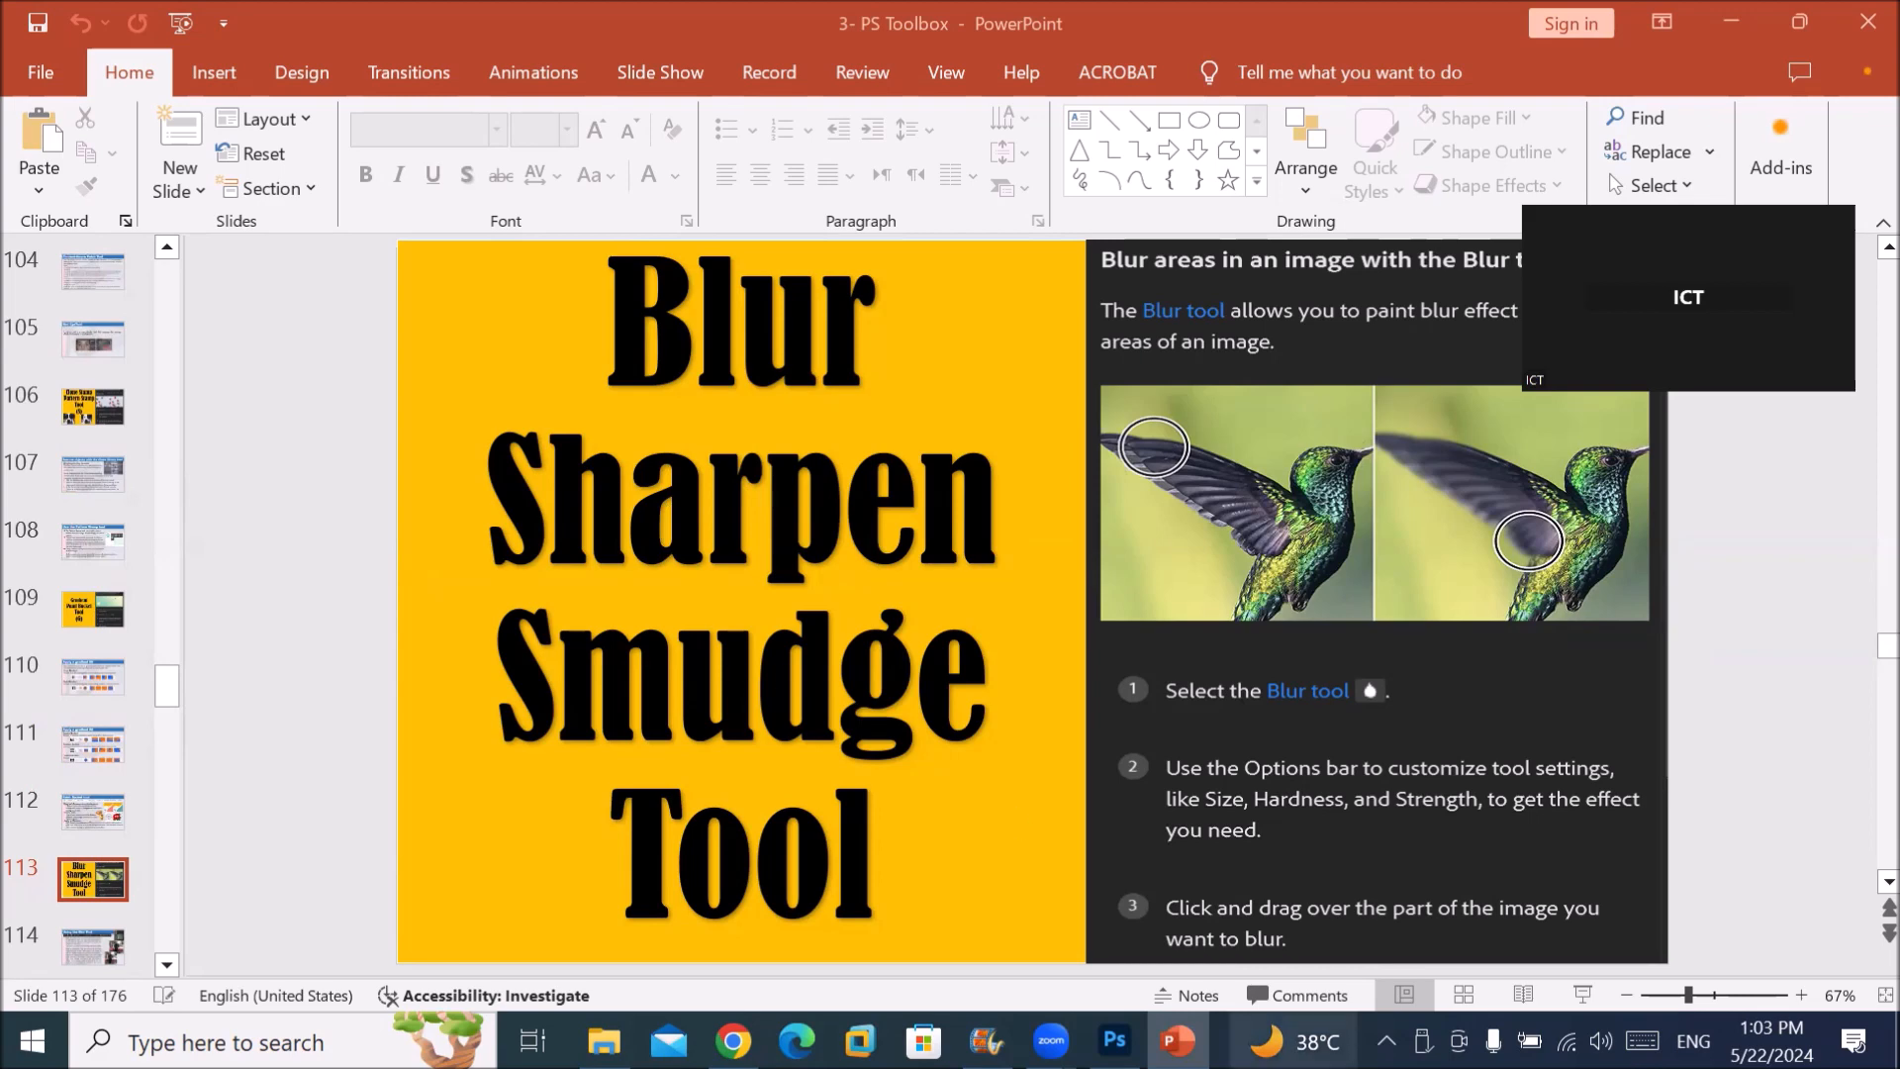
# Step: Show the slide that explains using the Blur Tool
pyautogui.moveTo(1115, 1039)
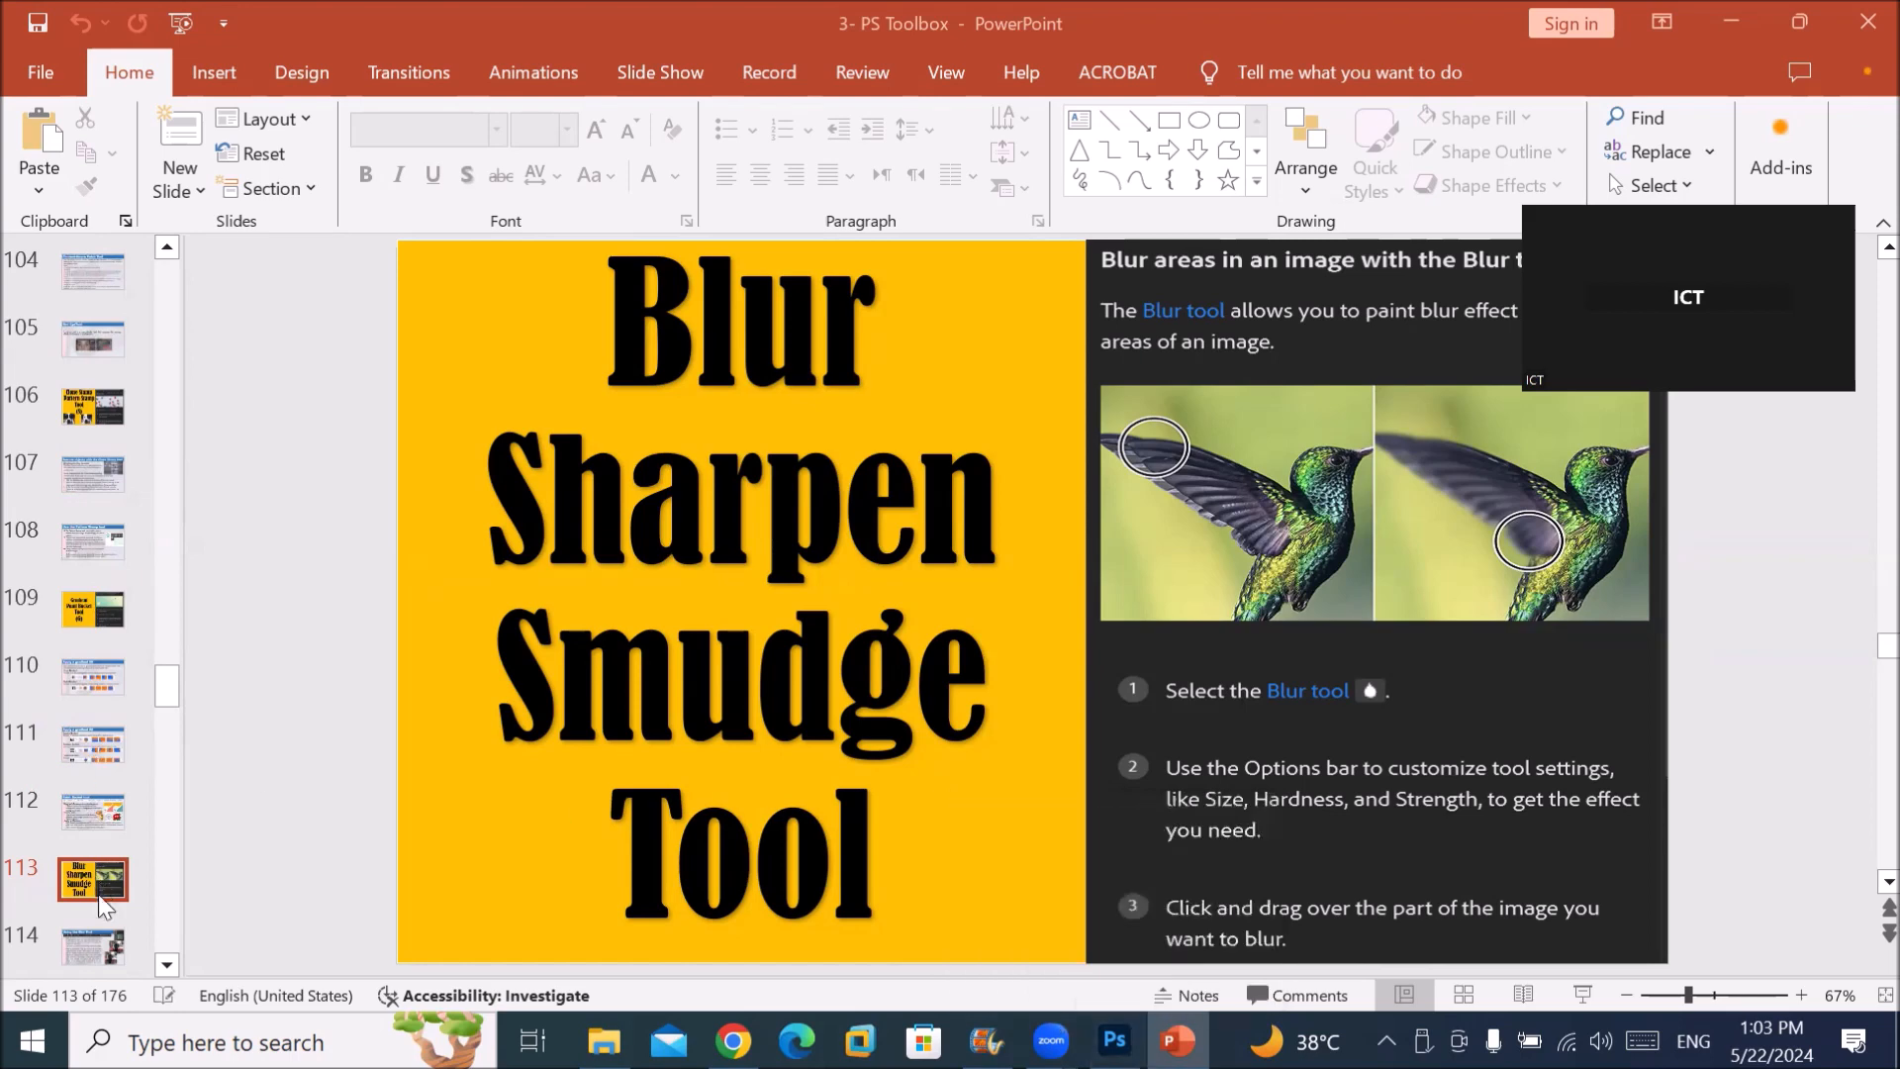
pyautogui.click(117, 952)
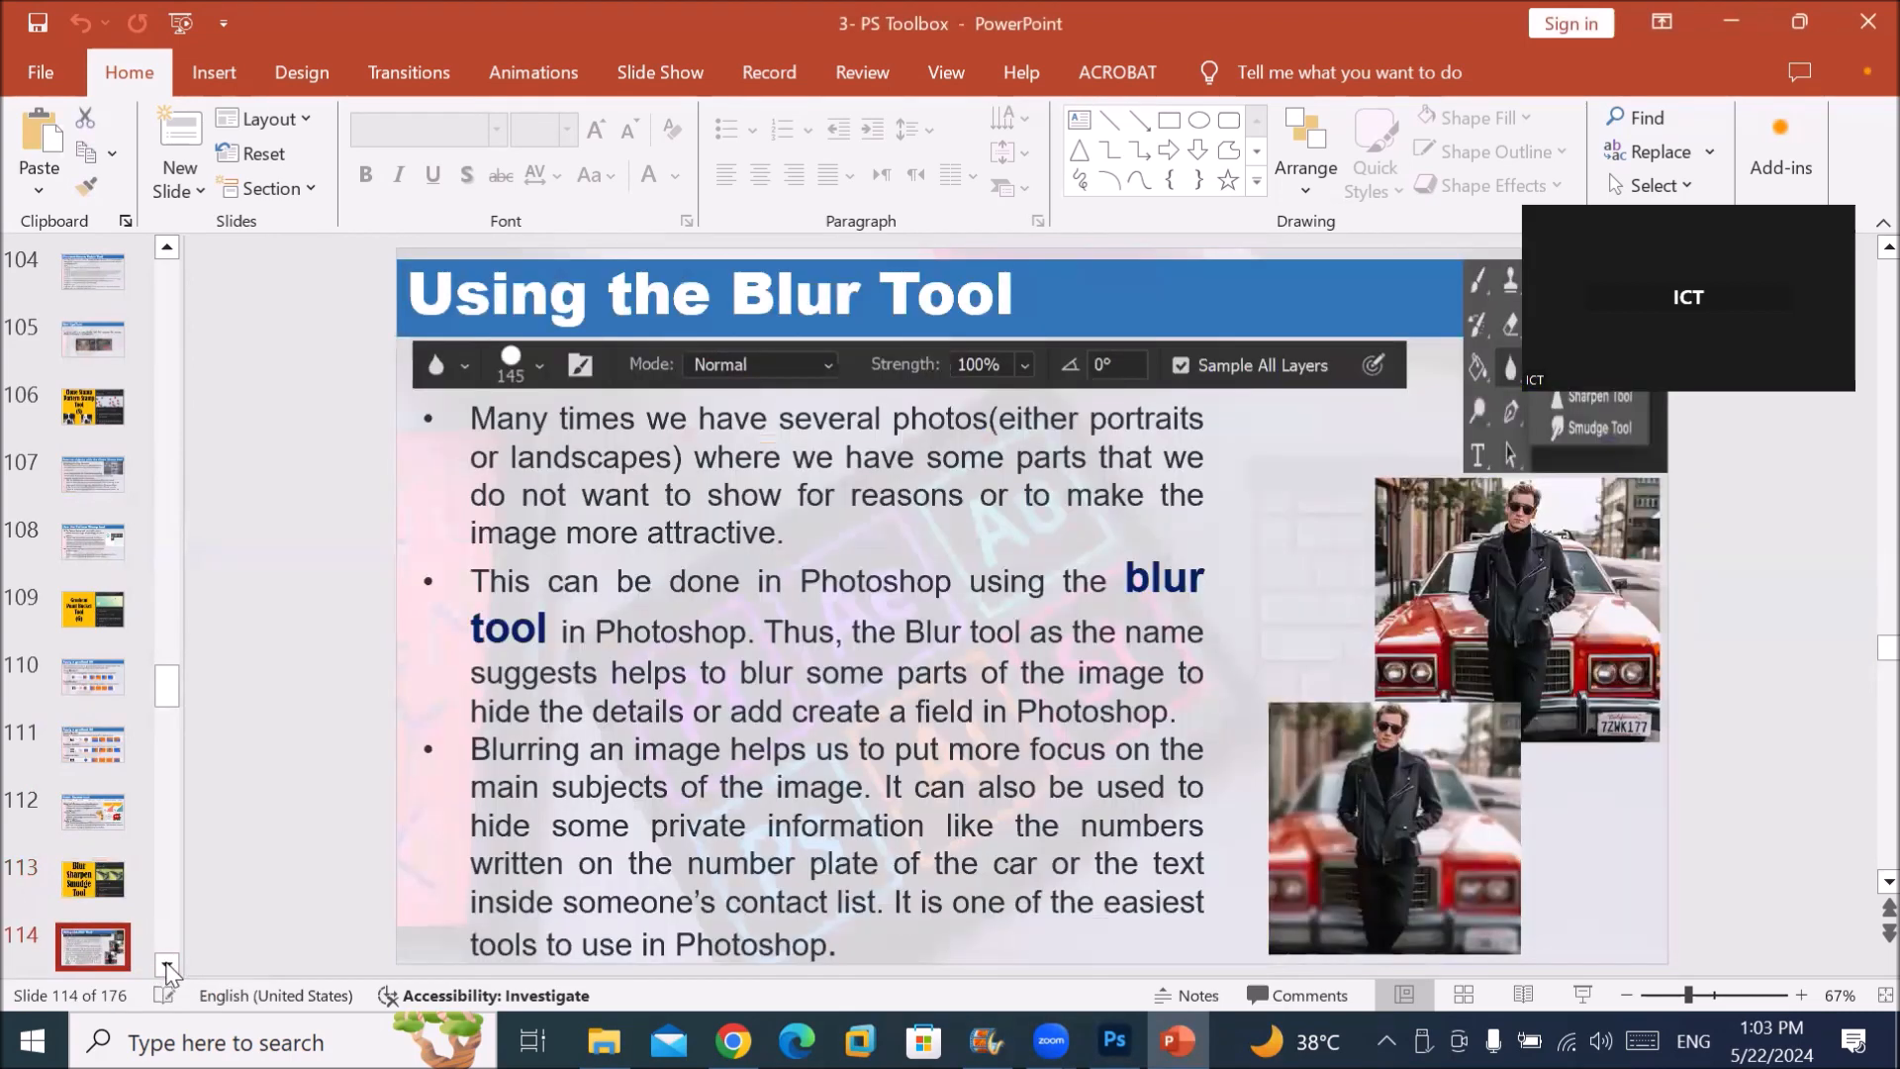
pyautogui.click(166, 965)
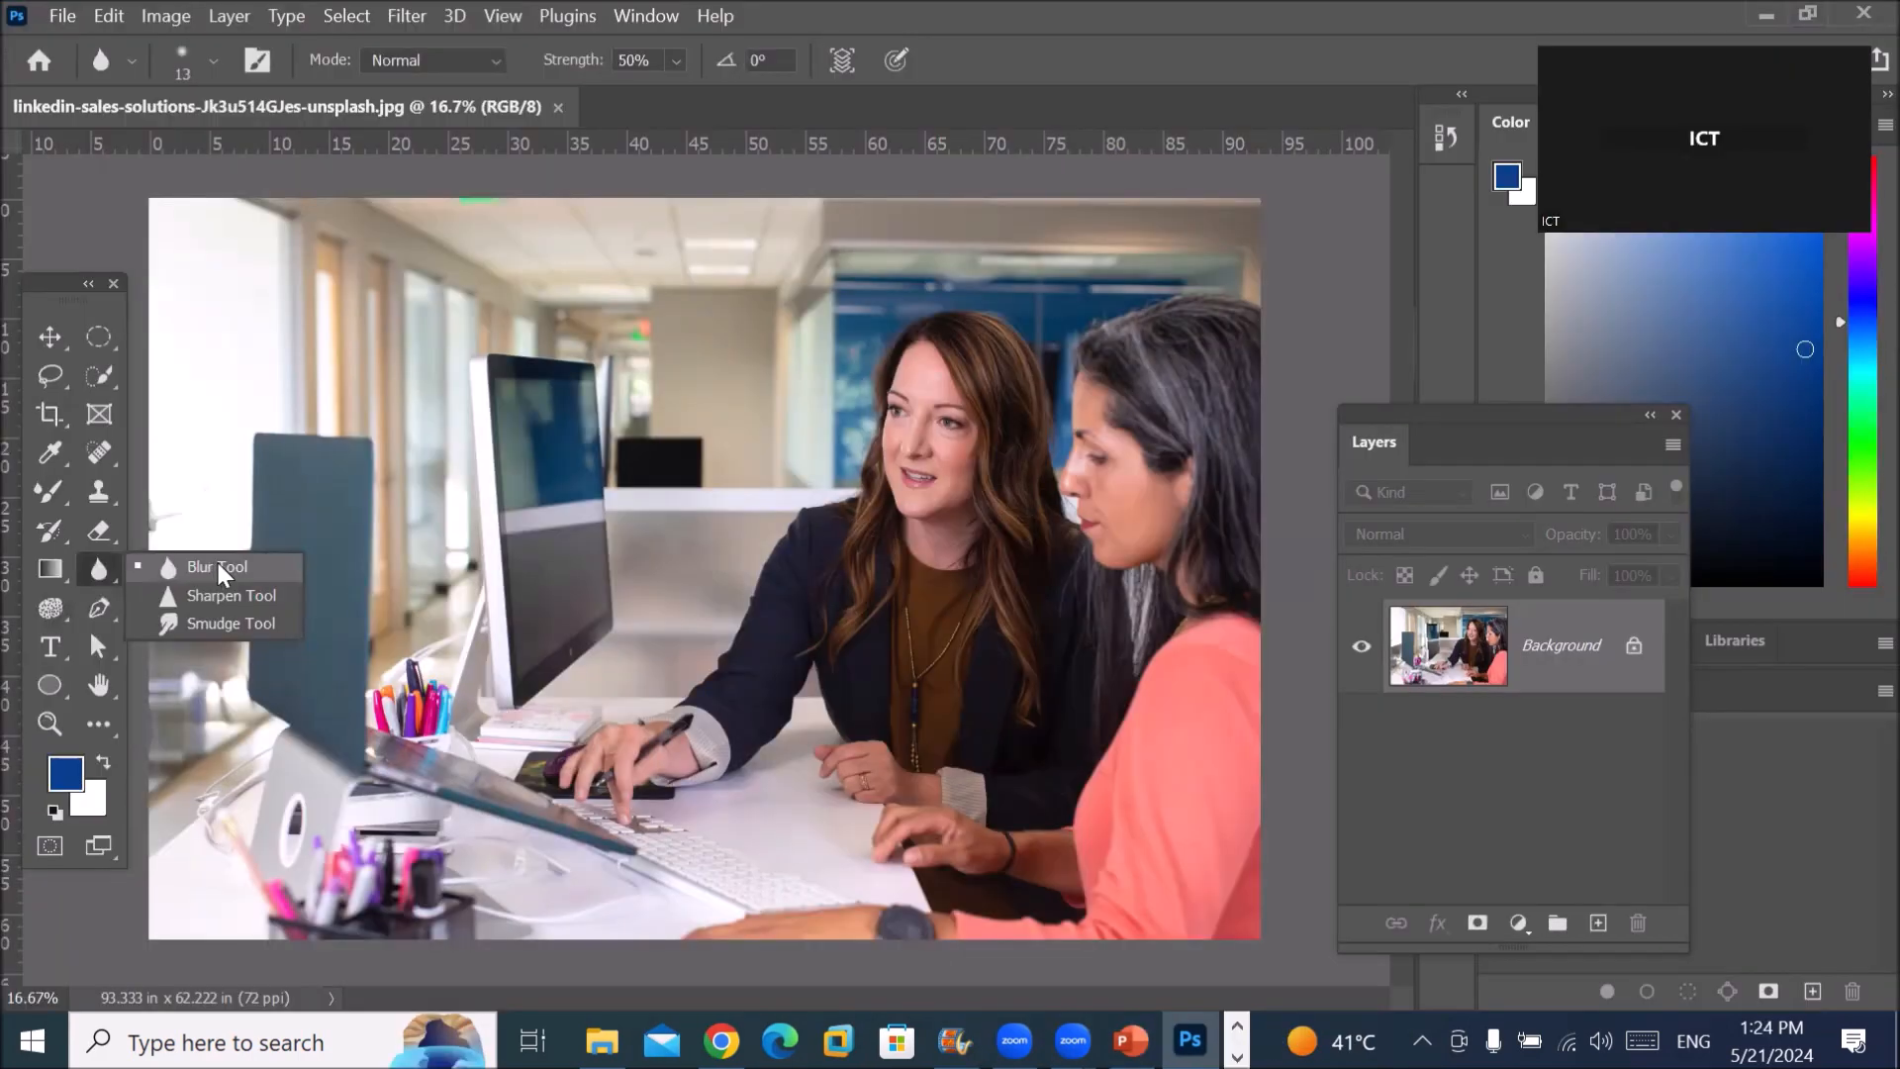
# Step: In Photoshop, unlock the office photo's Background layer and duplicate it
pyautogui.click(1638, 644)
pyautogui.click(1638, 644)
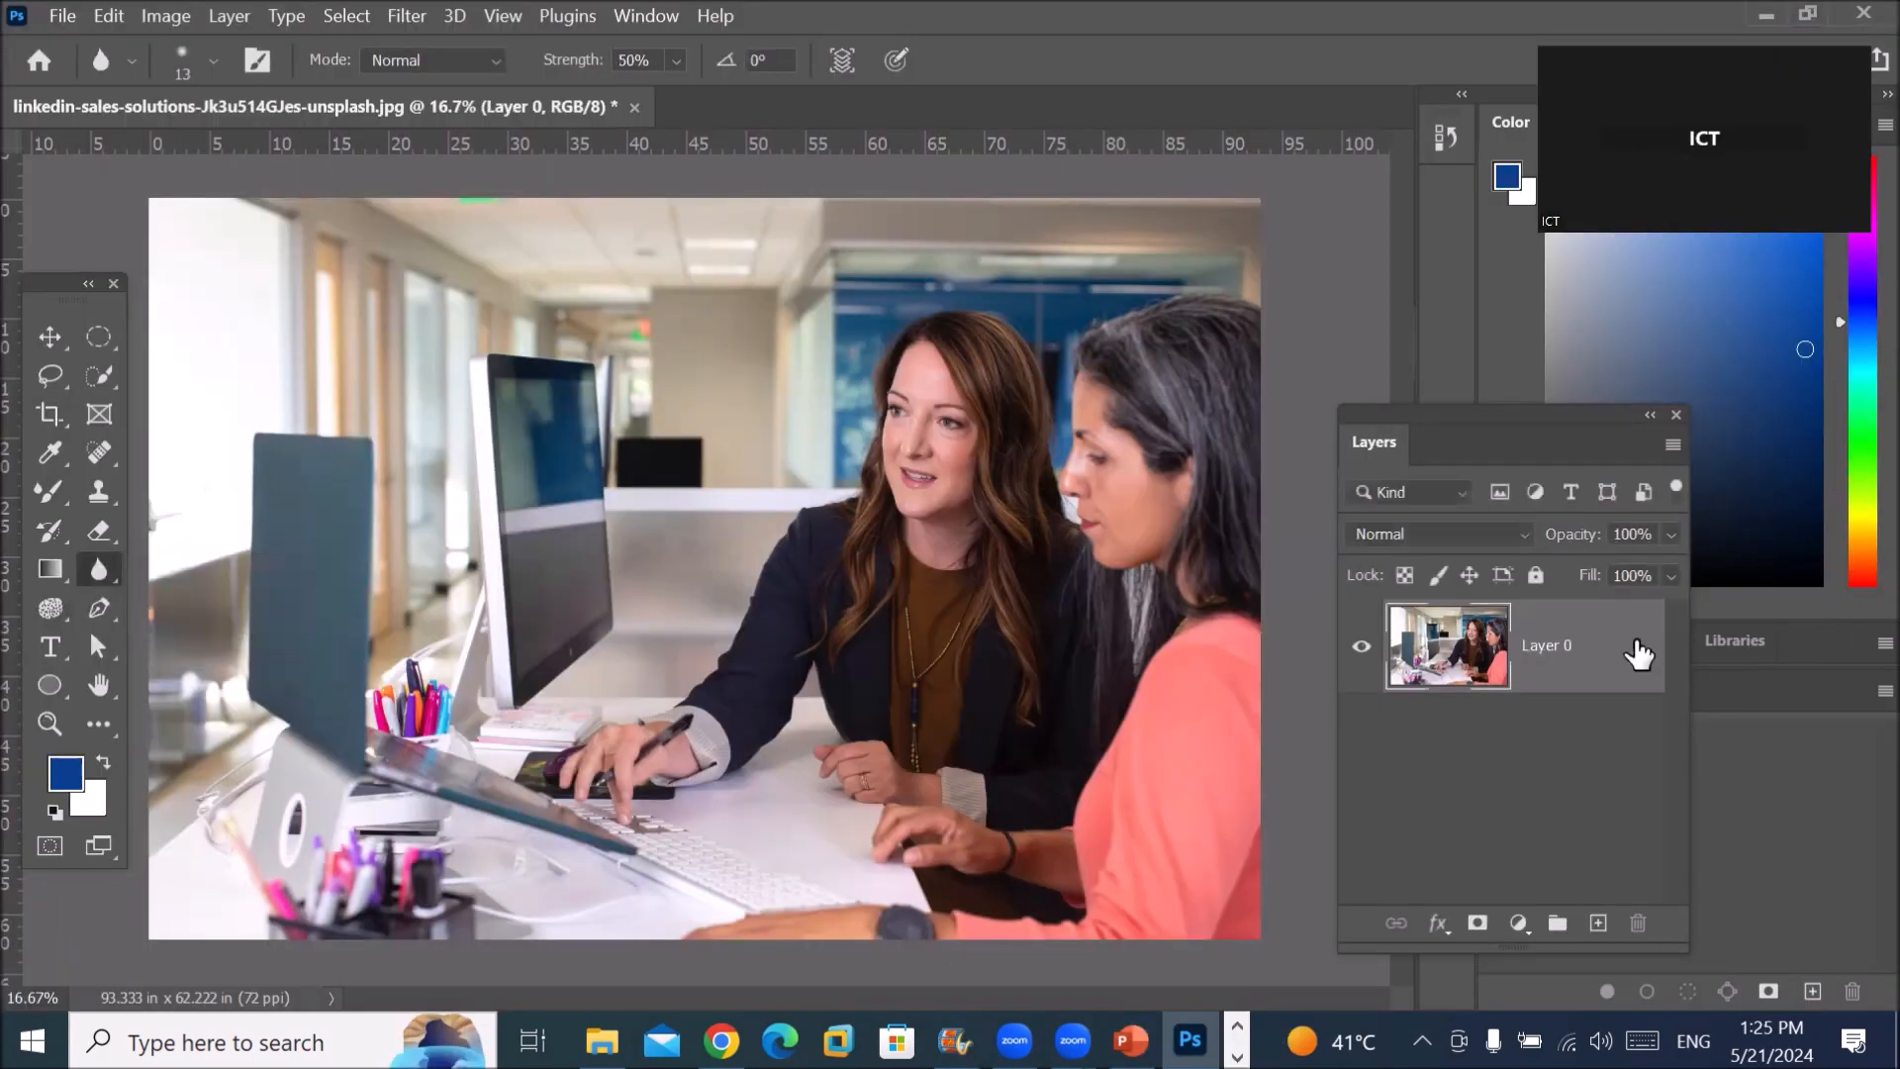
pyautogui.moveTo(1484, 661); pyautogui.dragTo(1599, 924)
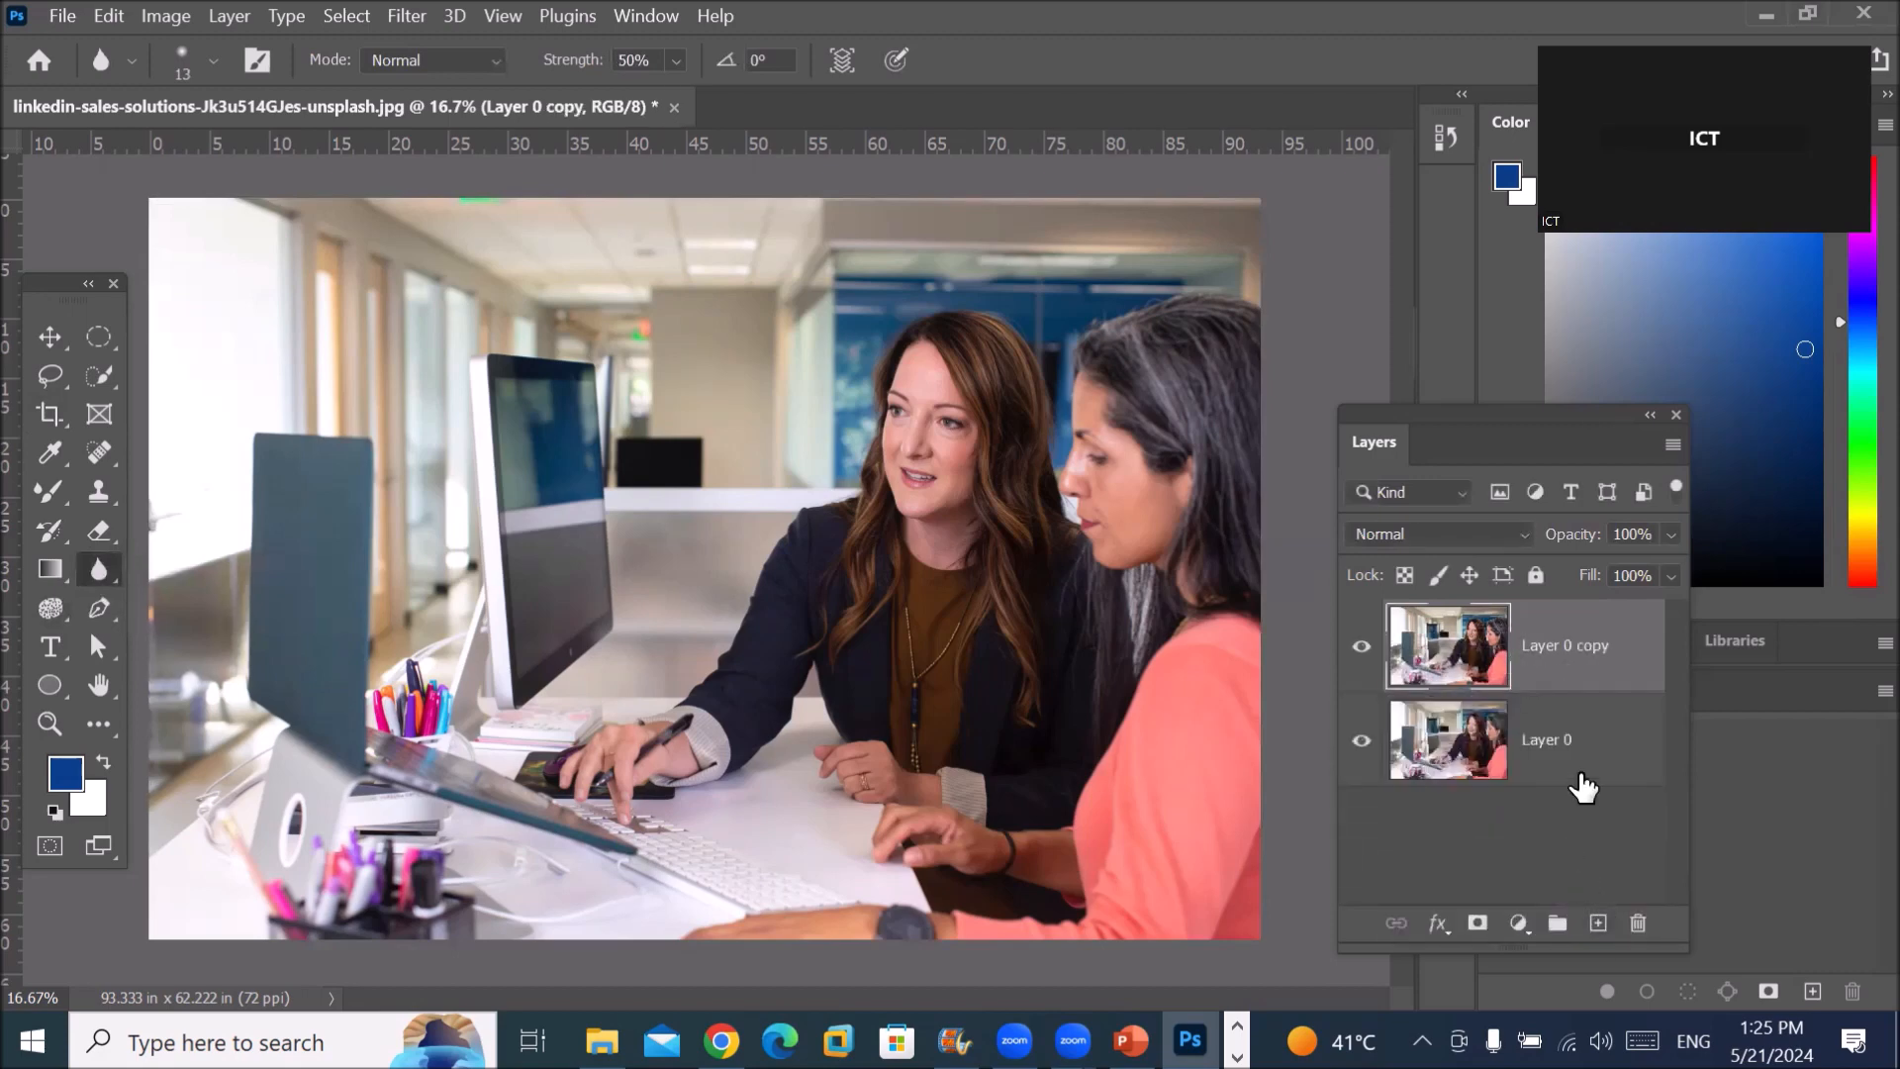
# Step: Rename the office photo's original layer as Before and its duplicate as After
pyautogui.doubleClick(1545, 741)
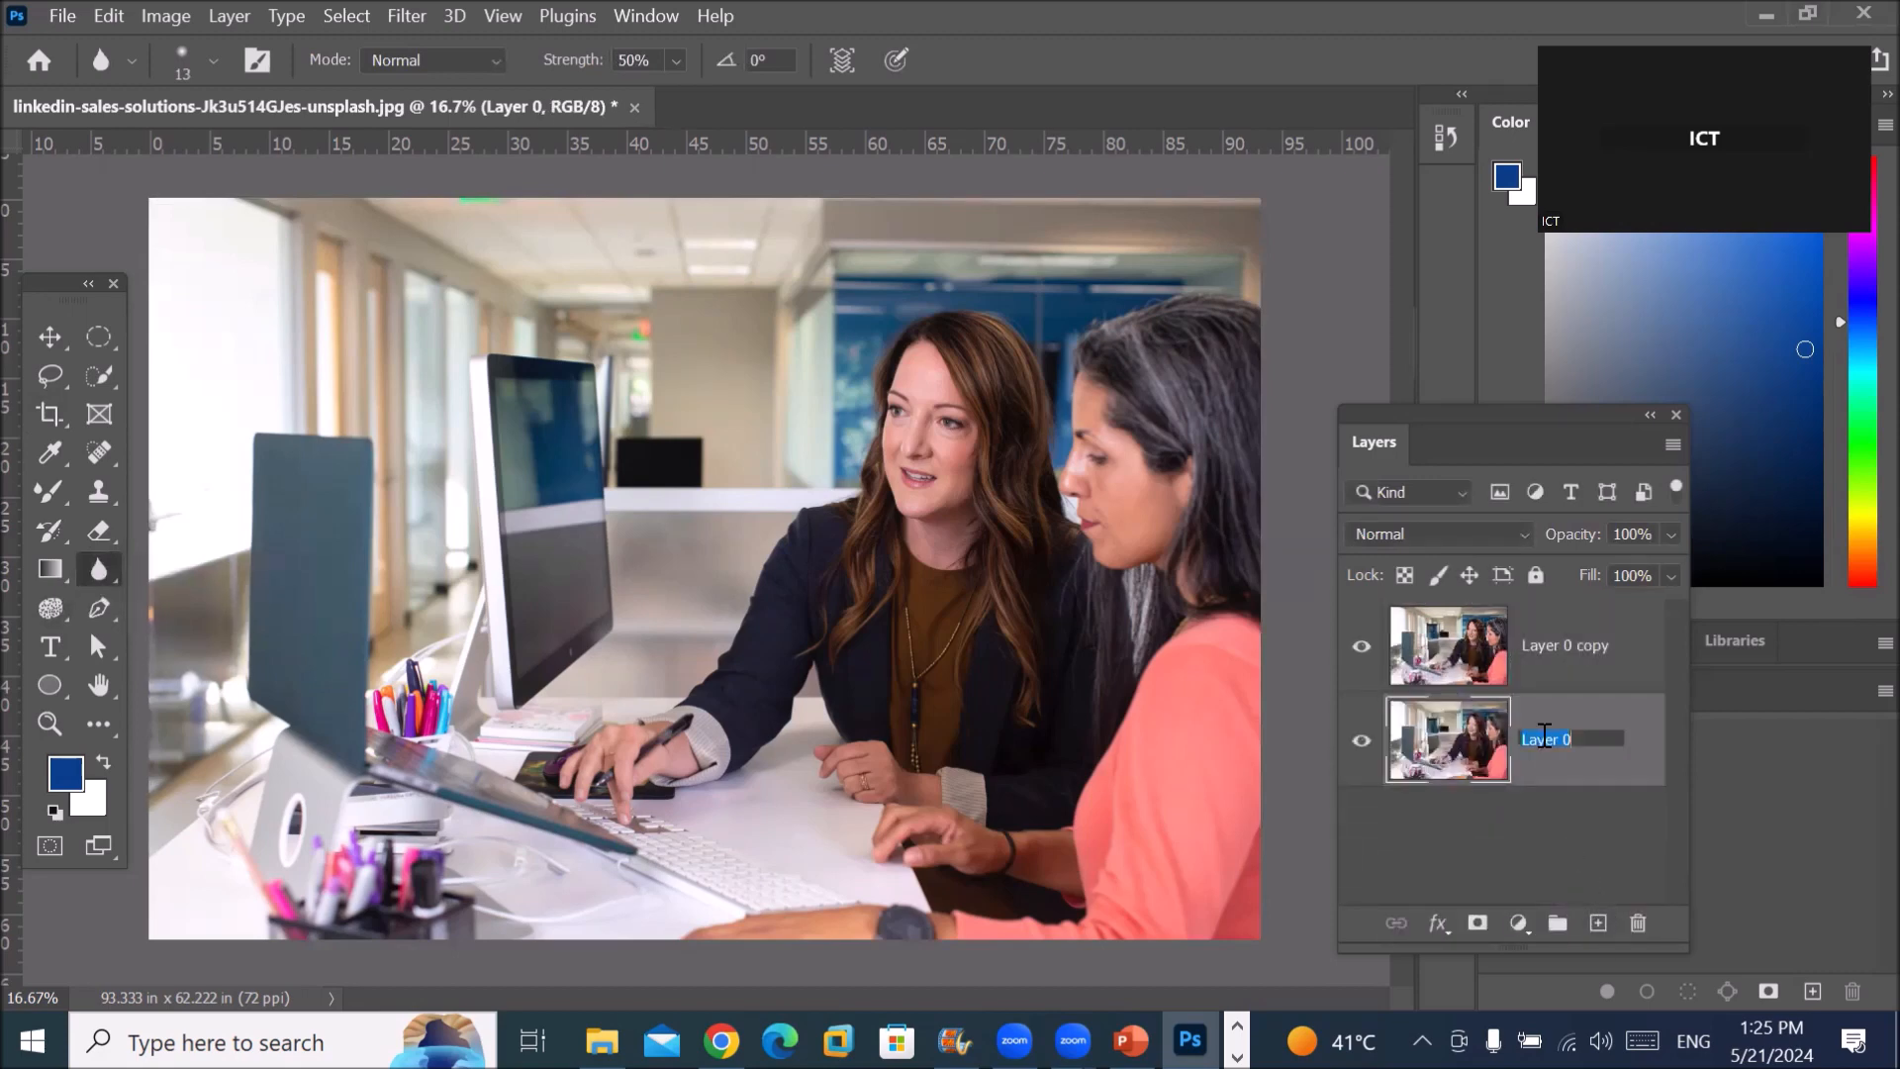
pyautogui.write('Before')
pyautogui.press('Return')
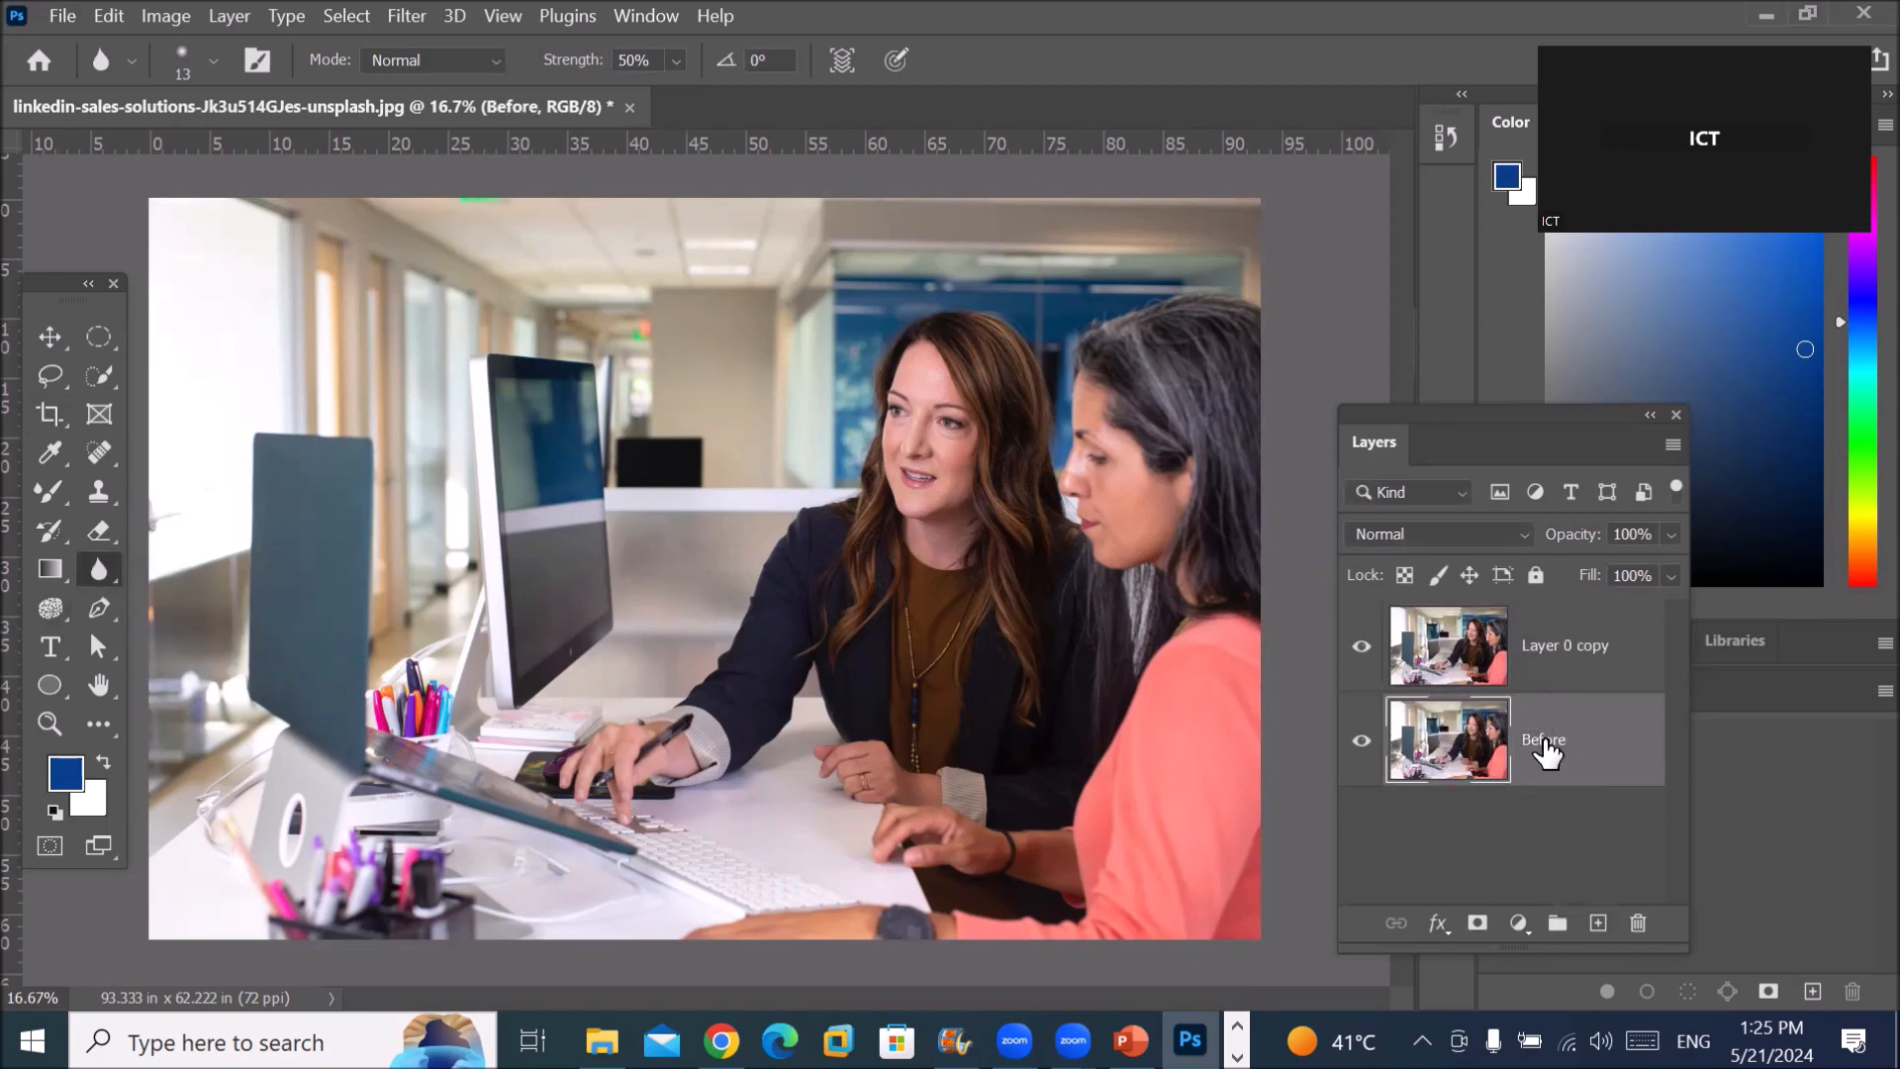
pyautogui.doubleClick(1561, 644)
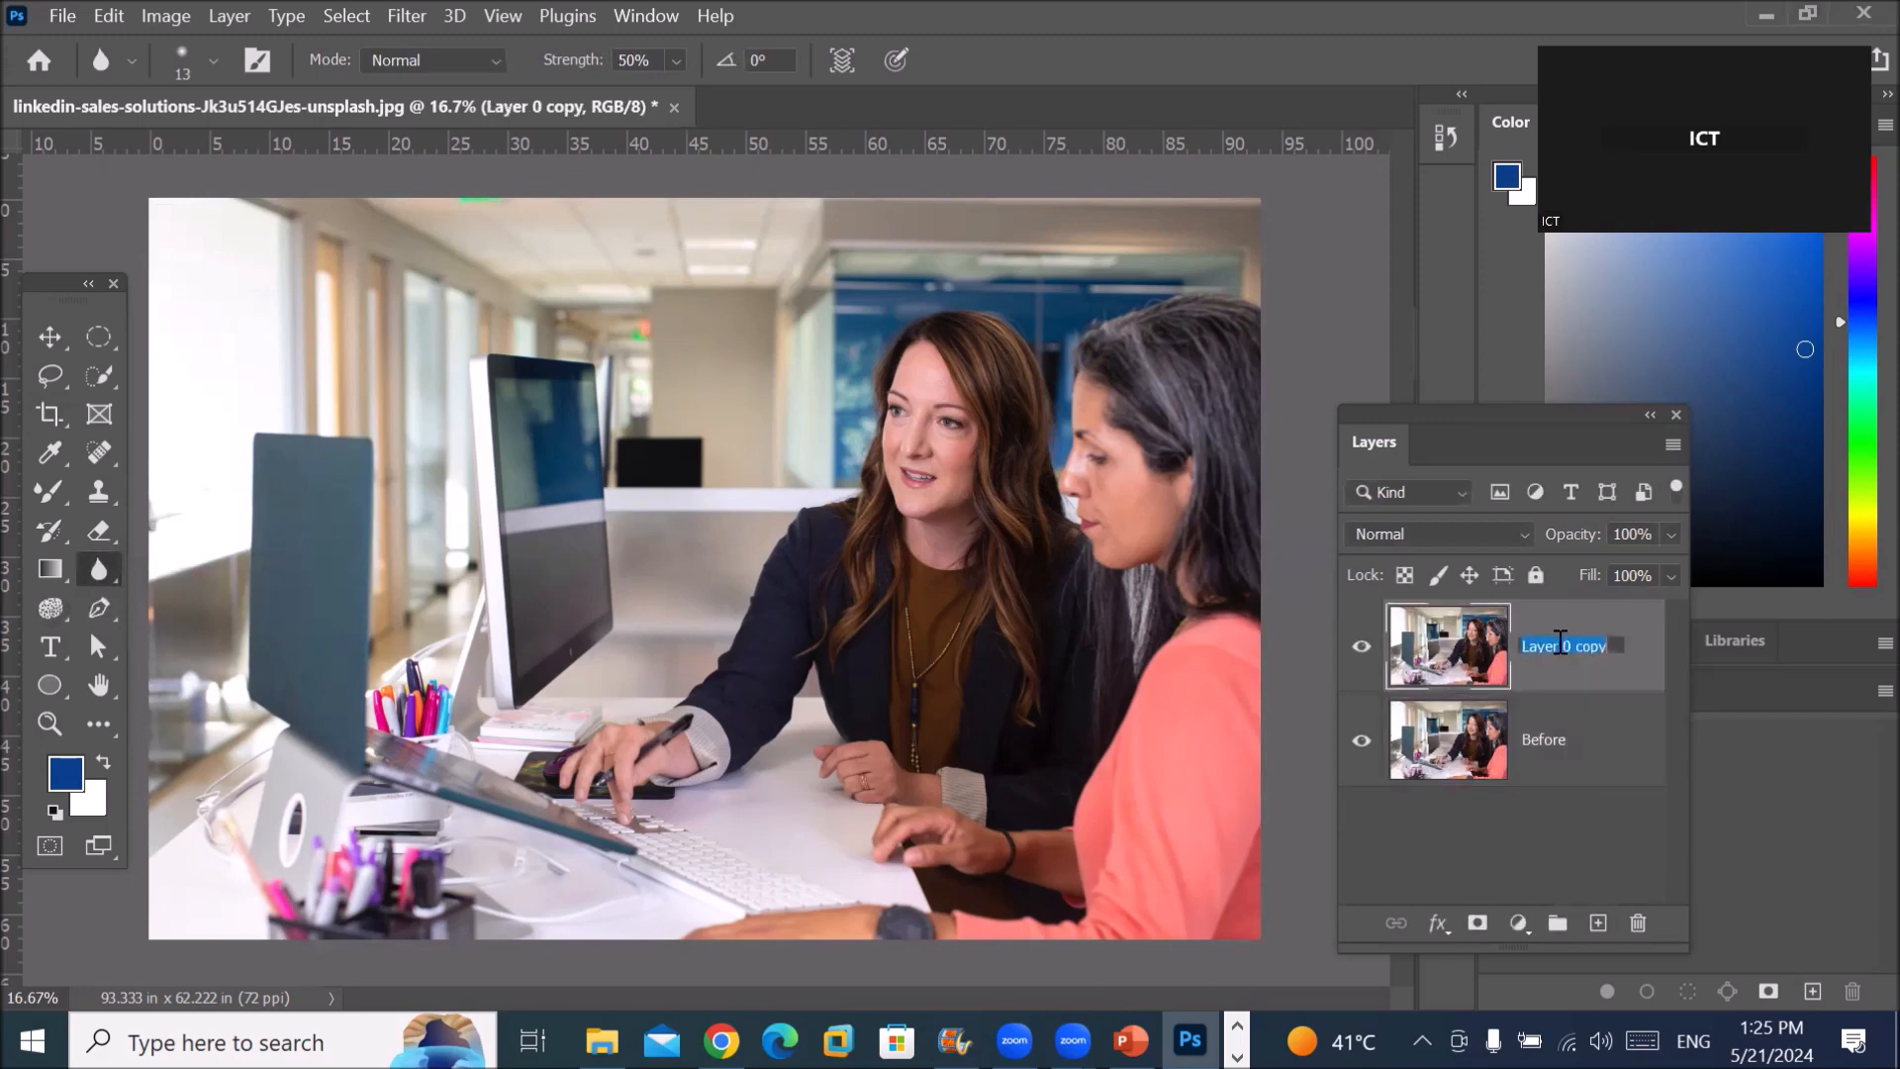
pyautogui.write('After')
pyautogui.press('Return')
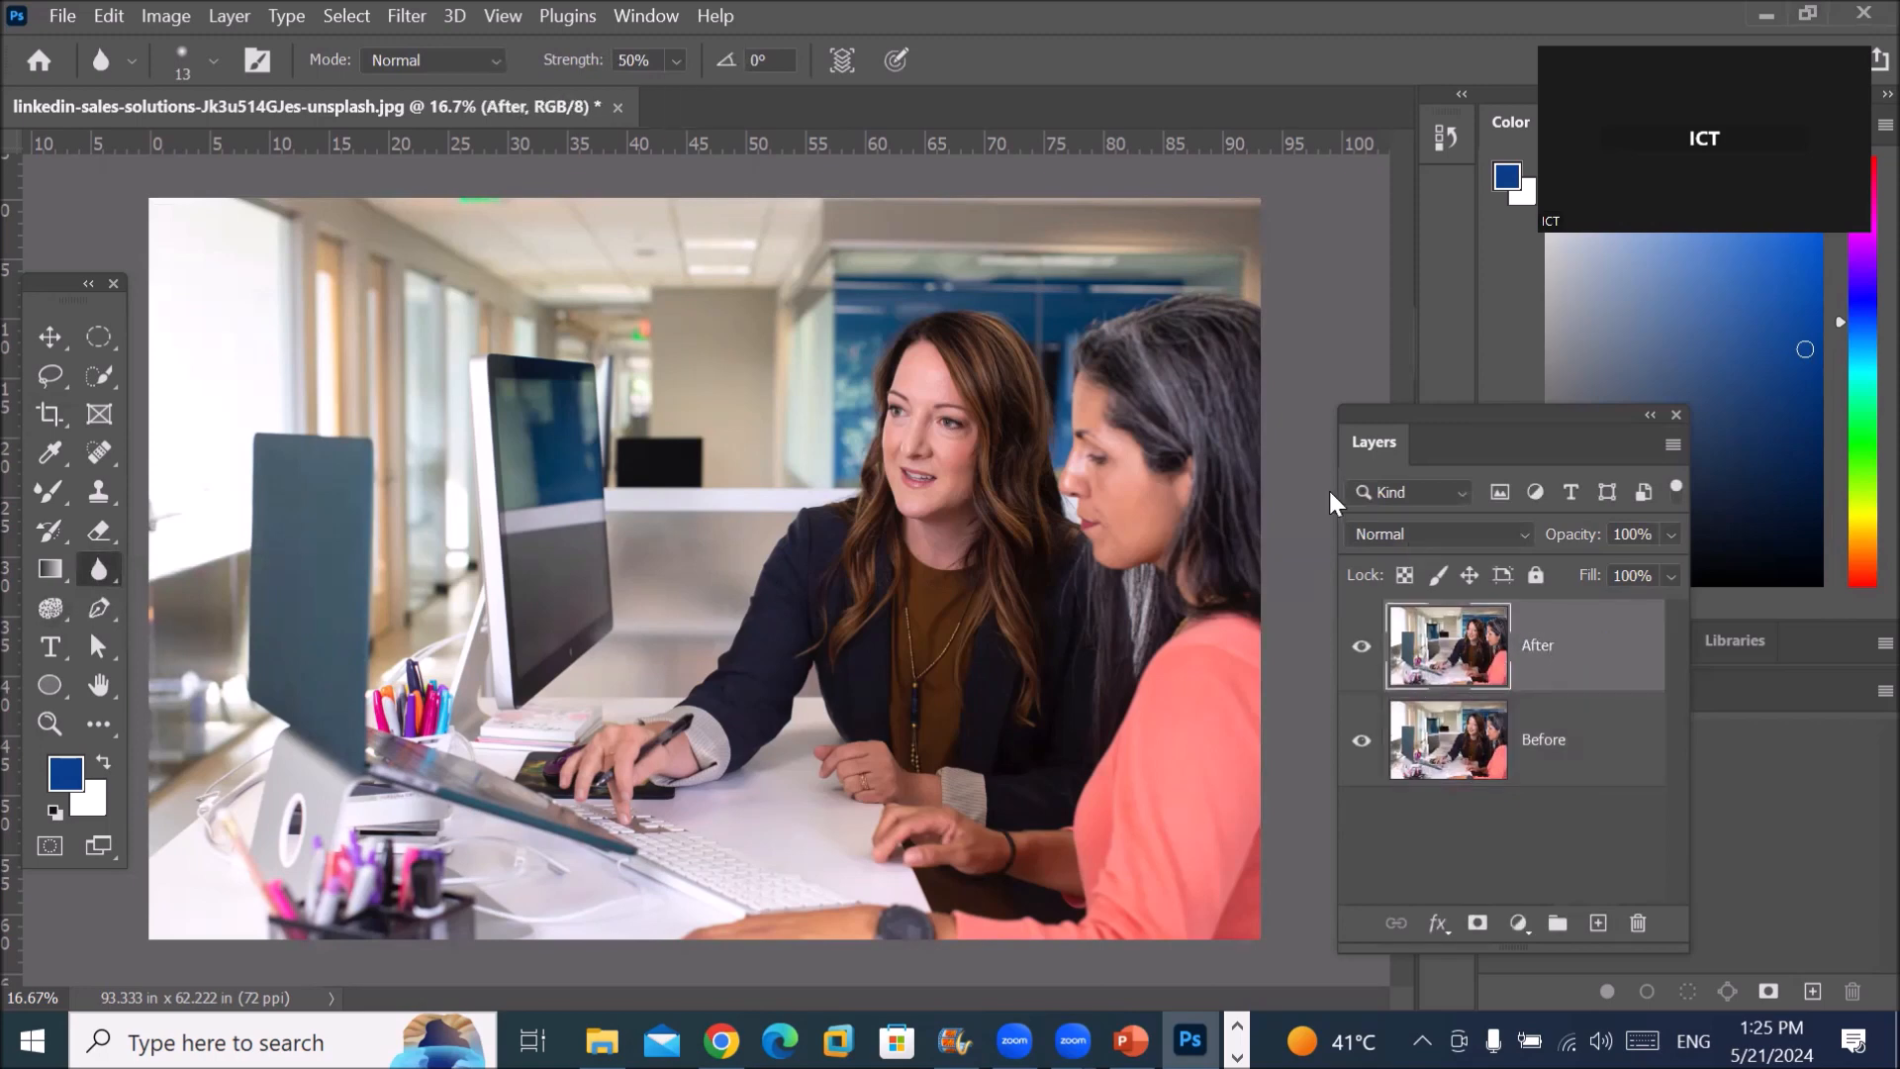
# Step: Choose the Blur Tool from the group that also holds the Sharpen and Smudge tools
pyautogui.scroll(5, 1006, 426)
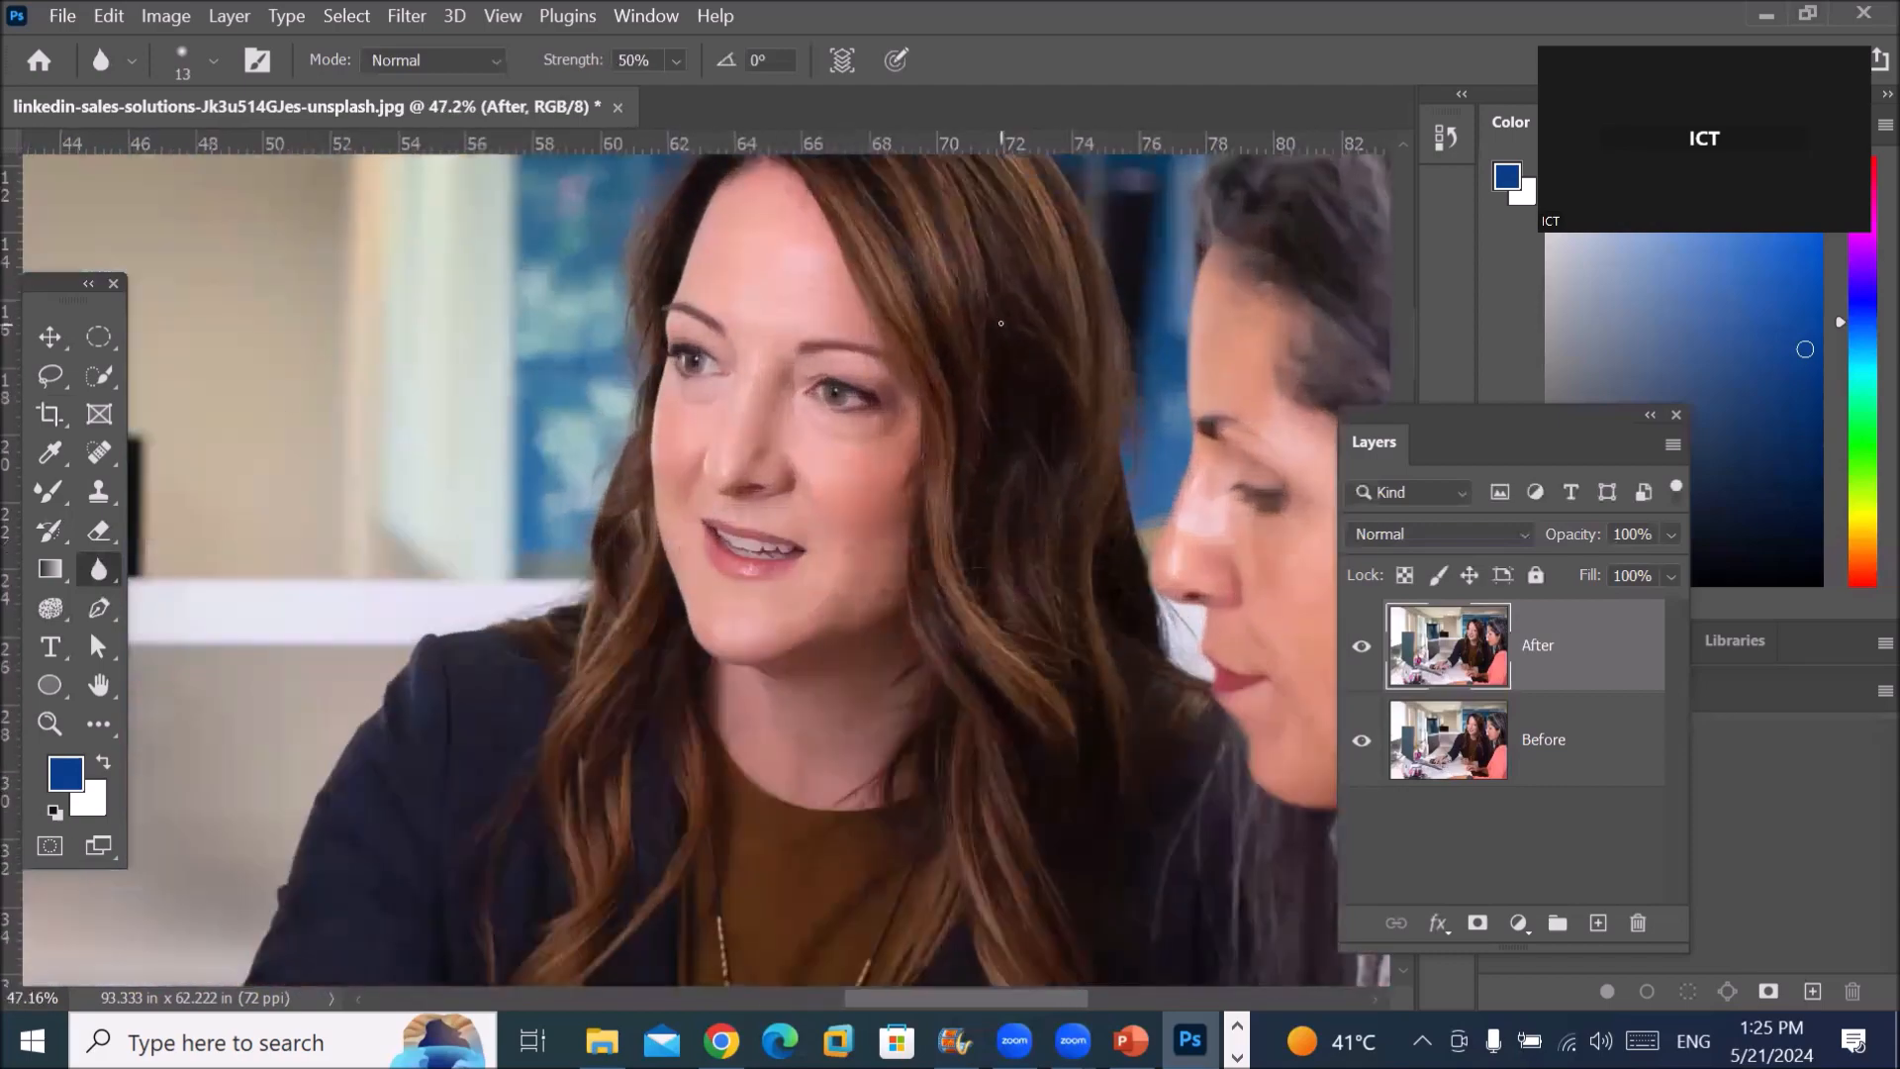
pyautogui.scroll(2, 975, 276)
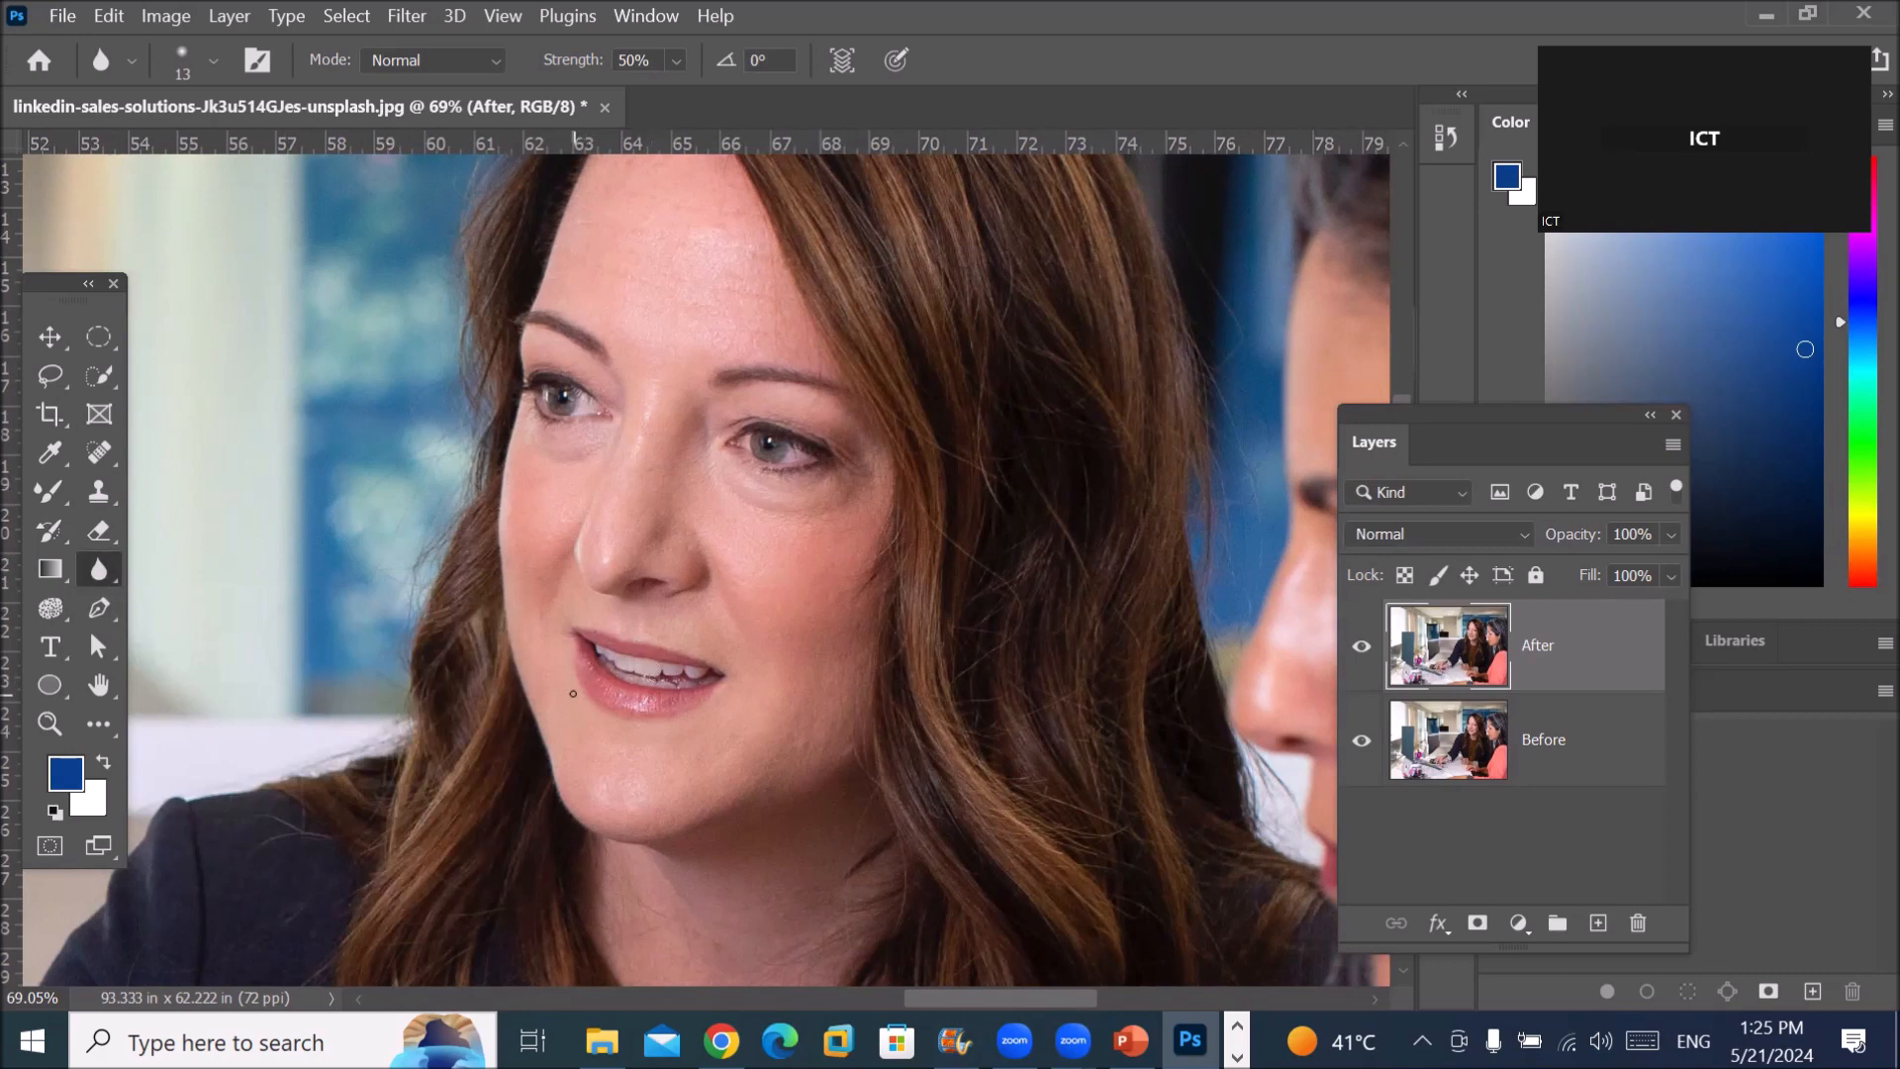
pyautogui.rightClick(91, 568)
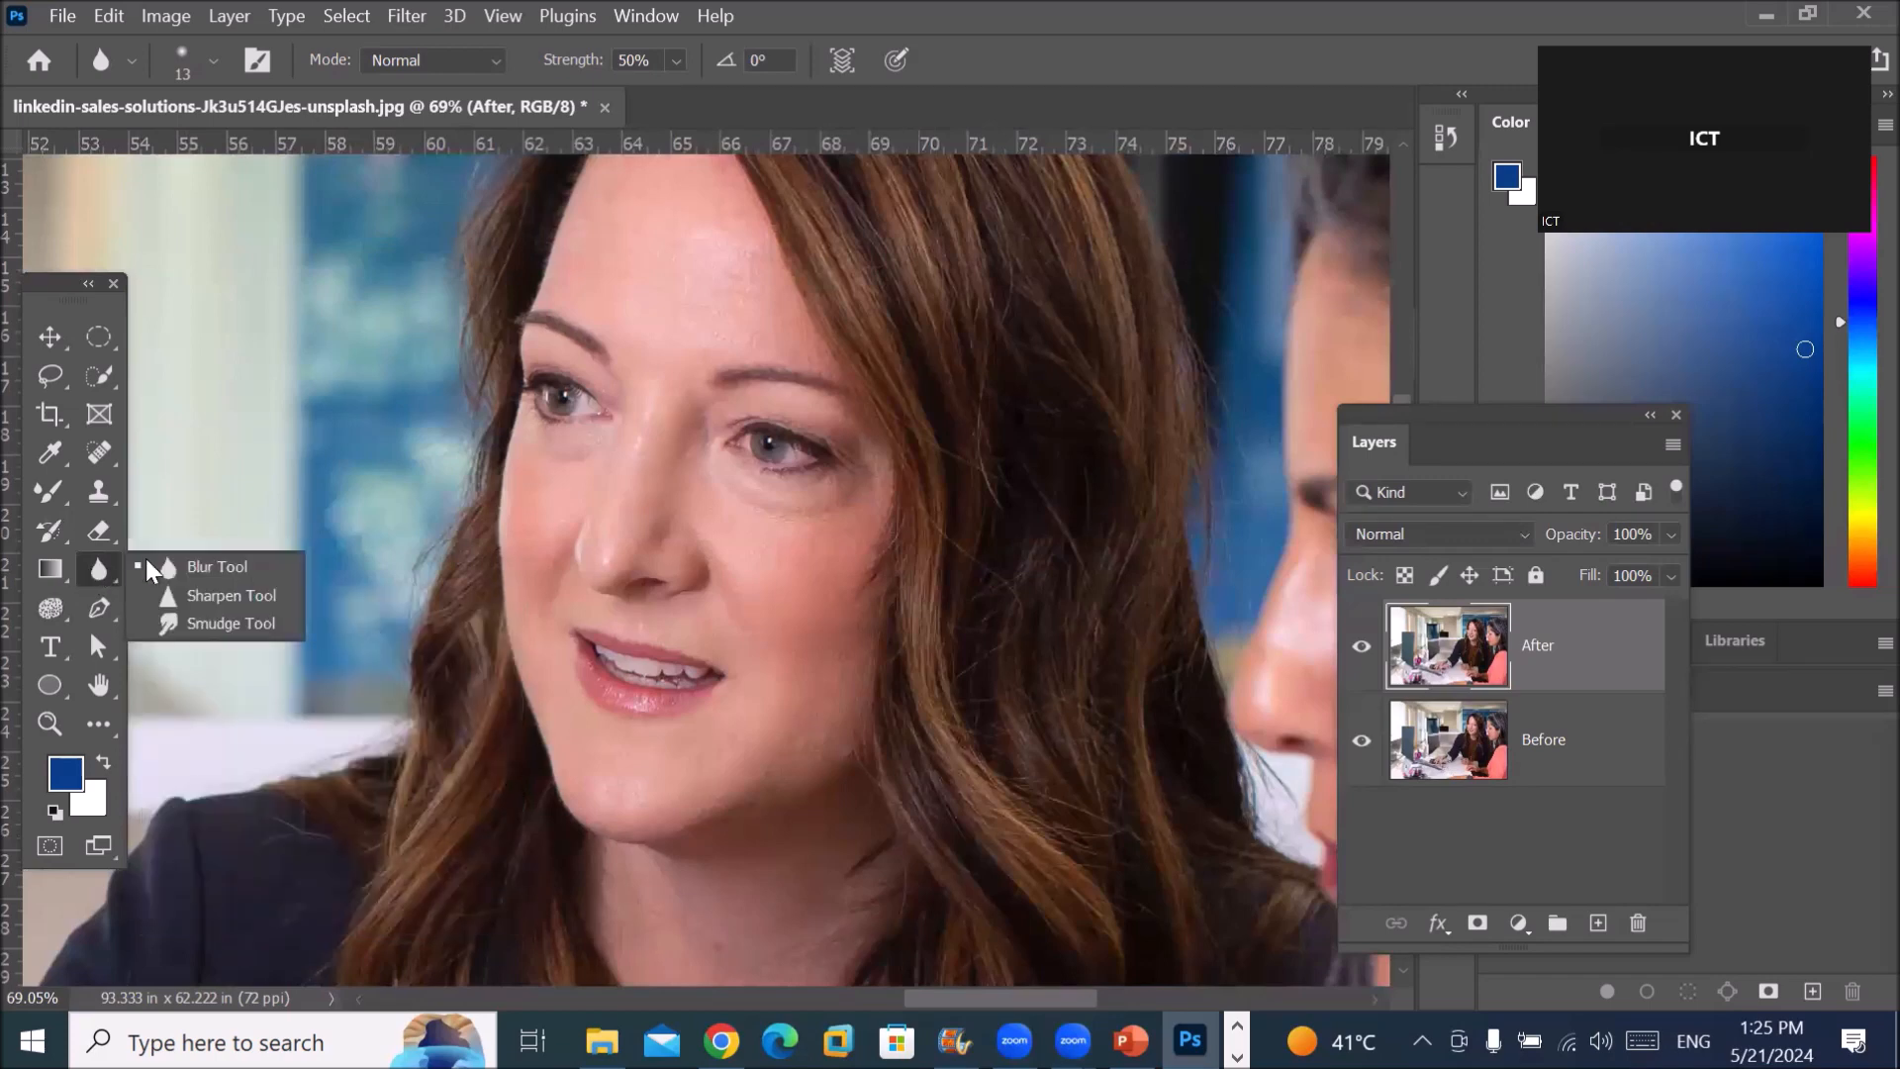
pyautogui.click(176, 562)
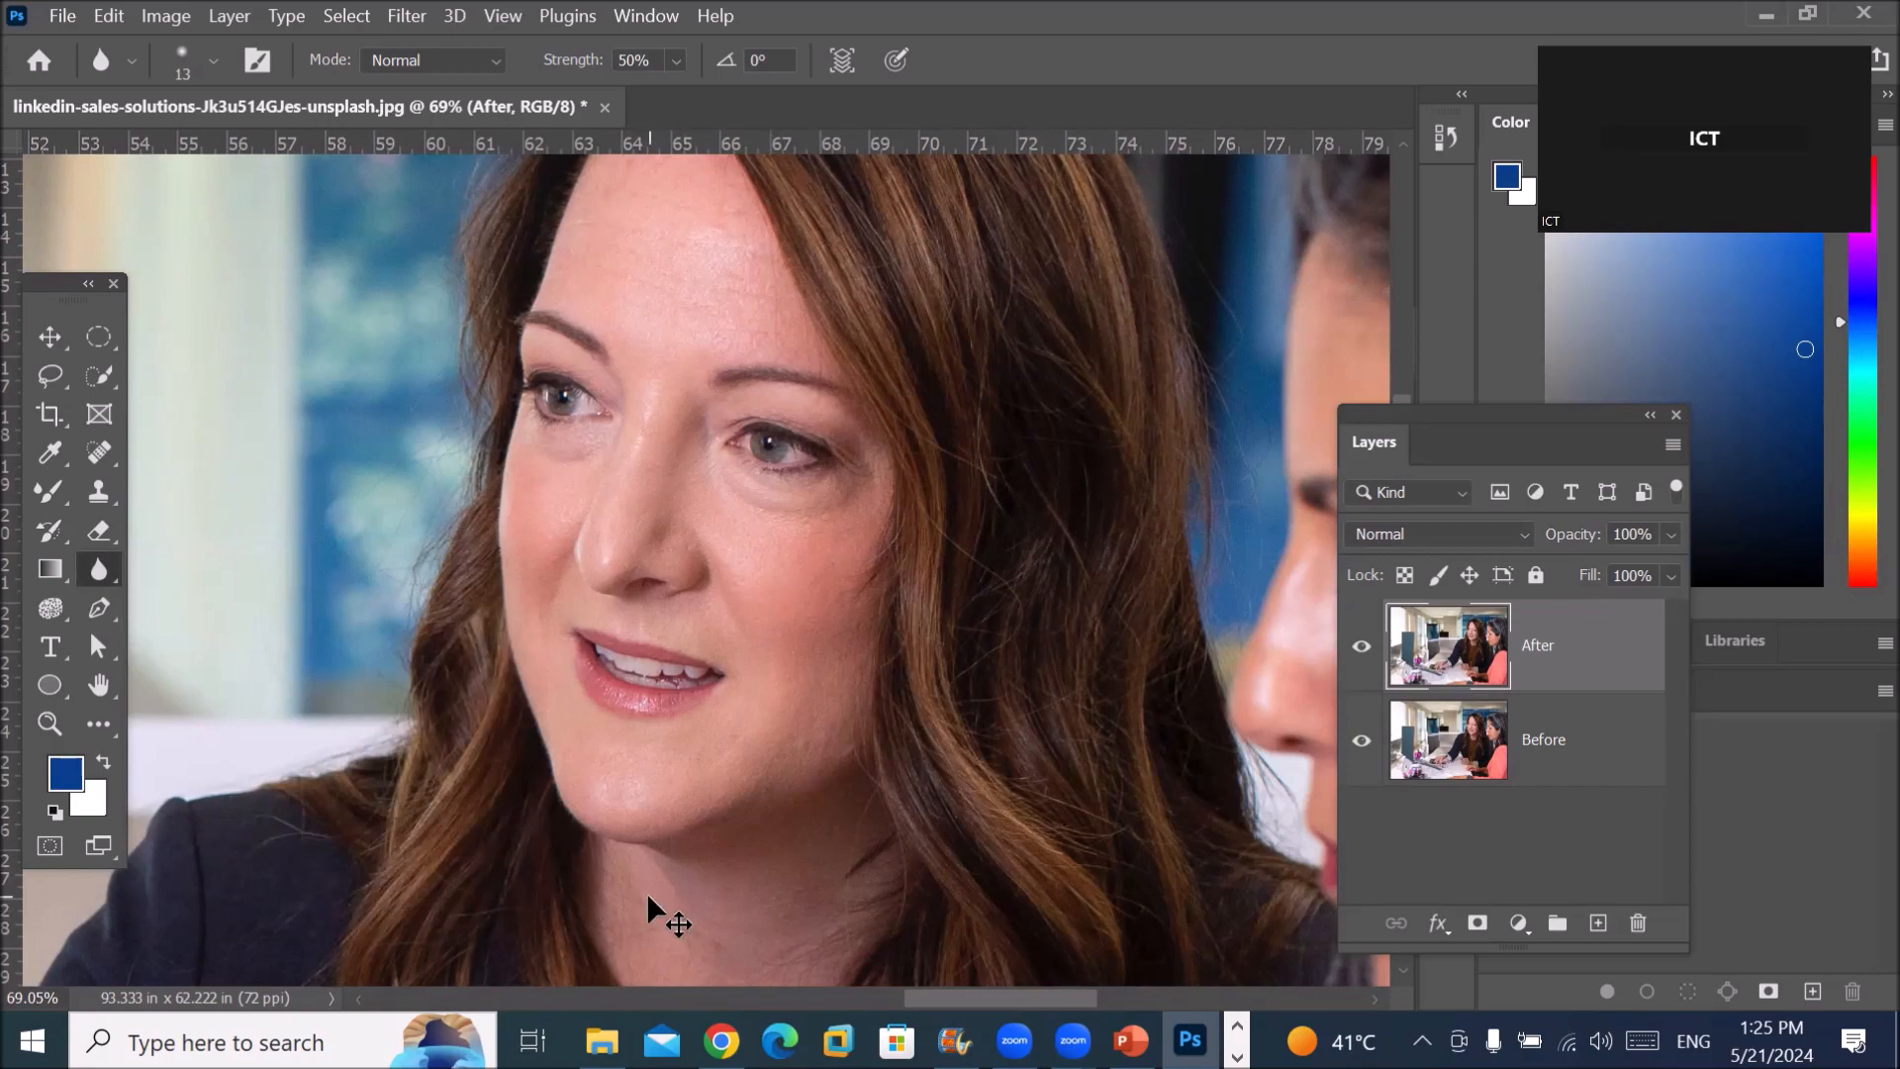
# Step: Open the street portrait of the man in the black hat from the Images folder in Photoshop
pyautogui.click(601, 1041)
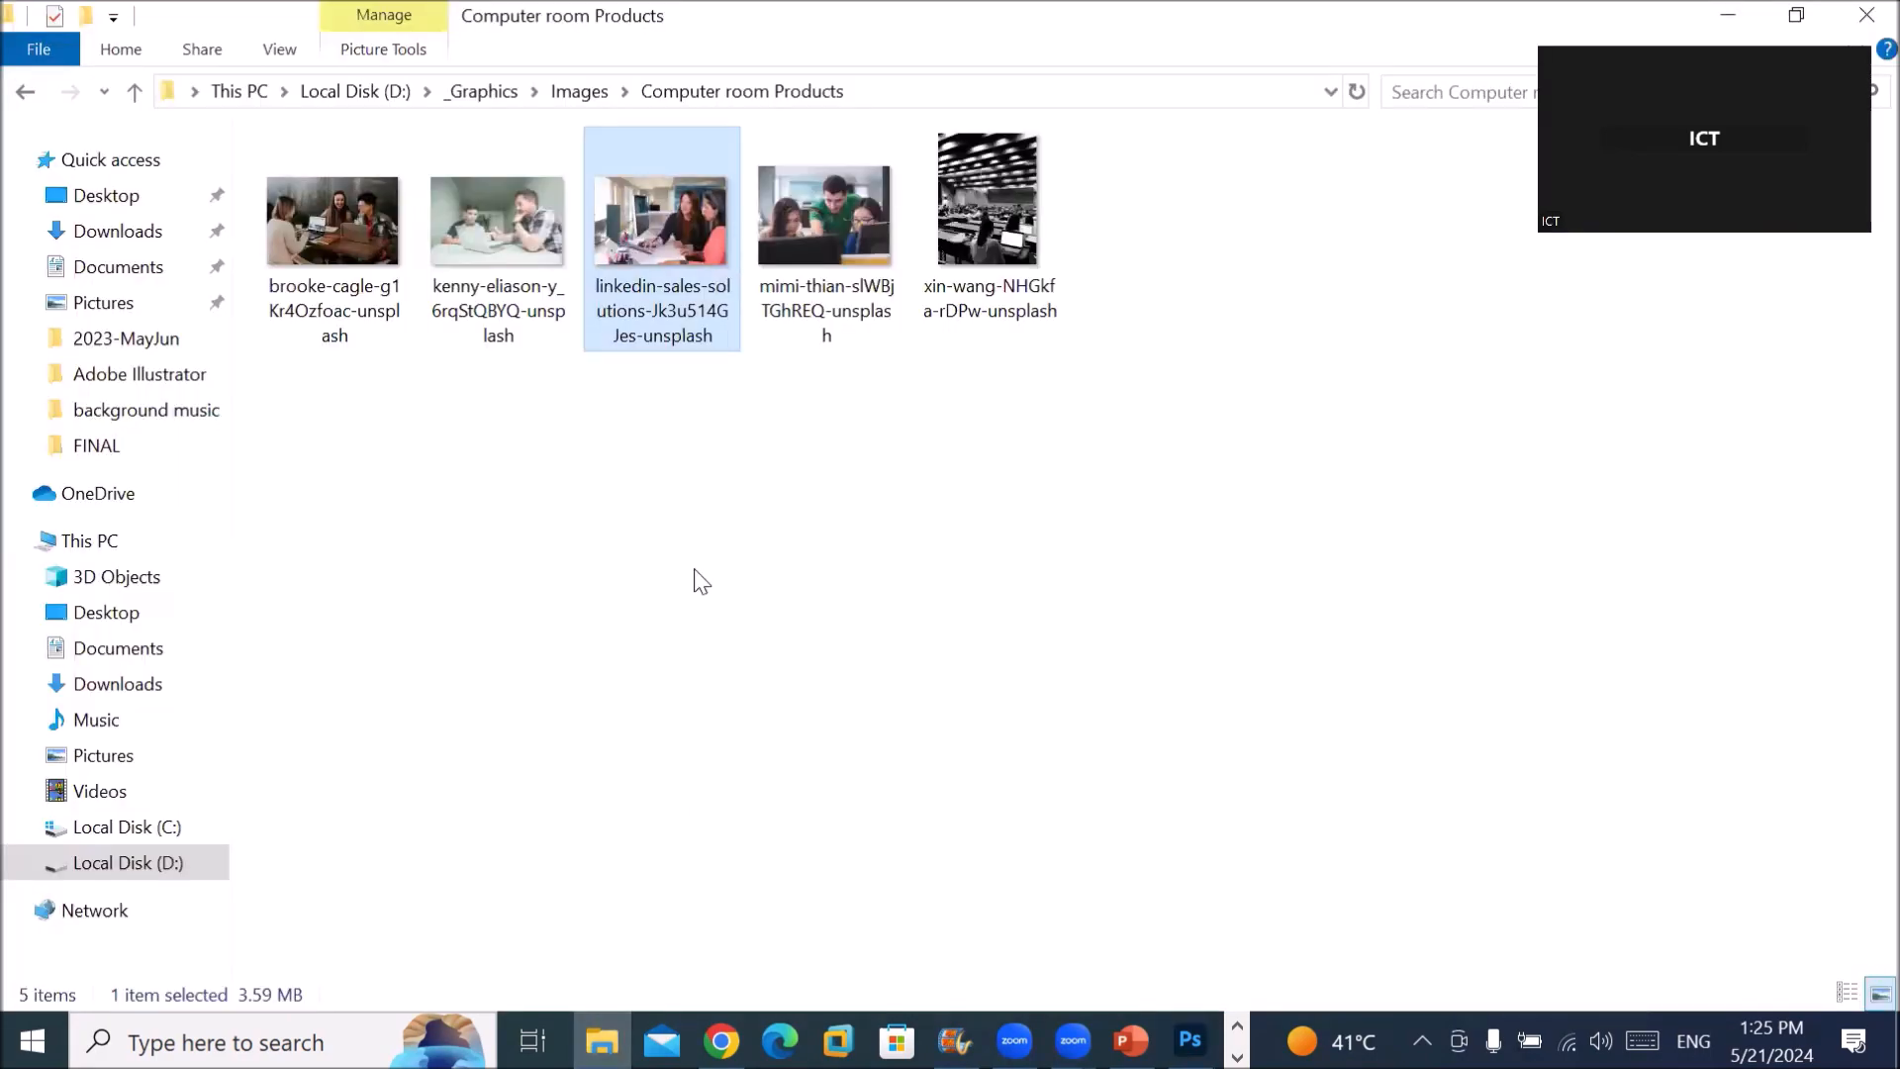
pyautogui.click(576, 91)
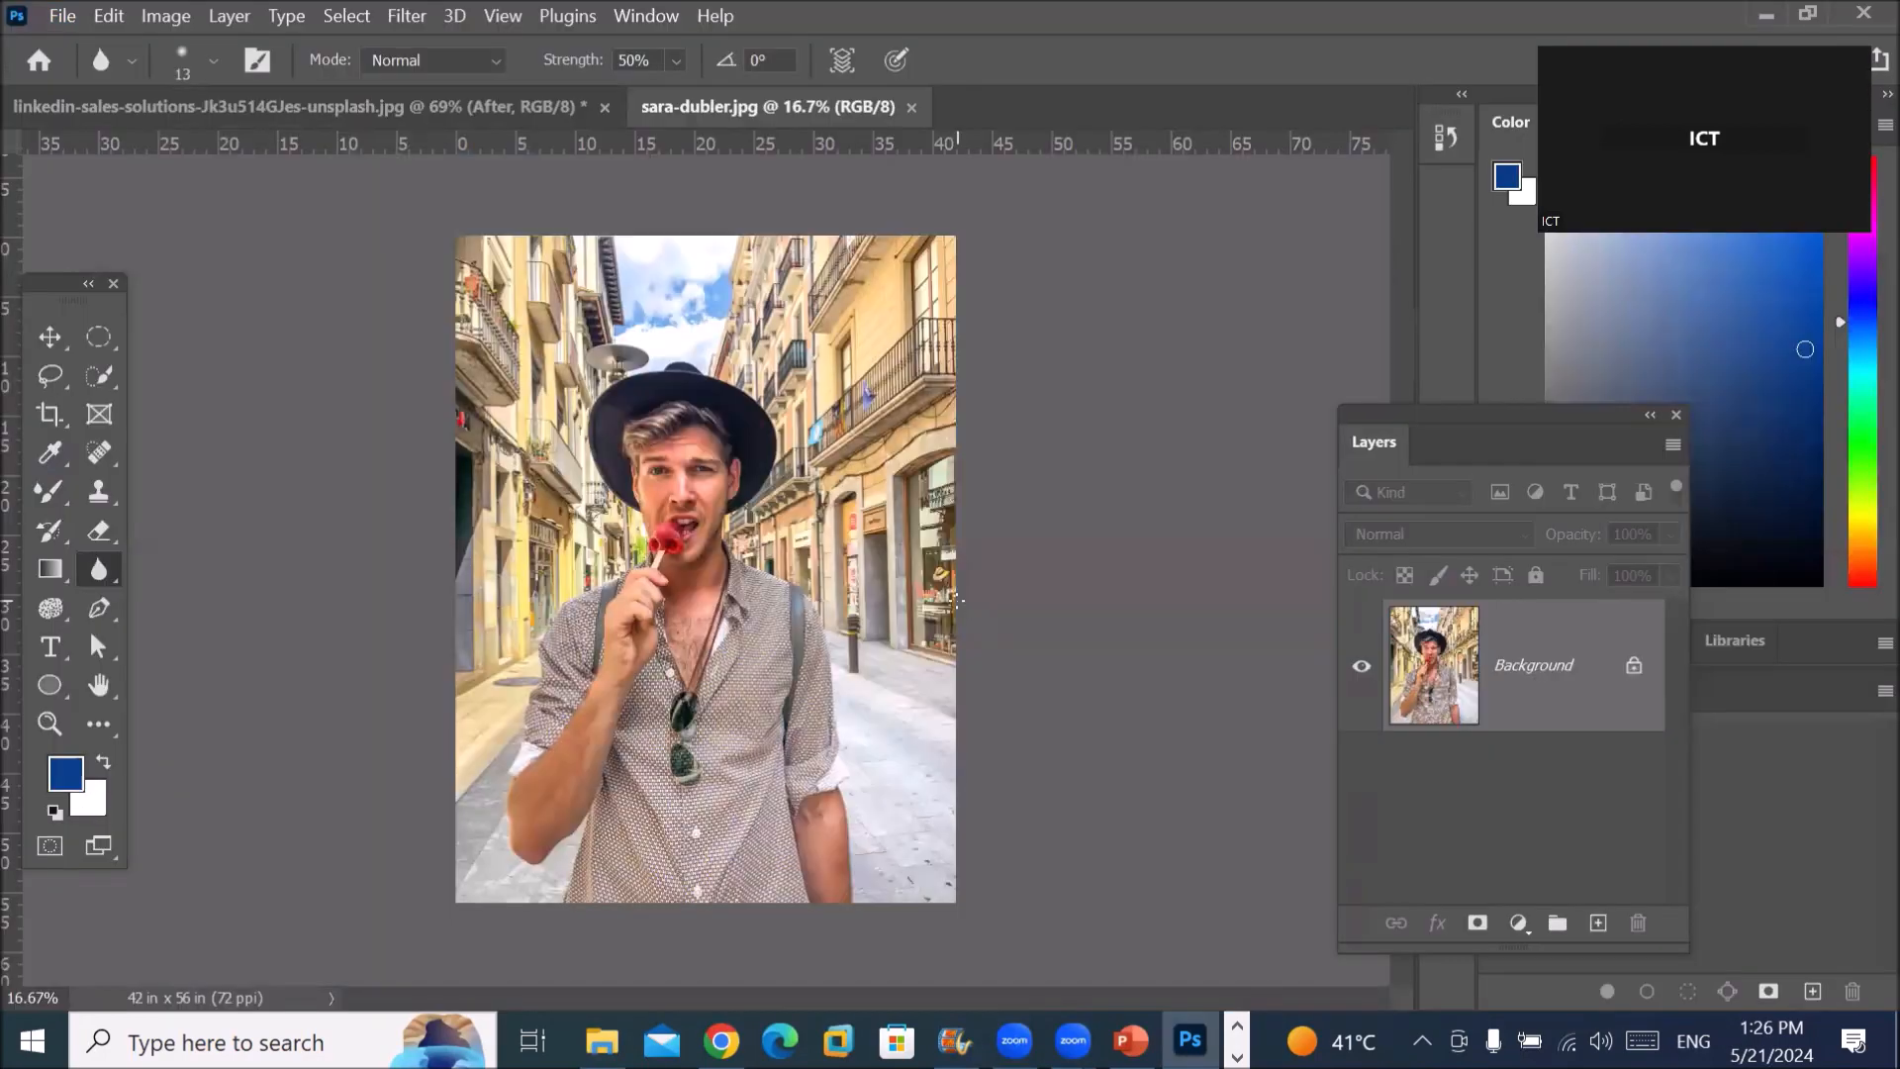
# Step: Convert the street portrait's locked Background into a regular layer and duplicate it
pyautogui.hotkey('ctrl', '+')
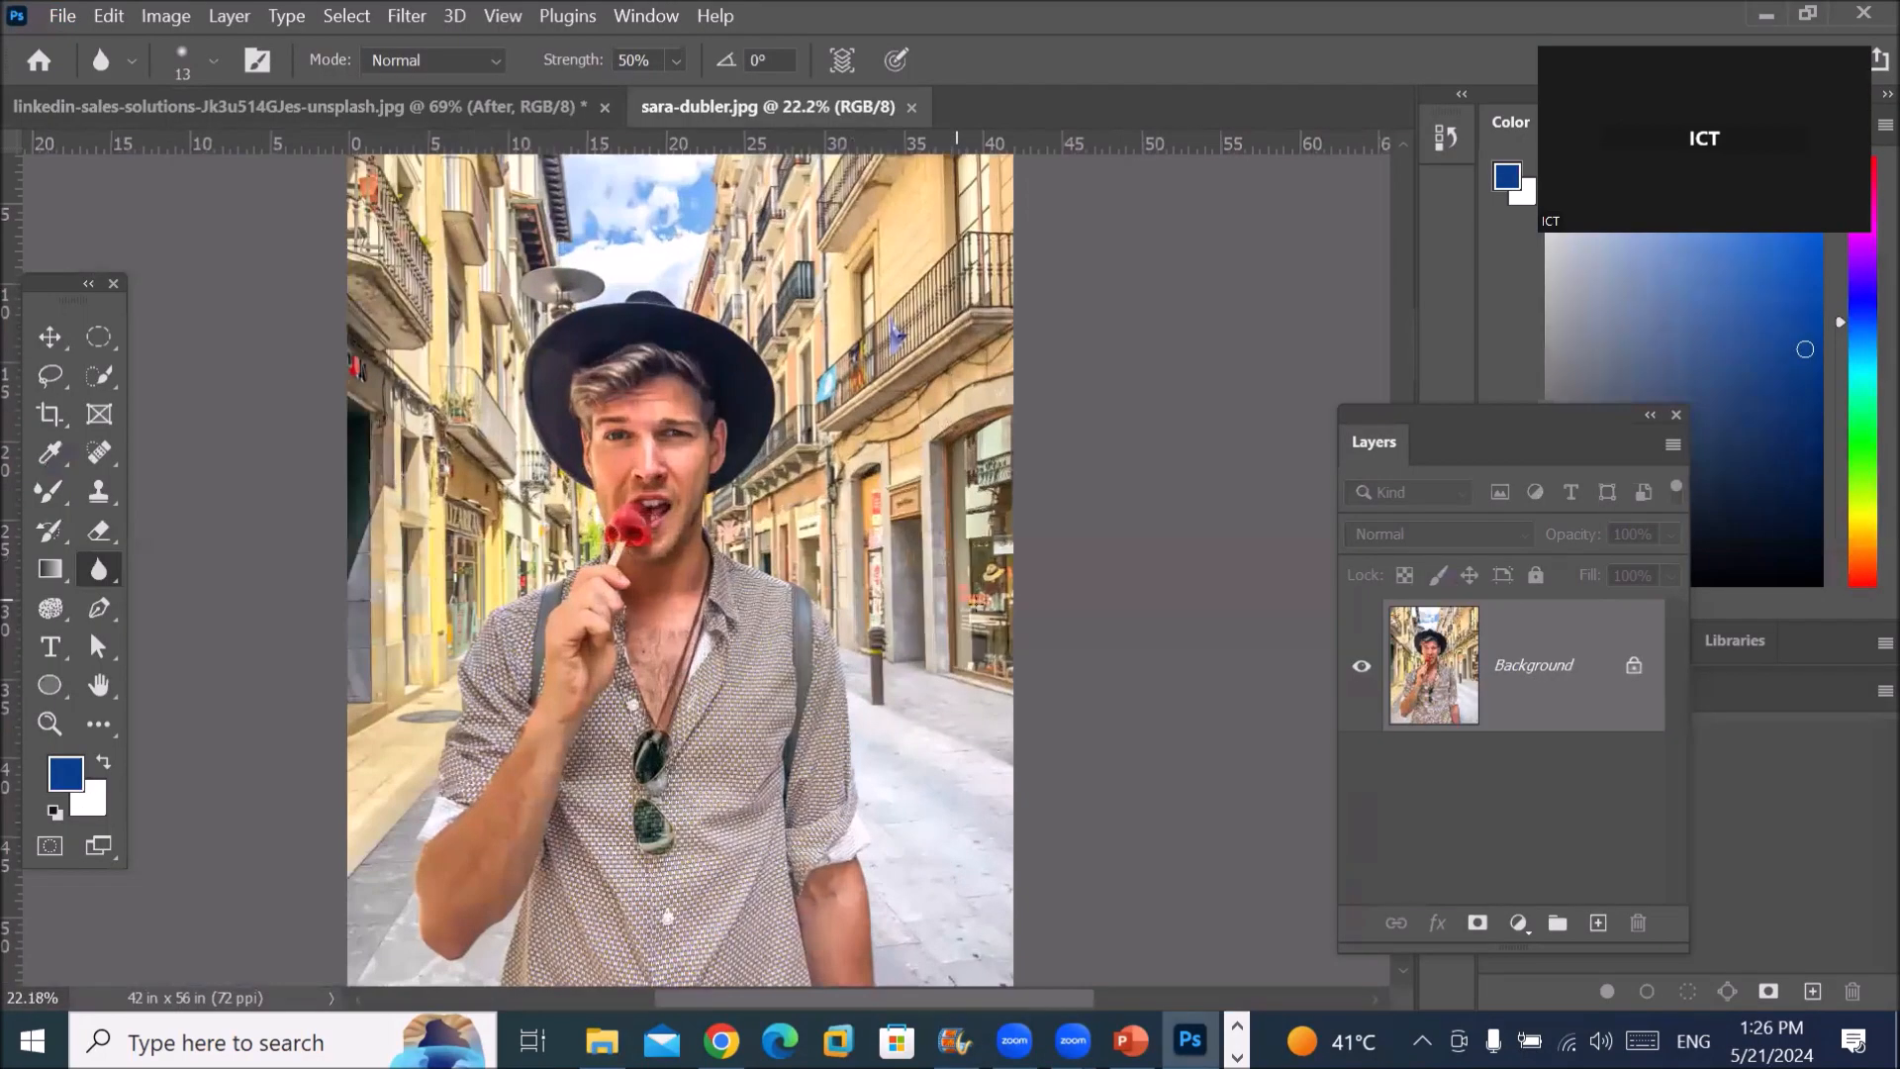
pyautogui.scroll(10, 1031, 604)
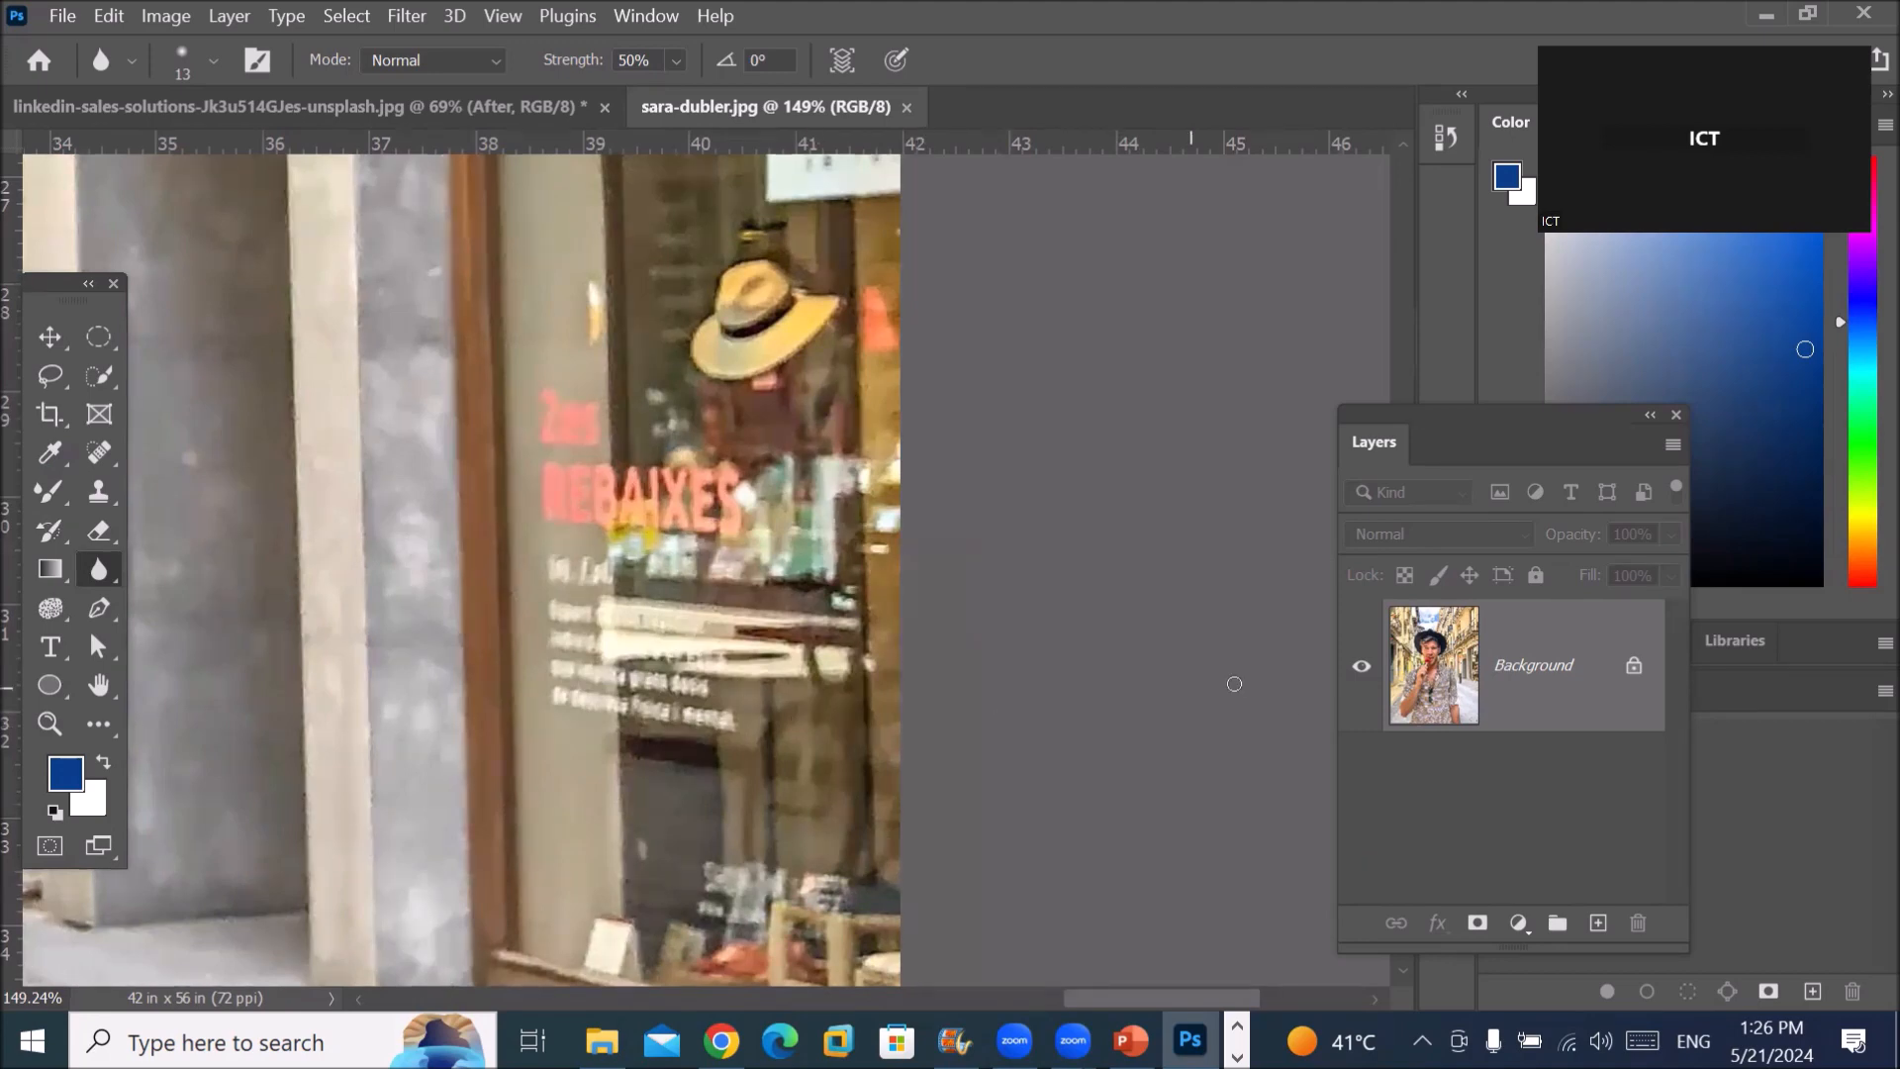
pyautogui.click(1634, 665)
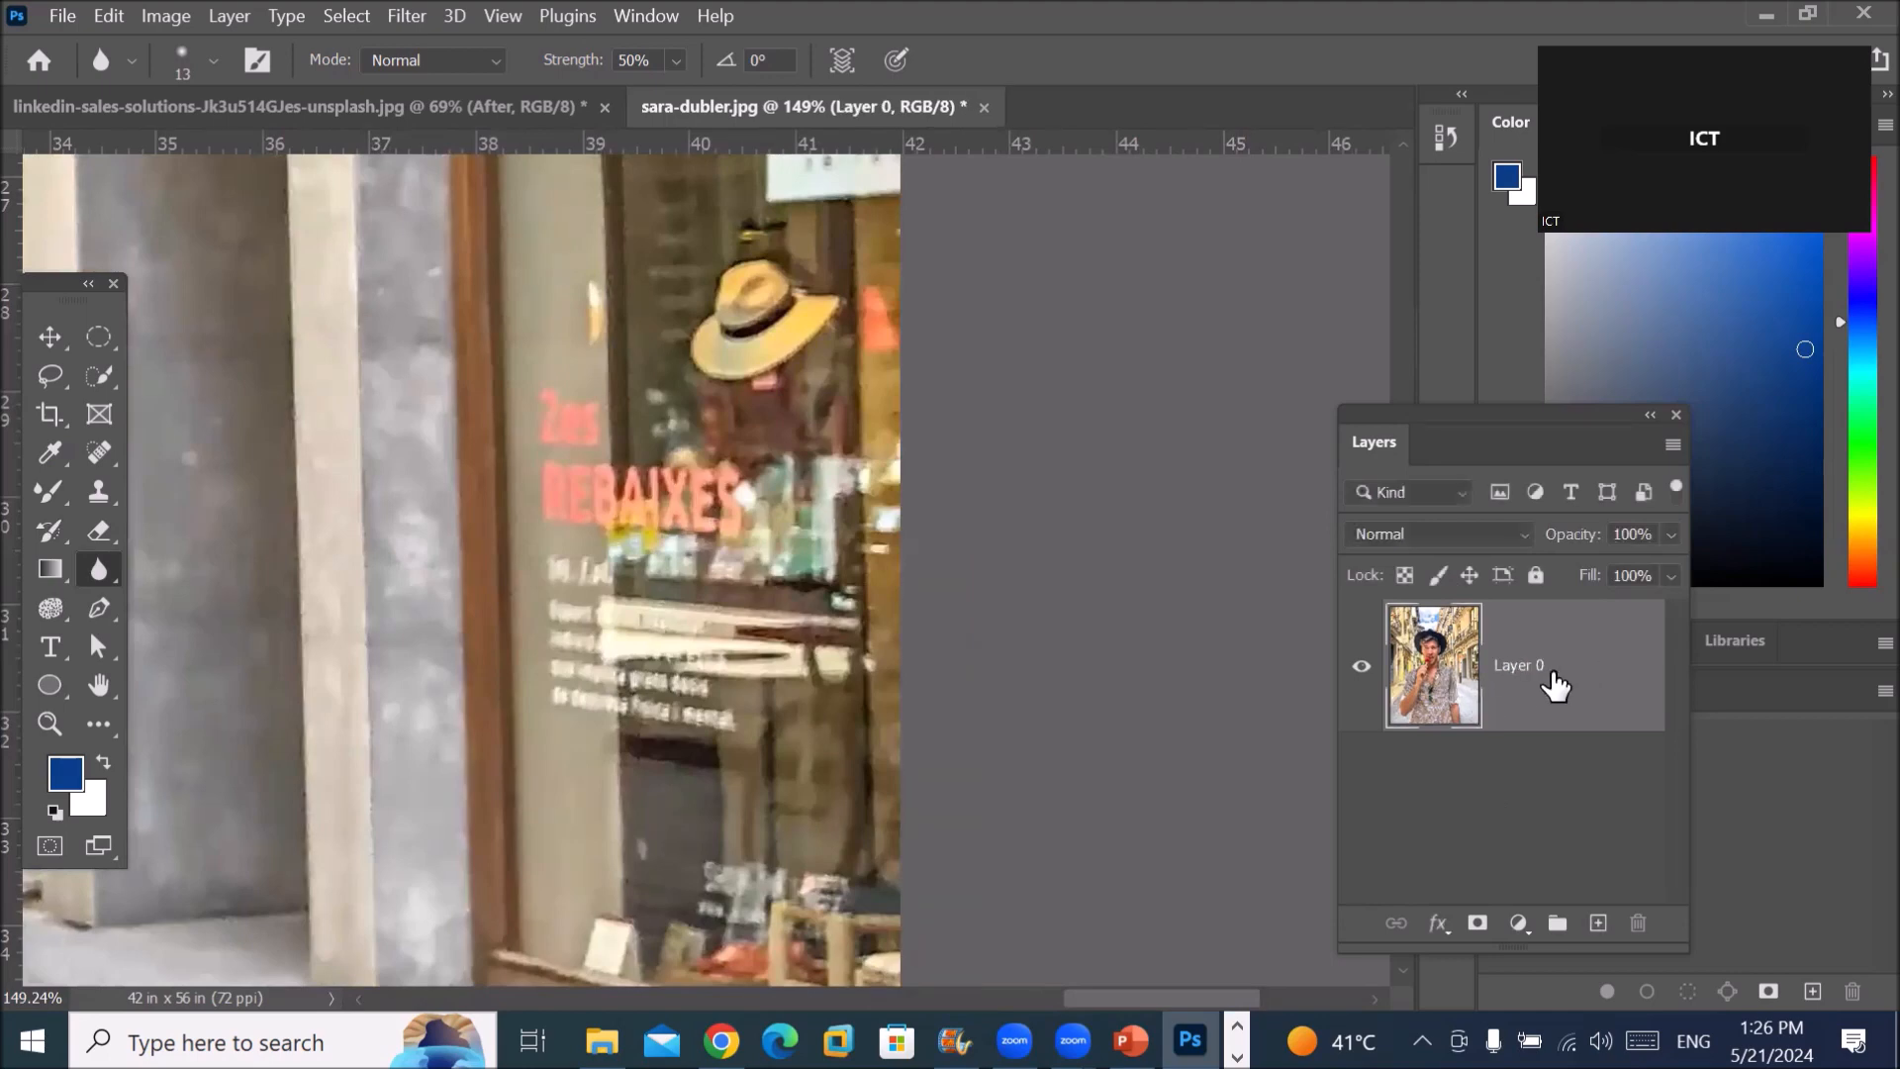
pyautogui.moveTo(1529, 679); pyautogui.dragTo(1598, 923)
# Step: Name the street portrait's lower layer Before and the copy above it After
pyautogui.doubleClick(1533, 799)
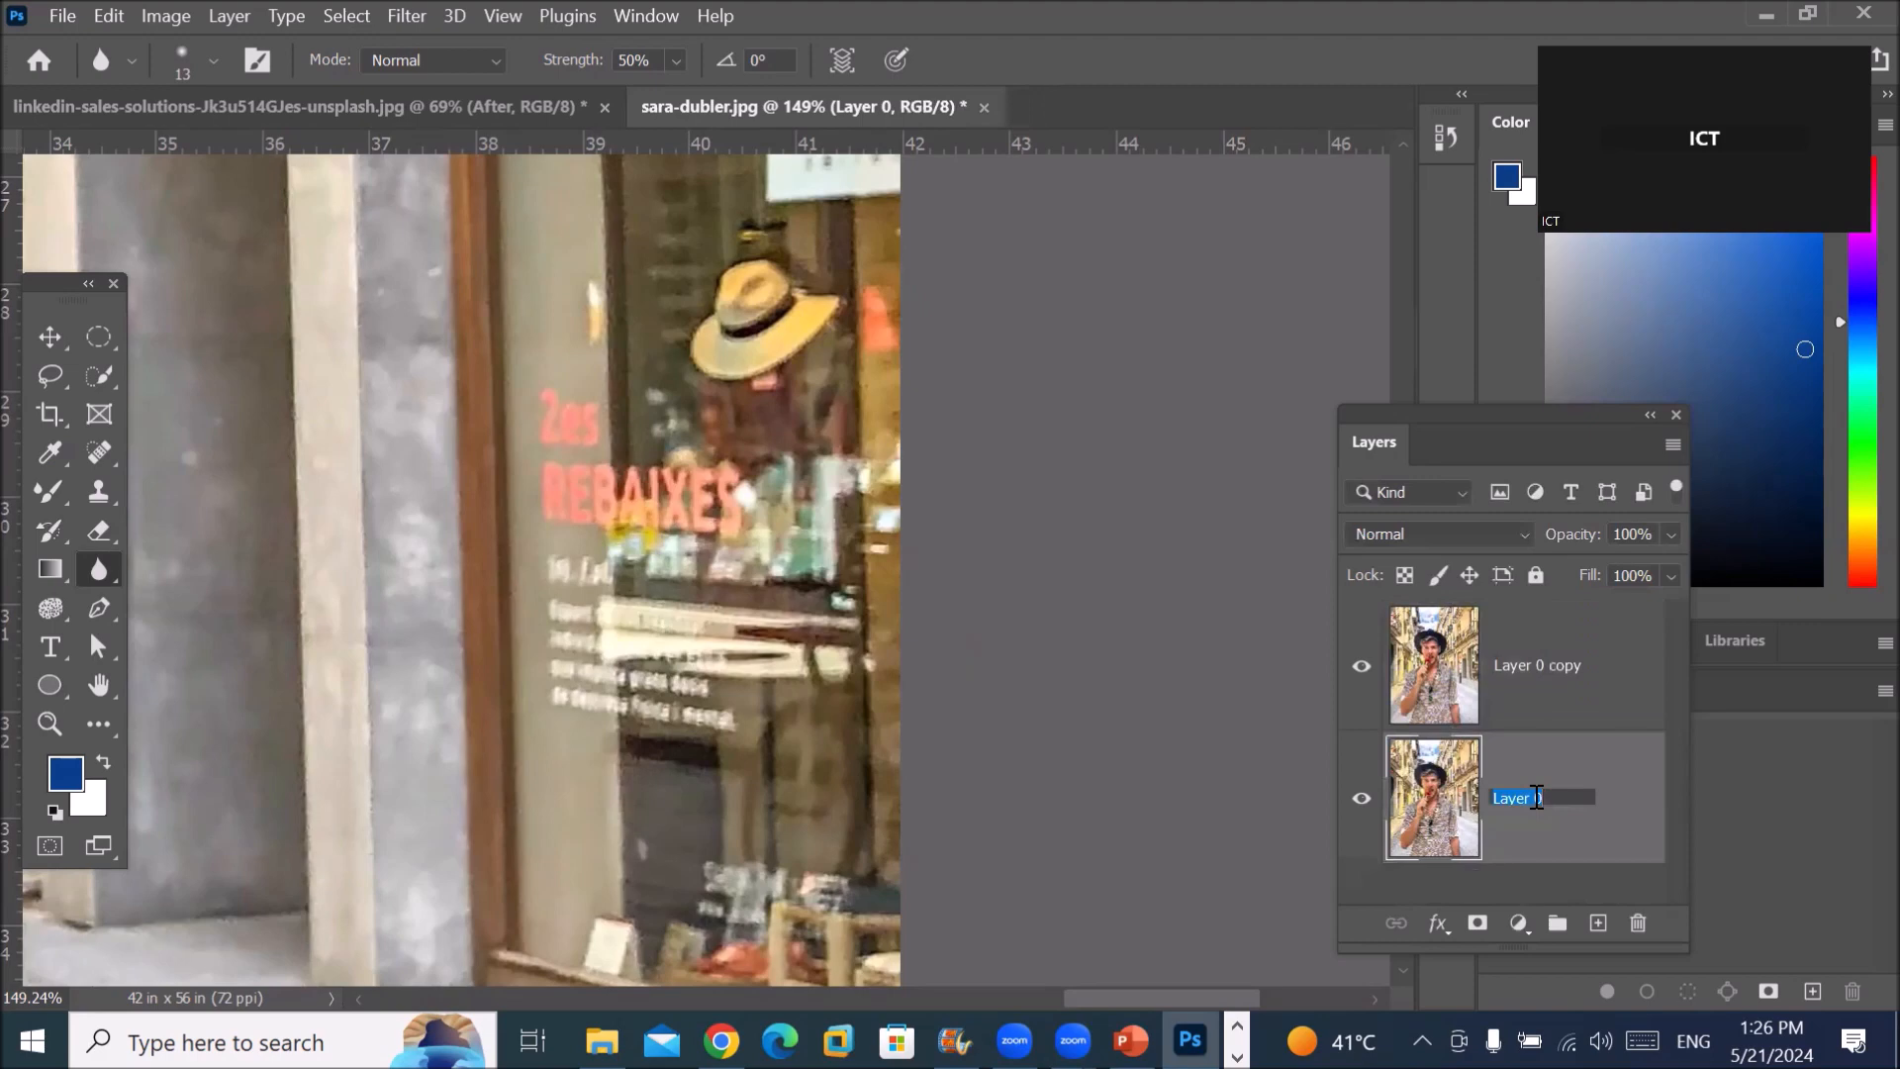
pyautogui.write('Before')
pyautogui.doubleClick(1556, 667)
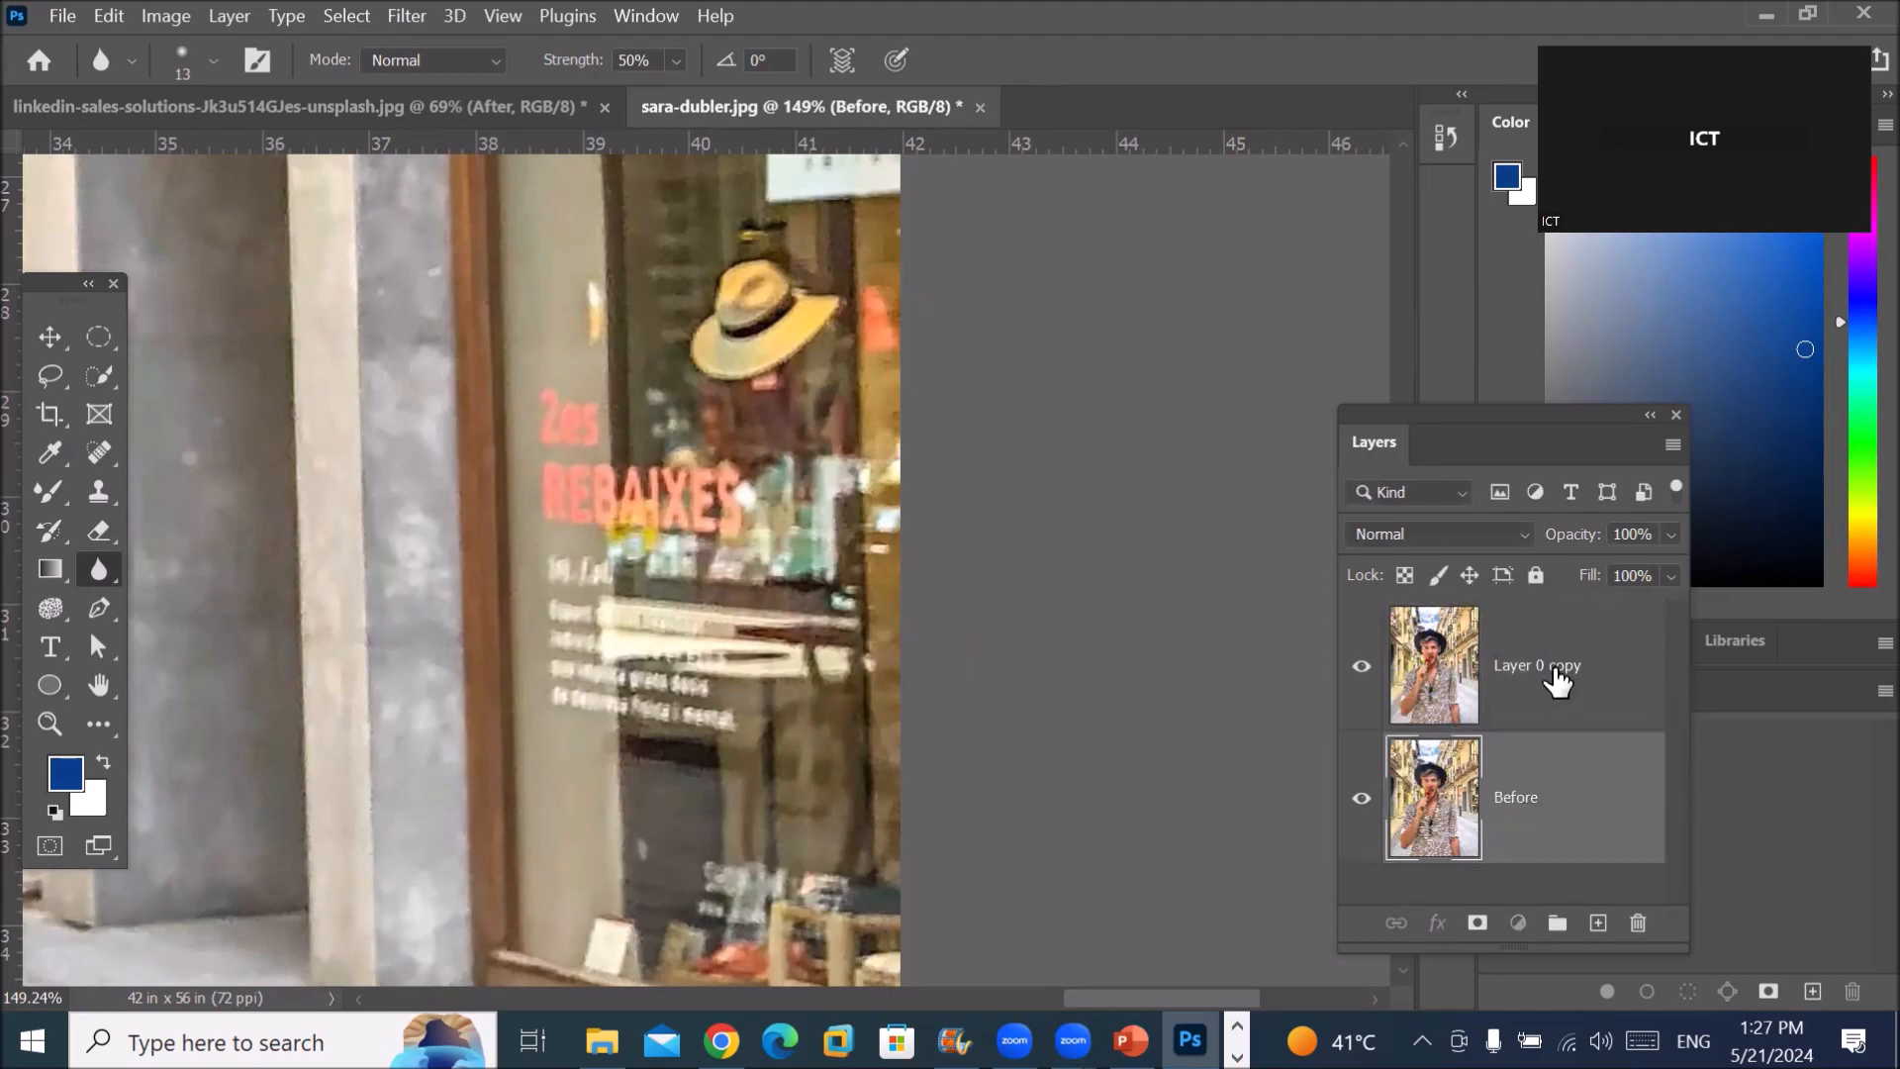
pyautogui.write('After')
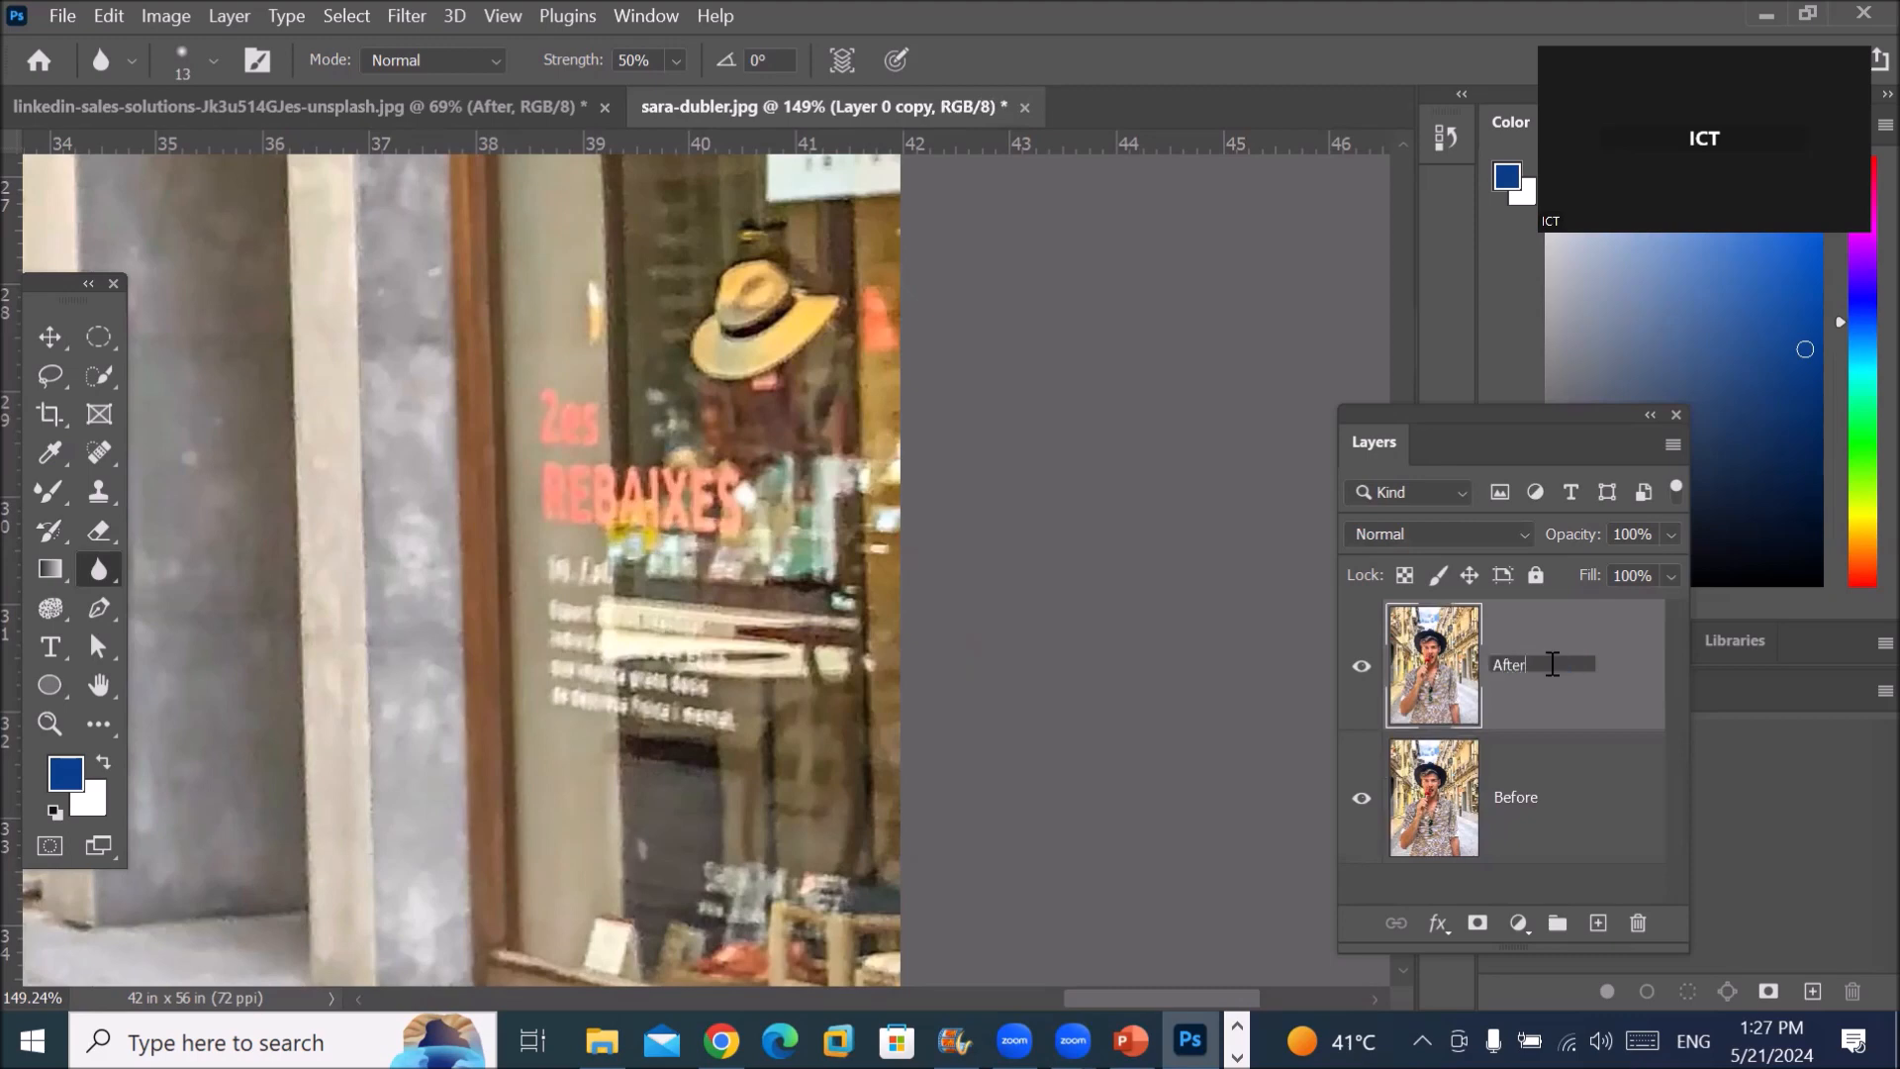
pyautogui.press('Return')
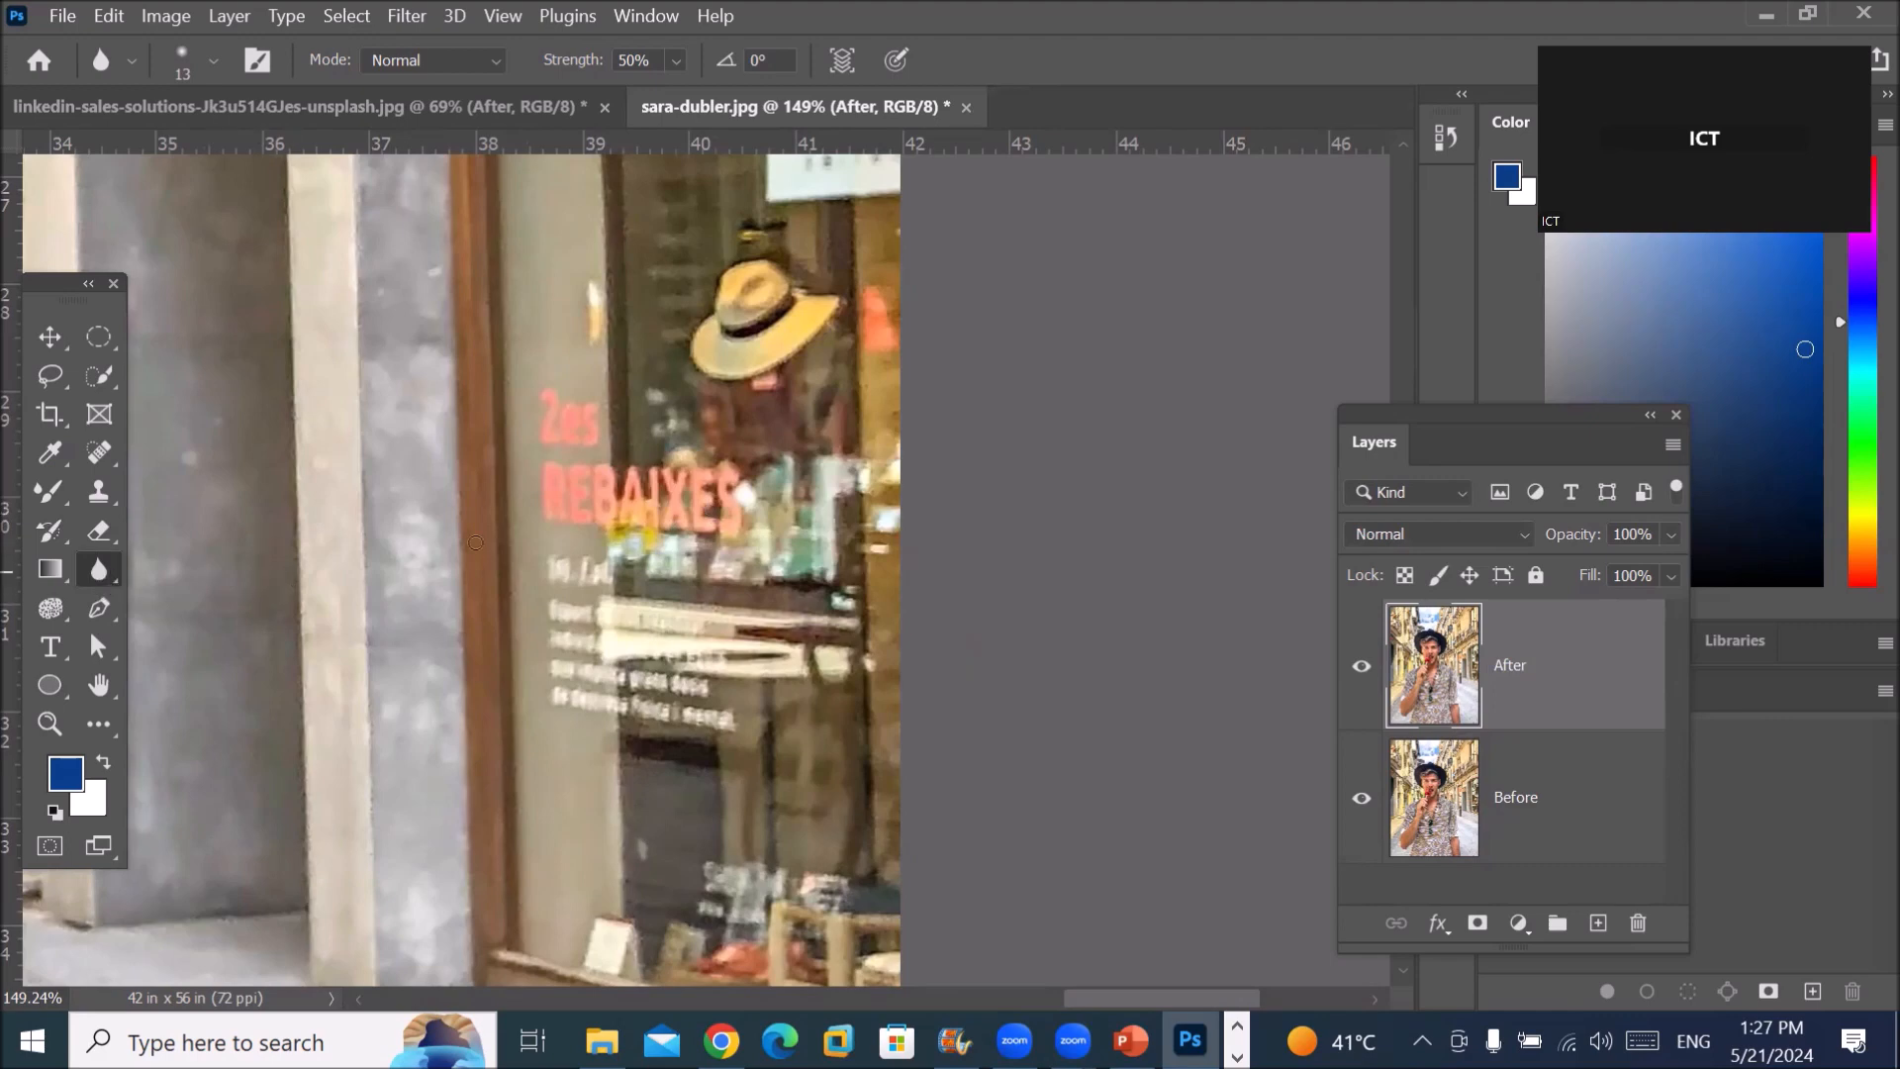
# Step: Set the Blur Tool's brush size to 200 and its strength to 100%
pyautogui.press(']')
pyautogui.press(']')
pyautogui.press(']')
pyautogui.press(']')
pyautogui.press(']')
pyautogui.press(']')
pyautogui.press(']')
pyautogui.press(']')
pyautogui.press(']')
pyautogui.press(']')
pyautogui.press(']')
pyautogui.press(']')
pyautogui.press(']')
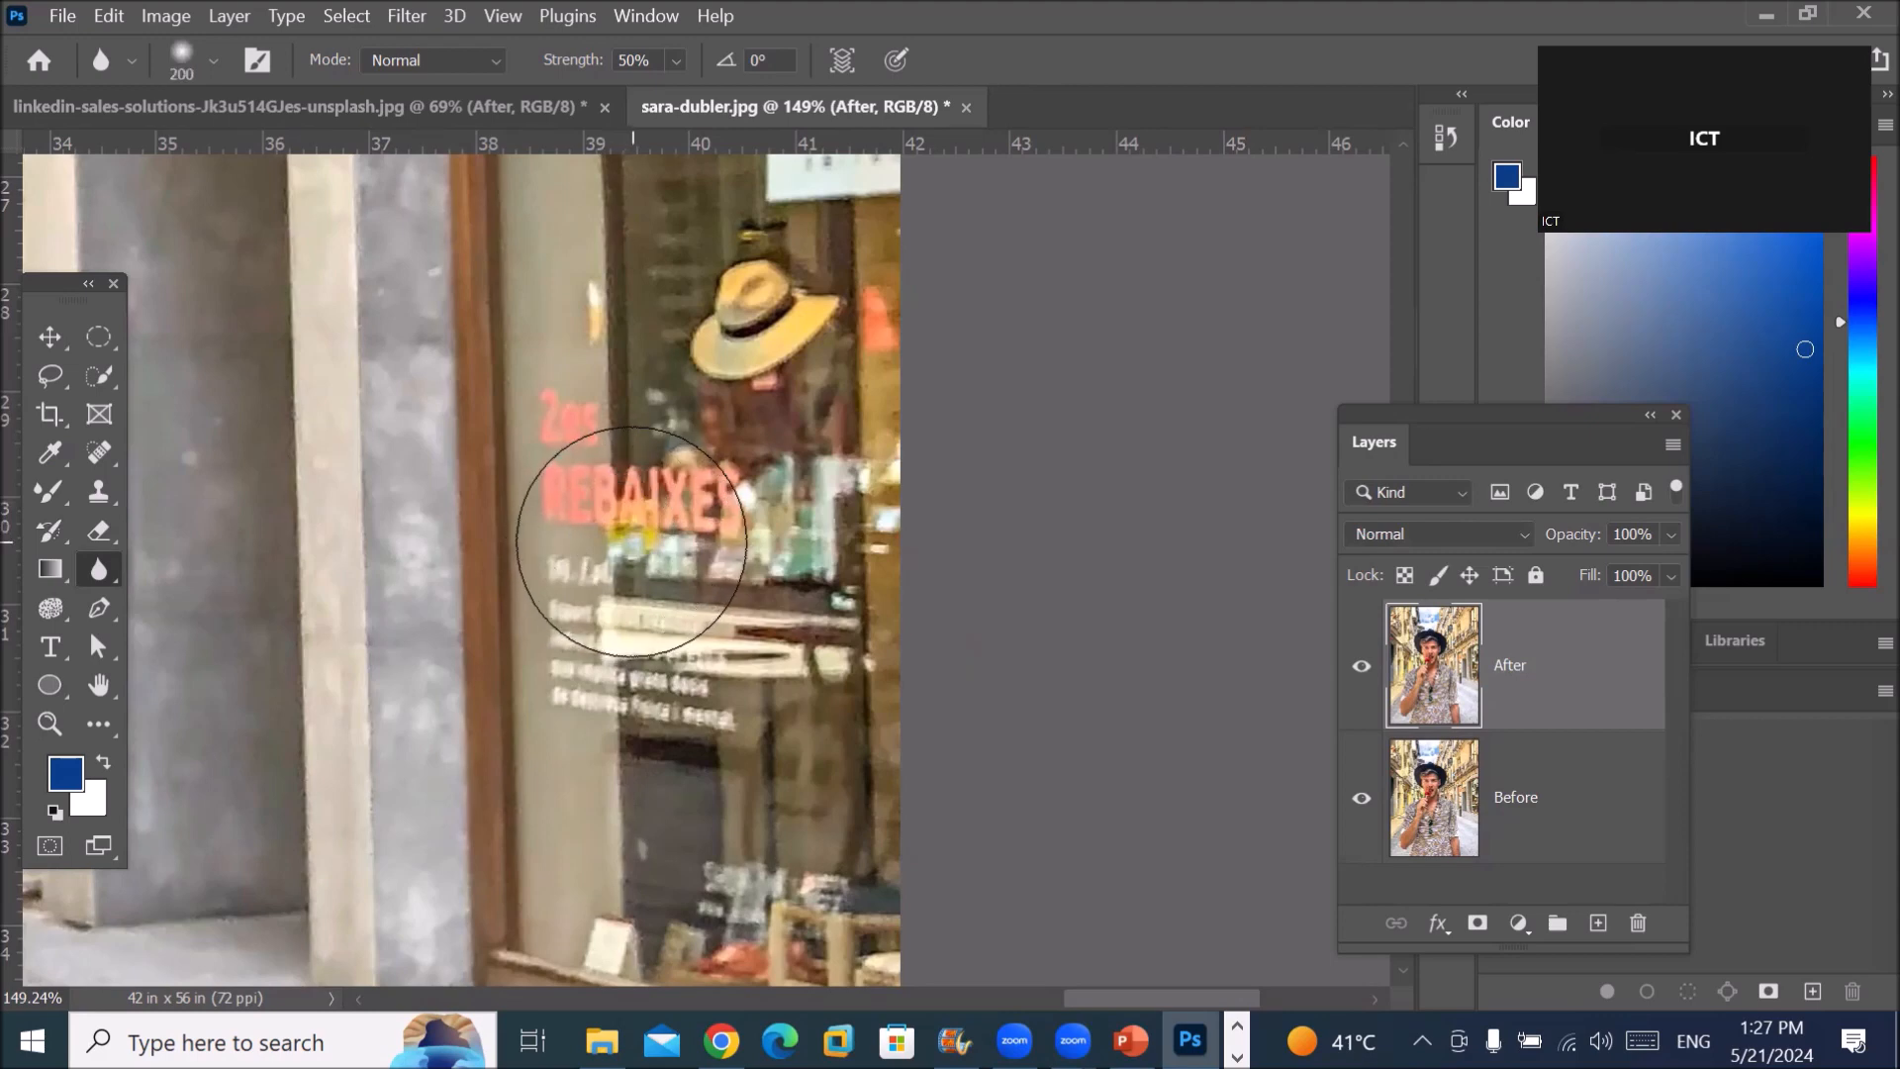
pyautogui.click(677, 62)
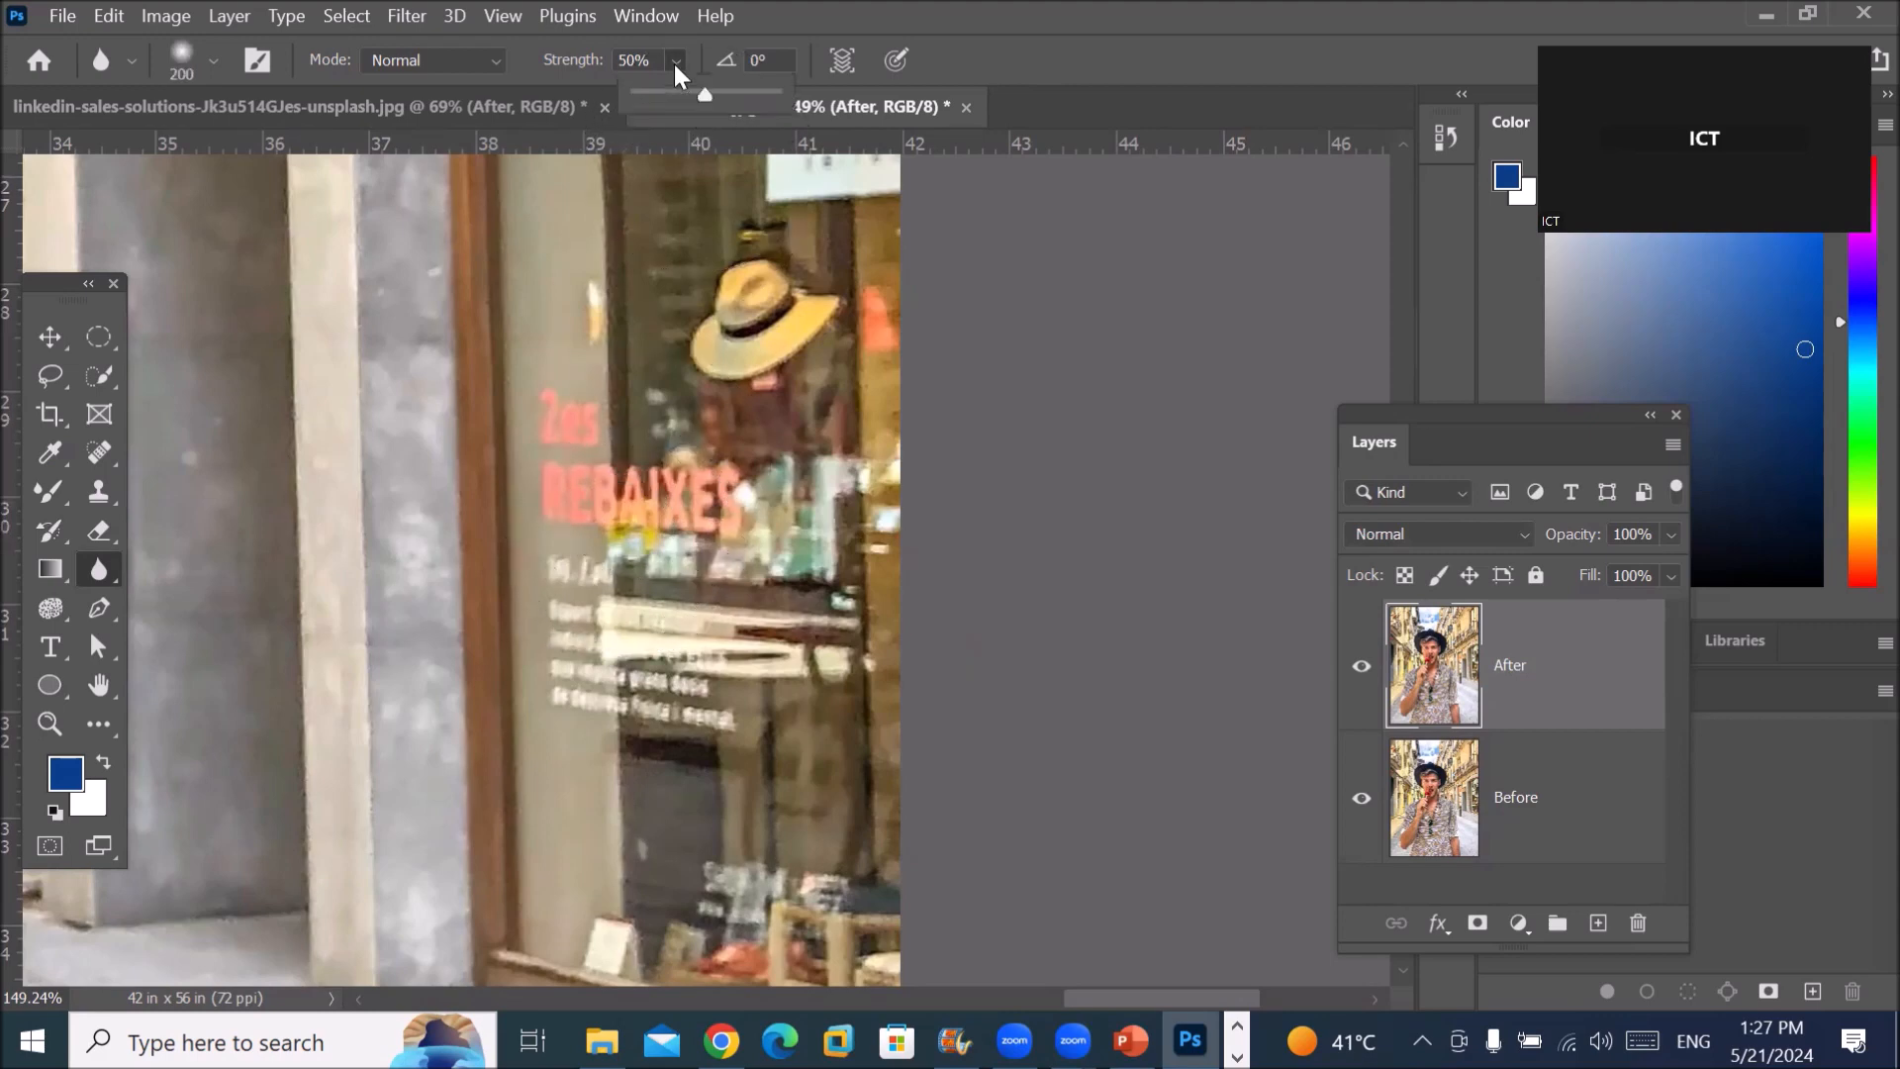
pyautogui.moveTo(703, 91); pyautogui.dragTo(781, 92)
pyautogui.click(842, 61)
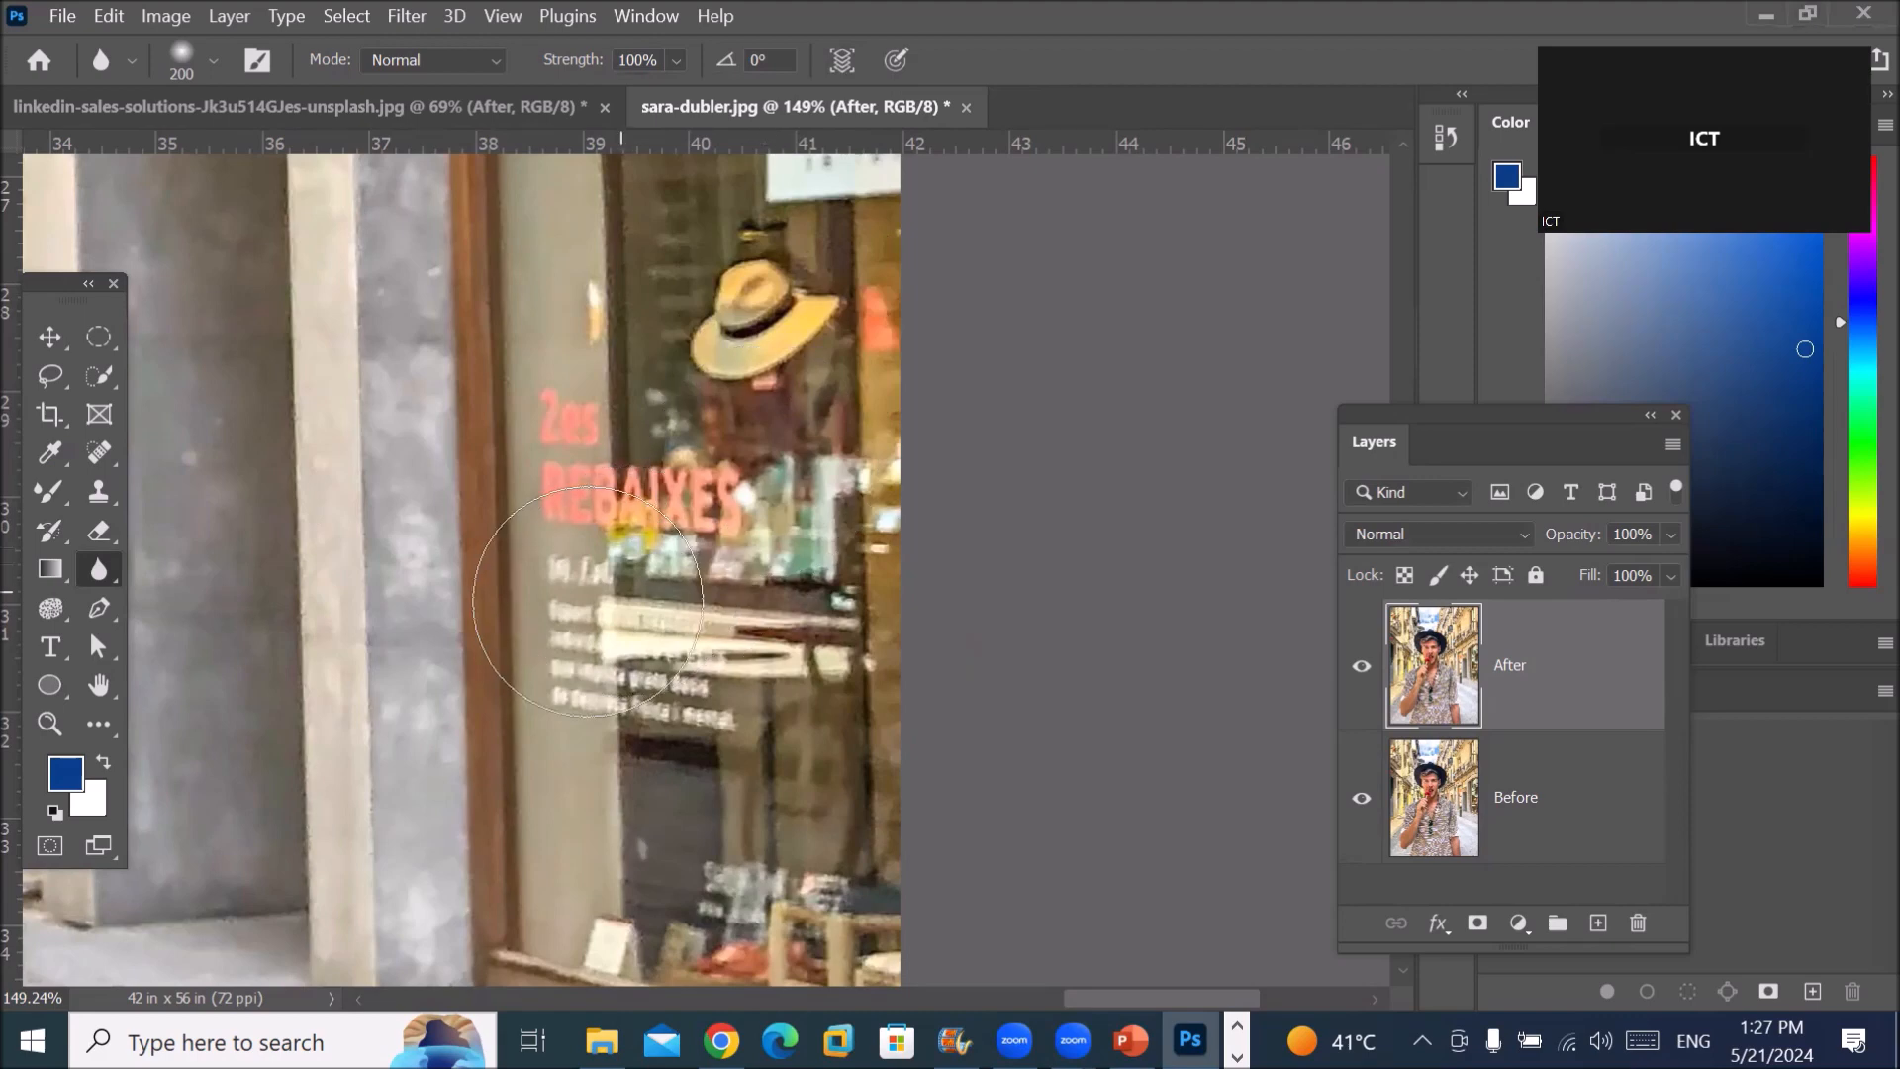
# Step: Blur the lettering on the shop window in the After layer and toggle the layer's visibility to compare it with the original
pyautogui.moveTo(588, 601)
pyautogui.mouseDown()
pyautogui.moveTo(570, 501)
pyautogui.moveTo(703, 526)
pyautogui.moveTo(618, 469)
pyautogui.moveTo(562, 555)
pyautogui.moveTo(594, 655)
pyautogui.moveTo(715, 602)
pyautogui.moveTo(636, 602)
pyautogui.moveTo(640, 502)
pyautogui.moveTo(687, 390)
pyautogui.moveTo(590, 467)
pyautogui.moveTo(697, 520)
pyautogui.moveTo(703, 603)
pyautogui.moveTo(648, 607)
pyautogui.moveTo(719, 652)
pyautogui.moveTo(726, 597)
pyautogui.moveTo(504, 624)
pyautogui.moveTo(620, 613)
pyautogui.moveTo(675, 706)
pyautogui.moveTo(661, 538)
pyautogui.moveTo(693, 780)
pyautogui.moveTo(667, 718)
pyautogui.moveTo(611, 759)
pyautogui.moveTo(622, 869)
pyautogui.moveTo(655, 722)
pyautogui.moveTo(649, 917)
pyautogui.moveTo(690, 816)
pyautogui.moveTo(628, 905)
pyautogui.moveTo(826, 909)
pyautogui.mouseUp()
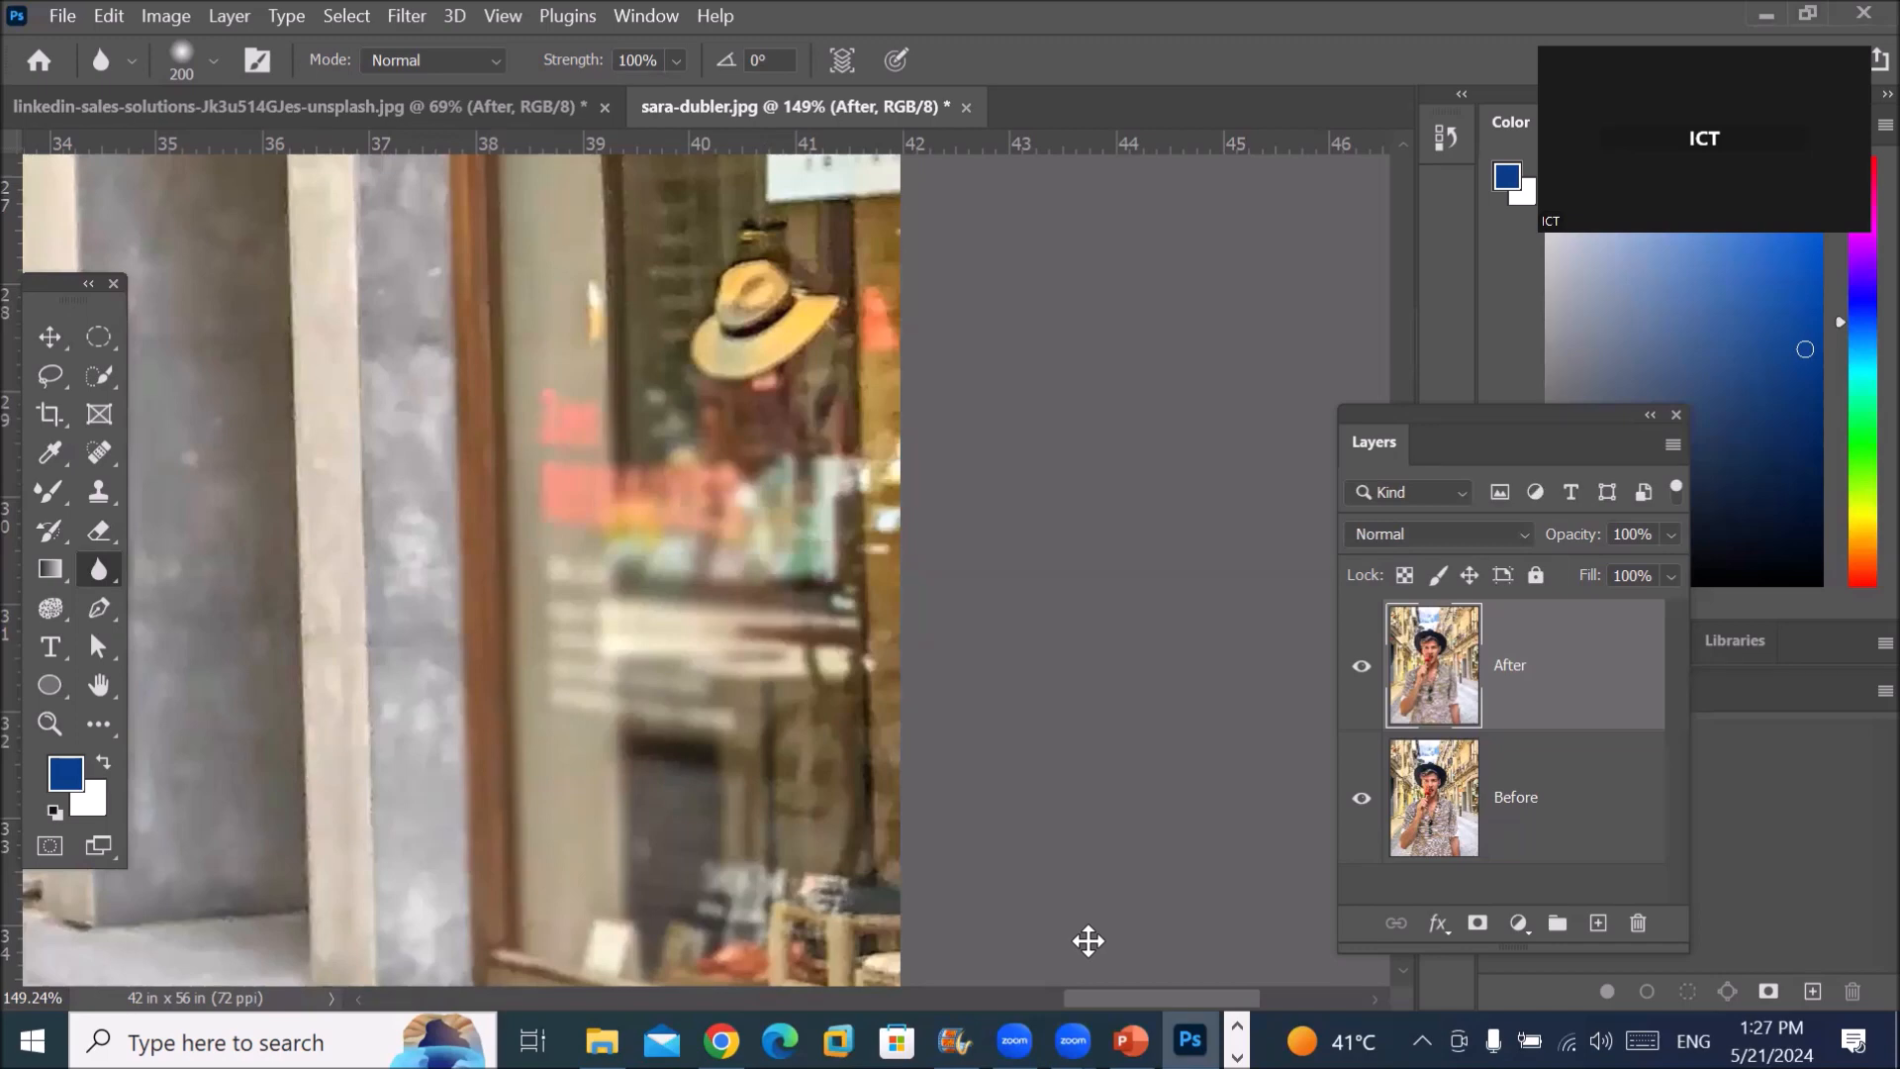
pyautogui.click(1362, 669)
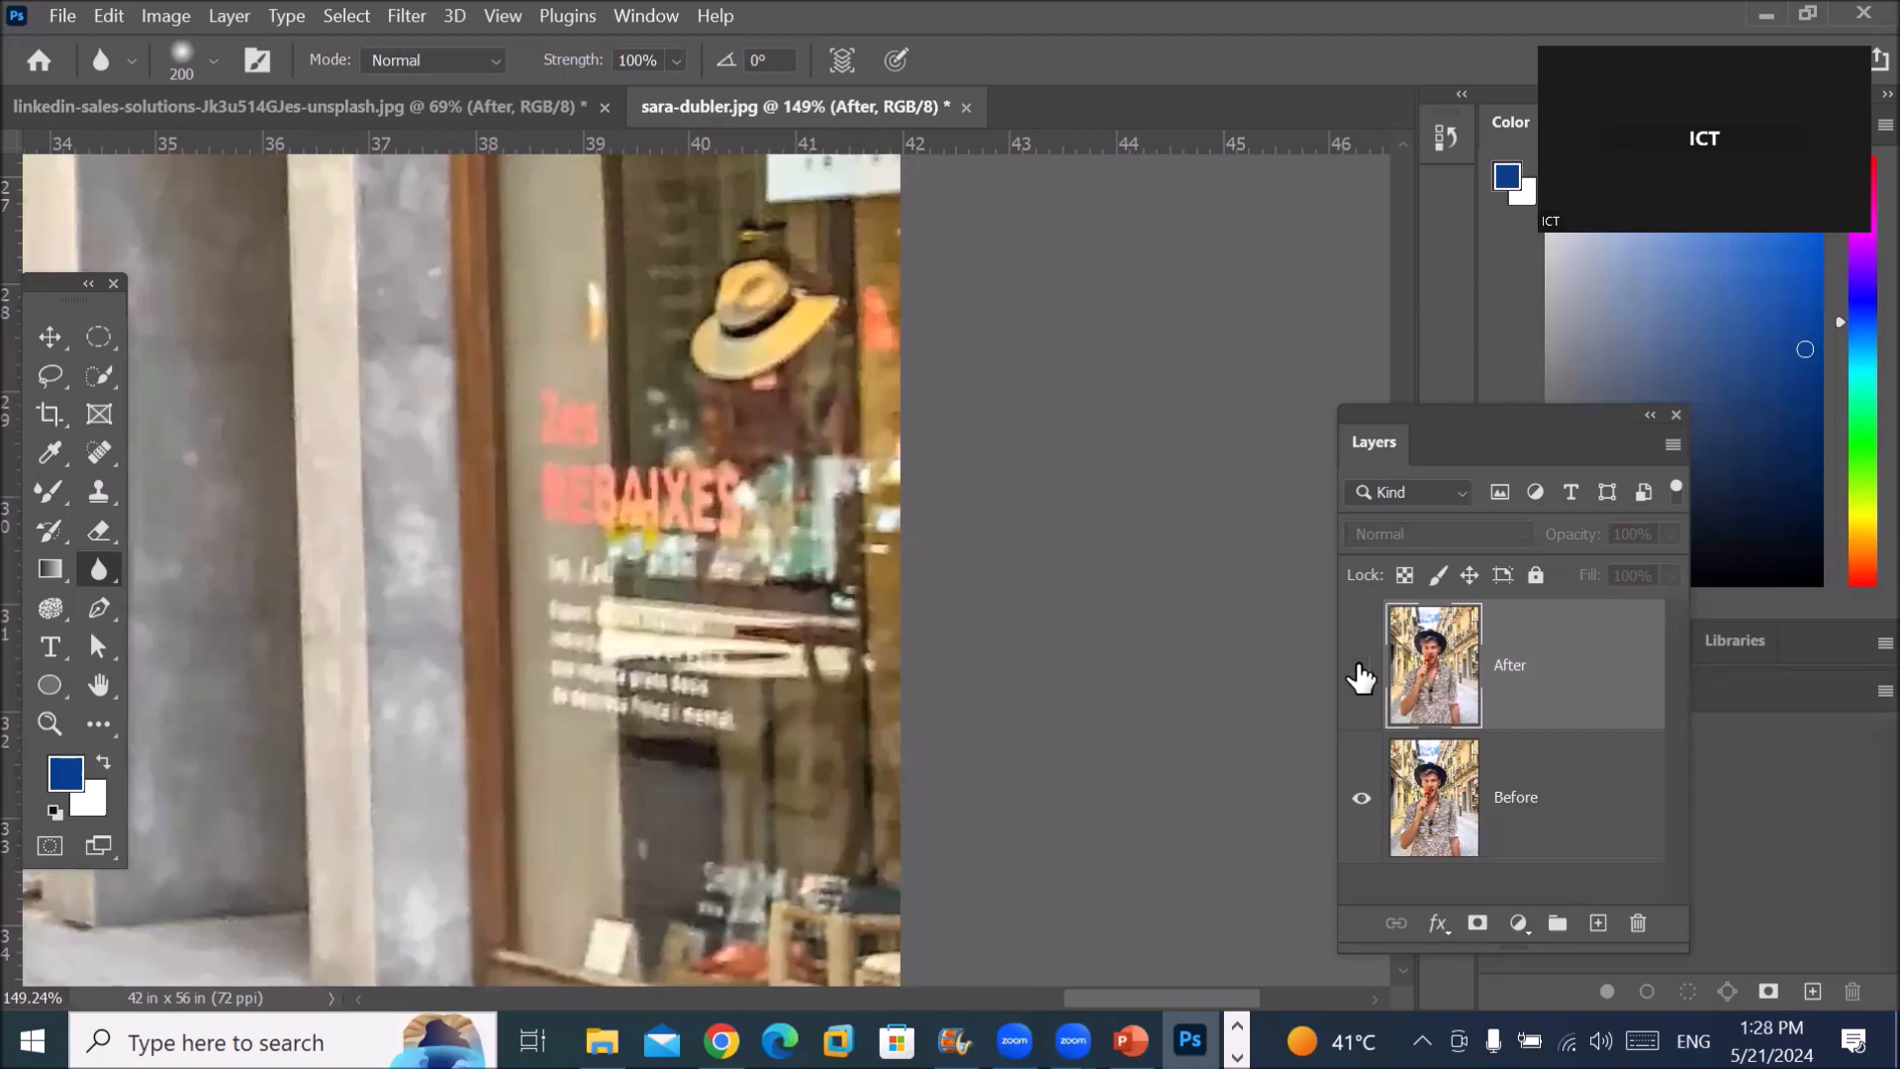
pyautogui.click(1362, 673)
pyautogui.click(1362, 673)
pyautogui.click(1362, 667)
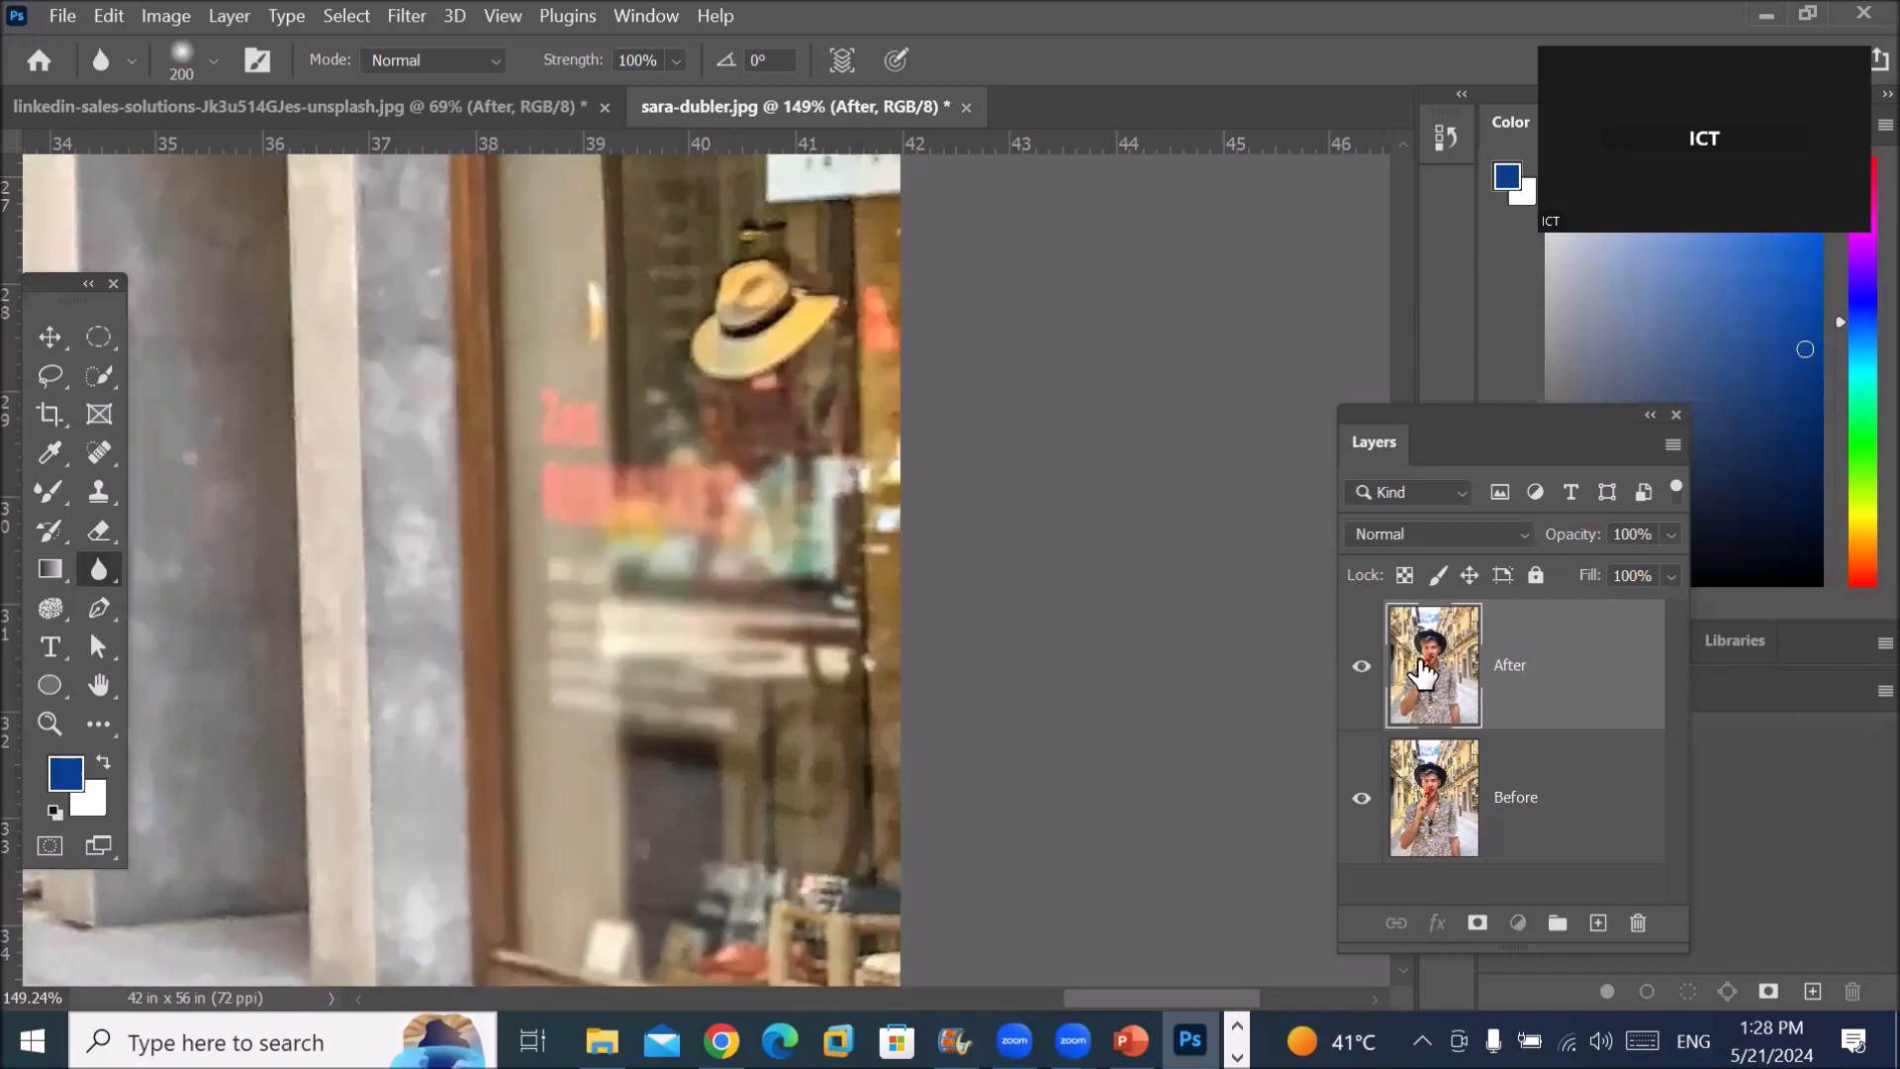
# Step: Delete the After layer and add a new empty layer above Before
pyautogui.click(1640, 918)
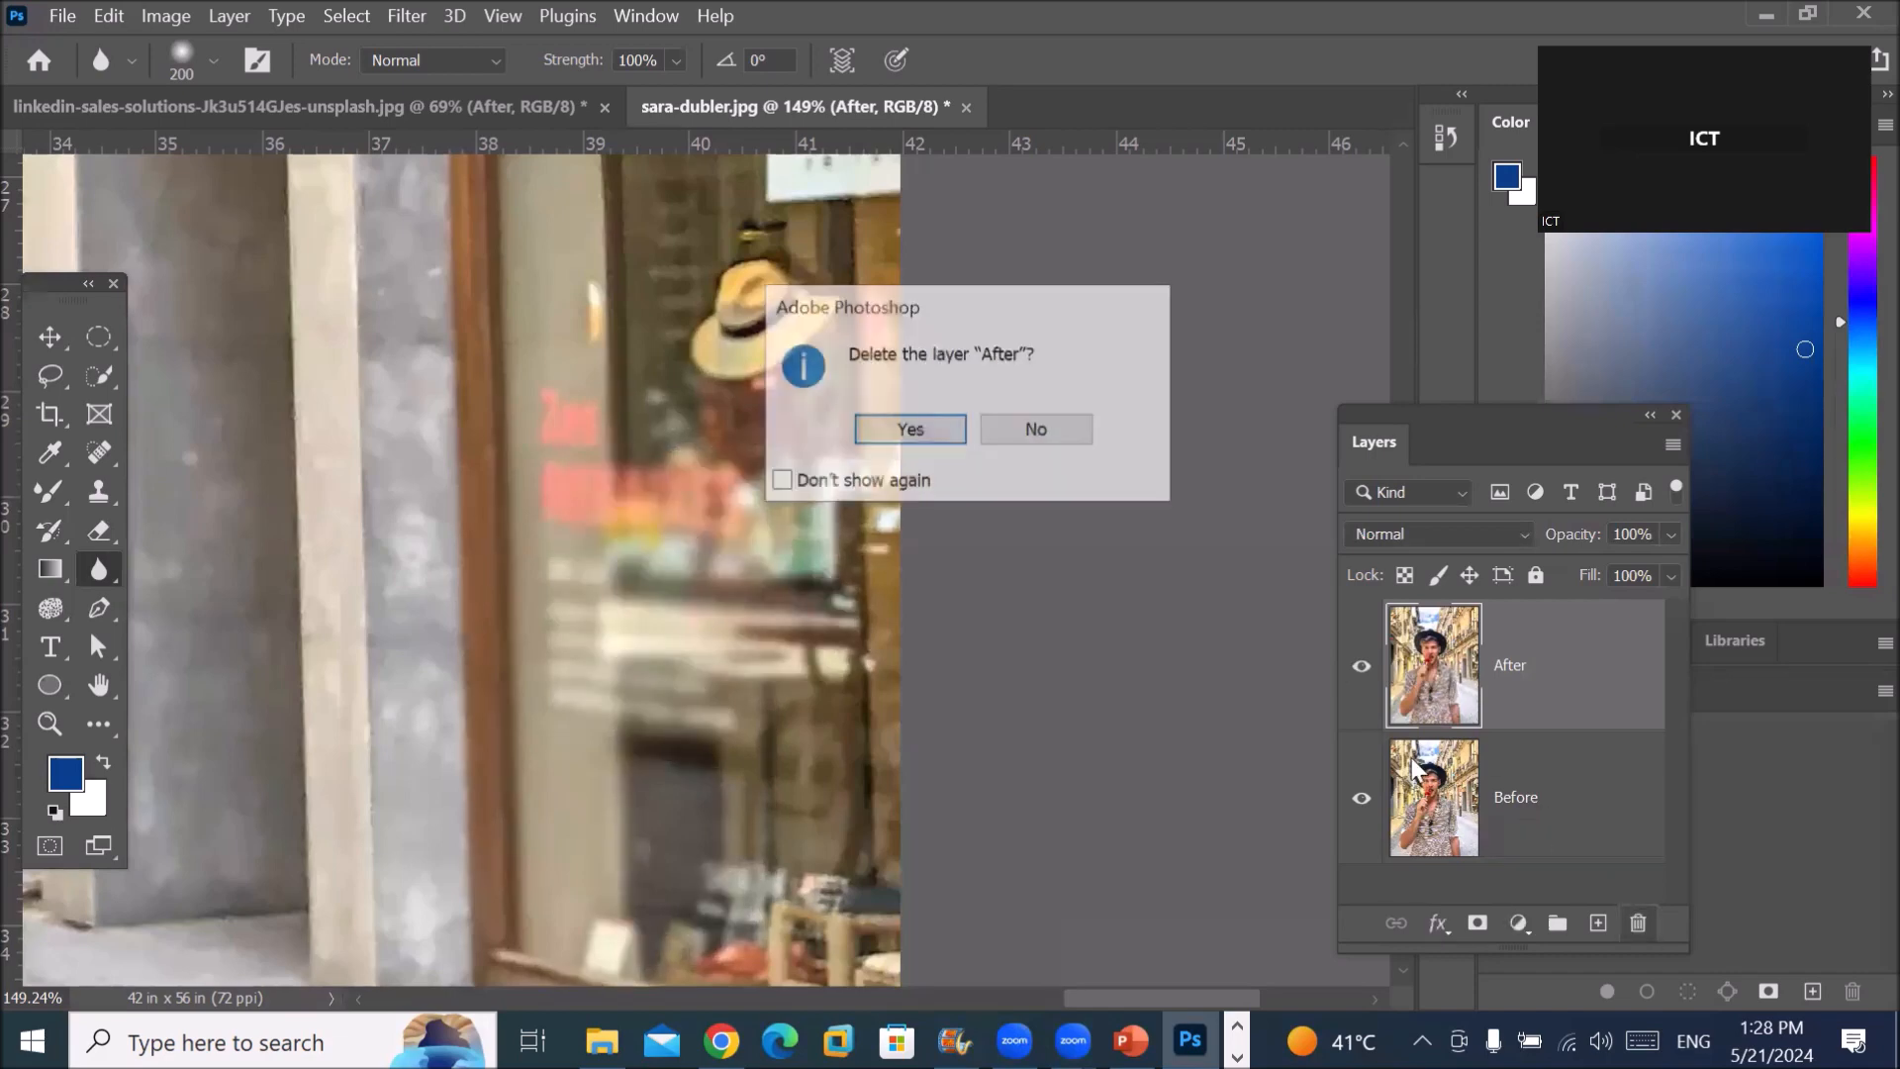
pyautogui.click(910, 429)
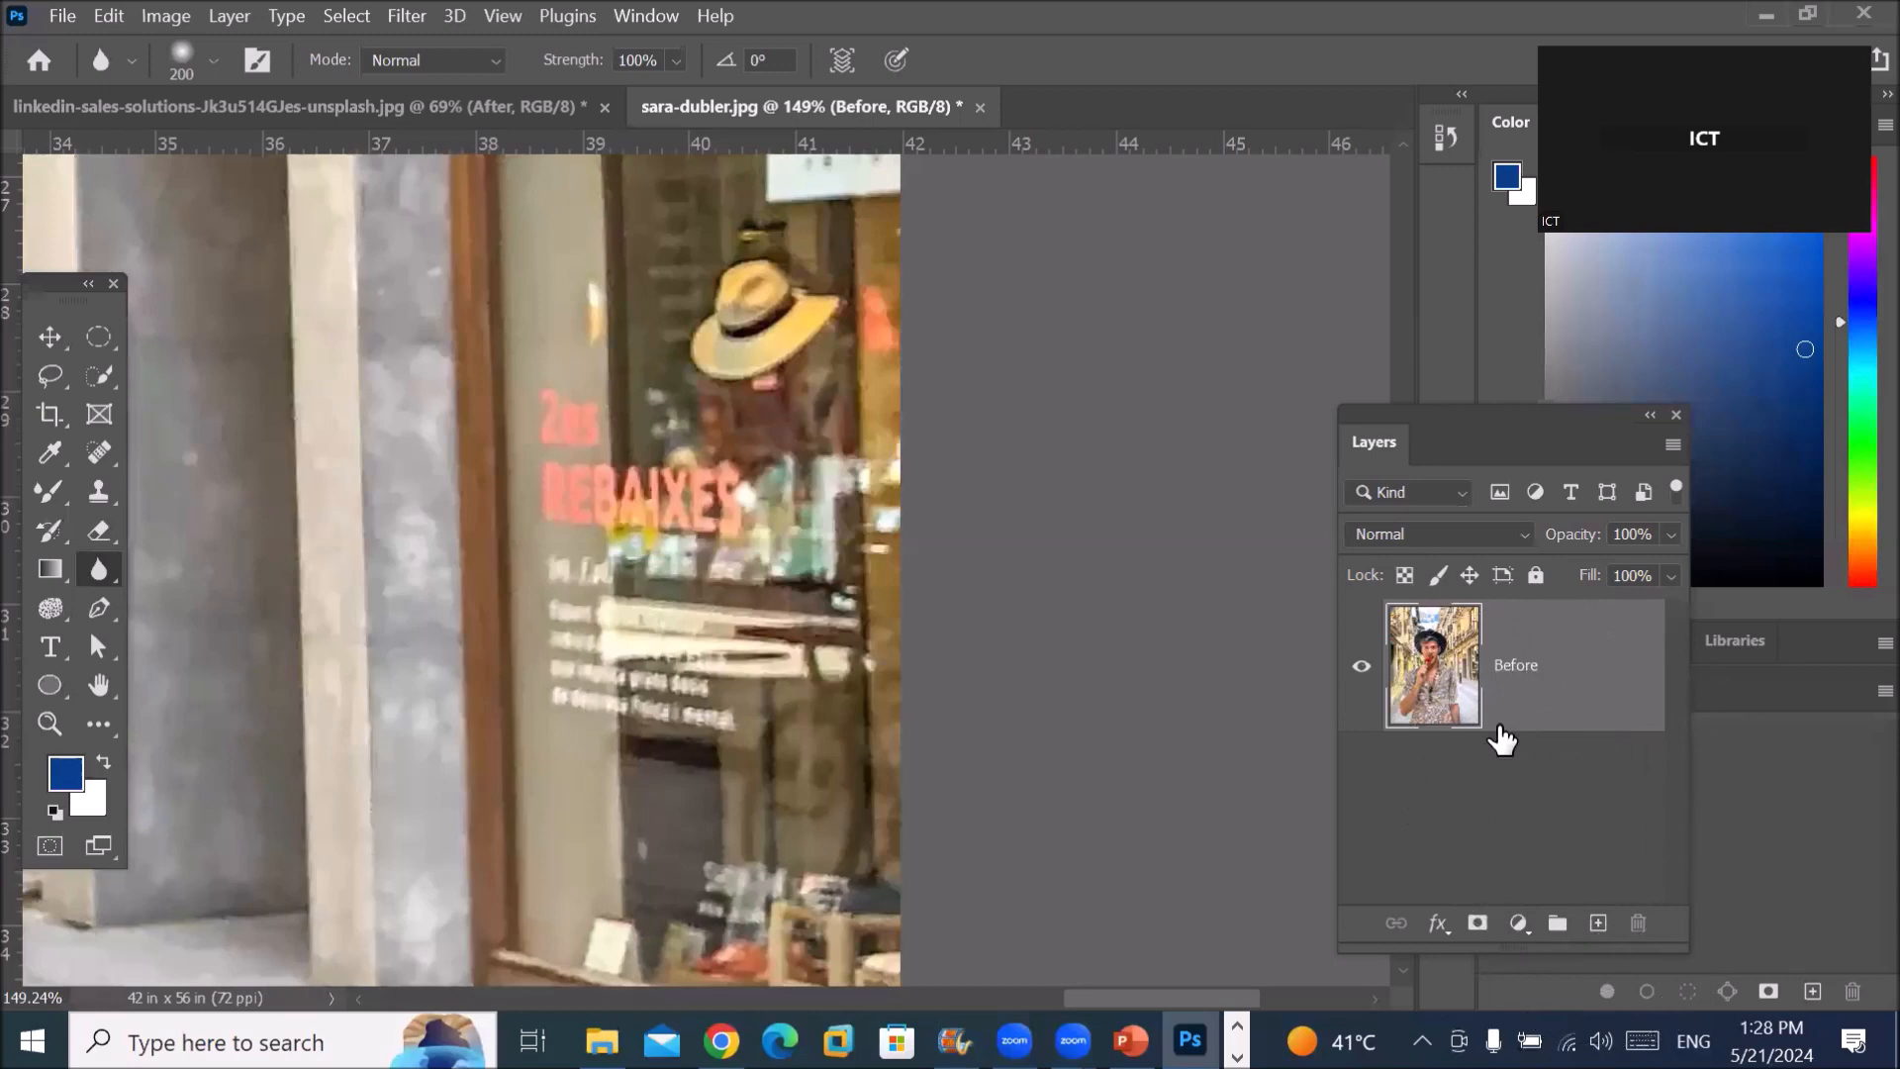
pyautogui.click(1598, 922)
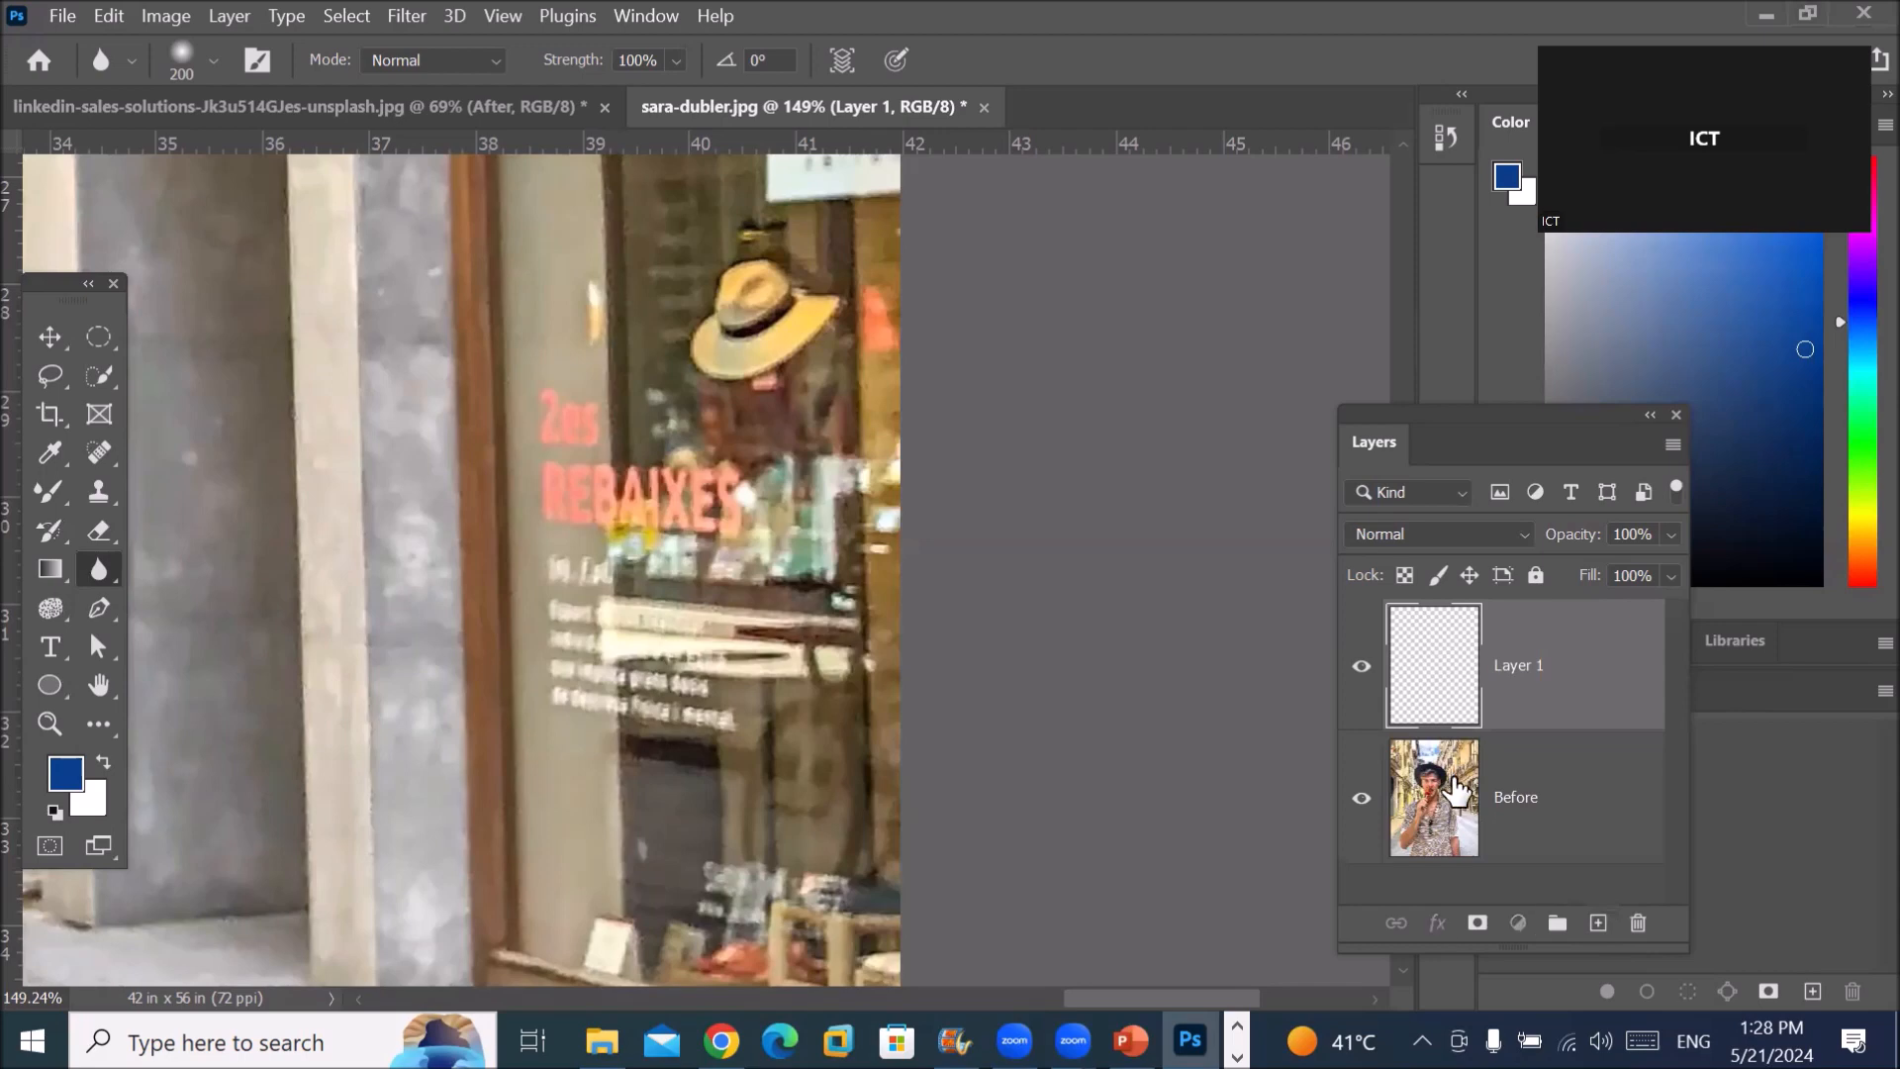
# Step: Blur the shop-window lettering onto the empty layer with Sample All Layers enabled, and hide that layer to compare with the original
pyautogui.click(1455, 792)
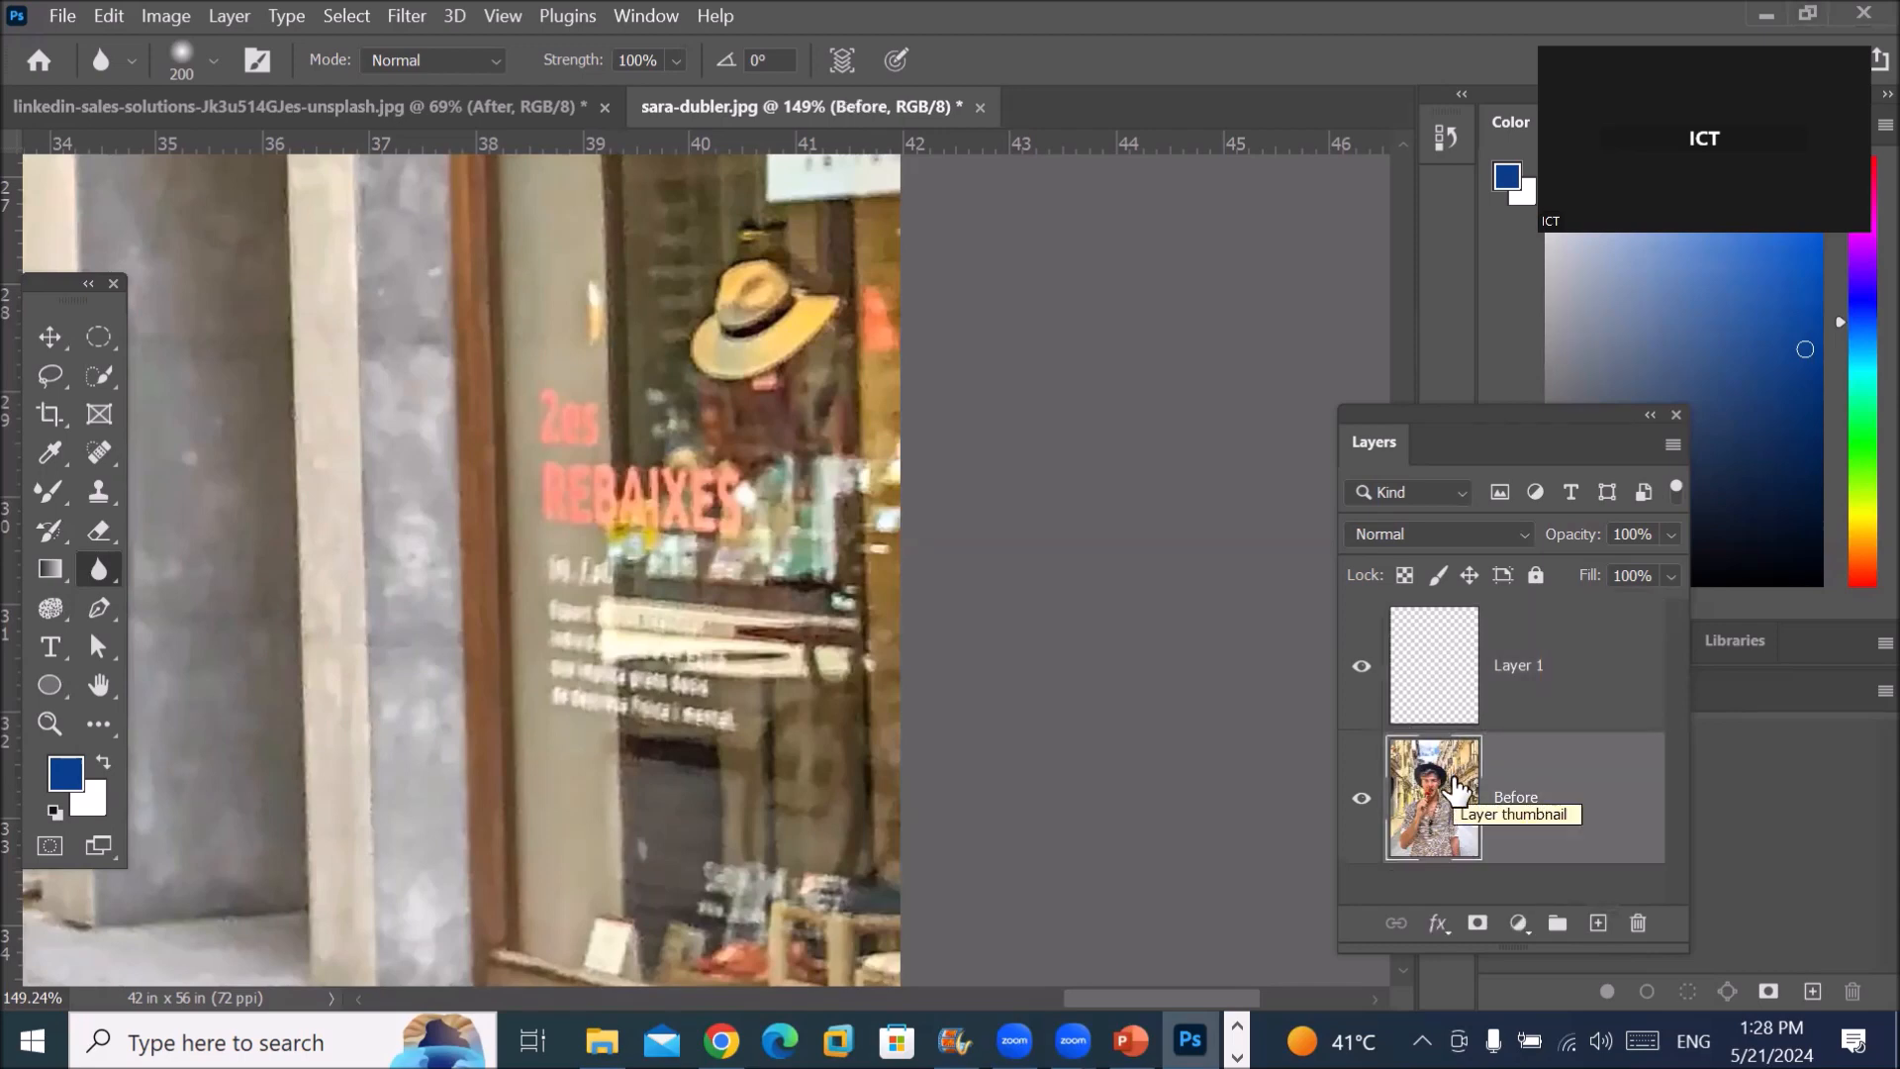
pyautogui.click(1426, 679)
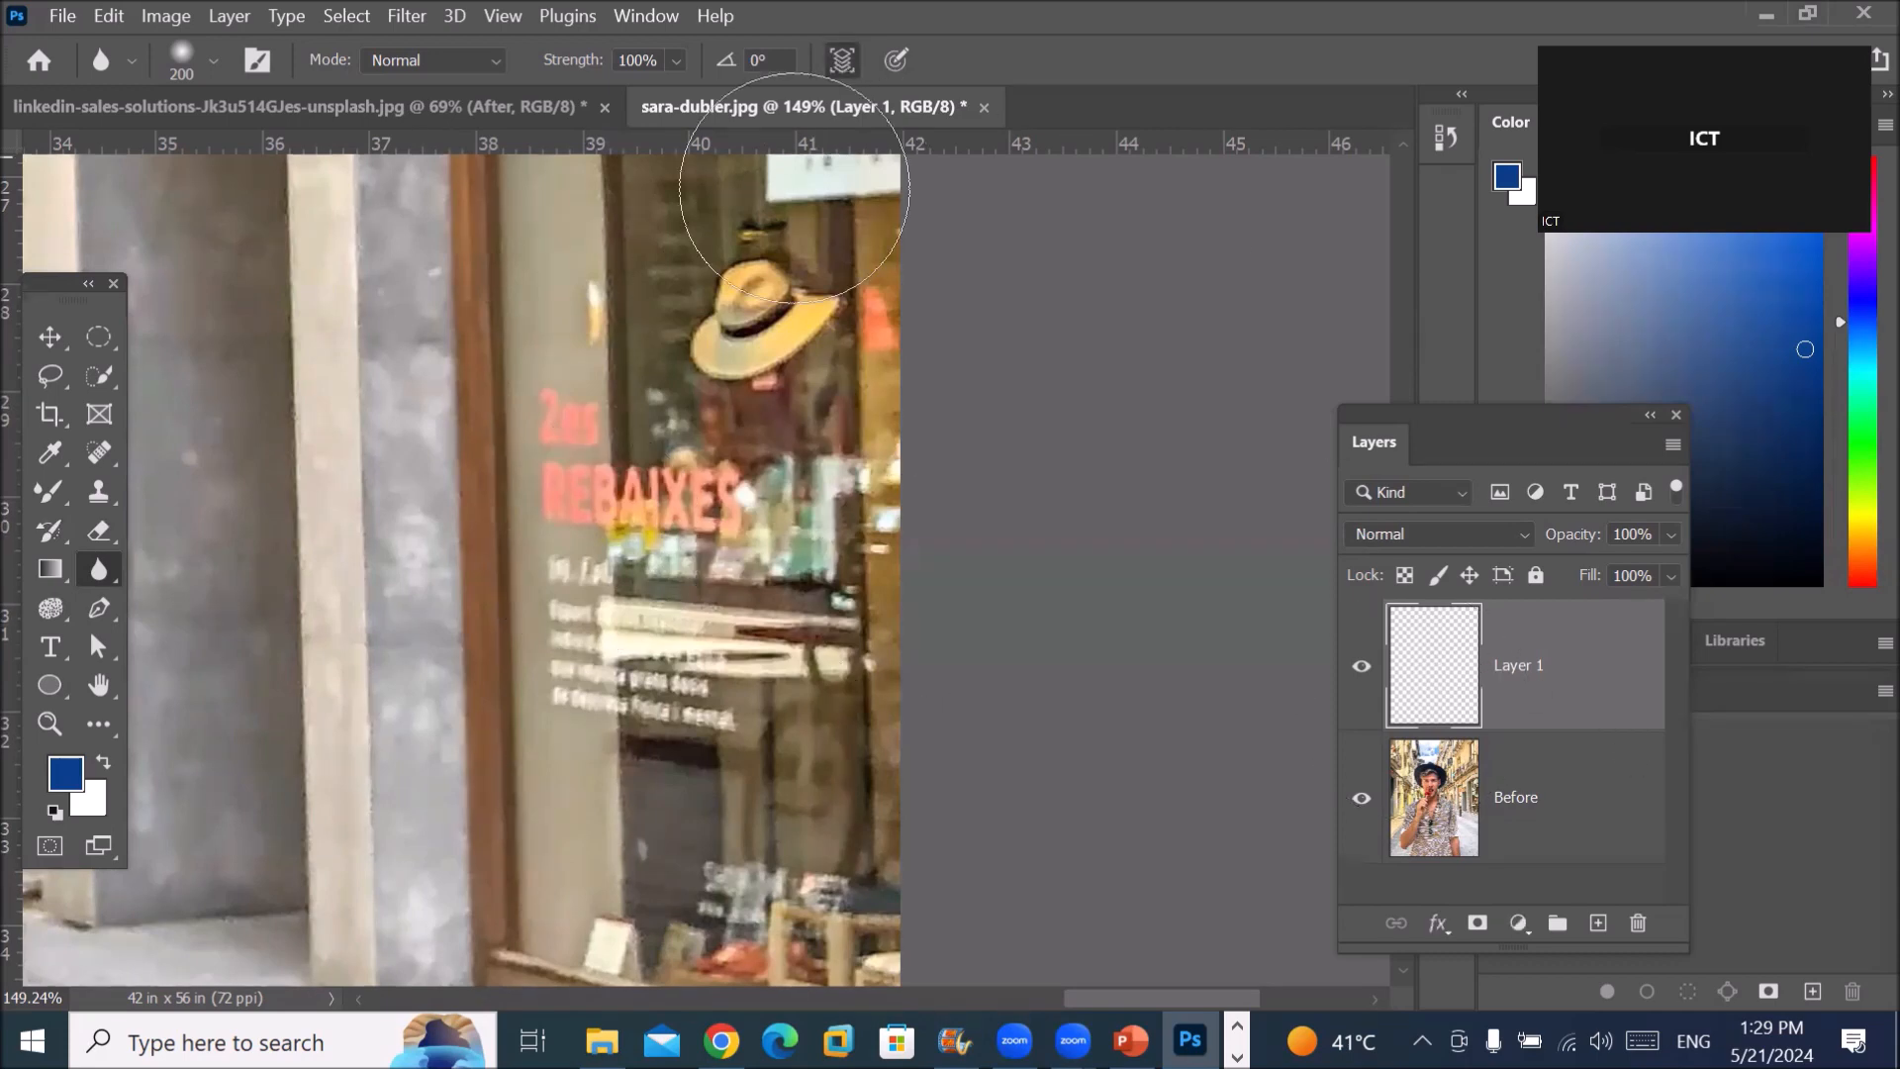
pyautogui.moveTo(775, 694)
pyautogui.mouseDown()
pyautogui.moveTo(714, 666)
pyautogui.moveTo(733, 748)
pyautogui.moveTo(779, 765)
pyautogui.moveTo(701, 696)
pyautogui.moveTo(776, 671)
pyautogui.moveTo(558, 461)
pyautogui.moveTo(714, 641)
pyautogui.moveTo(560, 448)
pyautogui.moveTo(737, 512)
pyautogui.moveTo(511, 293)
pyautogui.moveTo(663, 427)
pyautogui.moveTo(588, 335)
pyautogui.moveTo(616, 493)
pyautogui.moveTo(525, 263)
pyautogui.mouseUp()
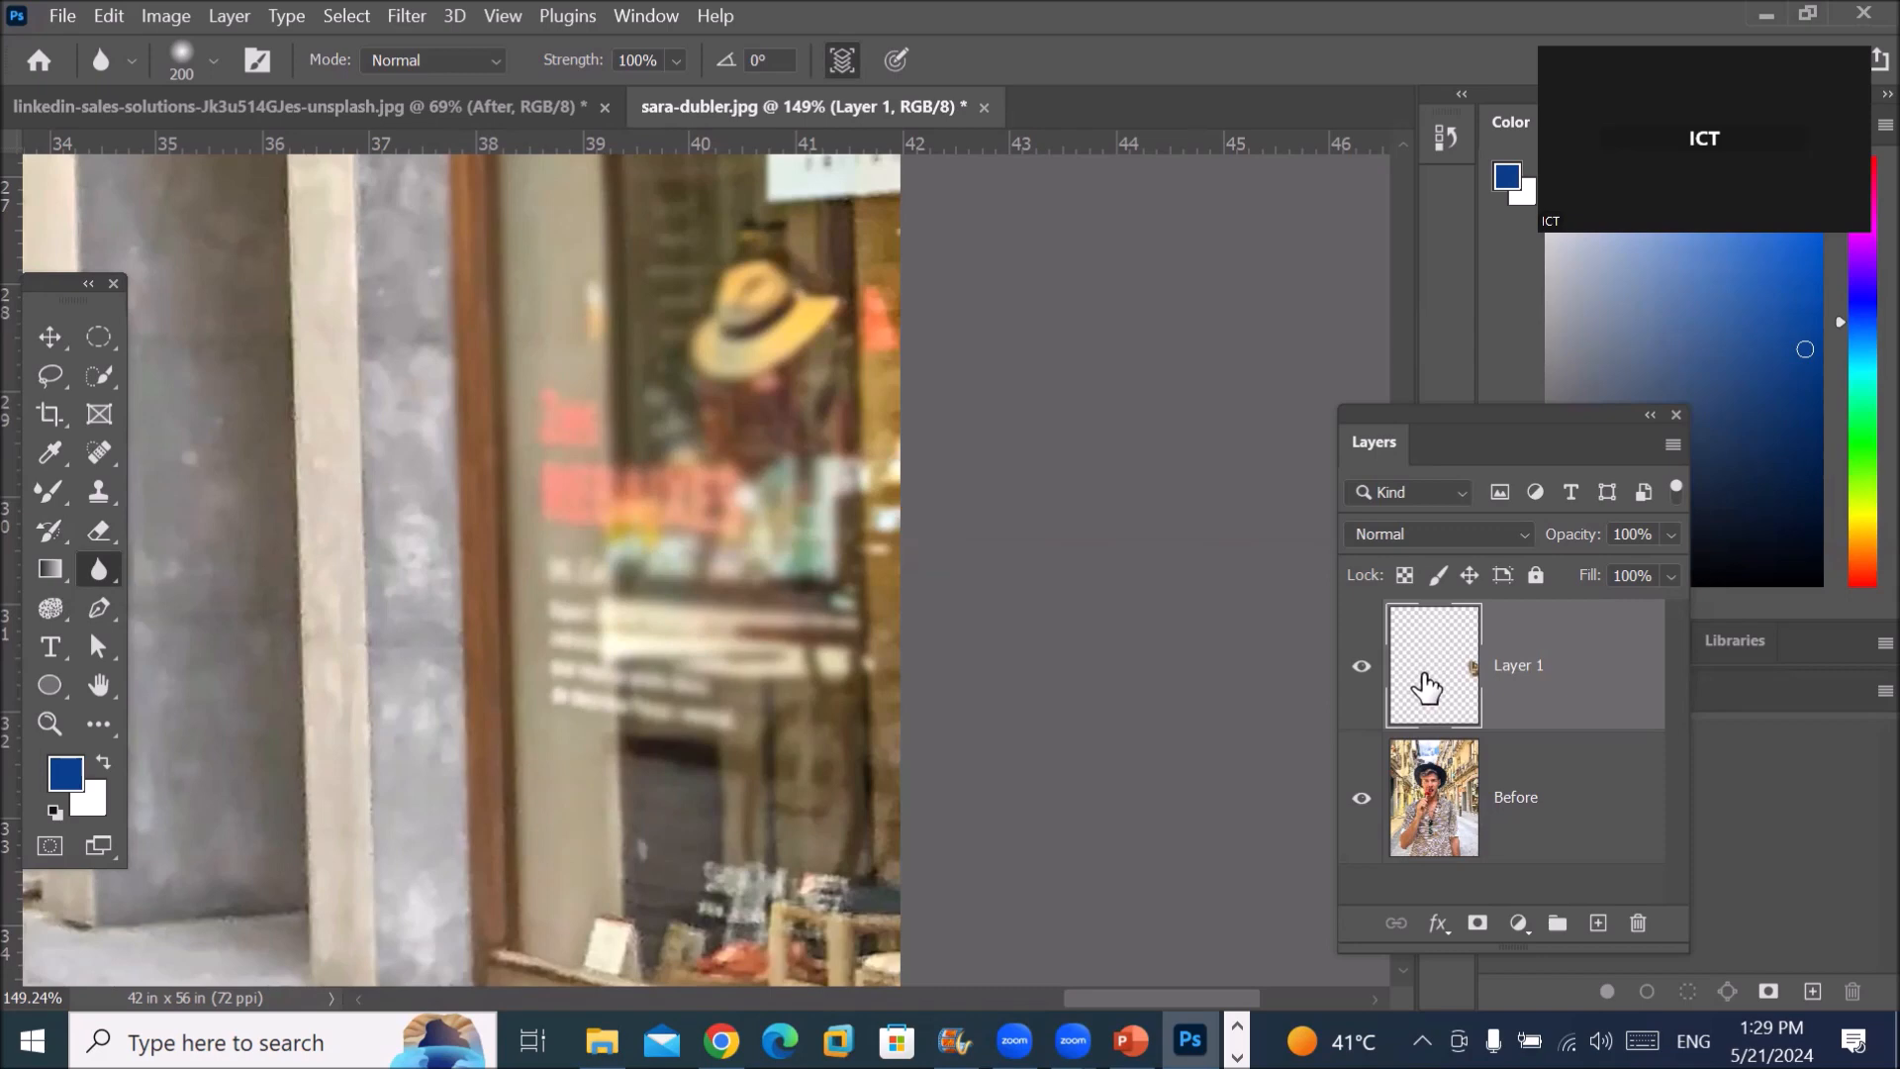
pyautogui.click(1362, 666)
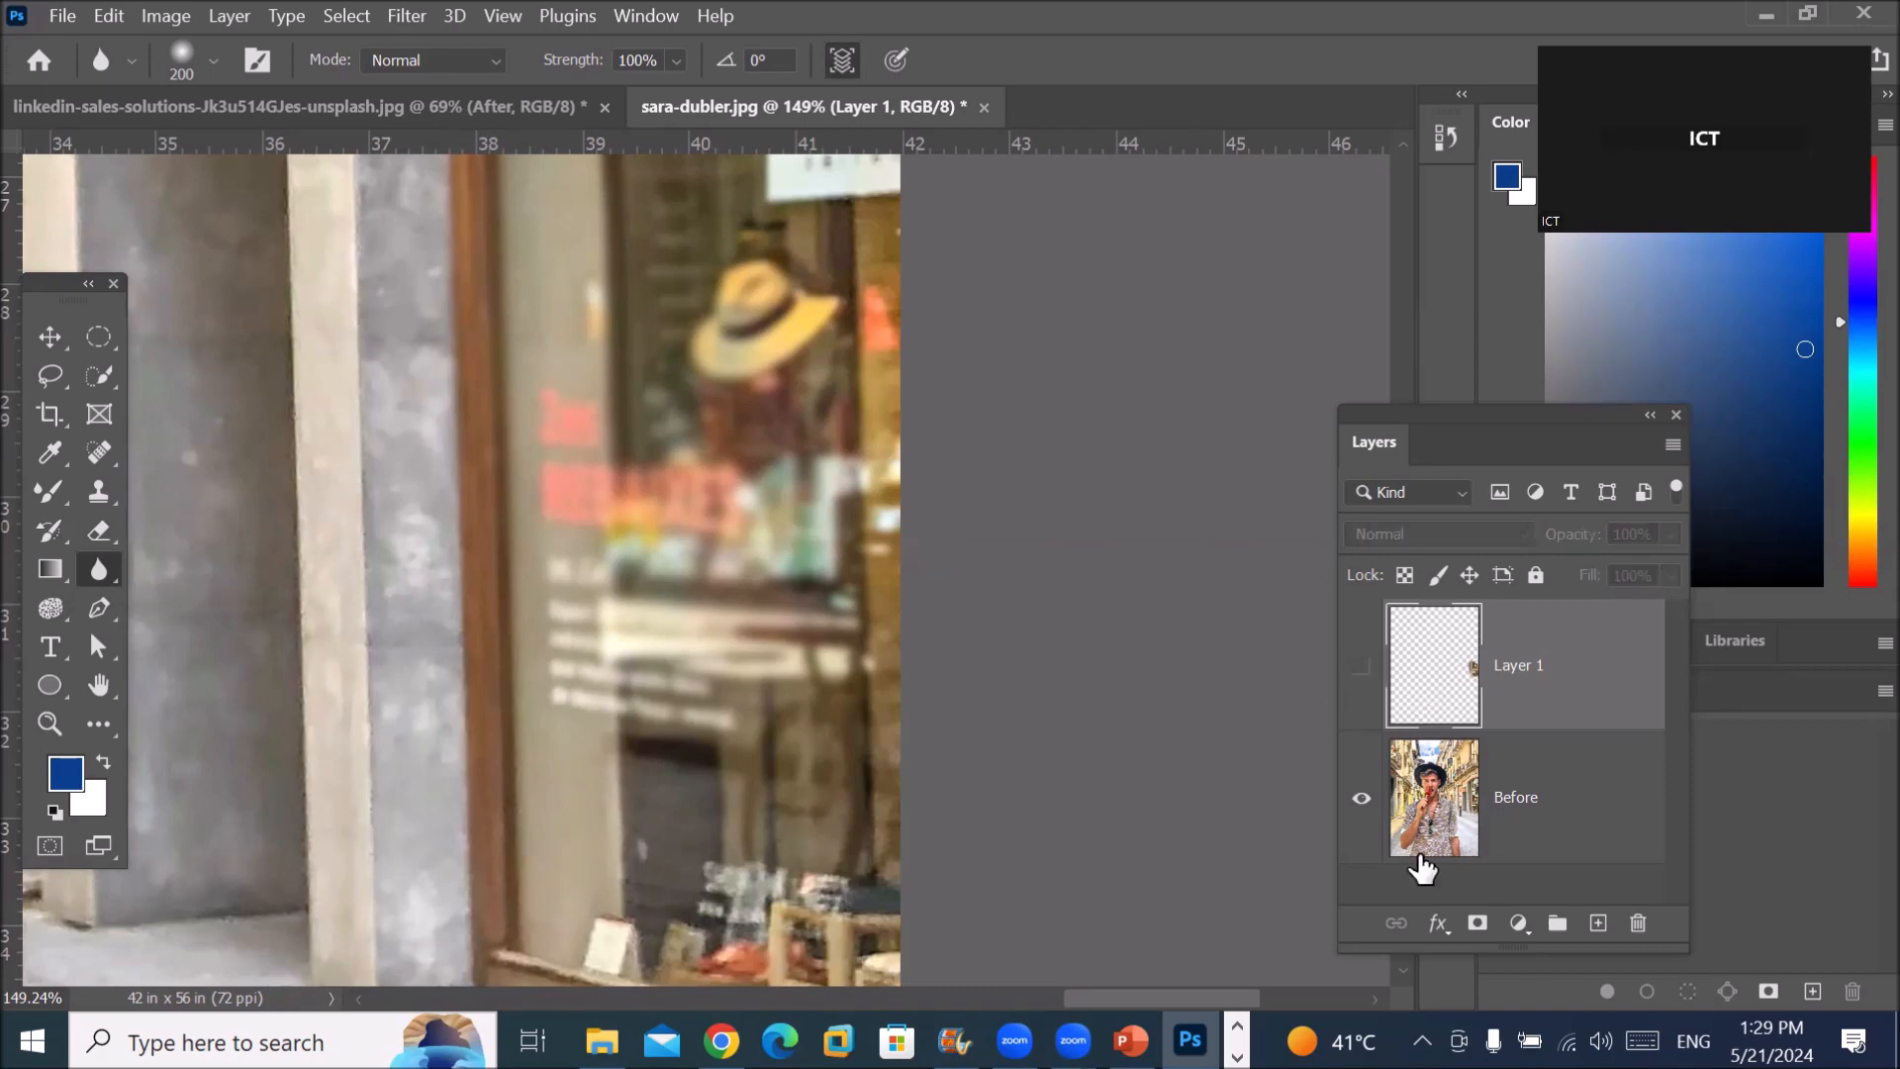
# Step: Toggle Layer 1's visibility to compare the blurred lettering with the original, leave it shown, and look up the available blur filters
pyautogui.click(1362, 669)
pyautogui.click(1362, 669)
pyautogui.click(1362, 672)
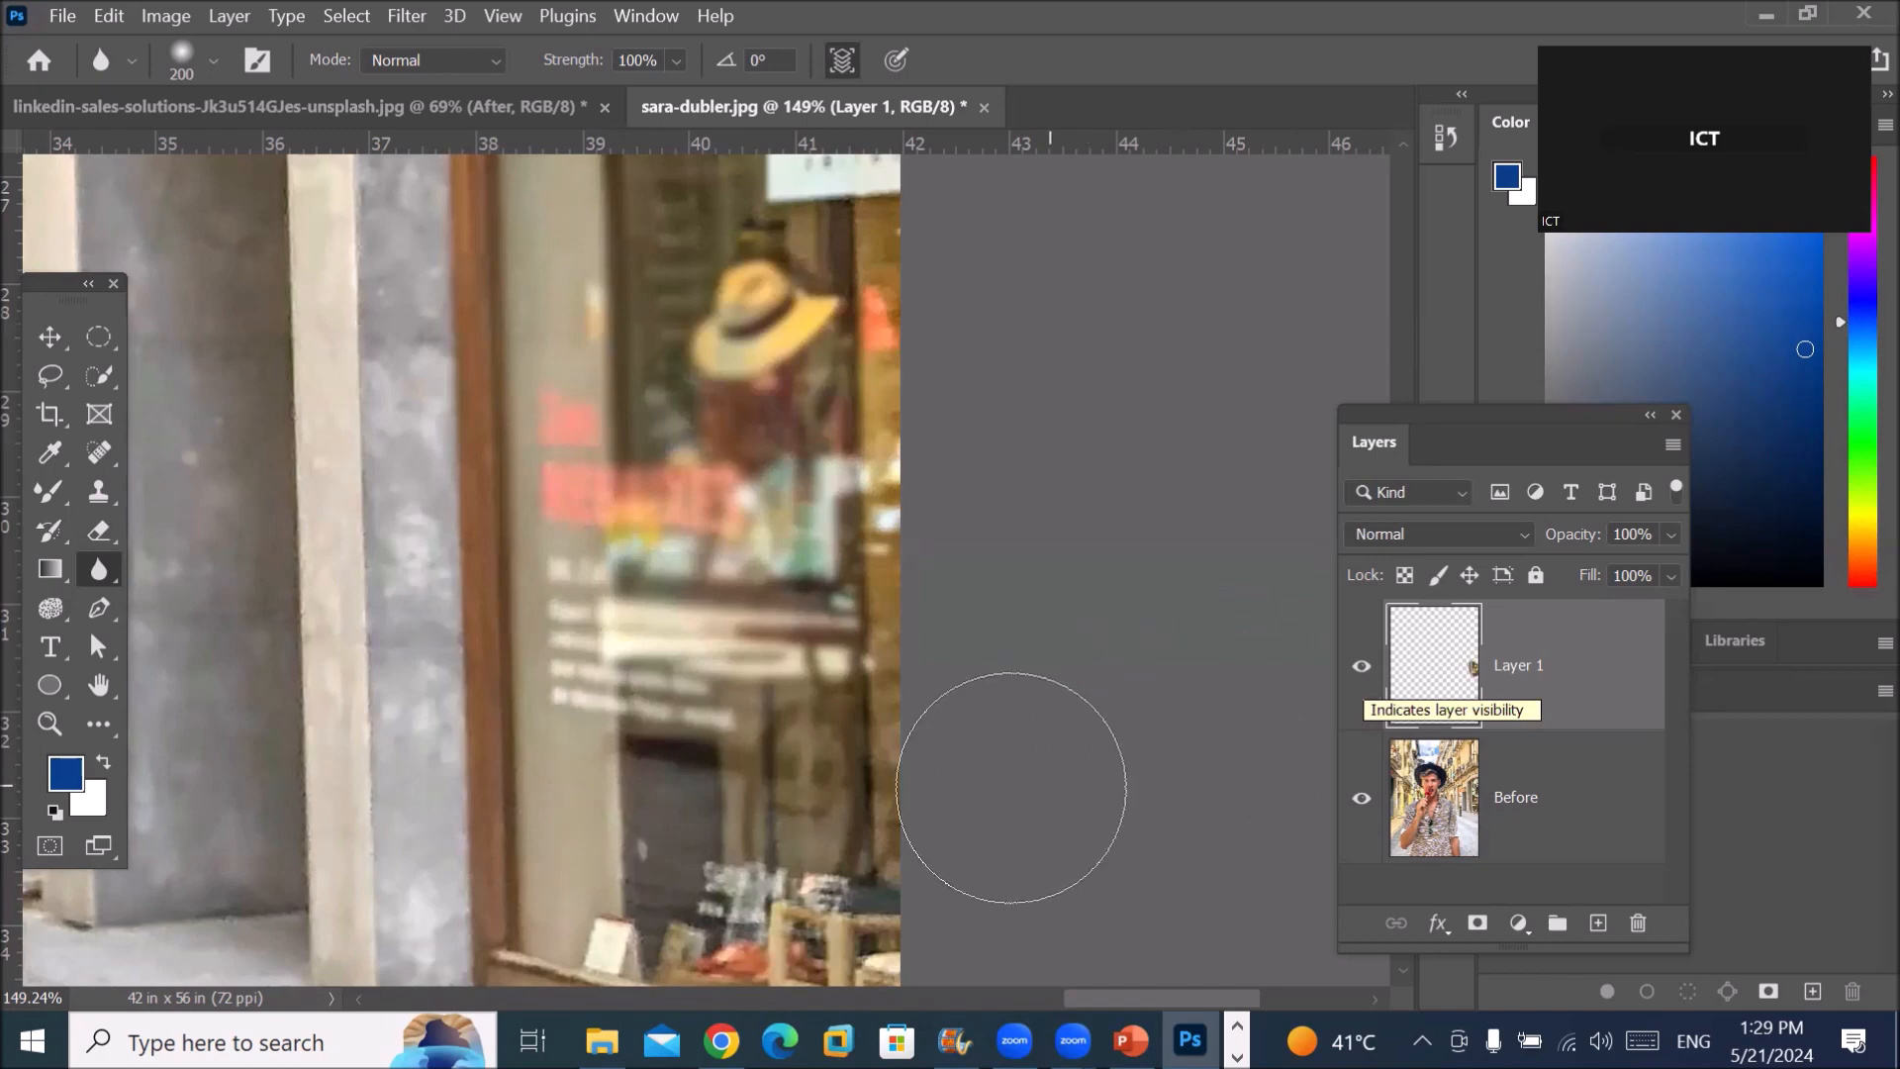
pyautogui.click(404, 18)
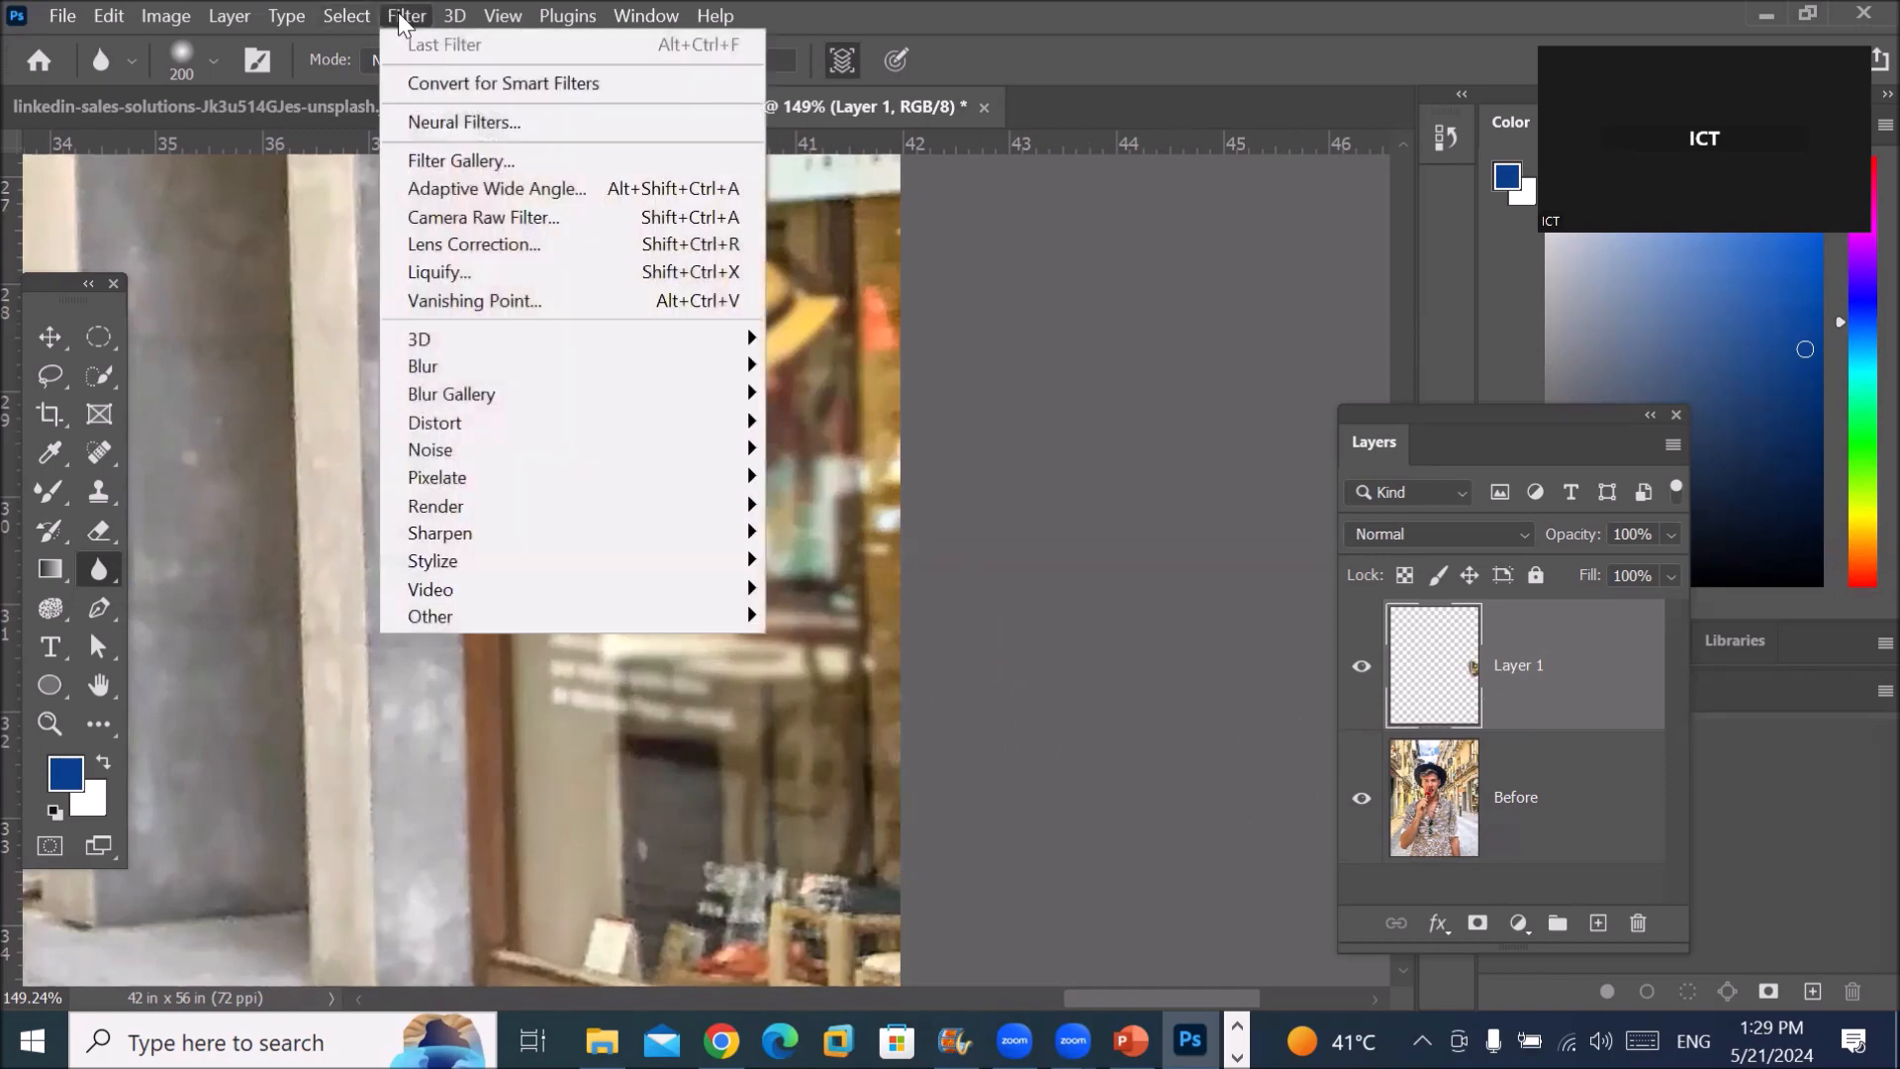
pyautogui.moveTo(464, 367)
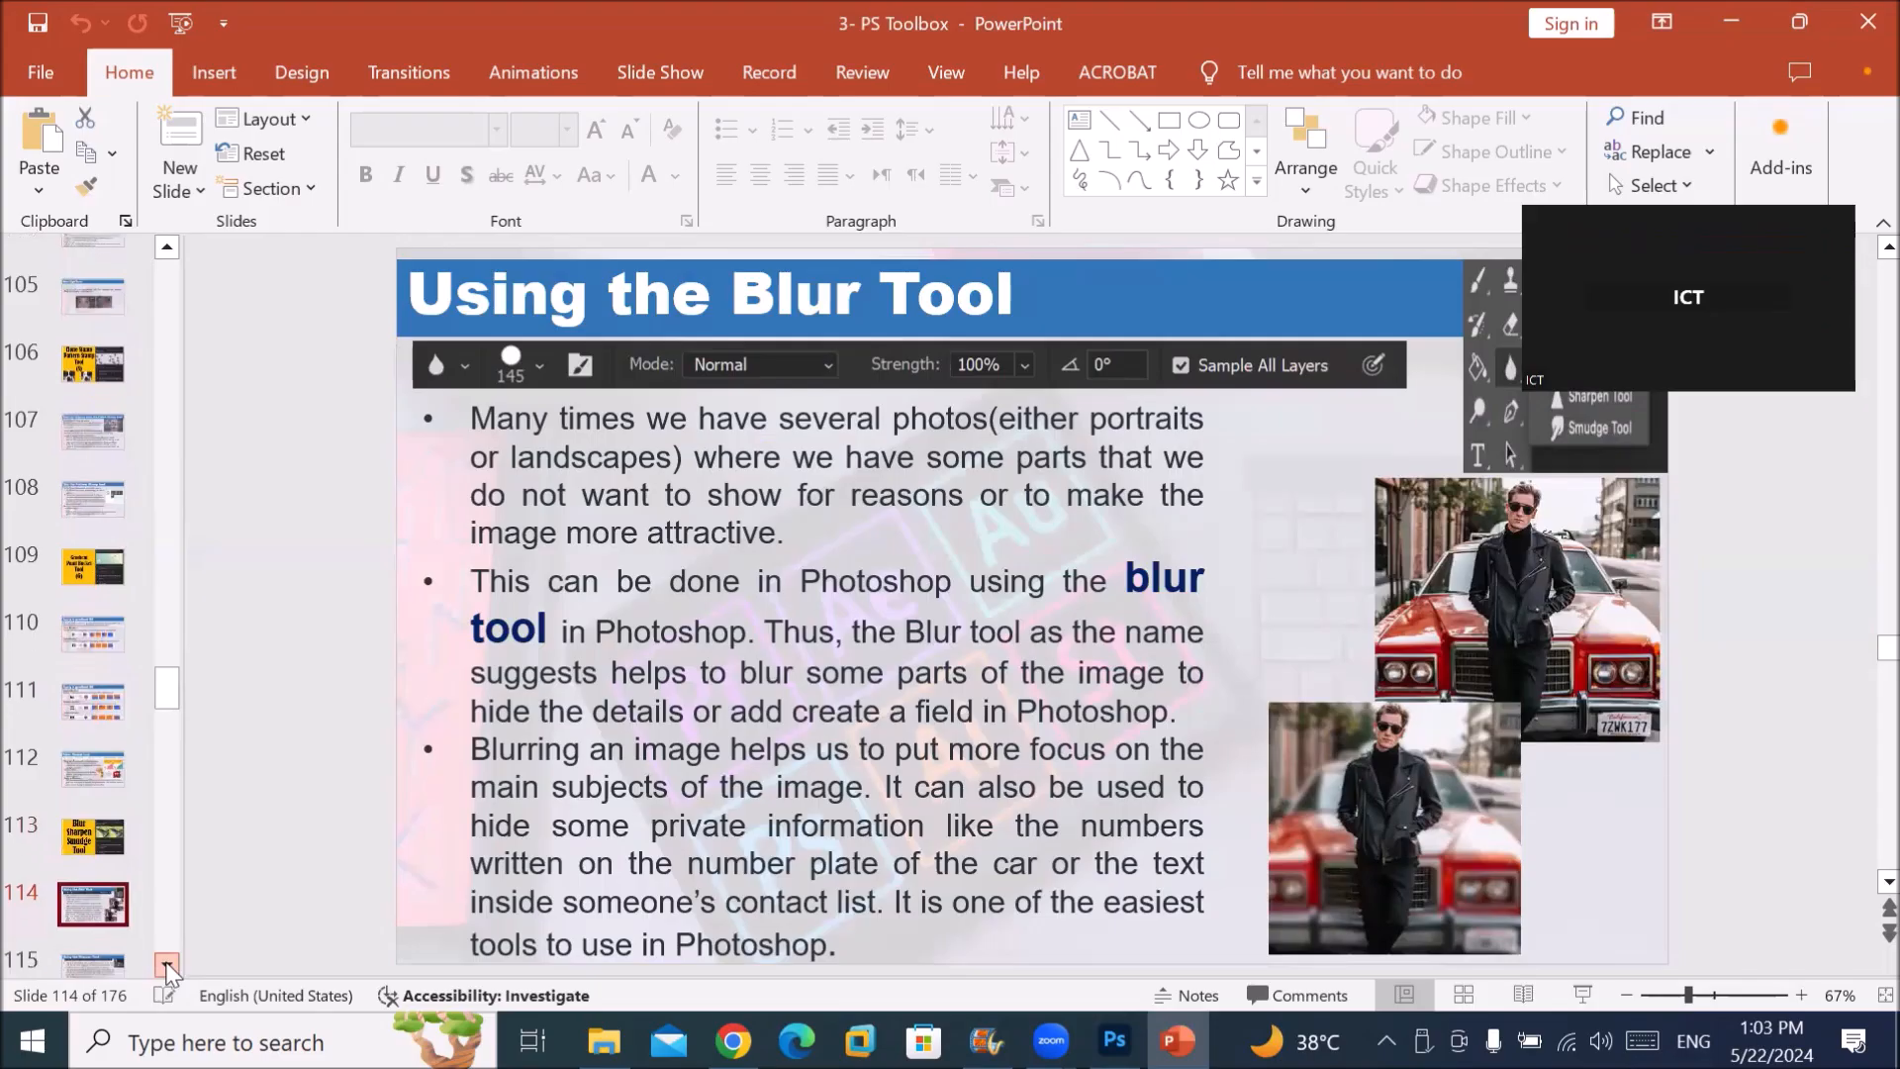
# Step: Review the Sharpen Tool and Smudge Tools slides in the PS Toolbox presentation and return to the Blur Tool slide
pyautogui.scroll(-1, 94, 891)
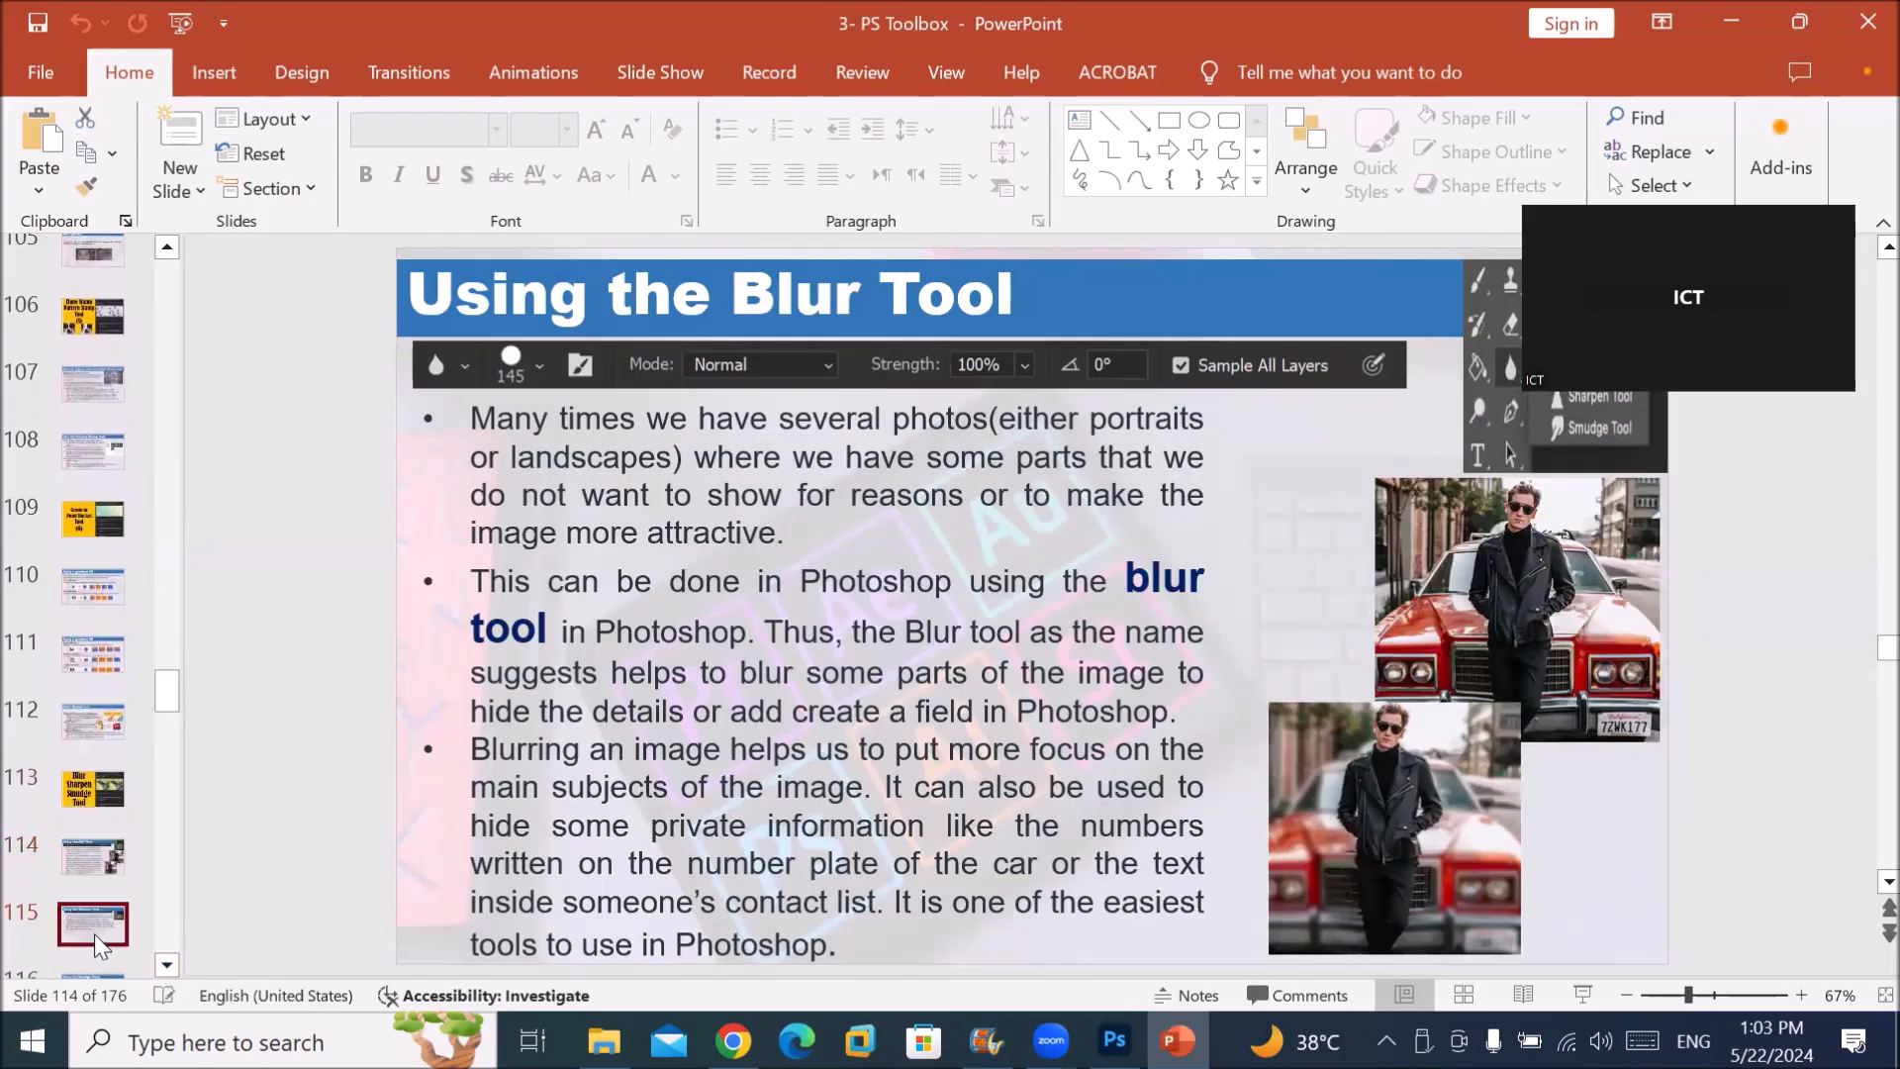
pyautogui.click(93, 934)
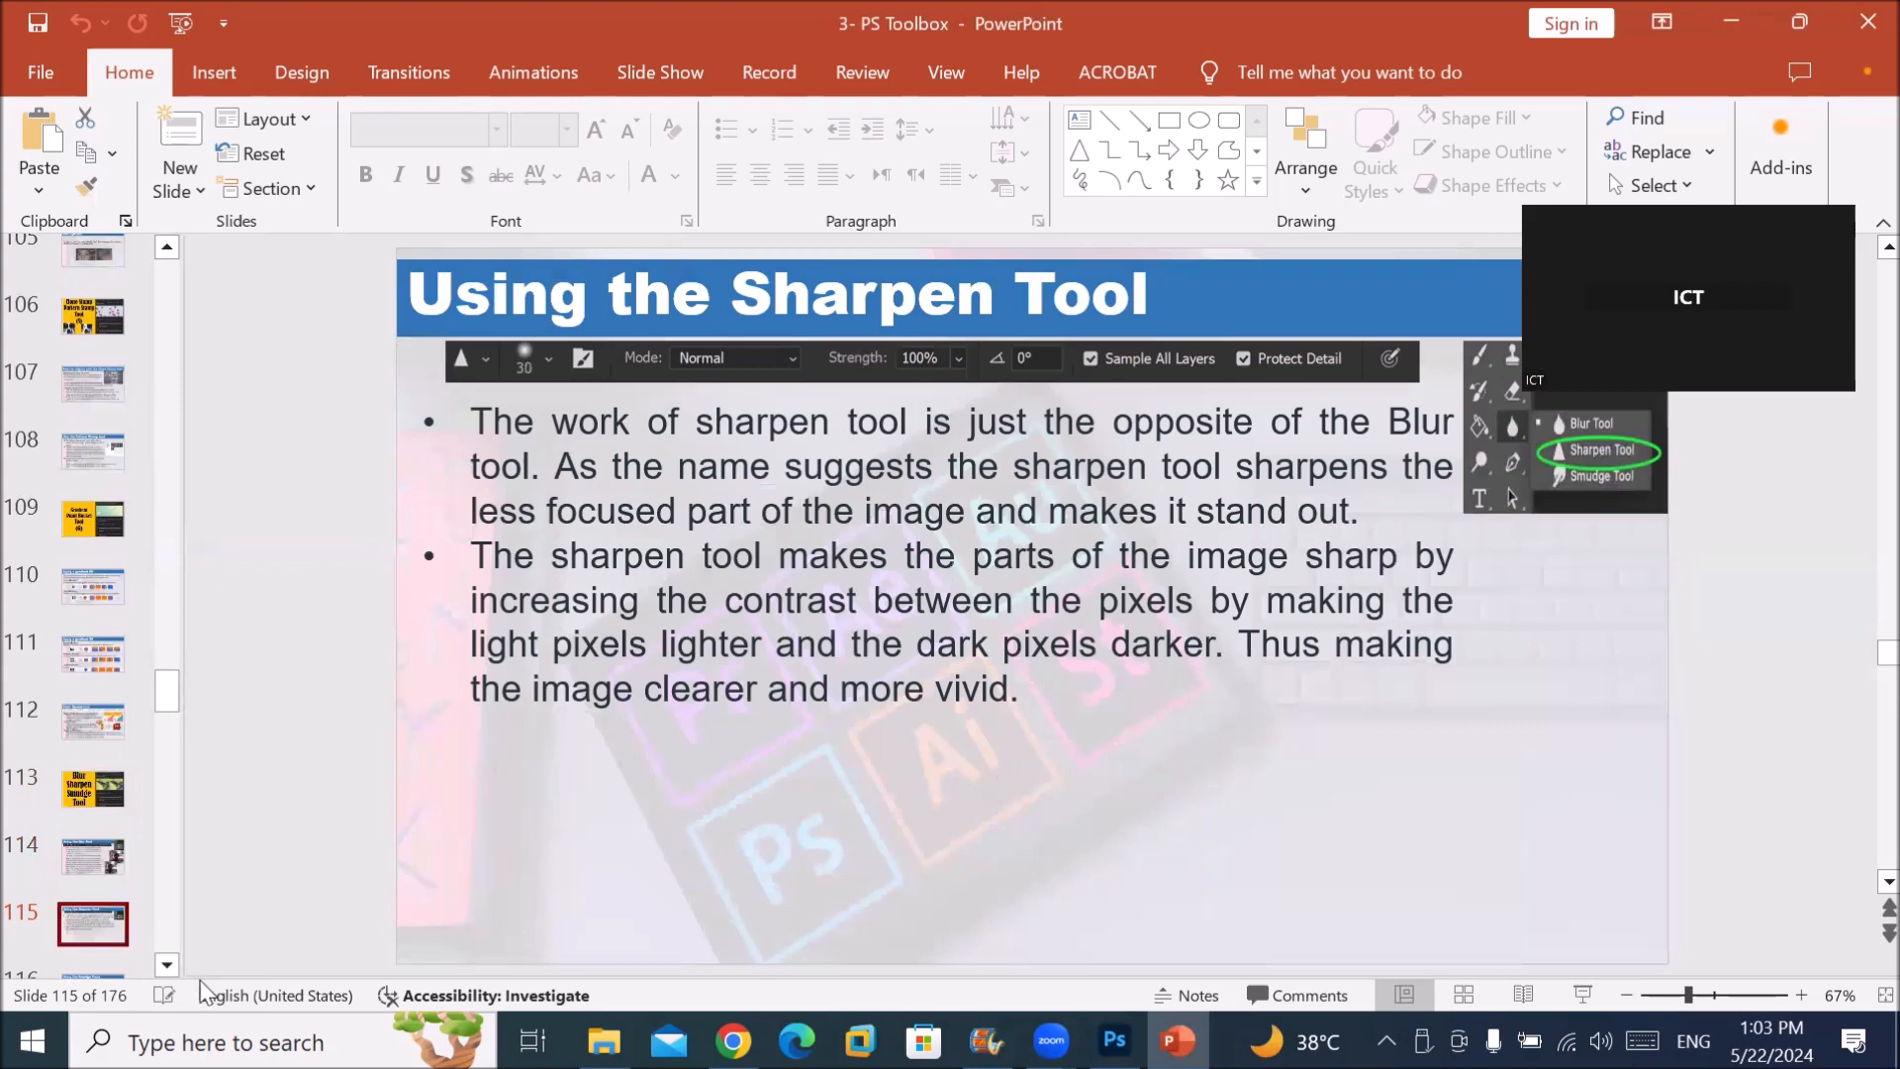
pyautogui.click(168, 967)
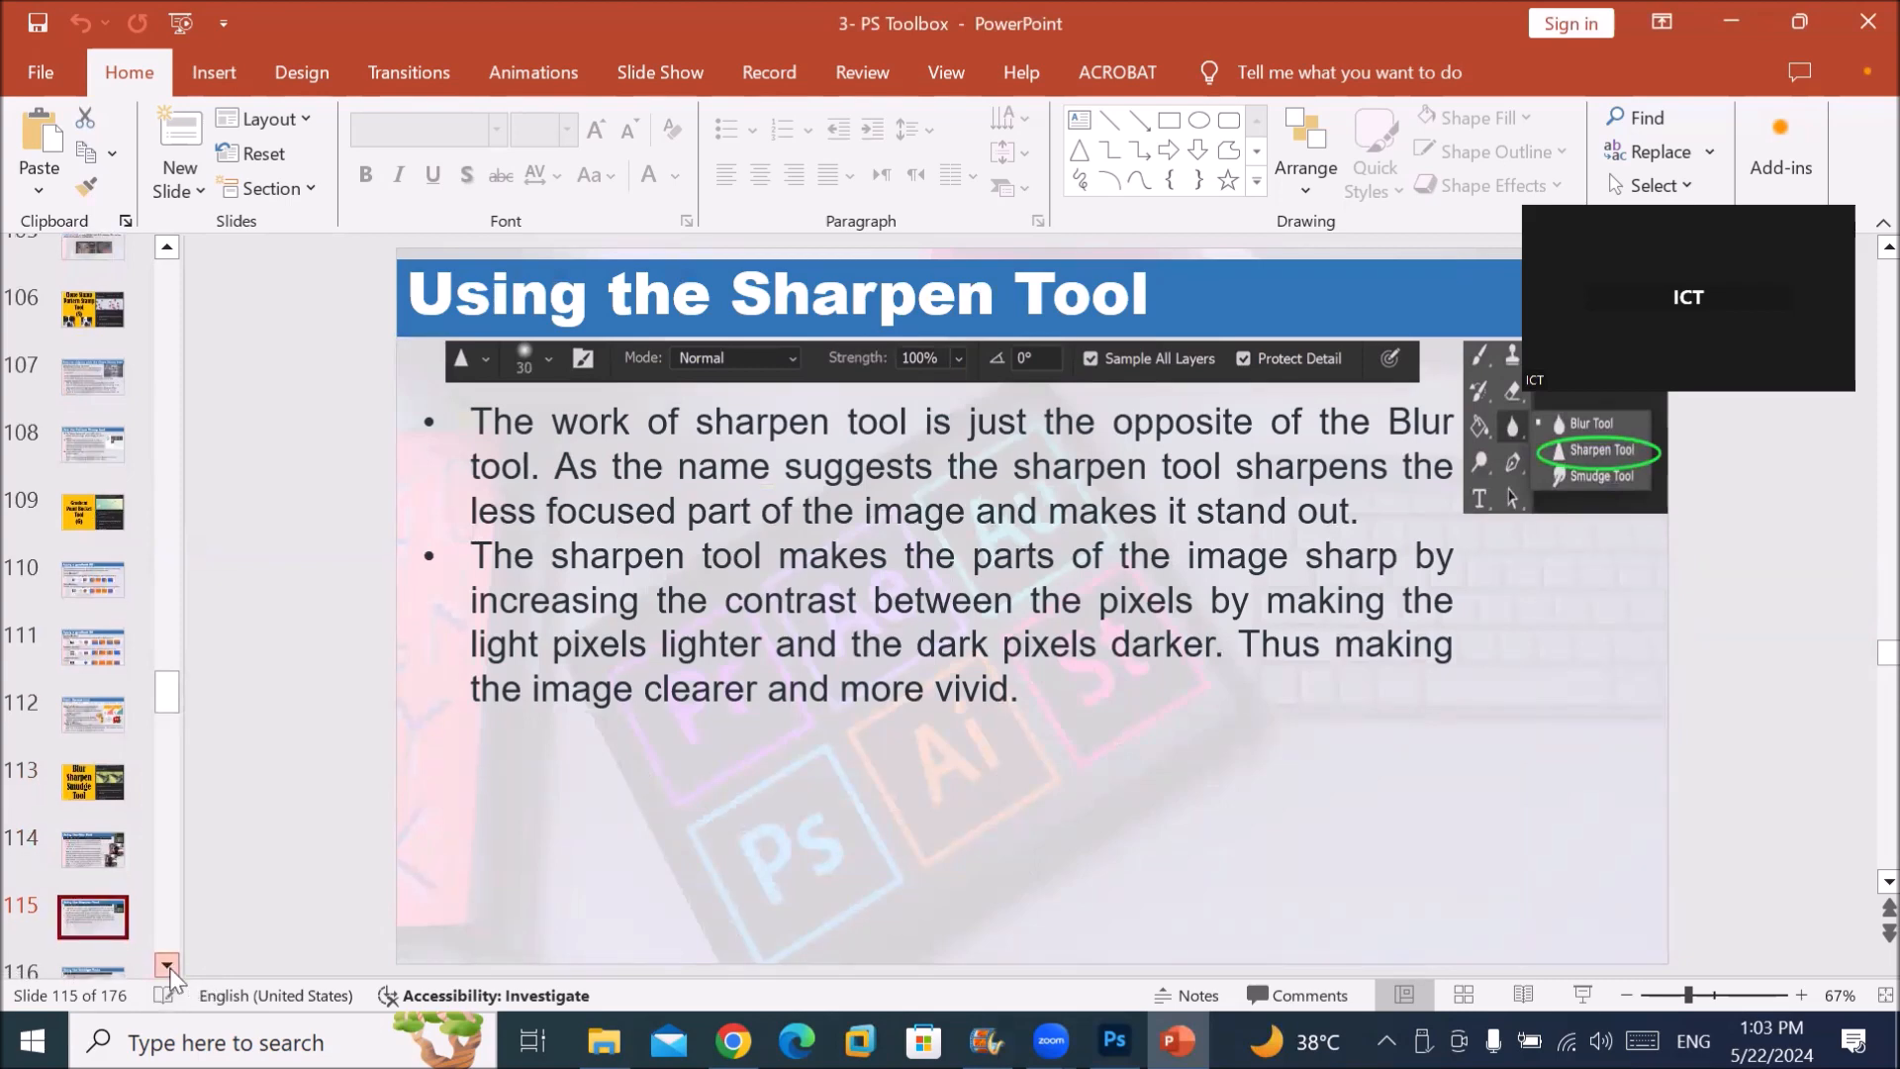
pyautogui.scroll(-3, 46, 823)
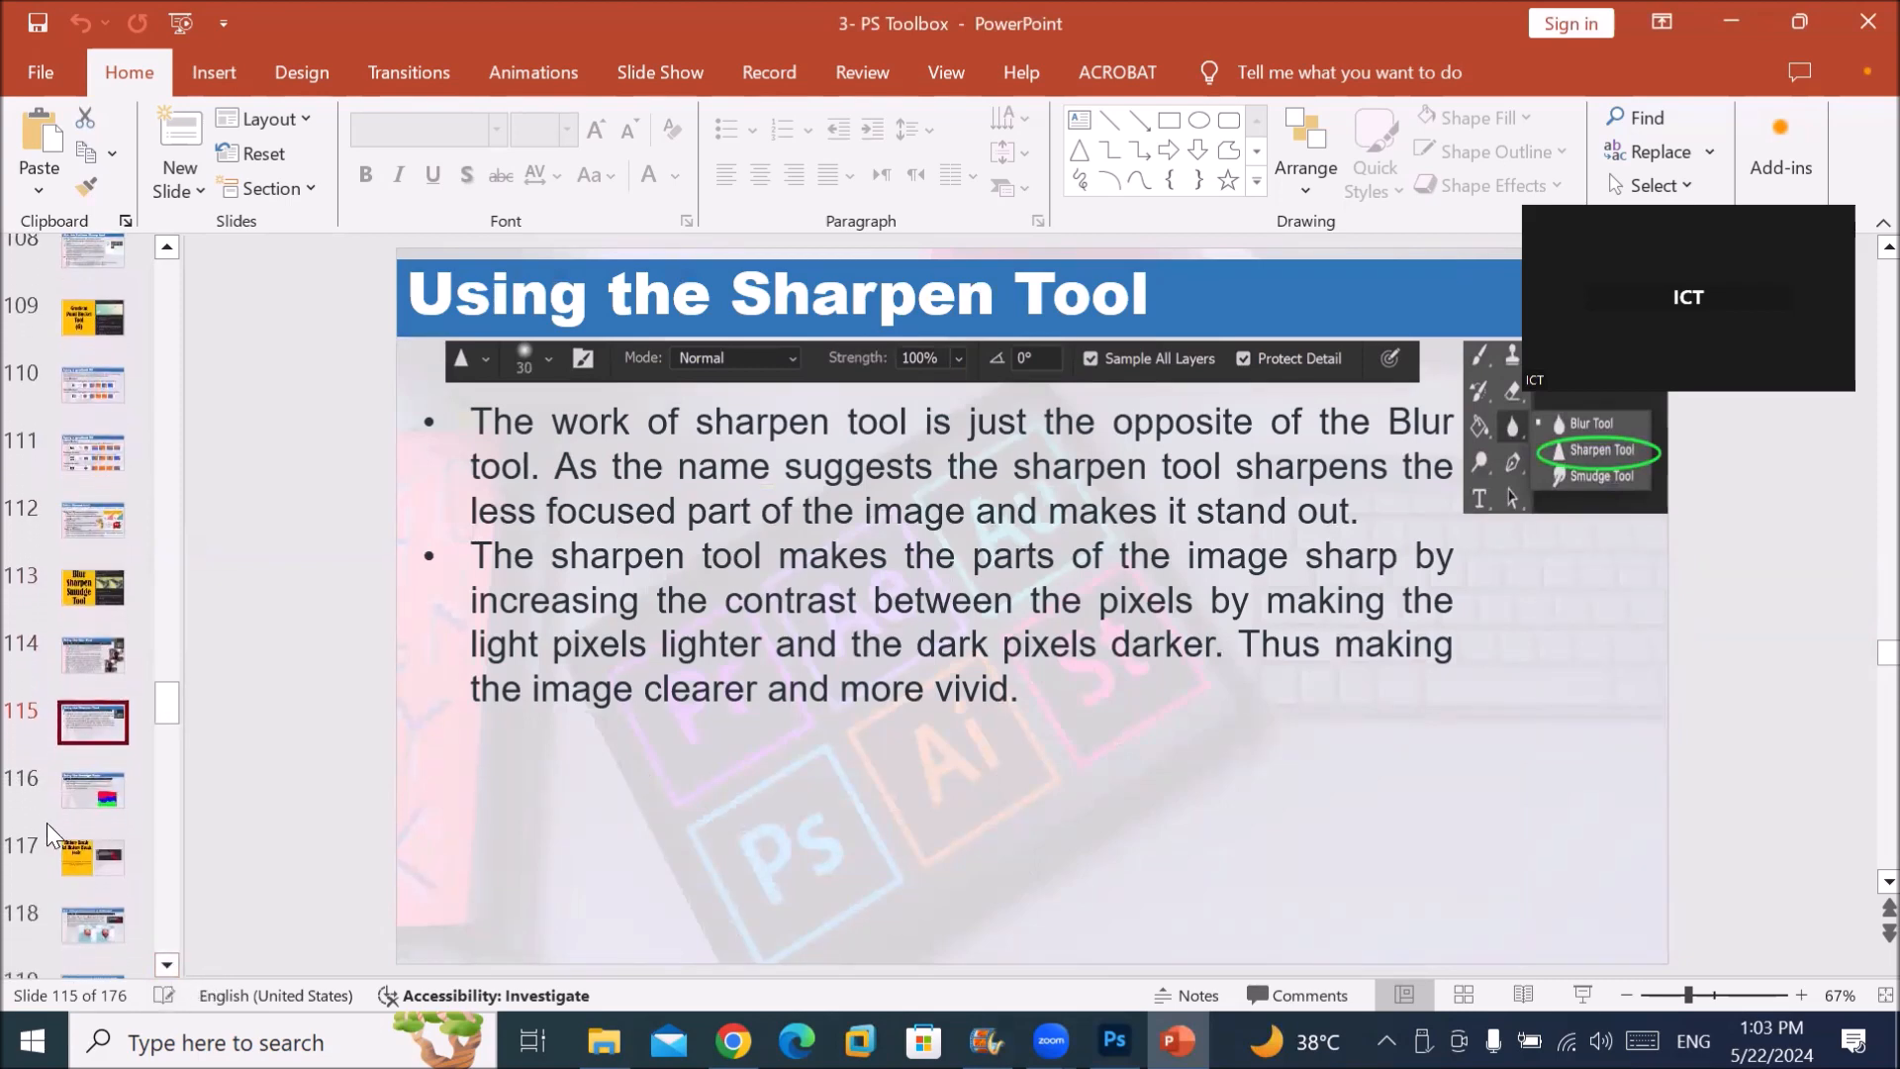
pyautogui.click(97, 792)
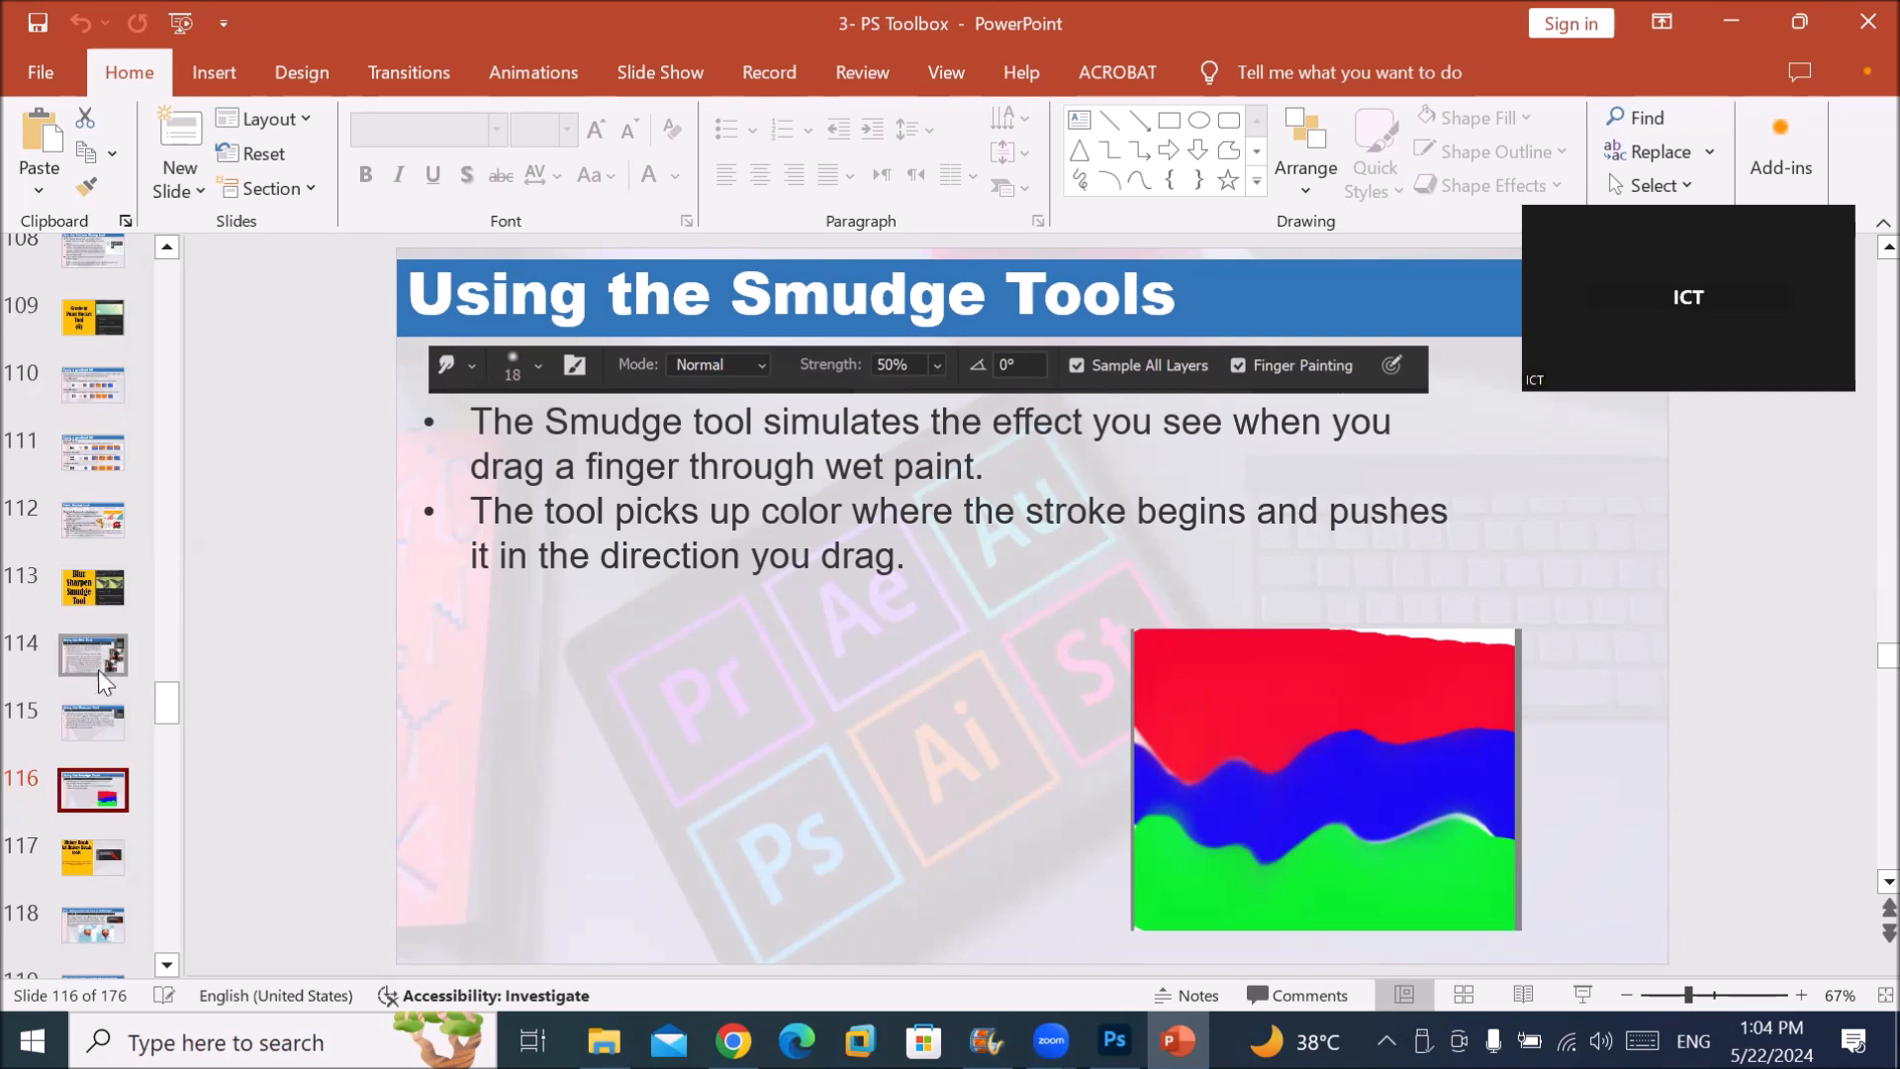
pyautogui.click(103, 708)
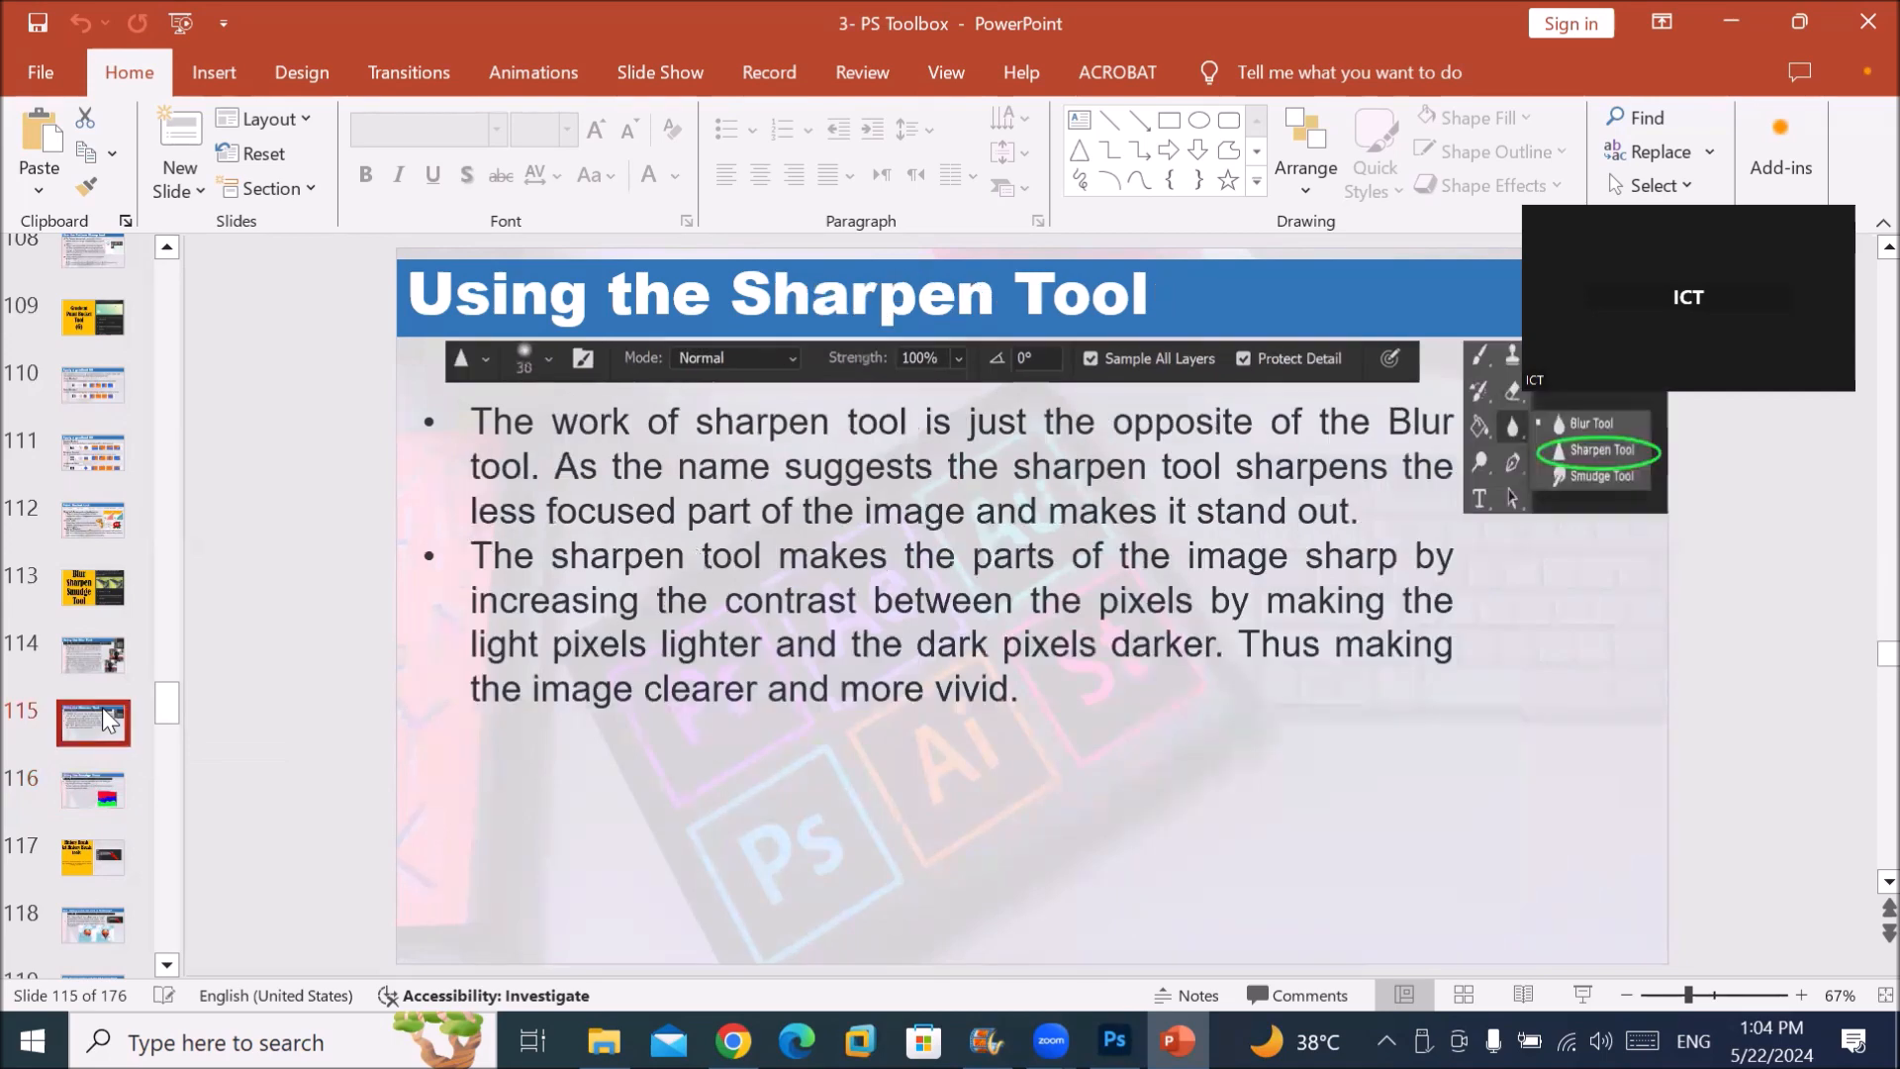
pyautogui.click(81, 653)
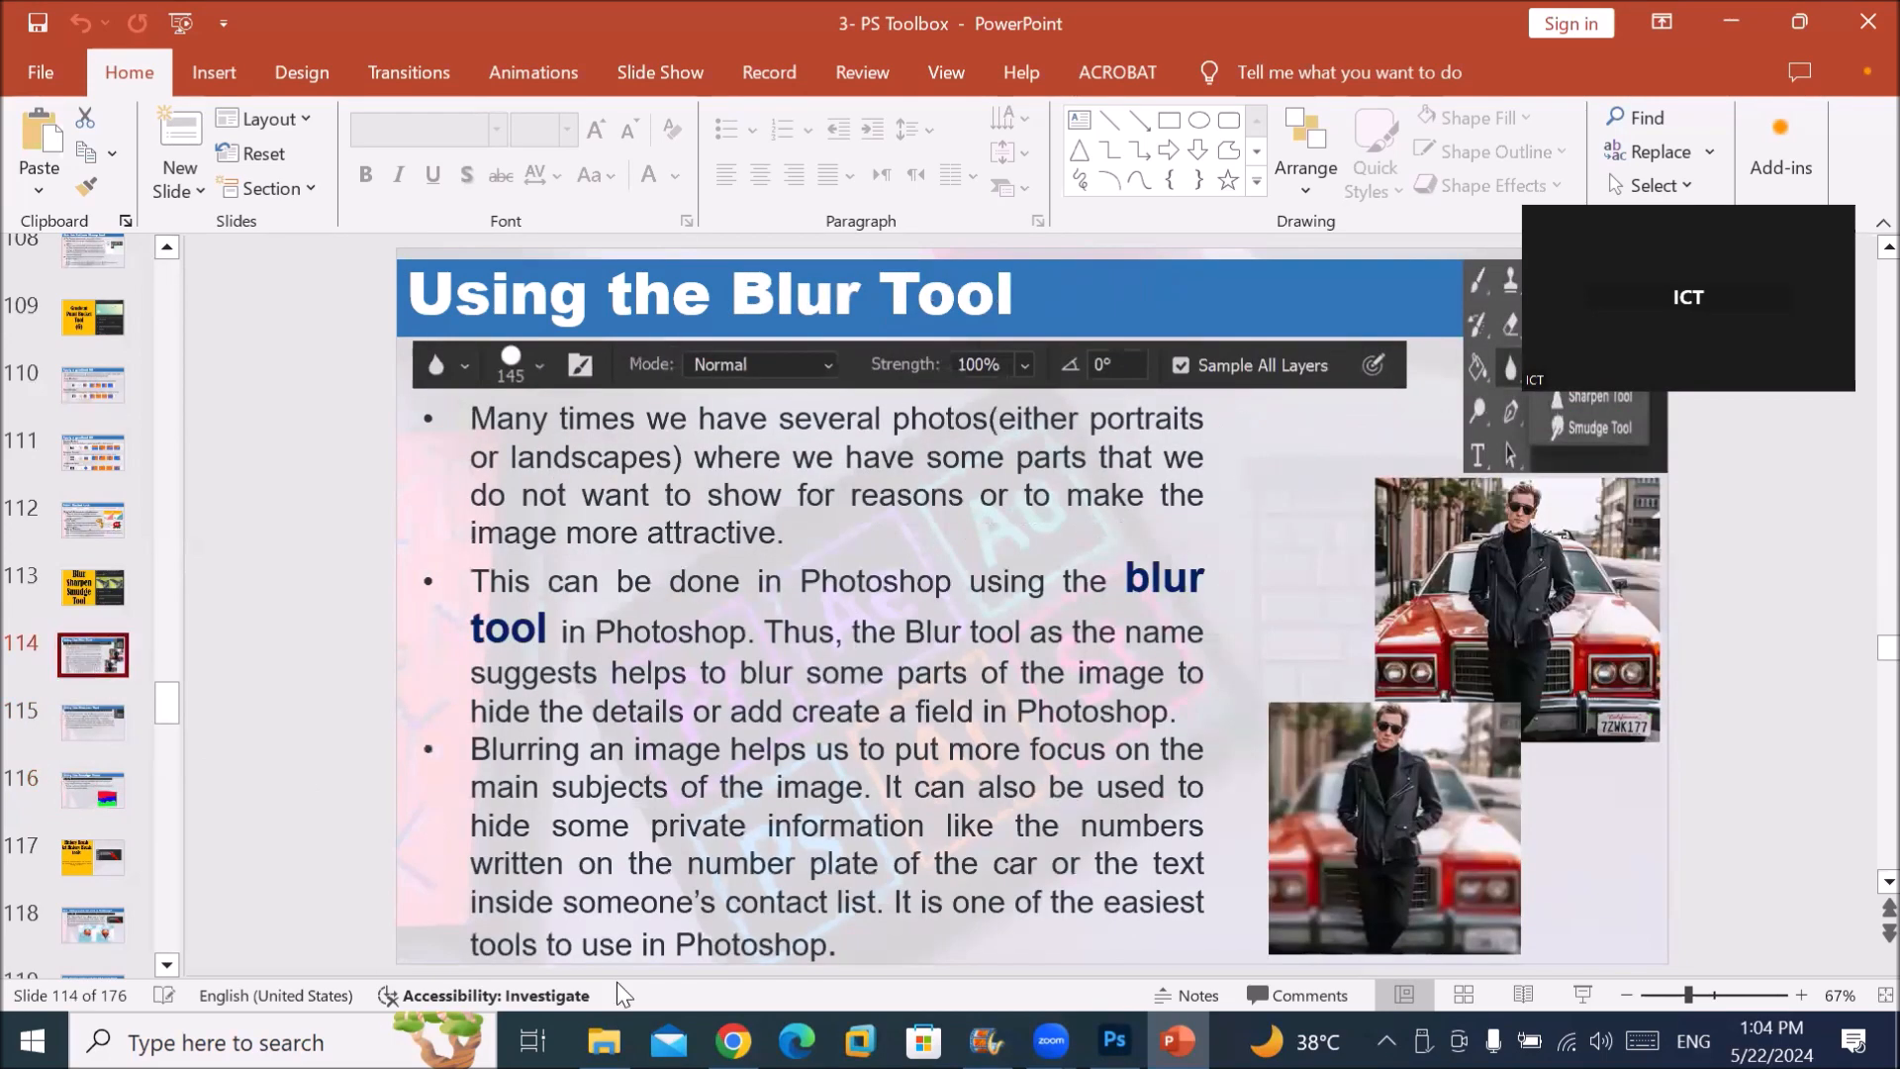
# Step: Switch to Photoshop and place the sara-dubler photo from the _Graphics\Images\Models folder into the Untitled-1 document
pyautogui.moveTo(1048, 1040)
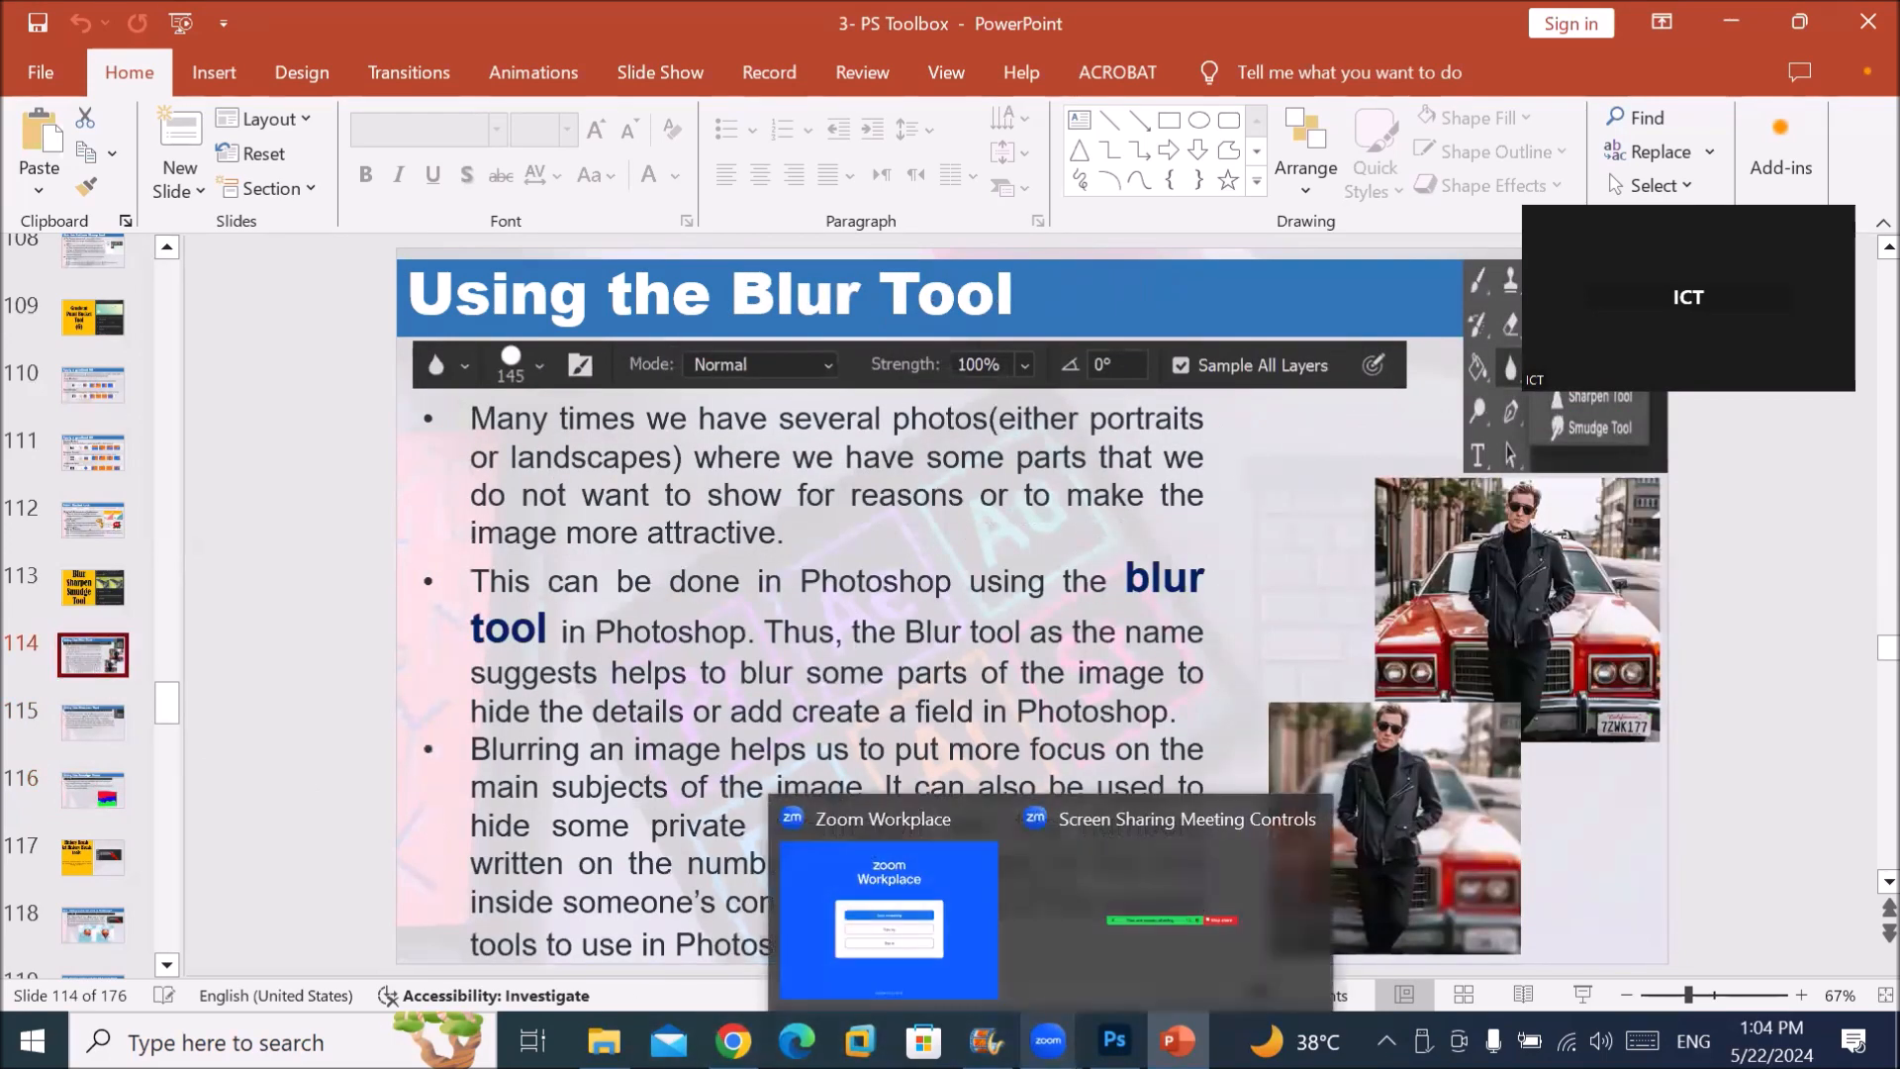
pyautogui.moveTo(1115, 1041)
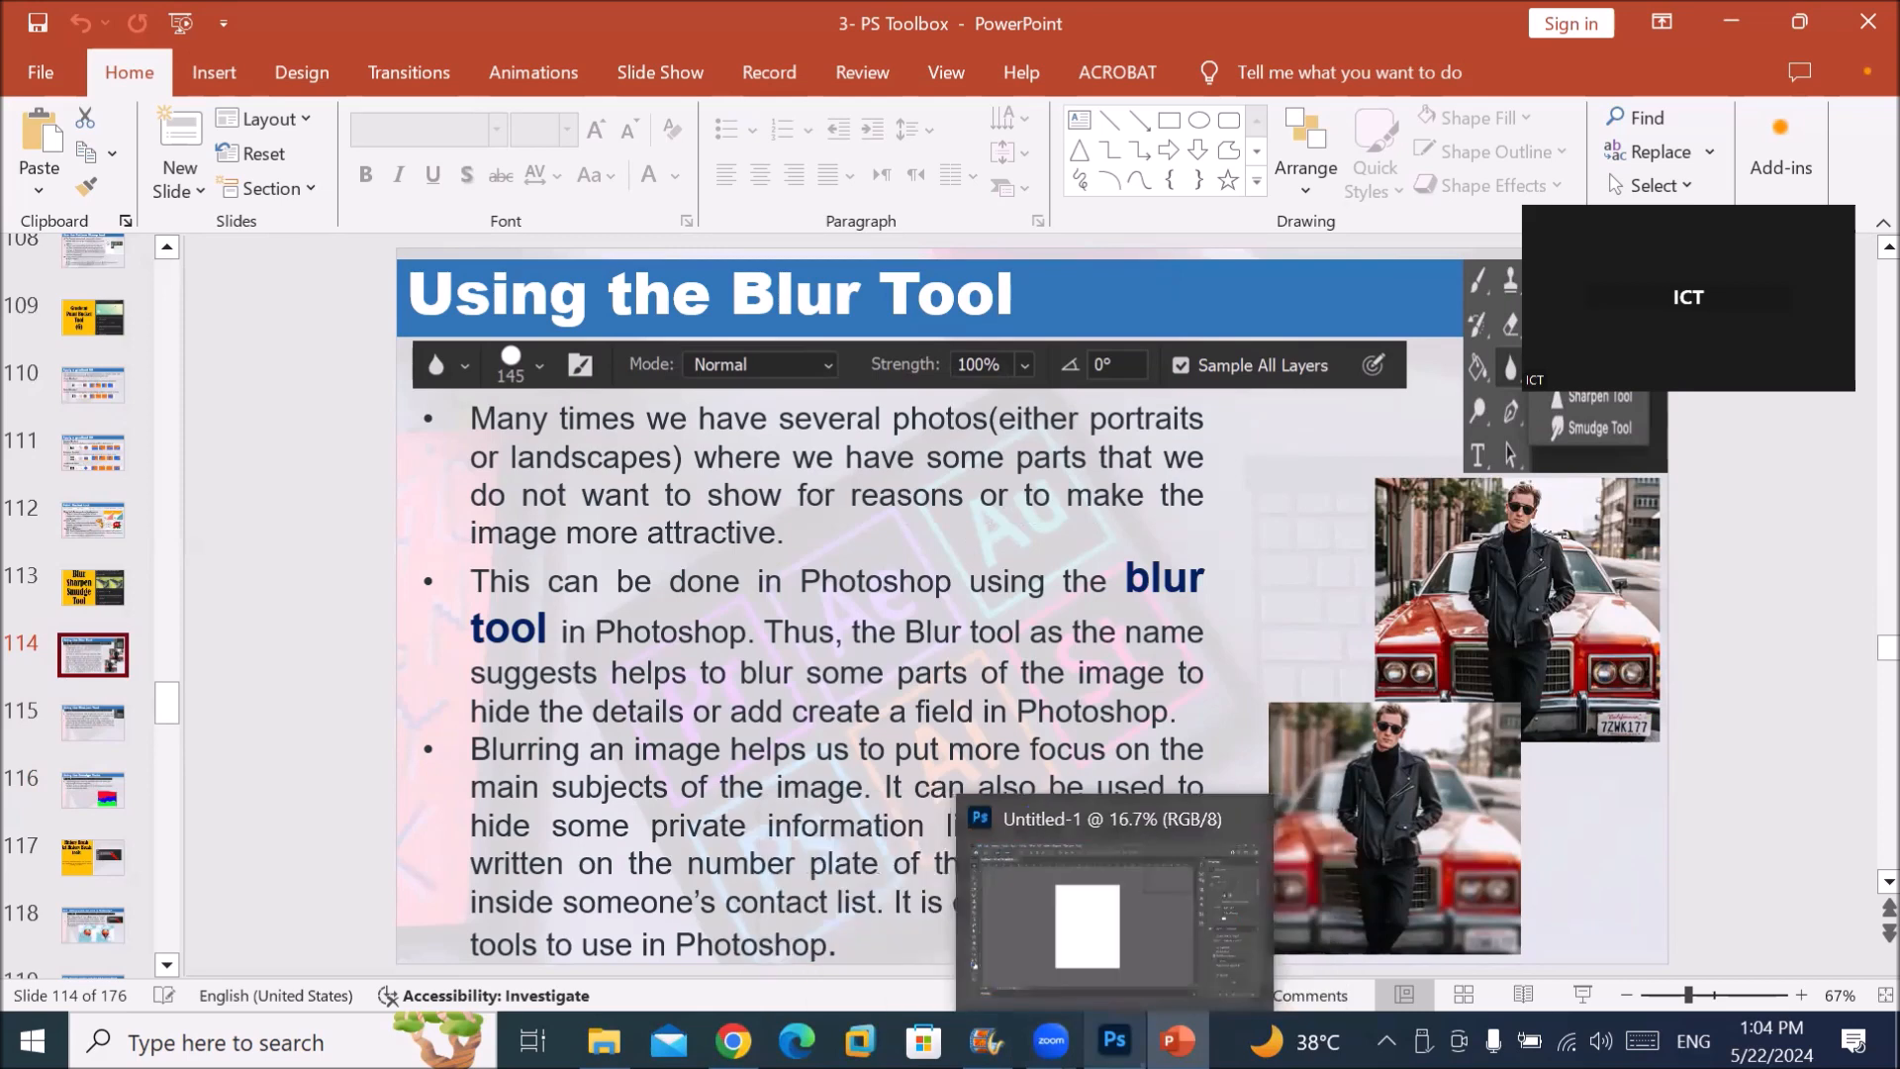
pyautogui.click(1115, 1040)
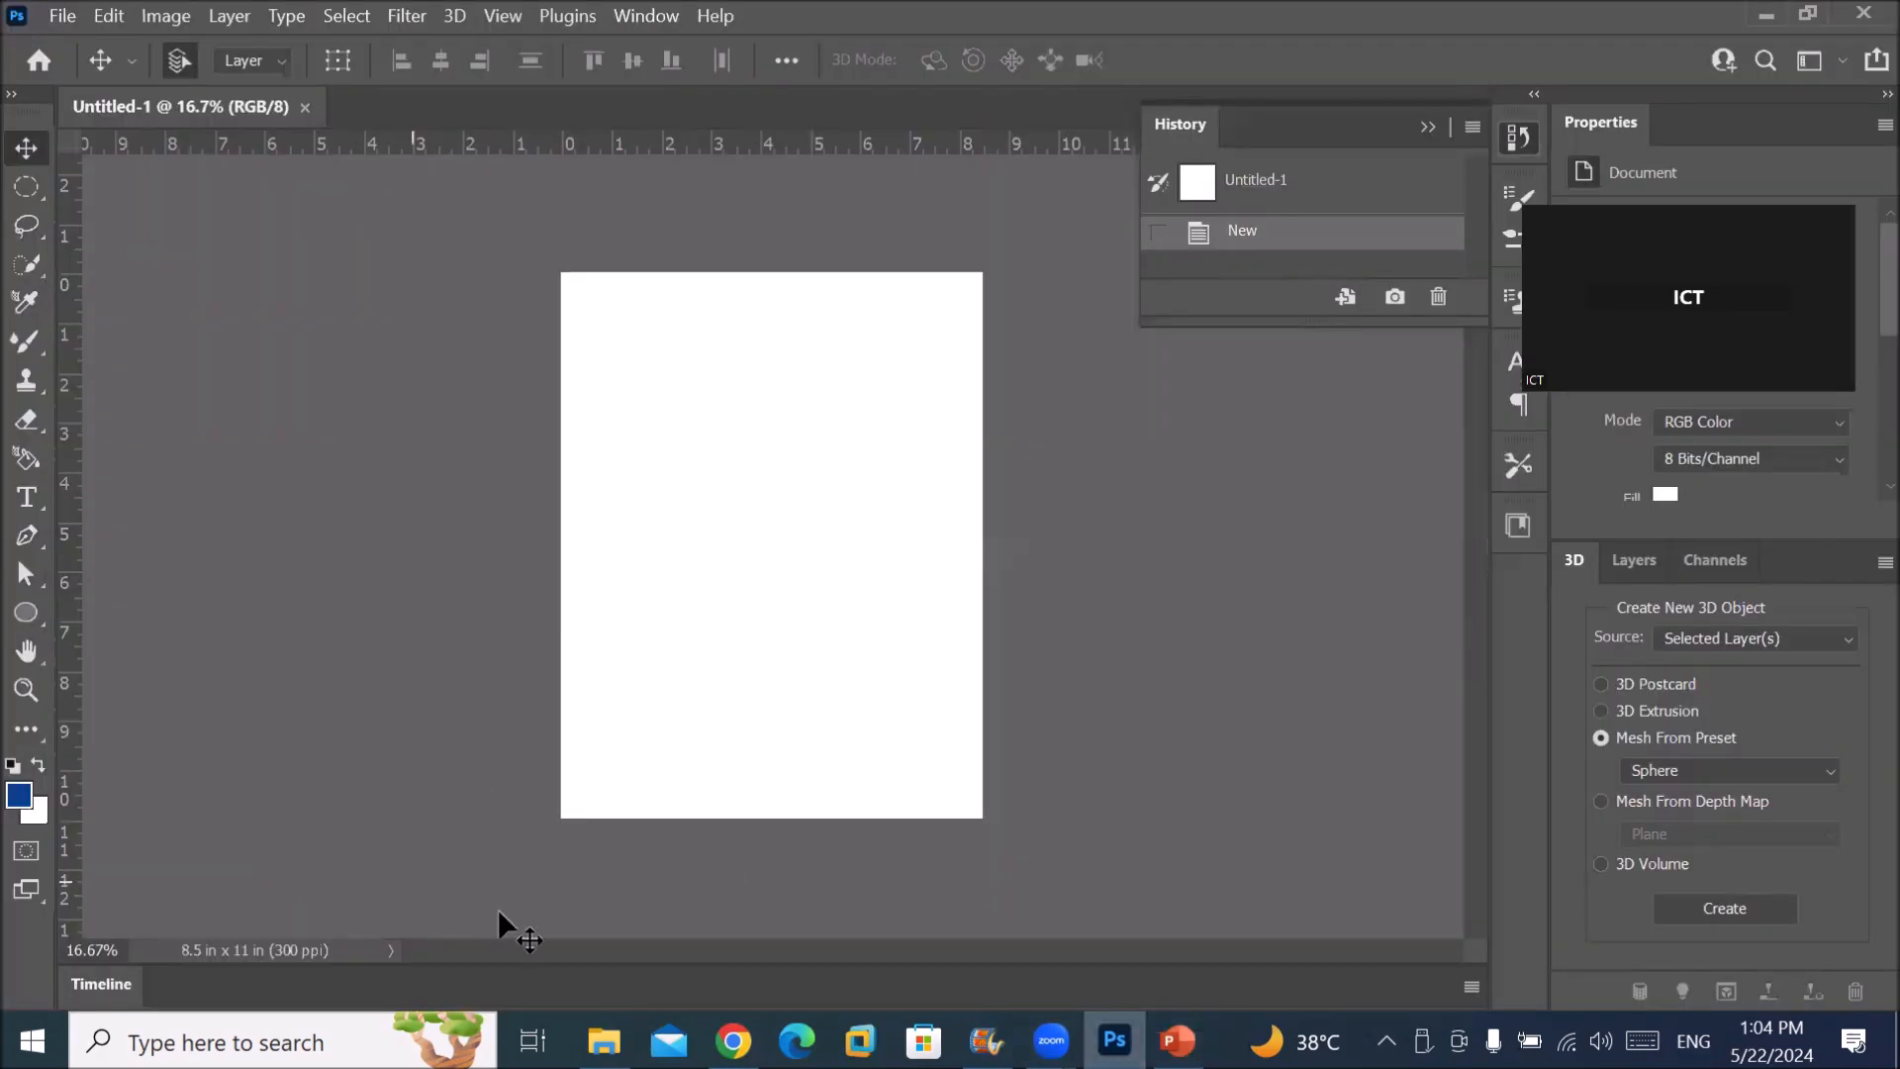
pyautogui.moveTo(604, 1040)
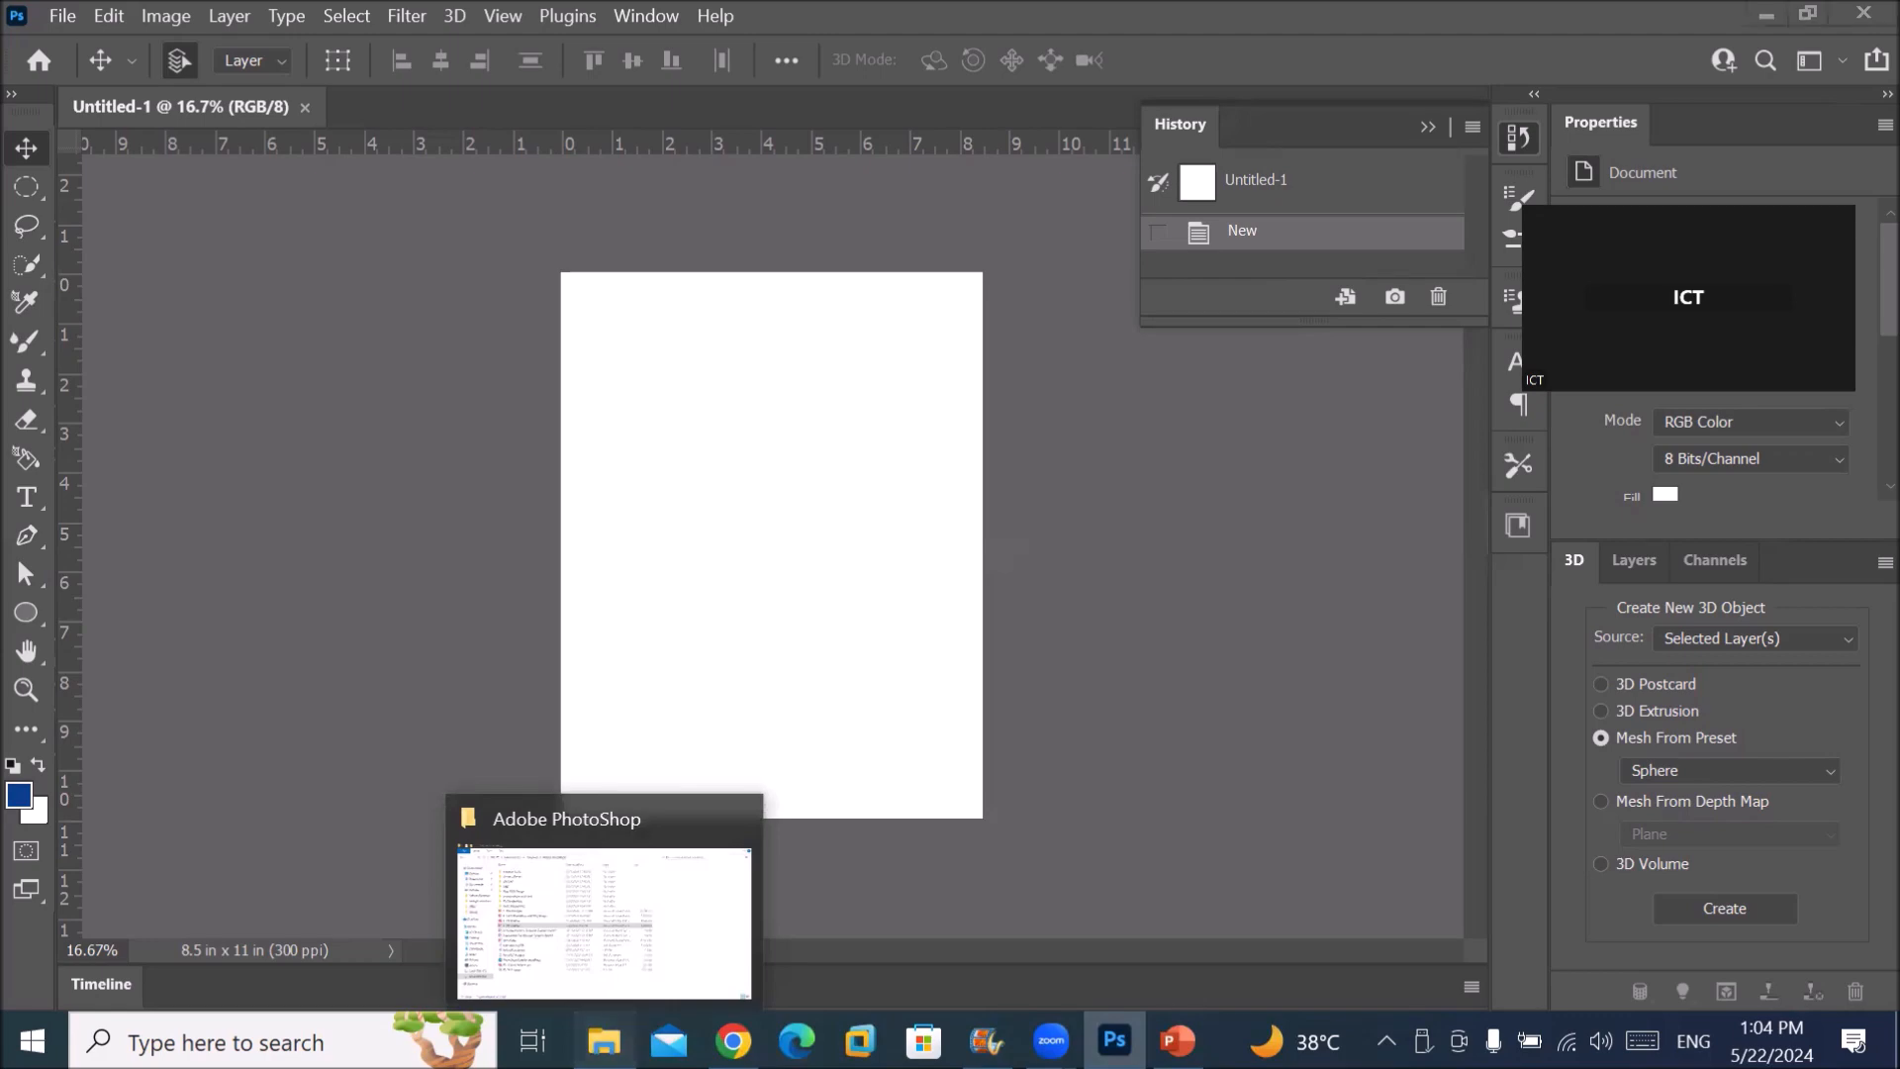
pyautogui.click(638, 977)
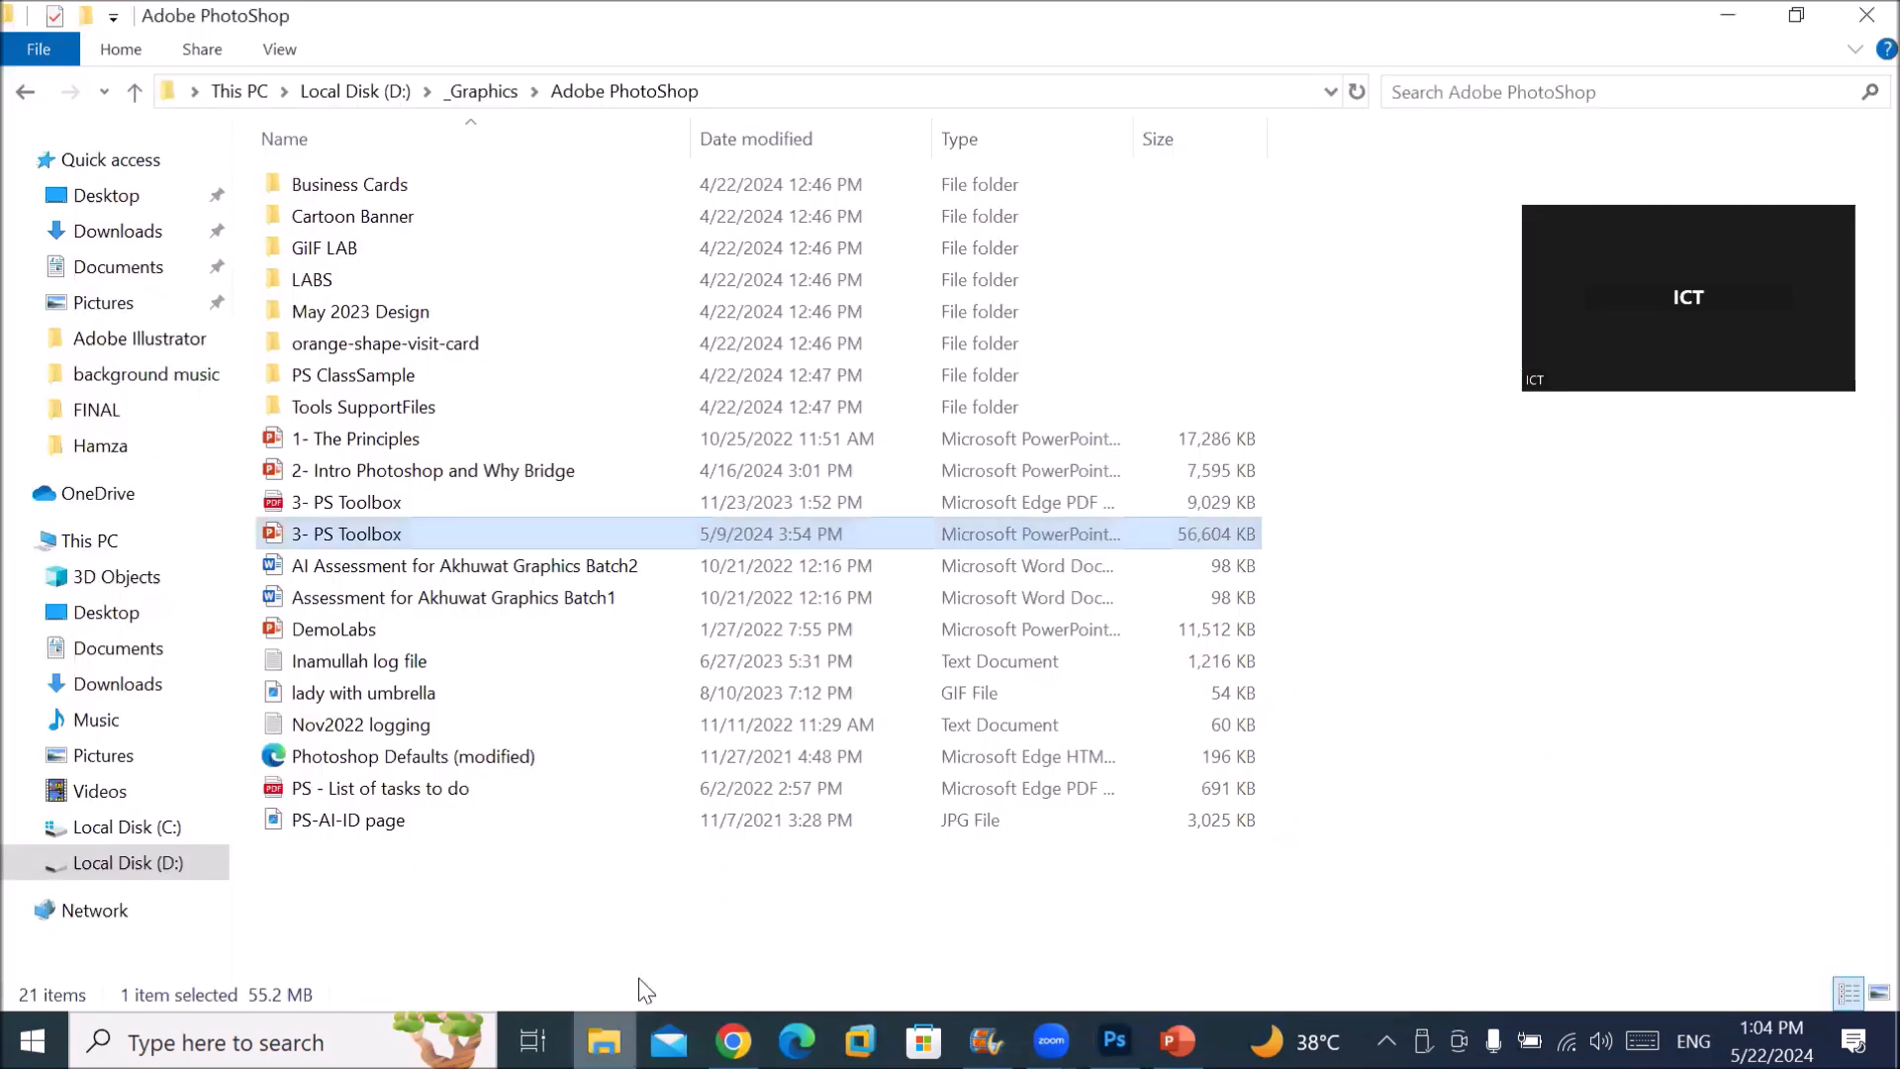
pyautogui.click(485, 91)
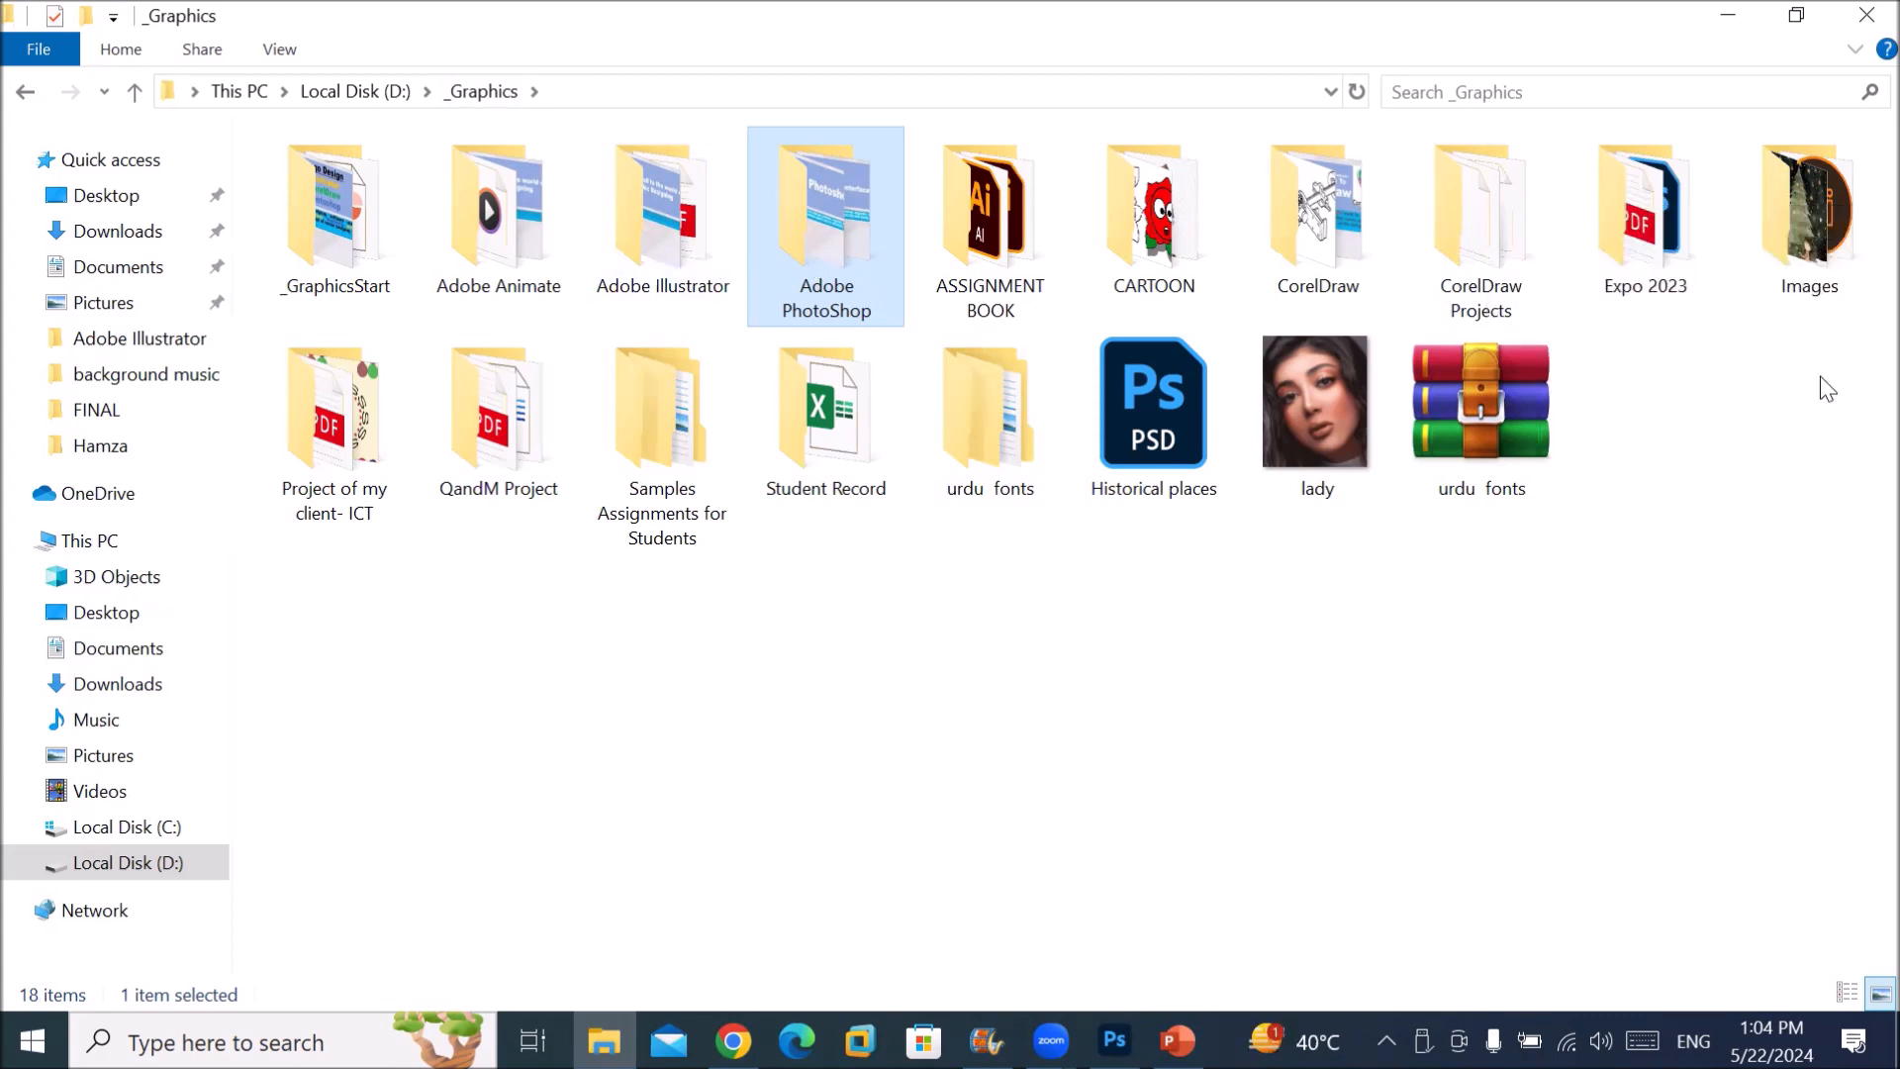
pyautogui.doubleClick(1767, 215)
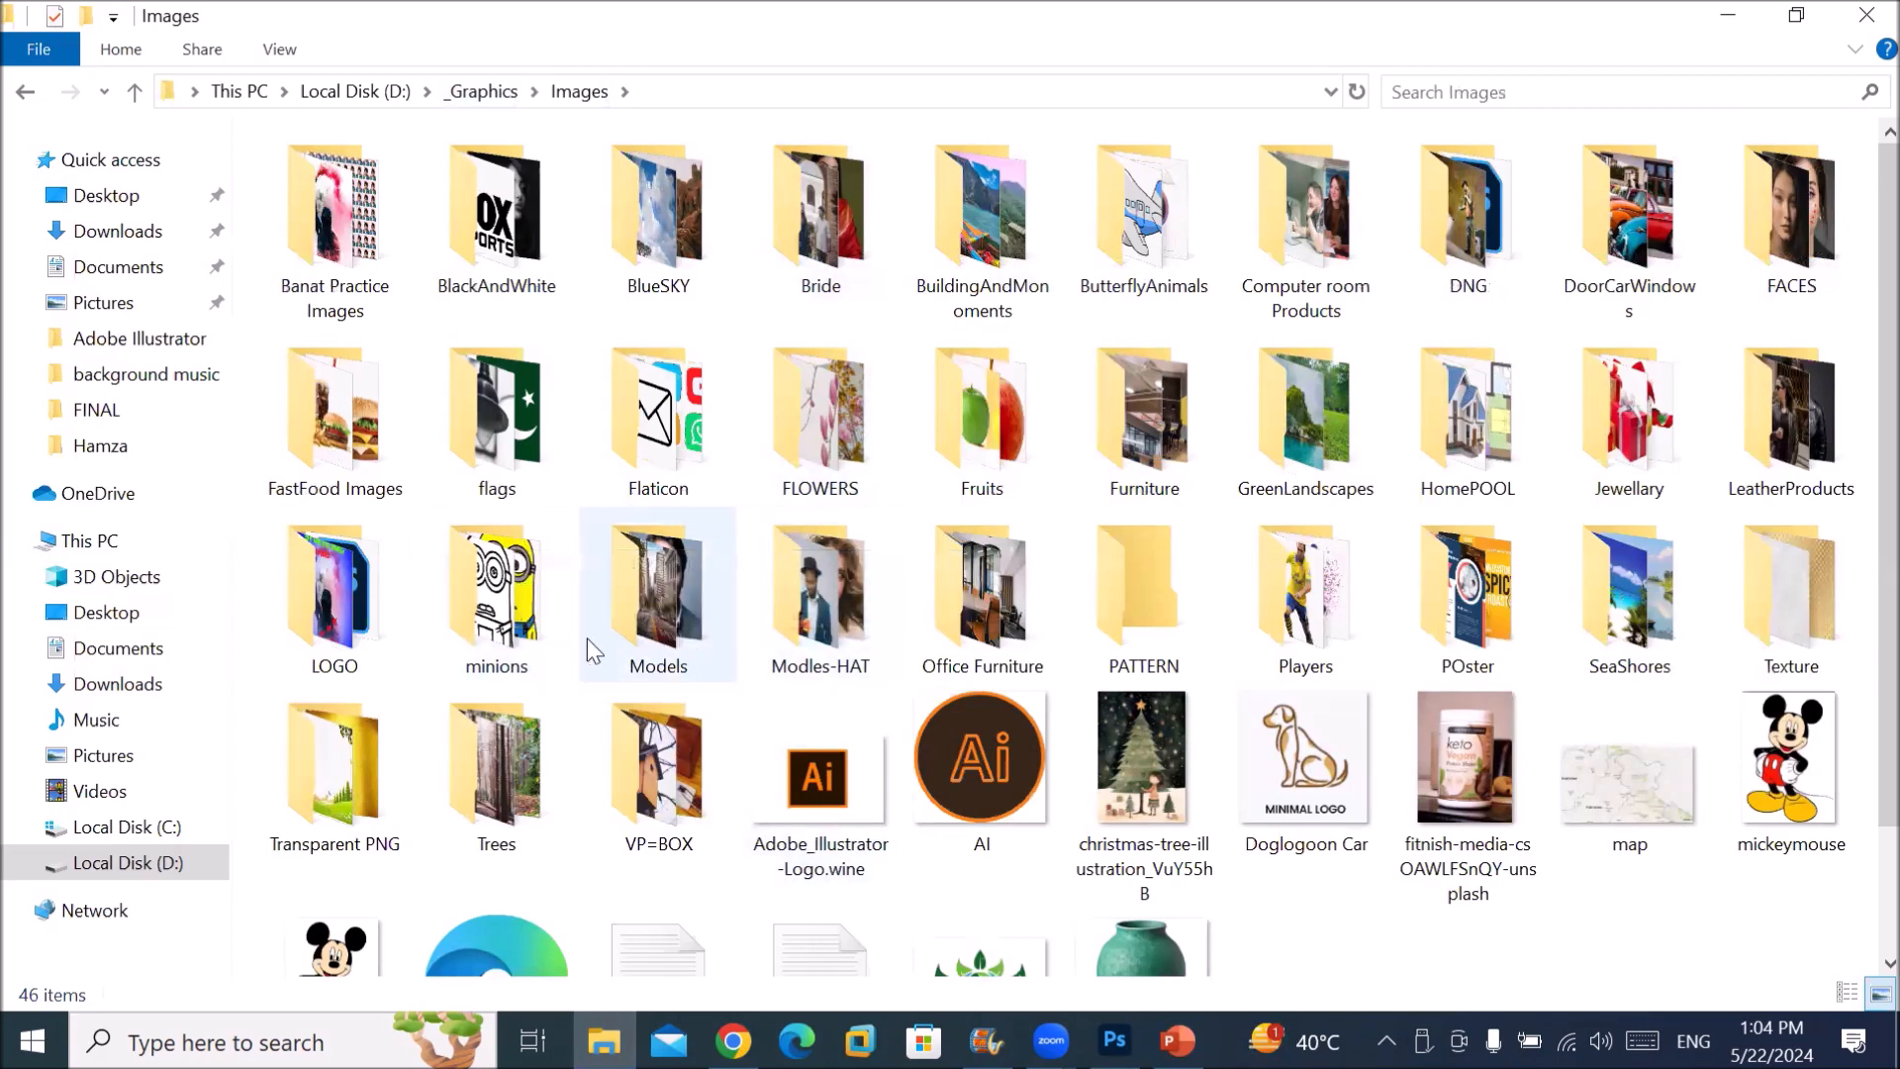
pyautogui.doubleClick(652, 622)
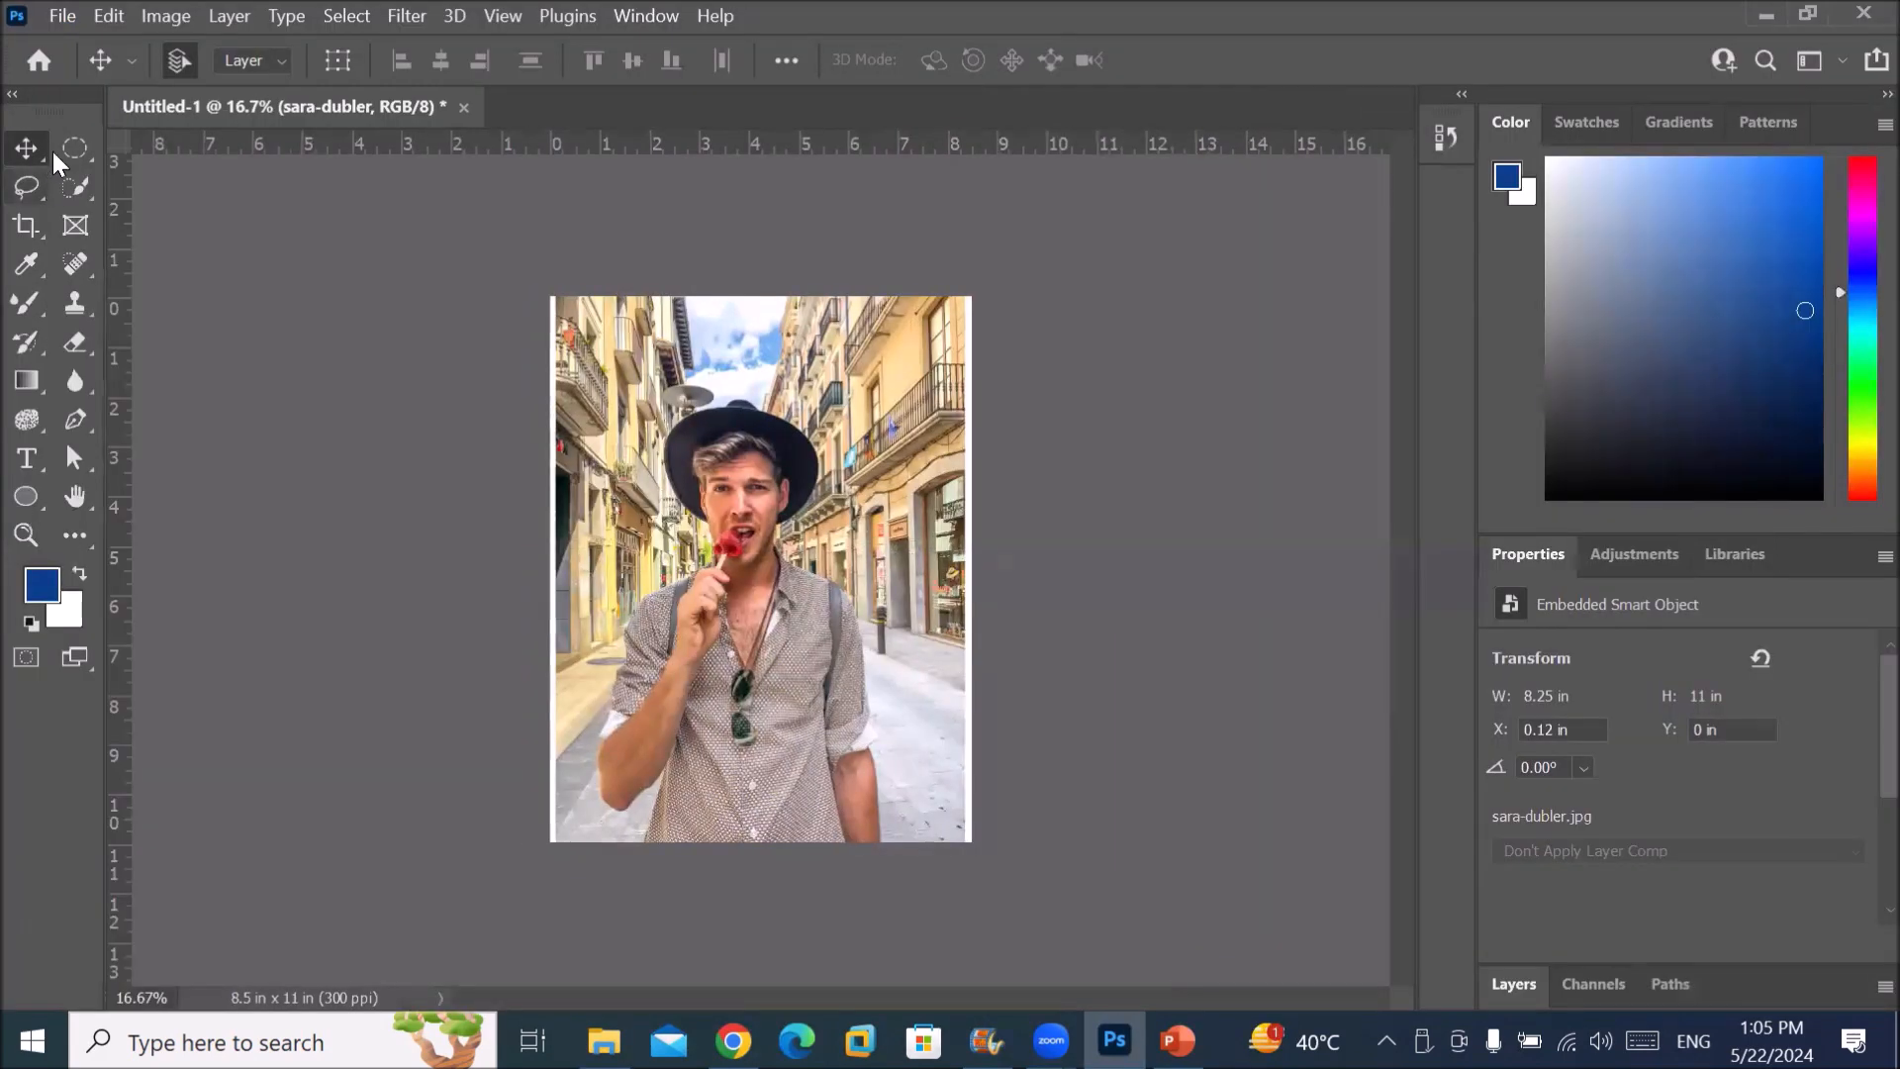
# Step: Float the toolbox beside the photo, activate the Sharpen Tool and check its strength setting
pyautogui.moveTo(55, 111); pyautogui.dragTo(369, 212)
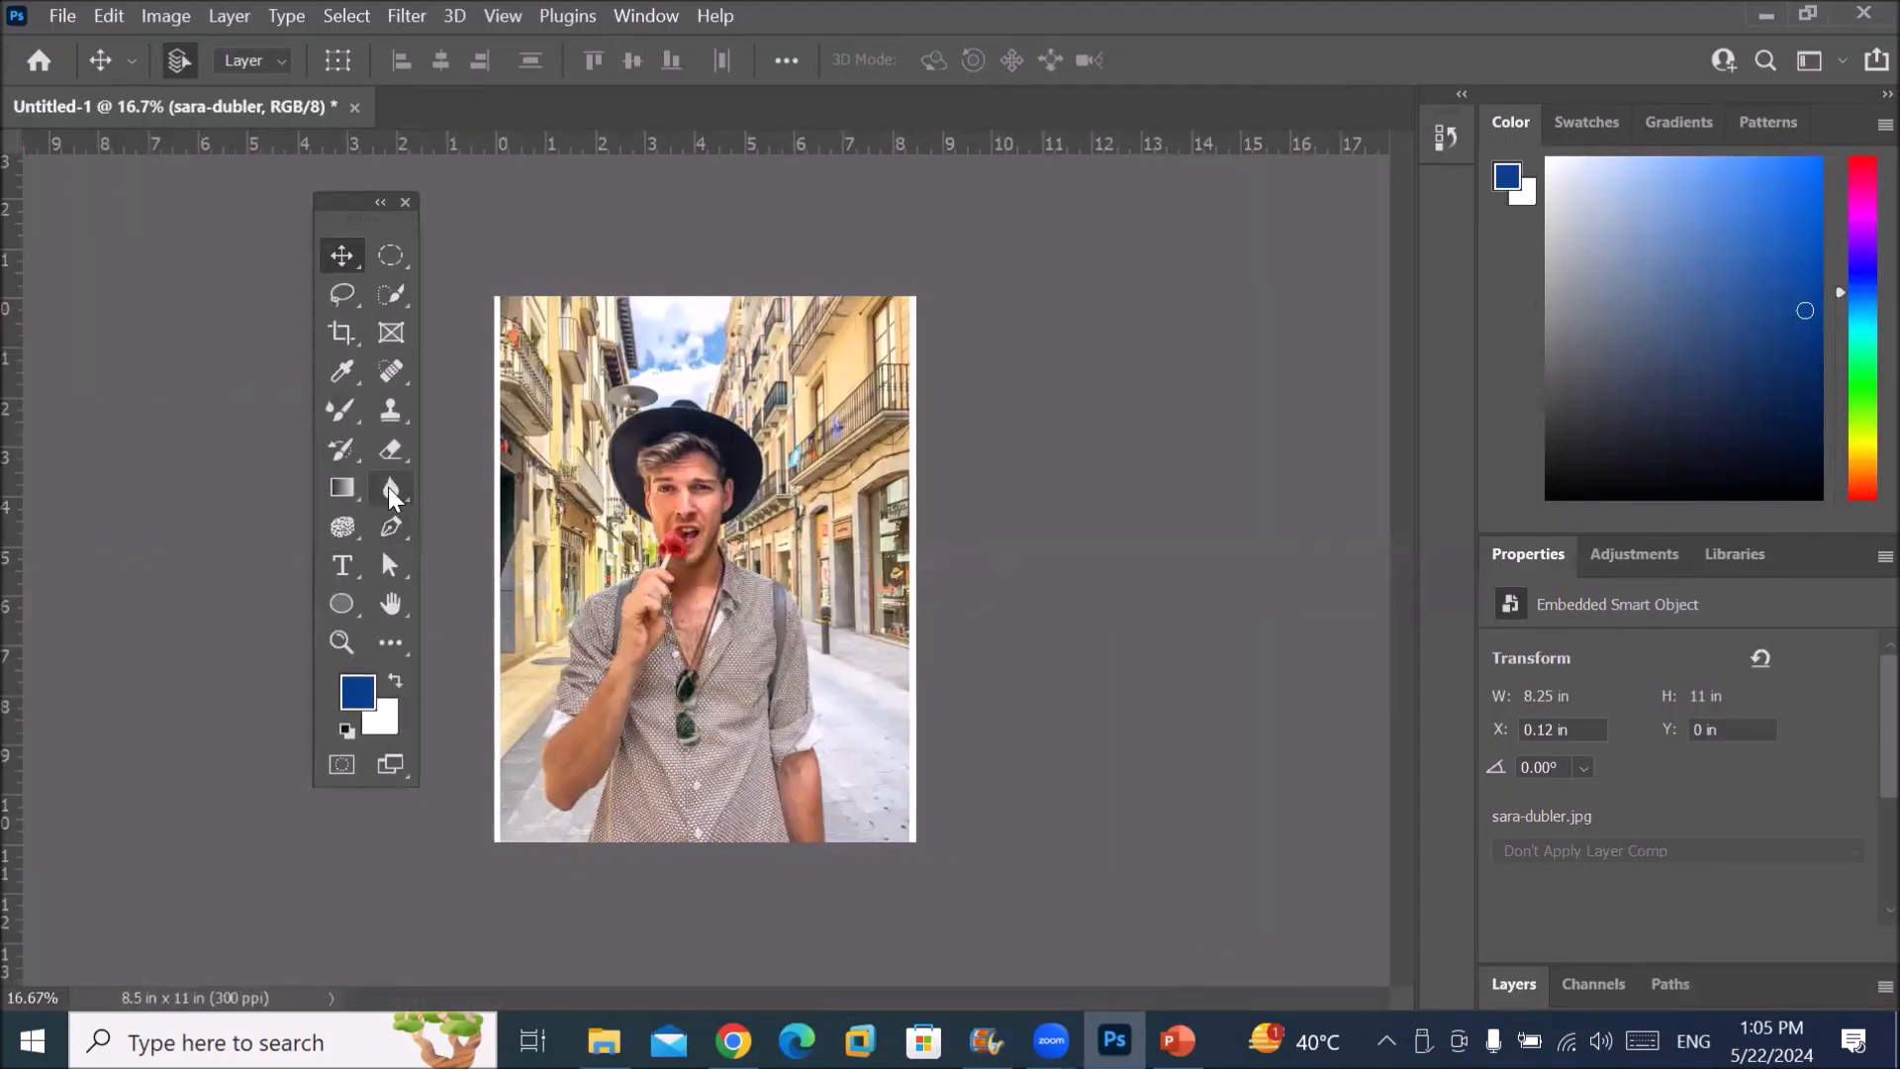
pyautogui.click(390, 487)
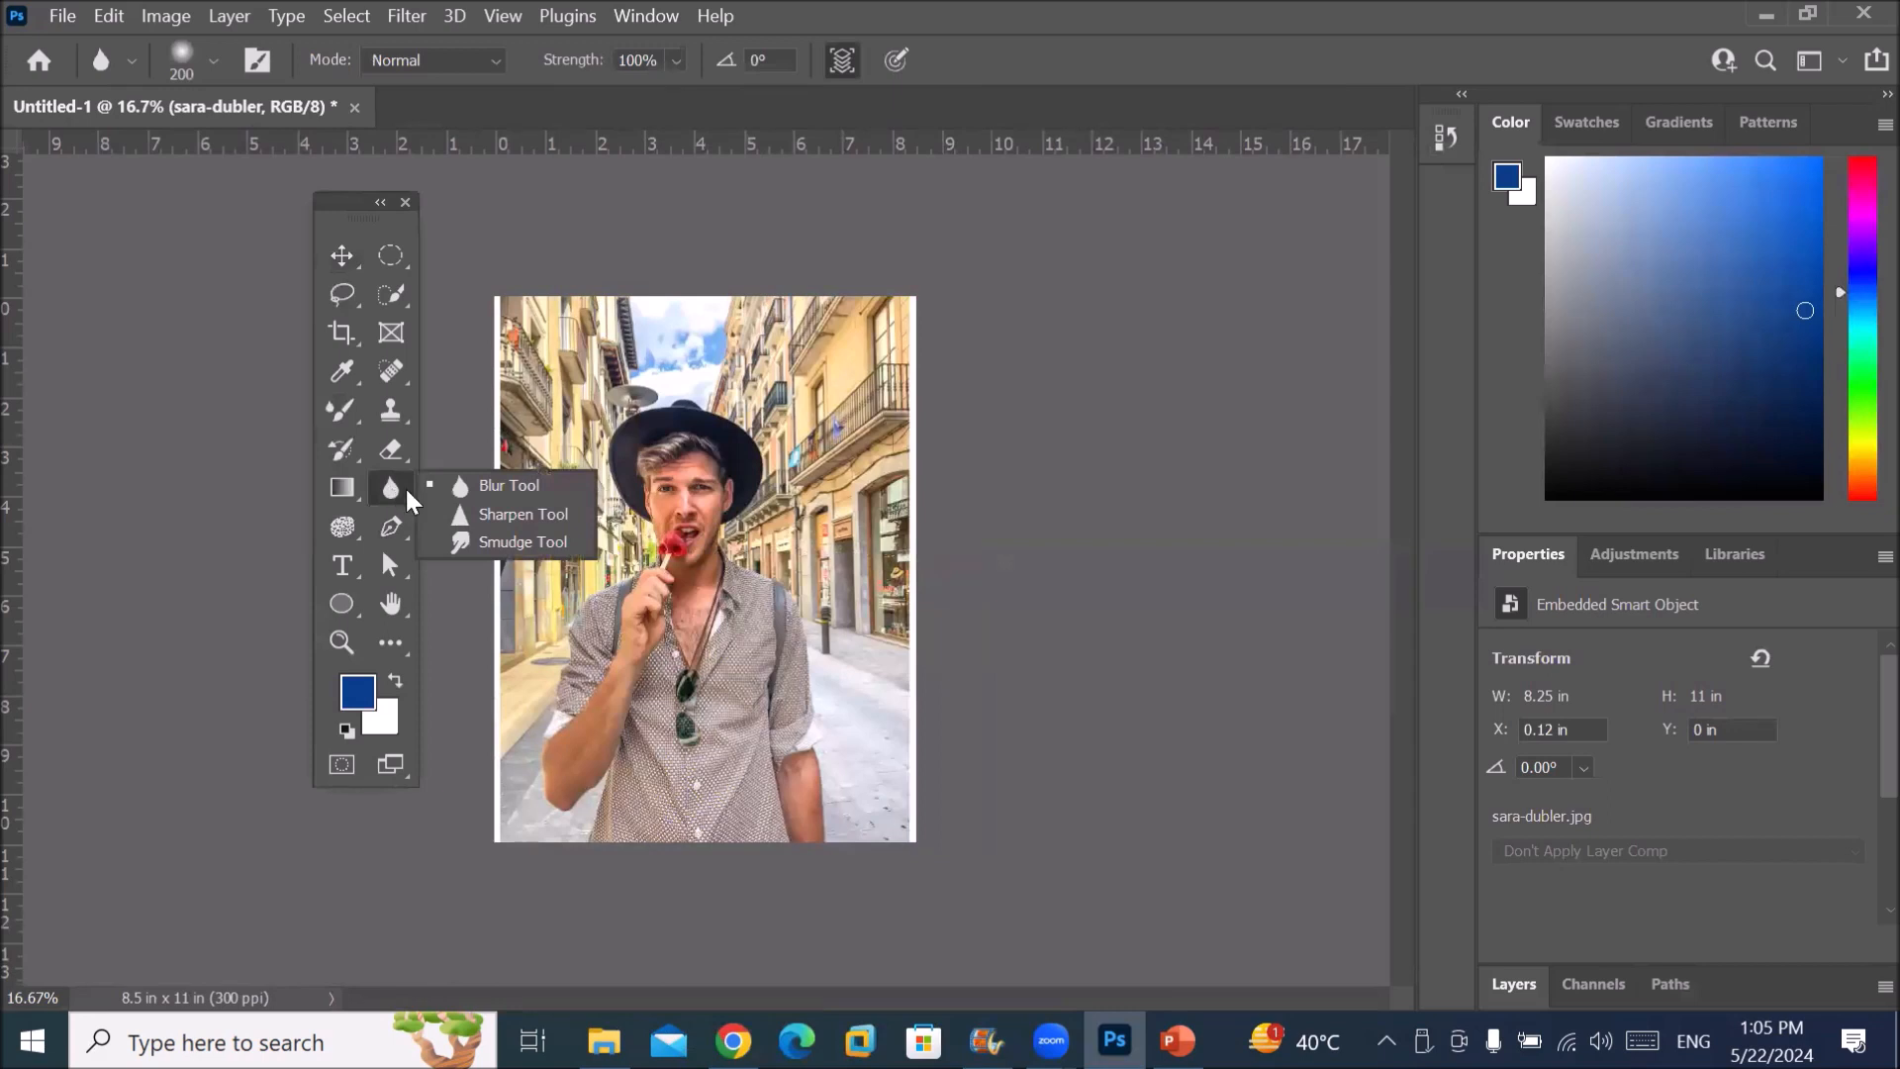
pyautogui.click(509, 517)
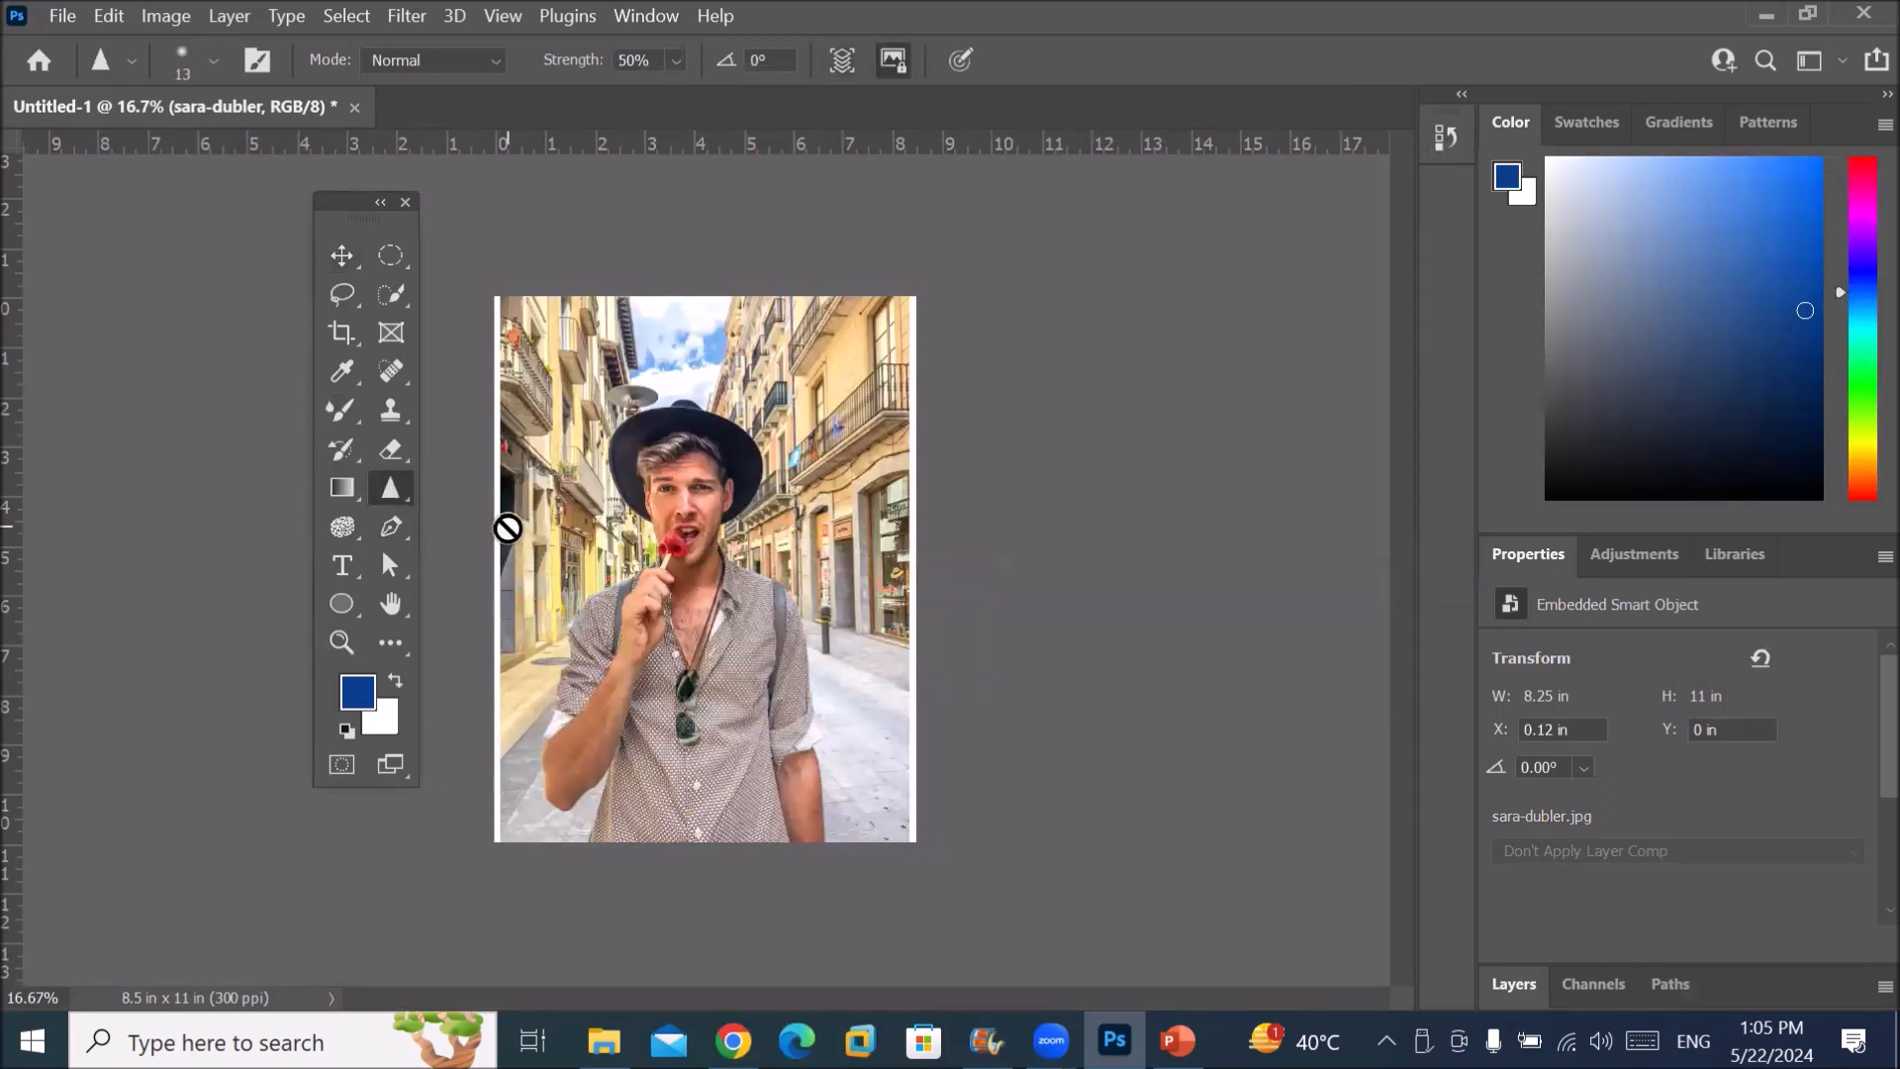
pyautogui.click(676, 65)
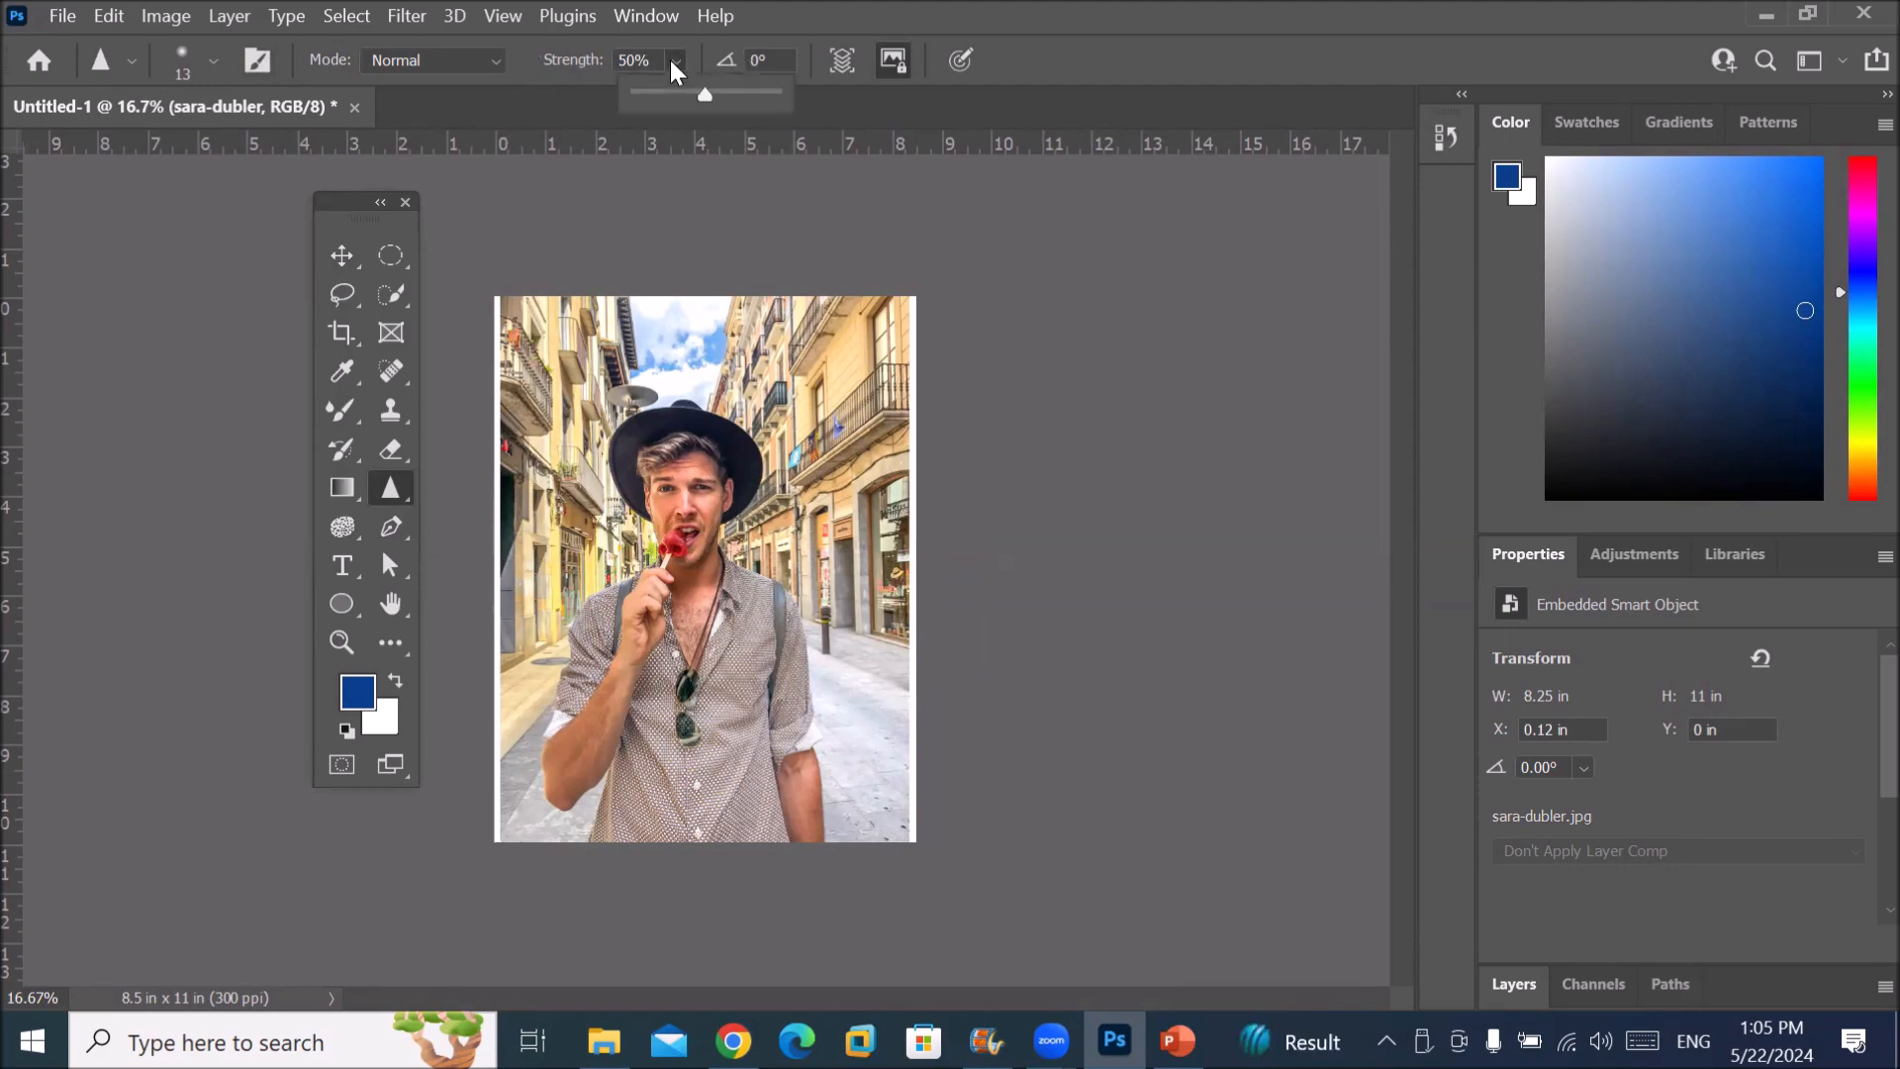
pyautogui.click(676, 64)
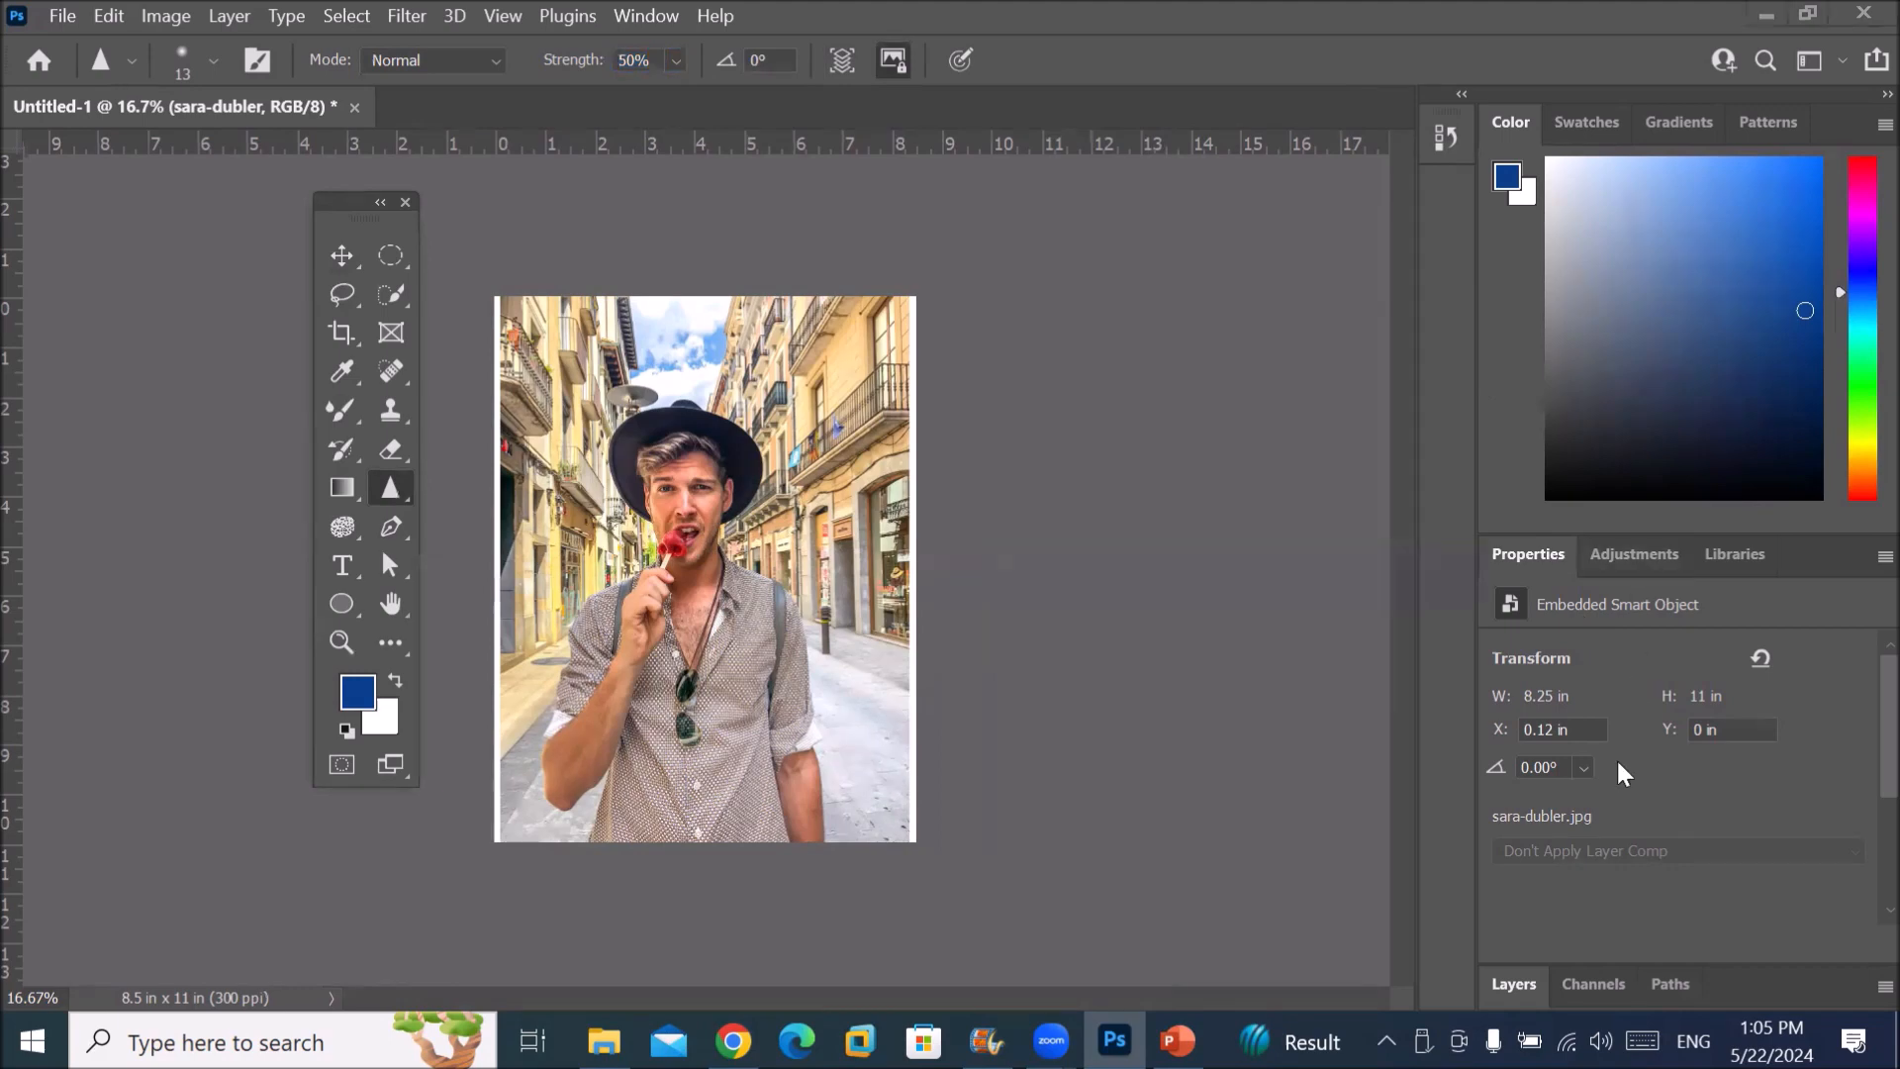
pyautogui.click(1508, 983)
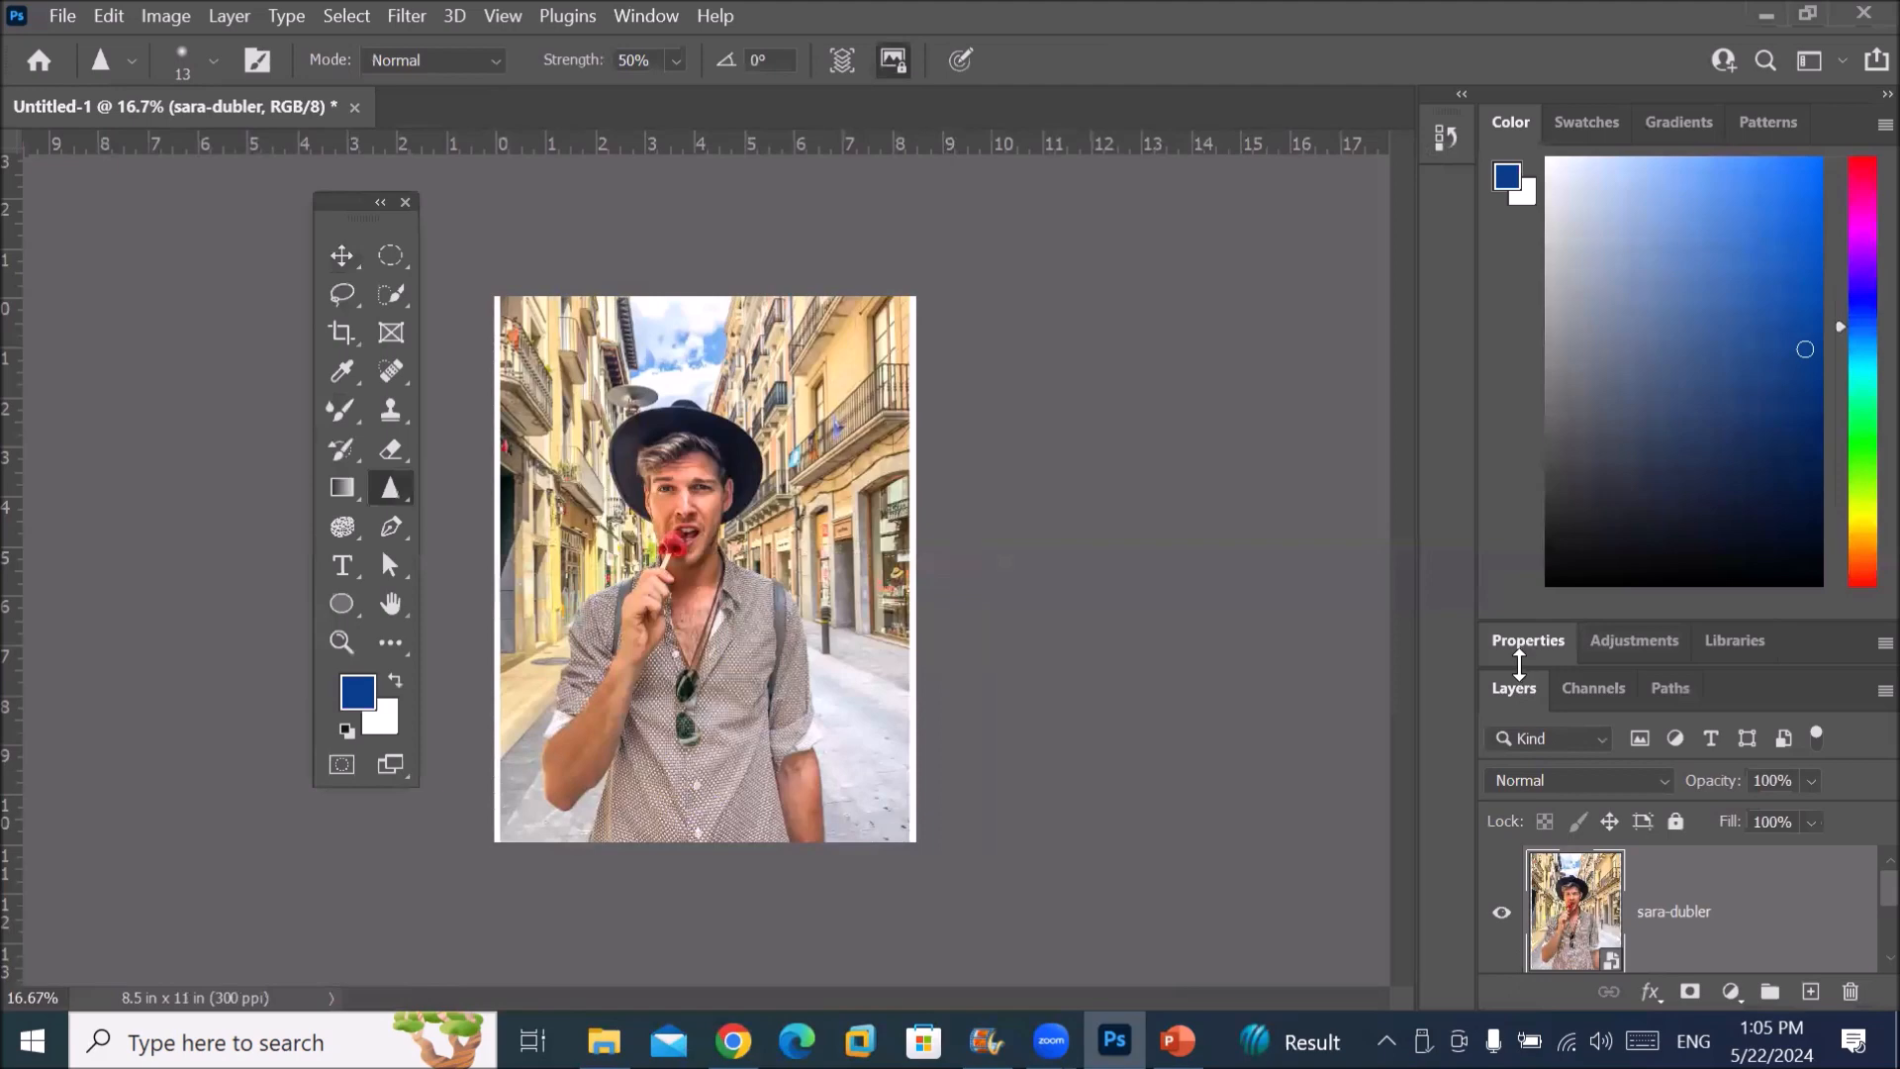
pyautogui.moveTo(1522, 701); pyautogui.dragTo(1018, 280)
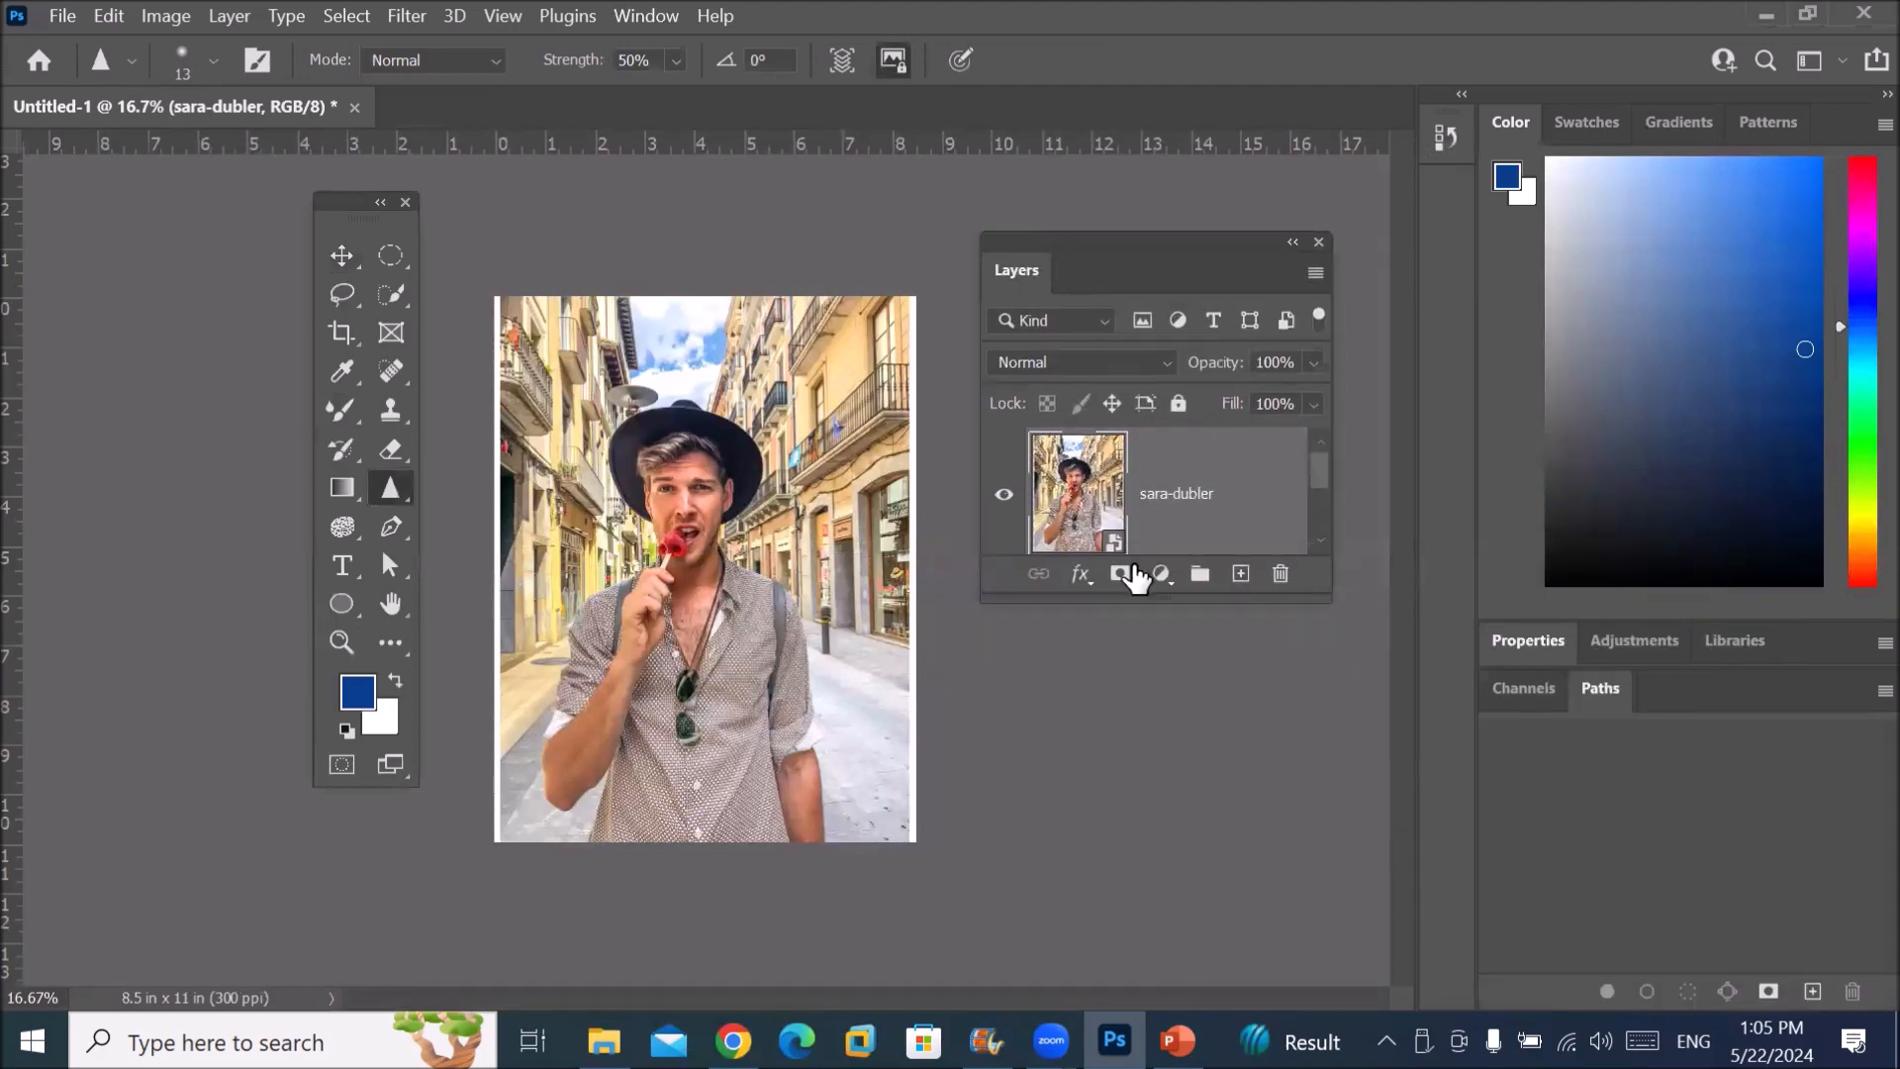
pyautogui.moveTo(1131, 592); pyautogui.dragTo(1171, 792)
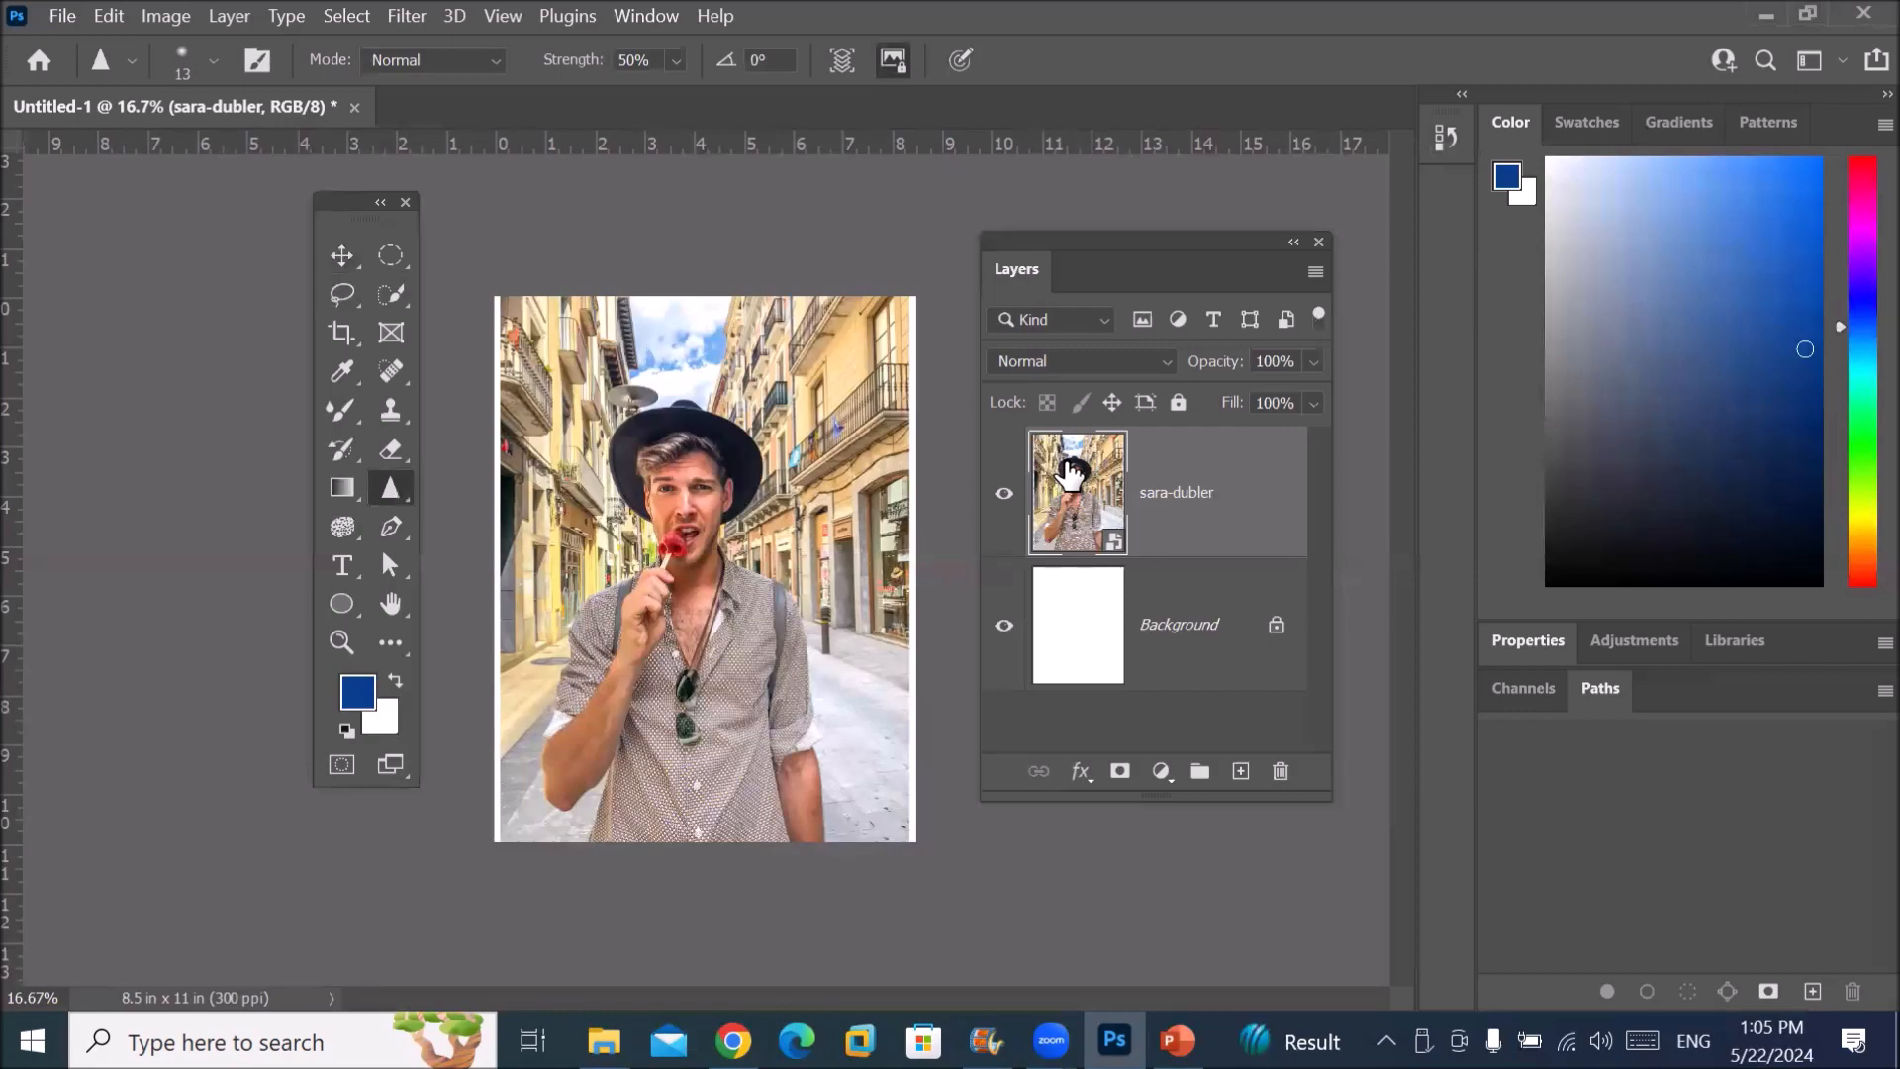
# Step: Rasterize the sara-dubler smart object so the man's eye can be retouched
pyautogui.scroll(5, 714, 512)
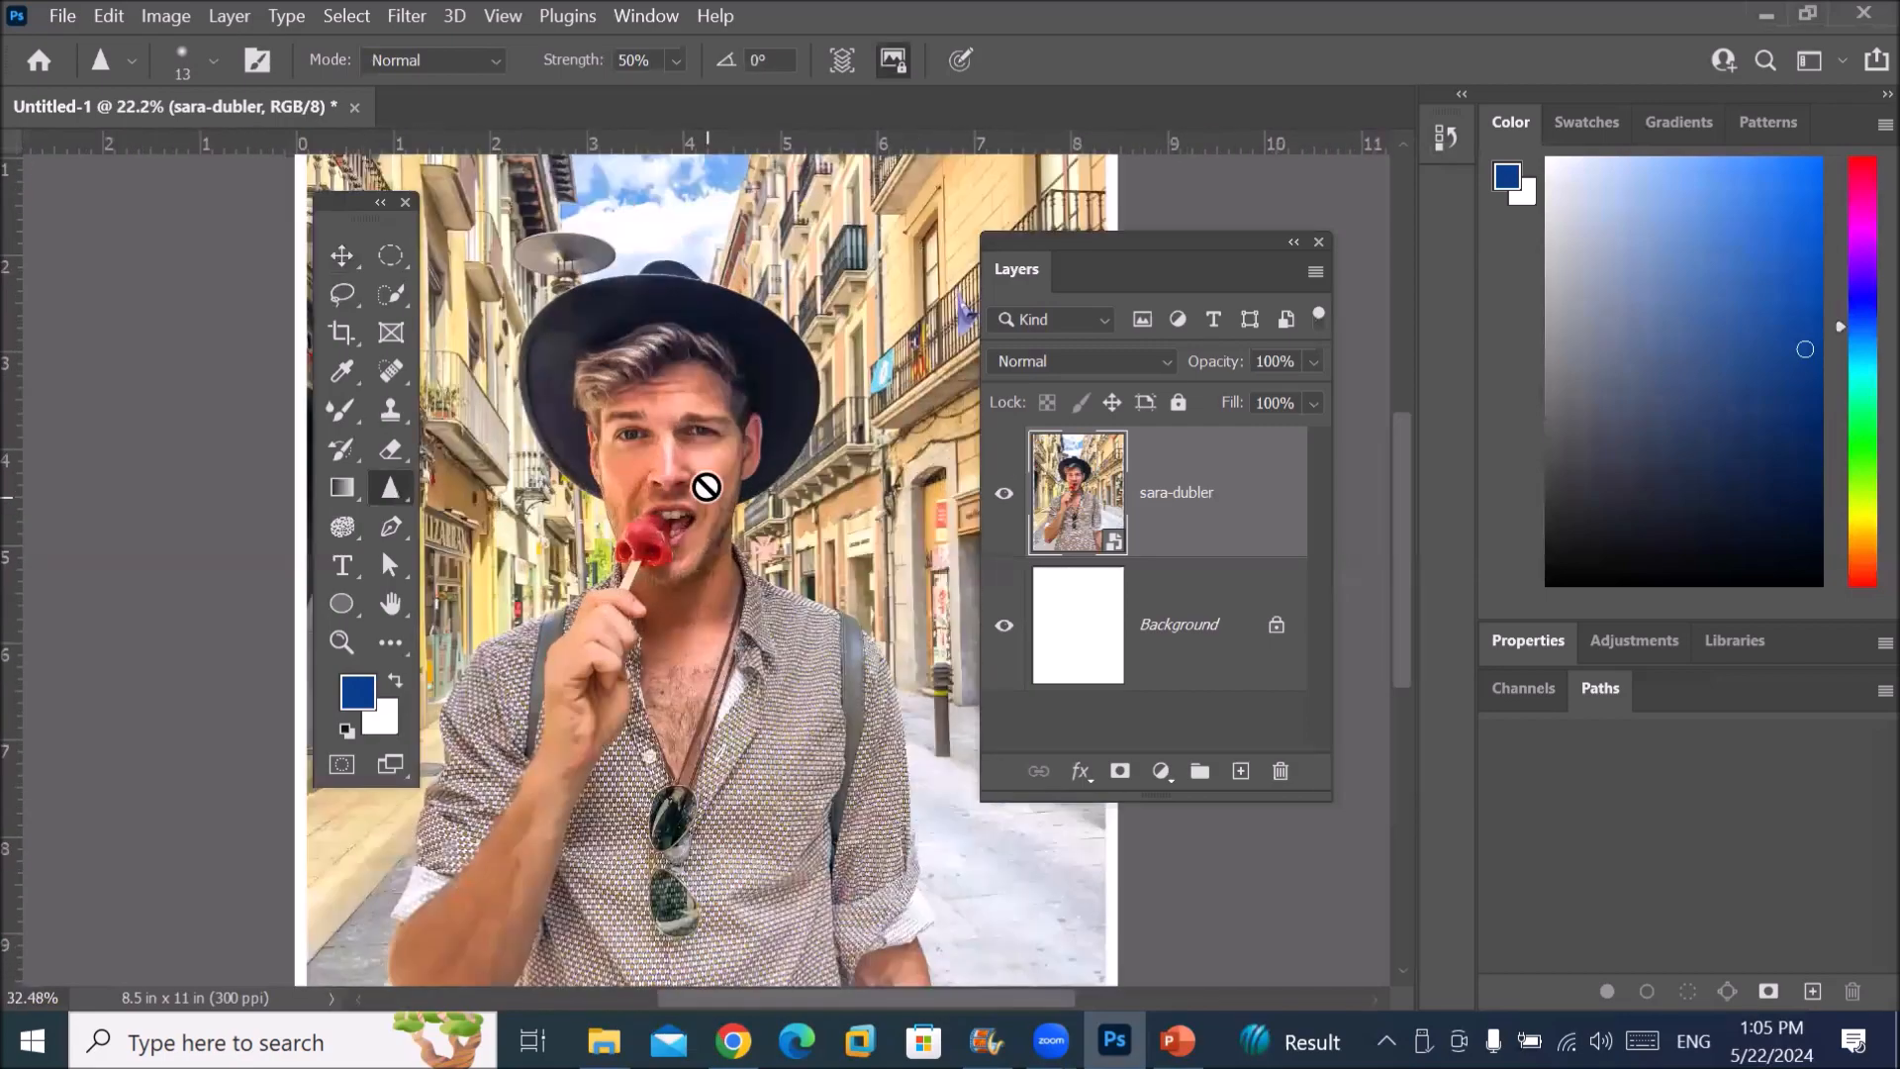
pyautogui.scroll(4, 708, 482)
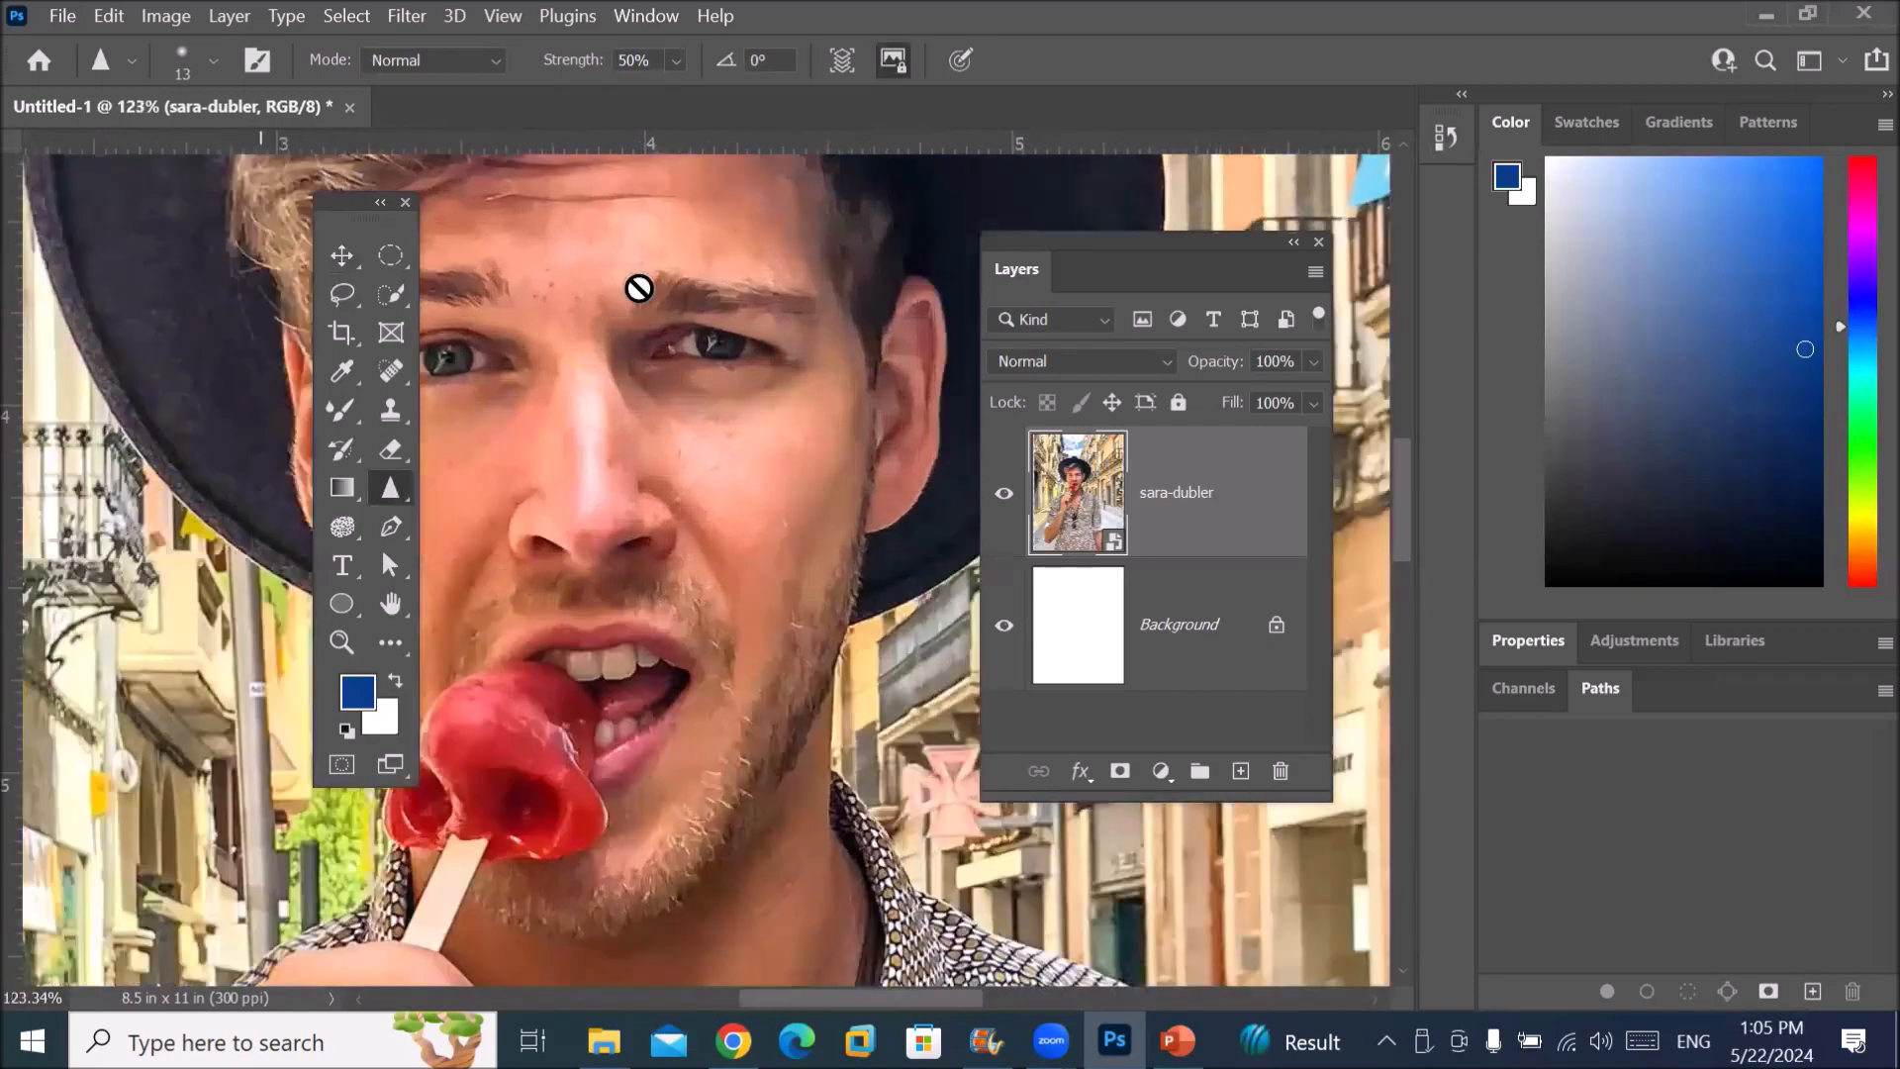
pyautogui.scroll(6, 719, 340)
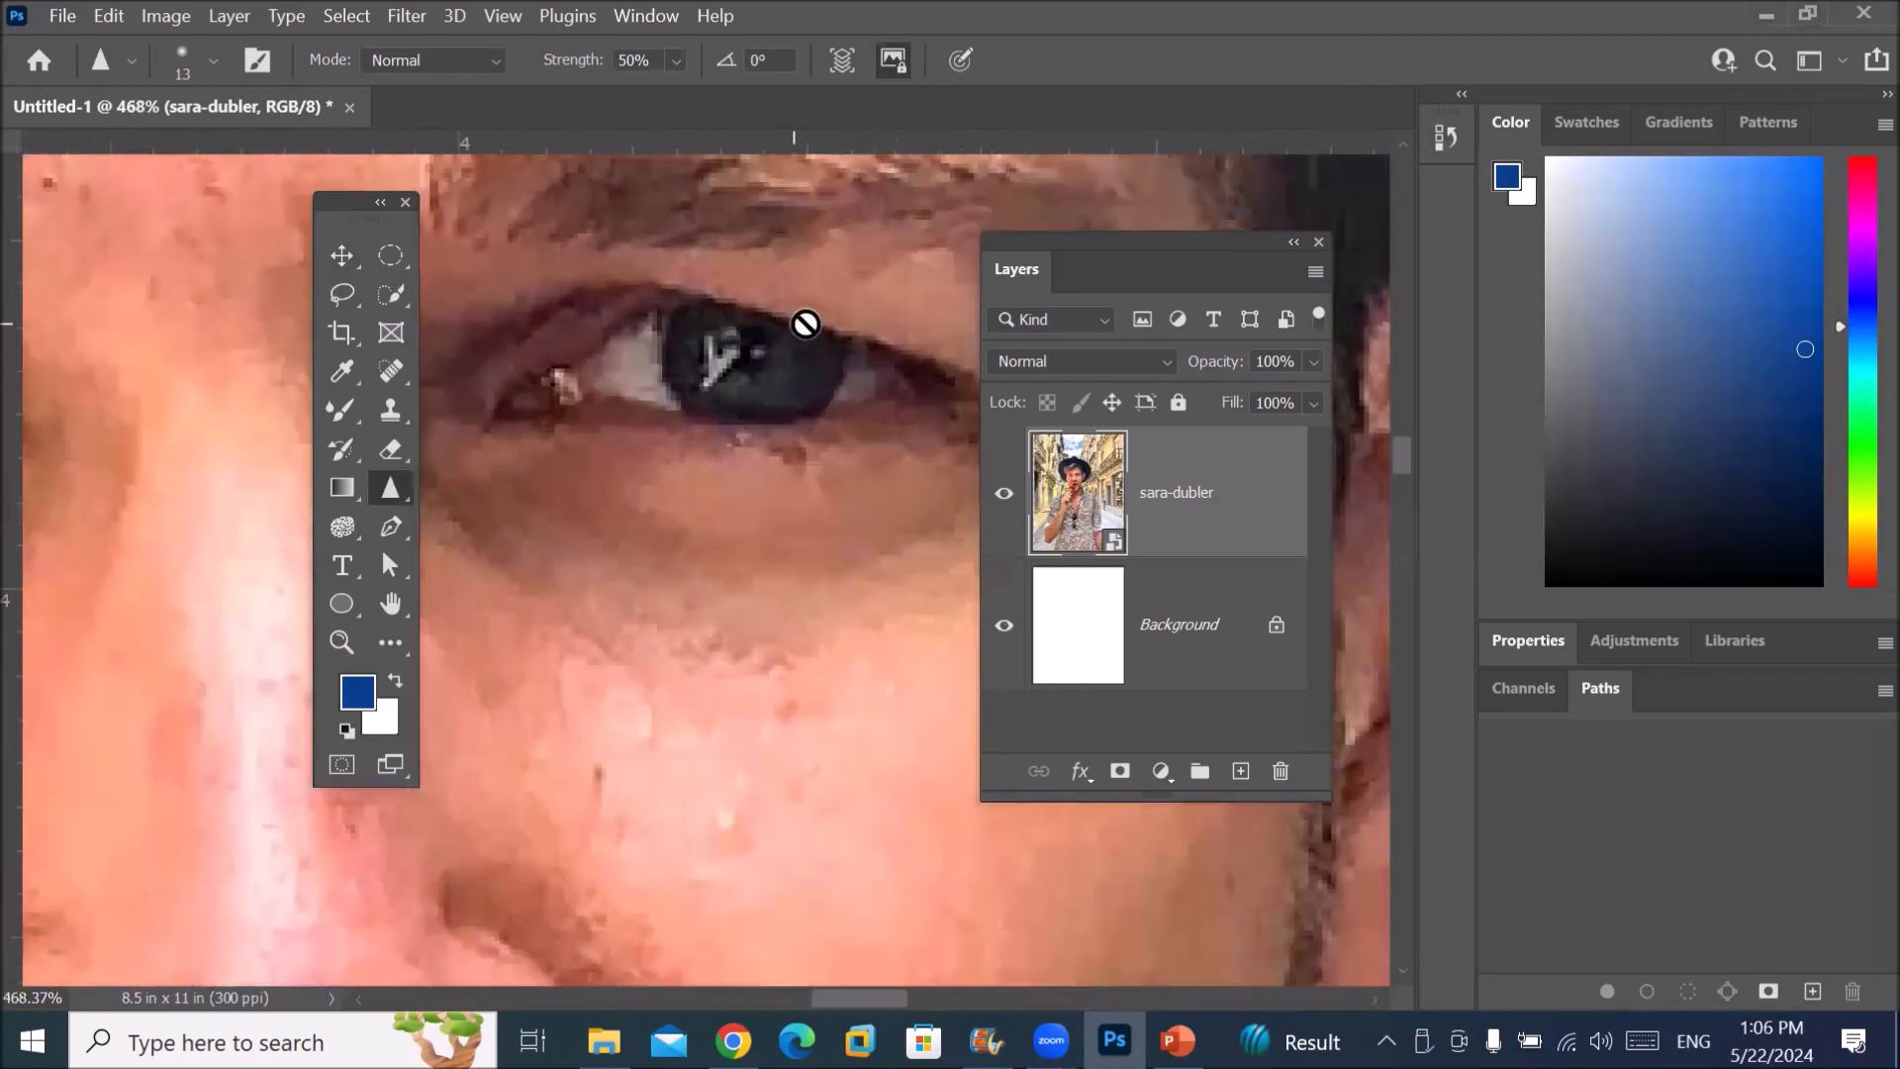
pyautogui.scroll(1, 824, 313)
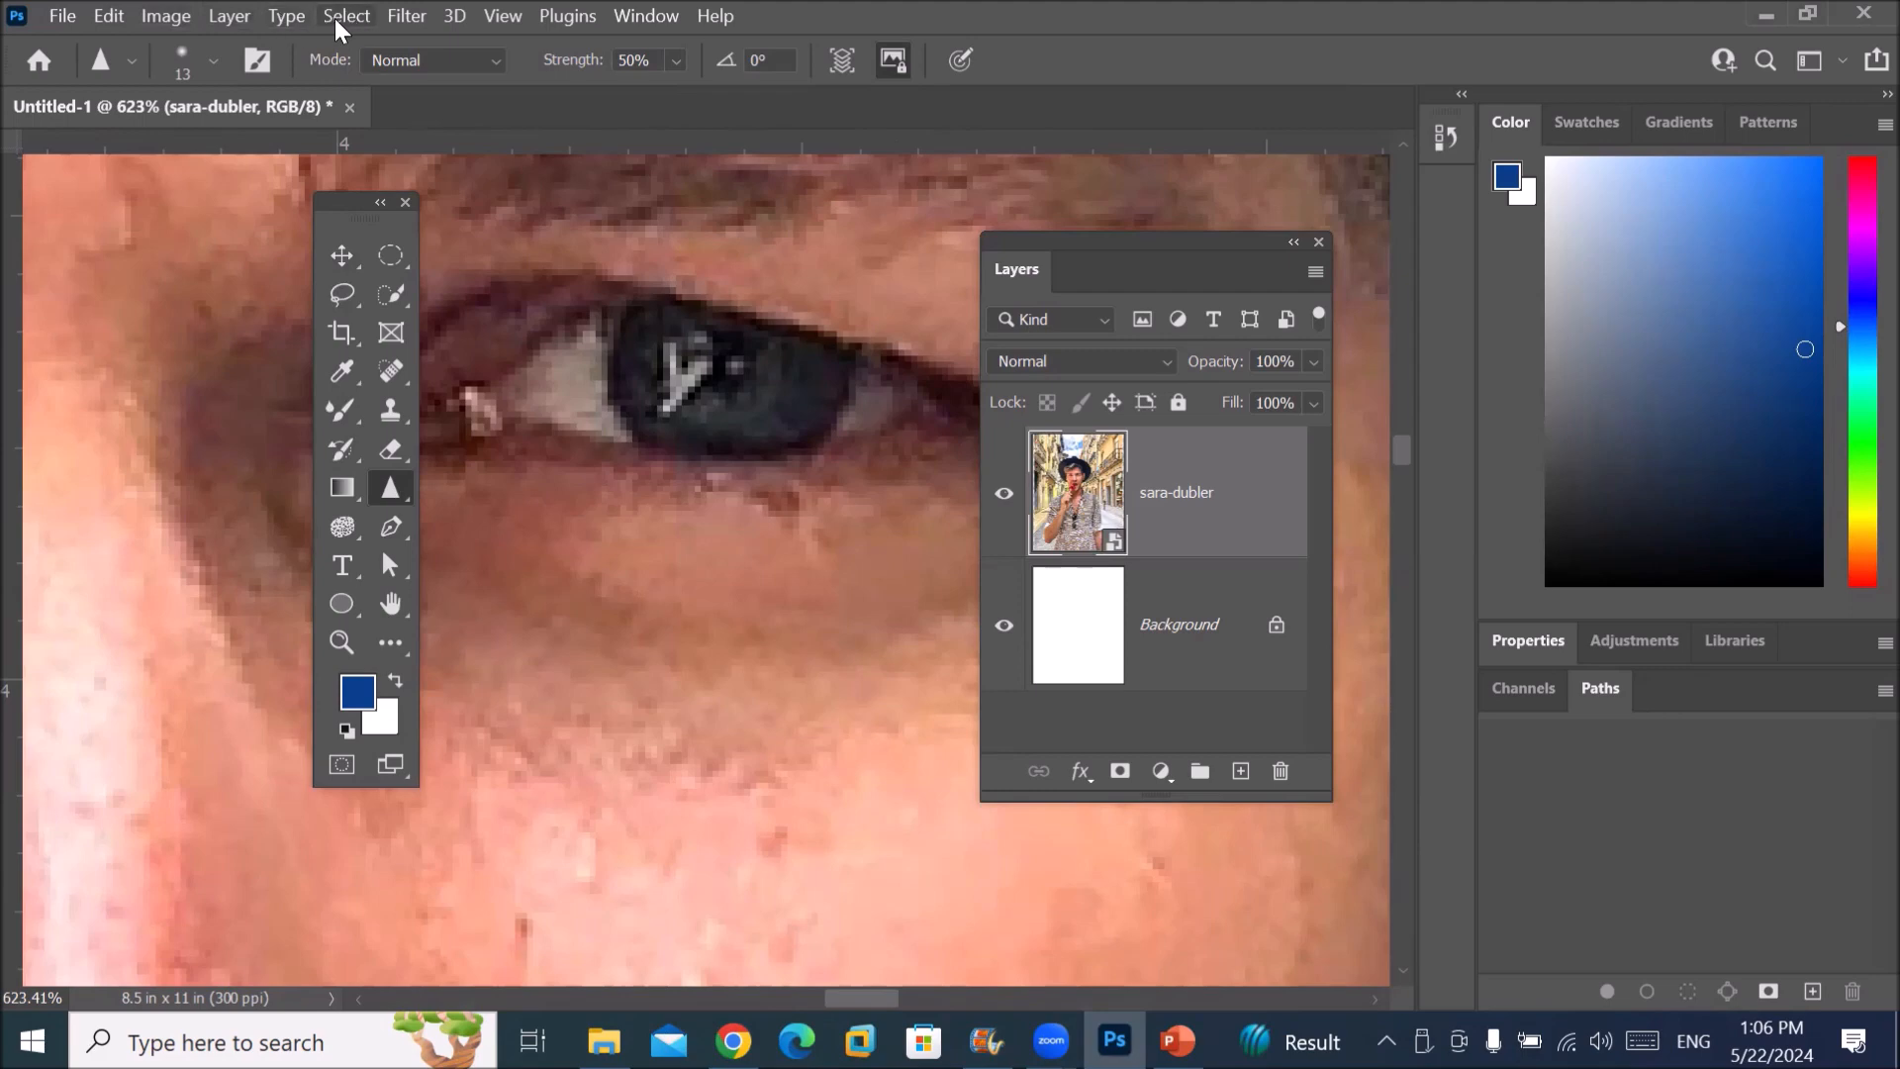
pyautogui.click(224, 19)
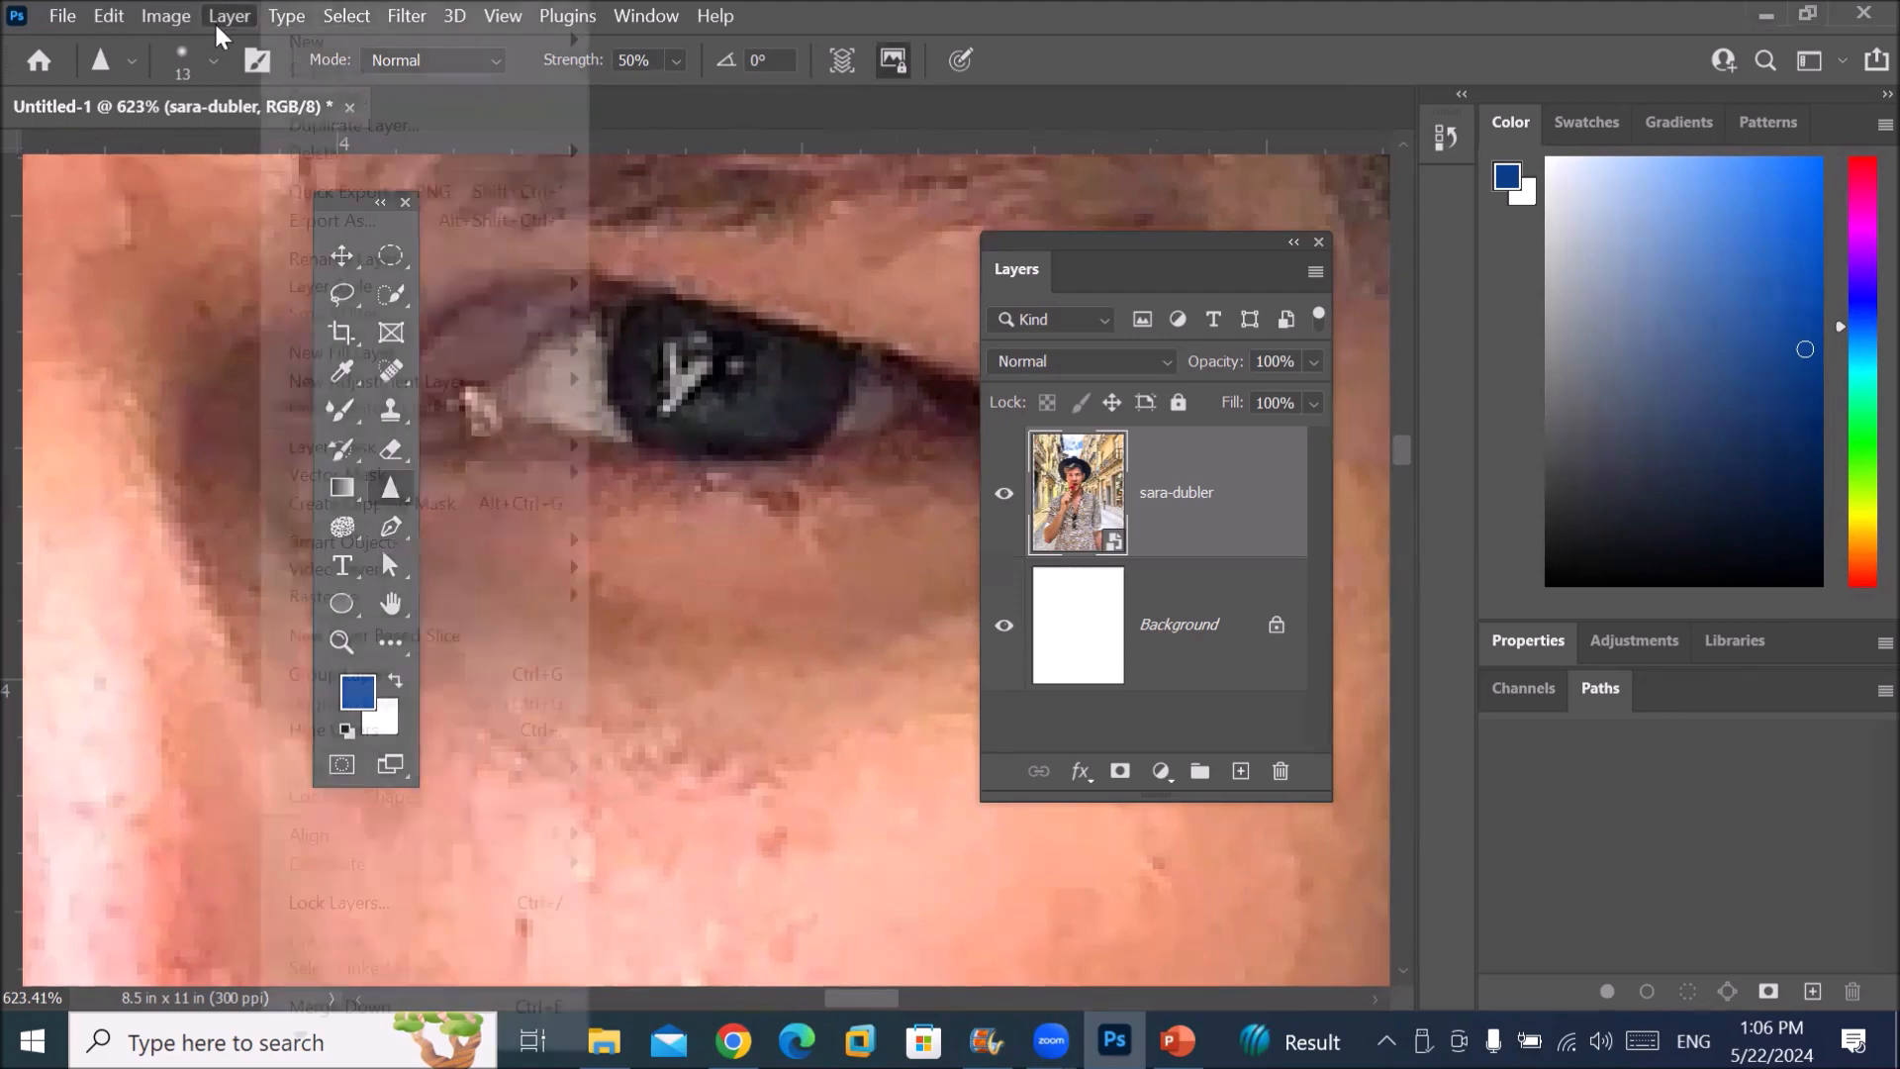
pyautogui.moveTo(460, 599)
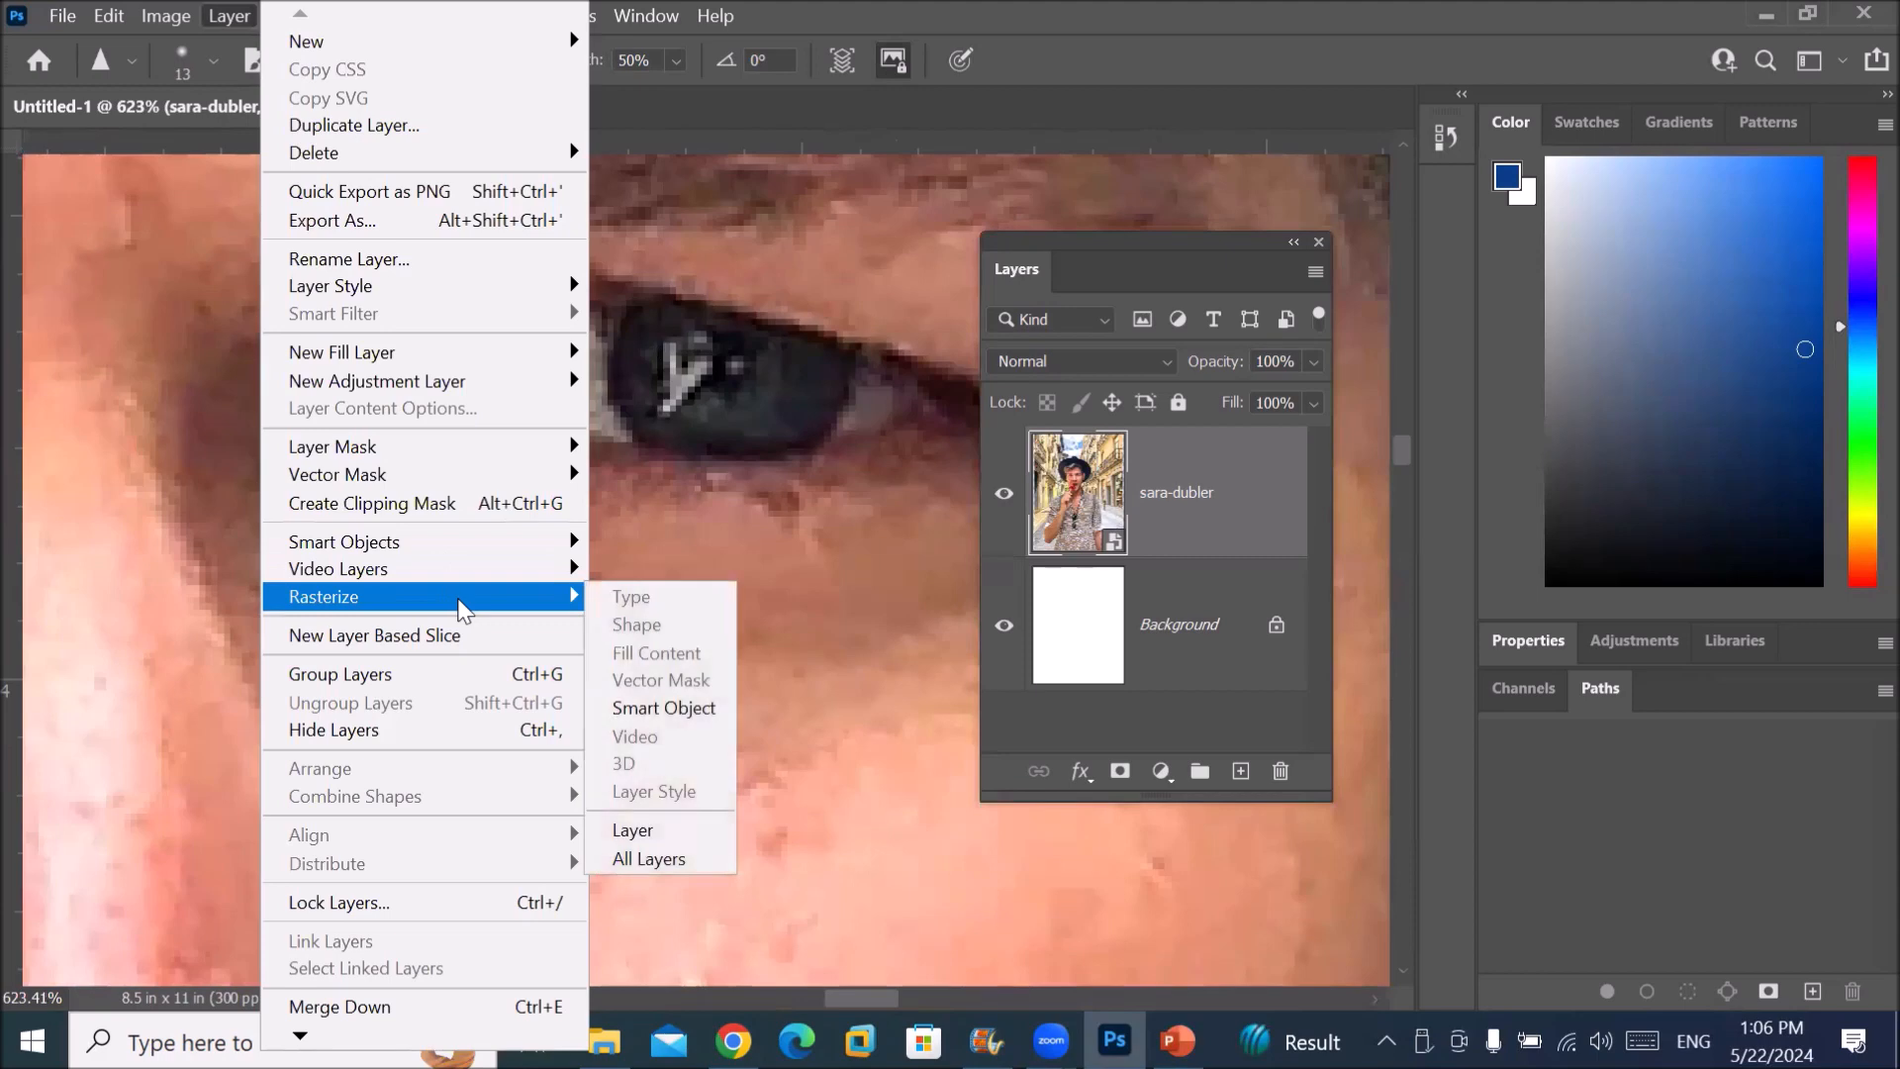
pyautogui.click(705, 713)
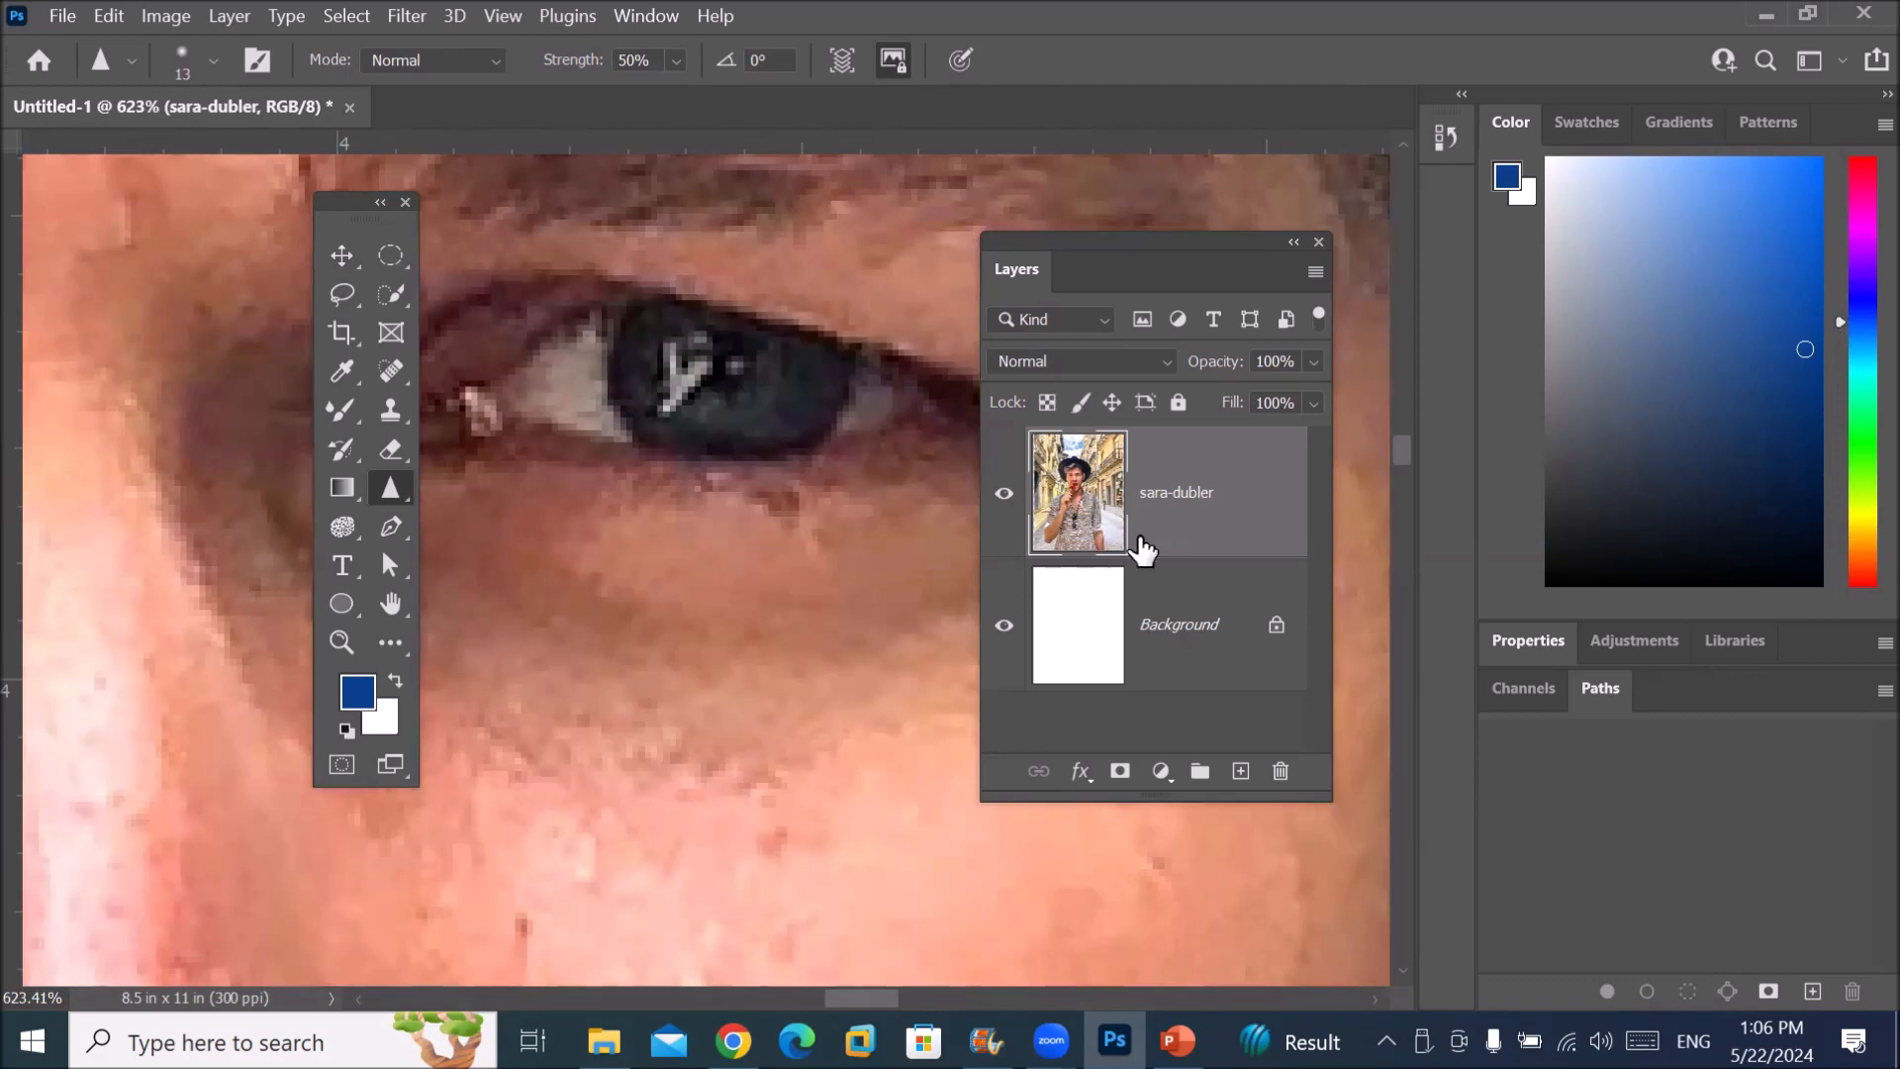
# Step: Clear the toolbox away from the eye and add an empty layer above the sara-dubler layer as the active layer
pyautogui.moveTo(351, 216); pyautogui.dragTo(213, 230)
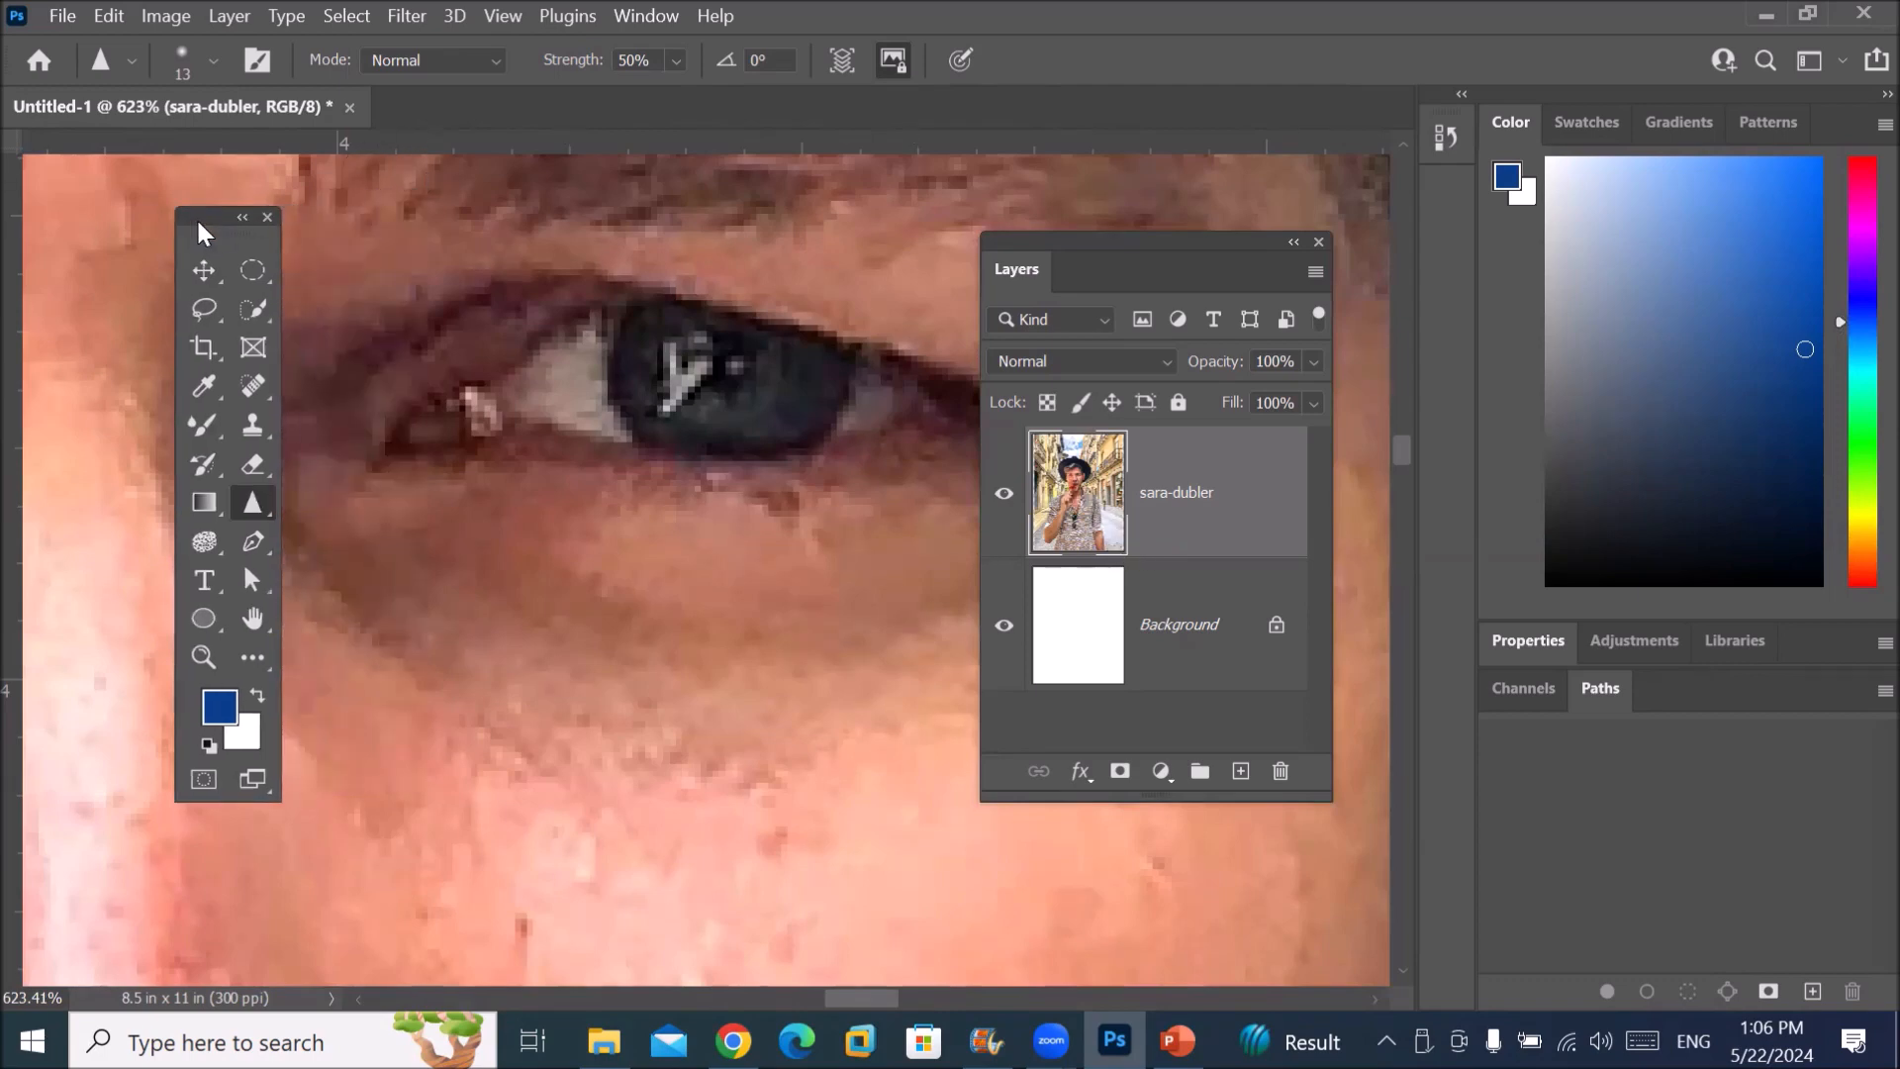
pyautogui.keyDown('alt'); pyautogui.scroll(2, 851, 307); pyautogui.keyUp('alt')
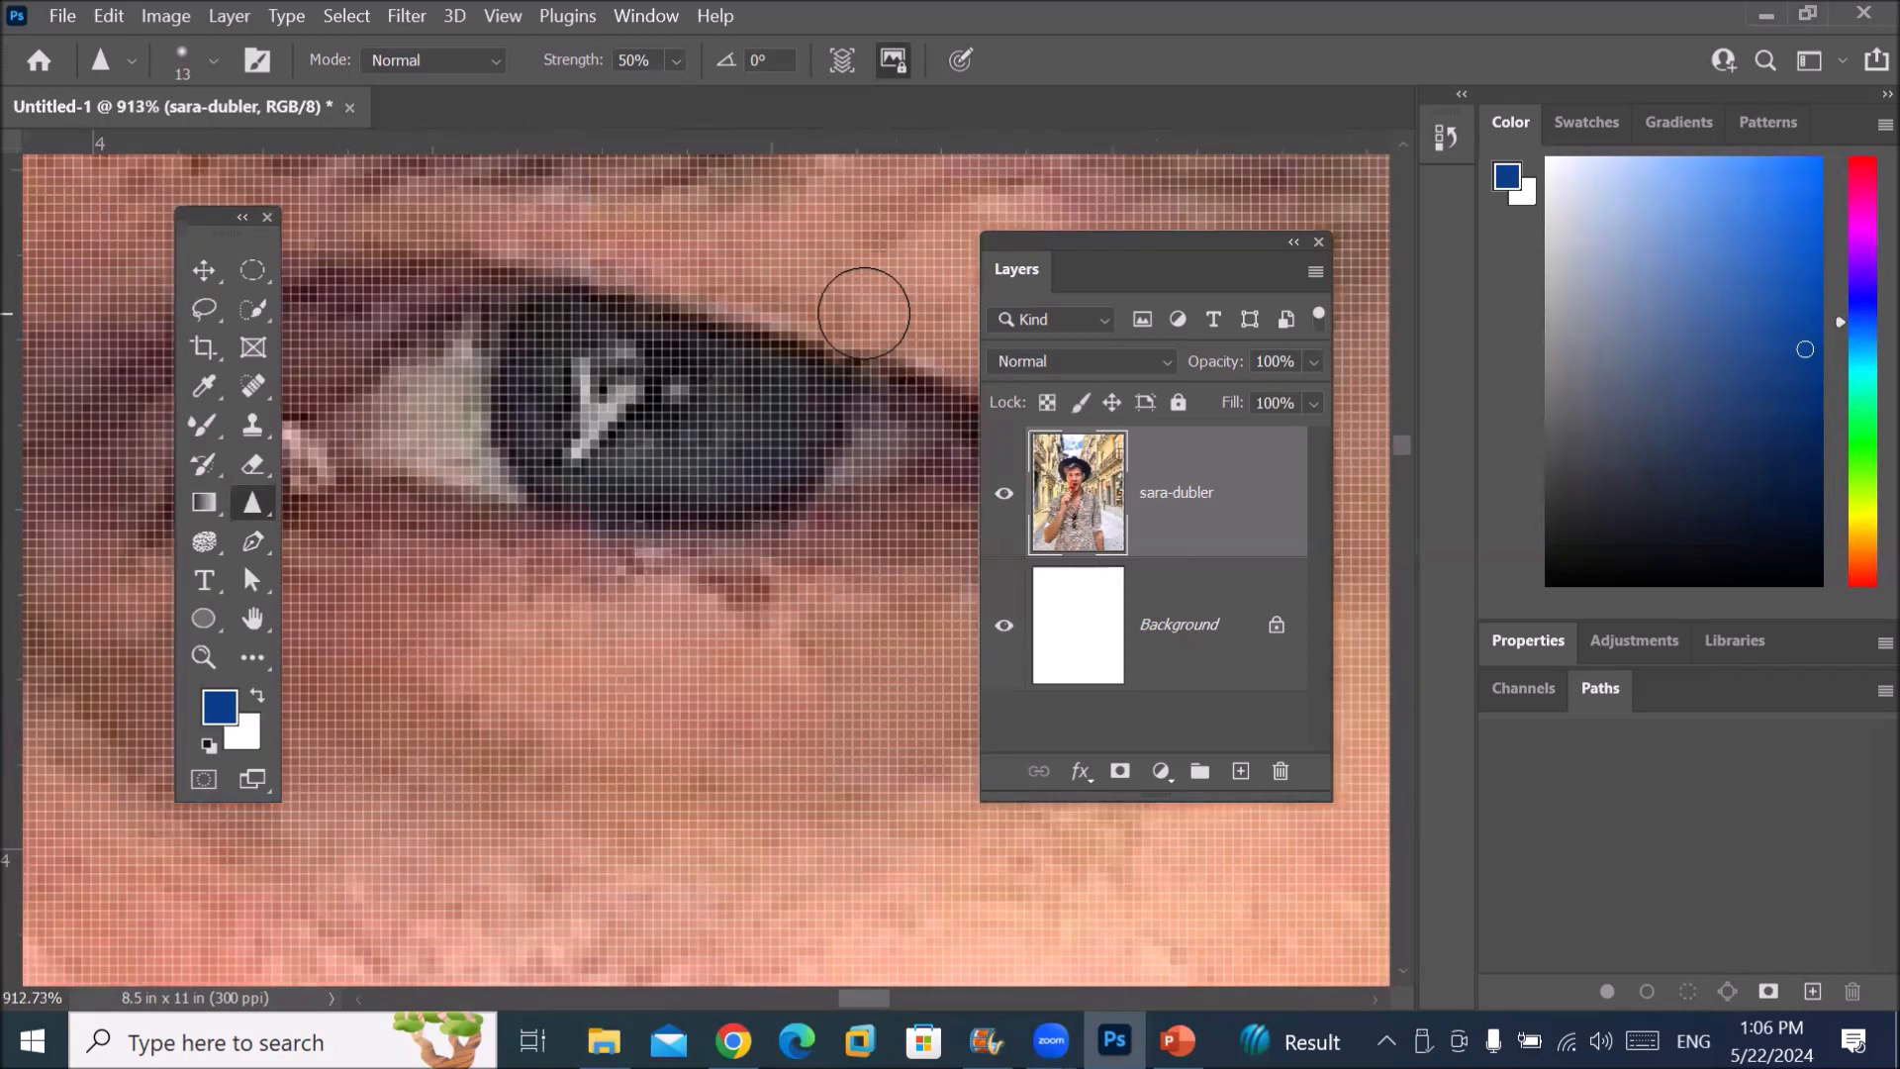
pyautogui.keyDown('alt'); pyautogui.scroll(1, 699, 425); pyautogui.keyUp('alt')
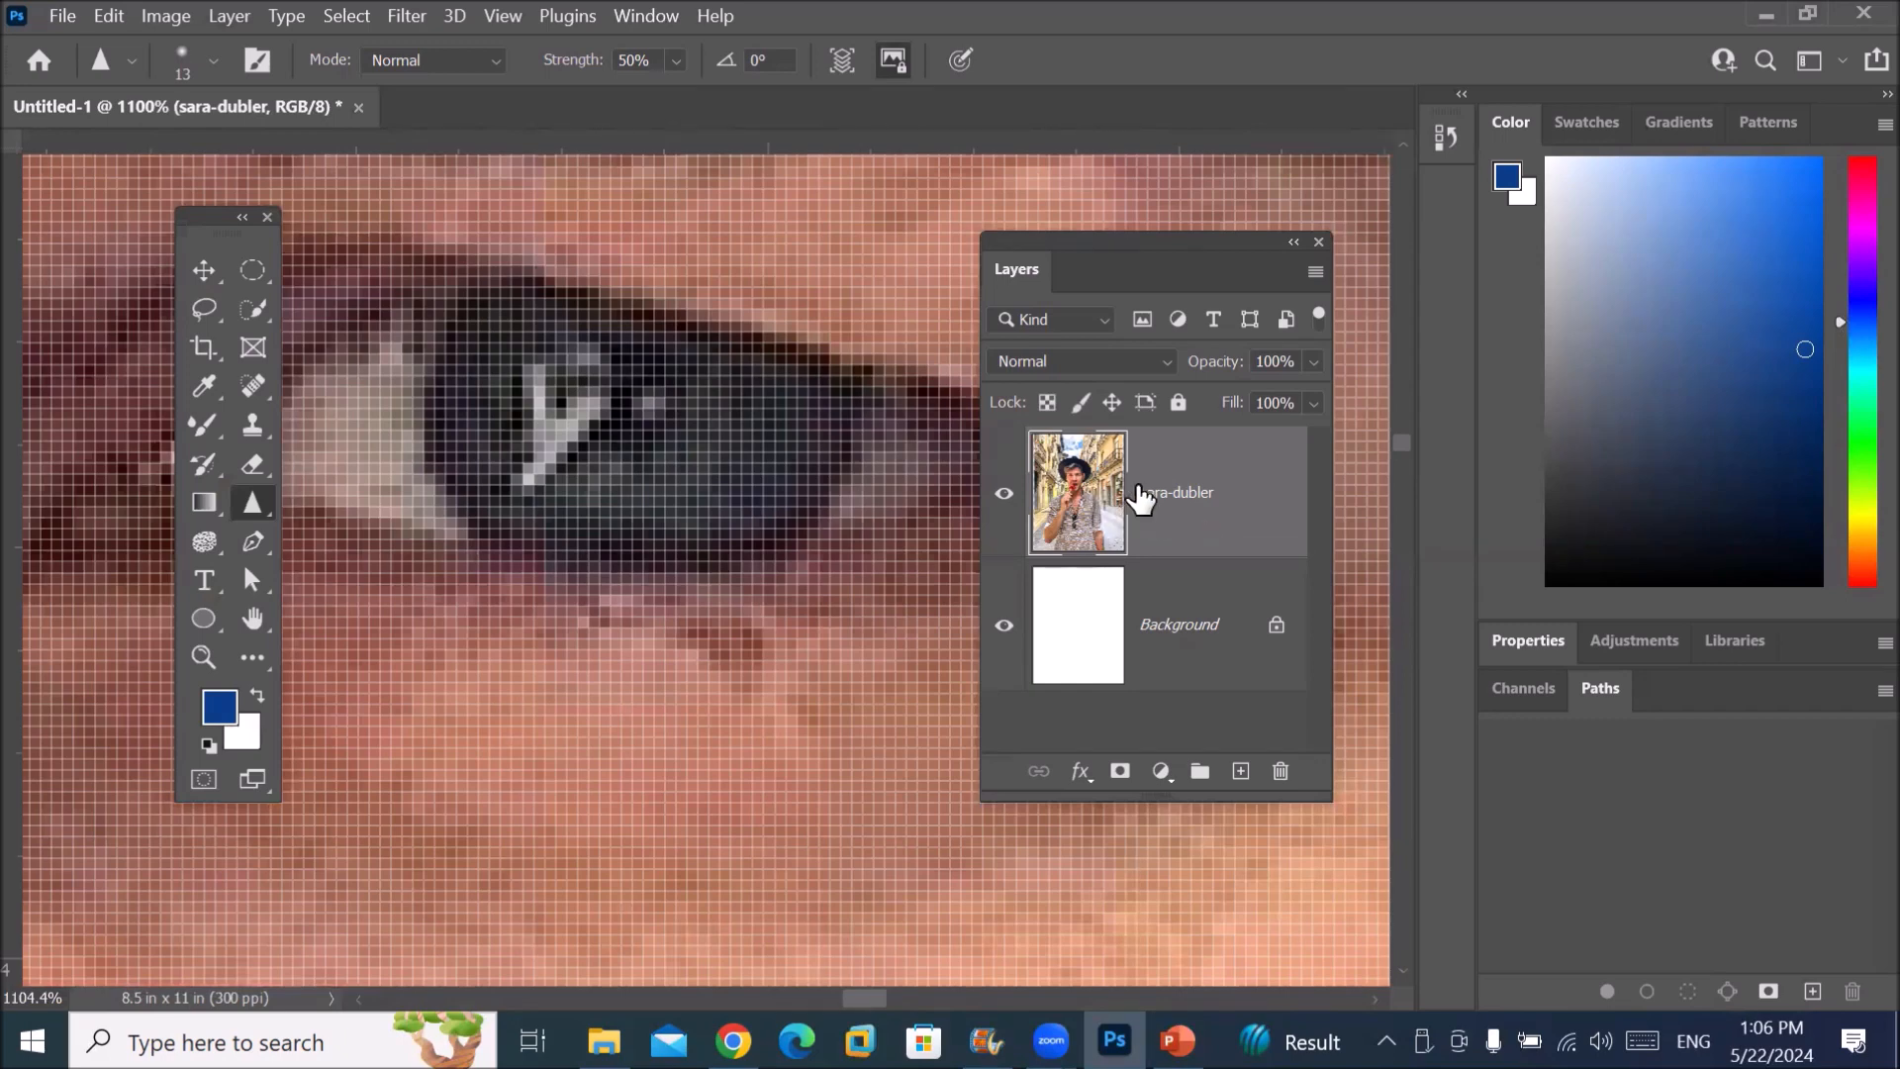
pyautogui.click(1241, 774)
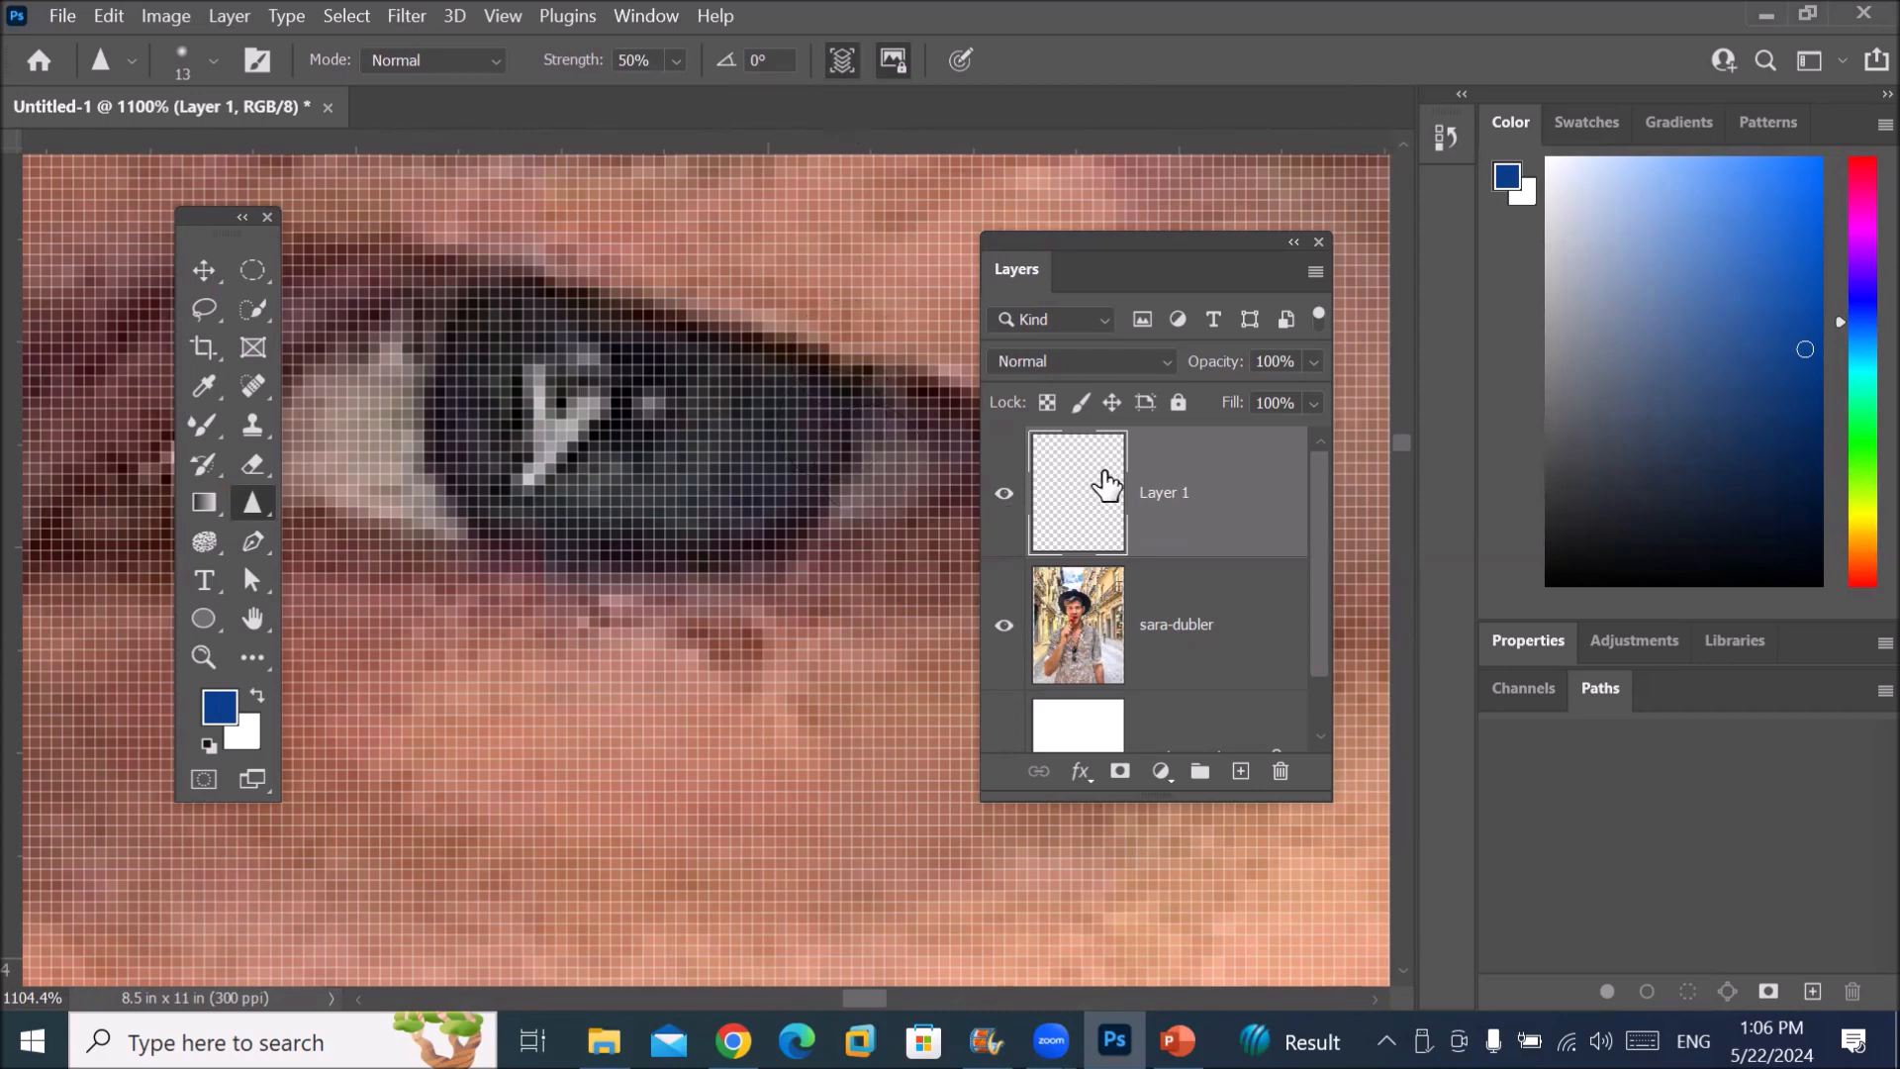
pyautogui.click(1085, 624)
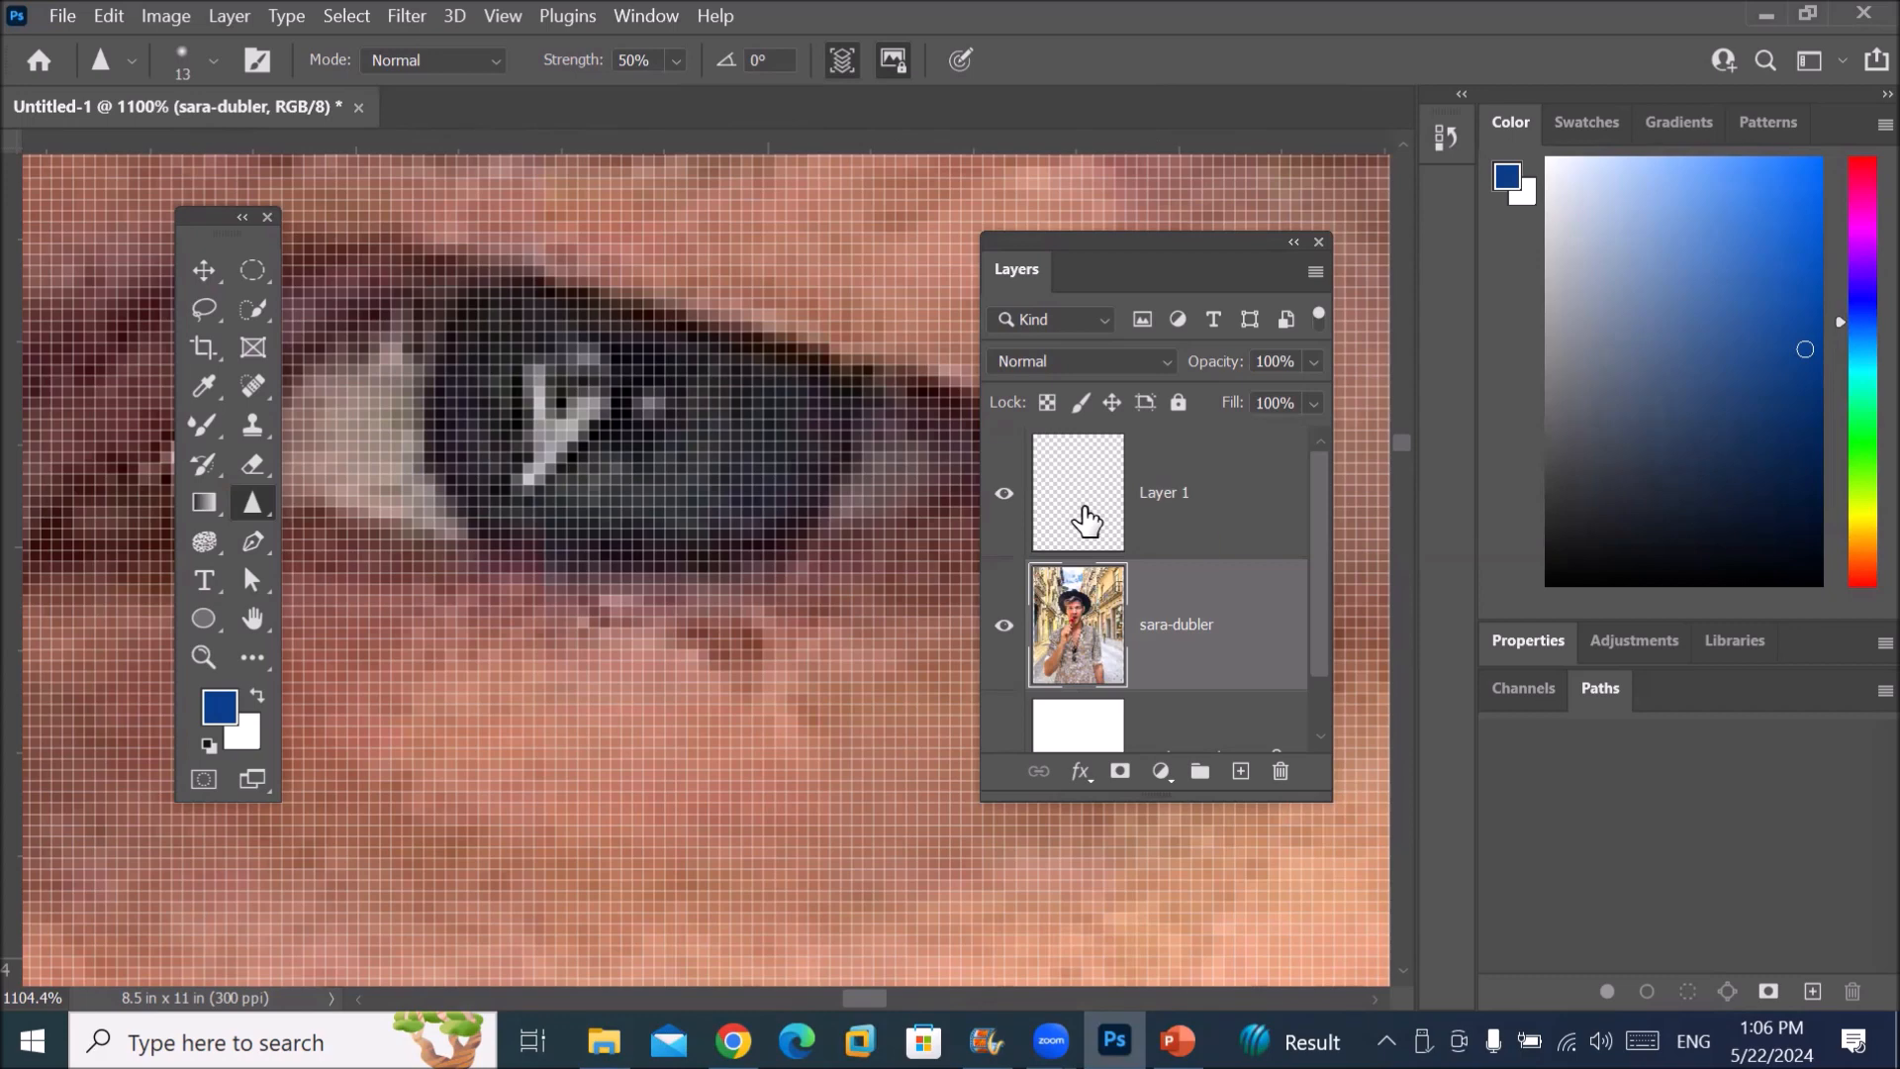
pyautogui.click(1086, 519)
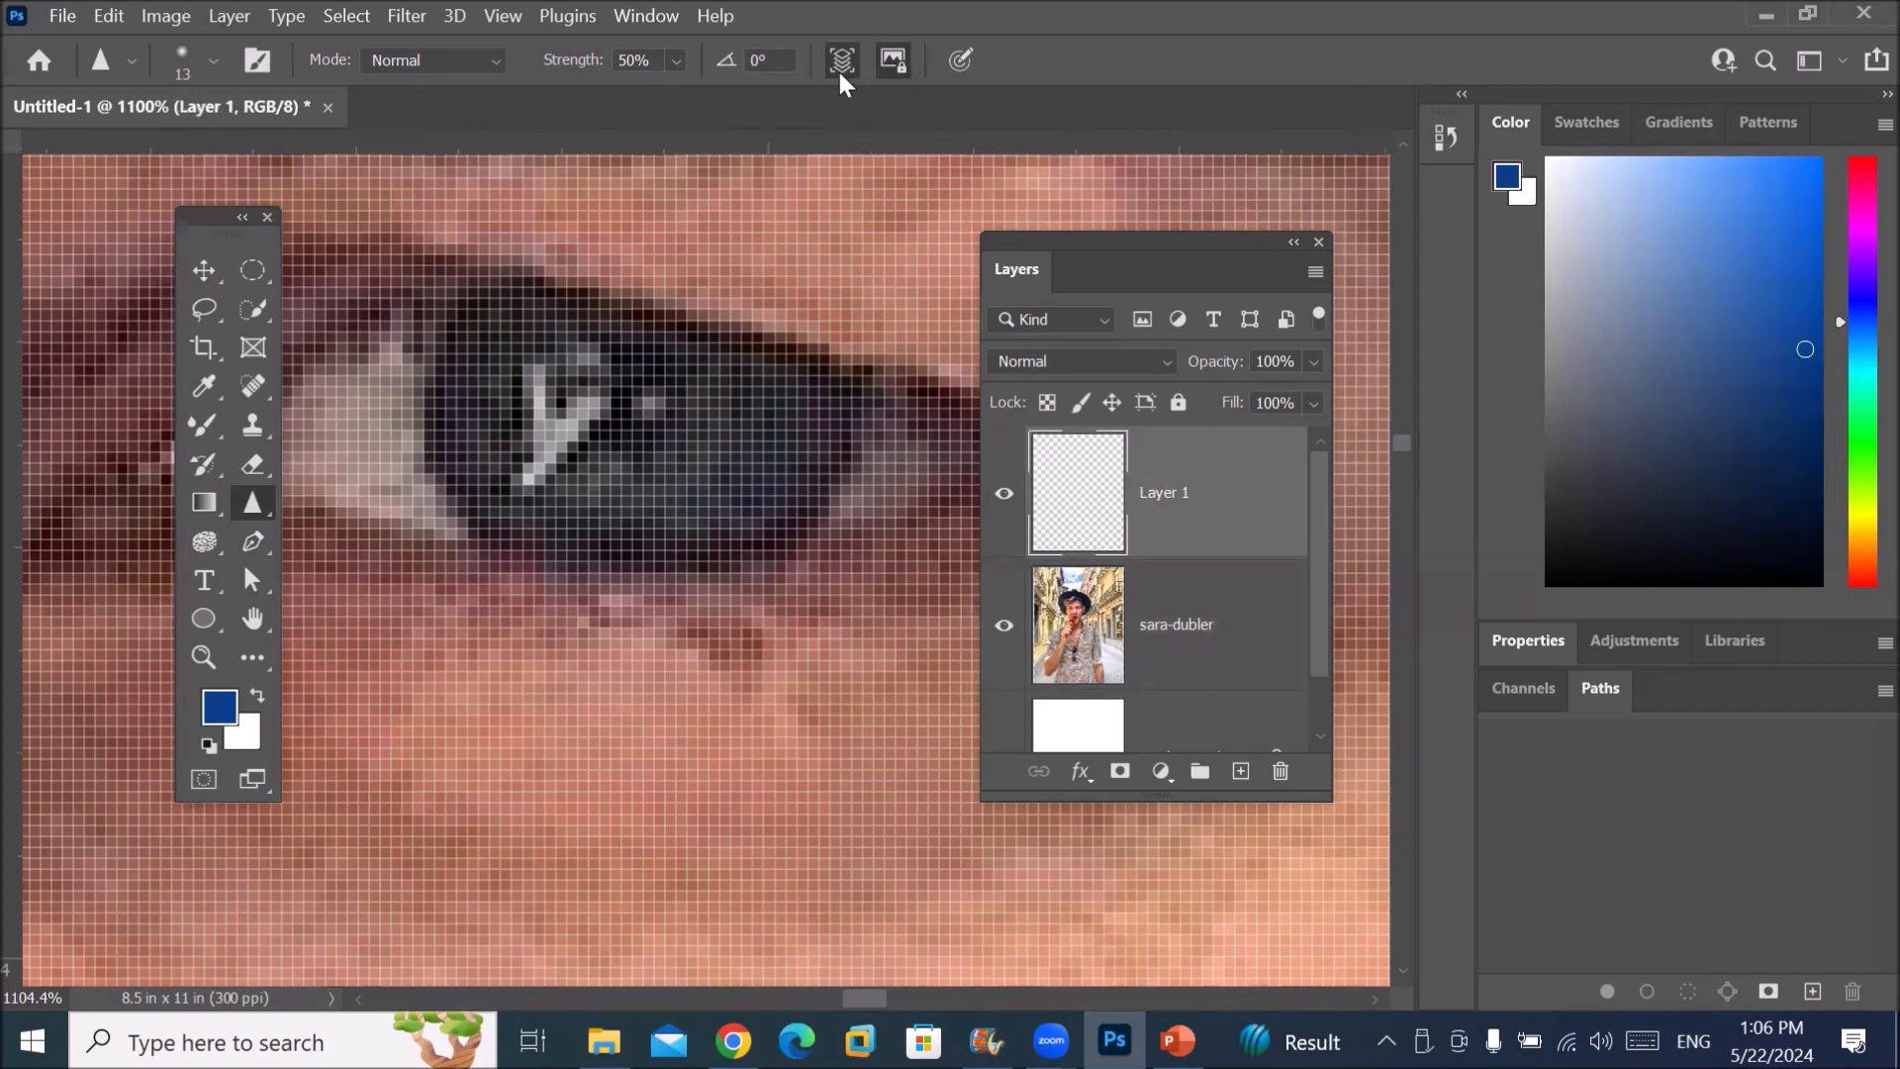
# Step: Set the Sharpen Tool's strength to 63% and sharpen the iris and highlights of the man's left eye on Layer 1
pyautogui.click(676, 61)
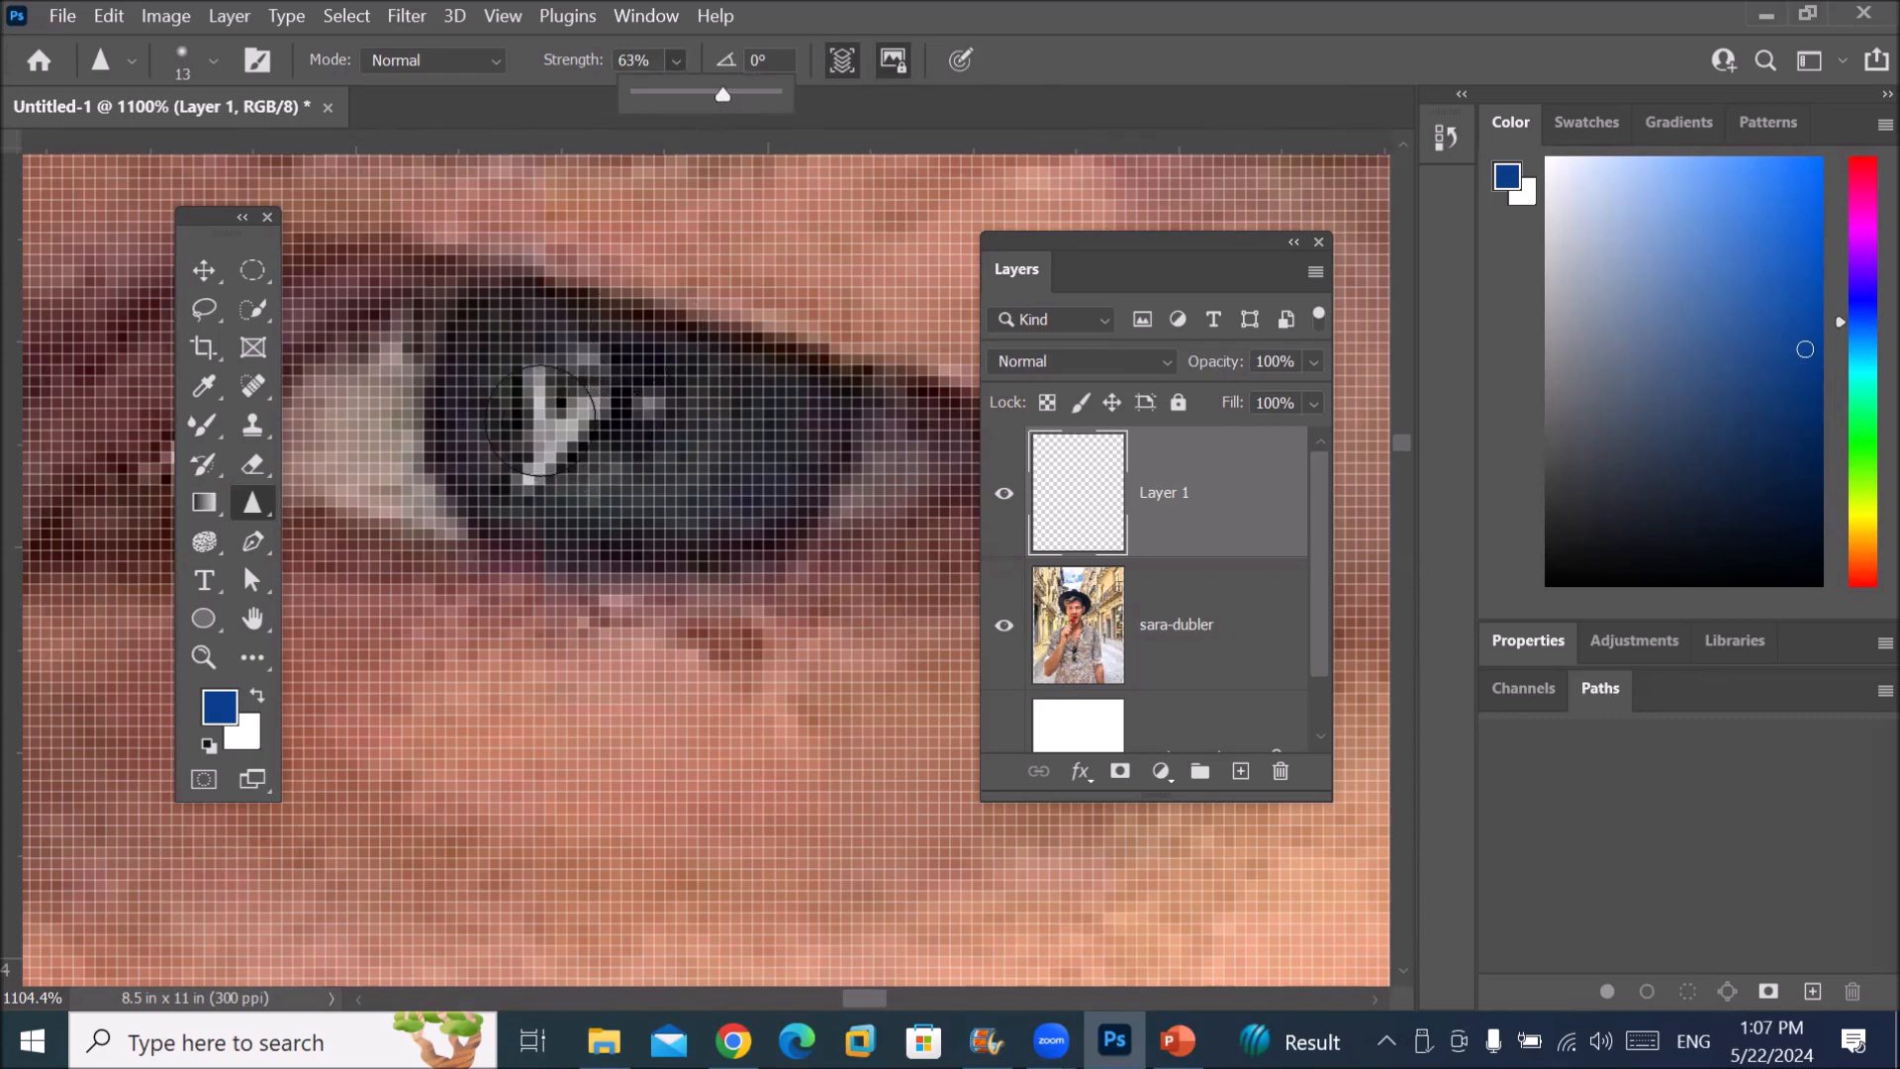
pyautogui.moveTo(698, 451)
pyautogui.mouseDown()
pyautogui.moveTo(549, 442)
pyautogui.moveTo(703, 415)
pyautogui.moveTo(580, 482)
pyautogui.moveTo(610, 391)
pyautogui.moveTo(642, 477)
pyautogui.moveTo(667, 396)
pyautogui.moveTo(470, 395)
pyautogui.moveTo(467, 421)
pyautogui.moveTo(383, 425)
pyautogui.moveTo(713, 475)
pyautogui.moveTo(781, 510)
pyautogui.moveTo(680, 482)
pyautogui.moveTo(693, 496)
pyautogui.moveTo(693, 452)
pyautogui.moveTo(648, 447)
pyautogui.mouseUp()
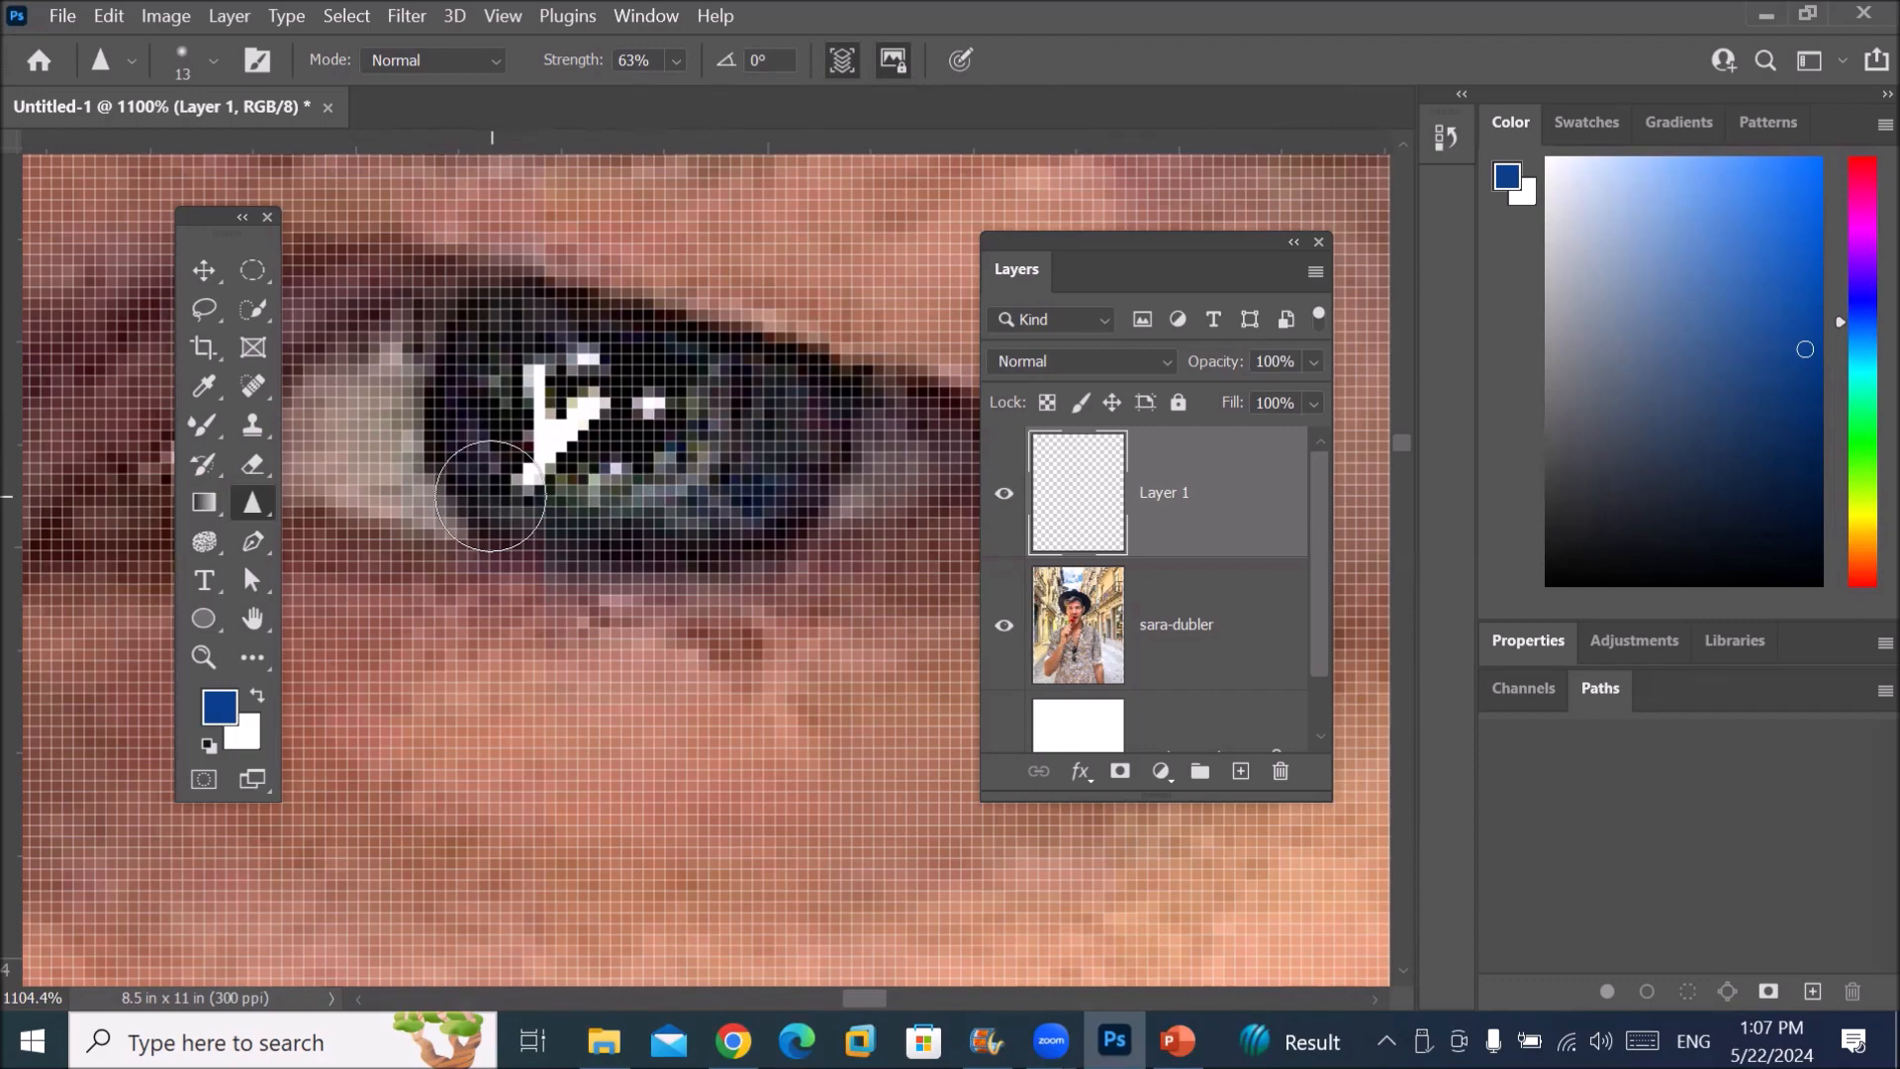
pyautogui.moveTo(527, 505); pyautogui.dragTo(685, 505)
pyautogui.moveTo(461, 475); pyautogui.dragTo(713, 466)
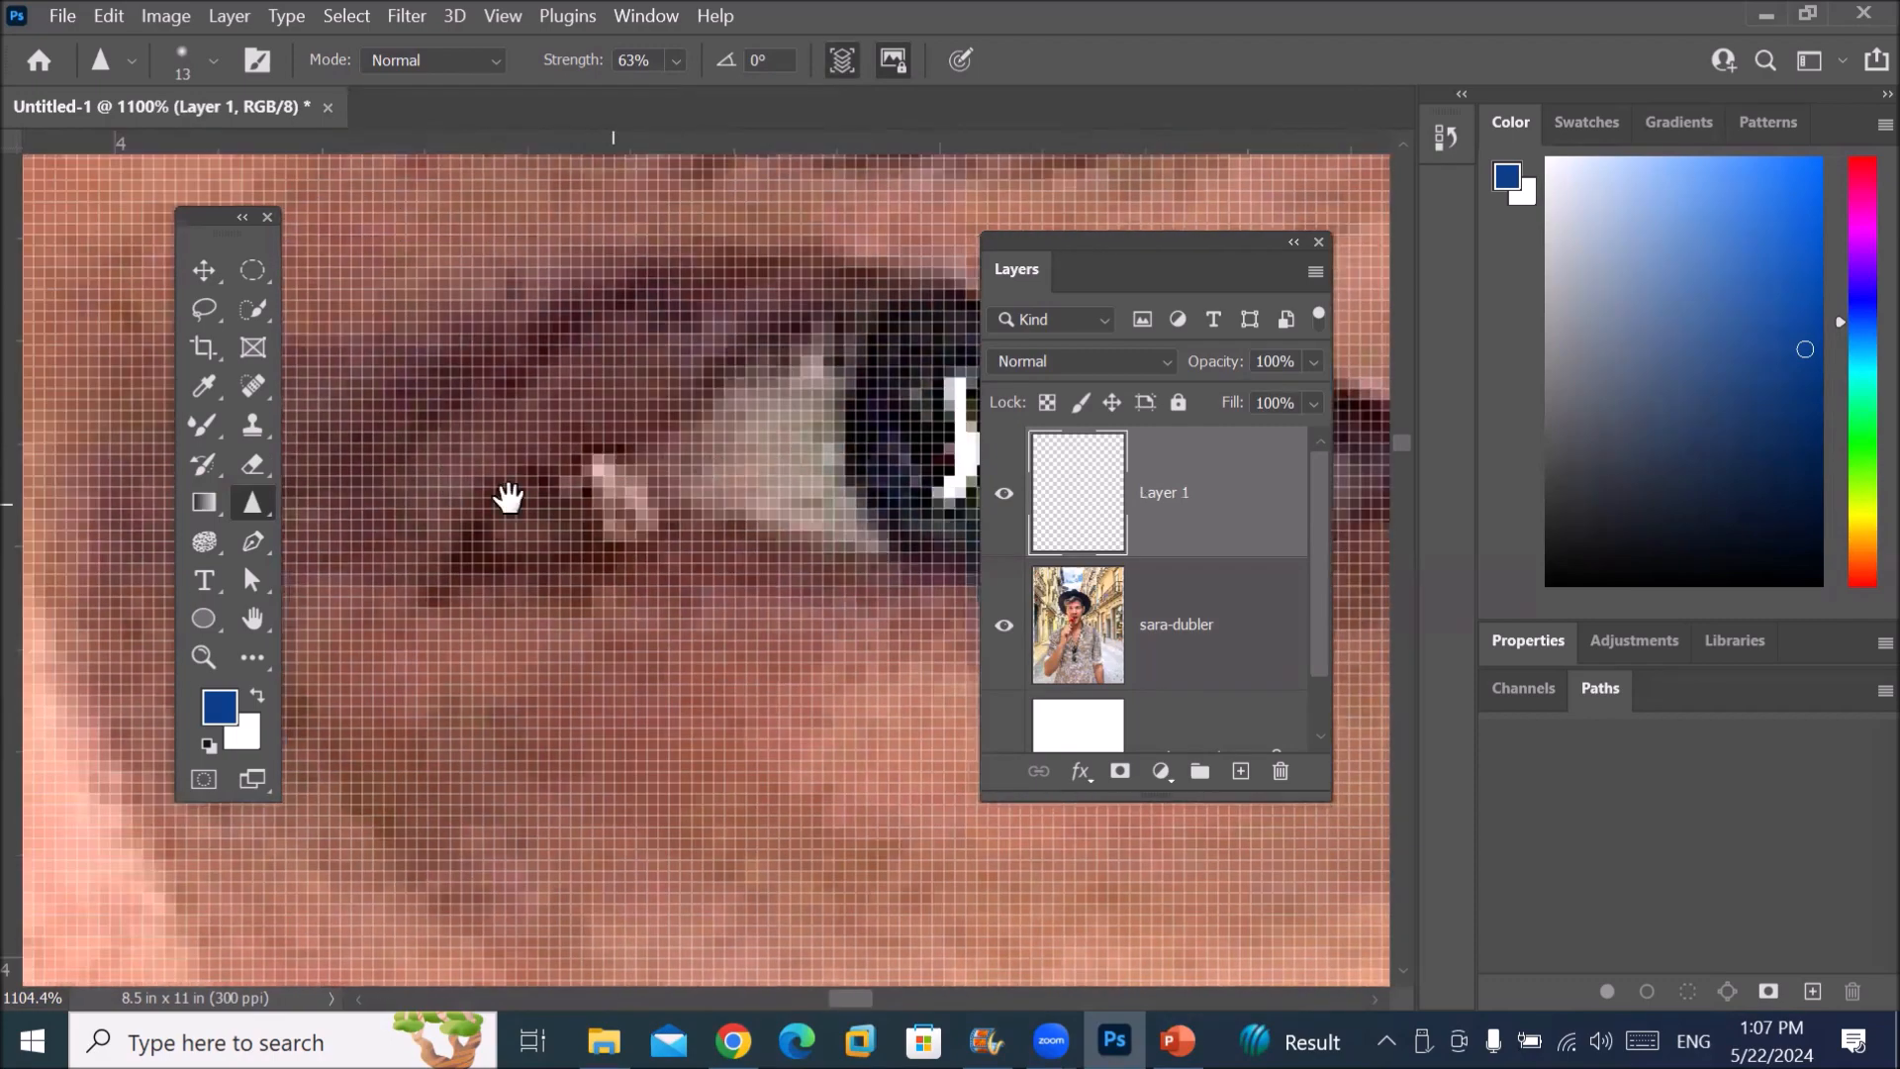
# Step: Sharpen the pupil, iris and highlights of the man's right eye on Layer 1
pyautogui.moveTo(402, 527); pyautogui.dragTo(527, 508)
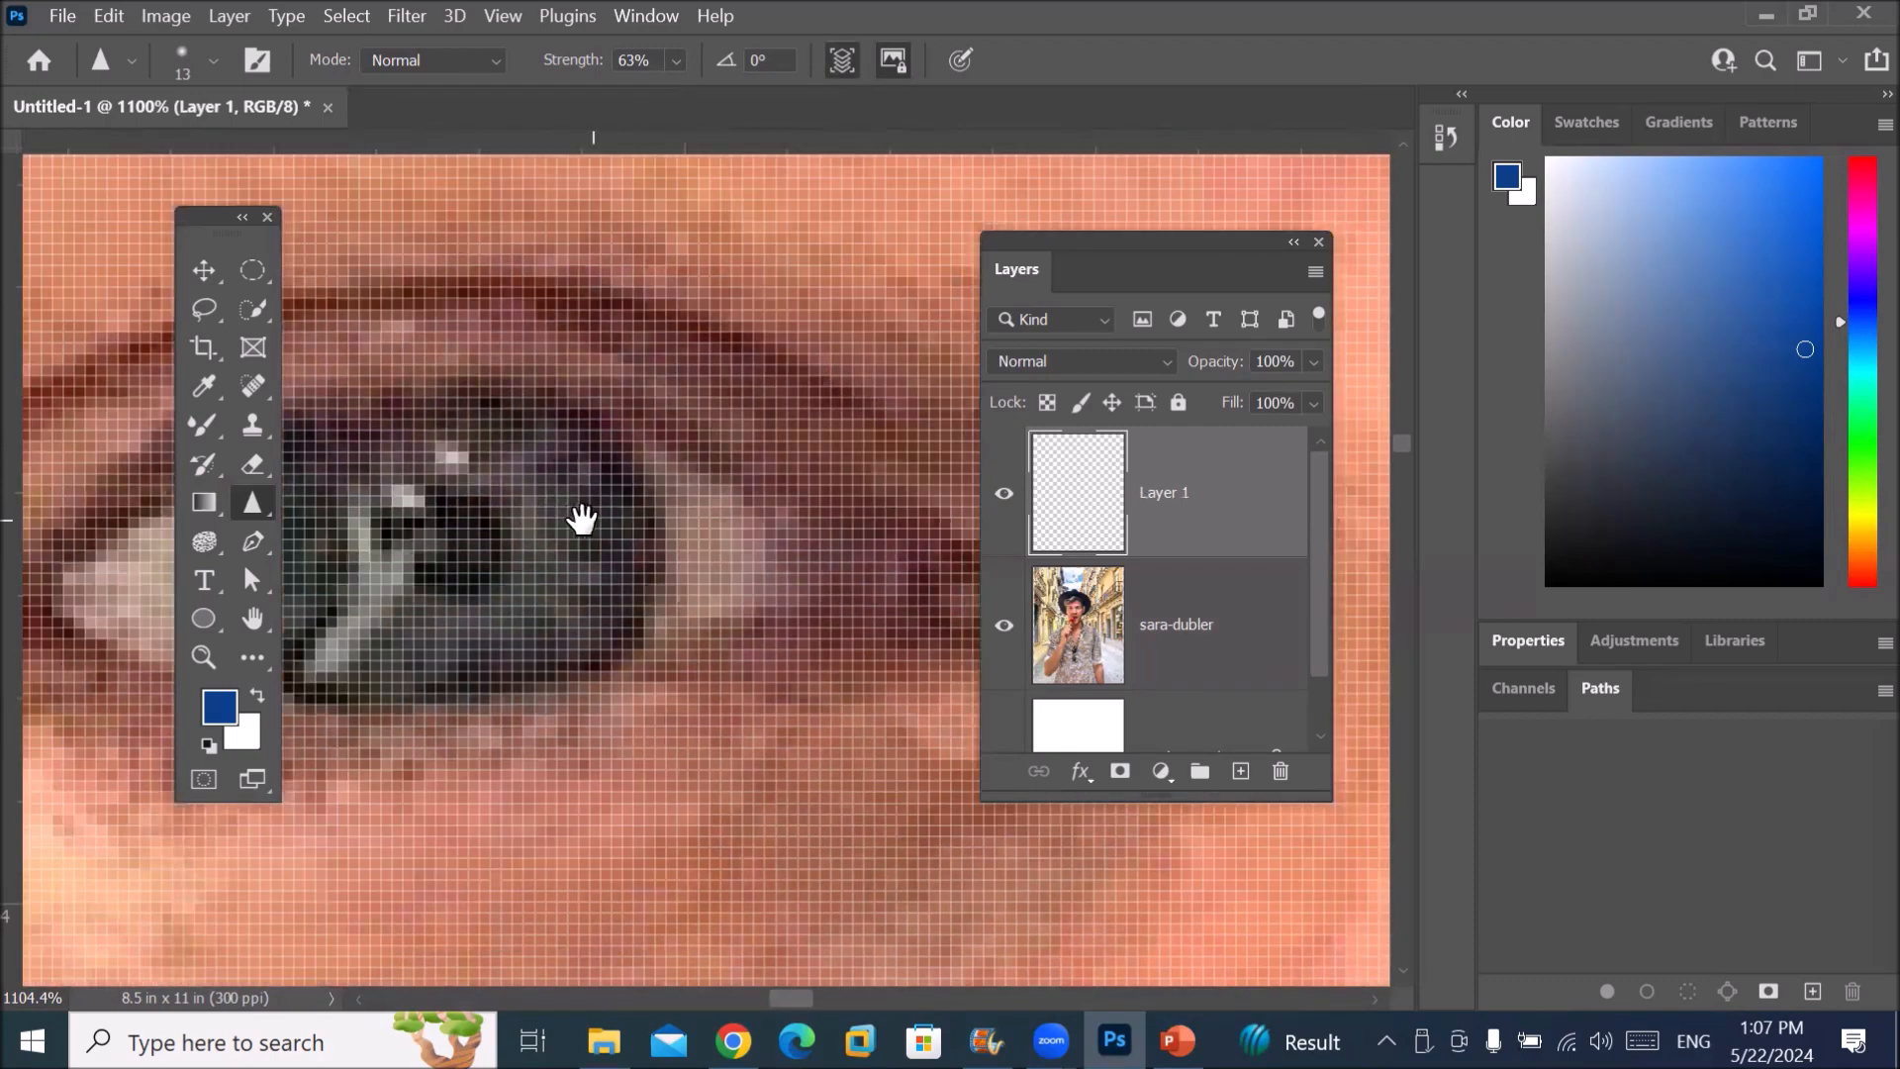
pyautogui.hscroll(-2, 644, 539)
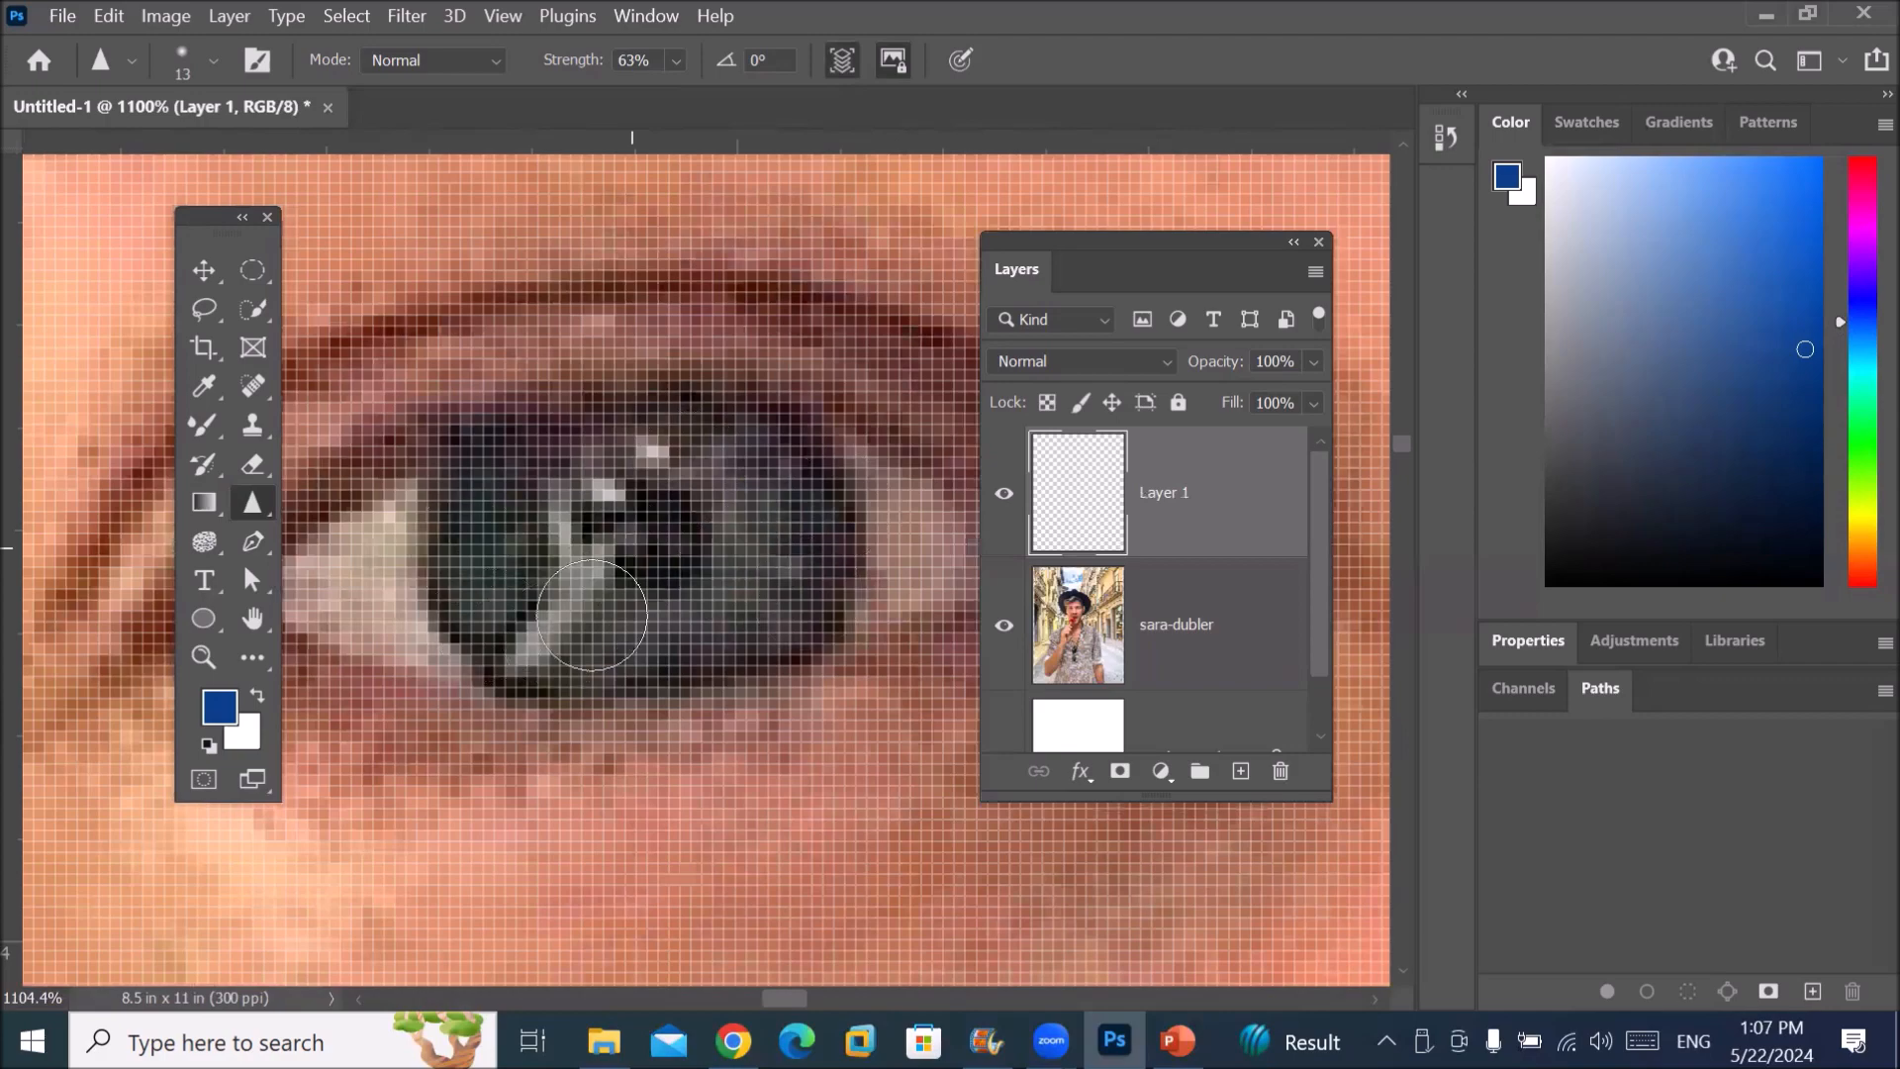
pyautogui.moveTo(540, 633); pyautogui.dragTo(574, 490)
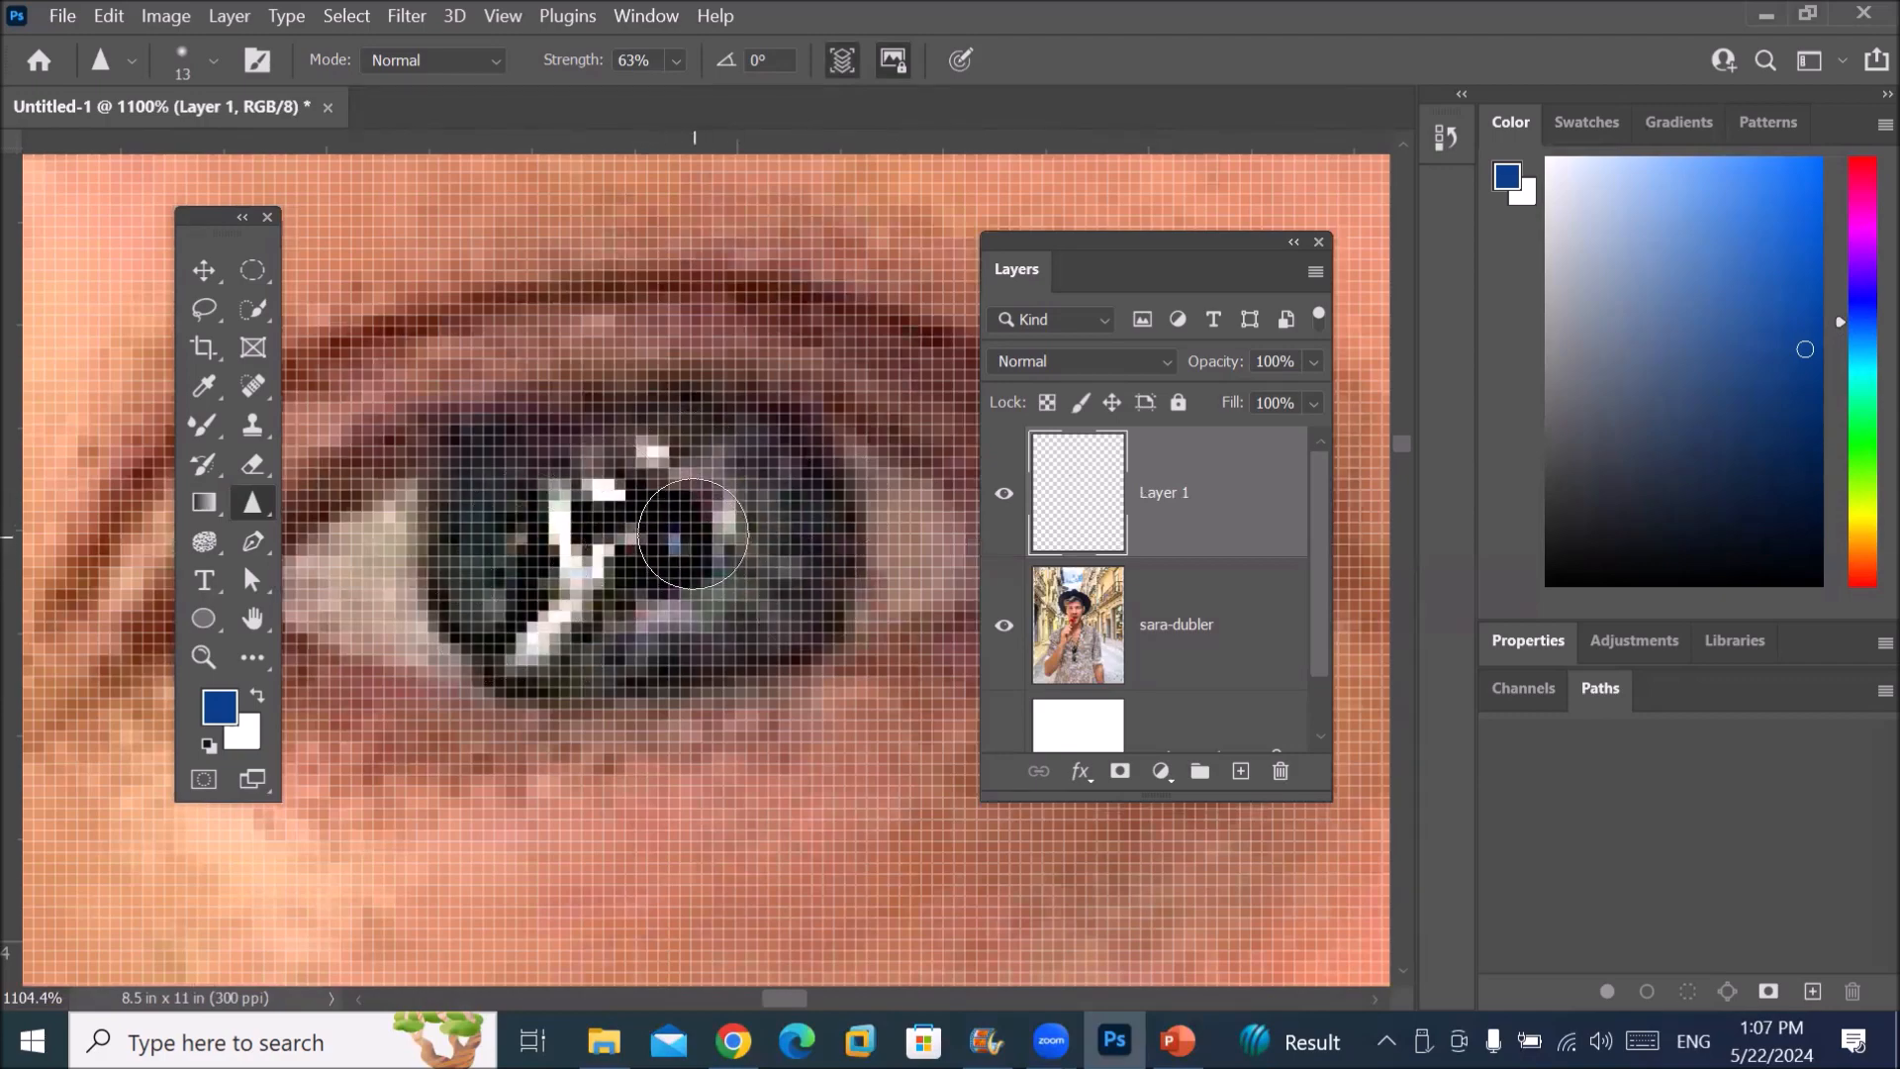
pyautogui.scroll(-1, 693, 523)
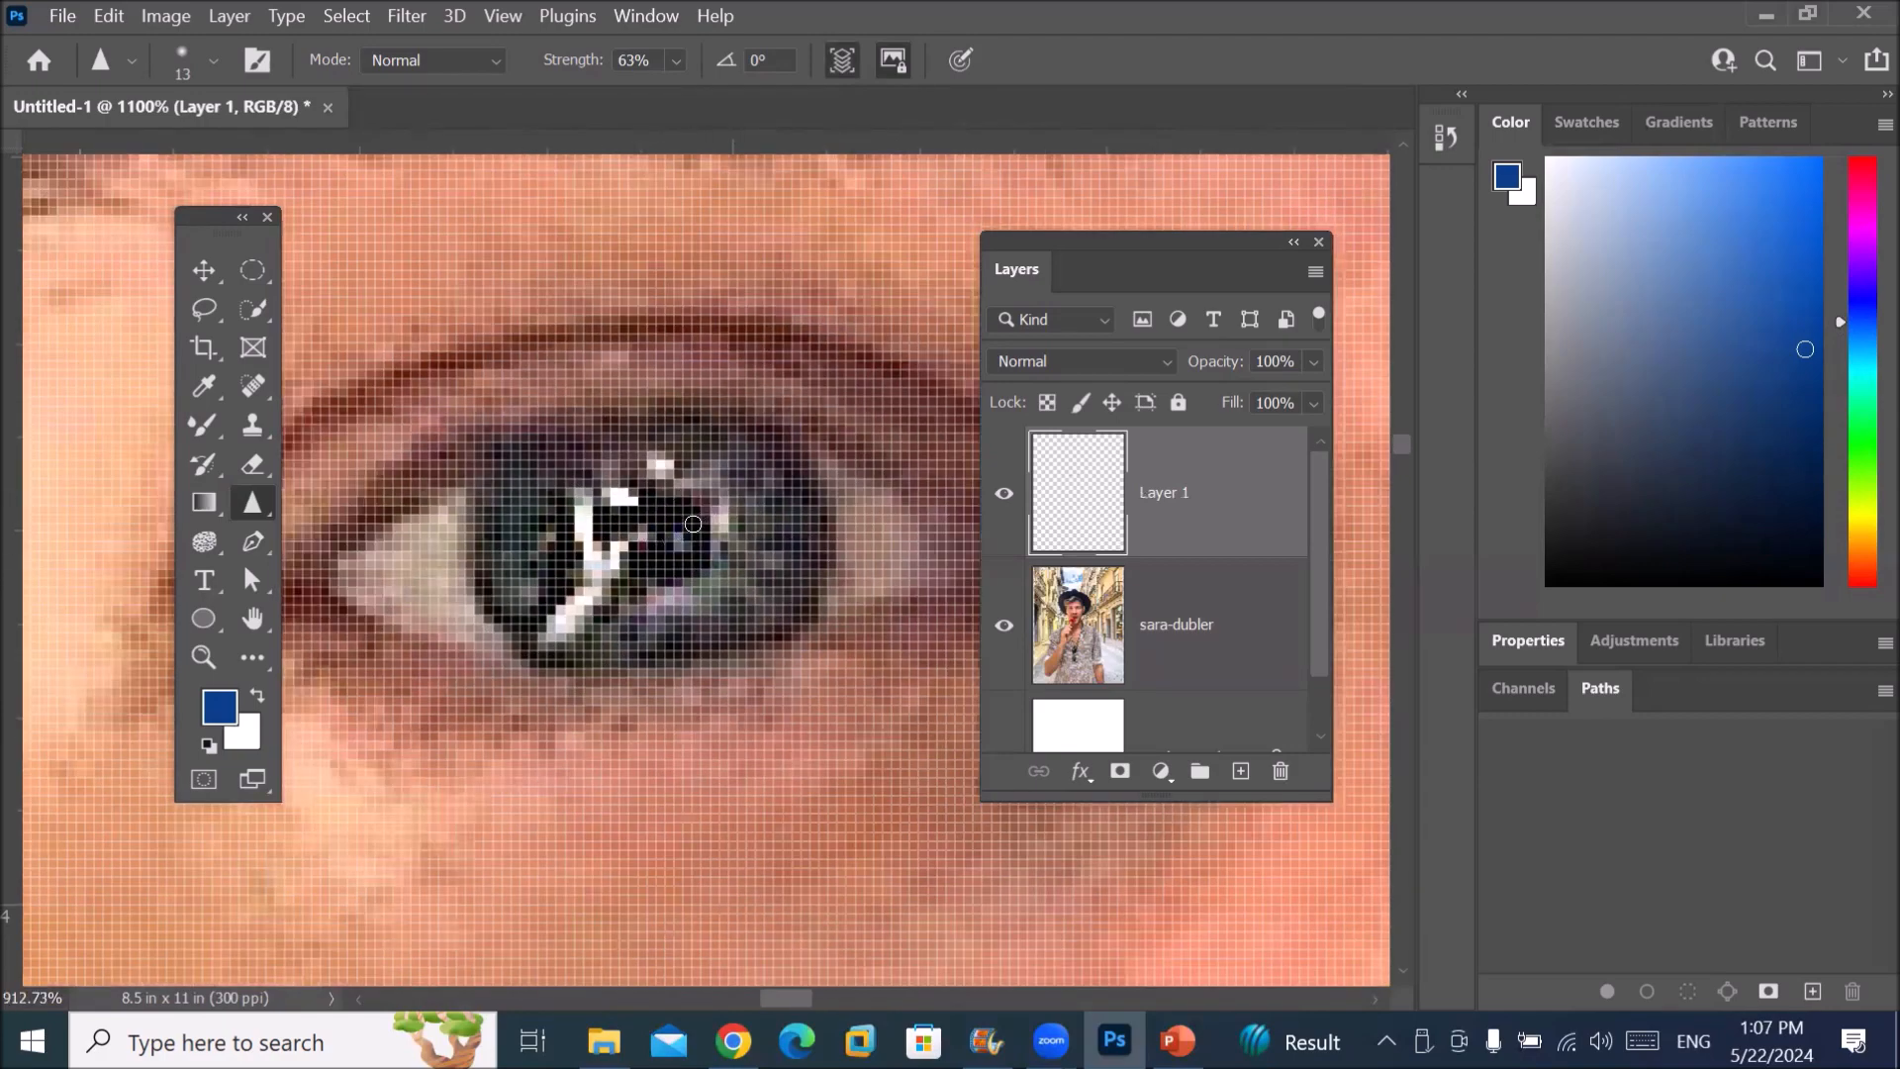
pyautogui.scroll(-6, 791, 646)
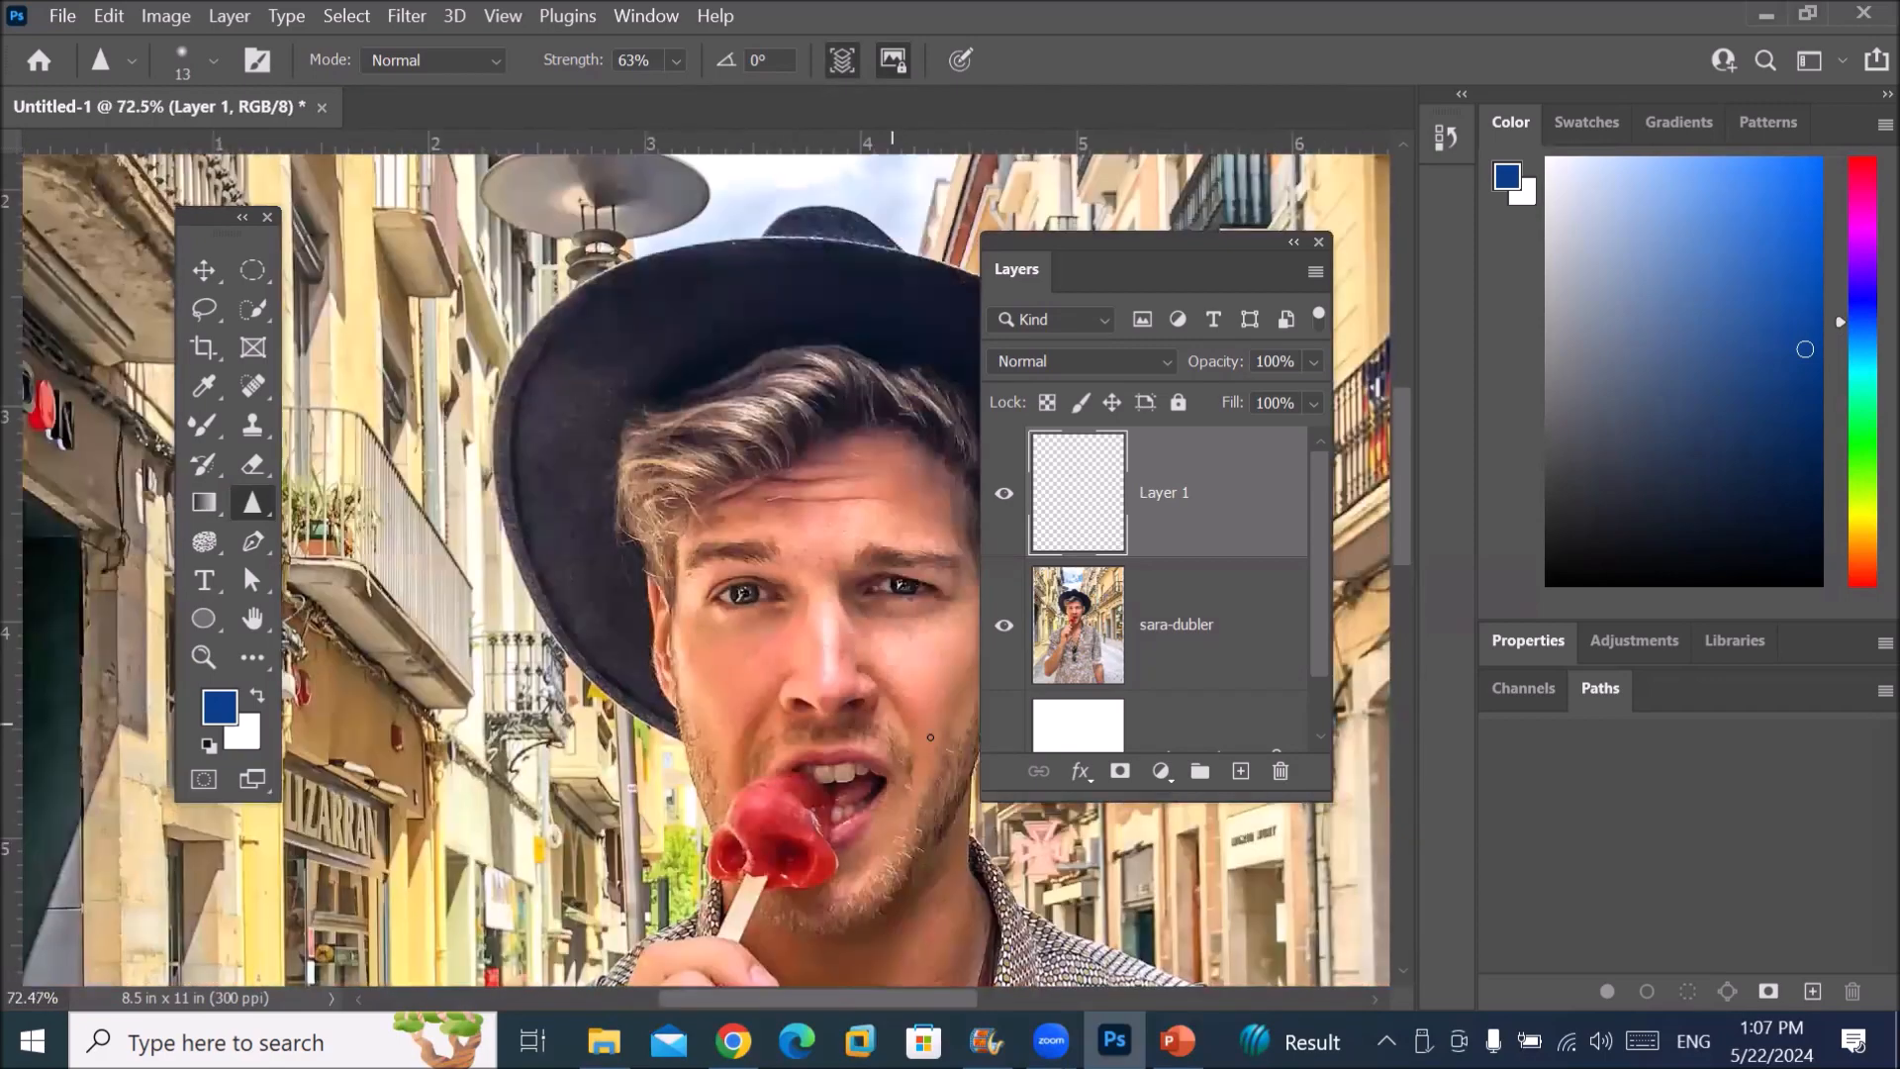
# Step: Enlarge the sharpening brush to 150 px and heavily sharpen the beard along the man's left jaw
pyautogui.moveTo(959, 763); pyautogui.dragTo(615, 594)
pyautogui.scroll(3, 762, 704)
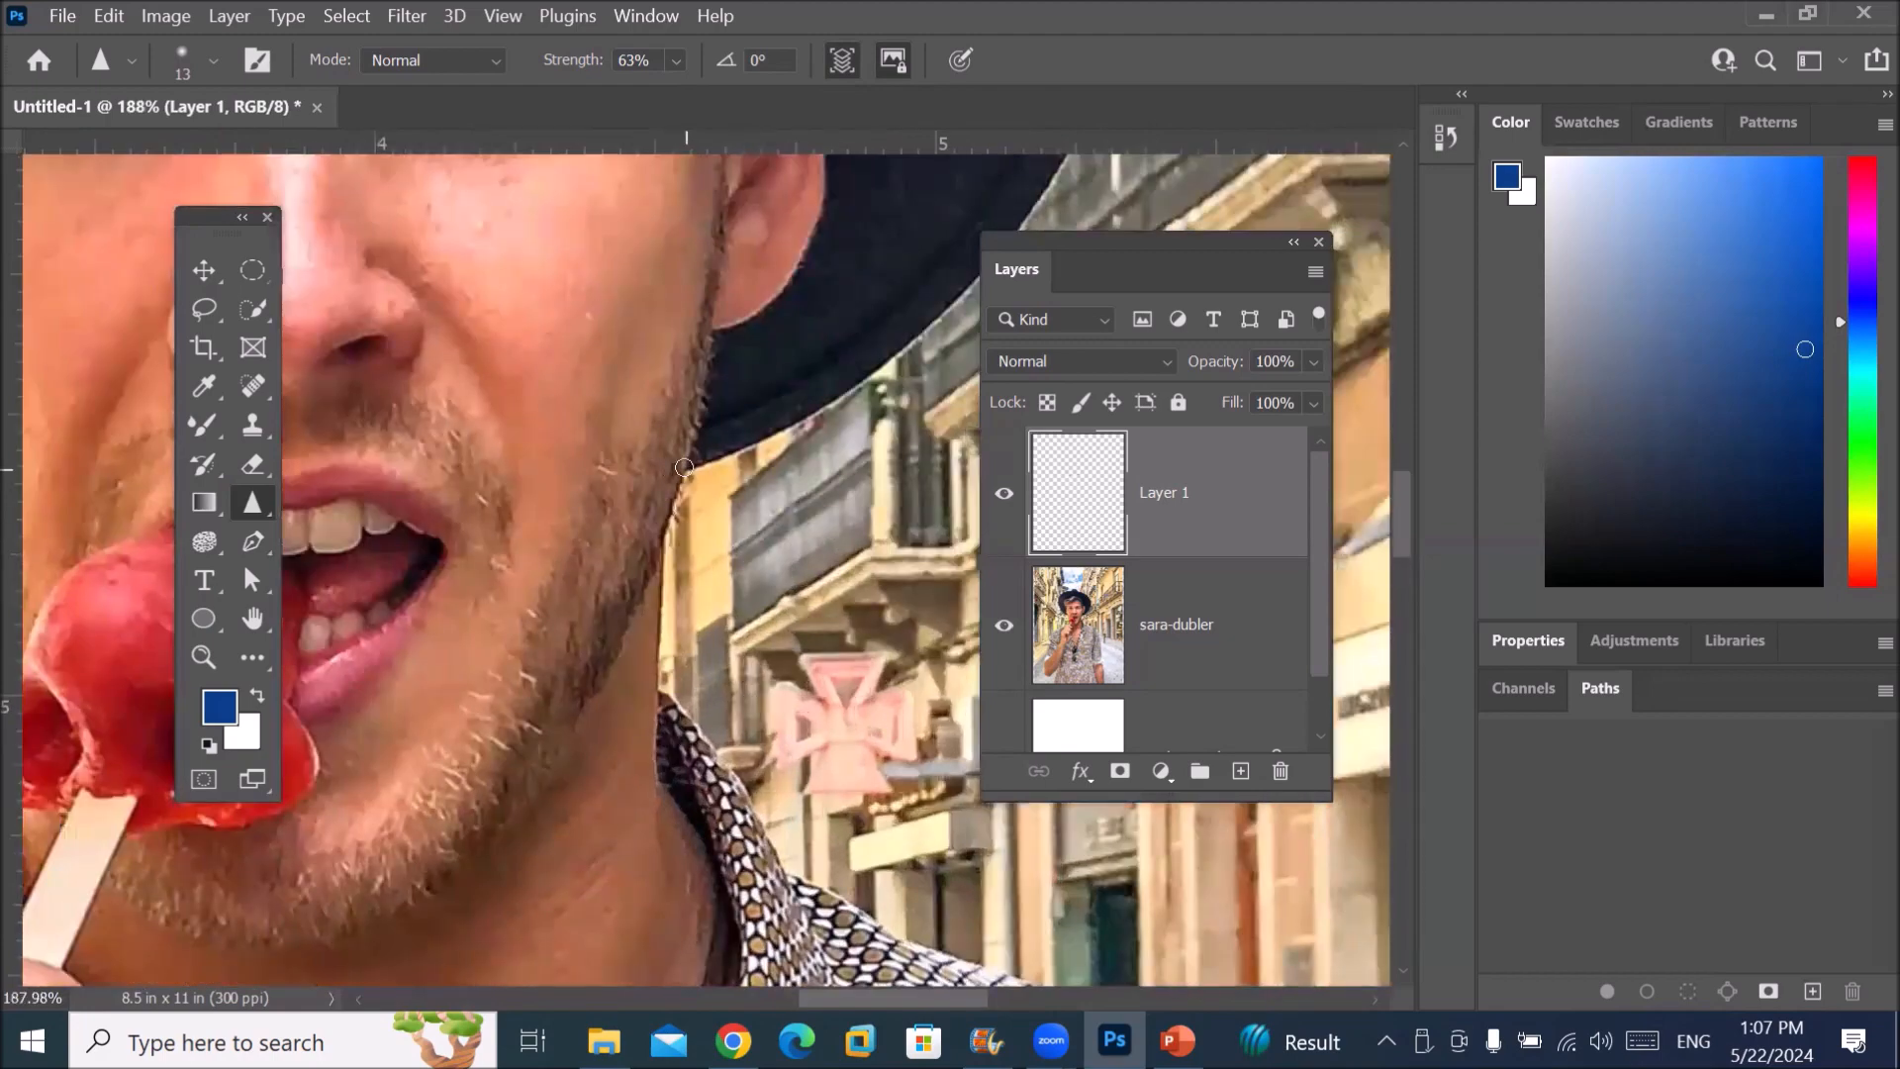
pyautogui.press(']')
pyautogui.press(']')
pyautogui.press(']')
pyautogui.press(']')
pyautogui.press(']')
pyautogui.press(']')
pyautogui.press(']')
pyautogui.press(']')
pyautogui.press(']')
pyautogui.press(']')
pyautogui.press(']')
pyautogui.press(']')
pyautogui.press(']')
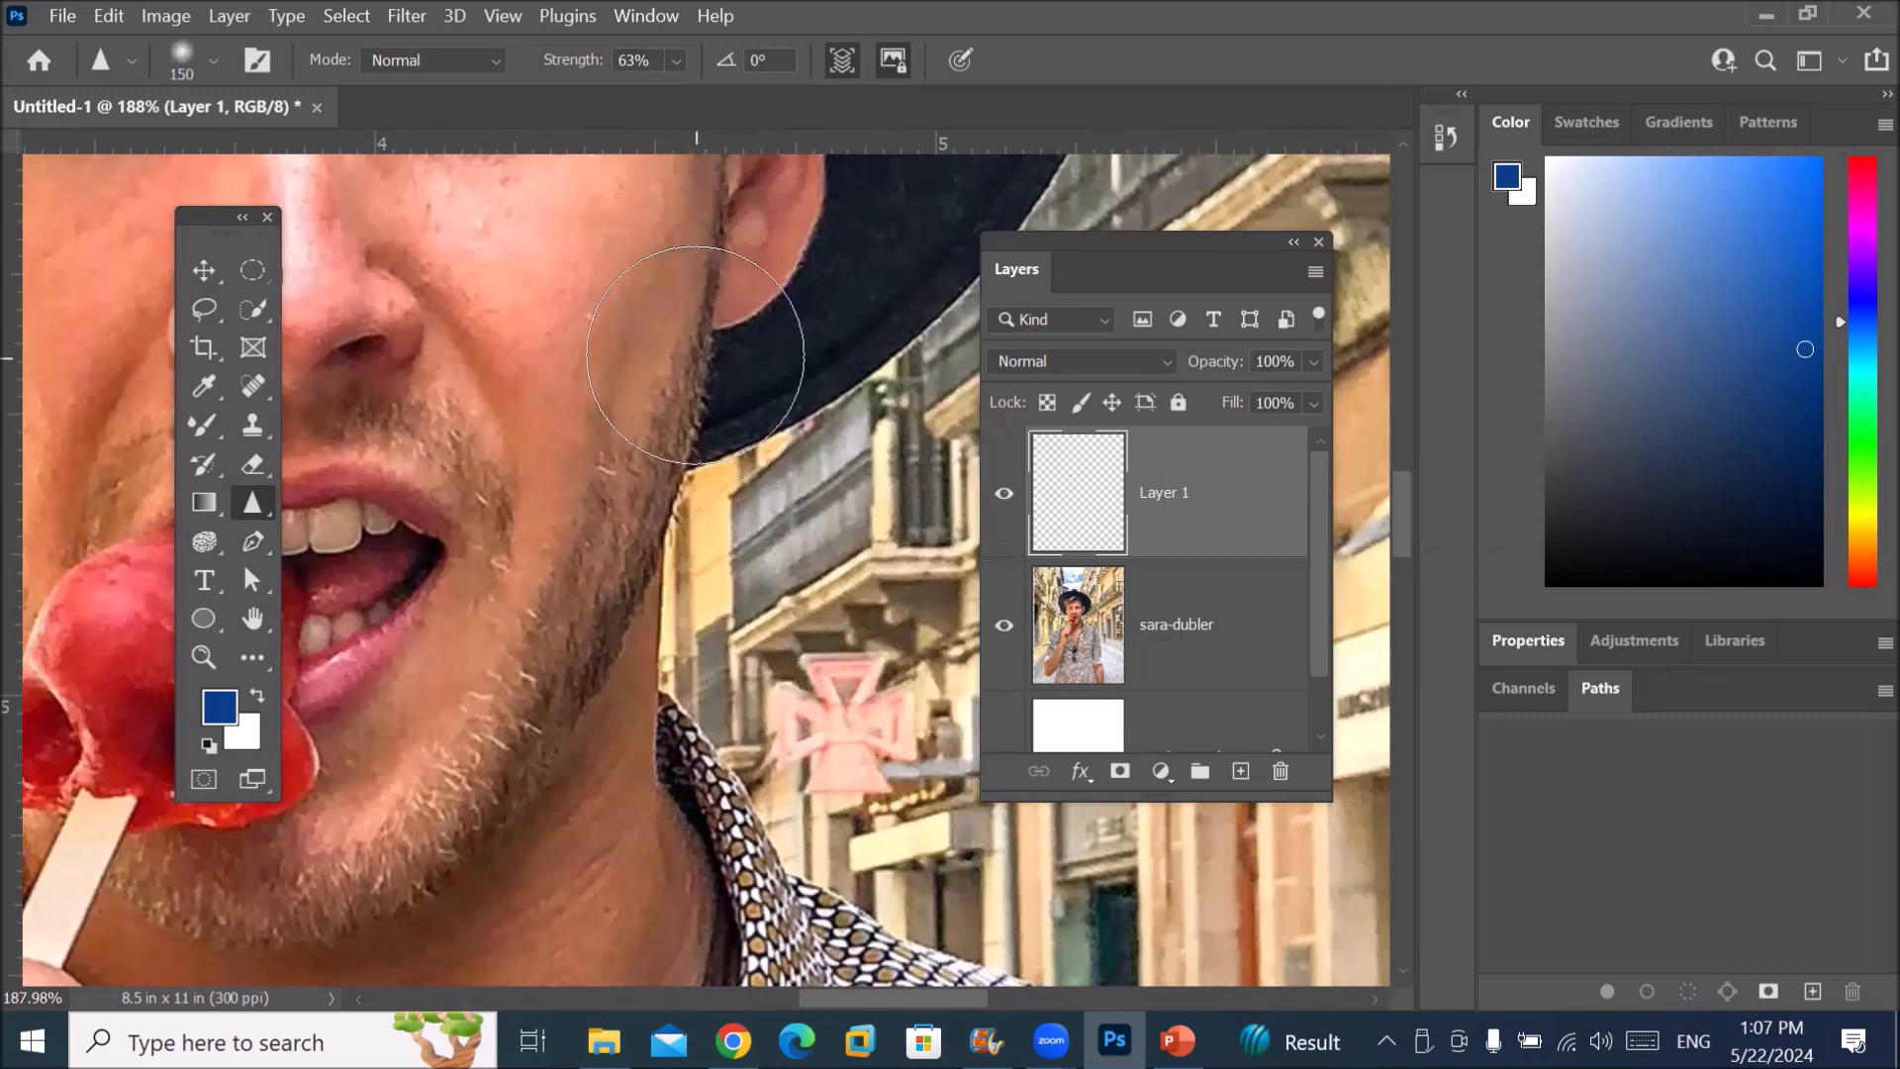
pyautogui.moveTo(501, 763); pyautogui.dragTo(648, 362)
pyautogui.moveTo(428, 853)
pyautogui.mouseDown()
pyautogui.moveTo(693, 396)
pyautogui.moveTo(594, 732)
pyautogui.moveTo(738, 303)
pyautogui.moveTo(342, 884)
pyautogui.moveTo(723, 336)
pyautogui.moveTo(752, 326)
pyautogui.moveTo(732, 327)
pyautogui.moveTo(428, 866)
pyautogui.moveTo(594, 643)
pyautogui.moveTo(742, 336)
pyautogui.moveTo(683, 399)
pyautogui.moveTo(737, 396)
pyautogui.moveTo(593, 703)
pyautogui.moveTo(425, 861)
pyautogui.moveTo(513, 706)
pyautogui.moveTo(594, 643)
pyautogui.moveTo(535, 811)
pyautogui.moveTo(597, 963)
pyautogui.mouseUp()
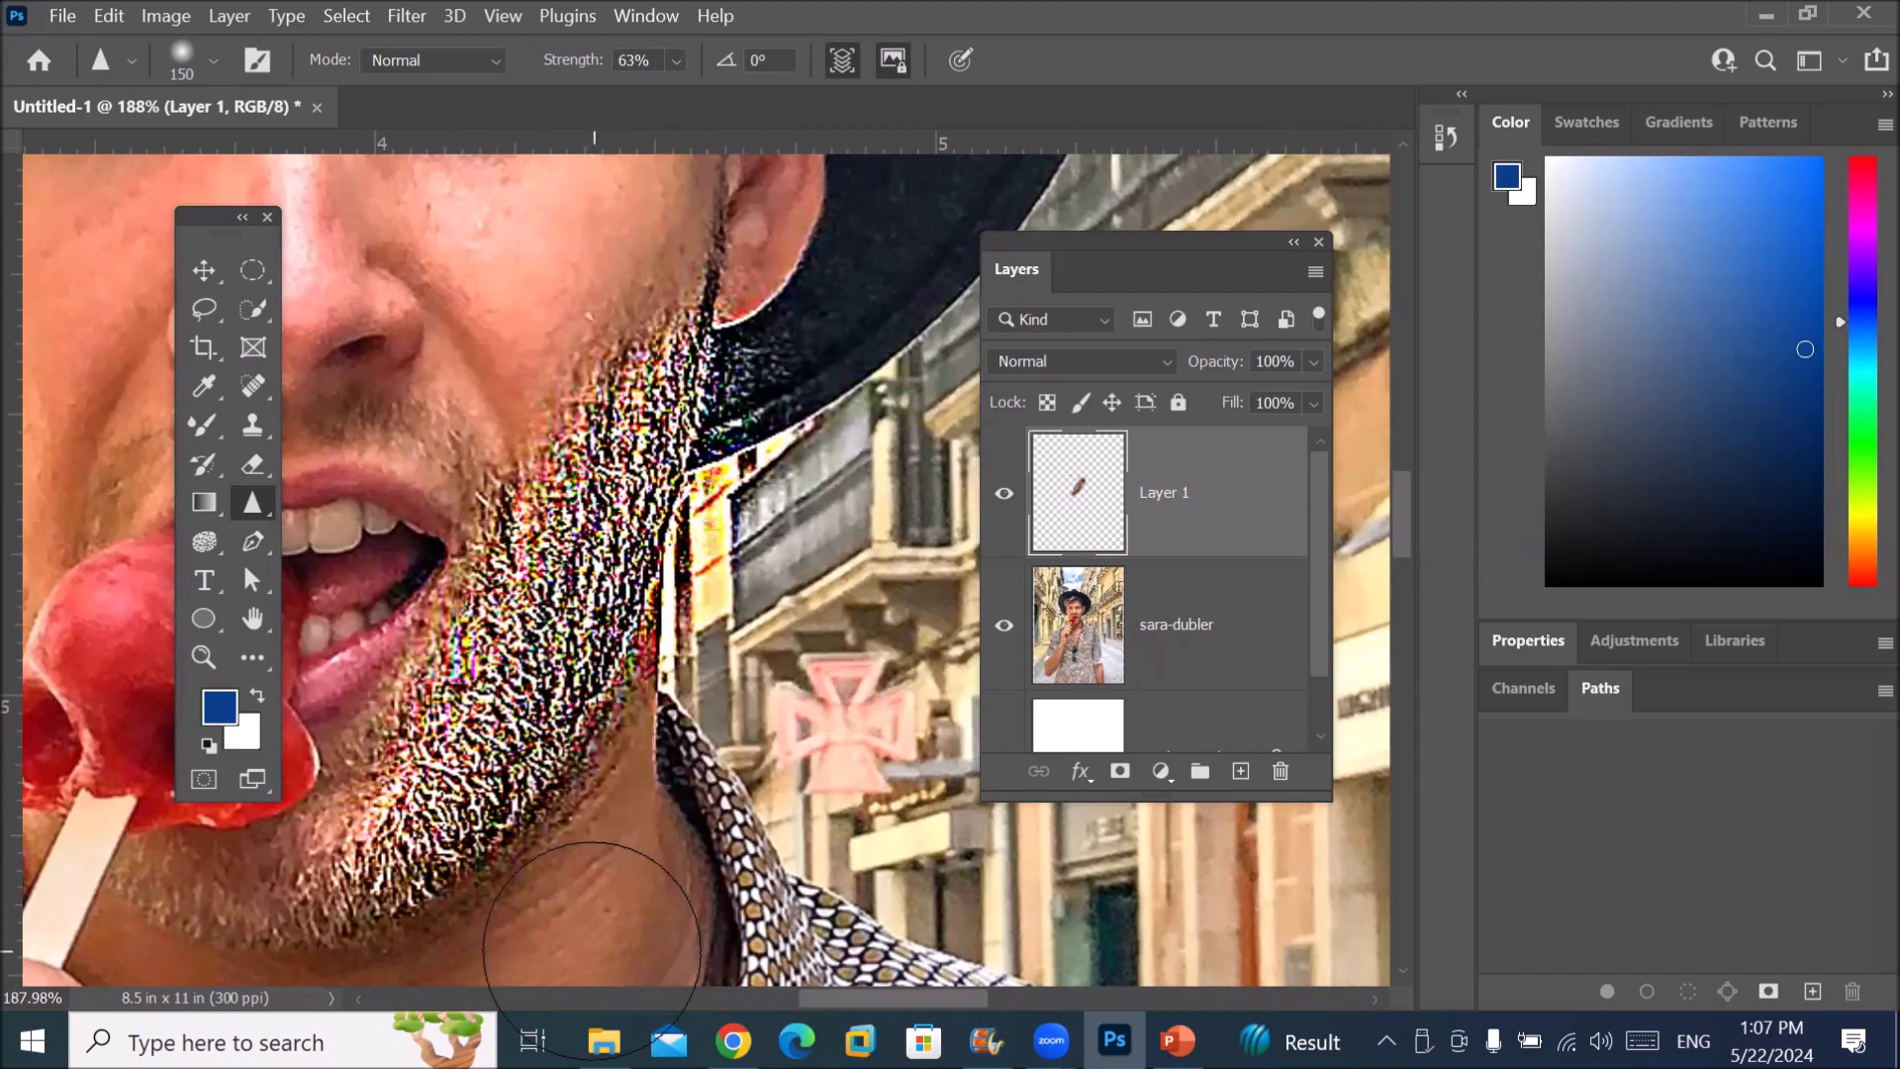
# Step: Heavily sharpen the area around the man's right eye, his right cheek and the adjoining background
pyautogui.scroll(-2, 565, 832)
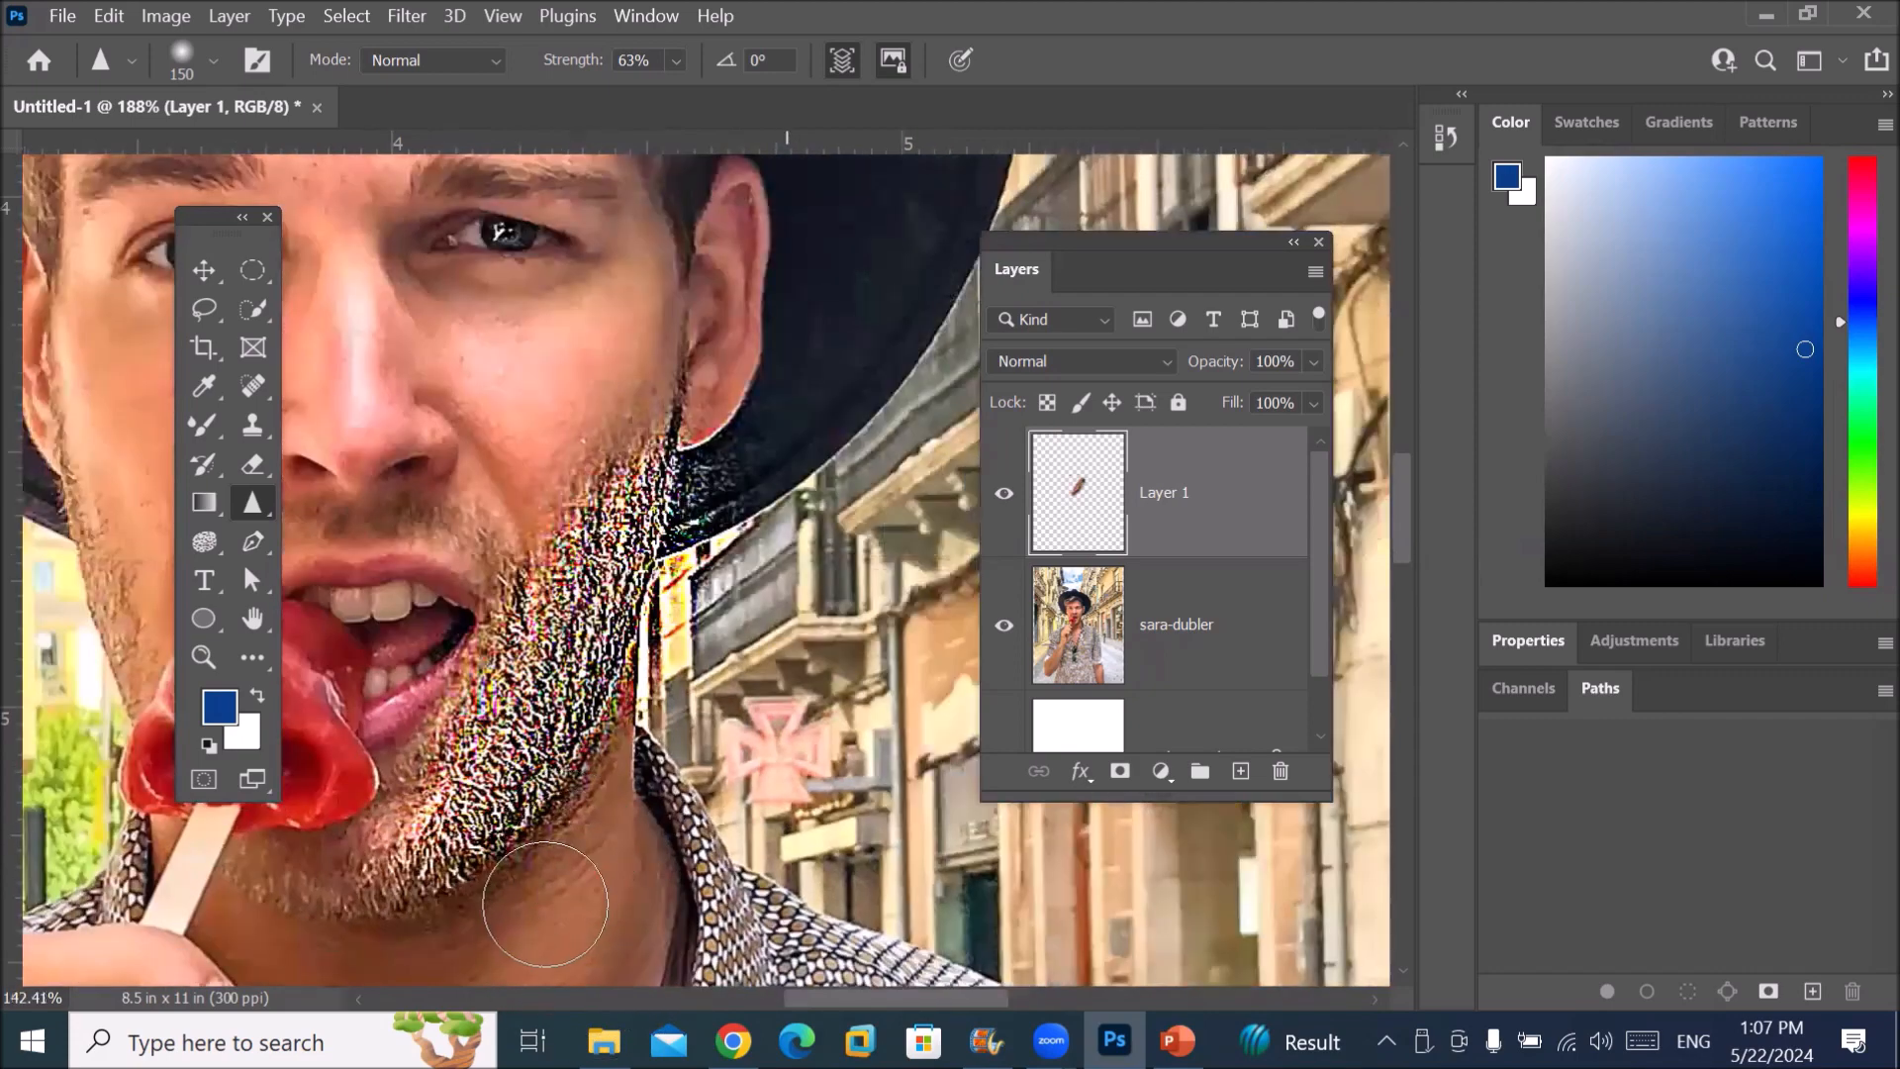
pyautogui.scroll(-3, 565, 832)
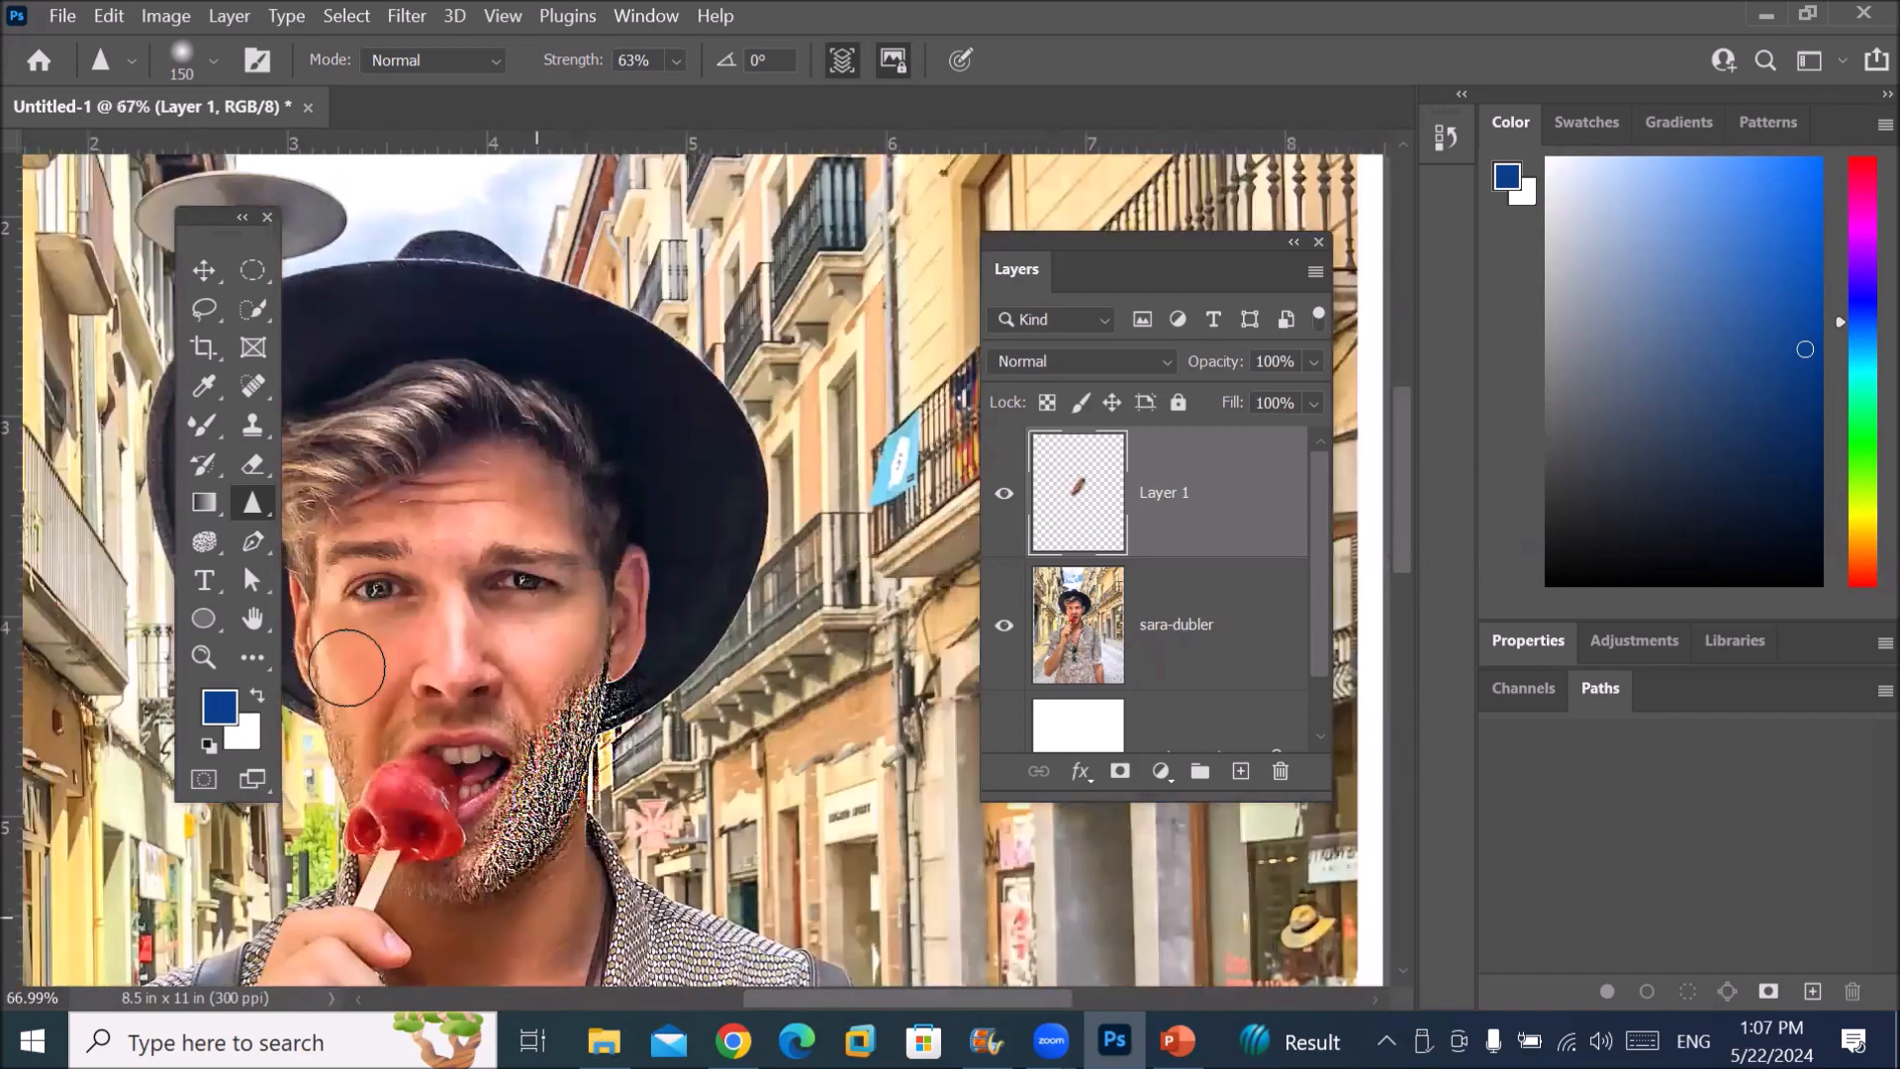
pyautogui.scroll(3, 381, 657)
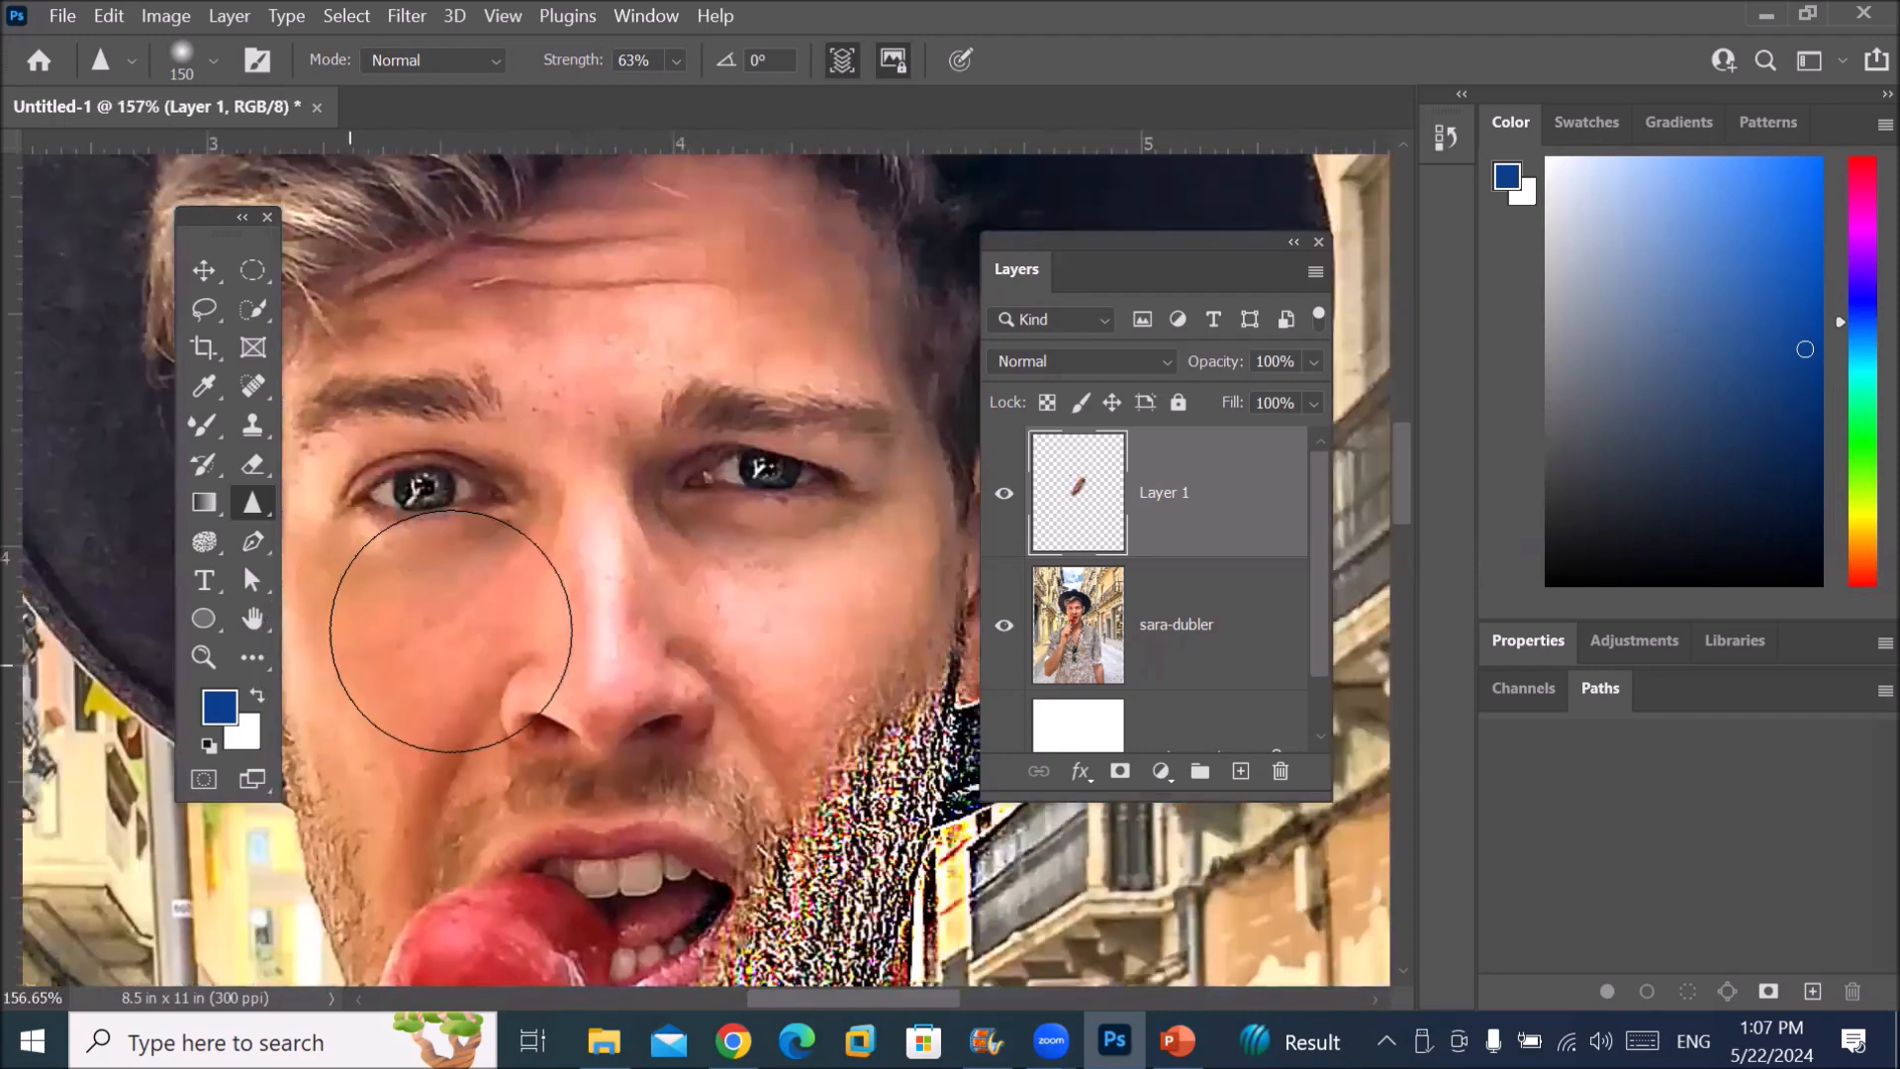
pyautogui.scroll(1, 454, 602)
pyautogui.moveTo(581, 441)
pyautogui.mouseDown()
pyautogui.moveTo(904, 524)
pyautogui.moveTo(403, 282)
pyautogui.moveTo(465, 149)
pyautogui.moveTo(428, 363)
pyautogui.moveTo(486, 426)
pyautogui.moveTo(396, 540)
pyautogui.moveTo(396, 693)
pyautogui.moveTo(178, 871)
pyautogui.moveTo(188, 911)
pyautogui.moveTo(128, 920)
pyautogui.moveTo(168, 921)
pyautogui.moveTo(109, 792)
pyautogui.moveTo(237, 891)
pyautogui.moveTo(109, 851)
pyautogui.moveTo(198, 851)
pyautogui.moveTo(217, 871)
pyautogui.moveTo(188, 880)
pyautogui.moveTo(168, 846)
pyautogui.mouseUp()
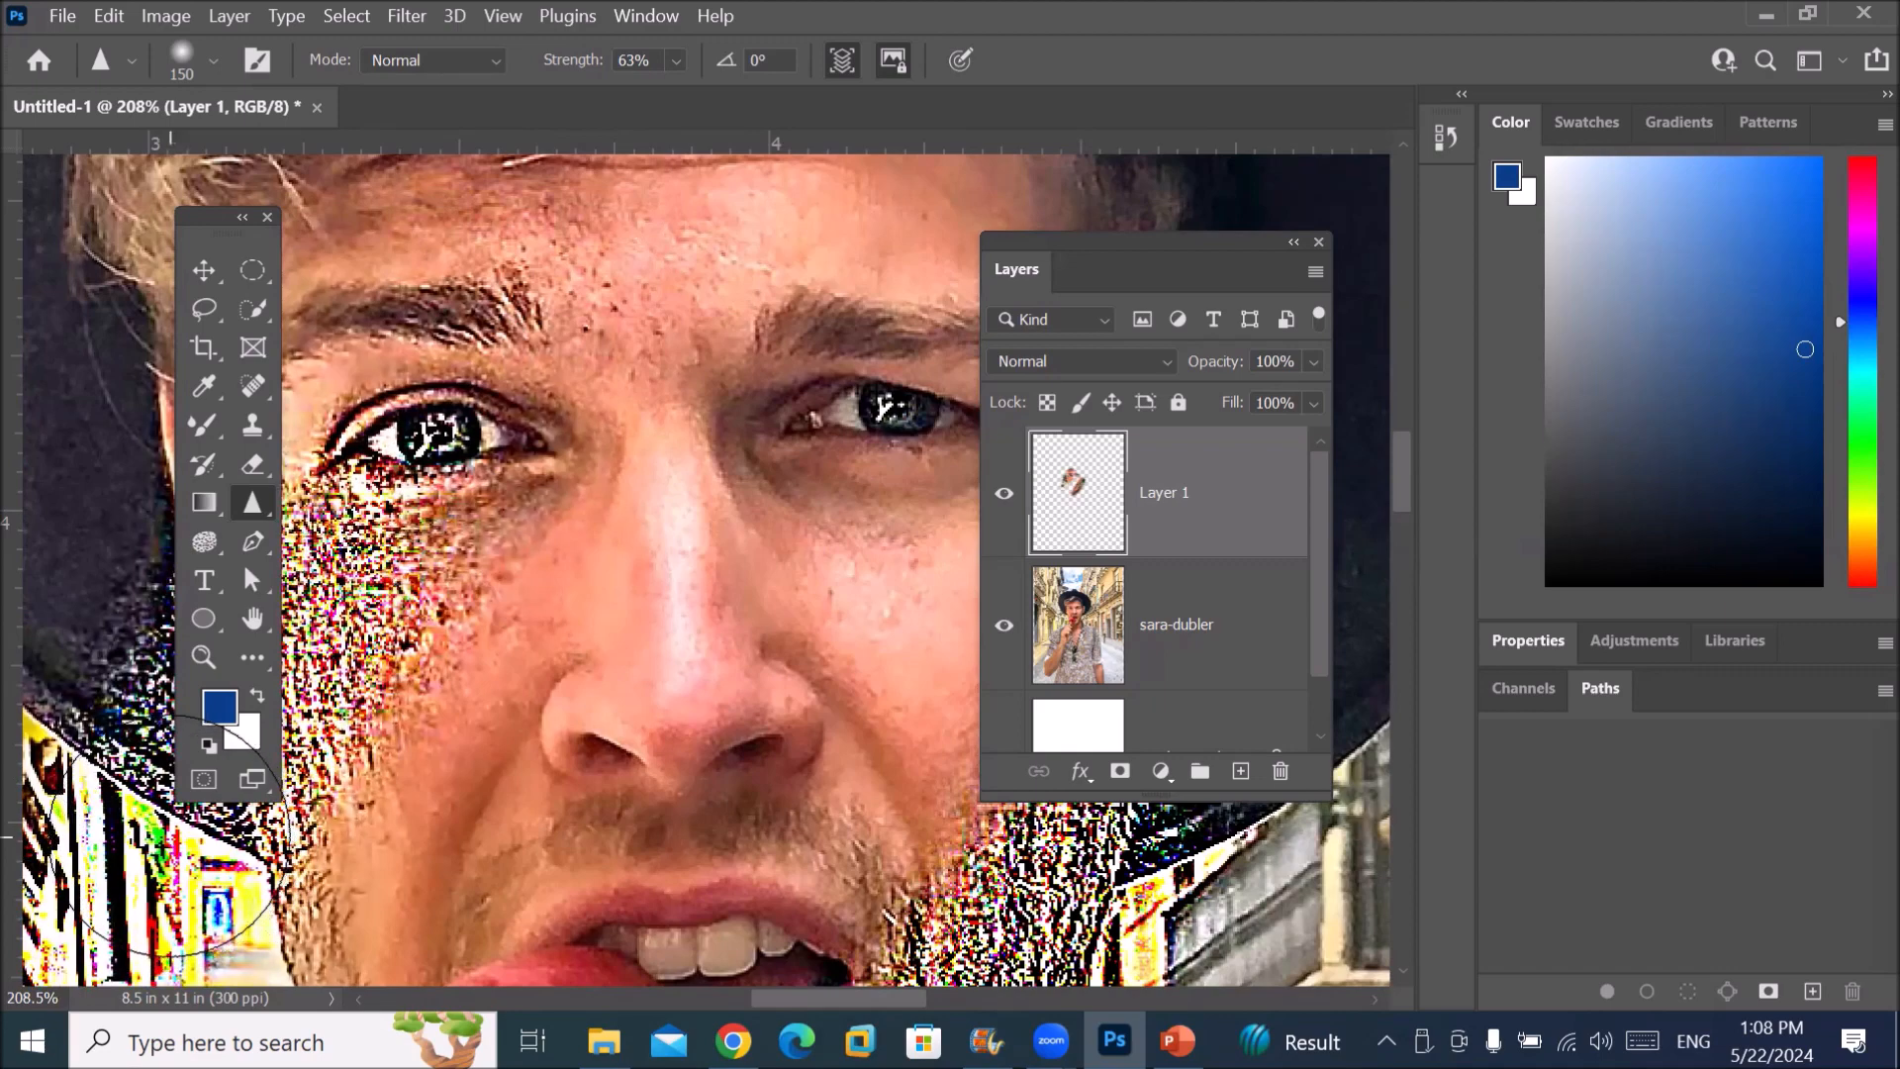
# Step: Delete Layer 1 with all the sharpening strokes, leaving only the original portrait above the Background
pyautogui.scroll(-3, 178, 847)
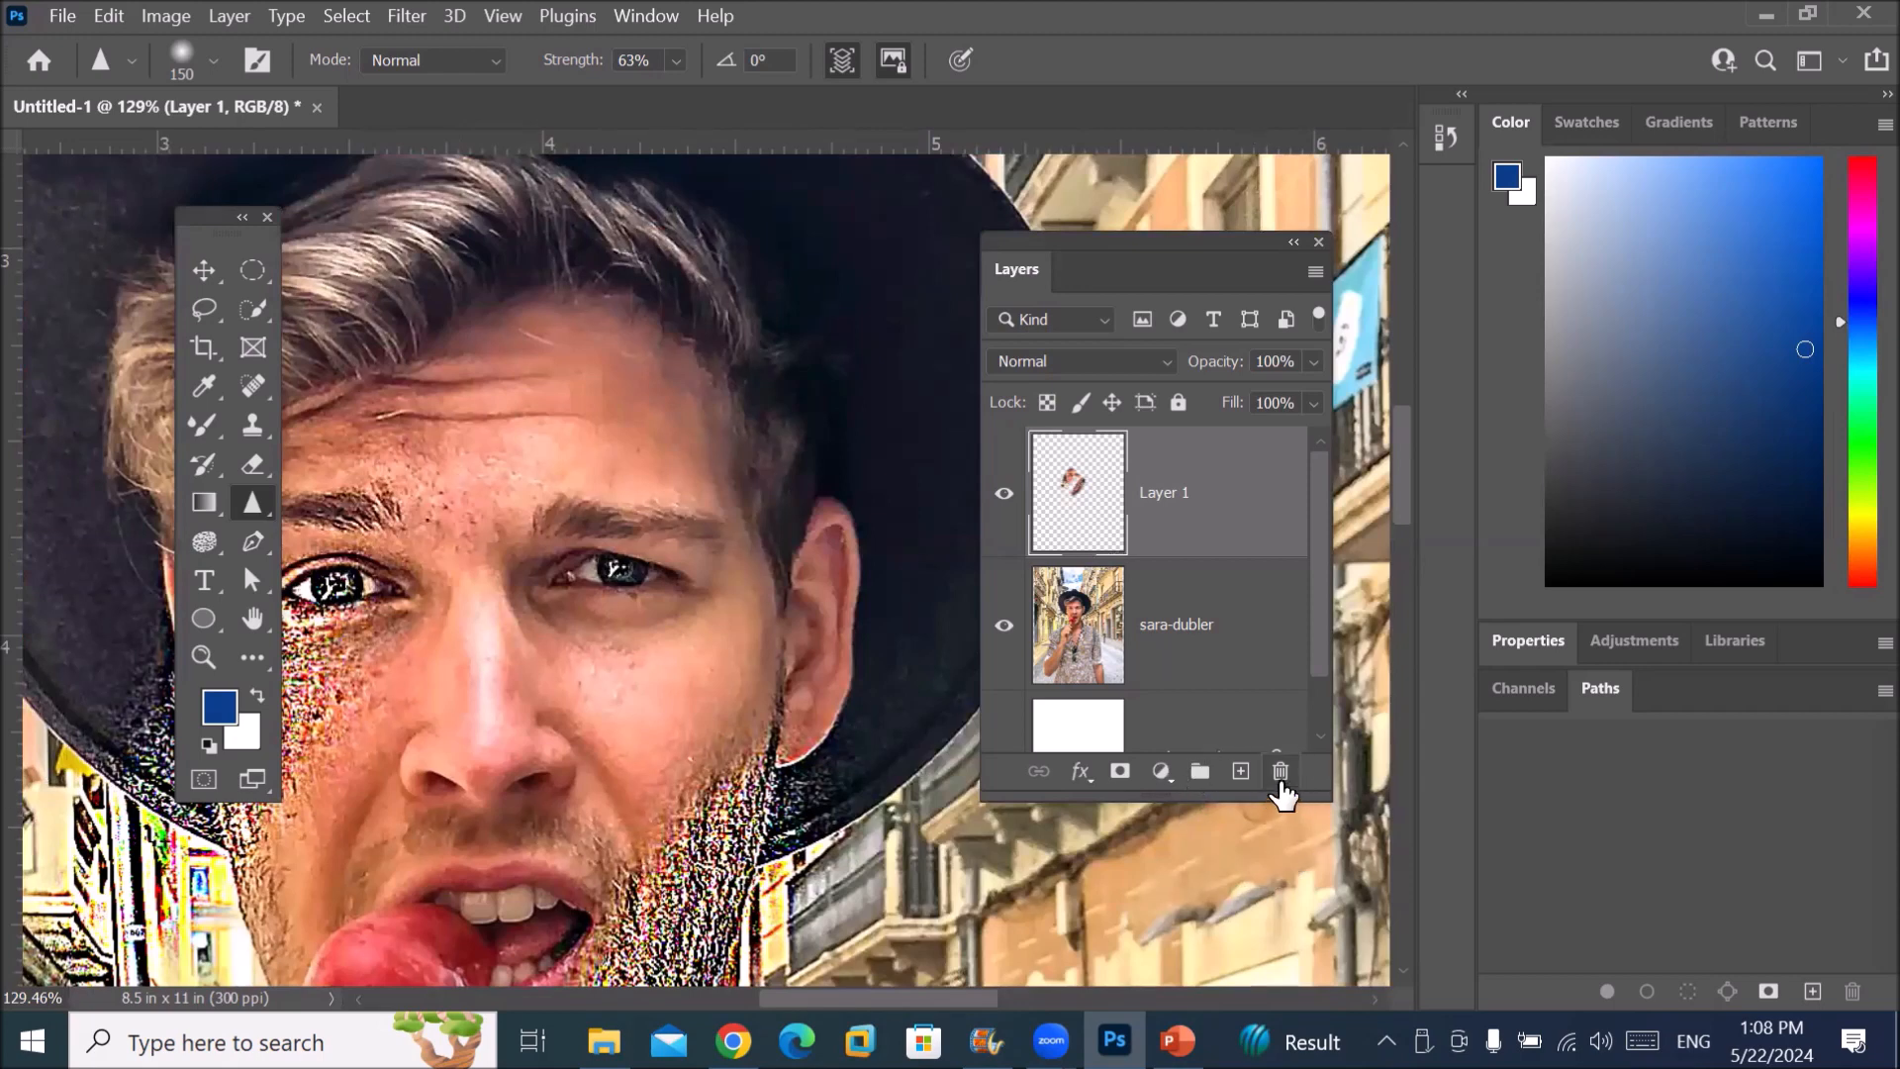
pyautogui.click(1281, 771)
pyautogui.click(907, 430)
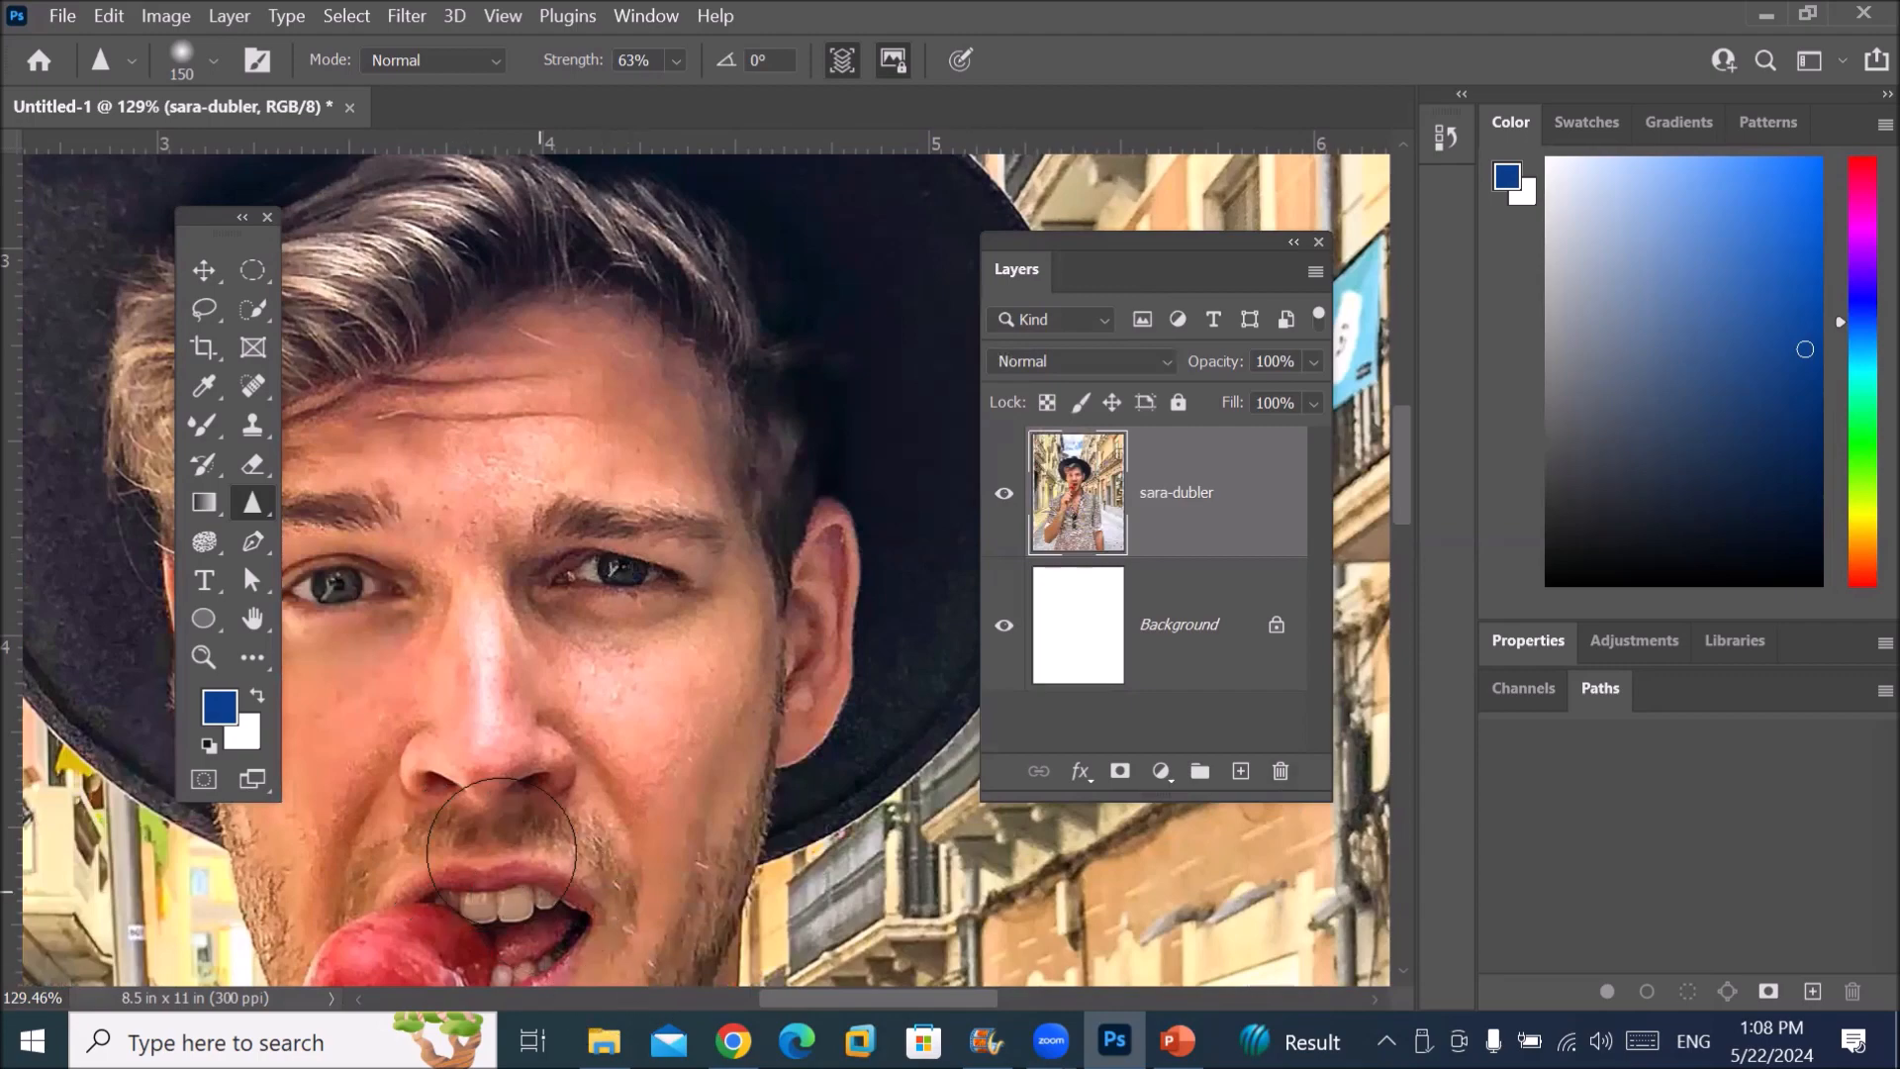
pyautogui.scroll(-2, 455, 858)
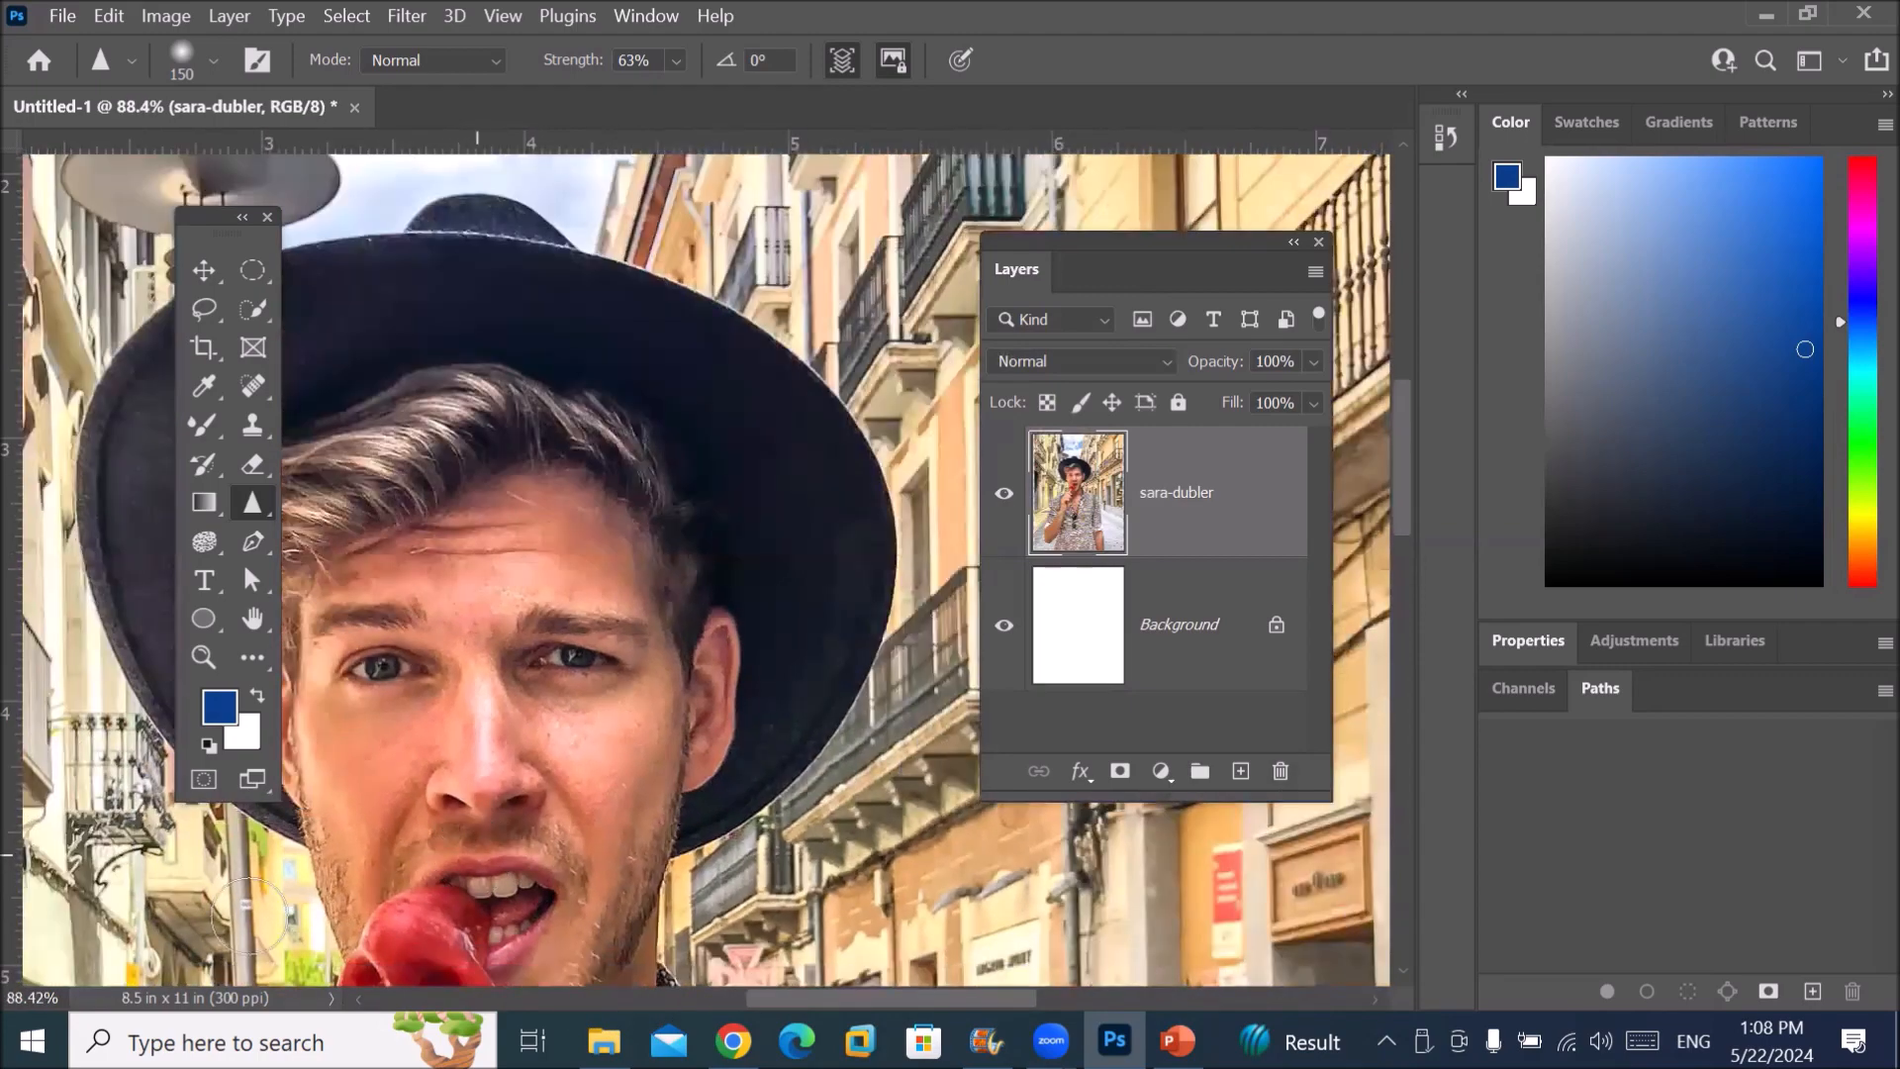
pyautogui.scroll(-1, 473, 862)
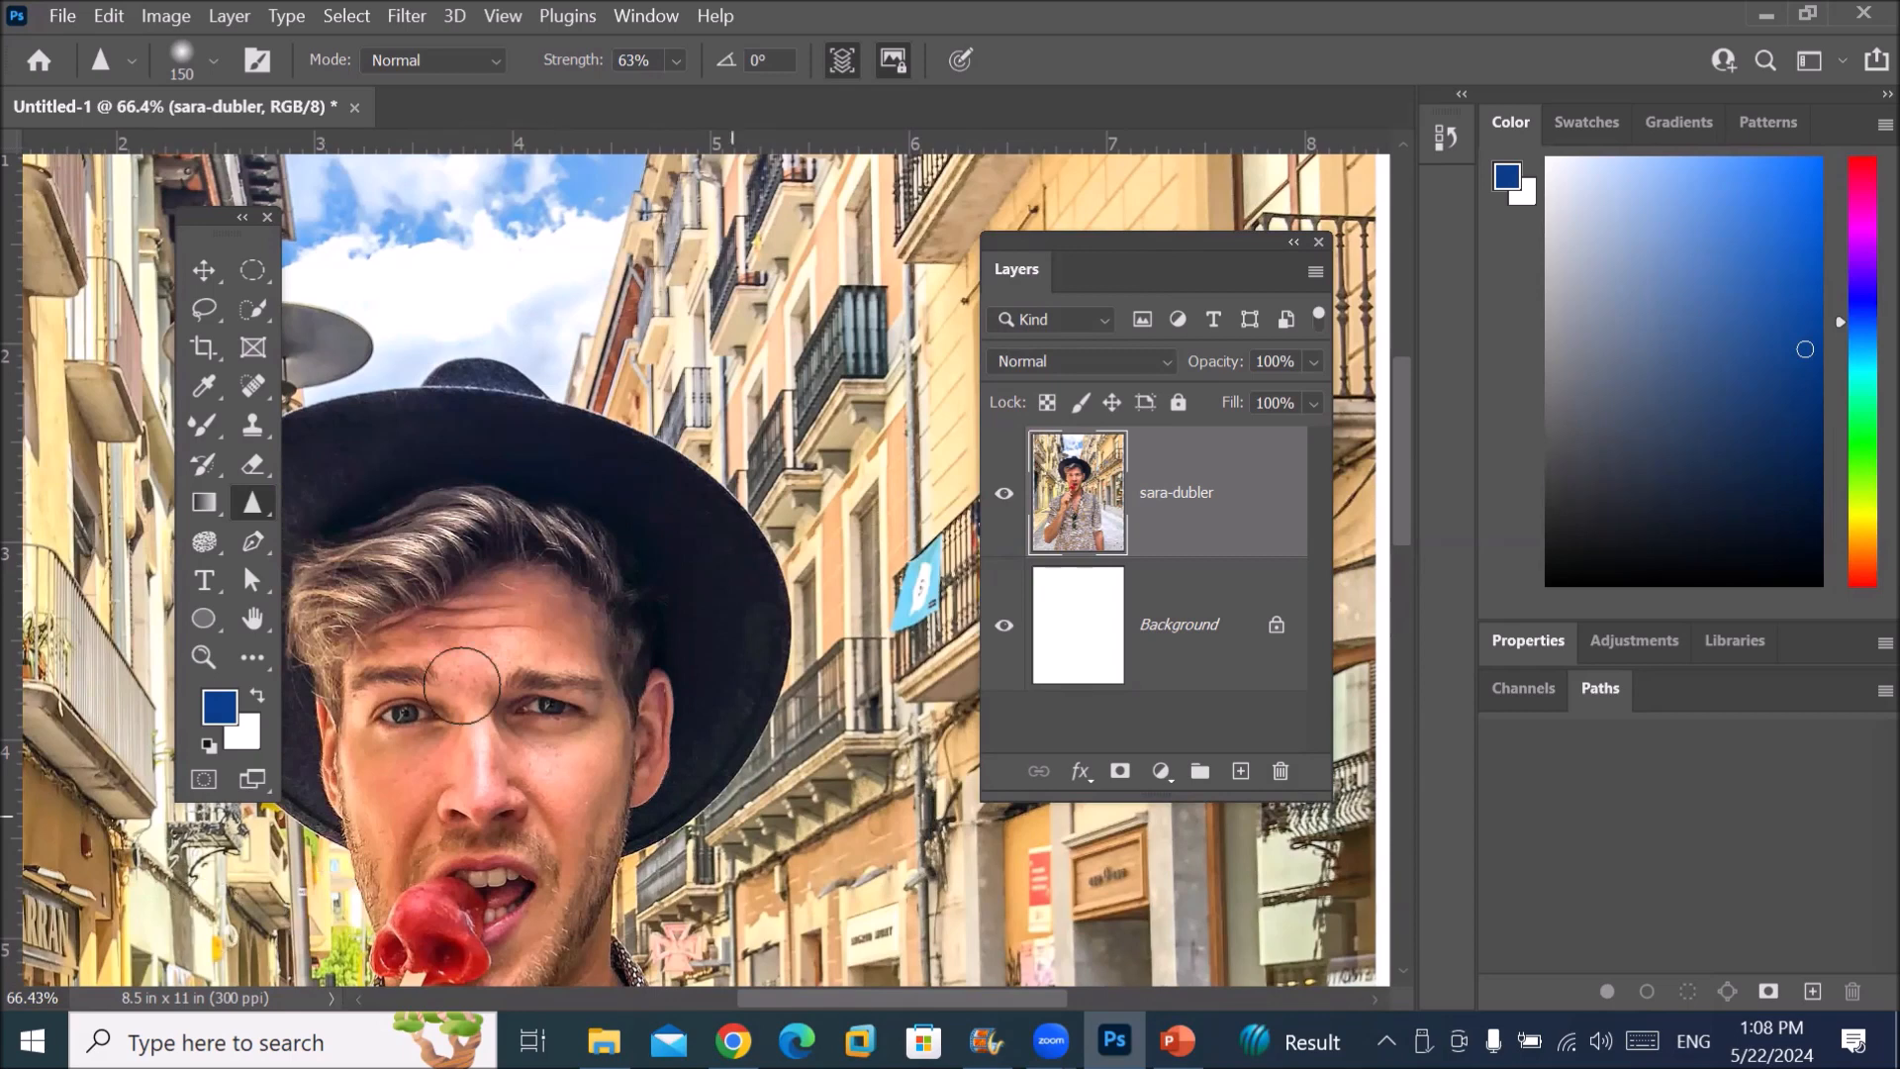
# Step: Activate the Smudge Tool and move the toolbox off the man's face for work on the red popsicle at his mouth
pyautogui.rightClick(252, 510)
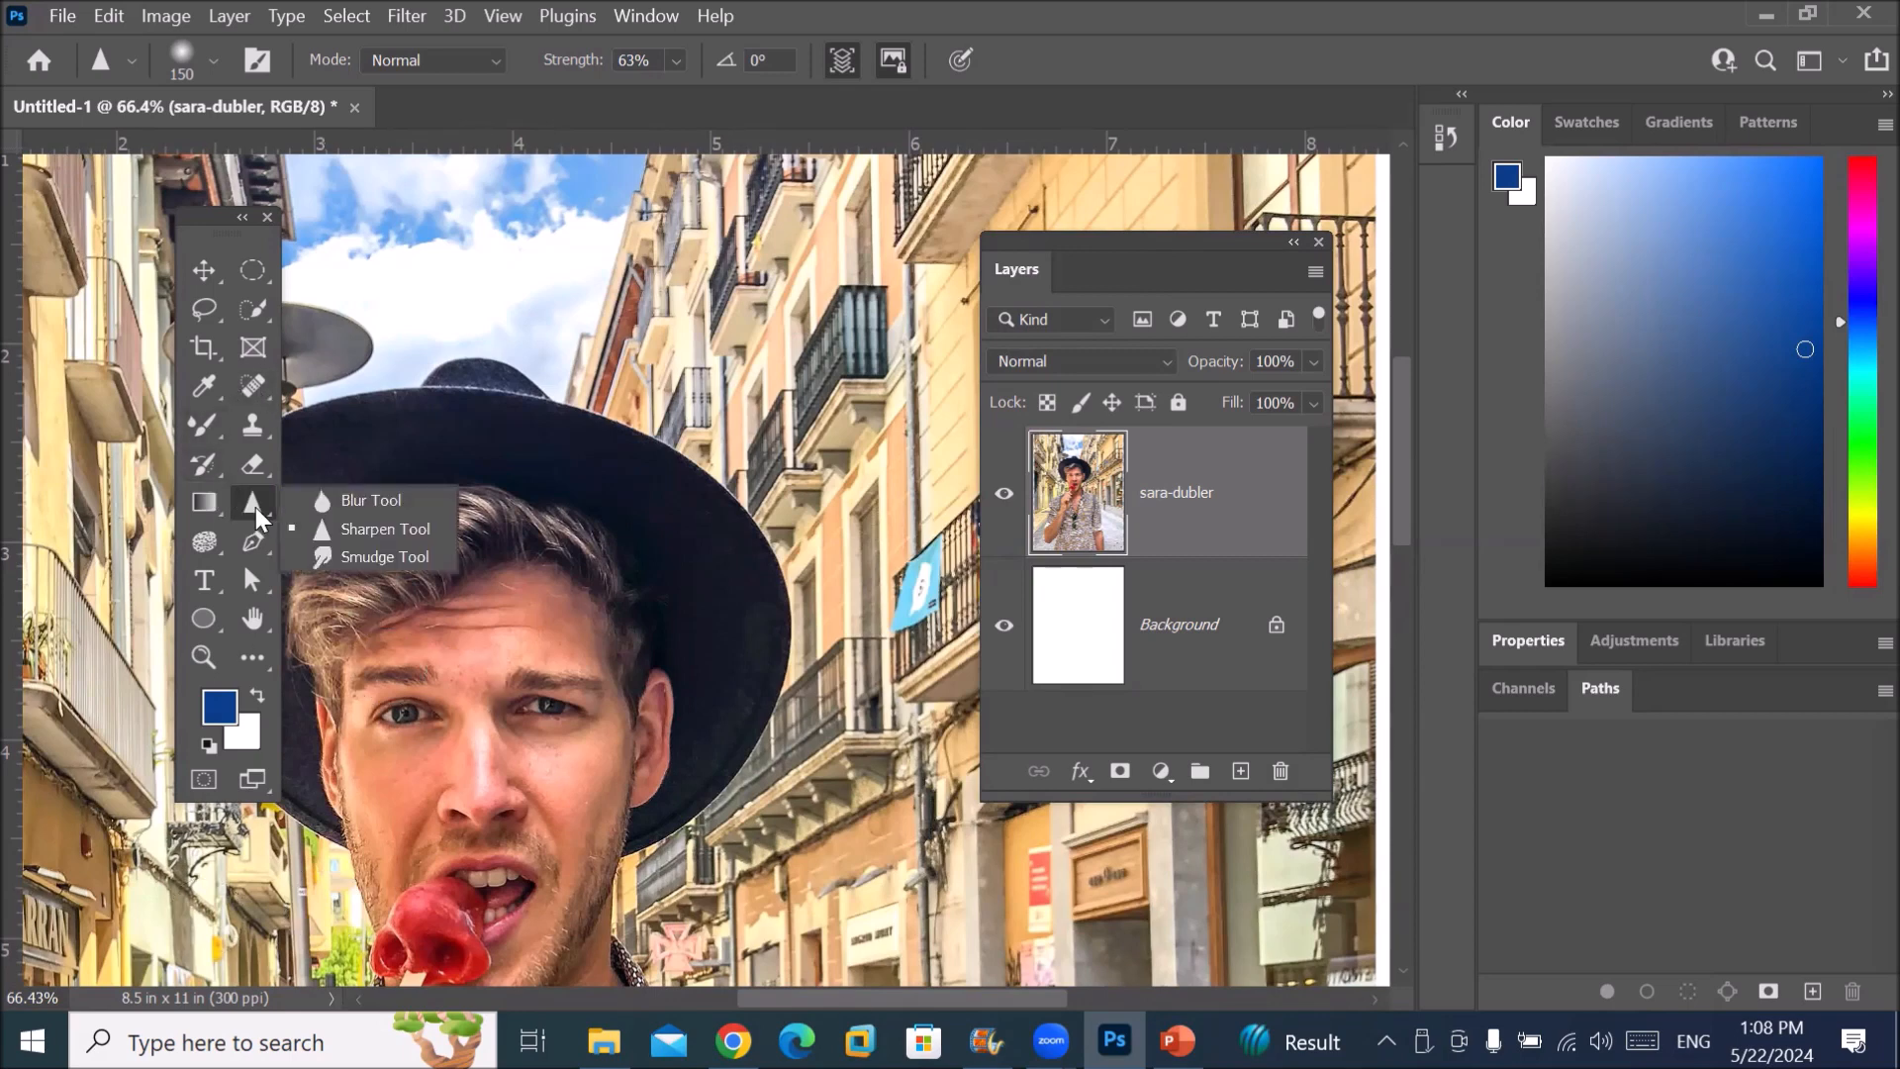
pyautogui.click(366, 559)
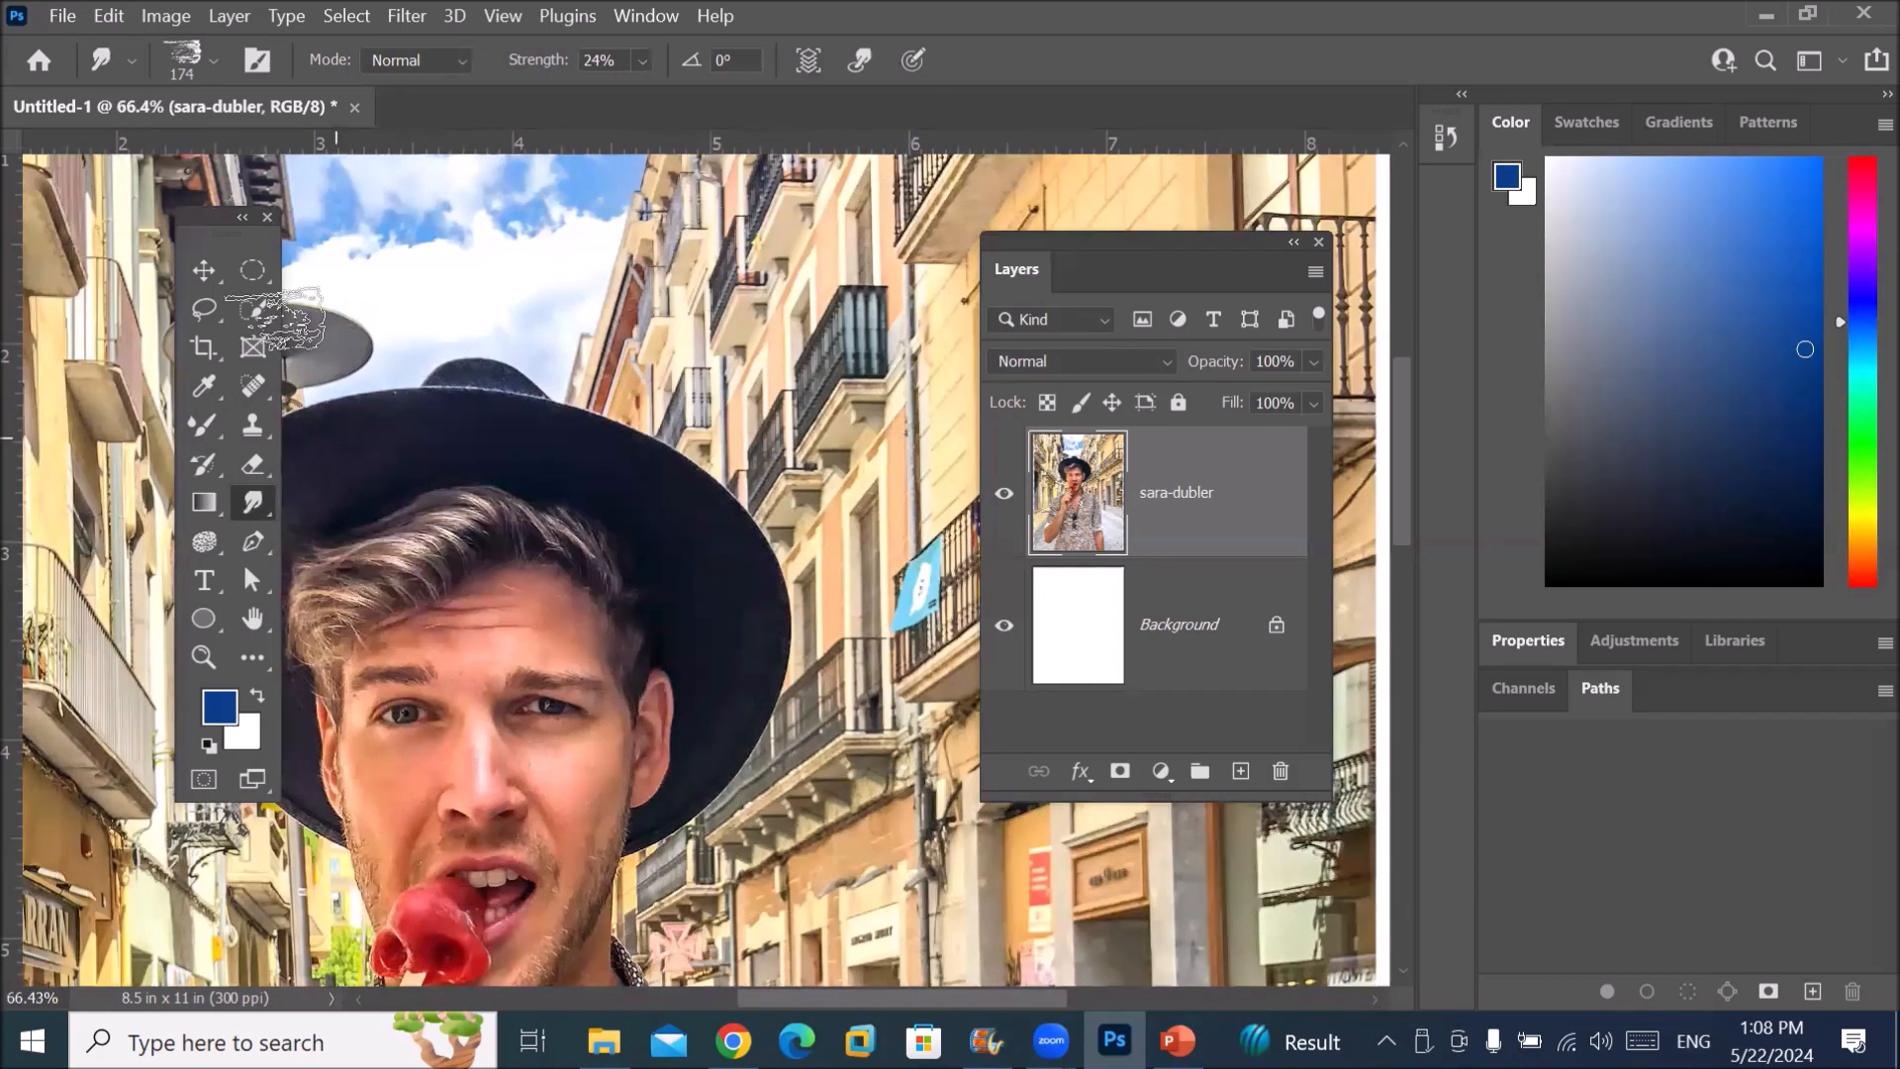
pyautogui.moveTo(218, 242); pyautogui.dragTo(138, 247)
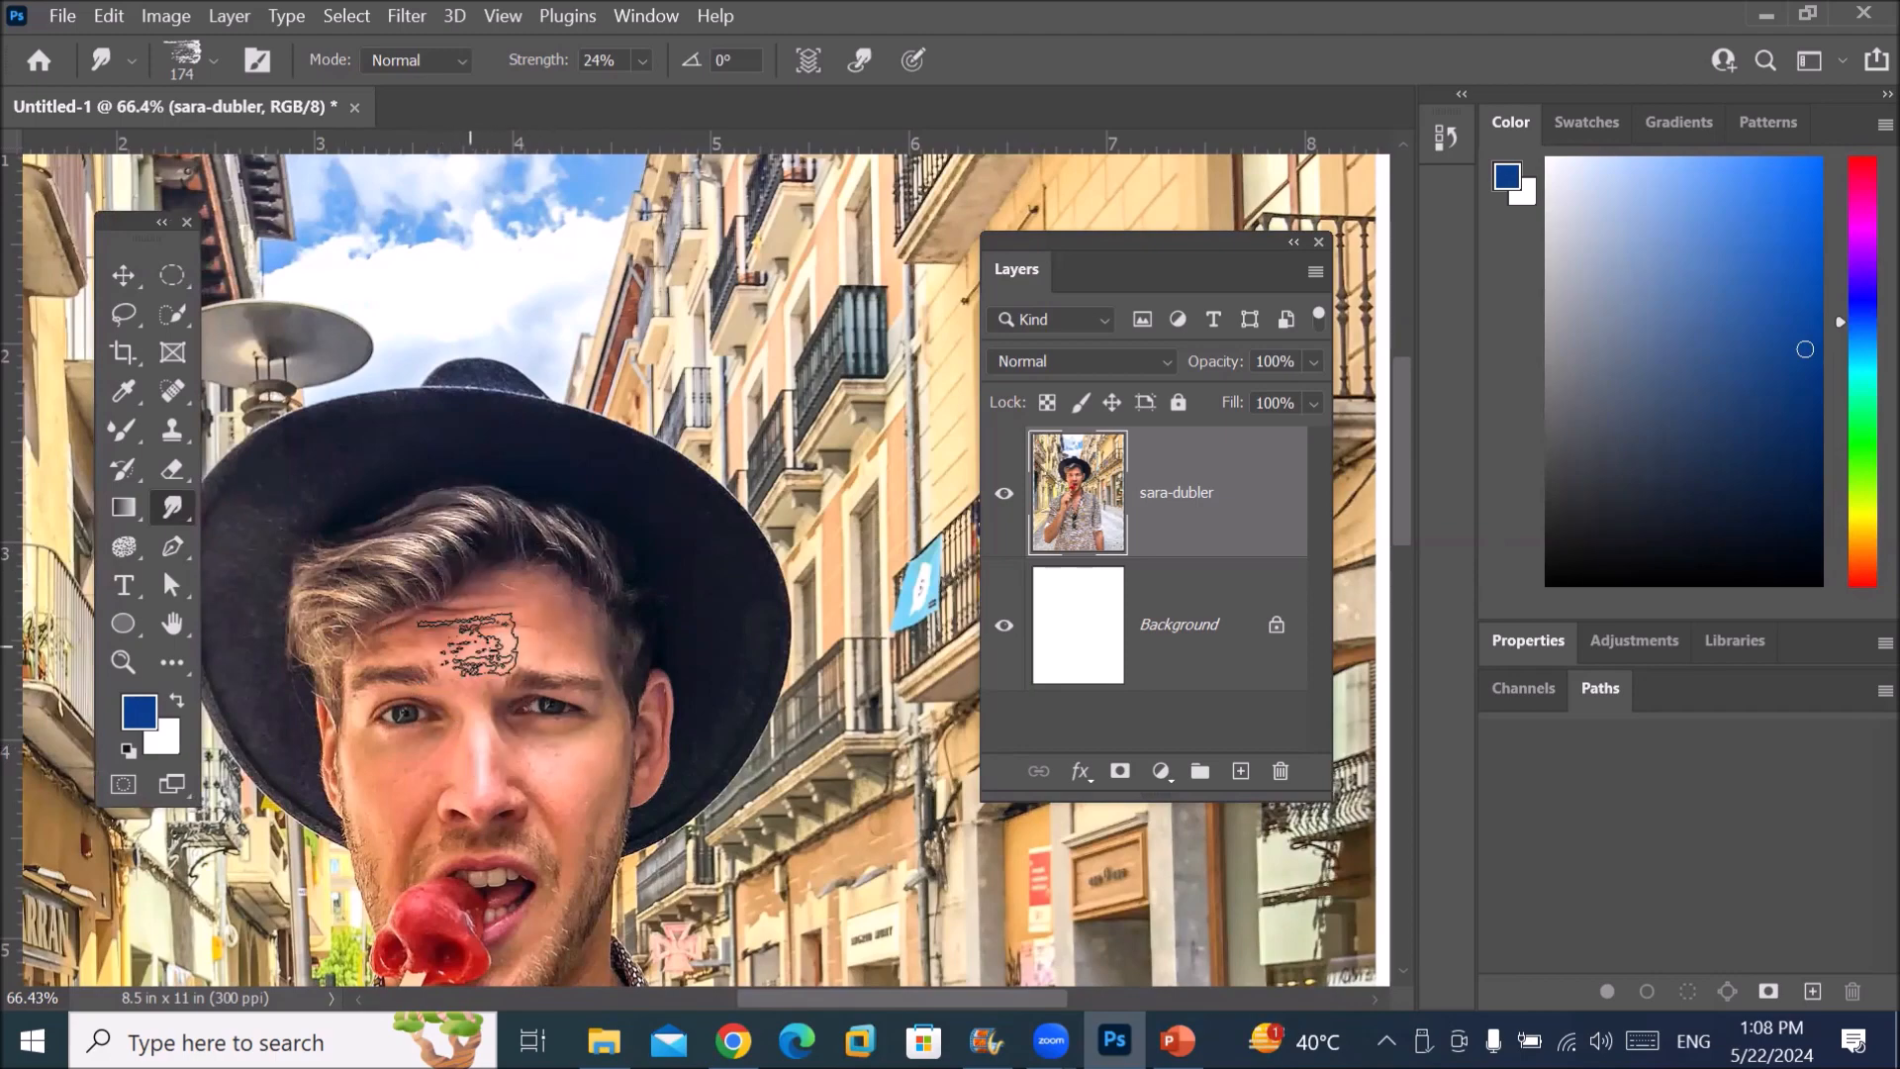
pyautogui.scroll(3, 435, 950)
pyautogui.scroll(5, 436, 950)
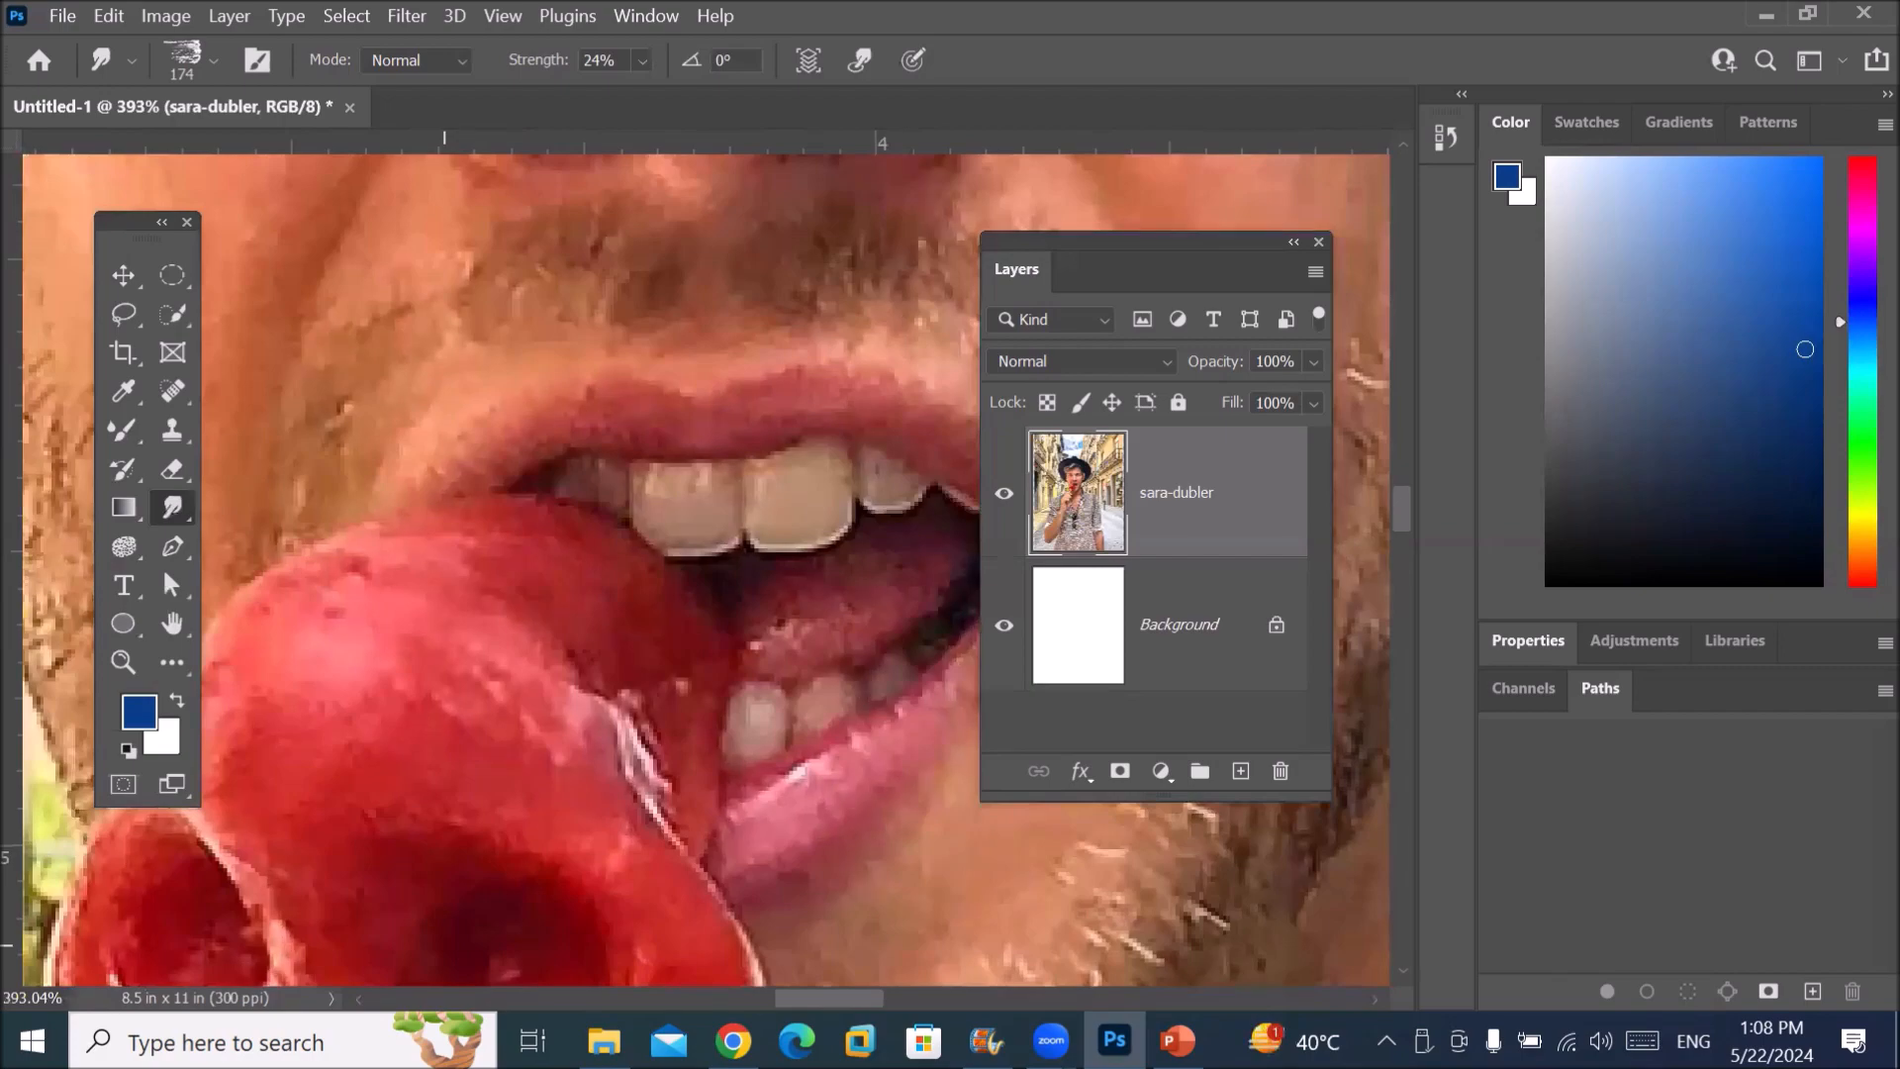
pyautogui.scroll(4, 510, 717)
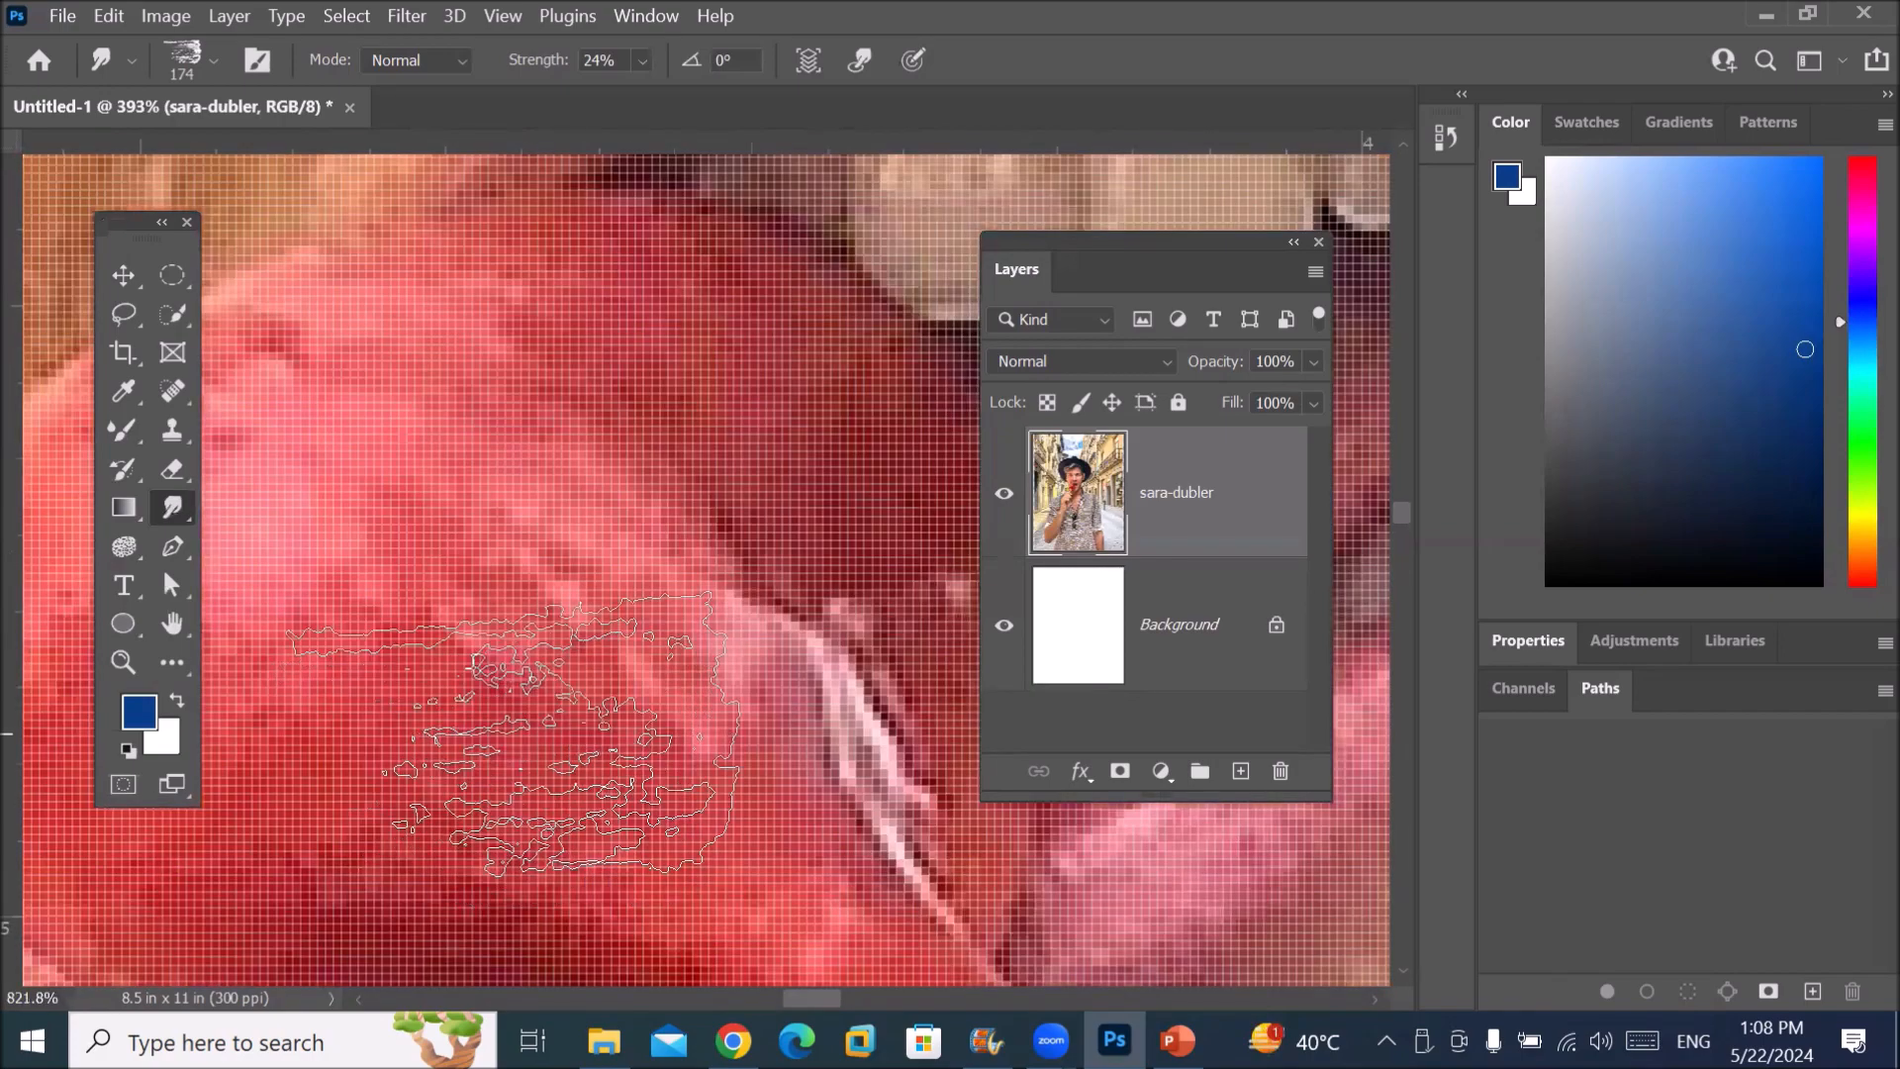
pyautogui.scroll(-2, 327, 911)
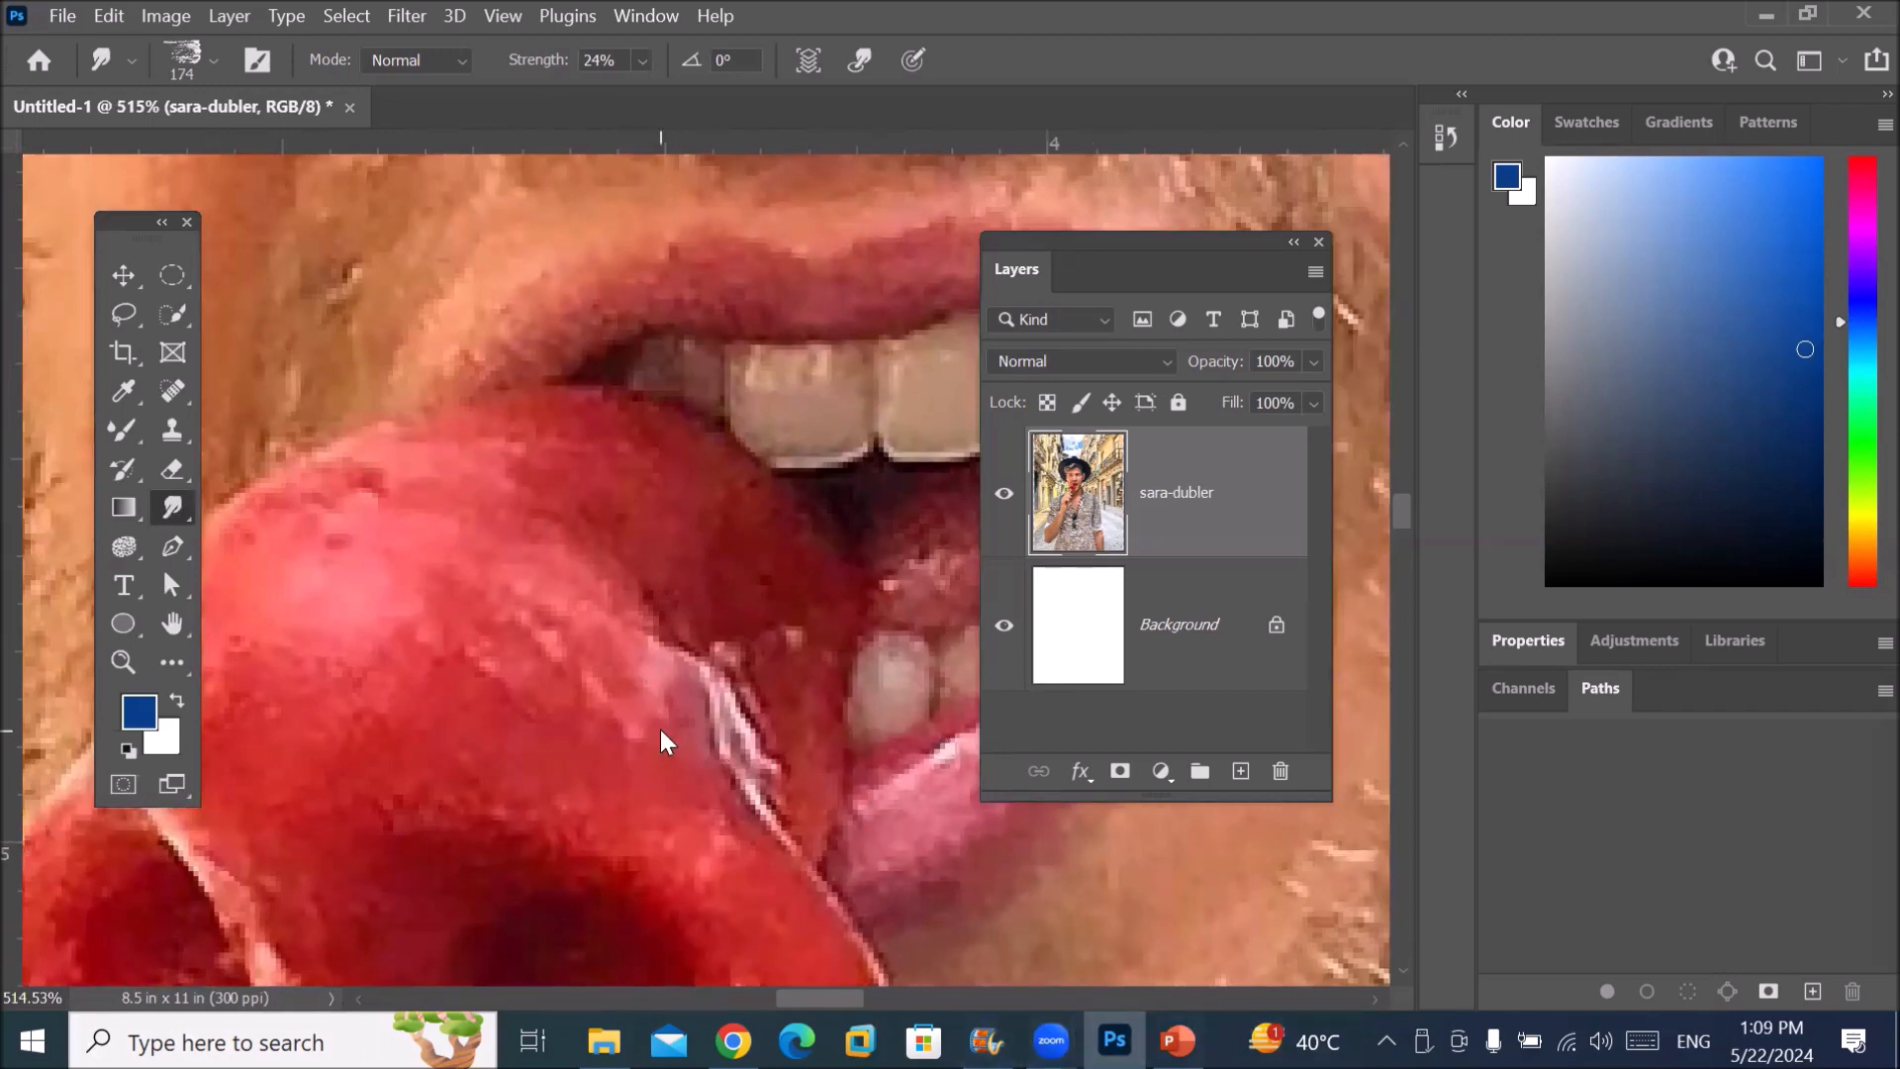
# Step: Choose a recent hard round Mixer Brush preset and set its size to 97 px
pyautogui.click(213, 67)
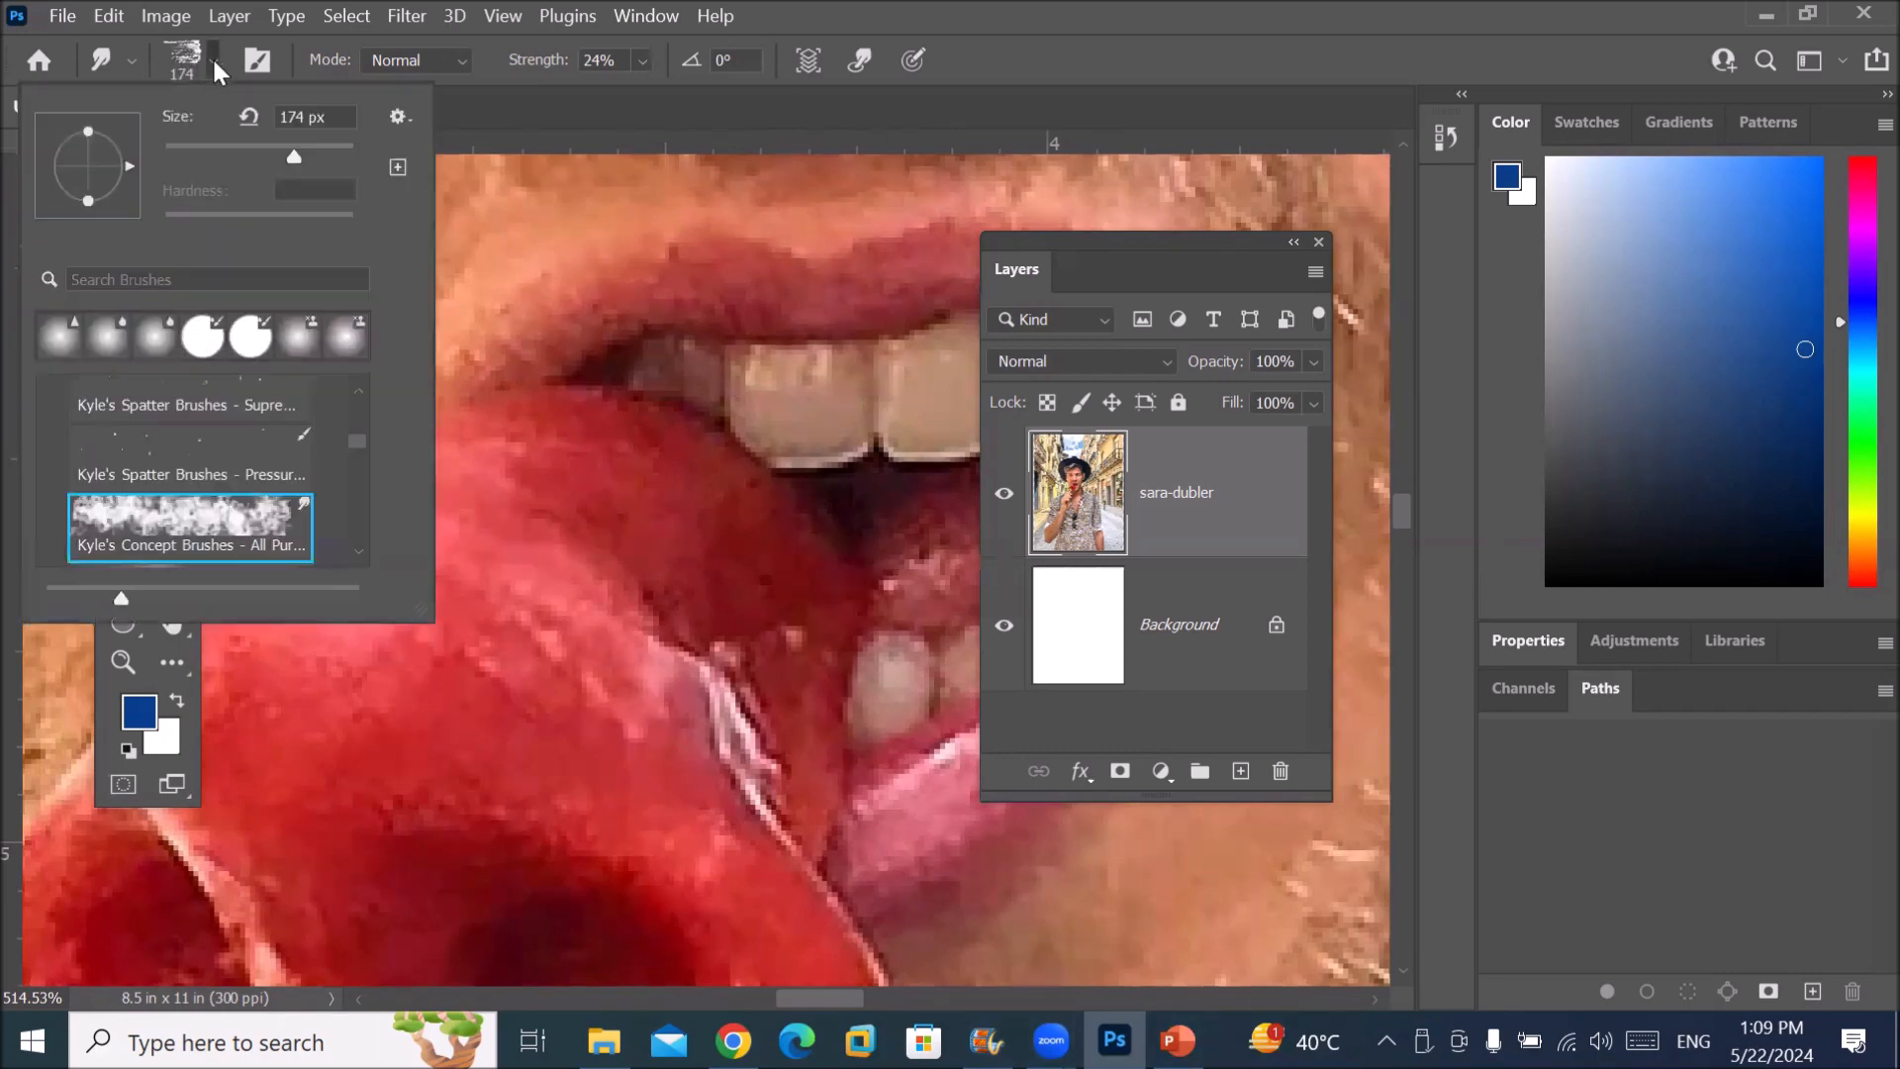
pyautogui.click(202, 343)
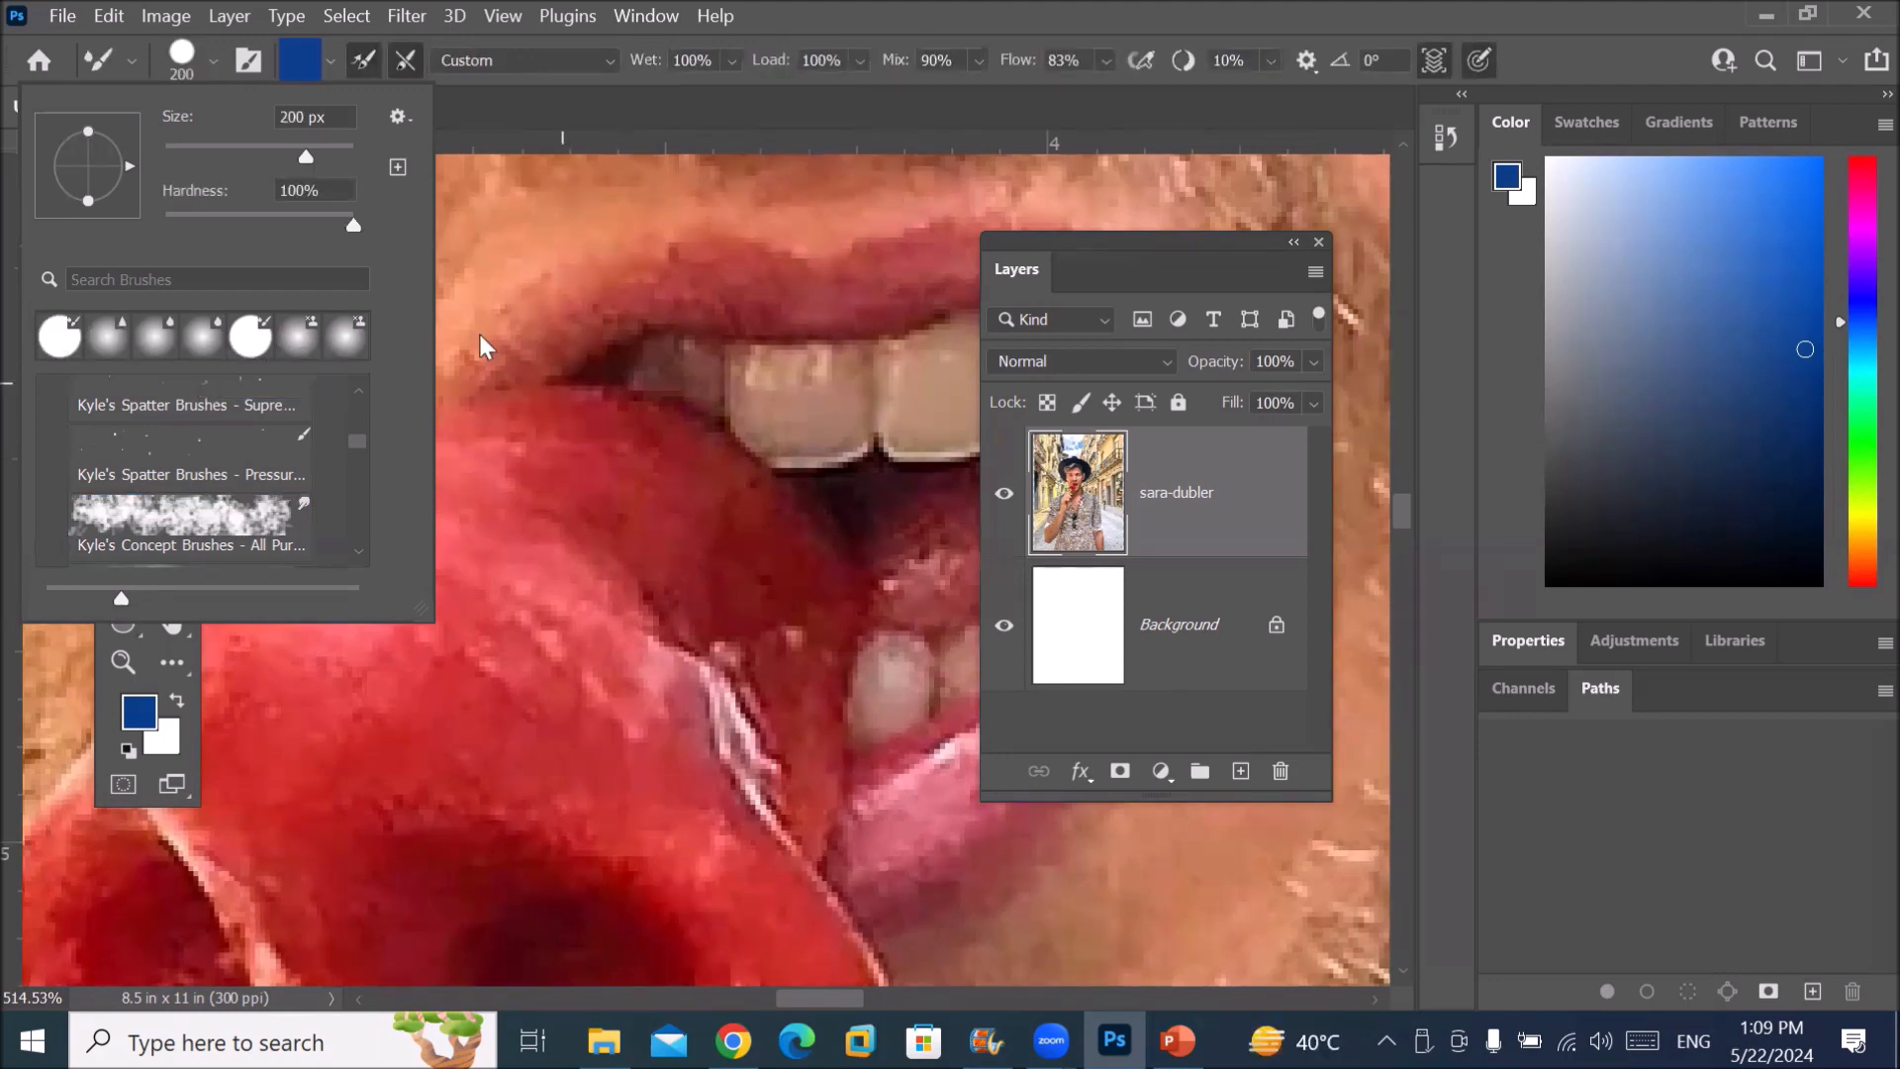
pyautogui.moveTo(311, 158); pyautogui.dragTo(255, 159)
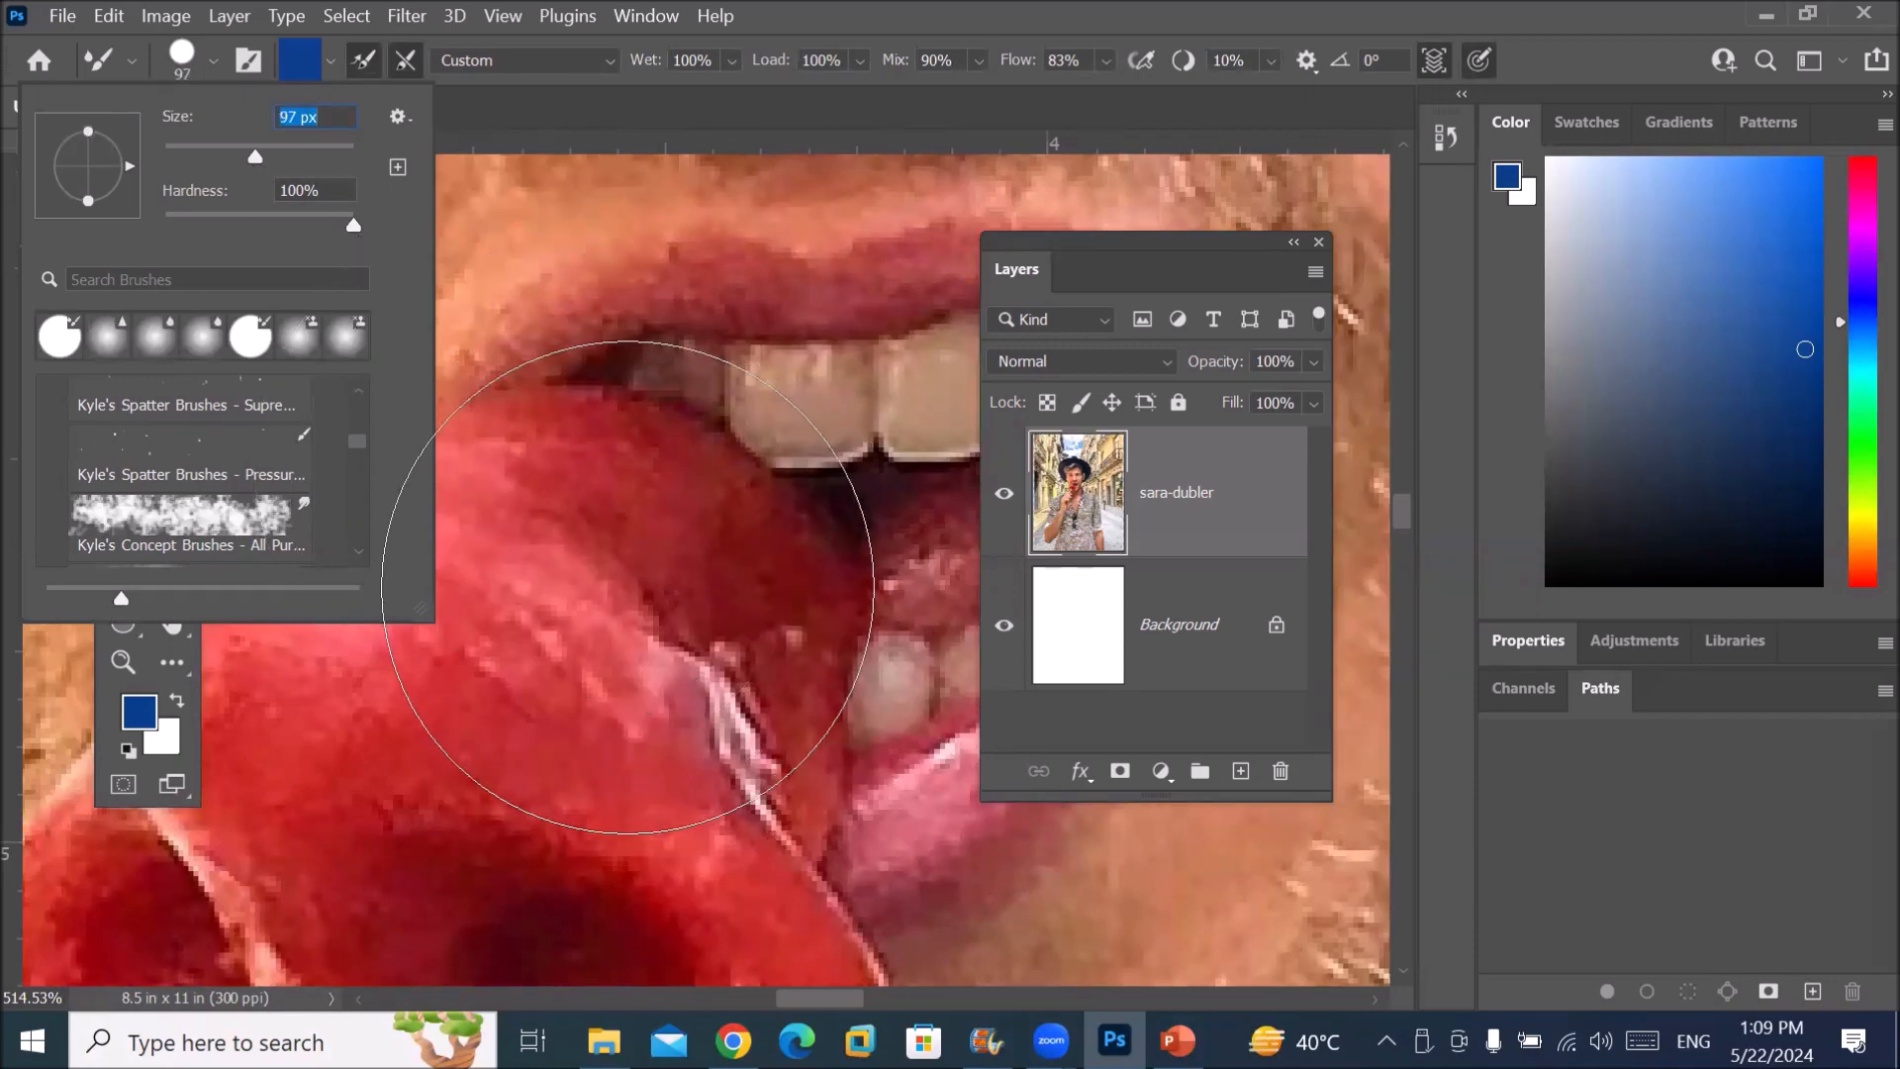
pyautogui.click(645, 641)
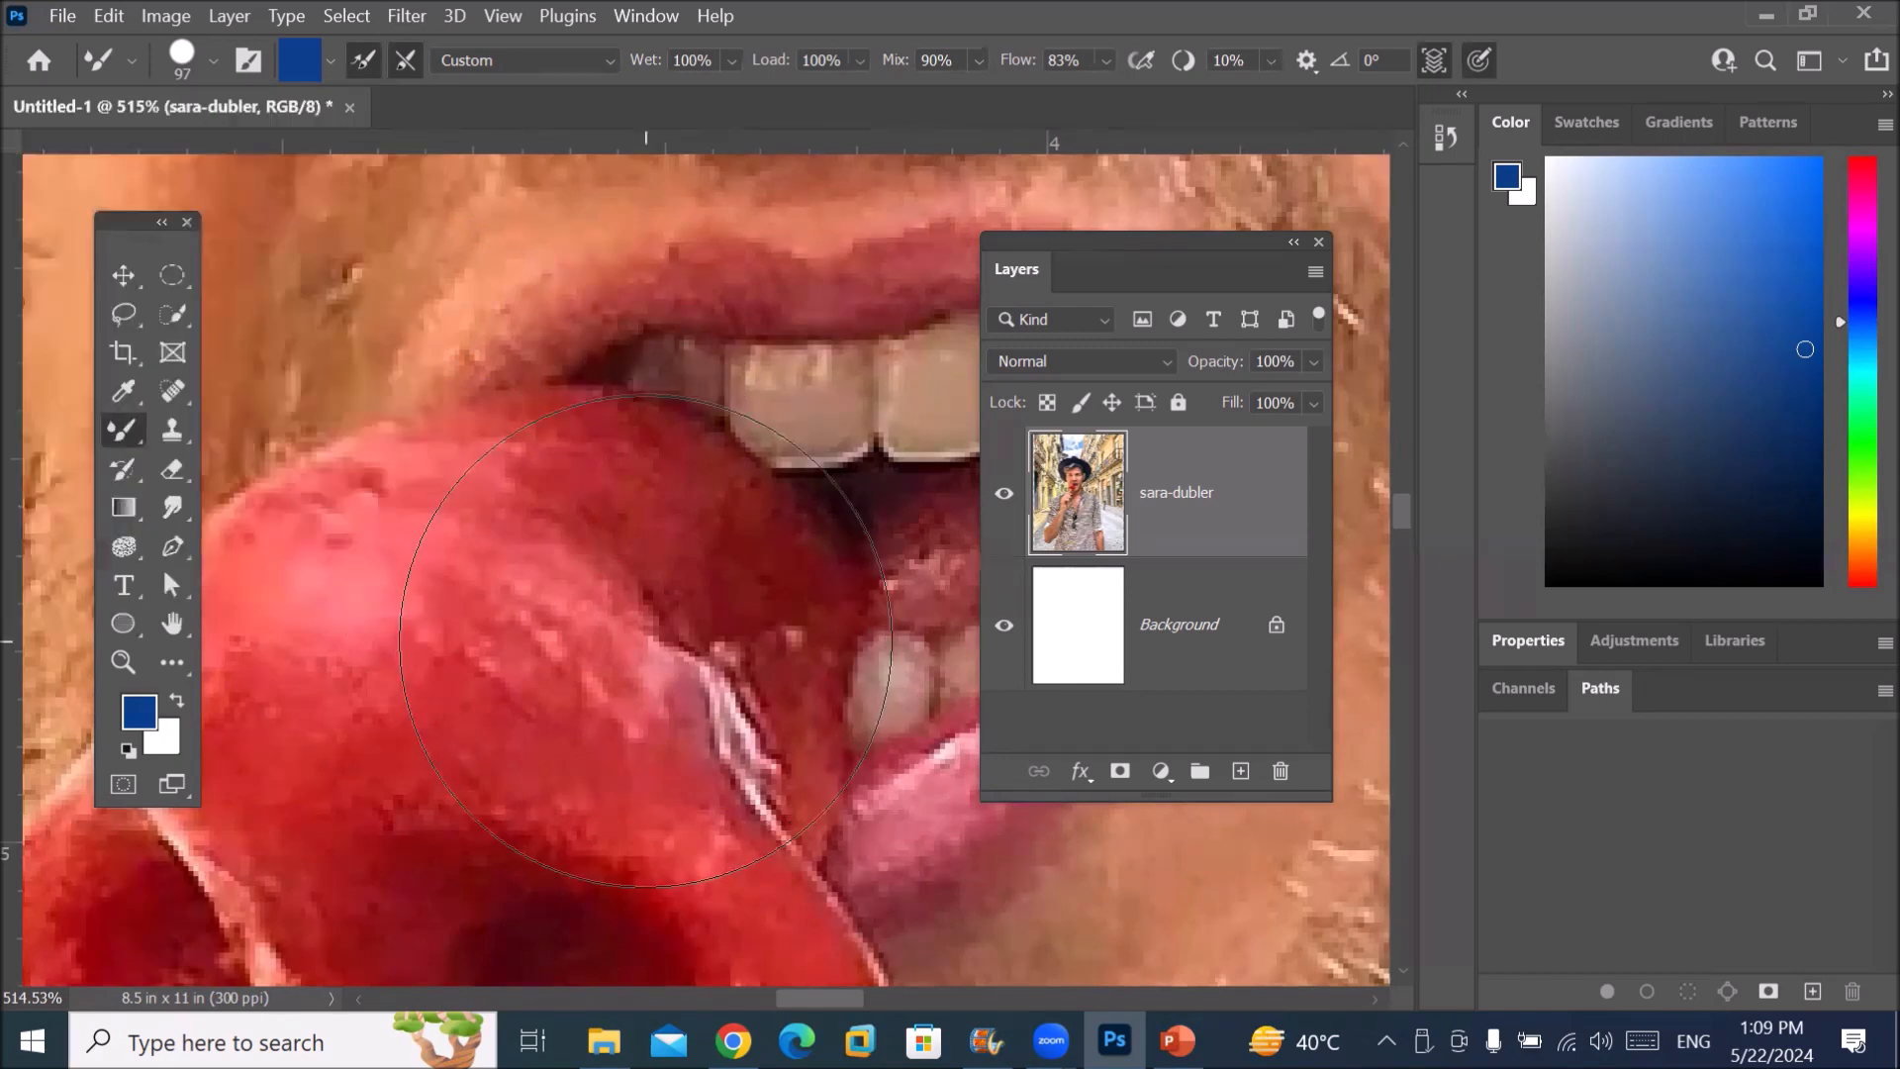
# Step: Blend the surface of the red popsicle into a smooth, smeared texture with Mixer Brush strokes
pyautogui.moveTo(560, 621)
pyautogui.mouseDown()
pyautogui.moveTo(471, 636)
pyautogui.moveTo(488, 611)
pyautogui.moveTo(528, 626)
pyautogui.moveTo(495, 642)
pyautogui.moveTo(657, 710)
pyautogui.mouseUp()
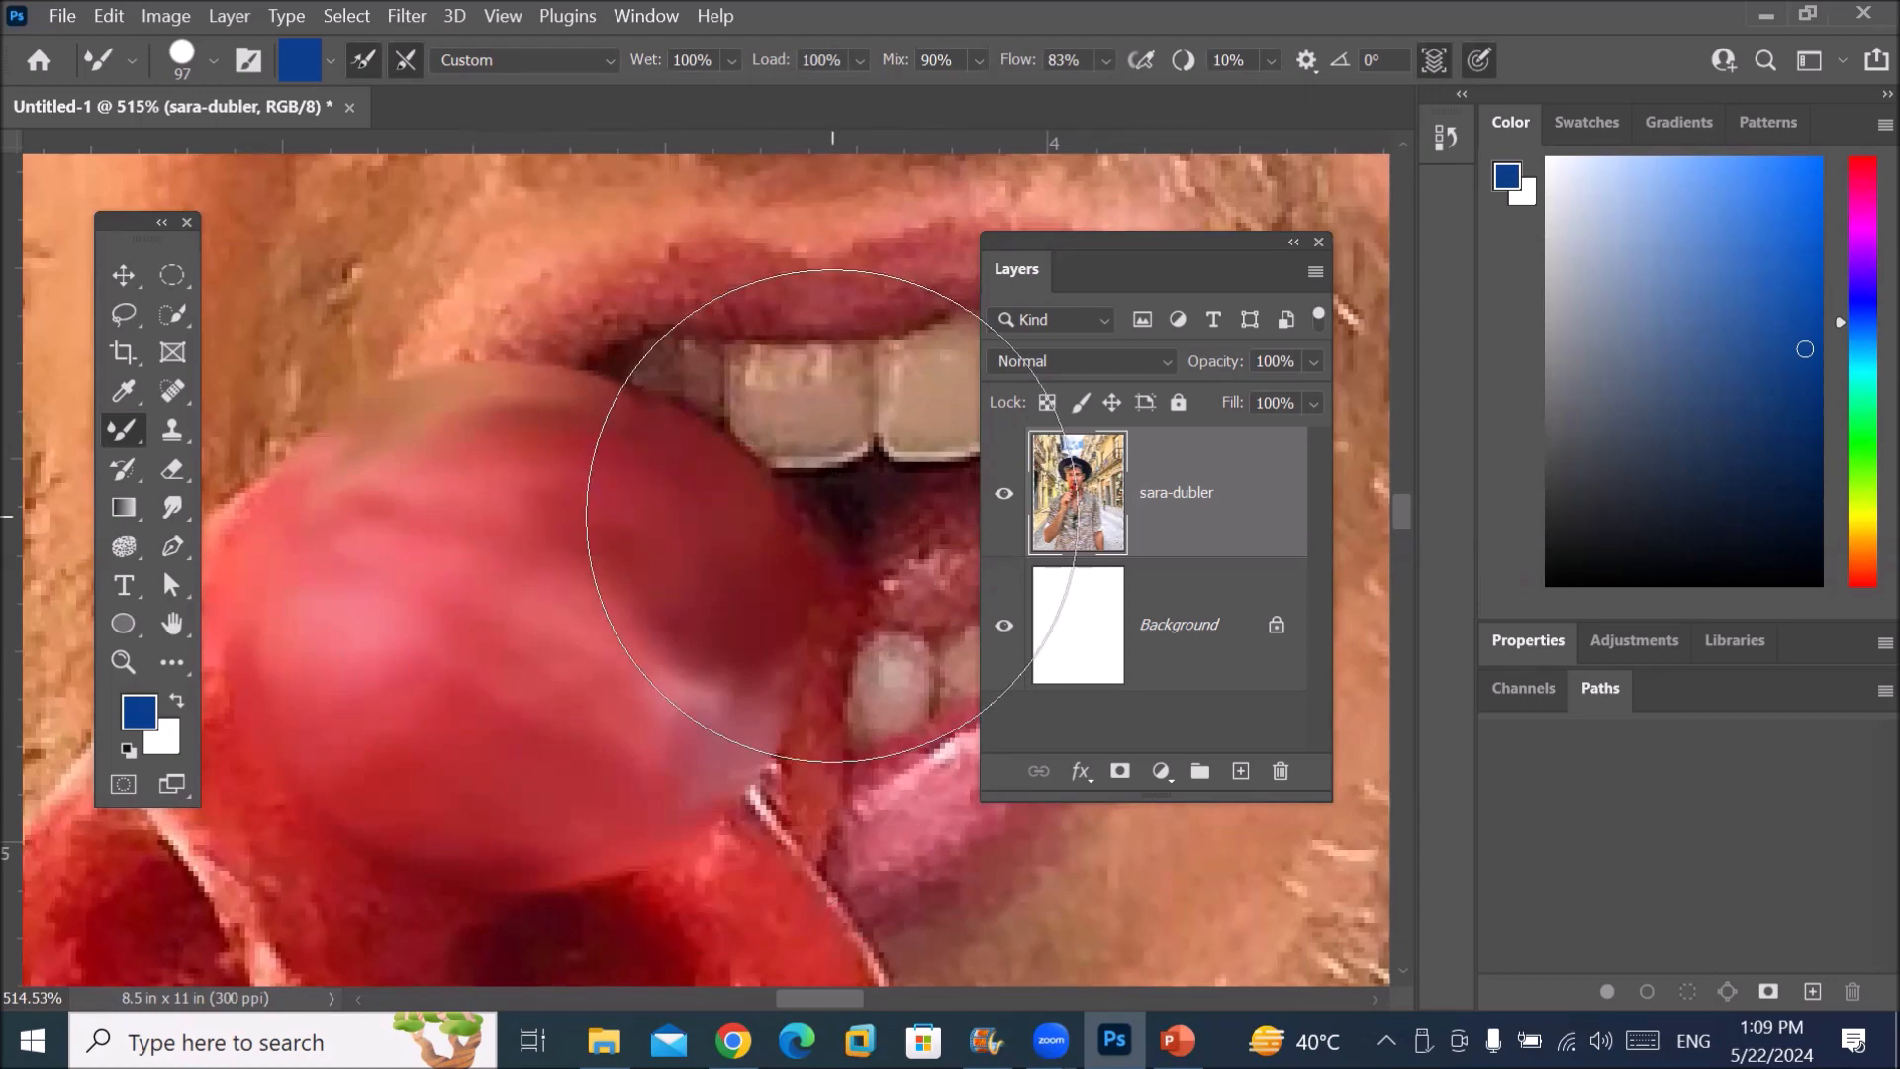
pyautogui.scroll(-5, 788, 625)
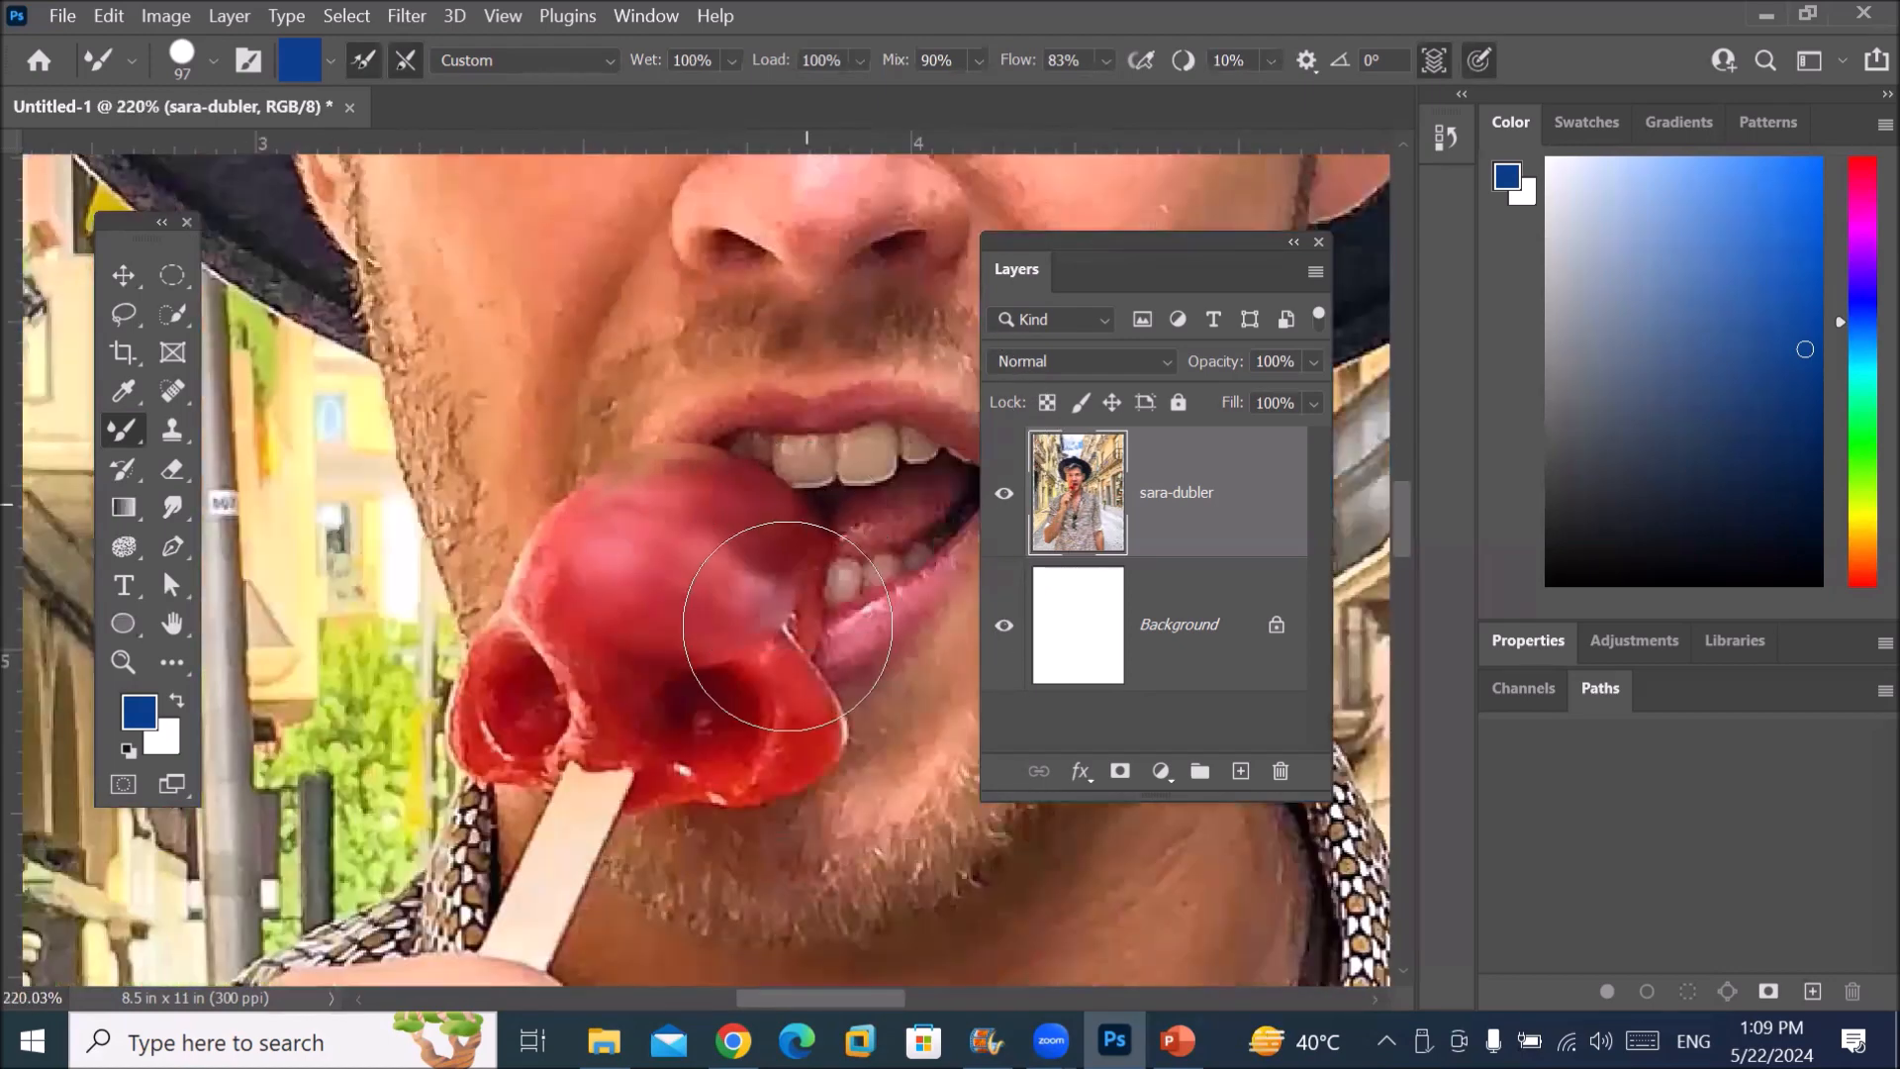
pyautogui.moveTo(693, 638)
pyautogui.mouseDown()
pyautogui.moveTo(772, 643)
pyautogui.moveTo(666, 682)
pyautogui.moveTo(644, 603)
pyautogui.moveTo(700, 645)
pyautogui.moveTo(692, 666)
pyautogui.moveTo(682, 599)
pyautogui.mouseUp()
pyautogui.scroll(-2, 658, 593)
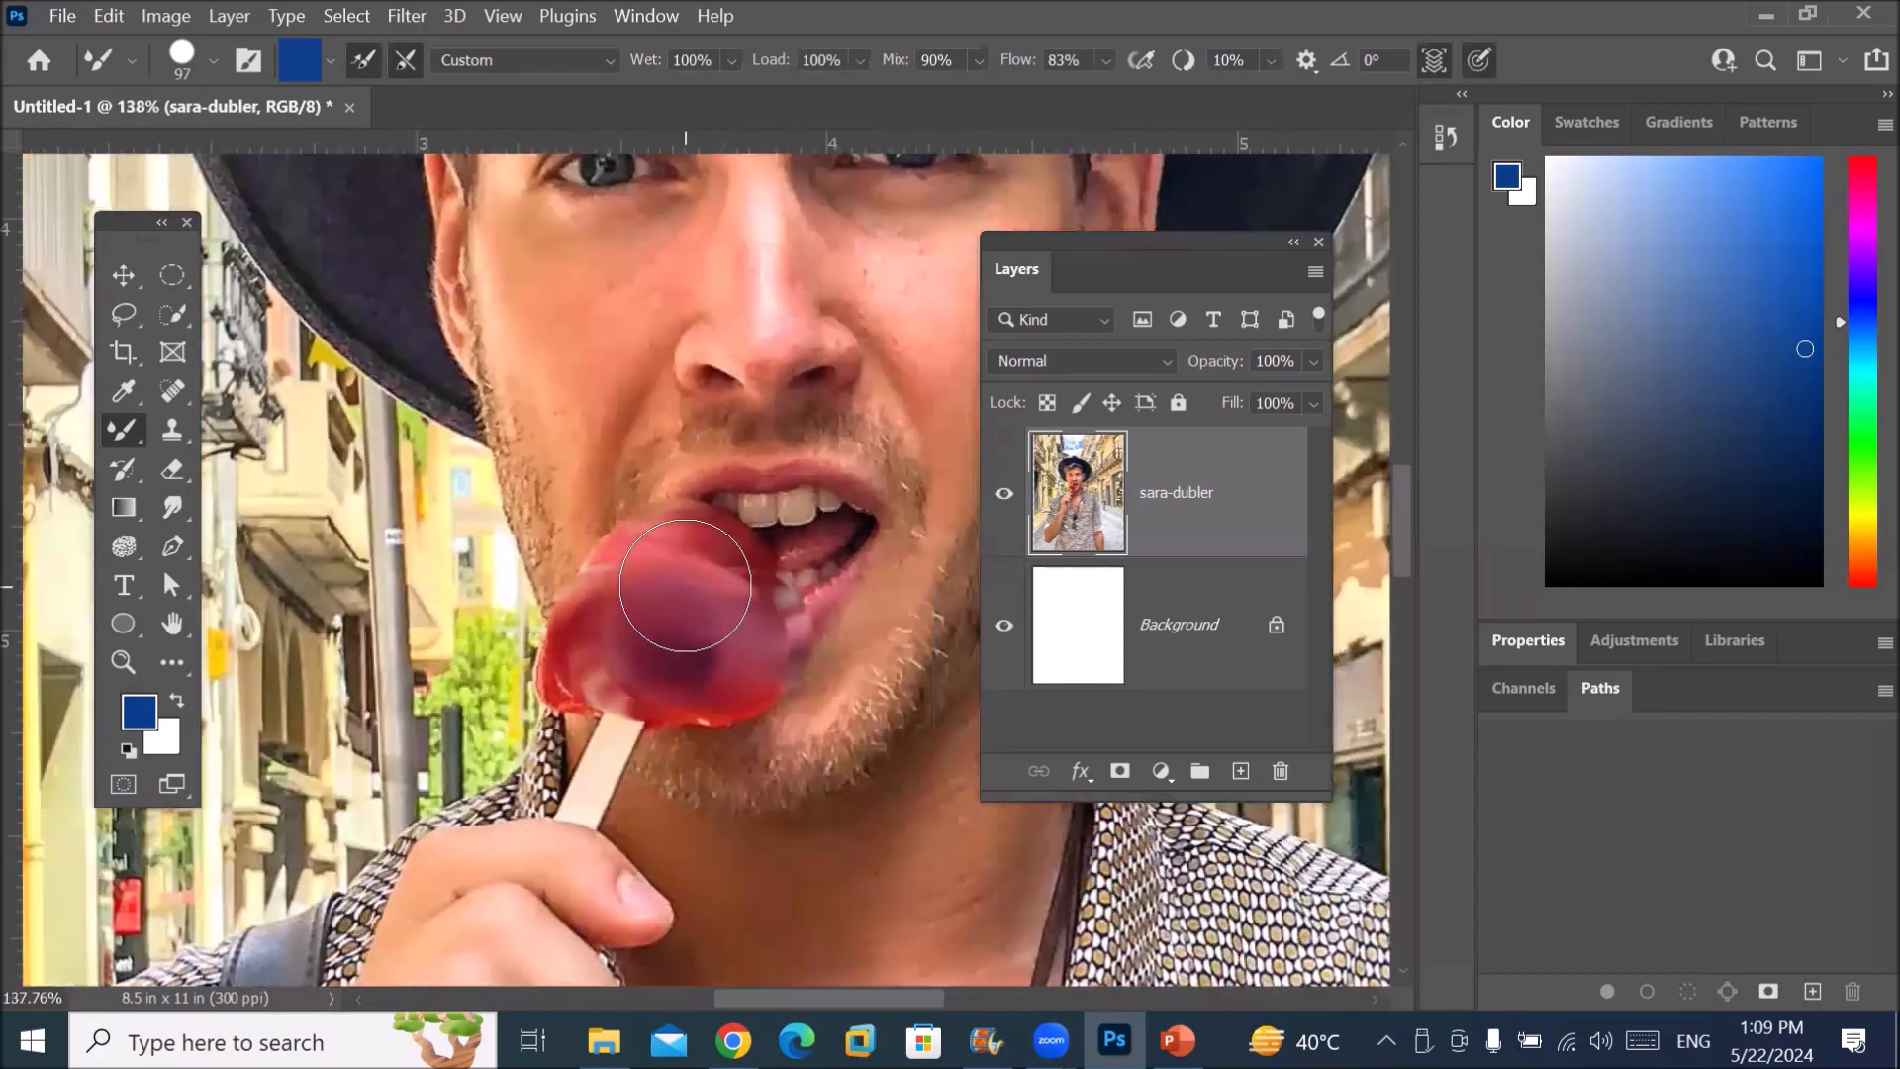
pyautogui.scroll(-1, 703, 233)
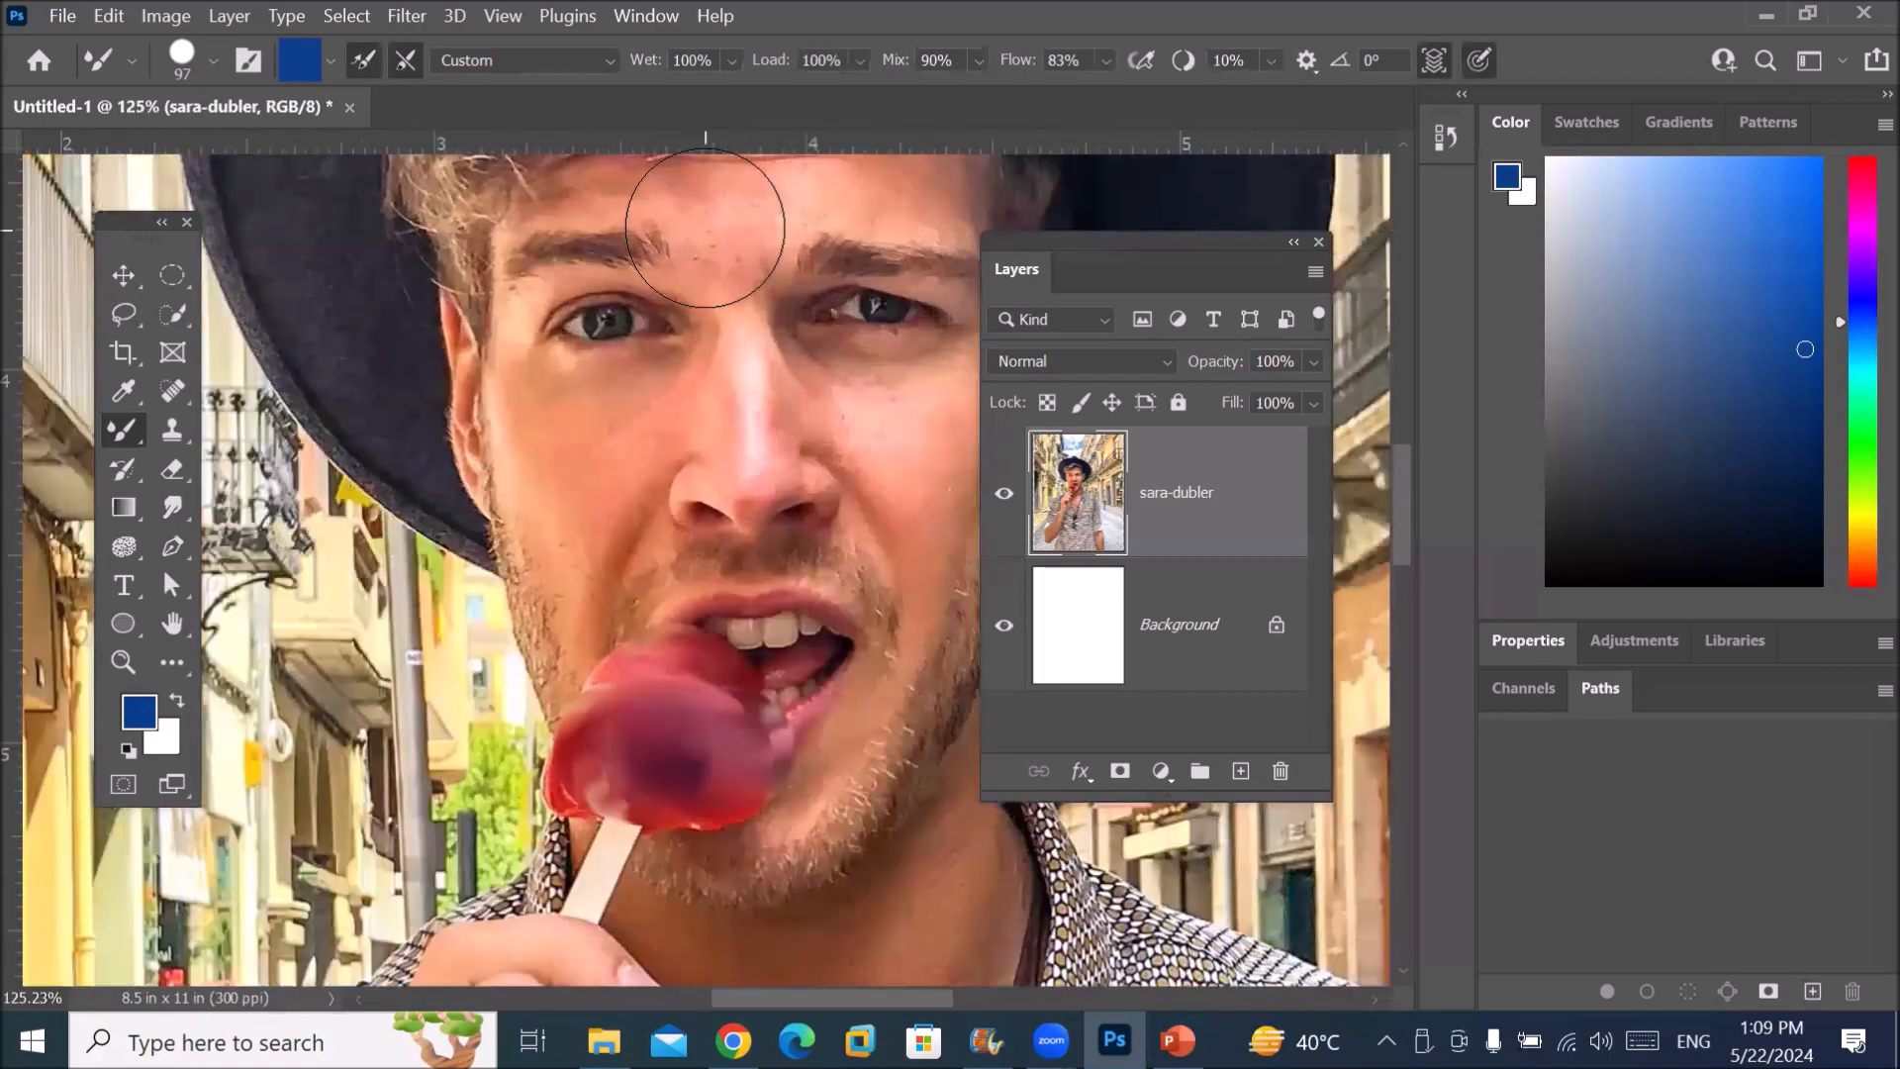
# Step: Smooth the skin around both of the man's eyes and on his forehead with Mixer Brush strokes, undoing a misplaced stroke
pyautogui.scroll(2, 639, 188)
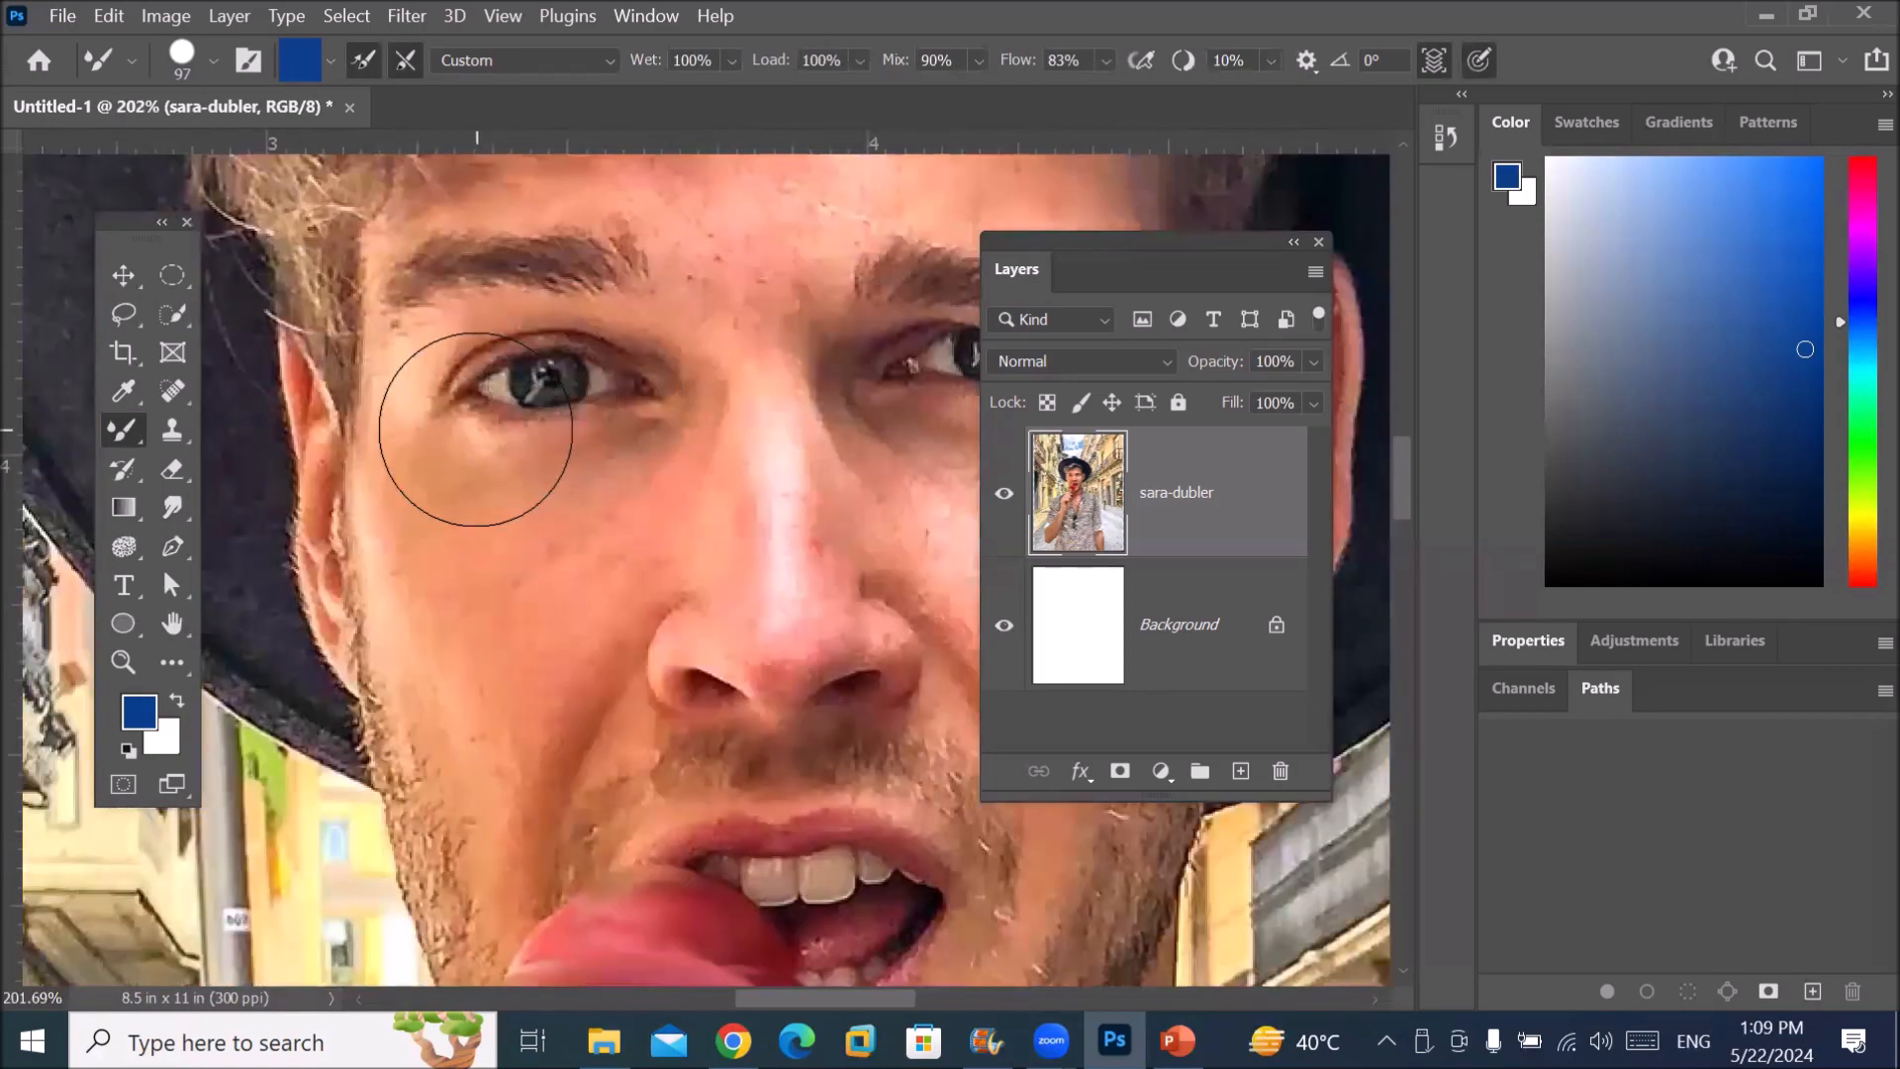
pyautogui.moveTo(475, 428); pyautogui.dragTo(461, 425)
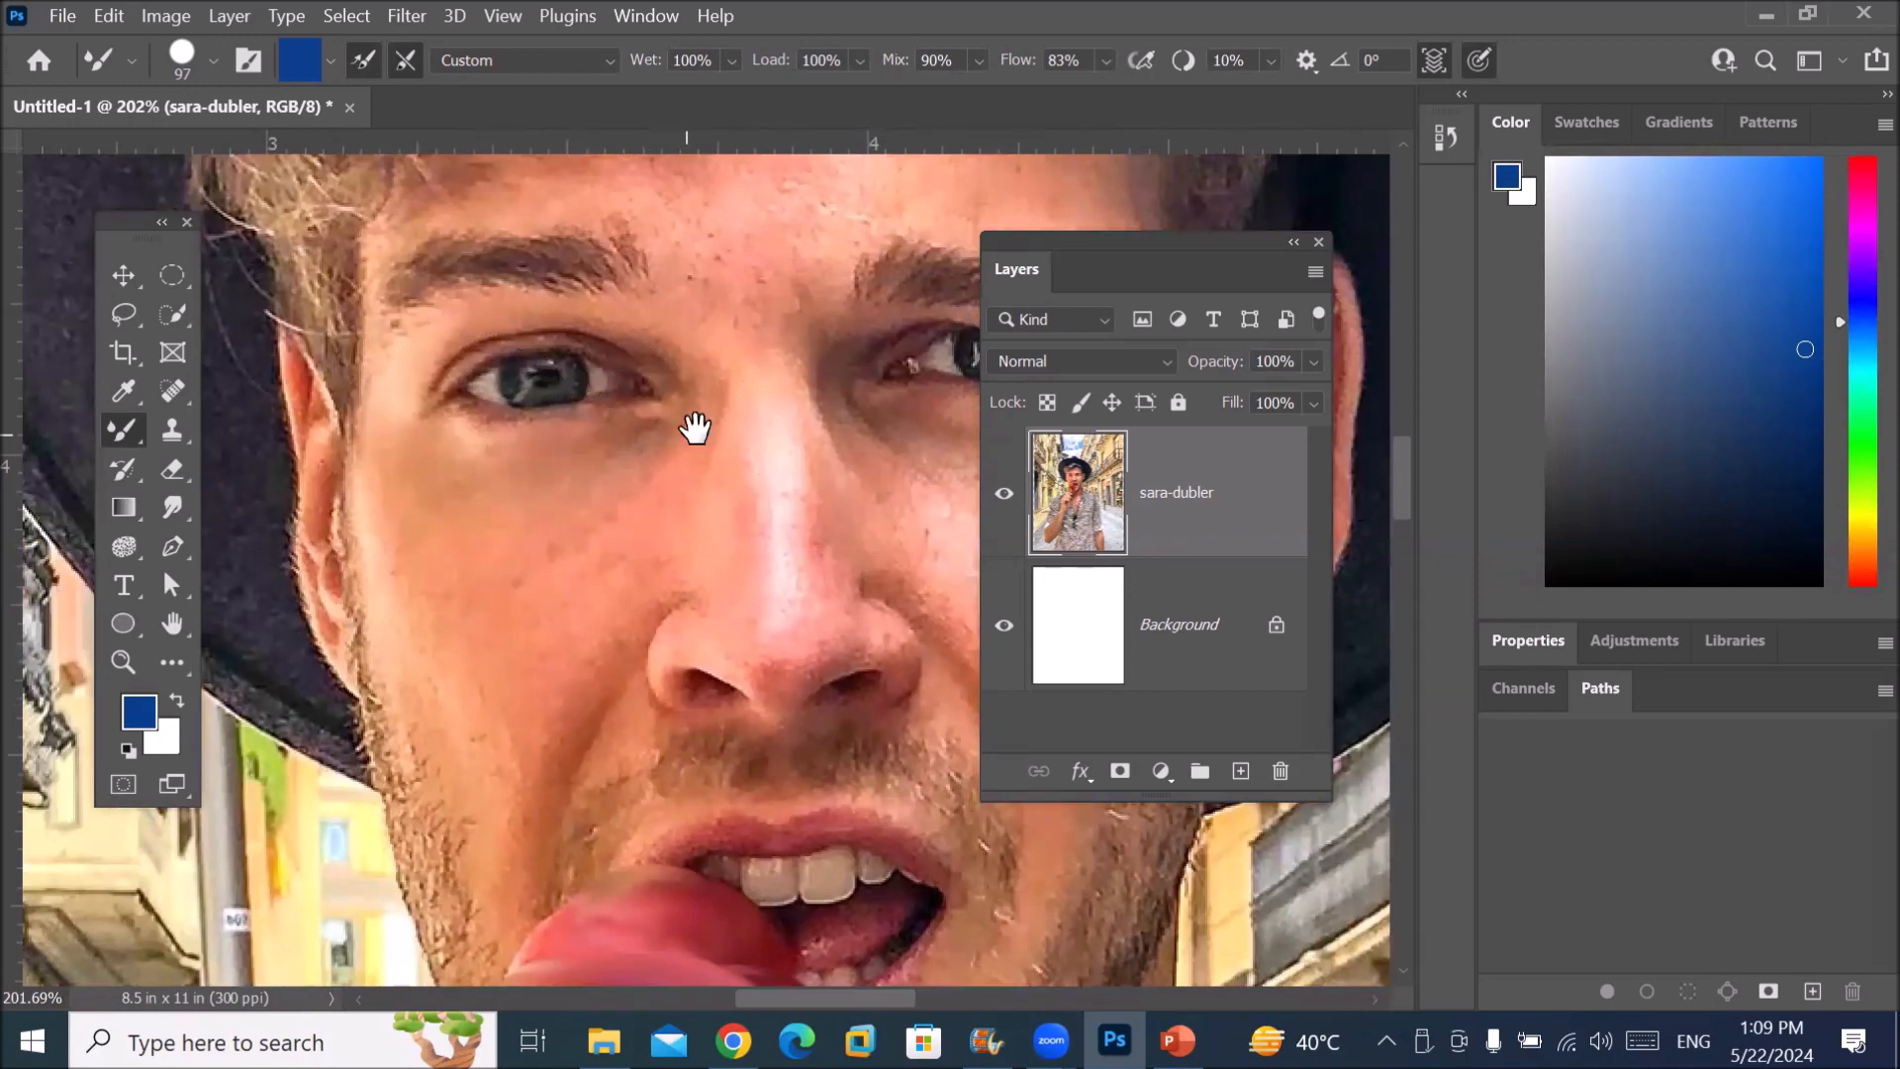
pyautogui.moveTo(789, 419); pyautogui.dragTo(363, 387)
pyautogui.moveTo(583, 398); pyautogui.dragTo(689, 359)
pyautogui.hotkey('ctrl', 'z')
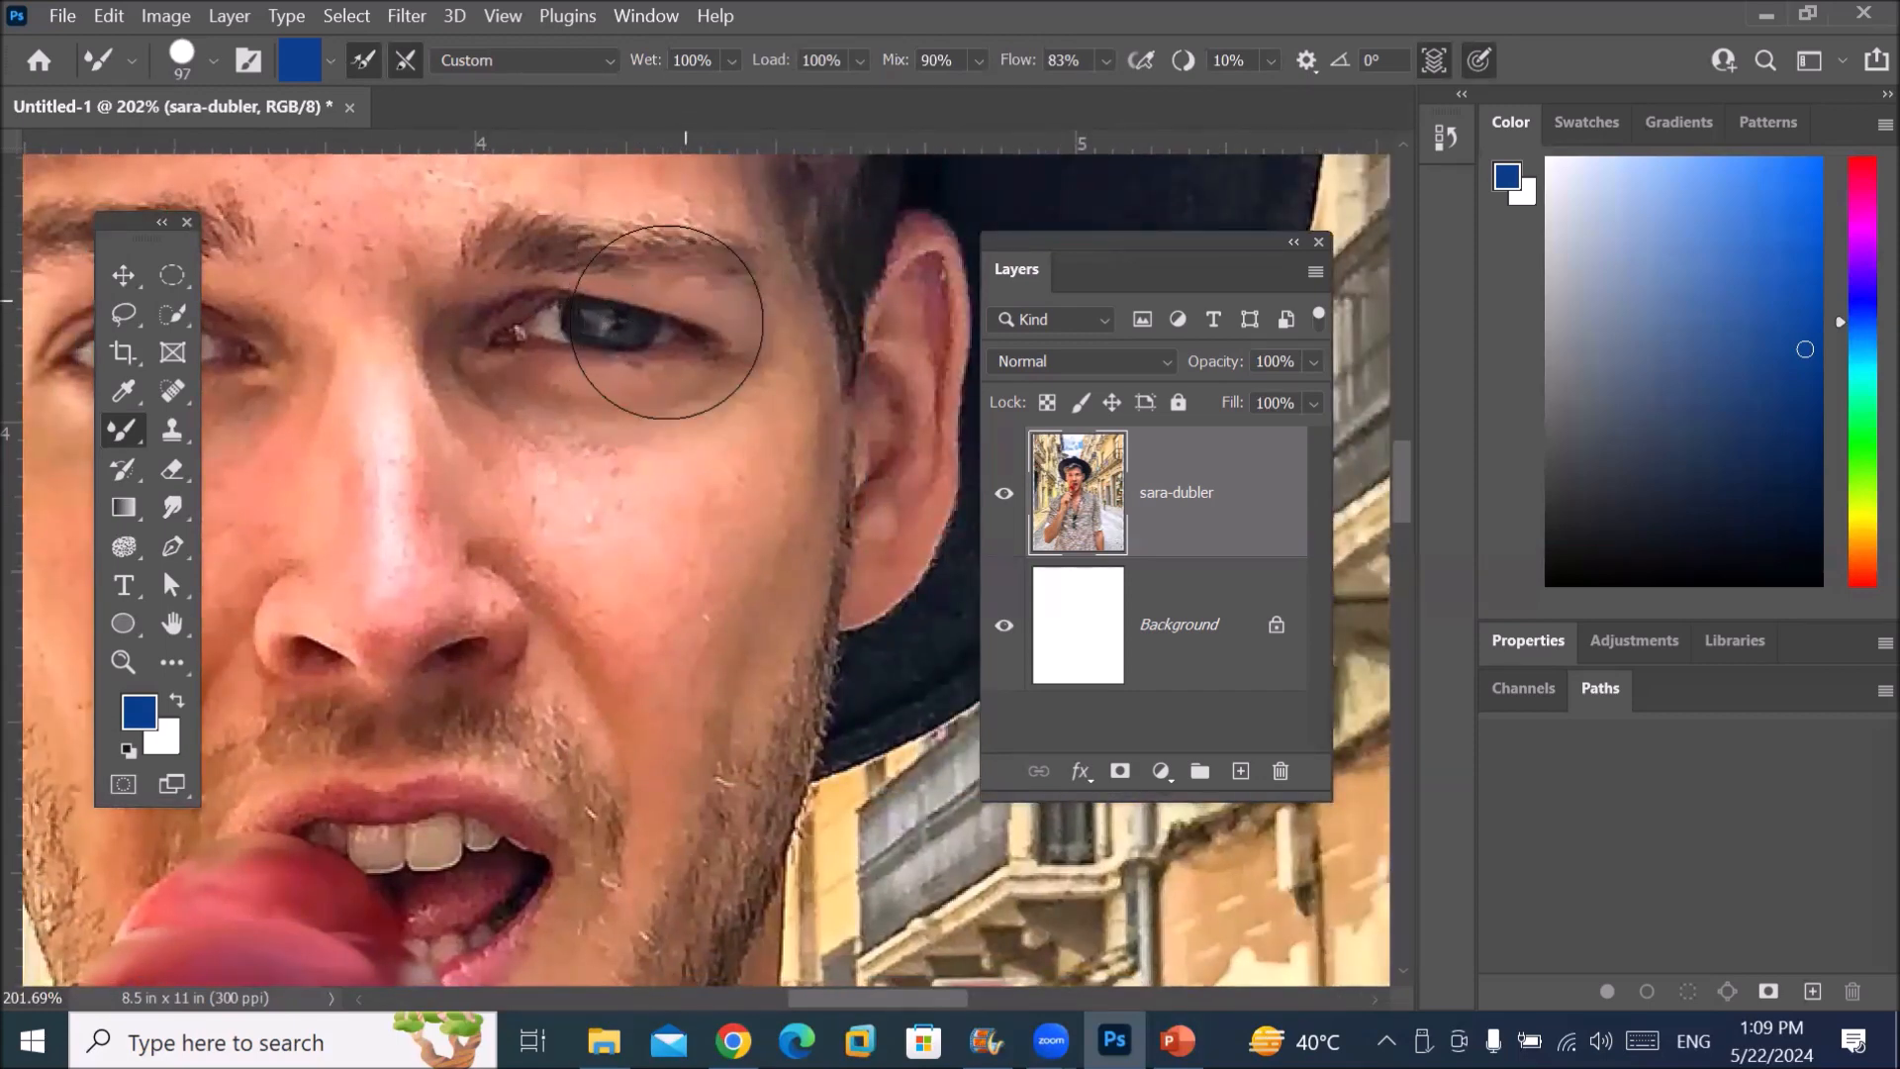
pyautogui.moveTo(665, 292); pyautogui.dragTo(615, 499)
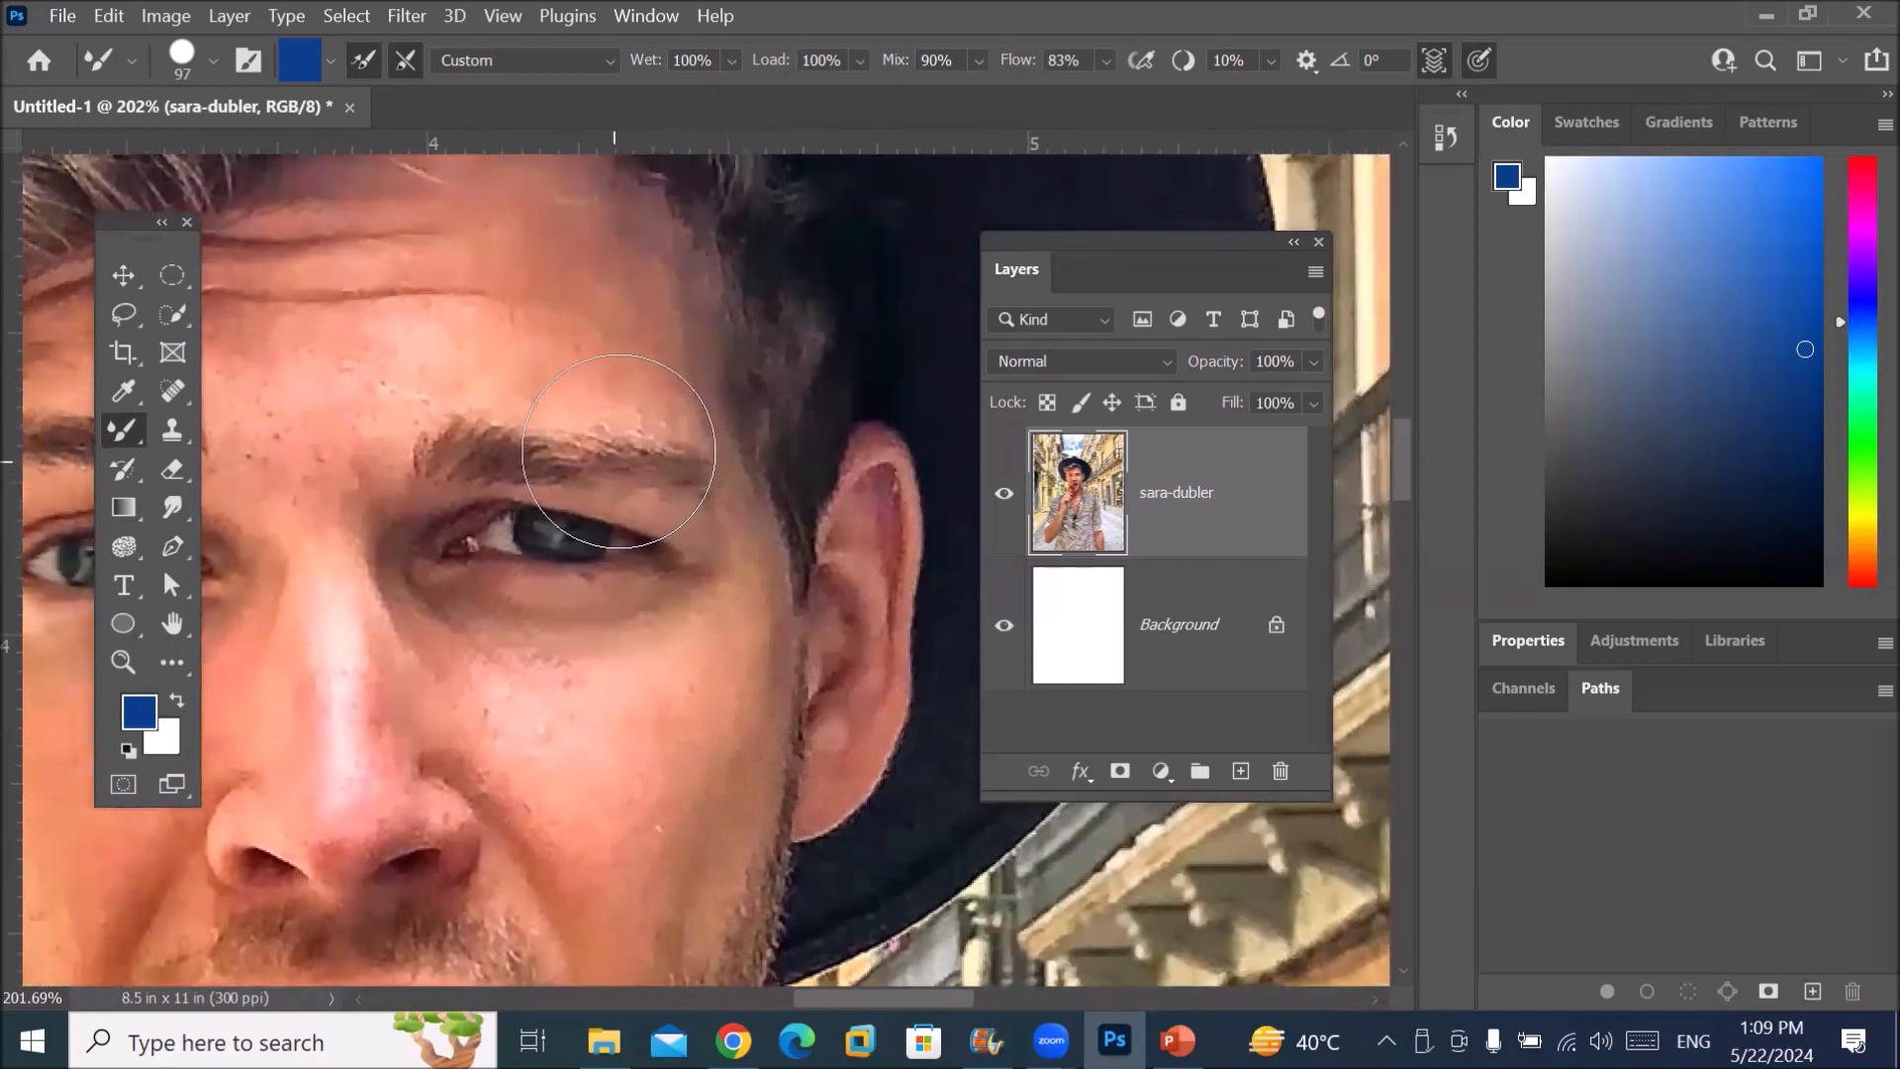
pyautogui.moveTo(470, 399)
pyautogui.mouseDown()
pyautogui.moveTo(530, 382)
pyautogui.moveTo(592, 421)
pyautogui.moveTo(624, 407)
pyautogui.moveTo(640, 437)
pyautogui.moveTo(634, 455)
pyautogui.moveTo(554, 445)
pyautogui.mouseUp()
# Step: Blend the man's hair above his forehead with Mixer Brush strokes
pyautogui.scroll(-6, 554, 446)
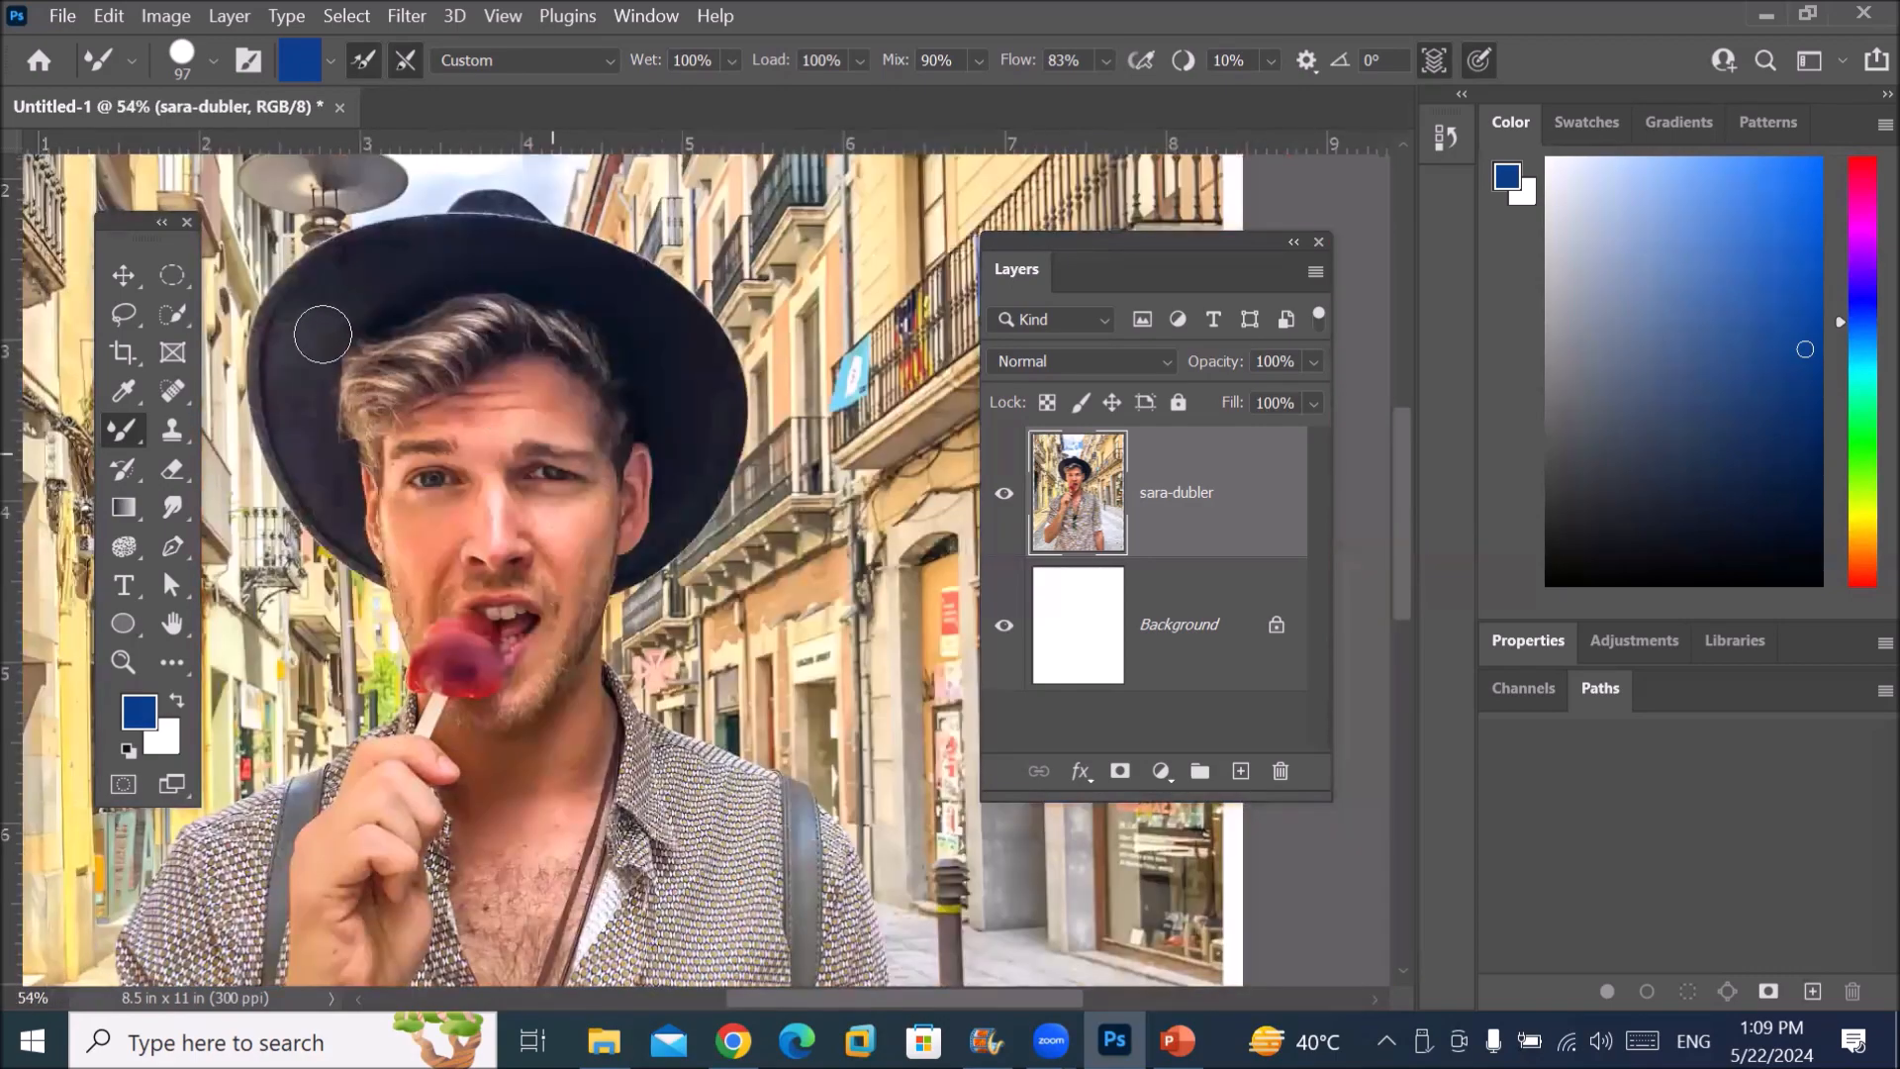
pyautogui.scroll(6, 376, 396)
pyautogui.moveTo(559, 573)
pyautogui.mouseDown()
pyautogui.moveTo(696, 574)
pyautogui.moveTo(666, 548)
pyautogui.moveTo(750, 539)
pyautogui.moveTo(744, 506)
pyautogui.moveTo(867, 447)
pyautogui.mouseUp()
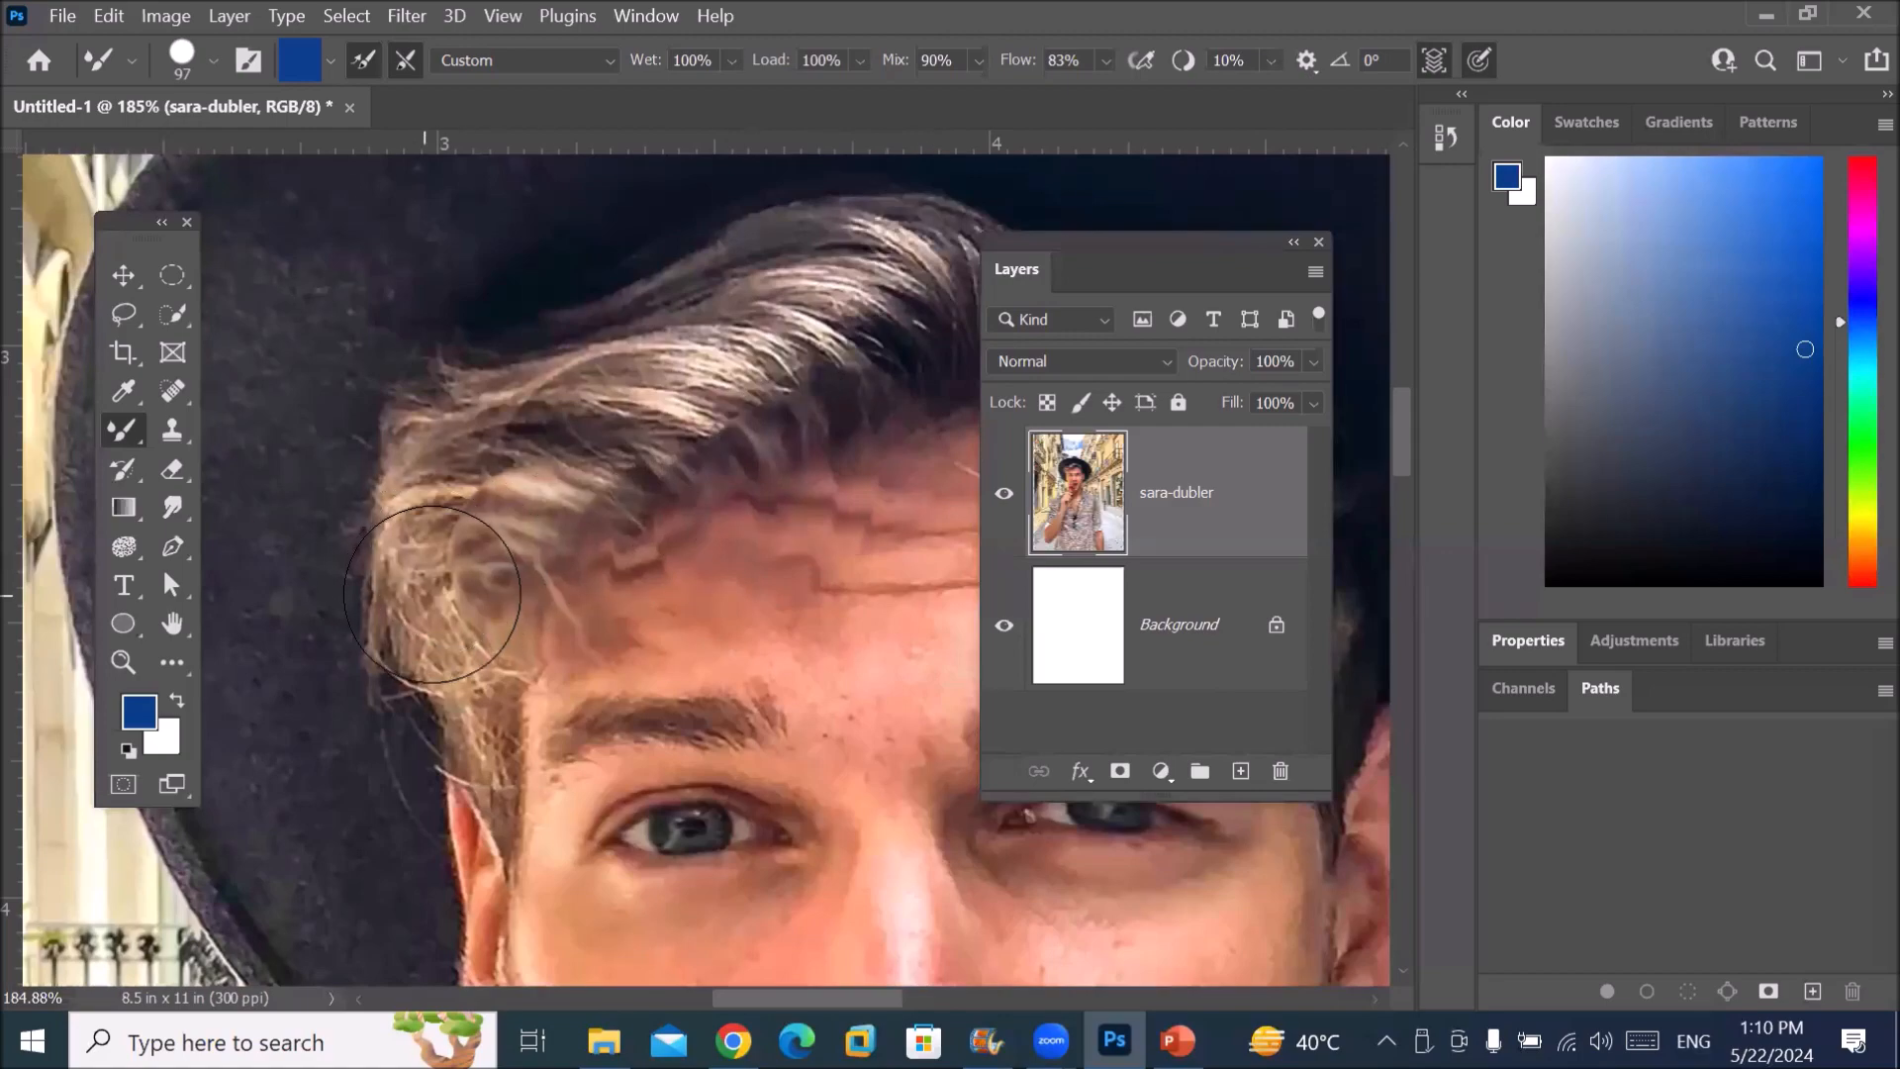
# Step: Smear the man's left ear and the skin beside it with Mixer Brush strokes
pyautogui.scroll(-5, 396, 618)
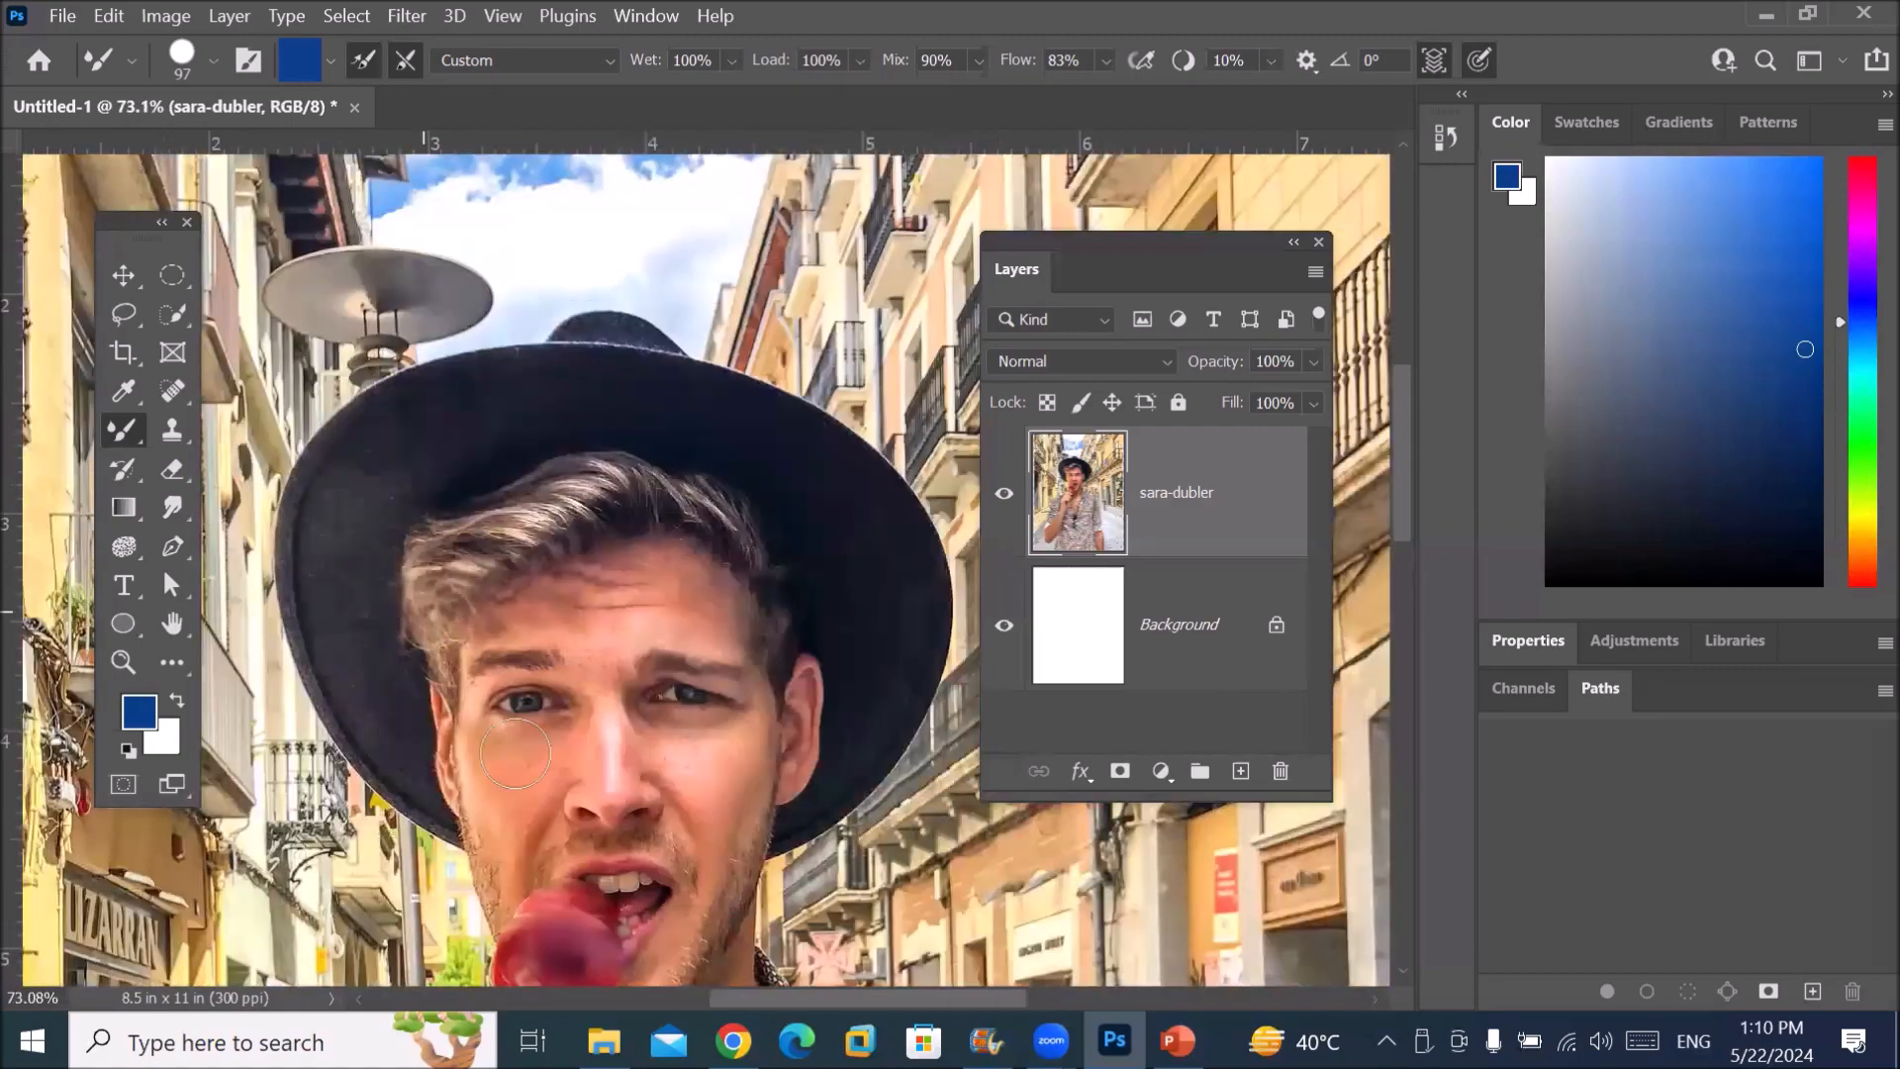
pyautogui.scroll(-1, 709, 876)
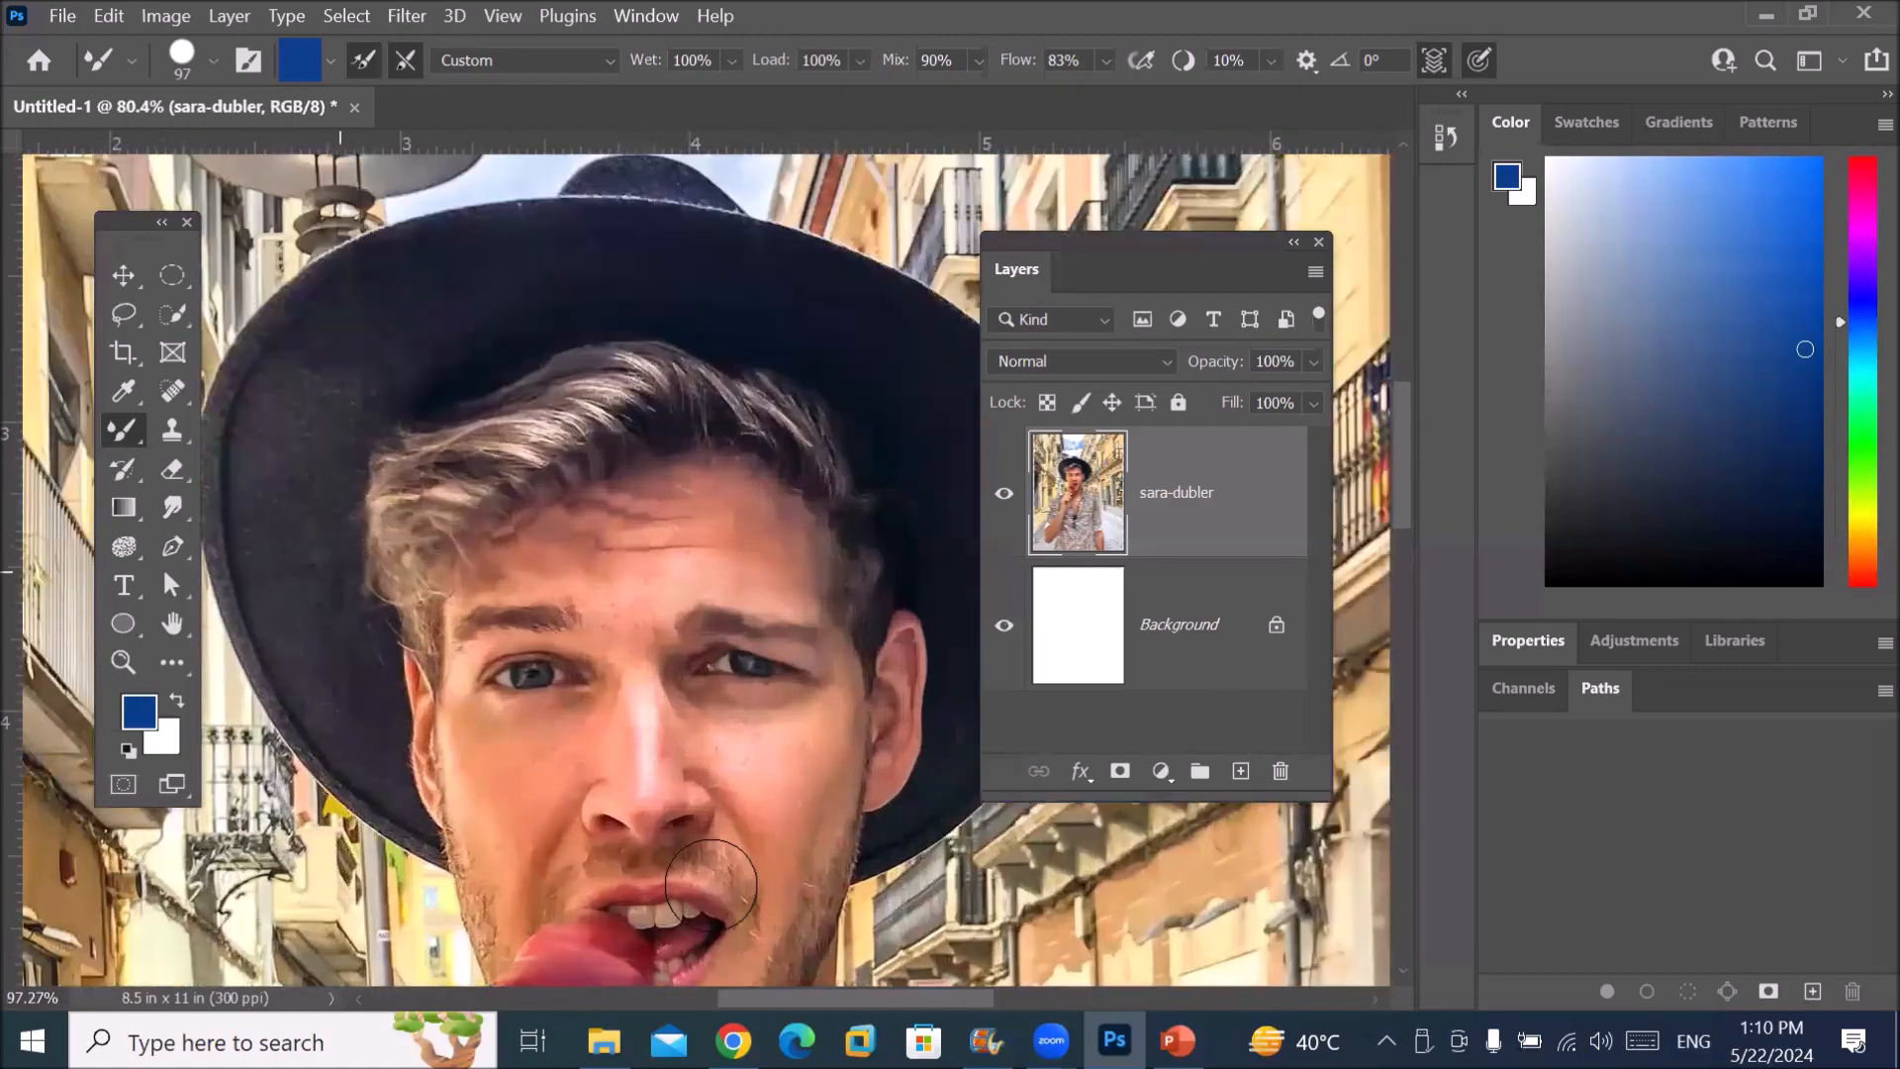
pyautogui.scroll(-2, 705, 894)
pyautogui.scroll(2, 841, 863)
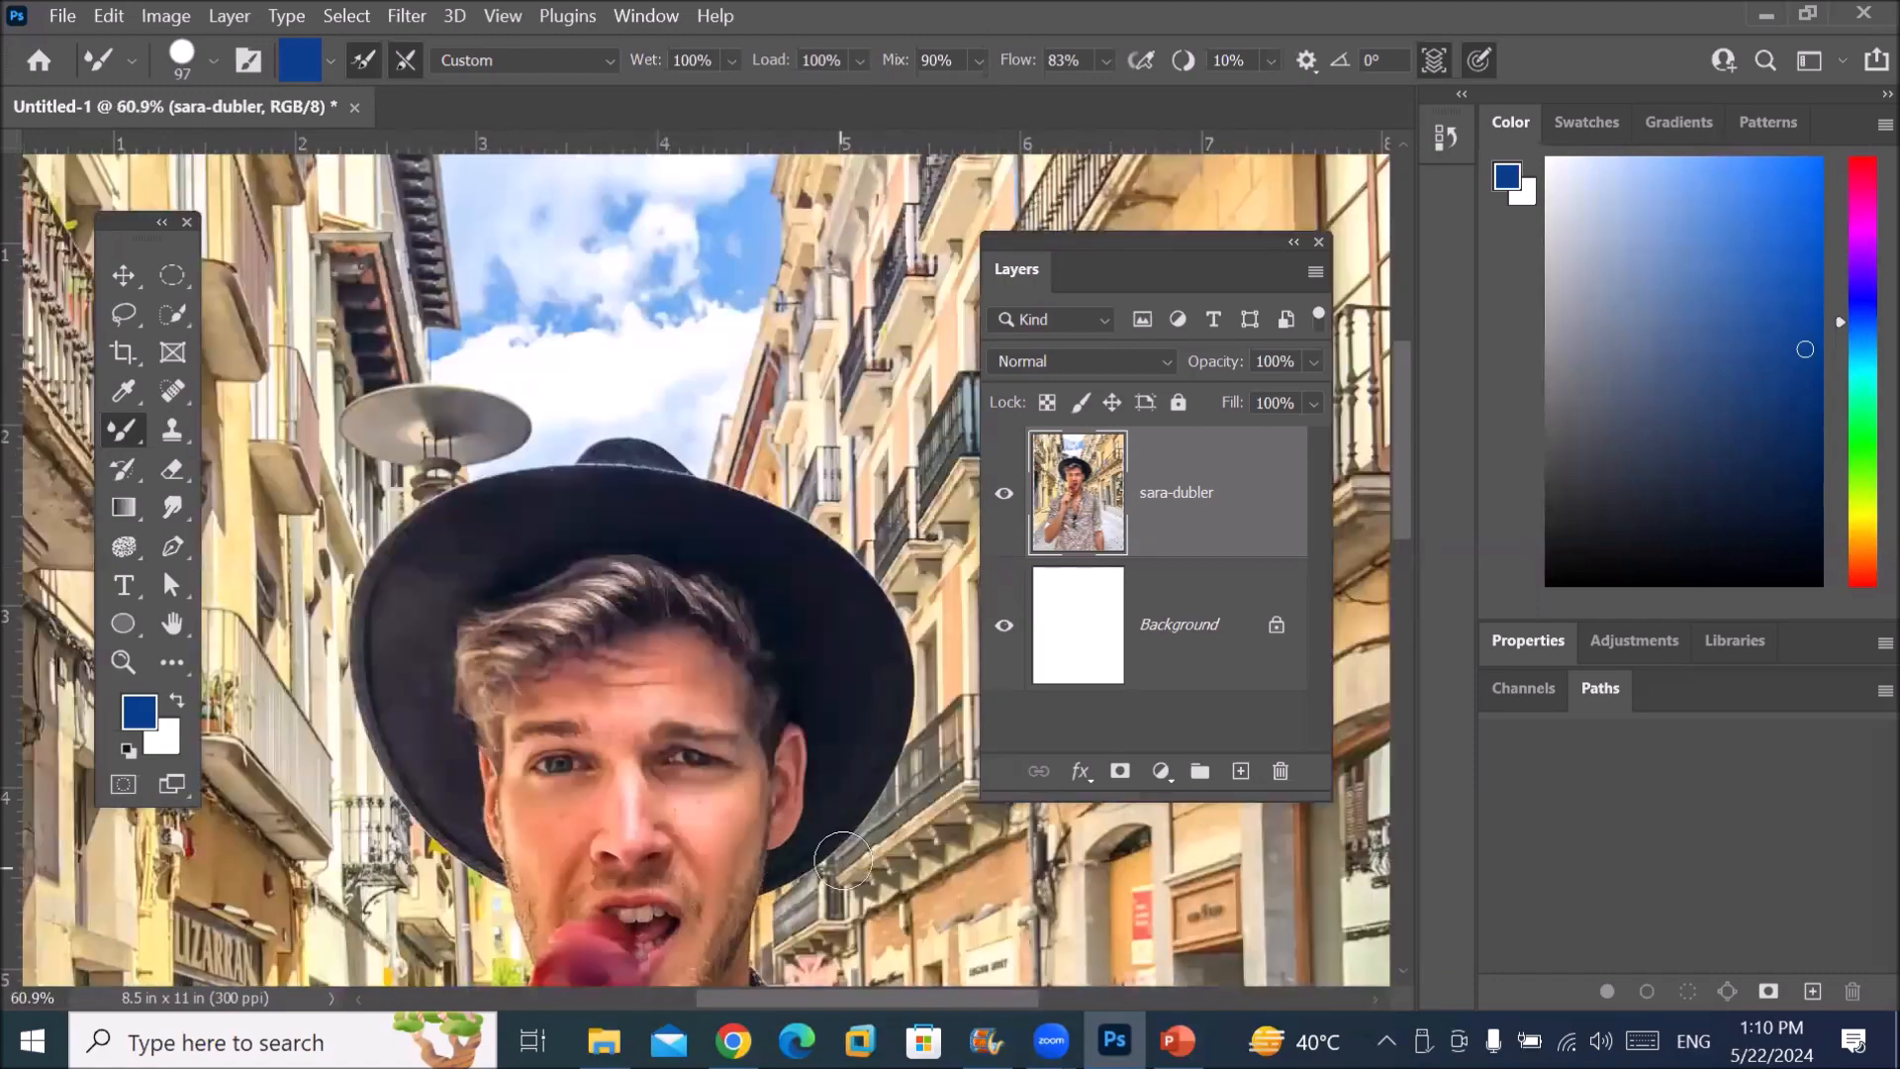
pyautogui.scroll(5, 837, 828)
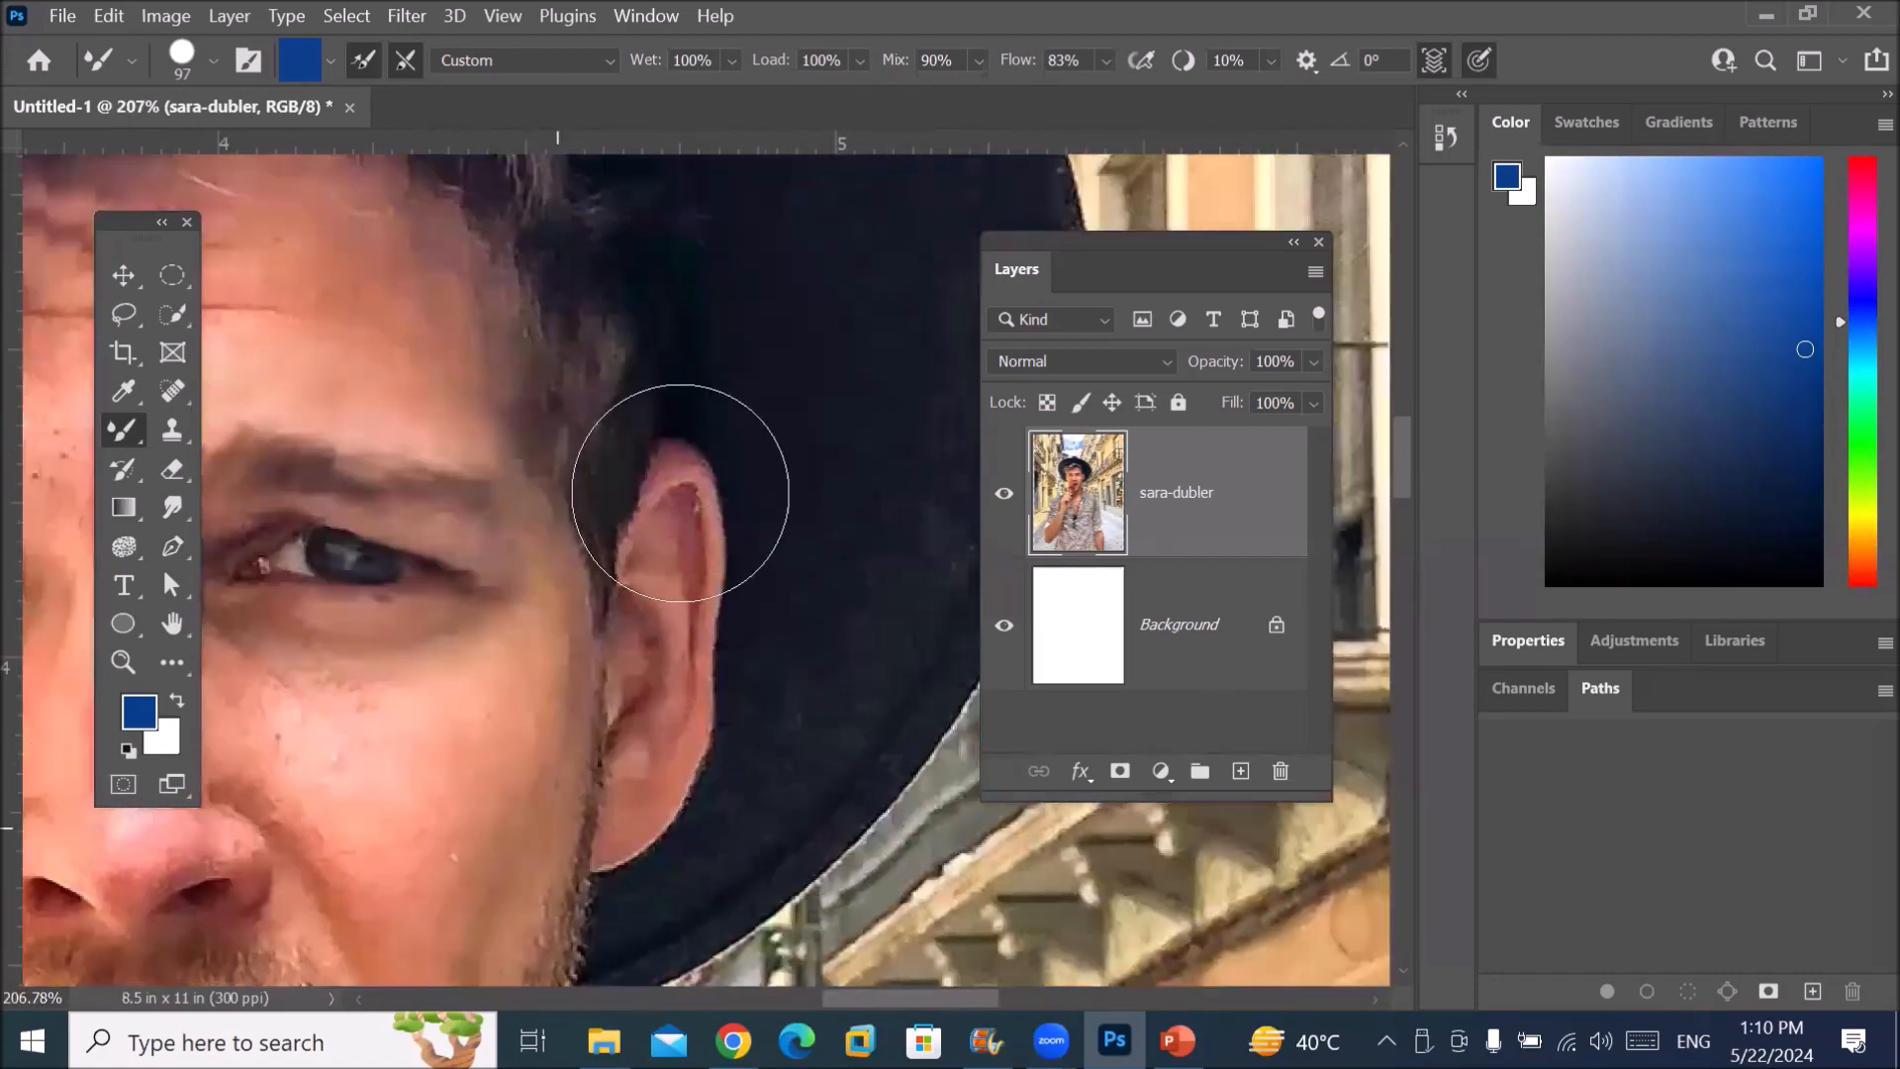
pyautogui.scroll(1, 679, 479)
pyautogui.moveTo(679, 491)
pyautogui.mouseDown()
pyautogui.moveTo(658, 501)
pyautogui.moveTo(679, 581)
pyautogui.moveTo(654, 602)
pyautogui.moveTo(663, 722)
pyautogui.moveTo(623, 787)
pyautogui.moveTo(683, 588)
pyautogui.moveTo(656, 608)
pyautogui.mouseUp()
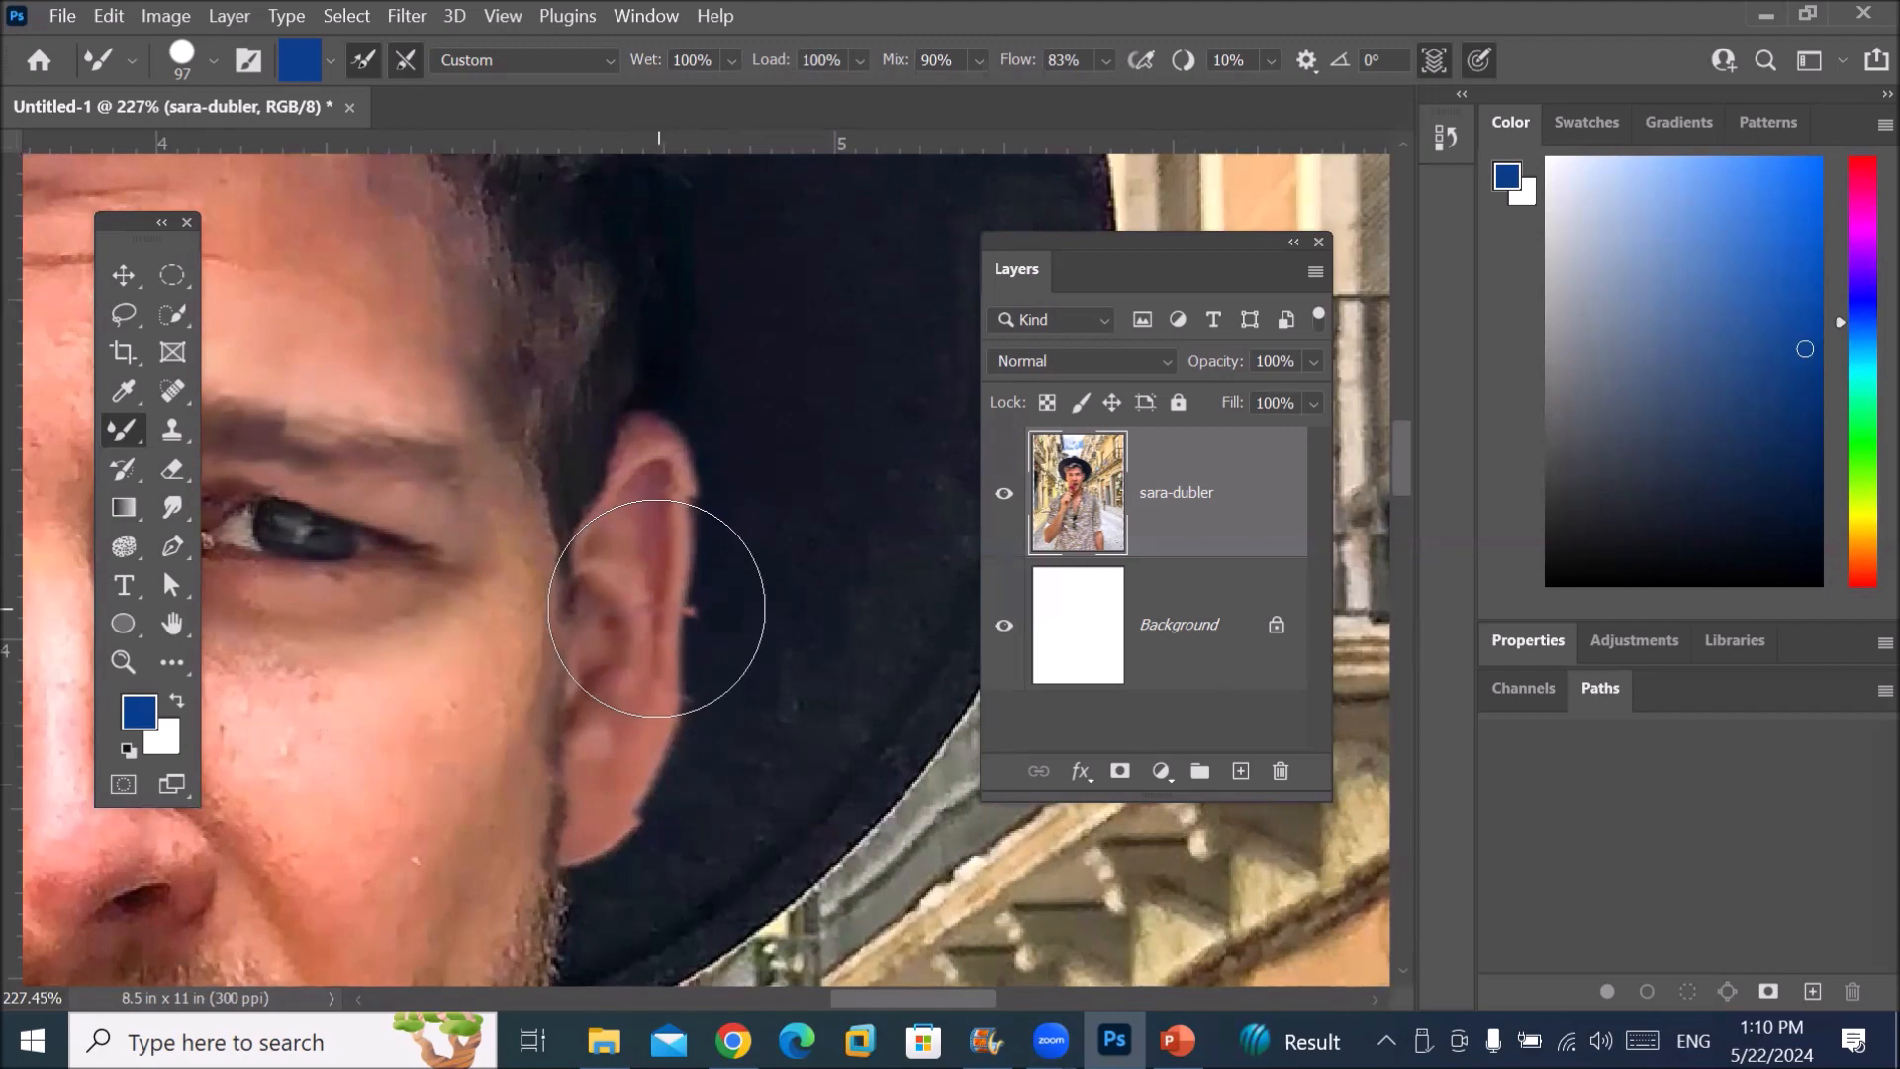
# Step: Create a new document from the recent Letter preset, 8.5 x 11 in at 300 ppi
pyautogui.click(63, 16)
pyautogui.click(104, 52)
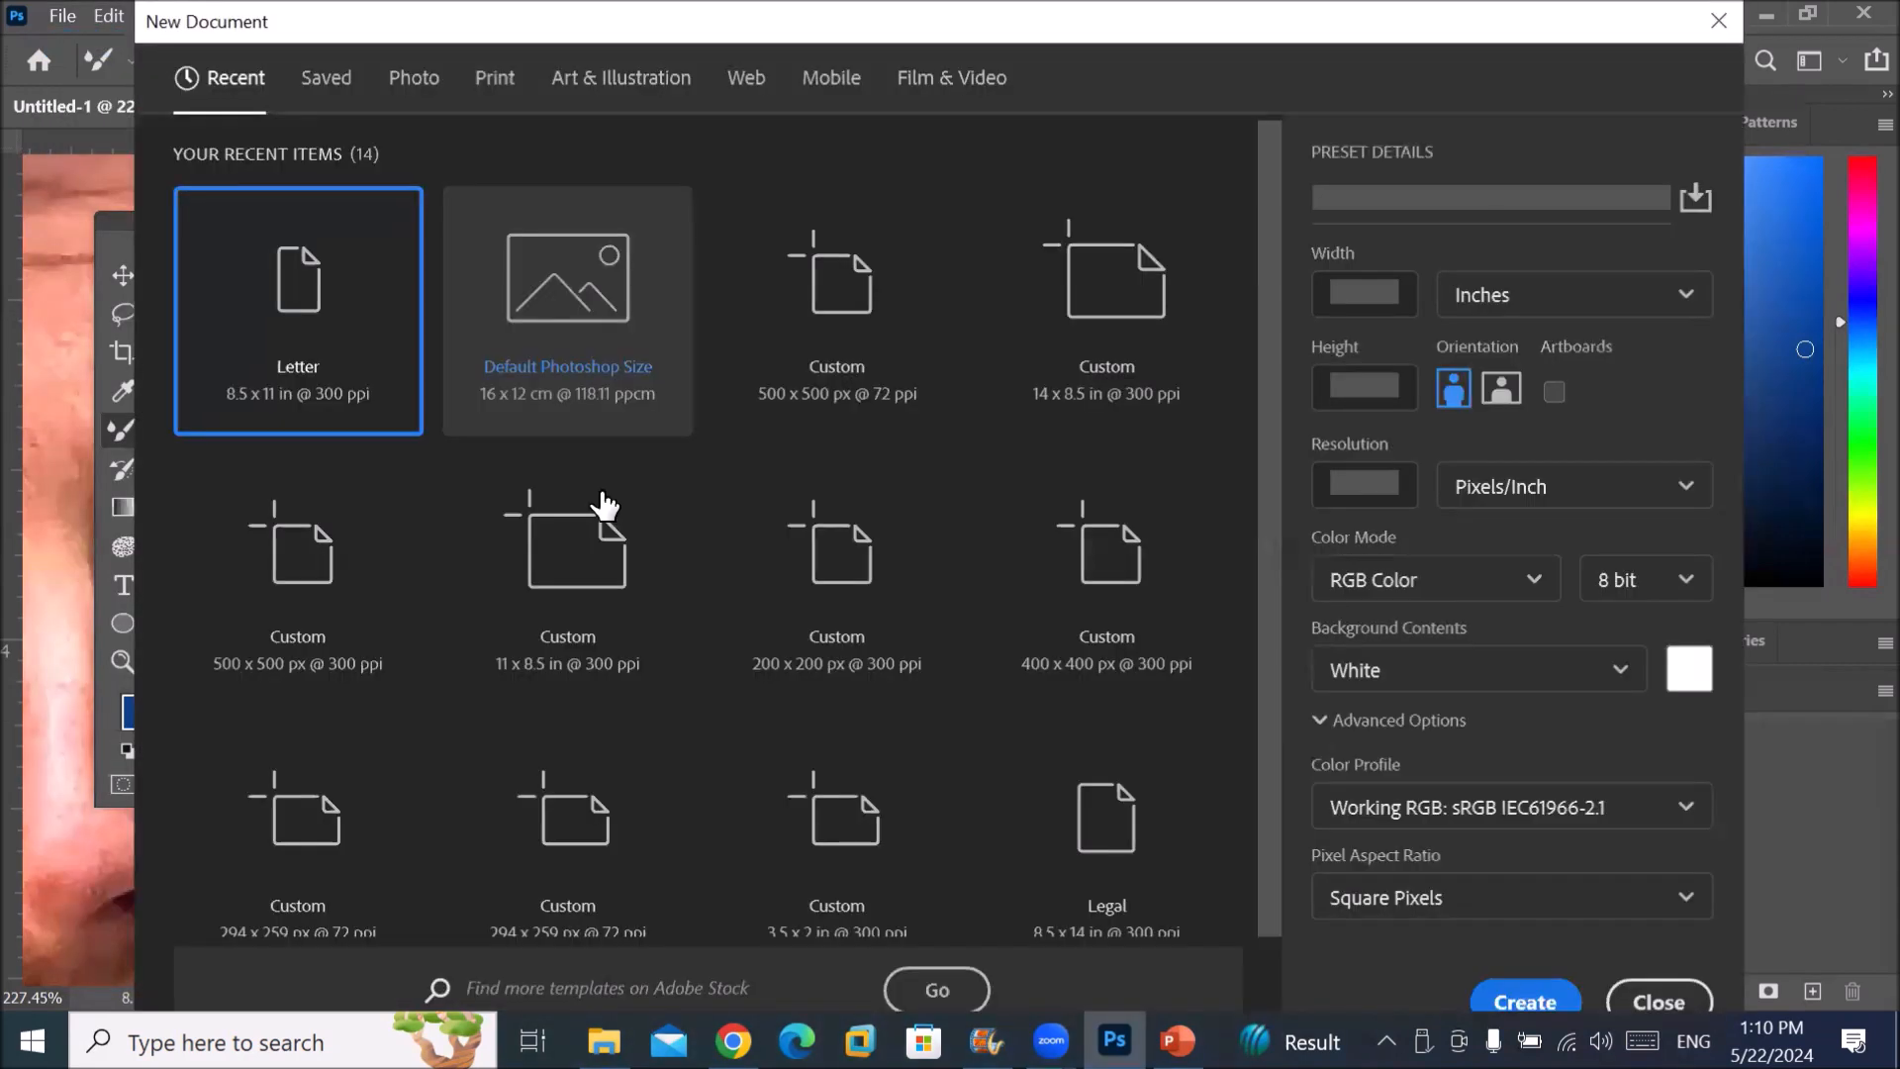
pyautogui.click(341, 374)
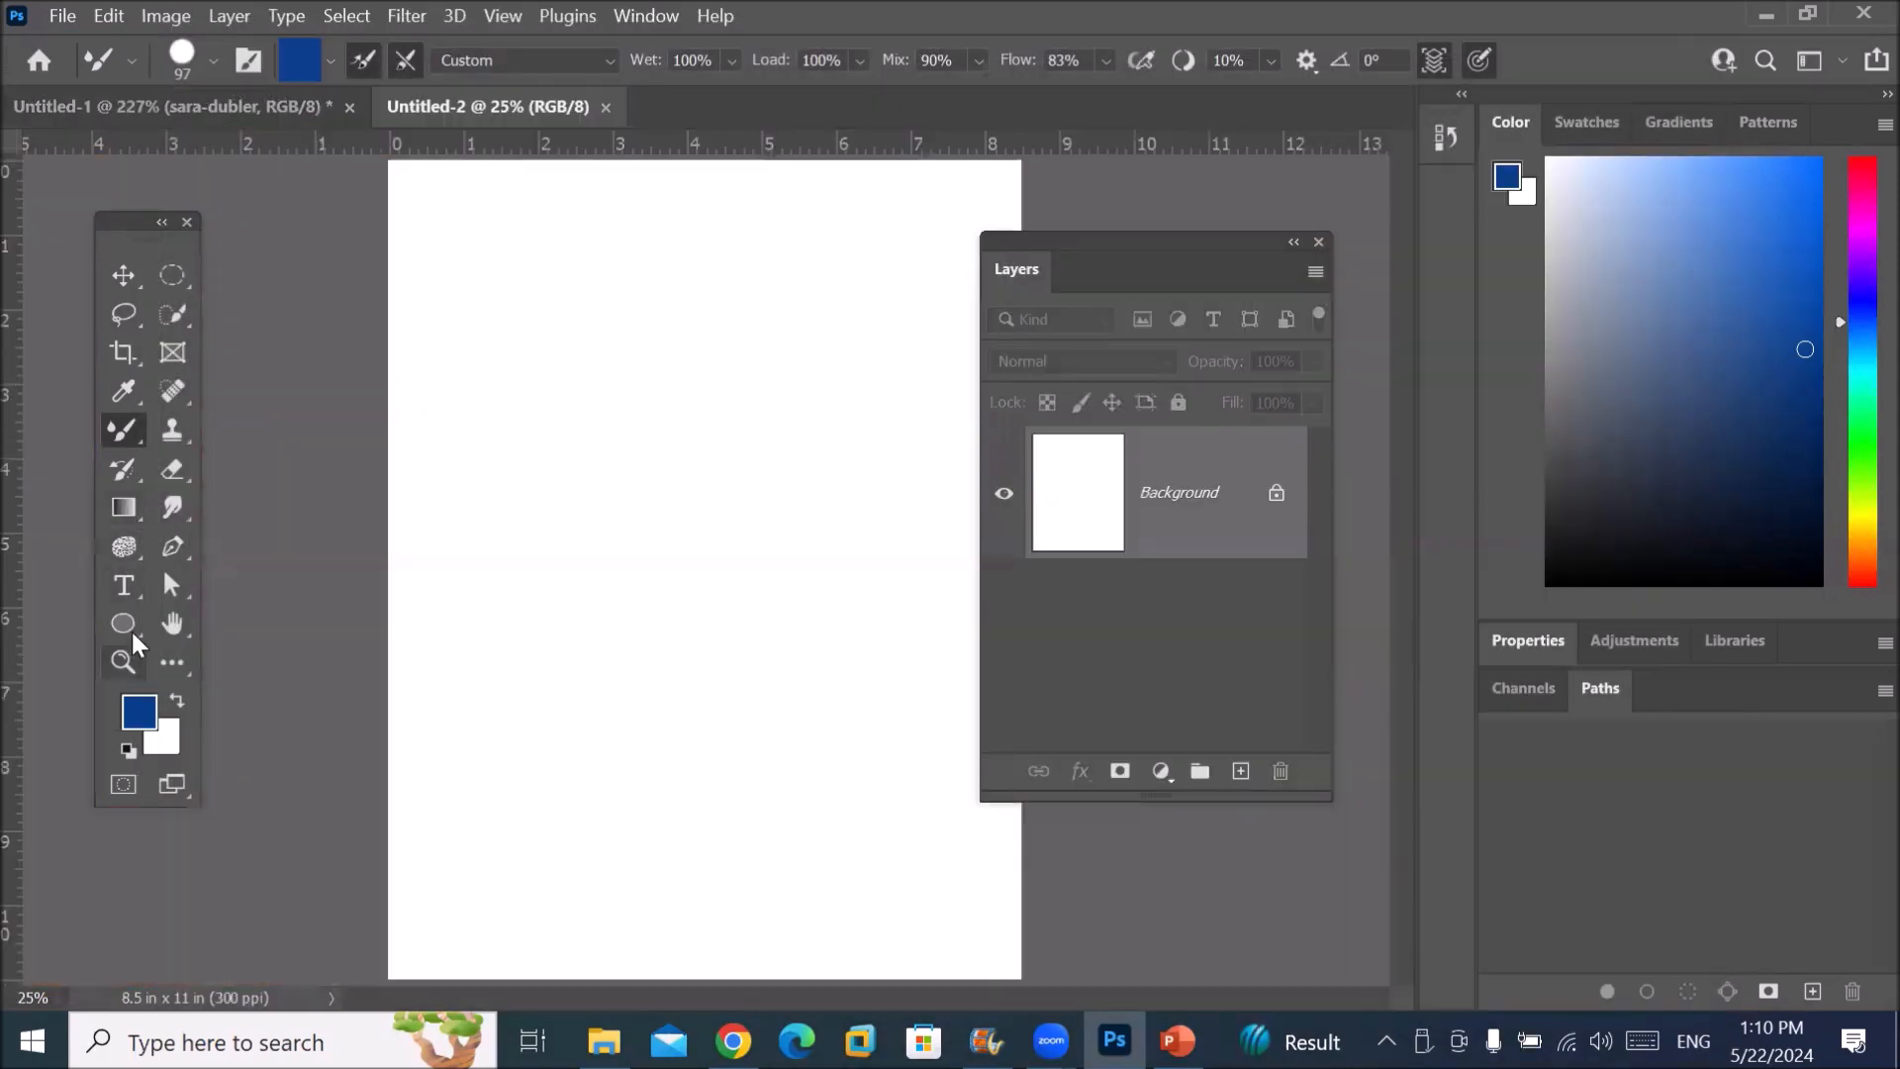
# Step: Paint a straight blue vertical stripe along the page's left side with the Brush Tool at size 600
pyautogui.rightClick(122, 432)
pyautogui.click(222, 422)
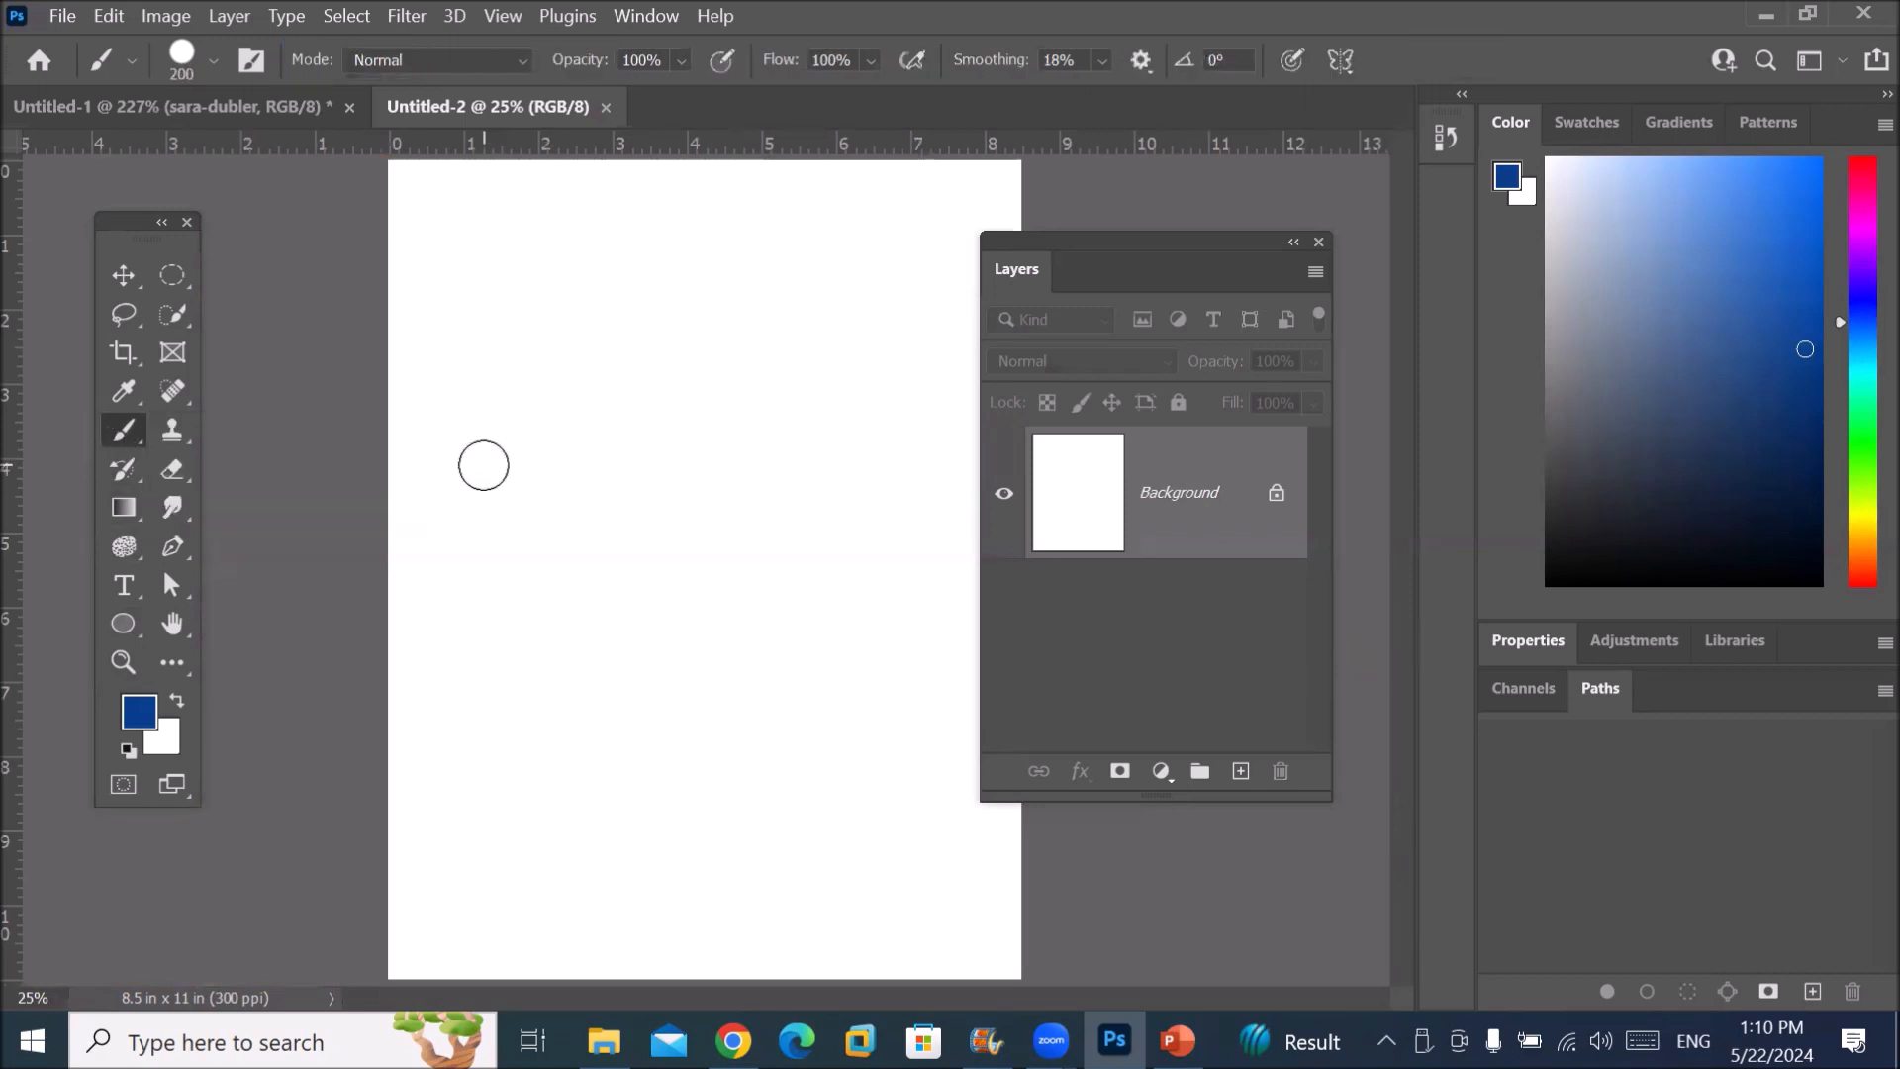
pyautogui.press(']')
pyautogui.press(']')
pyautogui.press(']')
pyautogui.press(']')
pyautogui.press(']')
pyautogui.press(']')
pyautogui.press(']')
pyautogui.press(']')
pyautogui.press(']')
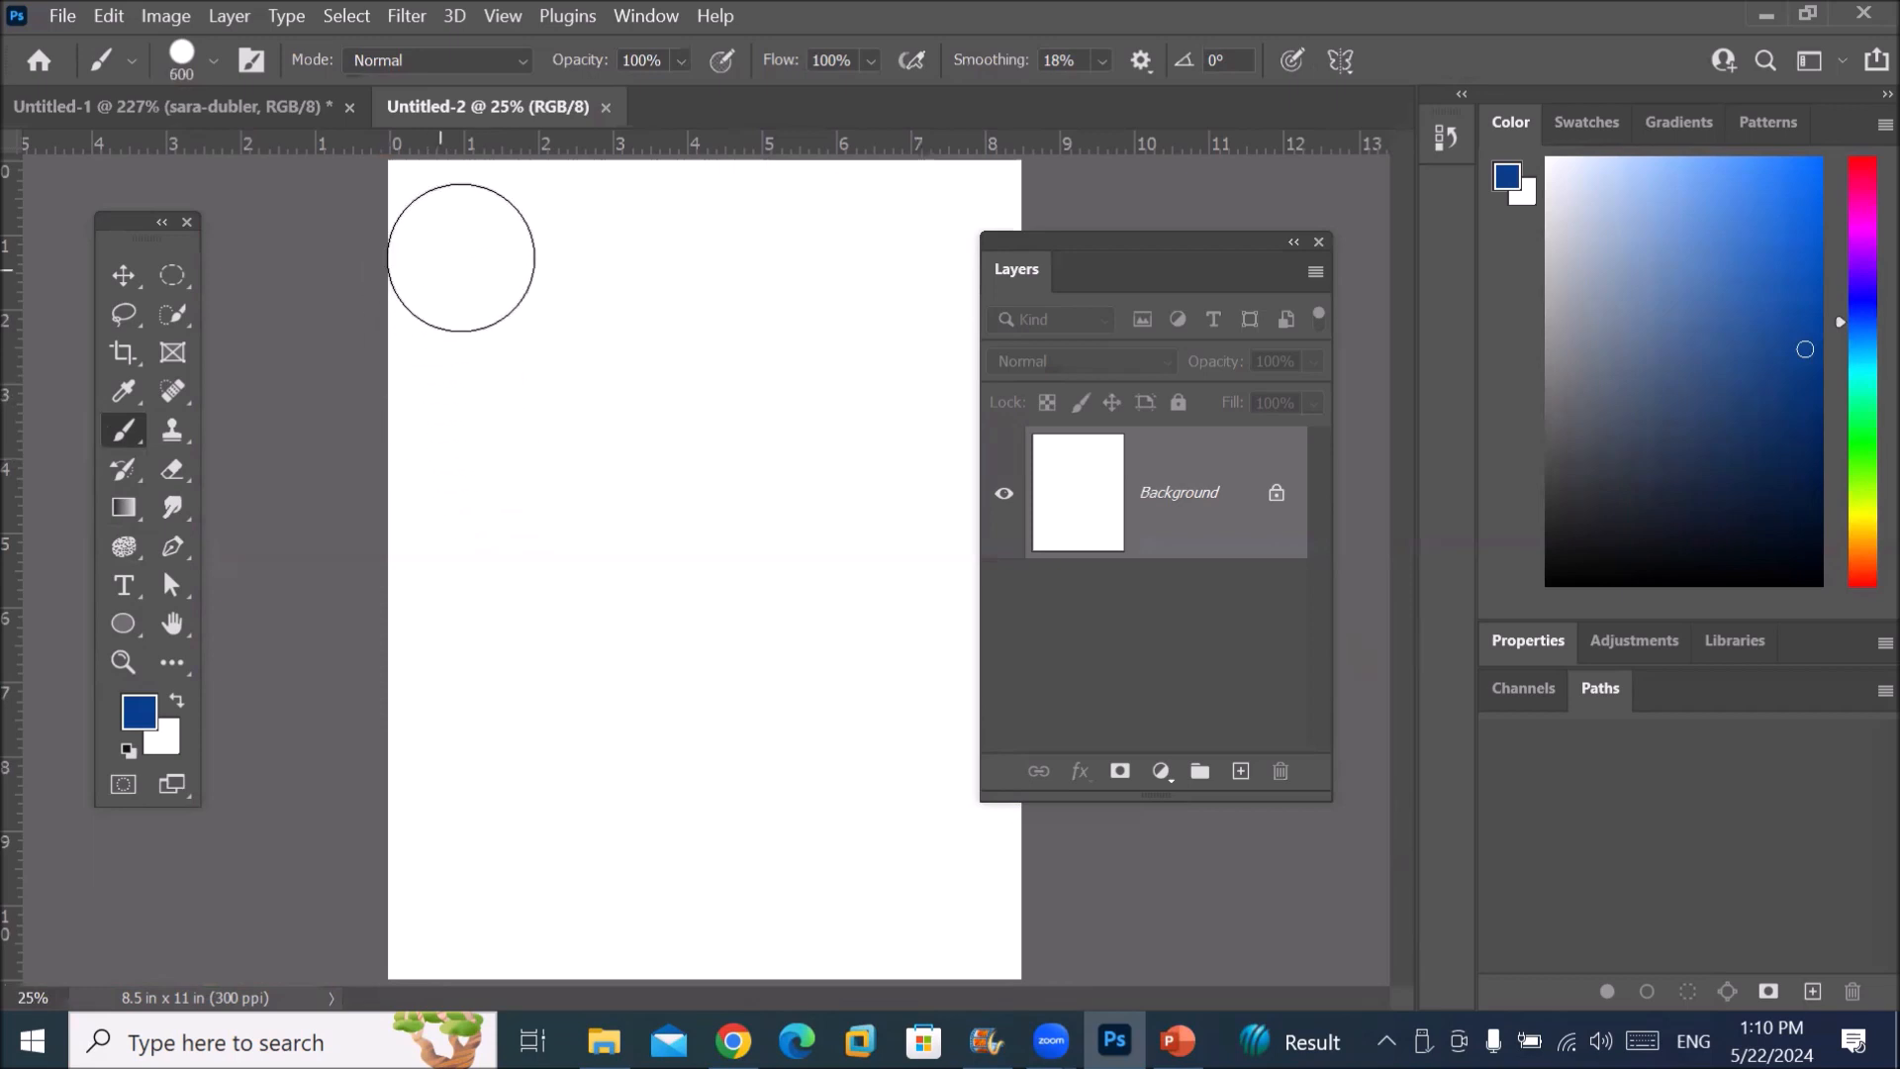
pyautogui.click(475, 251)
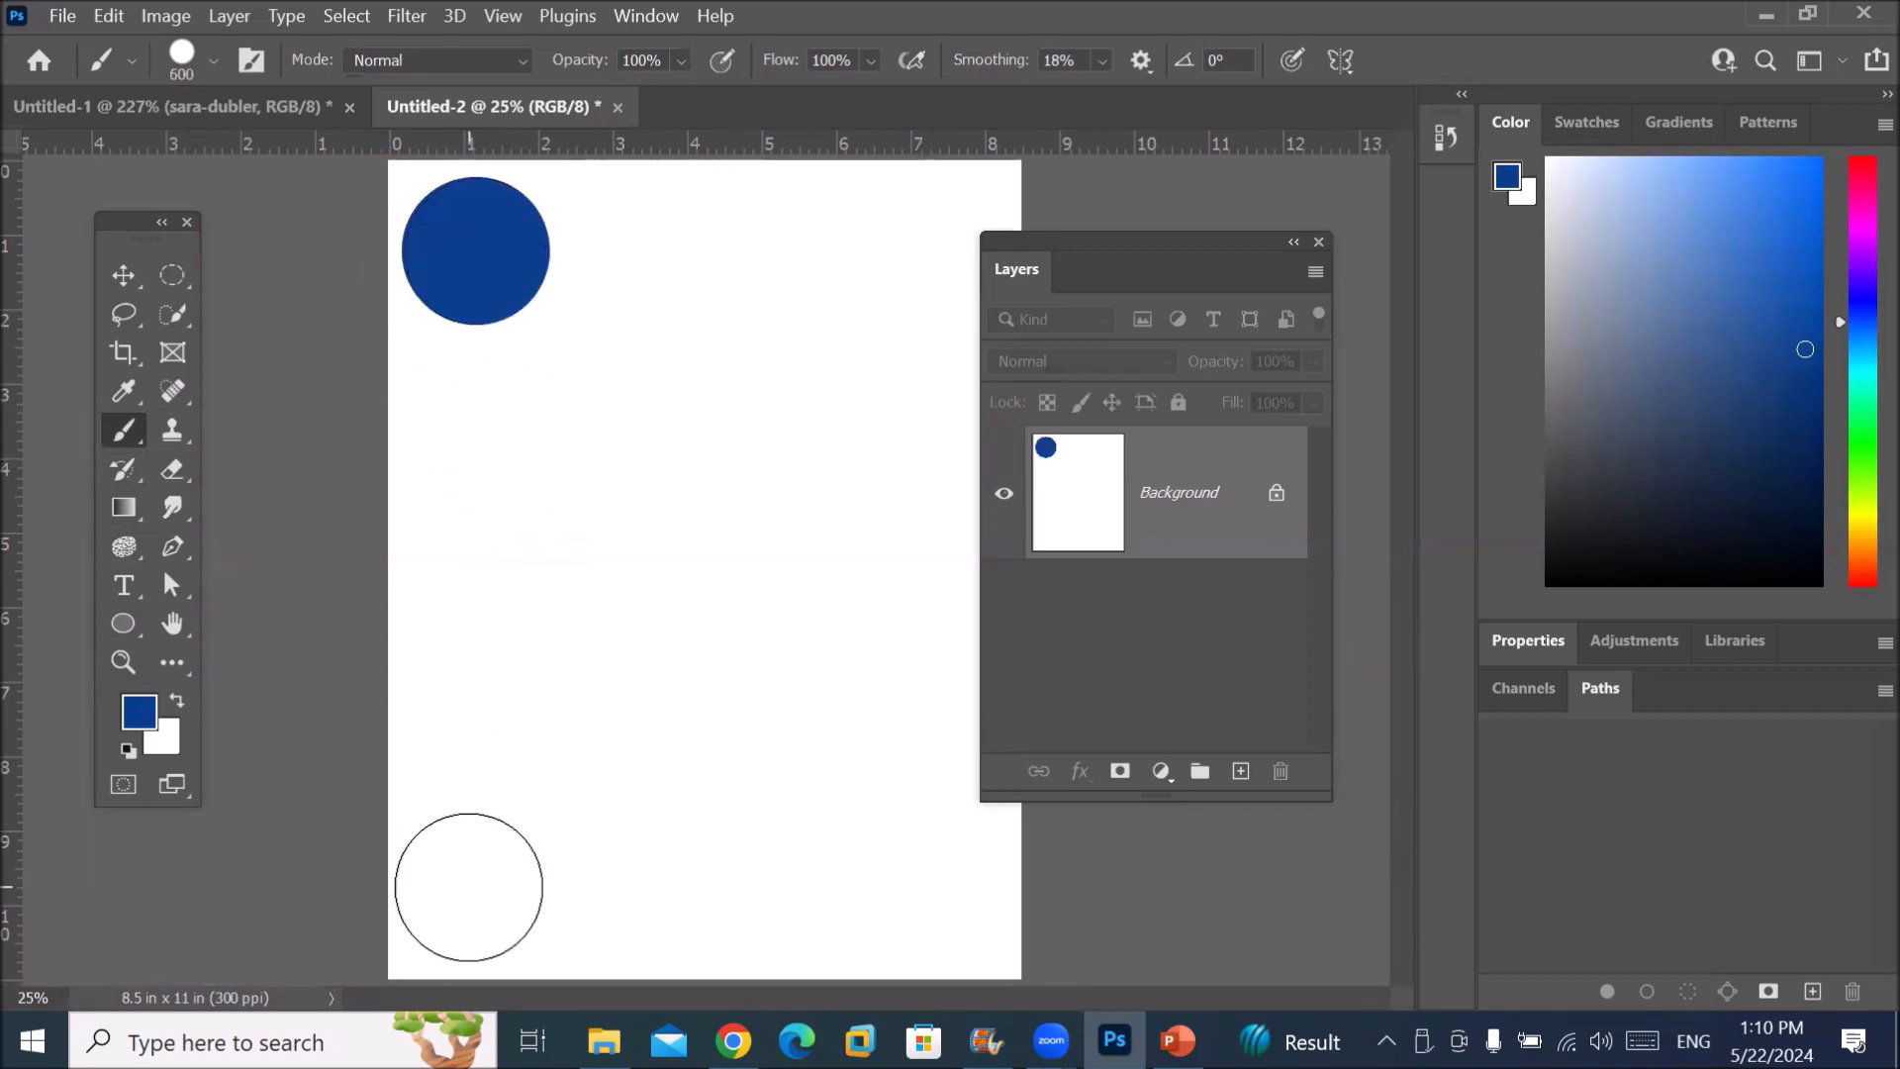
pyautogui.keyDown('shift'); pyautogui.click(469, 887); pyautogui.keyUp('shift')
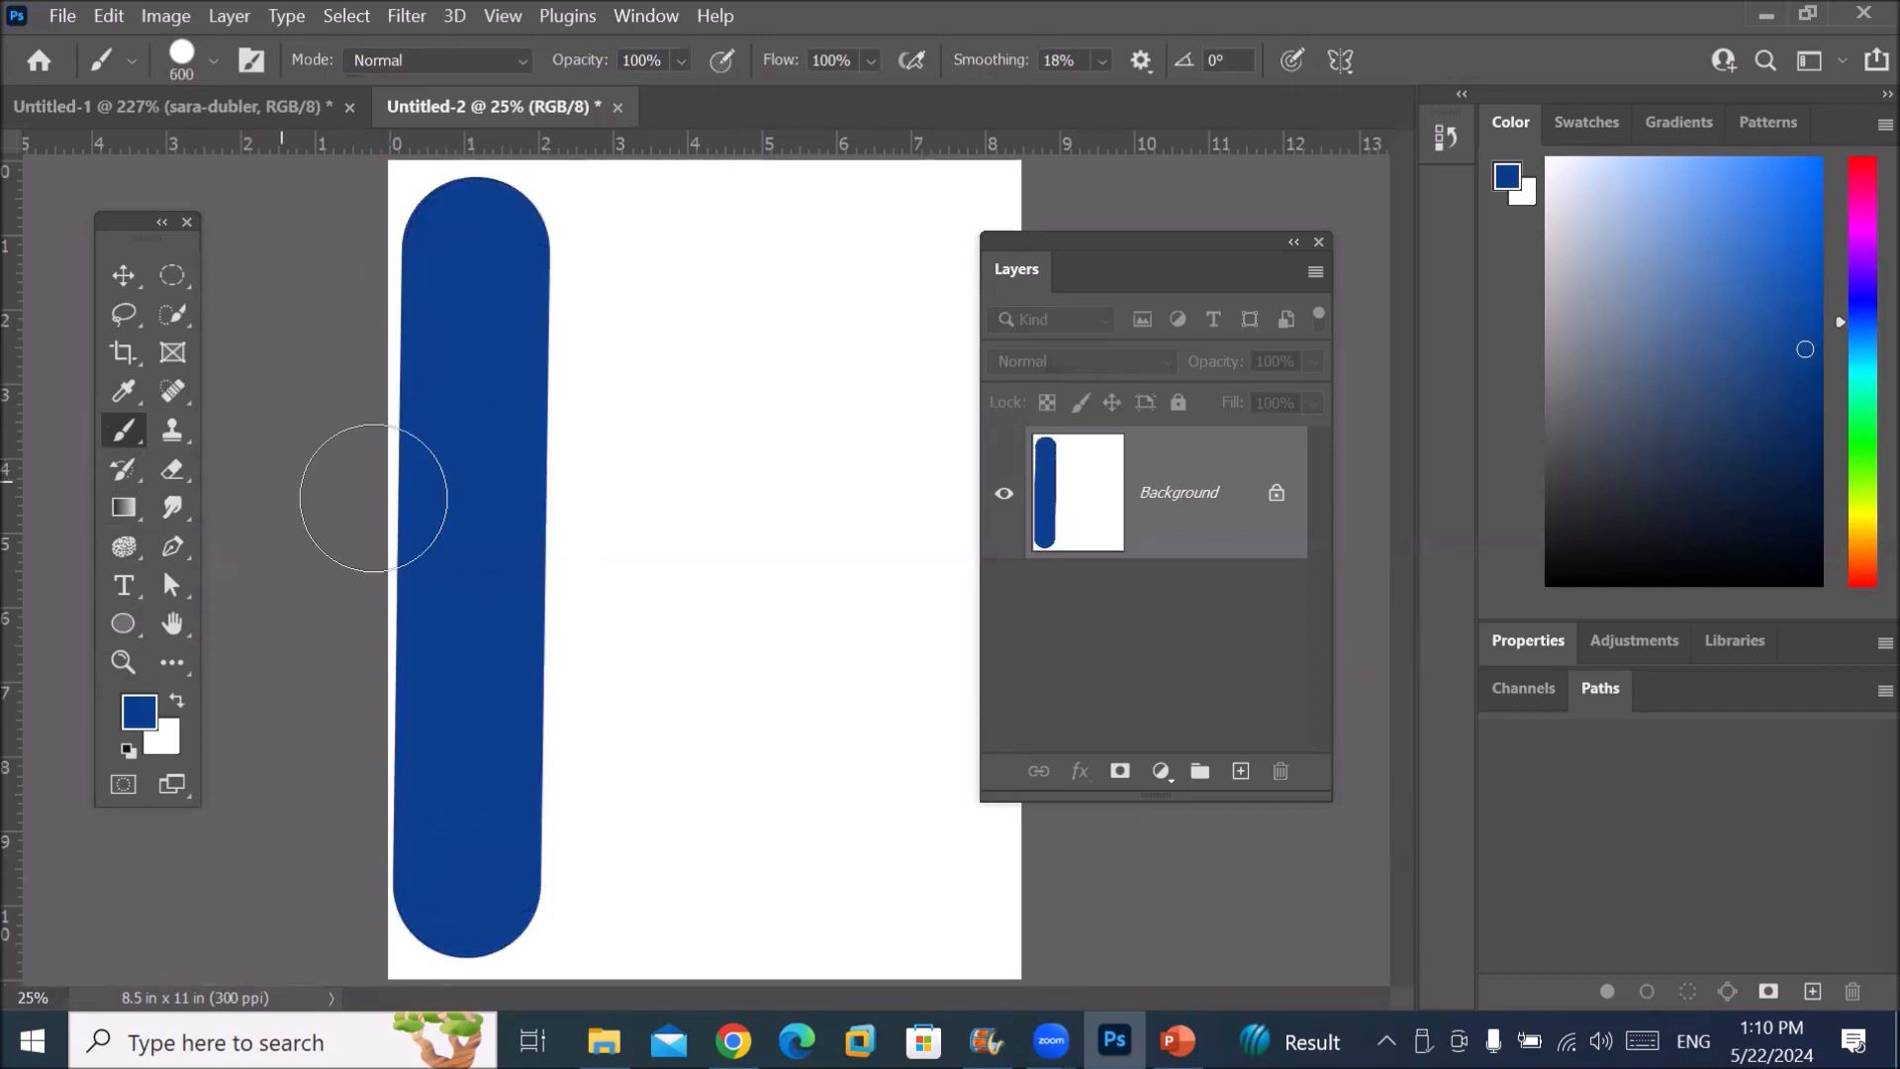
# Step: Set the foreground color to red f90326 and paint a straight vertical stripe overlapping the blue one's right edge
pyautogui.rightClick(122, 436)
pyautogui.click(140, 711)
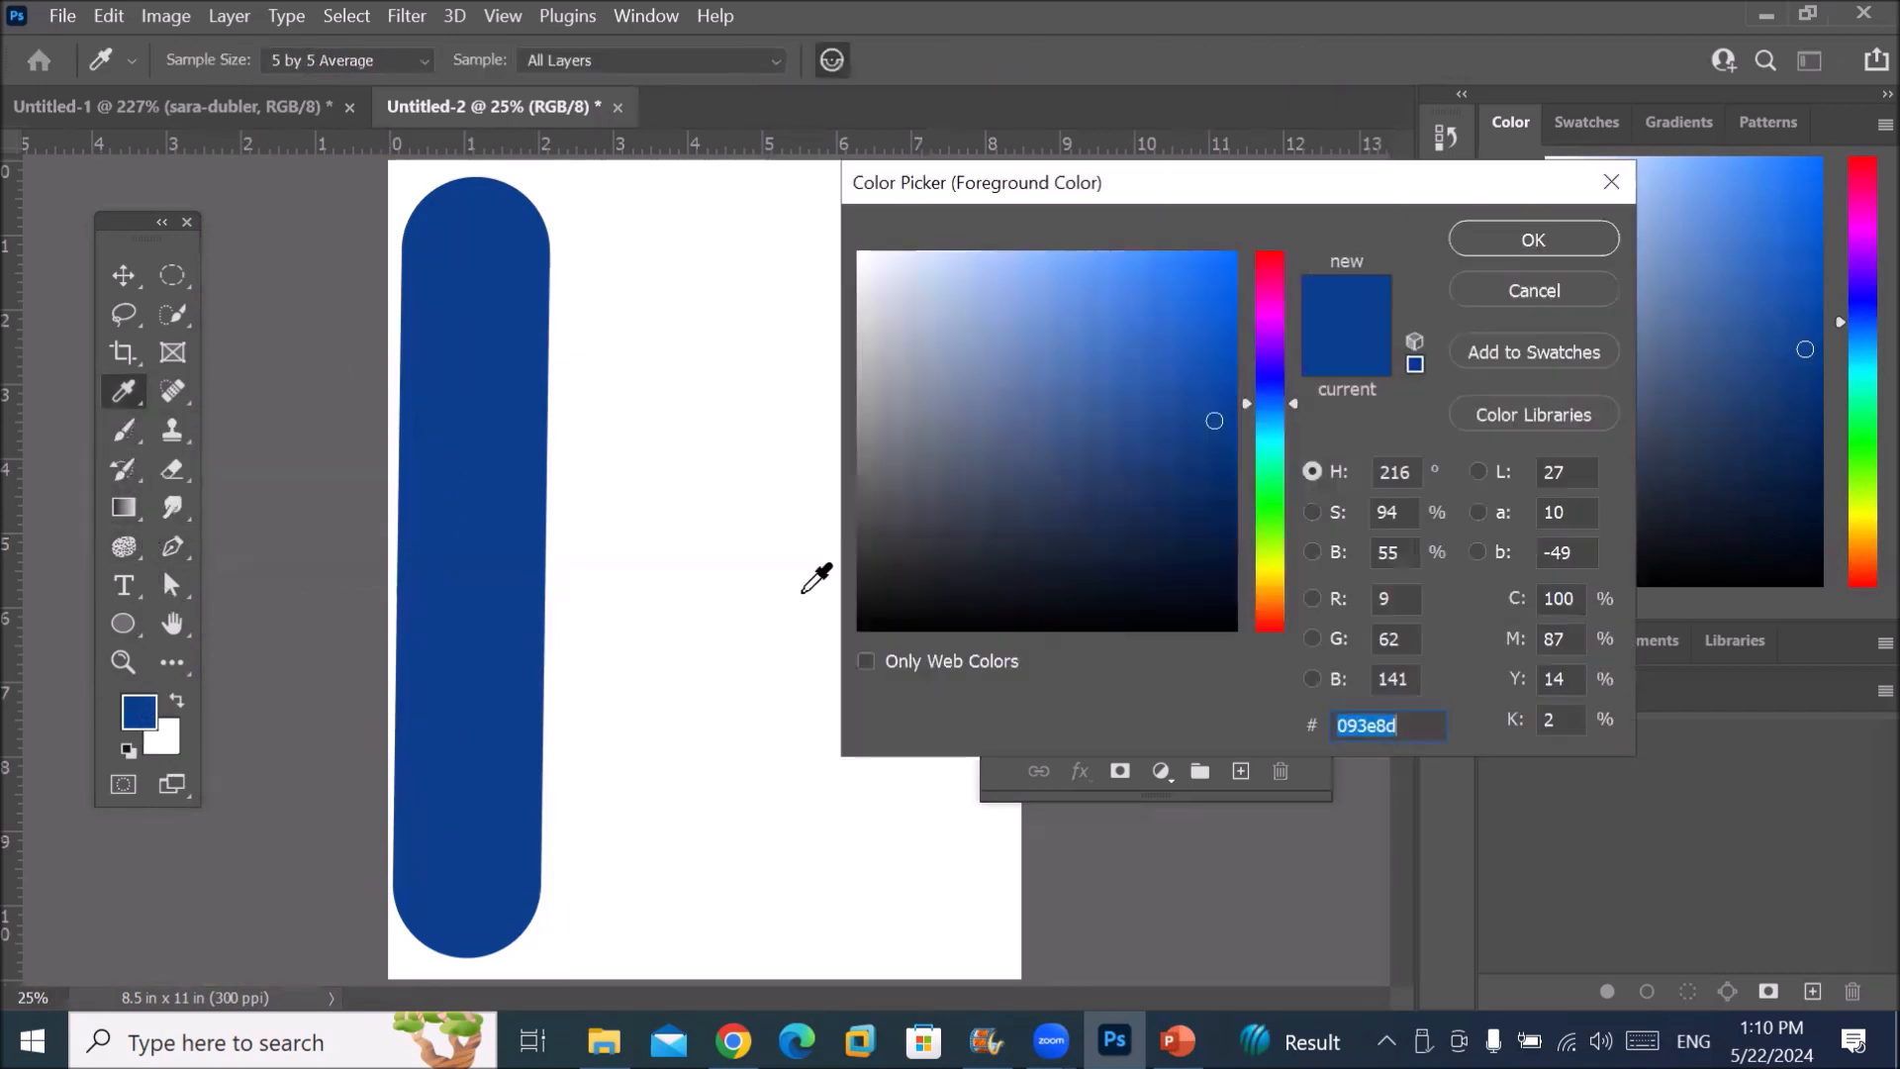
pyautogui.click(1261, 255)
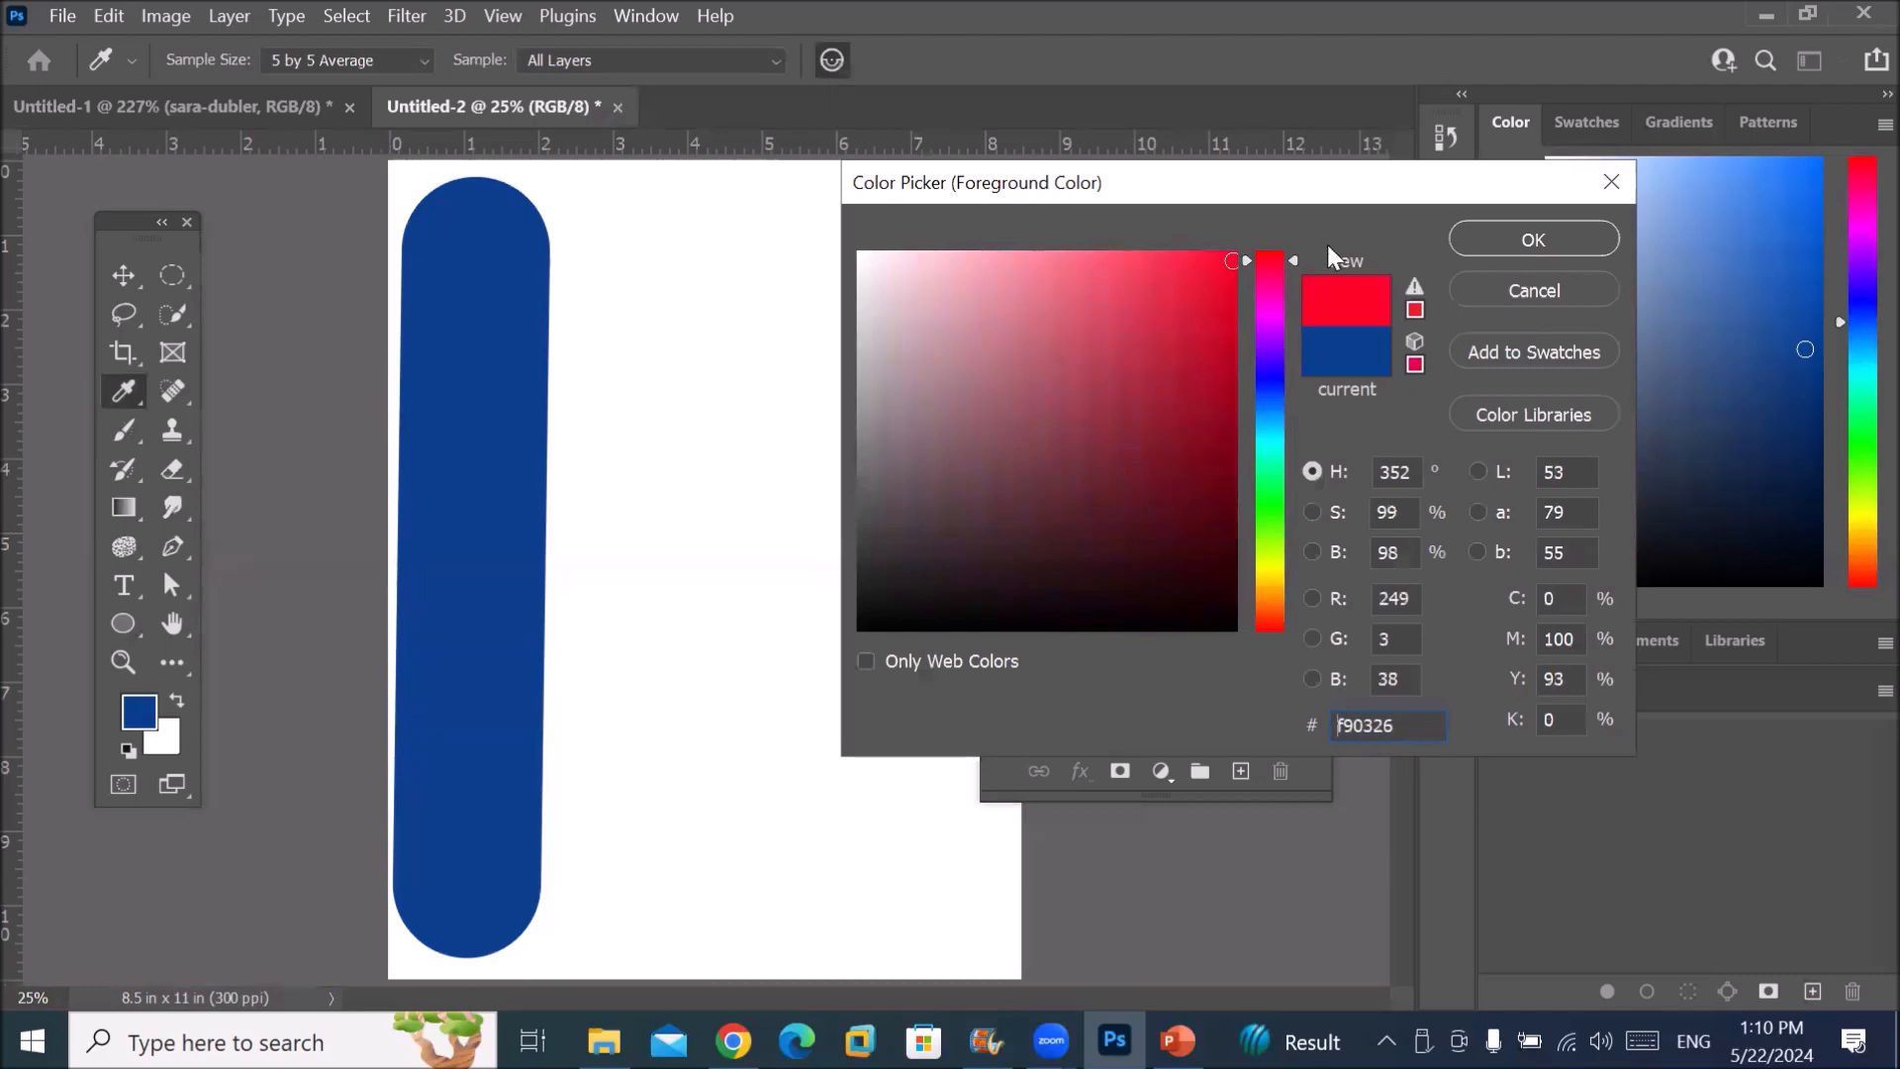
pyautogui.click(1511, 236)
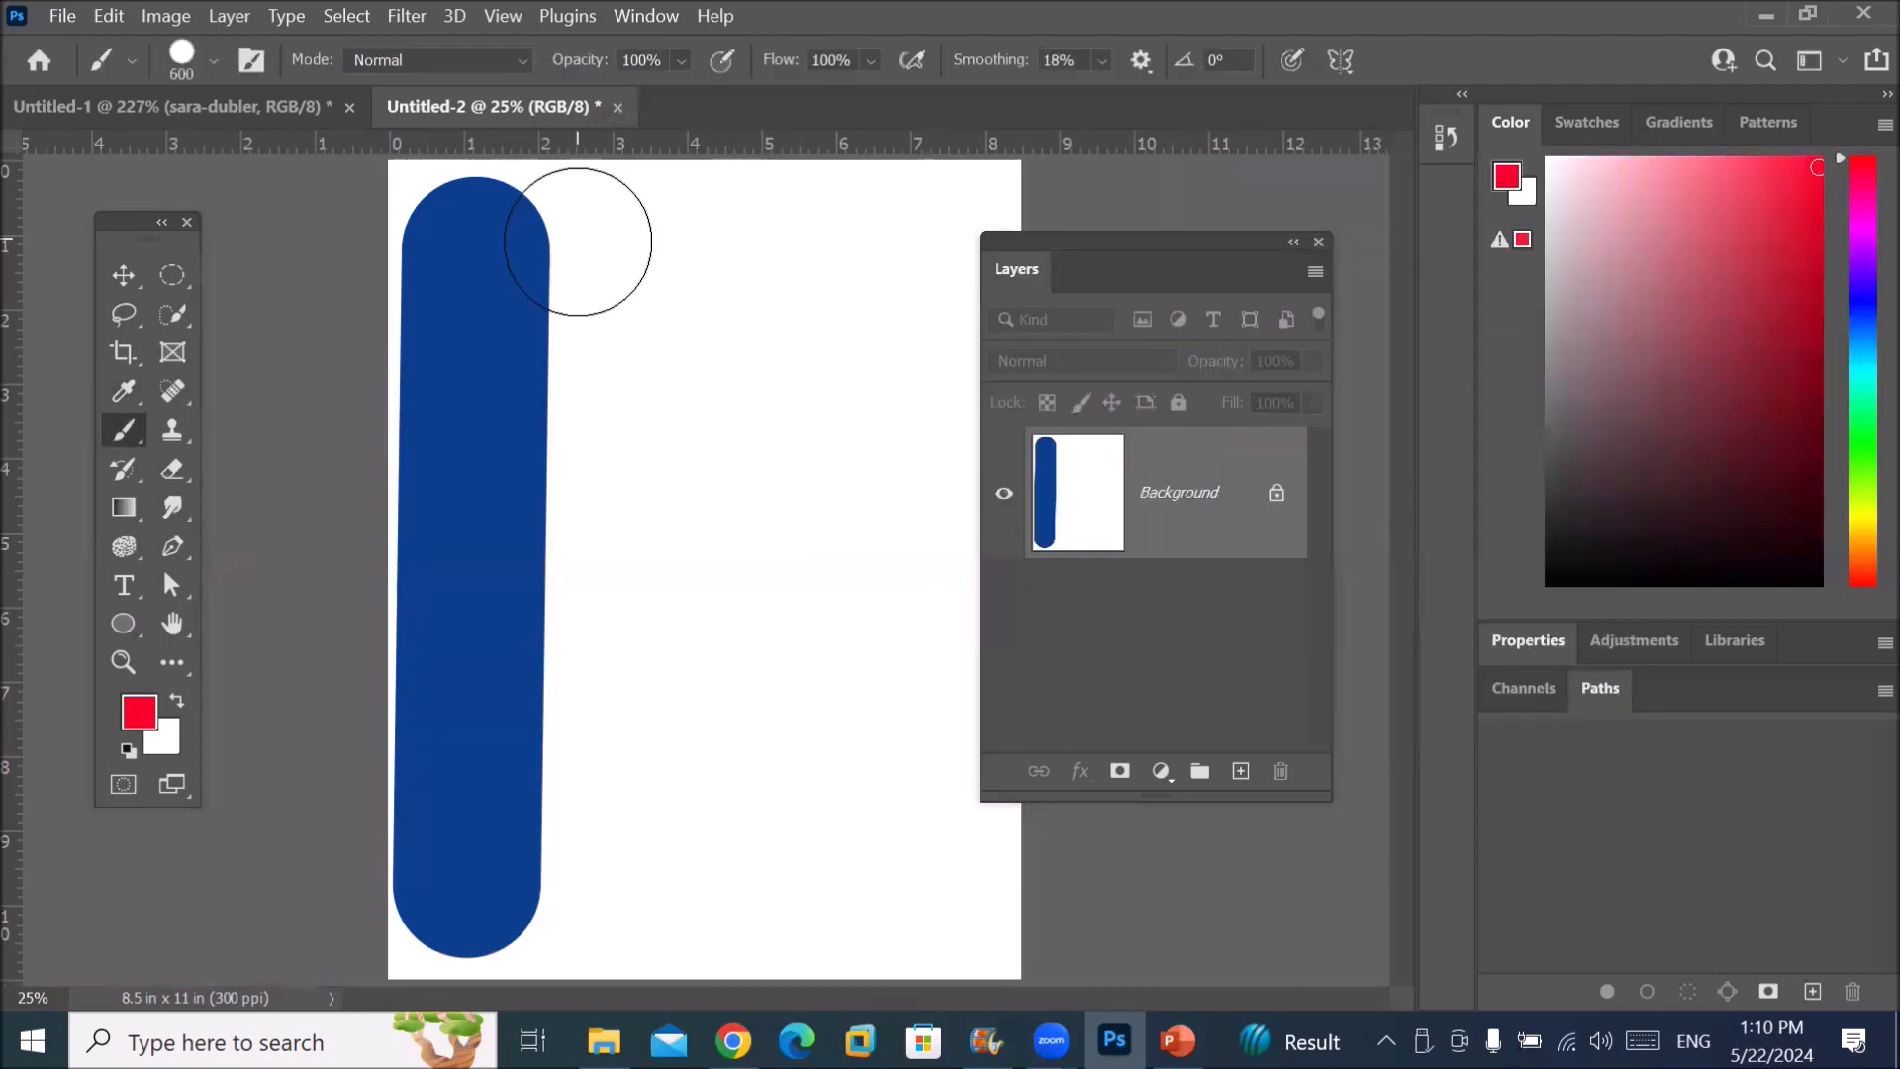
pyautogui.click(575, 237)
pyautogui.keyDown('shift'); pyautogui.click(575, 861); pyautogui.keyUp('shift')
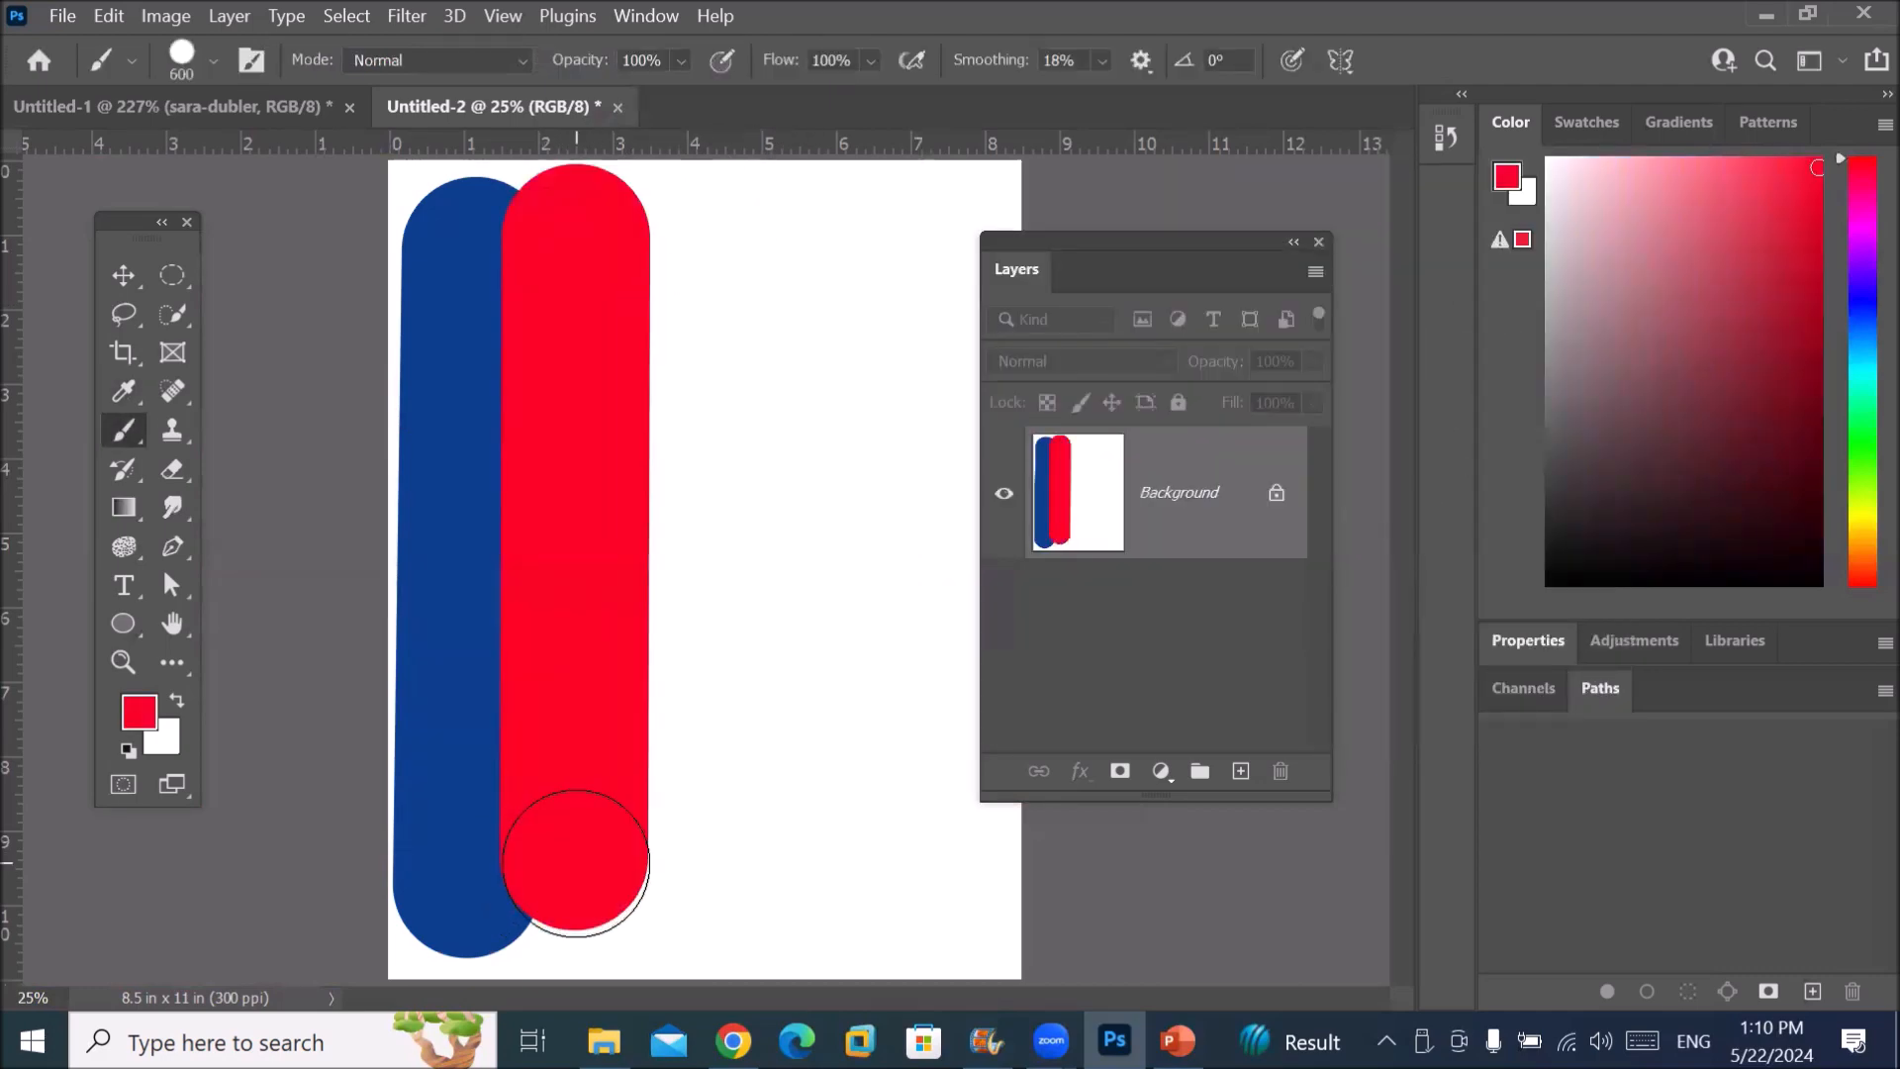
# Step: Set the foreground color to green 09f135 and paint a straight vertical stripe overlapping the red one's right edge
pyautogui.click(139, 712)
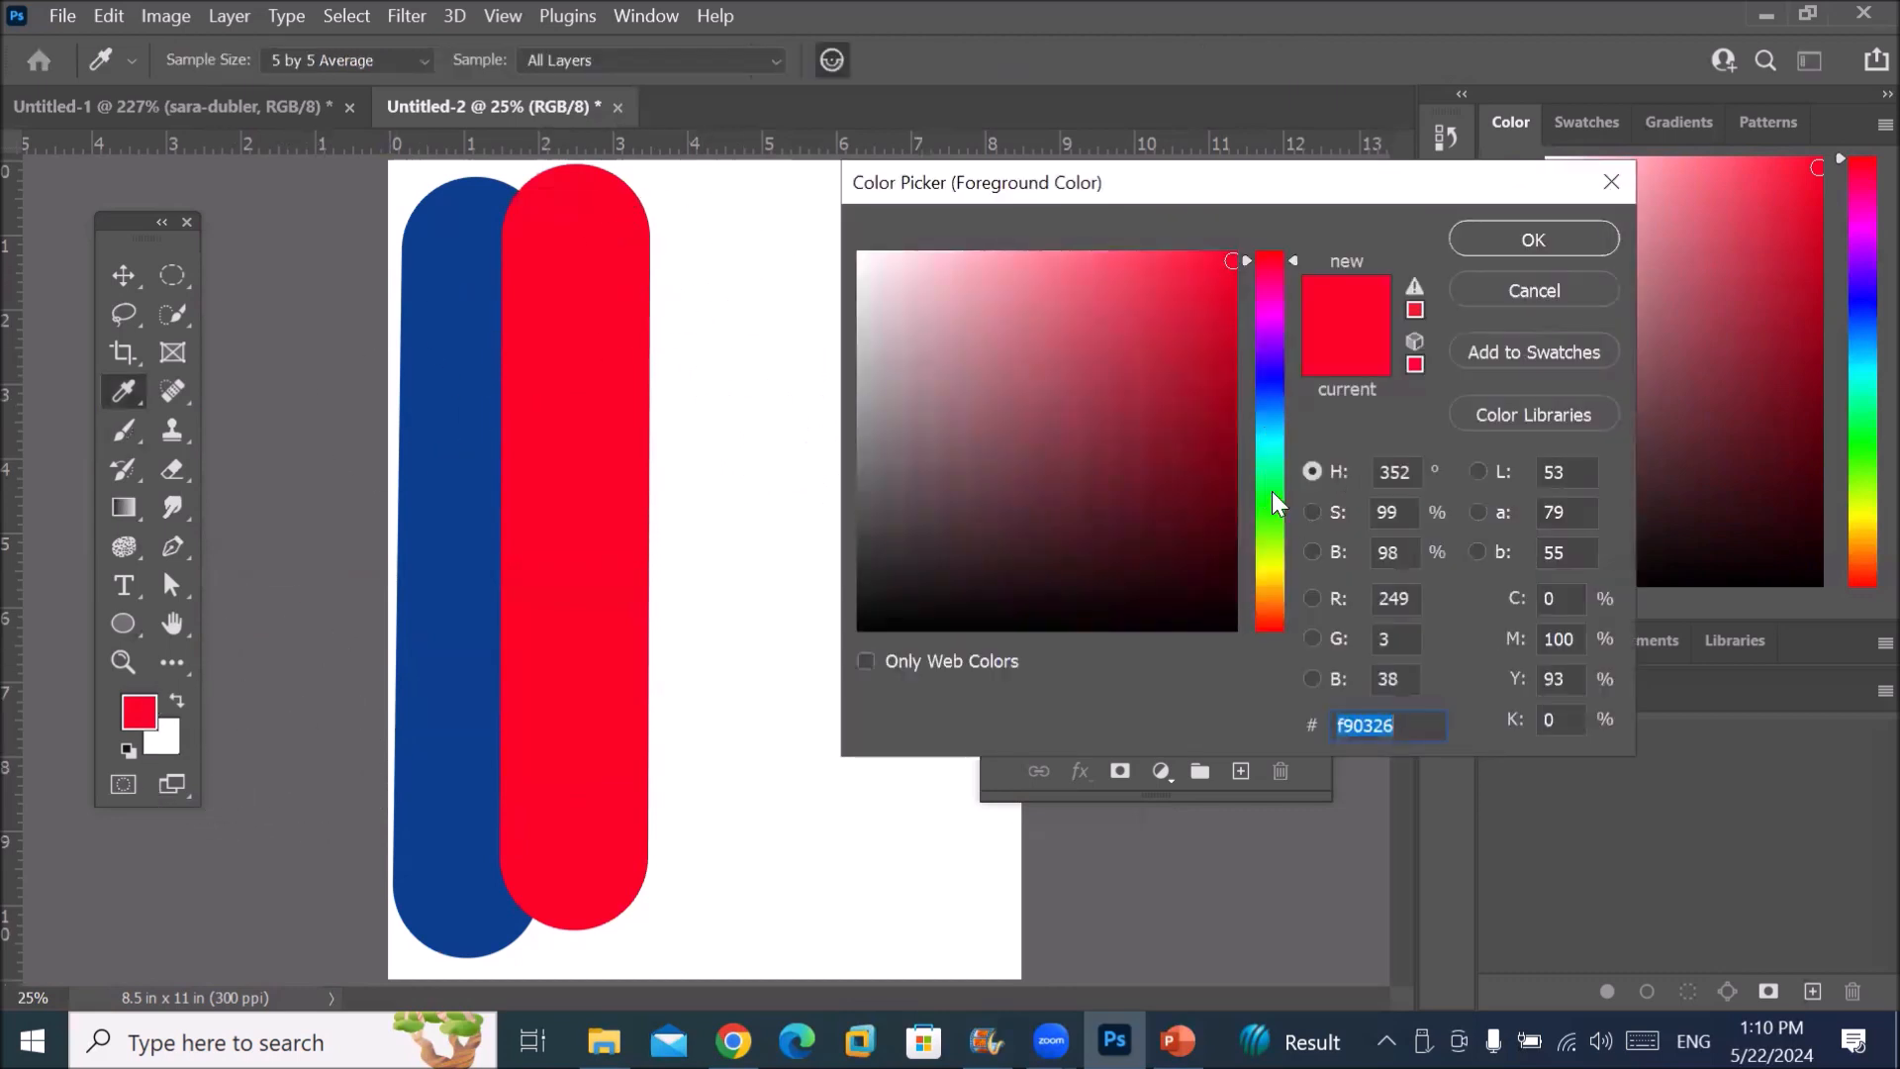
pyautogui.click(1273, 492)
pyautogui.click(1226, 270)
pyautogui.click(1453, 238)
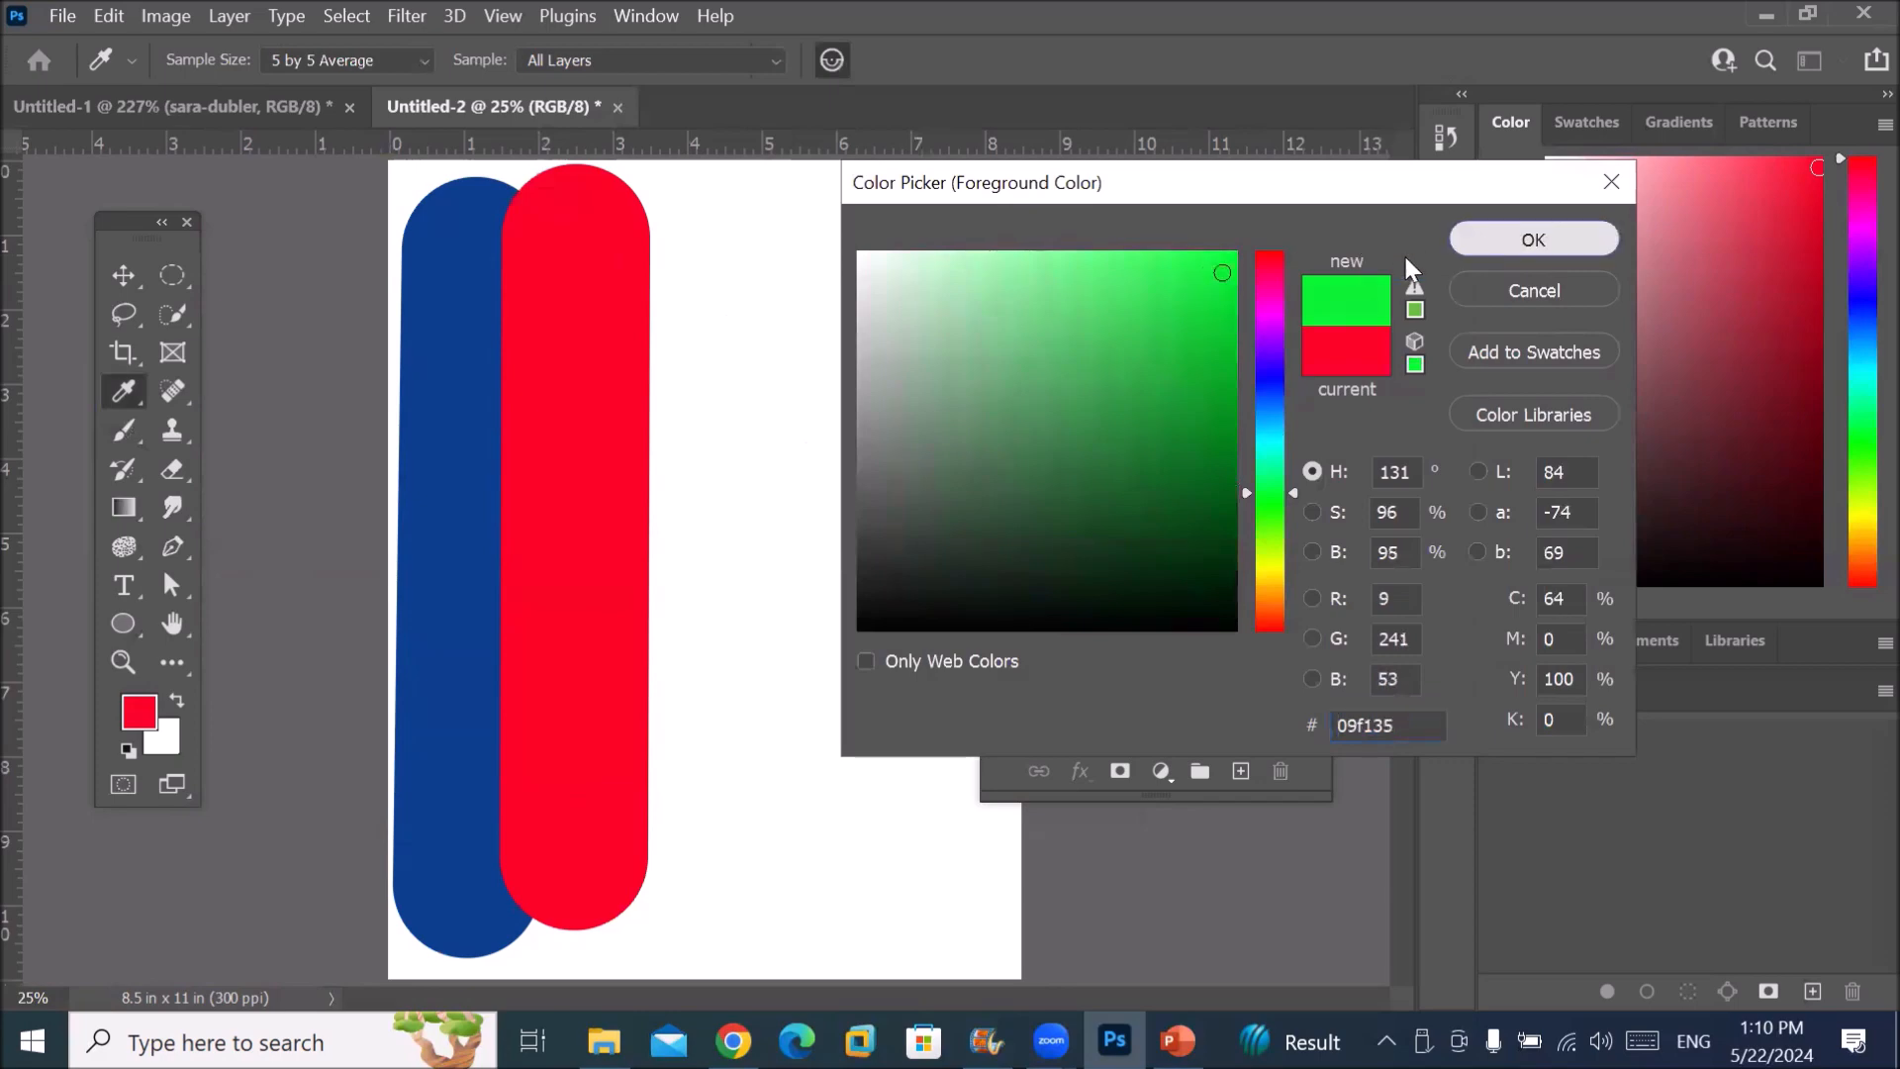
pyautogui.click(690, 241)
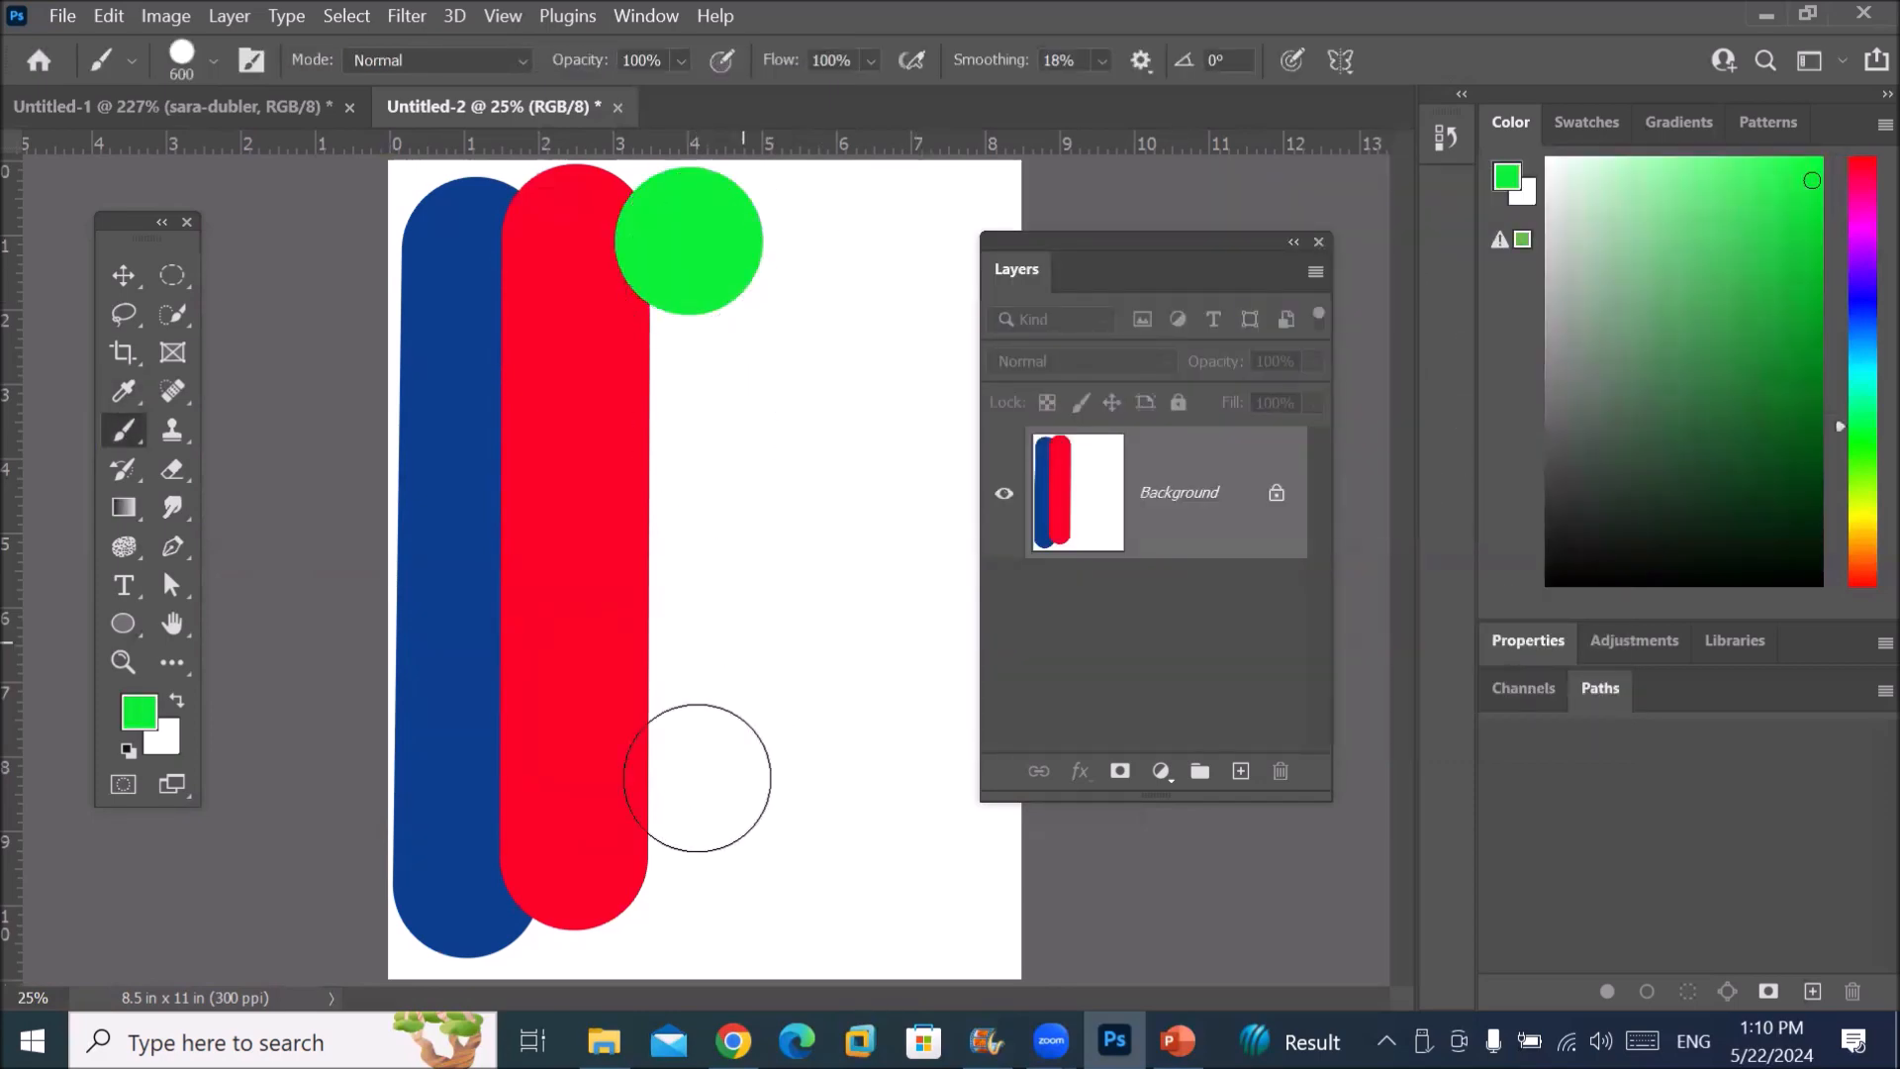
pyautogui.keyDown('shift'); pyautogui.click(685, 842); pyautogui.keyUp('shift')
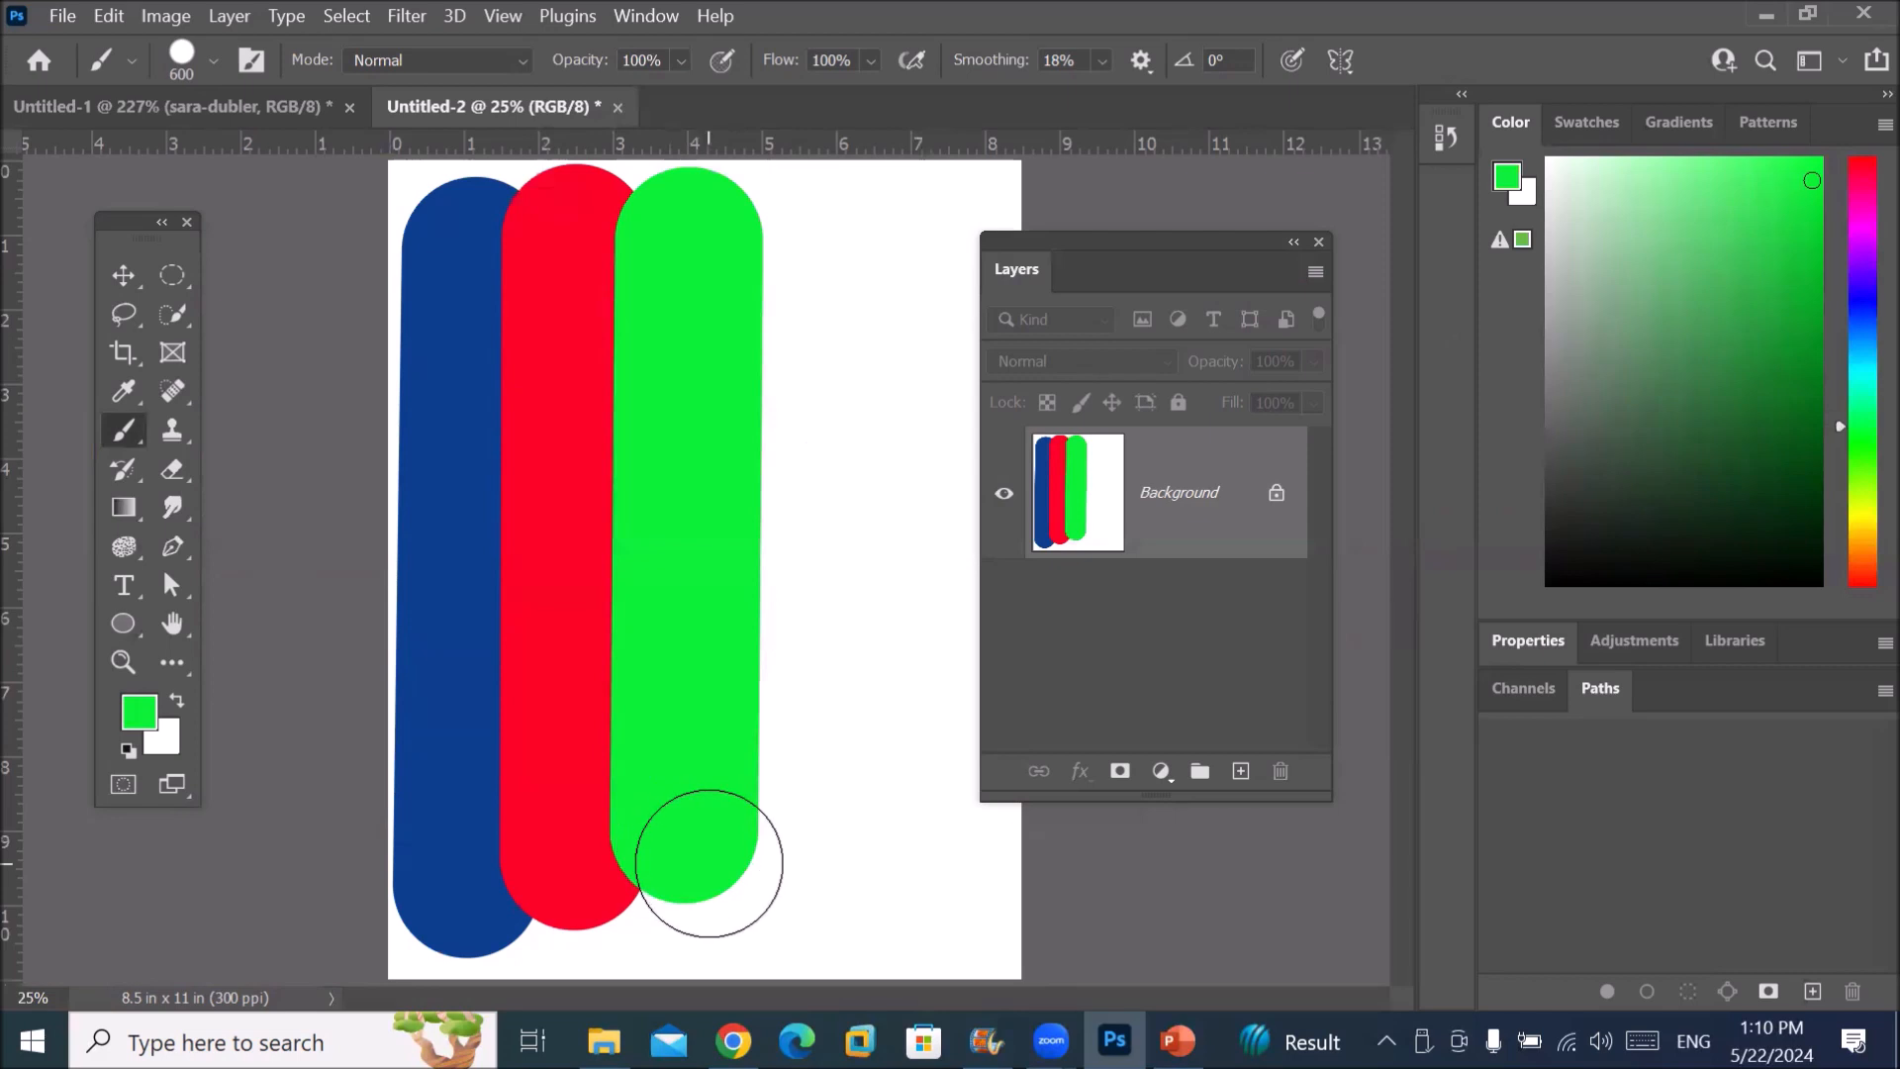
# Step: Choose the recent hard round Mixer Brush preset, lower its hardness and enlarge it to 700 px
pyautogui.click(176, 506)
pyautogui.click(261, 564)
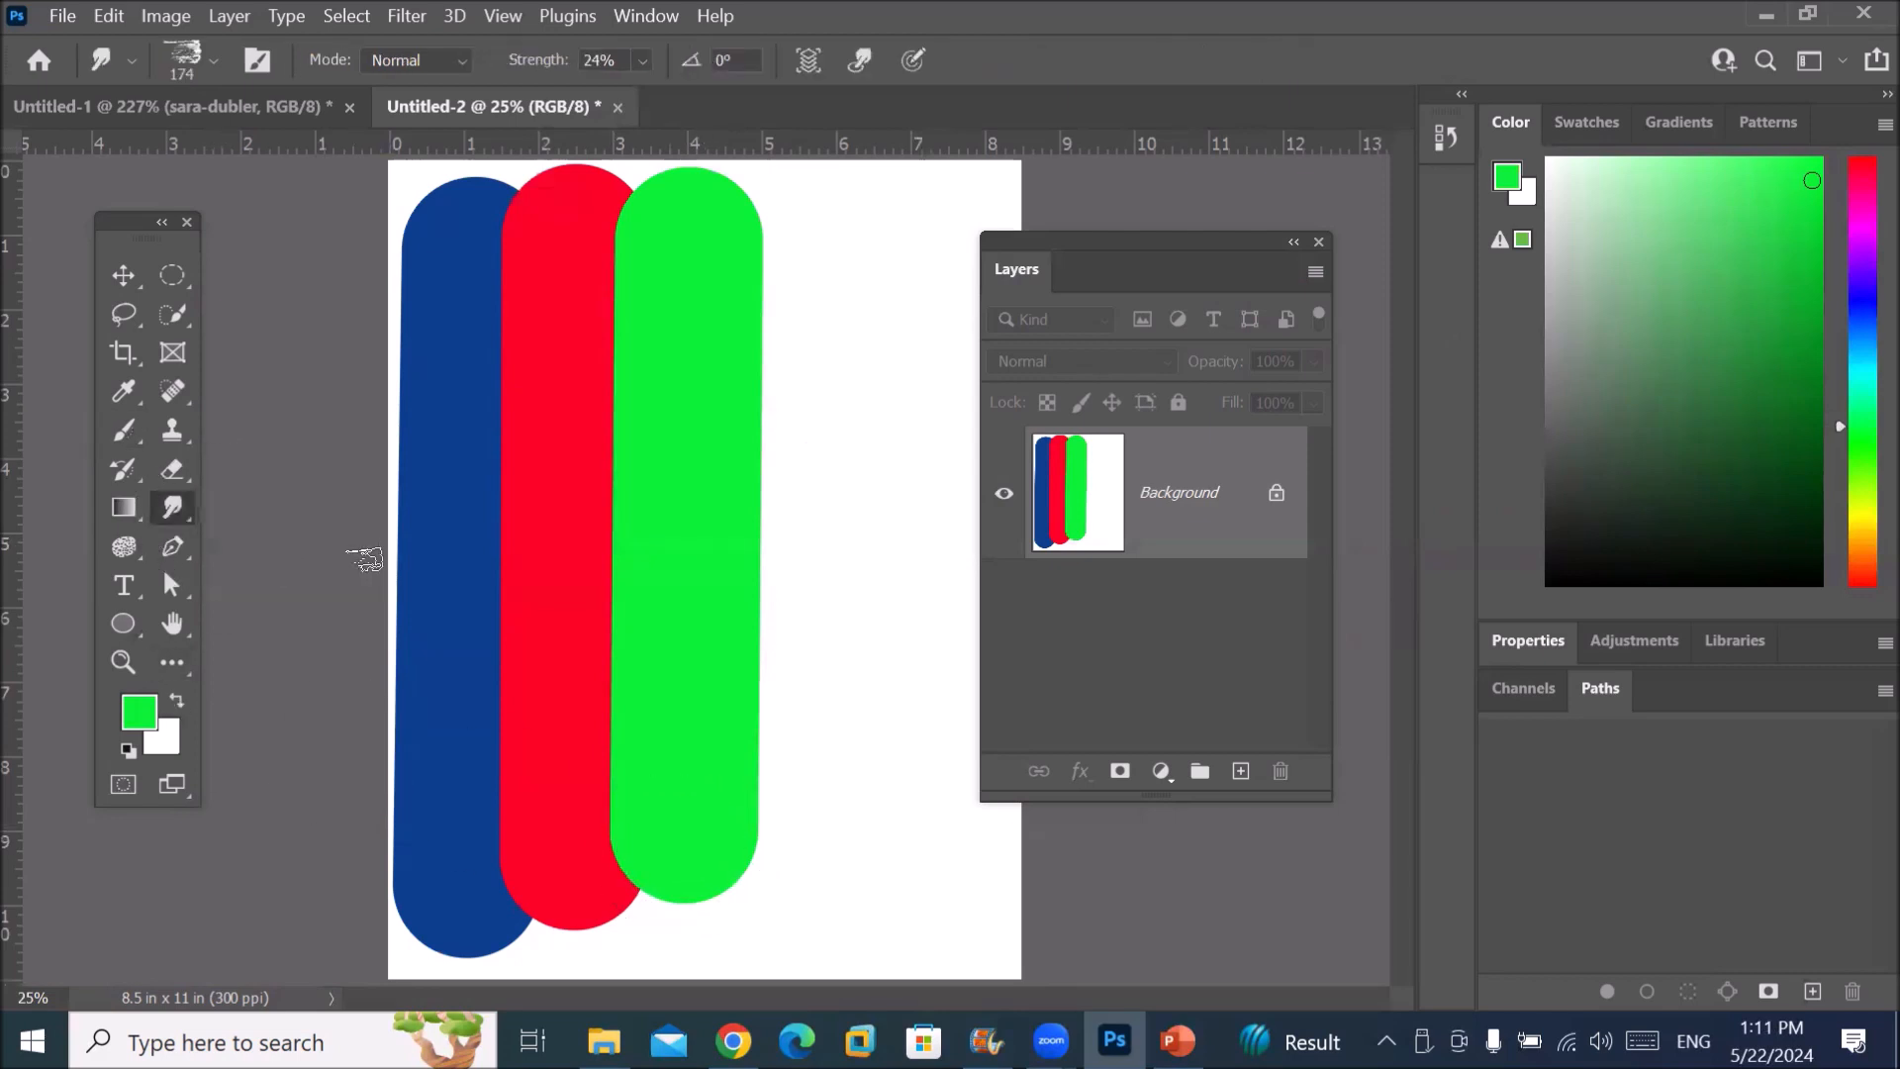
pyautogui.click(214, 62)
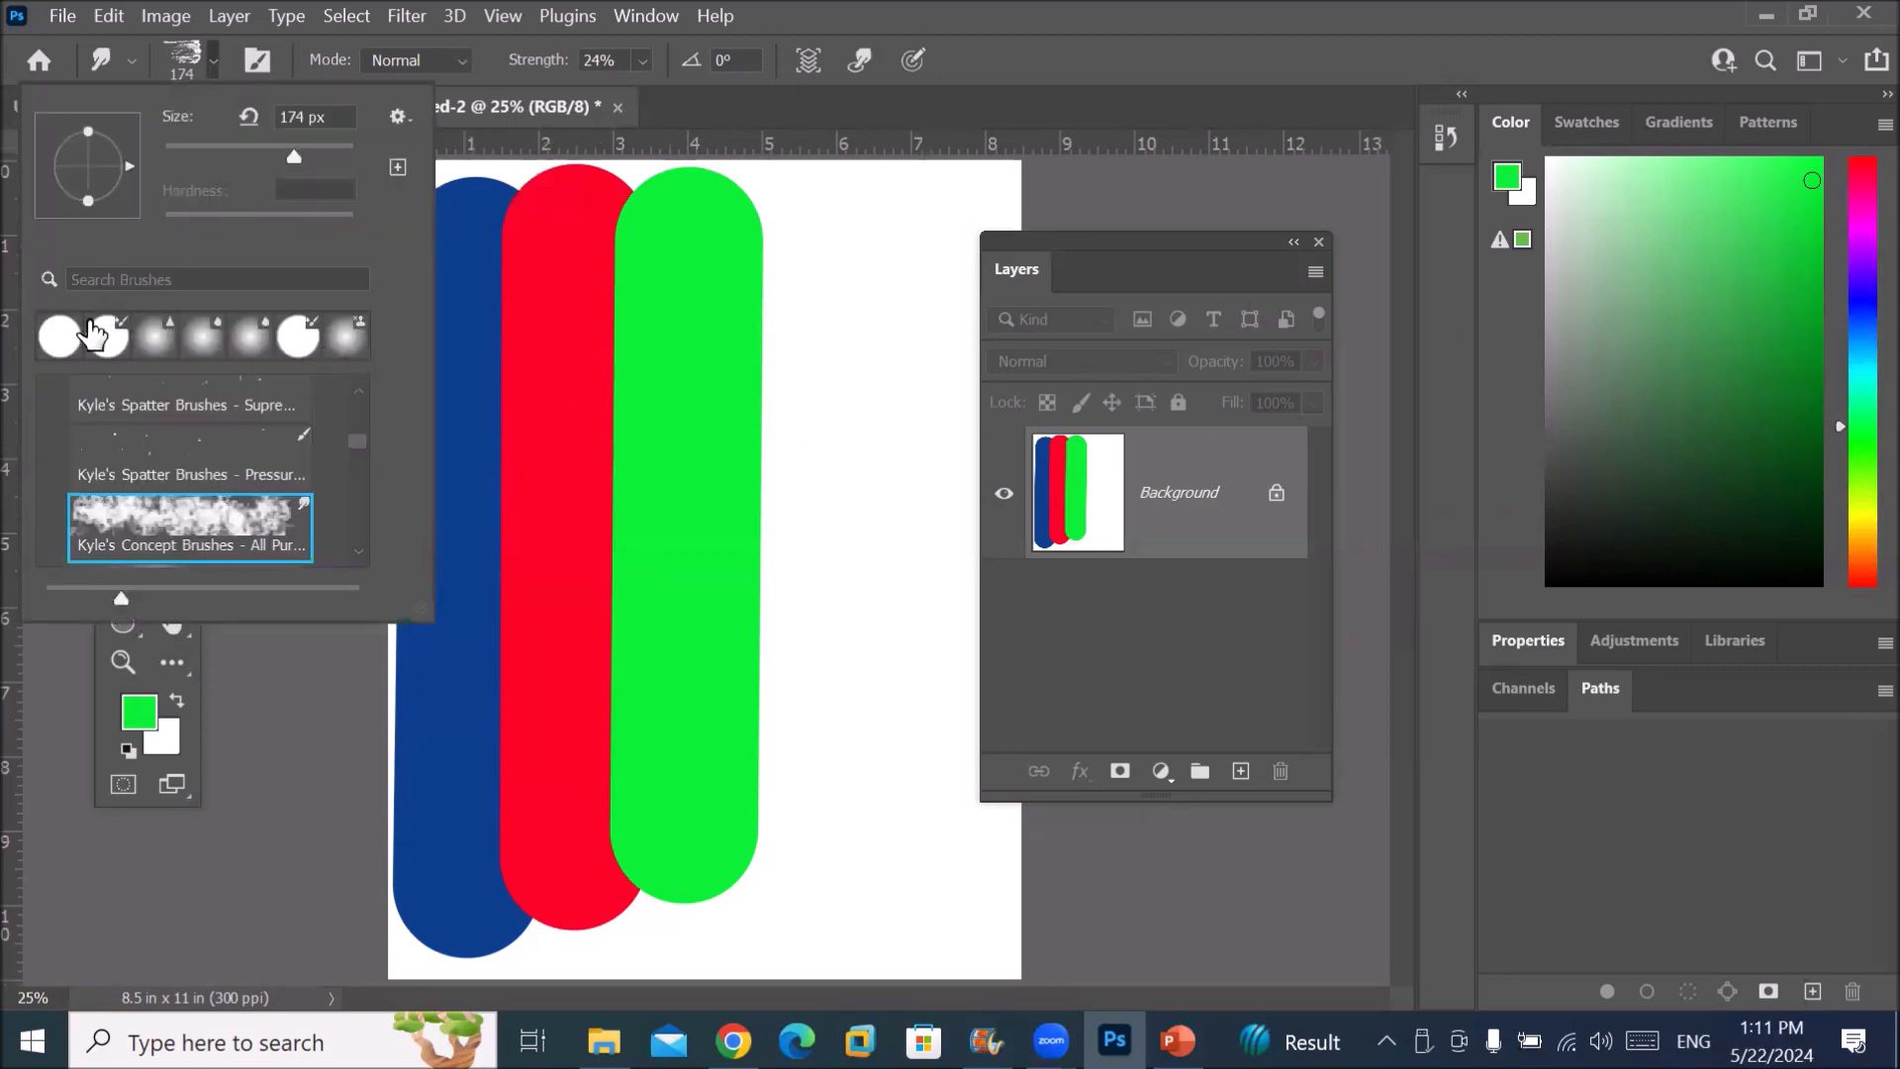
pyautogui.click(293, 349)
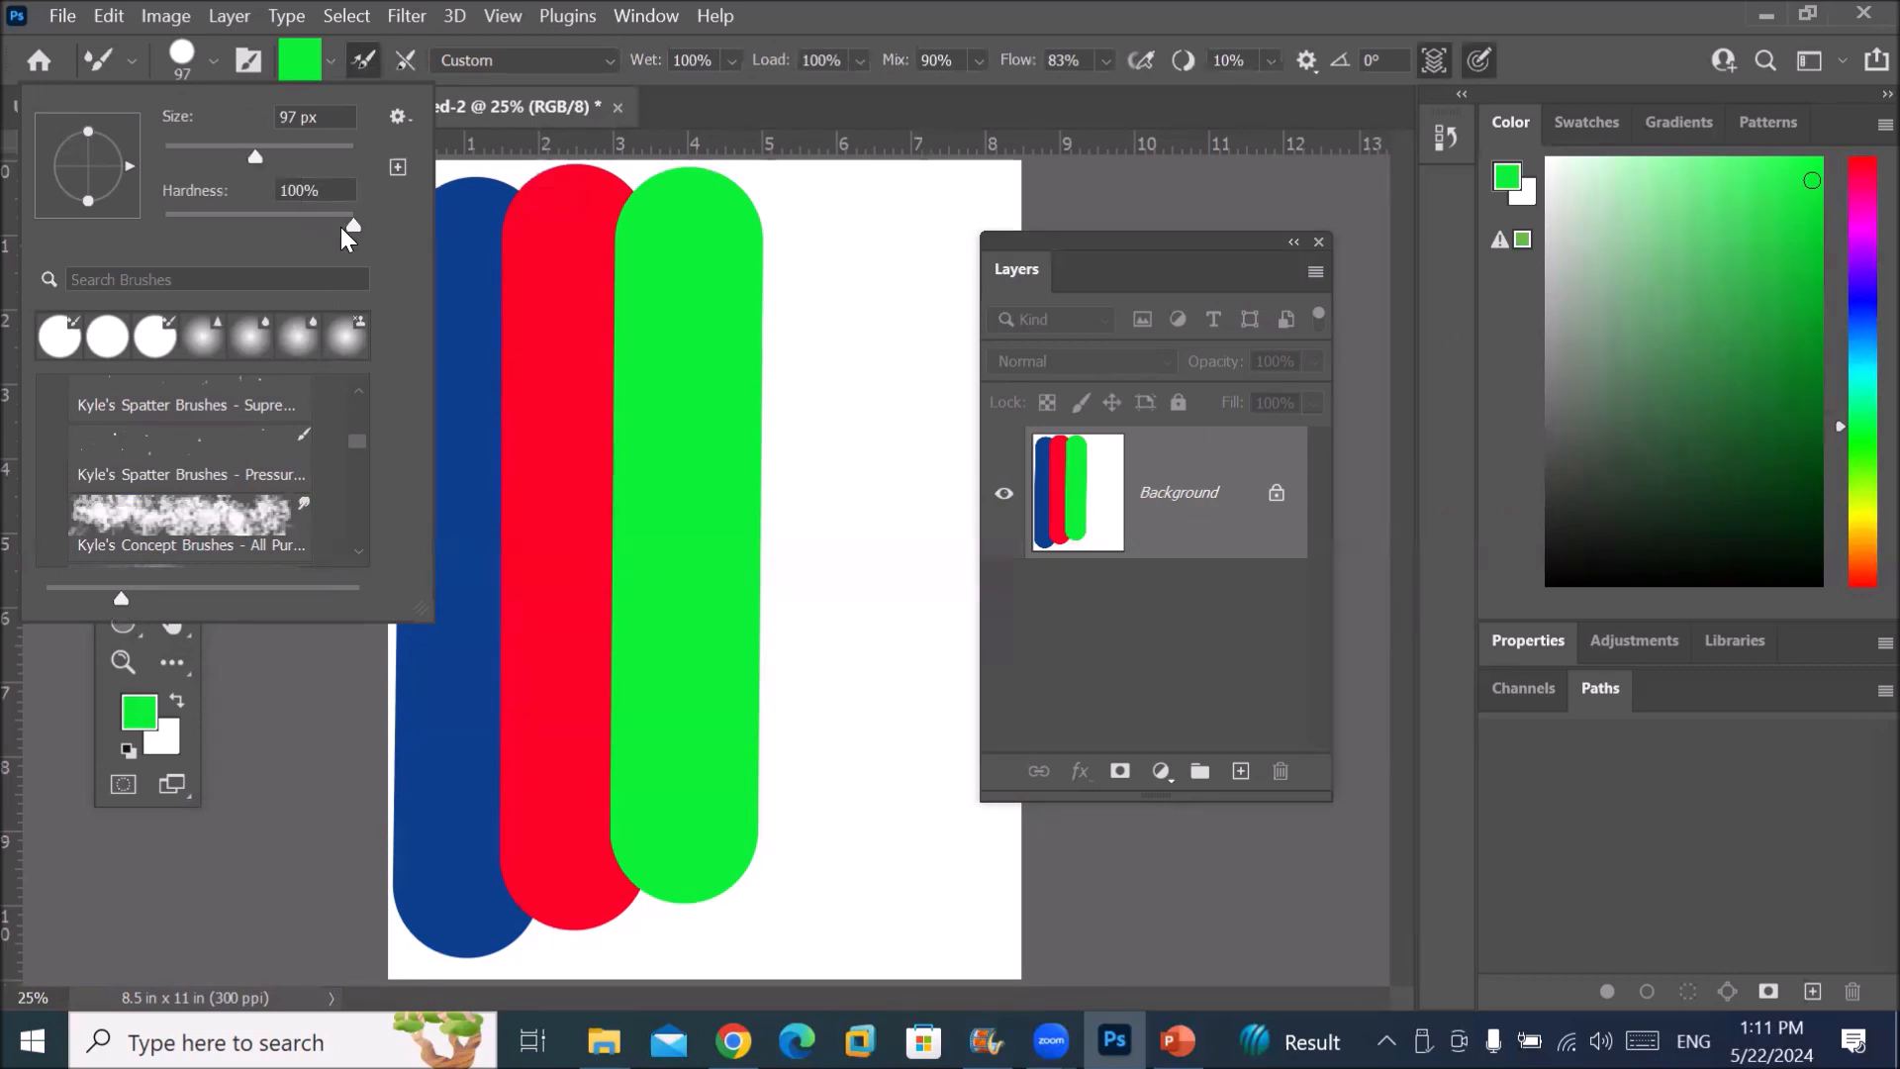
pyautogui.moveTo(352, 226); pyautogui.dragTo(267, 223)
pyautogui.press('Return')
pyautogui.press(']')
pyautogui.press(']')
pyautogui.press(']')
pyautogui.press(']')
pyautogui.press(']')
pyautogui.press(']')
# Step: Blend the blue, red and green stripes into each other with Mixer Brush strokes along and across their borders
pyautogui.moveTo(644, 319)
pyautogui.mouseDown()
pyautogui.moveTo(598, 488)
pyautogui.moveTo(581, 683)
pyautogui.moveTo(603, 772)
pyautogui.mouseUp()
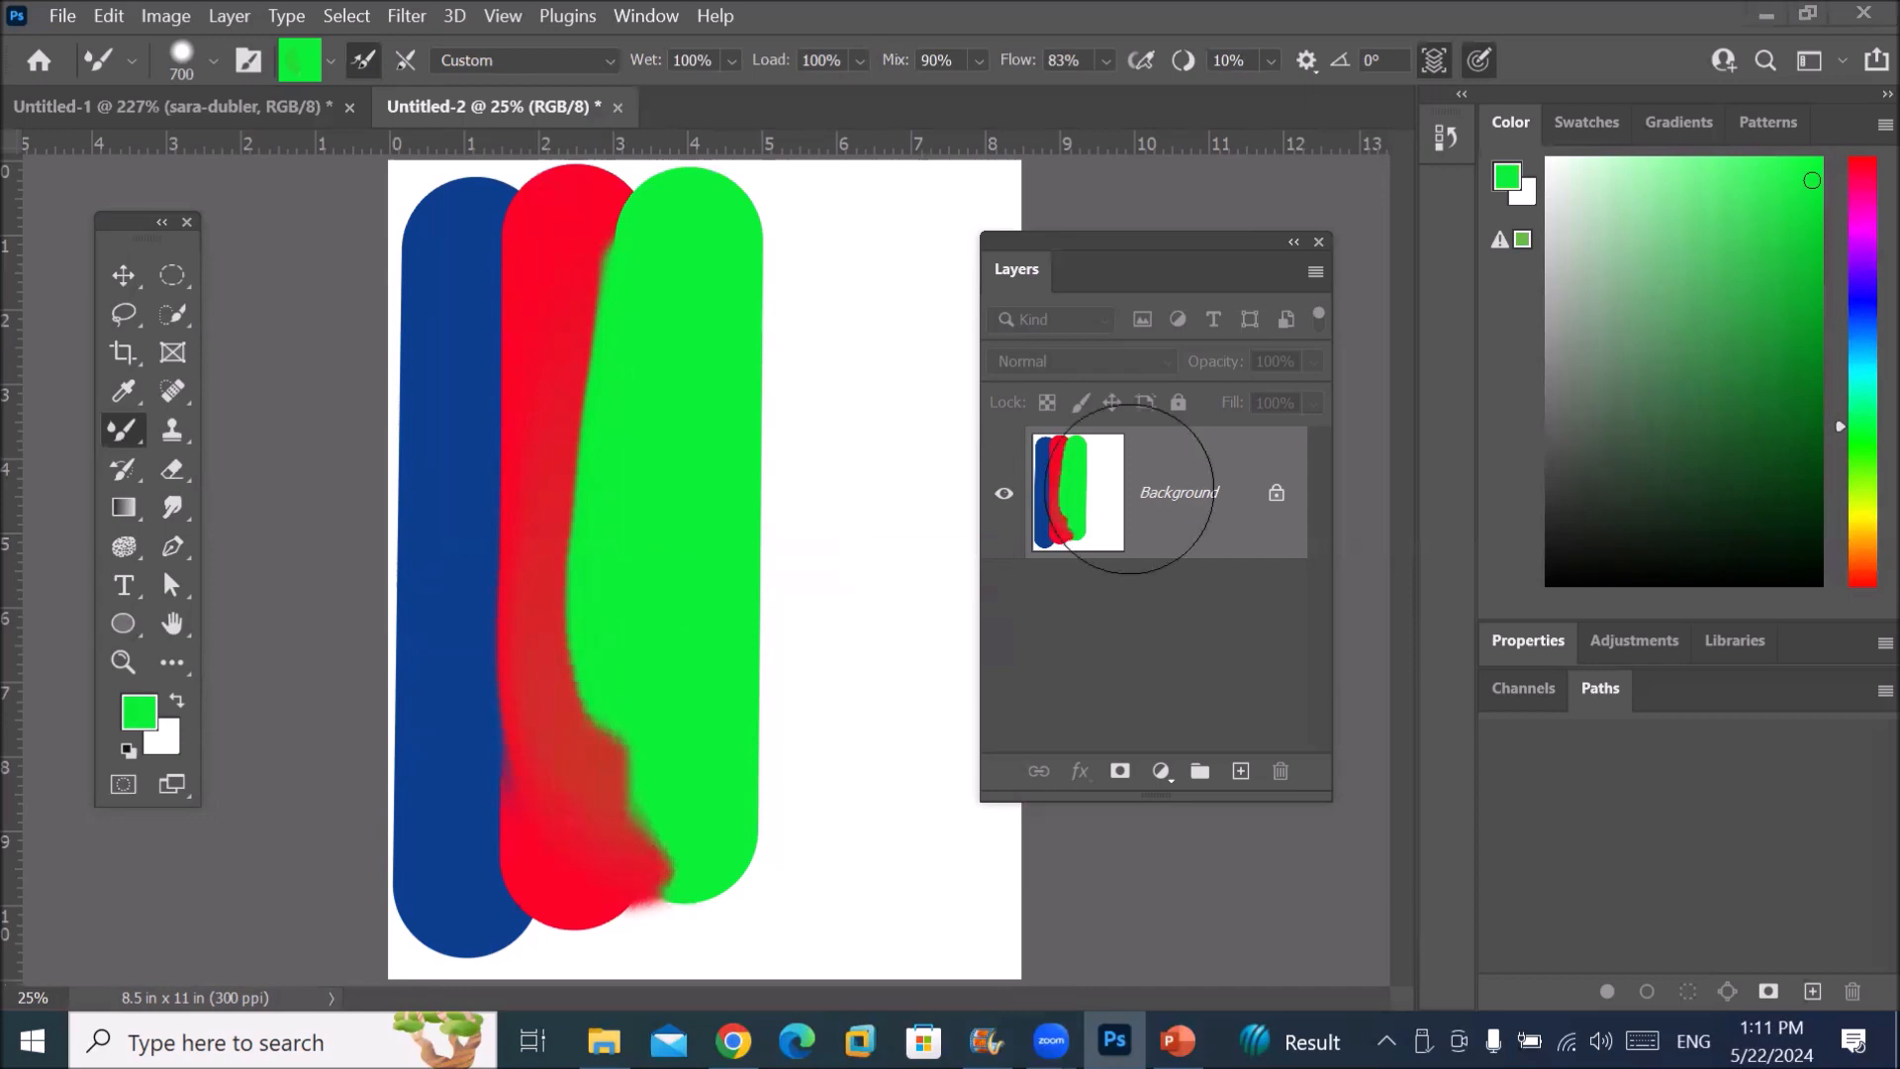
pyautogui.moveTo(568, 263)
pyautogui.mouseDown()
pyautogui.moveTo(646, 317)
pyautogui.moveTo(643, 353)
pyautogui.moveTo(583, 408)
pyautogui.moveTo(632, 485)
pyautogui.mouseUp()
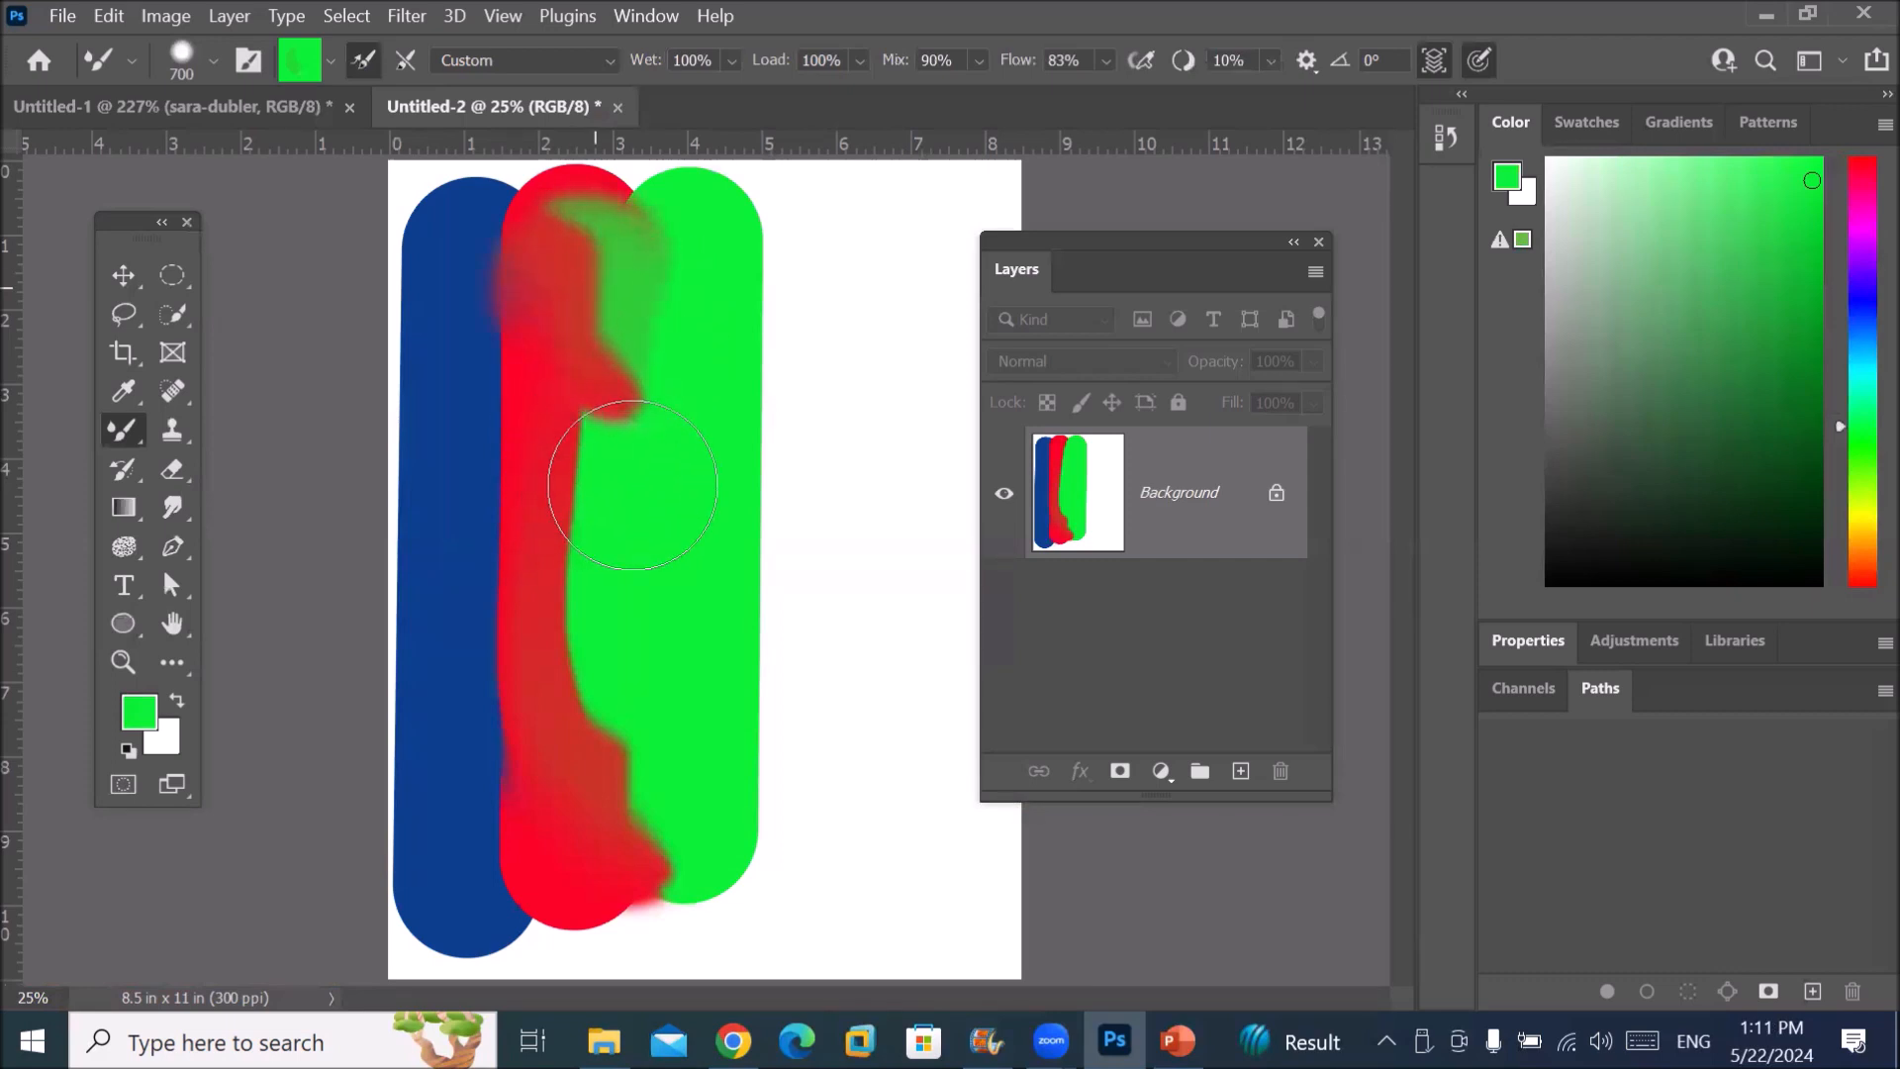
pyautogui.moveTo(593, 578)
pyautogui.mouseDown()
pyautogui.moveTo(449, 556)
pyautogui.moveTo(517, 568)
pyautogui.moveTo(560, 614)
pyautogui.moveTo(451, 668)
pyautogui.moveTo(479, 722)
pyautogui.moveTo(500, 703)
pyautogui.moveTo(542, 715)
pyautogui.mouseUp()
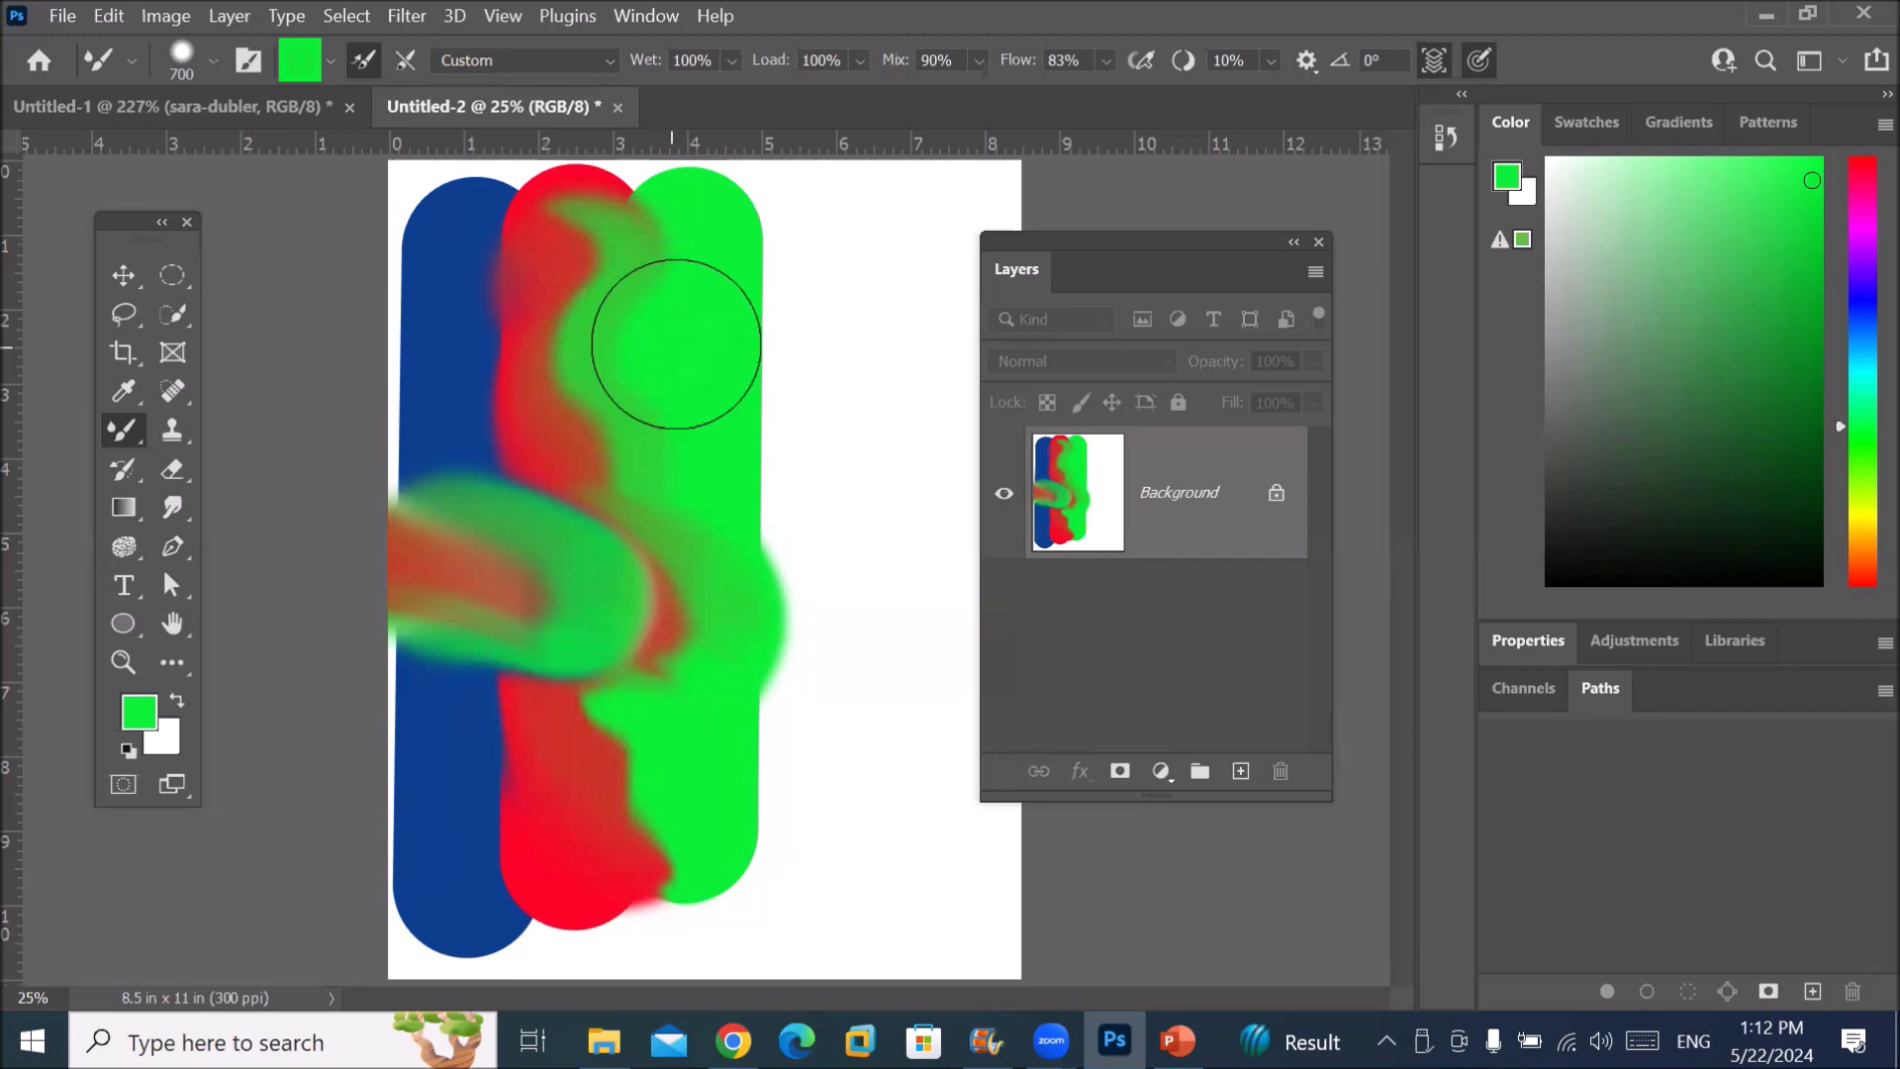
# Step: Switch to the Smudge tool and look through its tool group and the list of filters
pyautogui.click(172, 509)
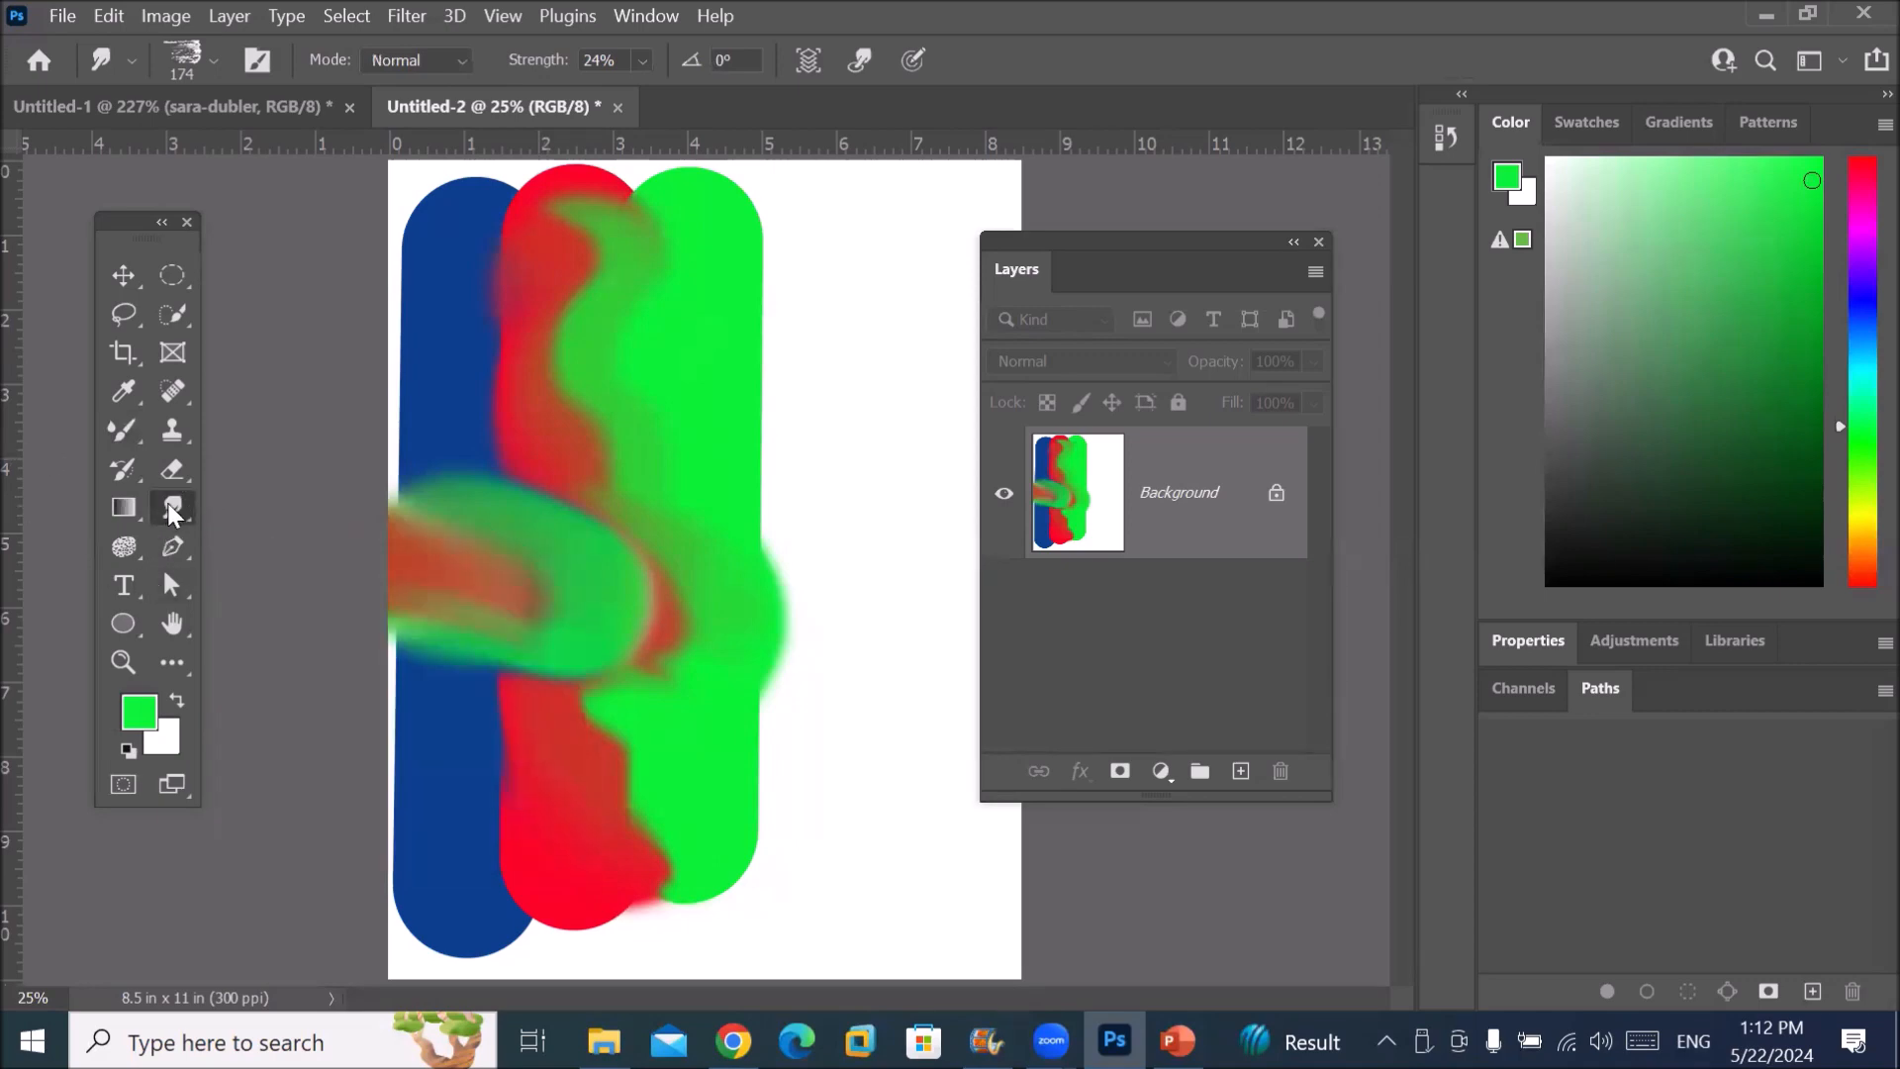
pyautogui.rightClick(172, 509)
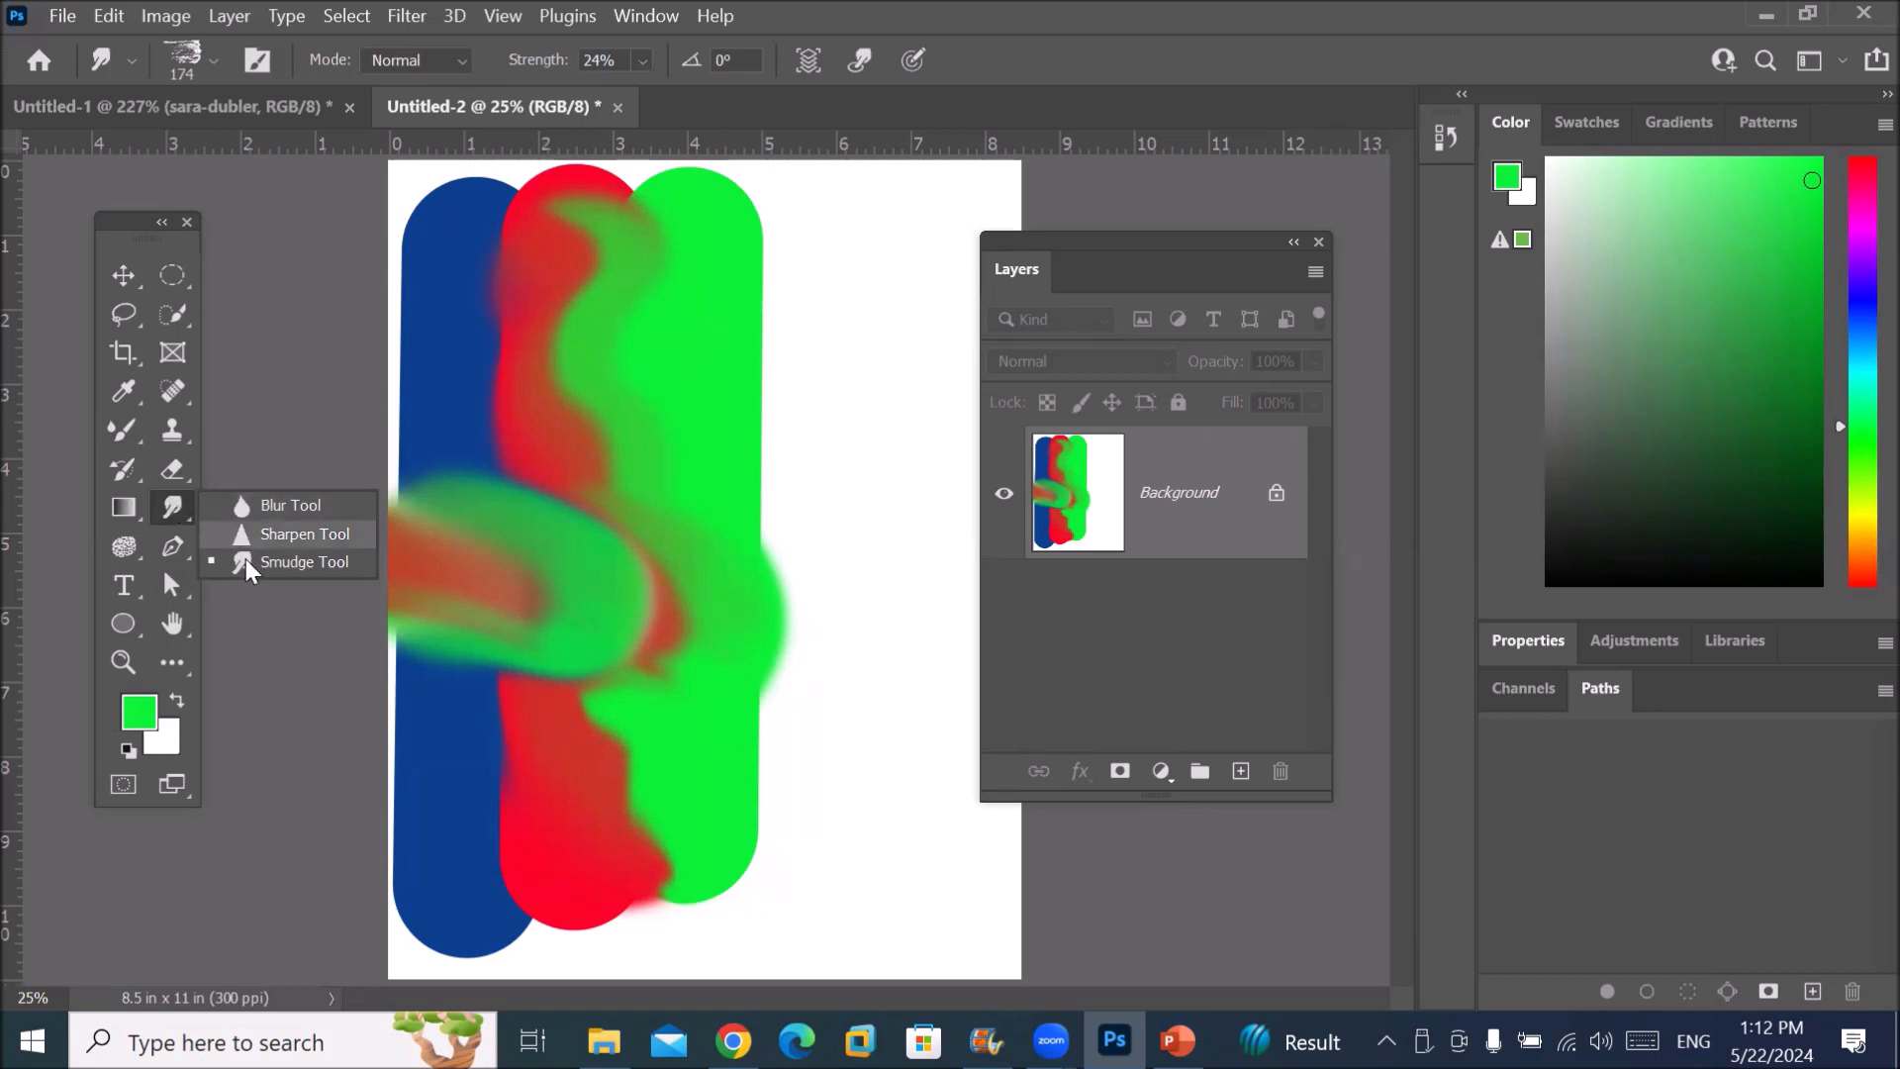
pyautogui.click(181, 510)
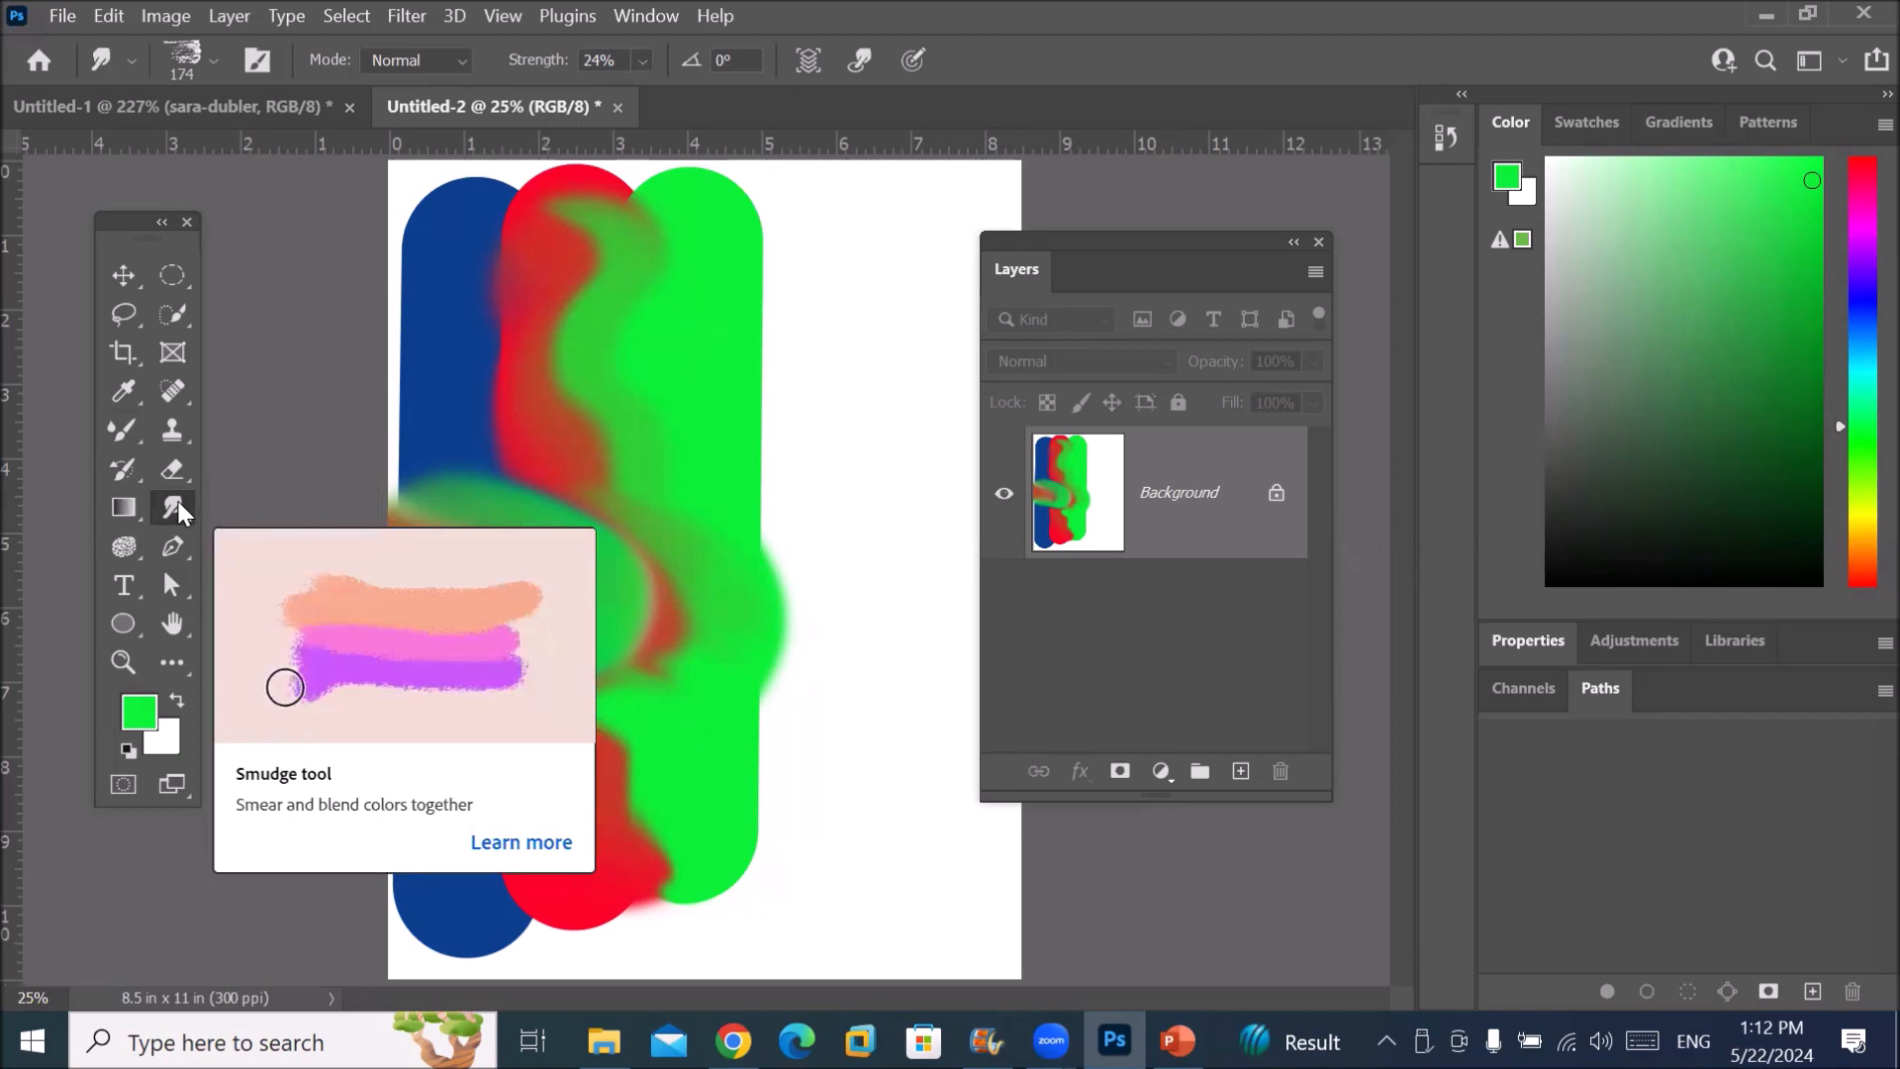
pyautogui.click(405, 17)
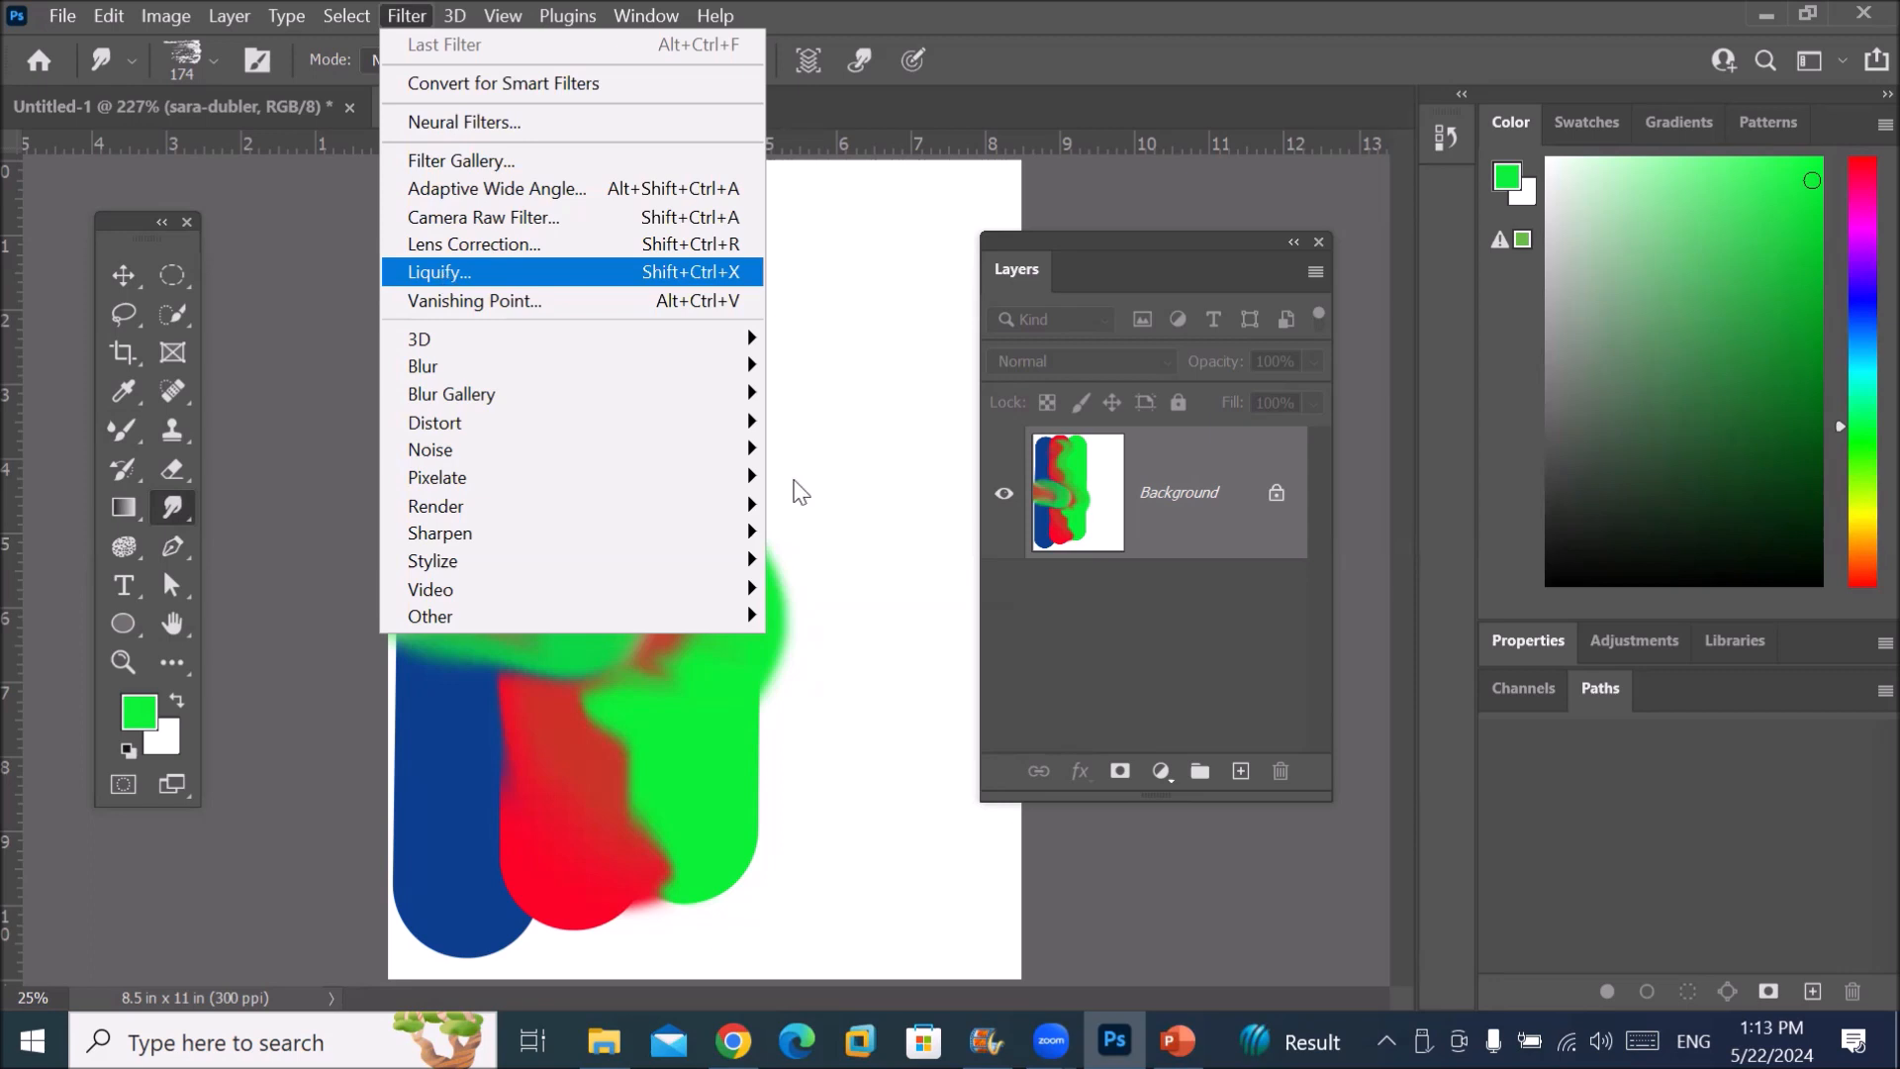
pyautogui.click(862, 445)
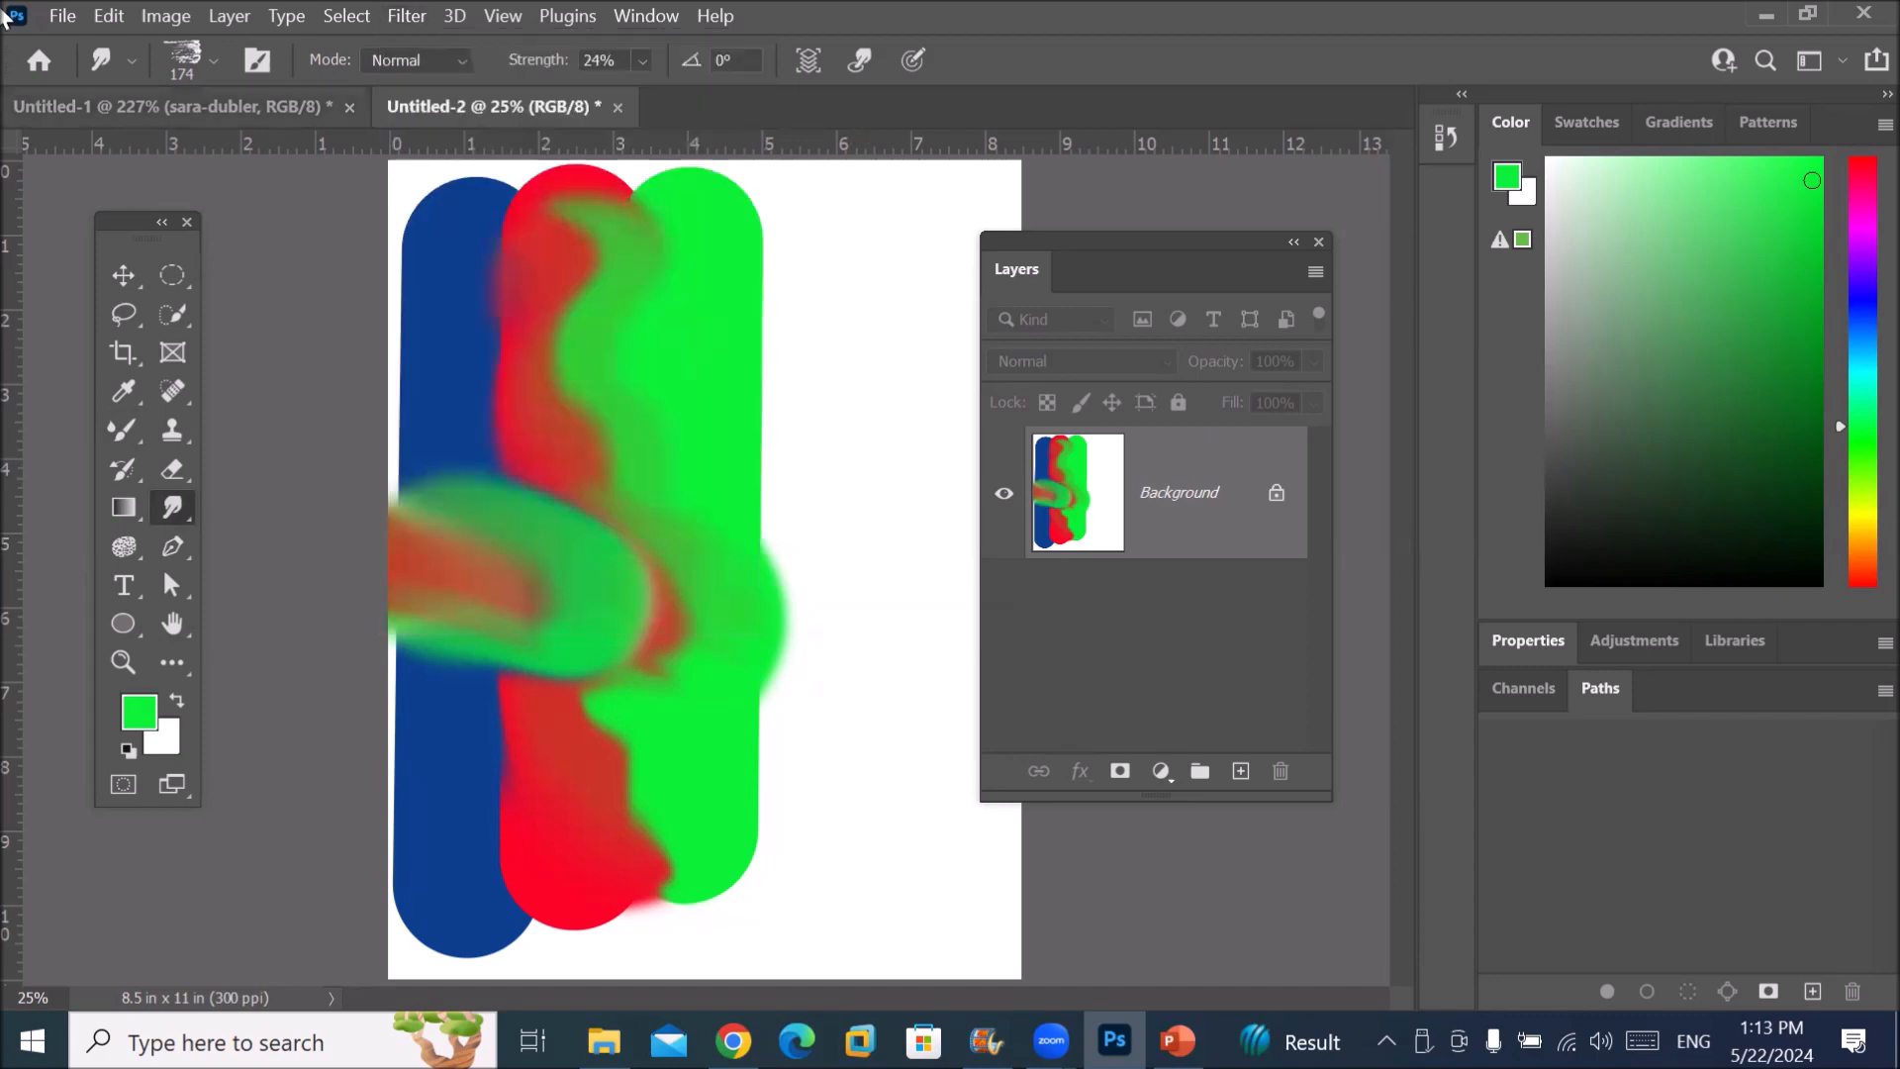
# Step: Close all open documents without saving the changes
pyautogui.click(63, 16)
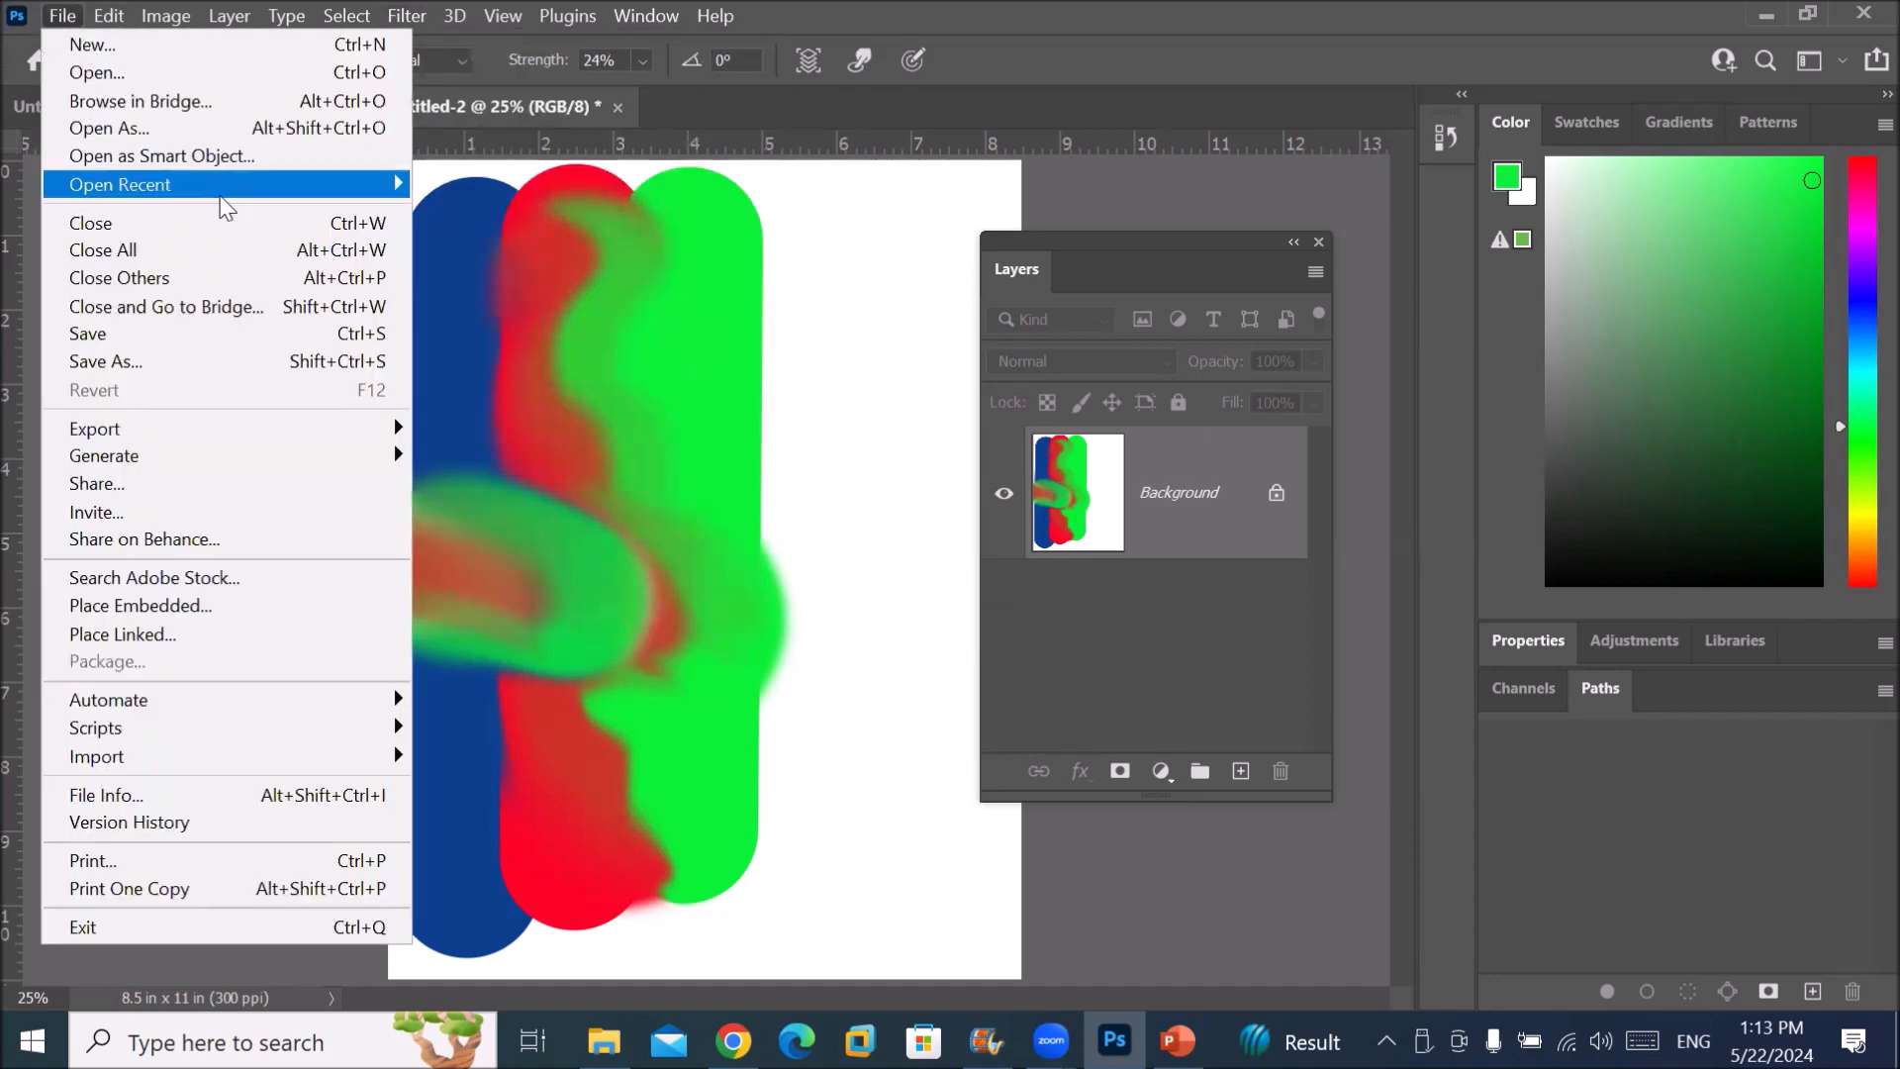
pyautogui.moveTo(228, 208)
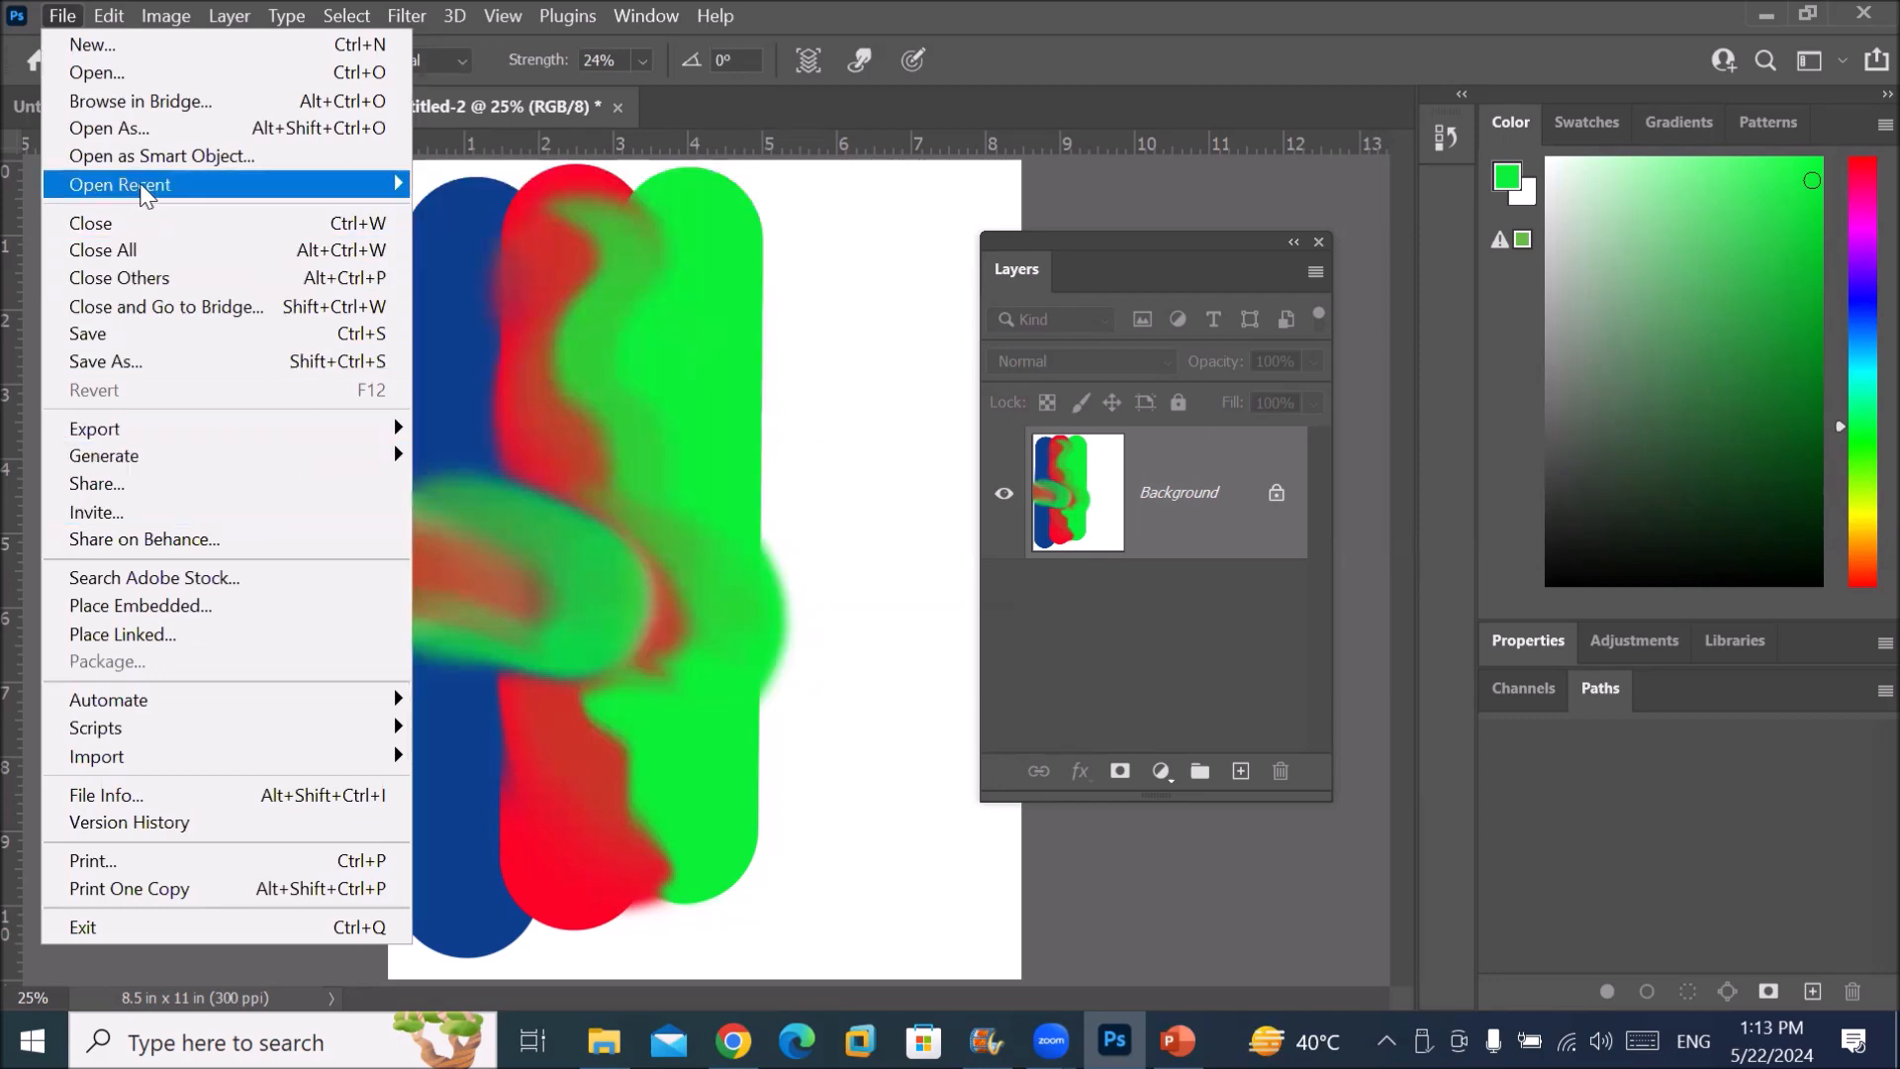
pyautogui.click(131, 259)
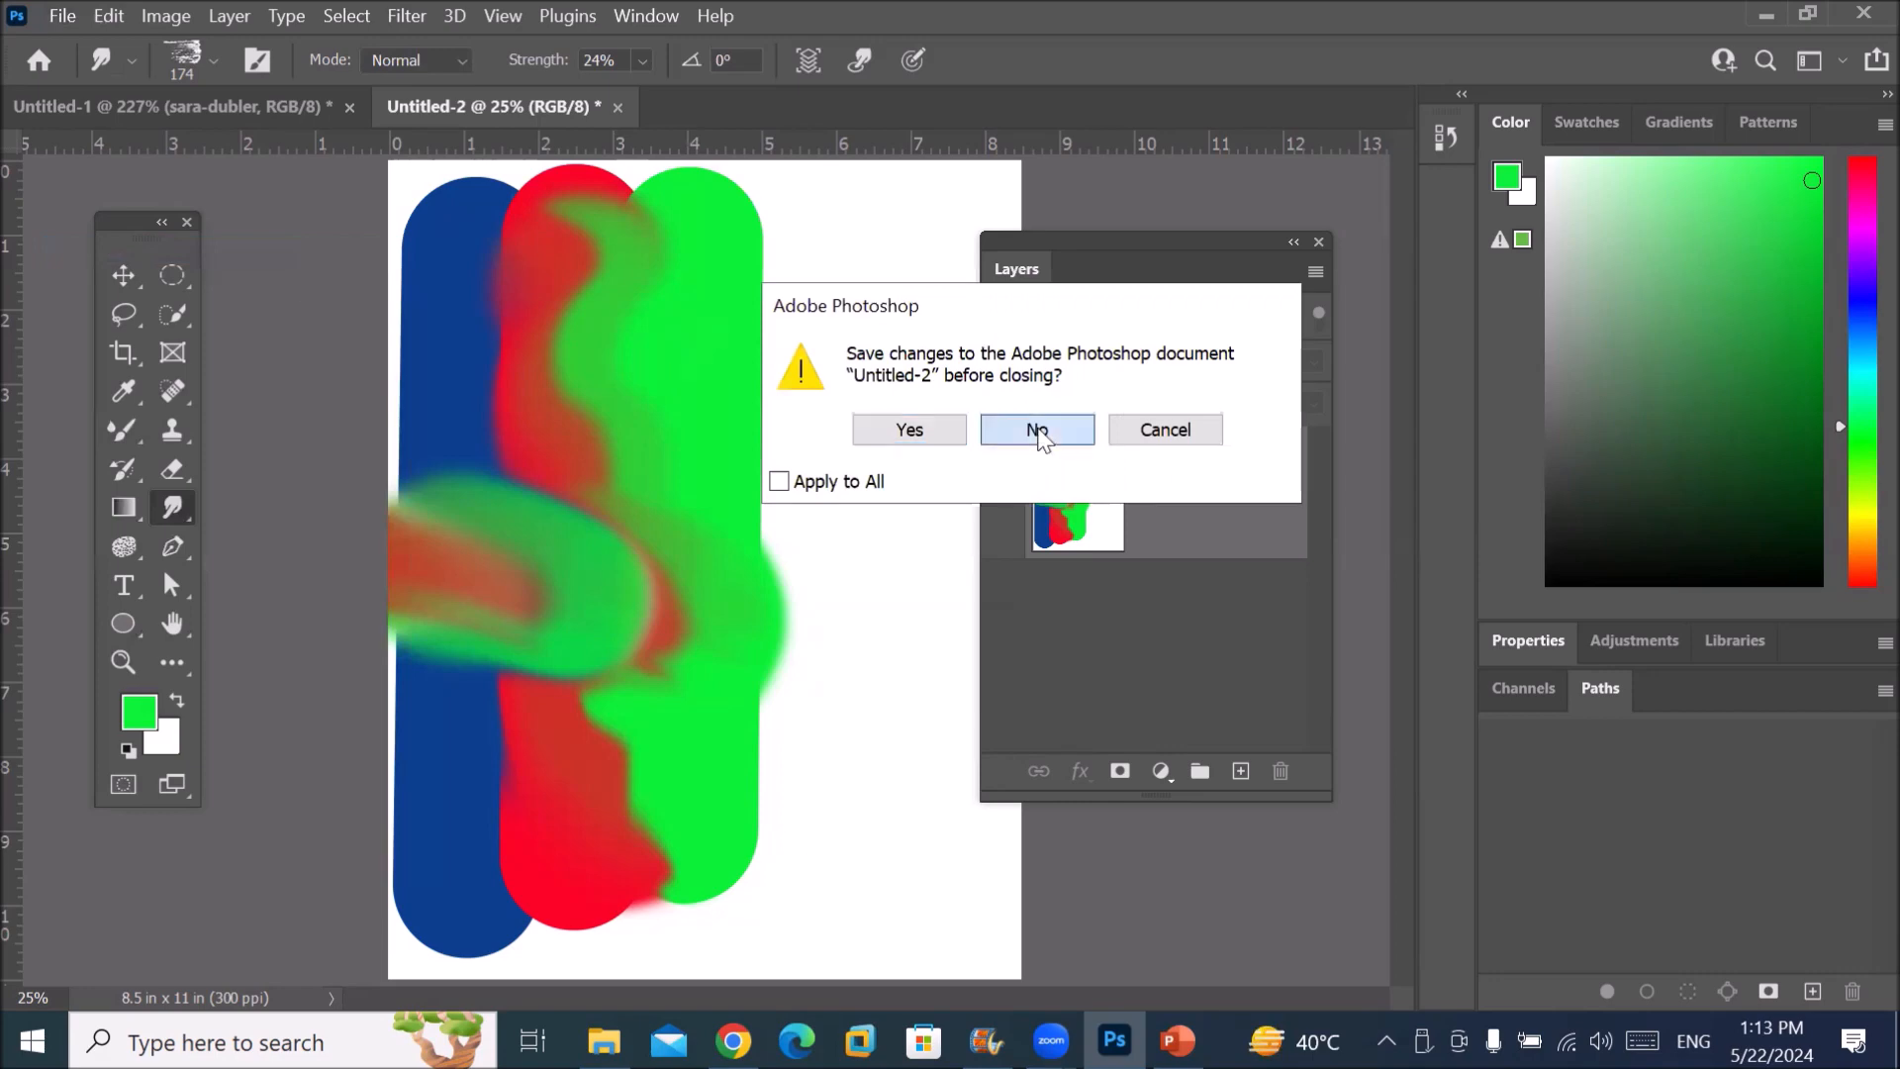
pyautogui.click(1039, 431)
pyautogui.click(1039, 430)
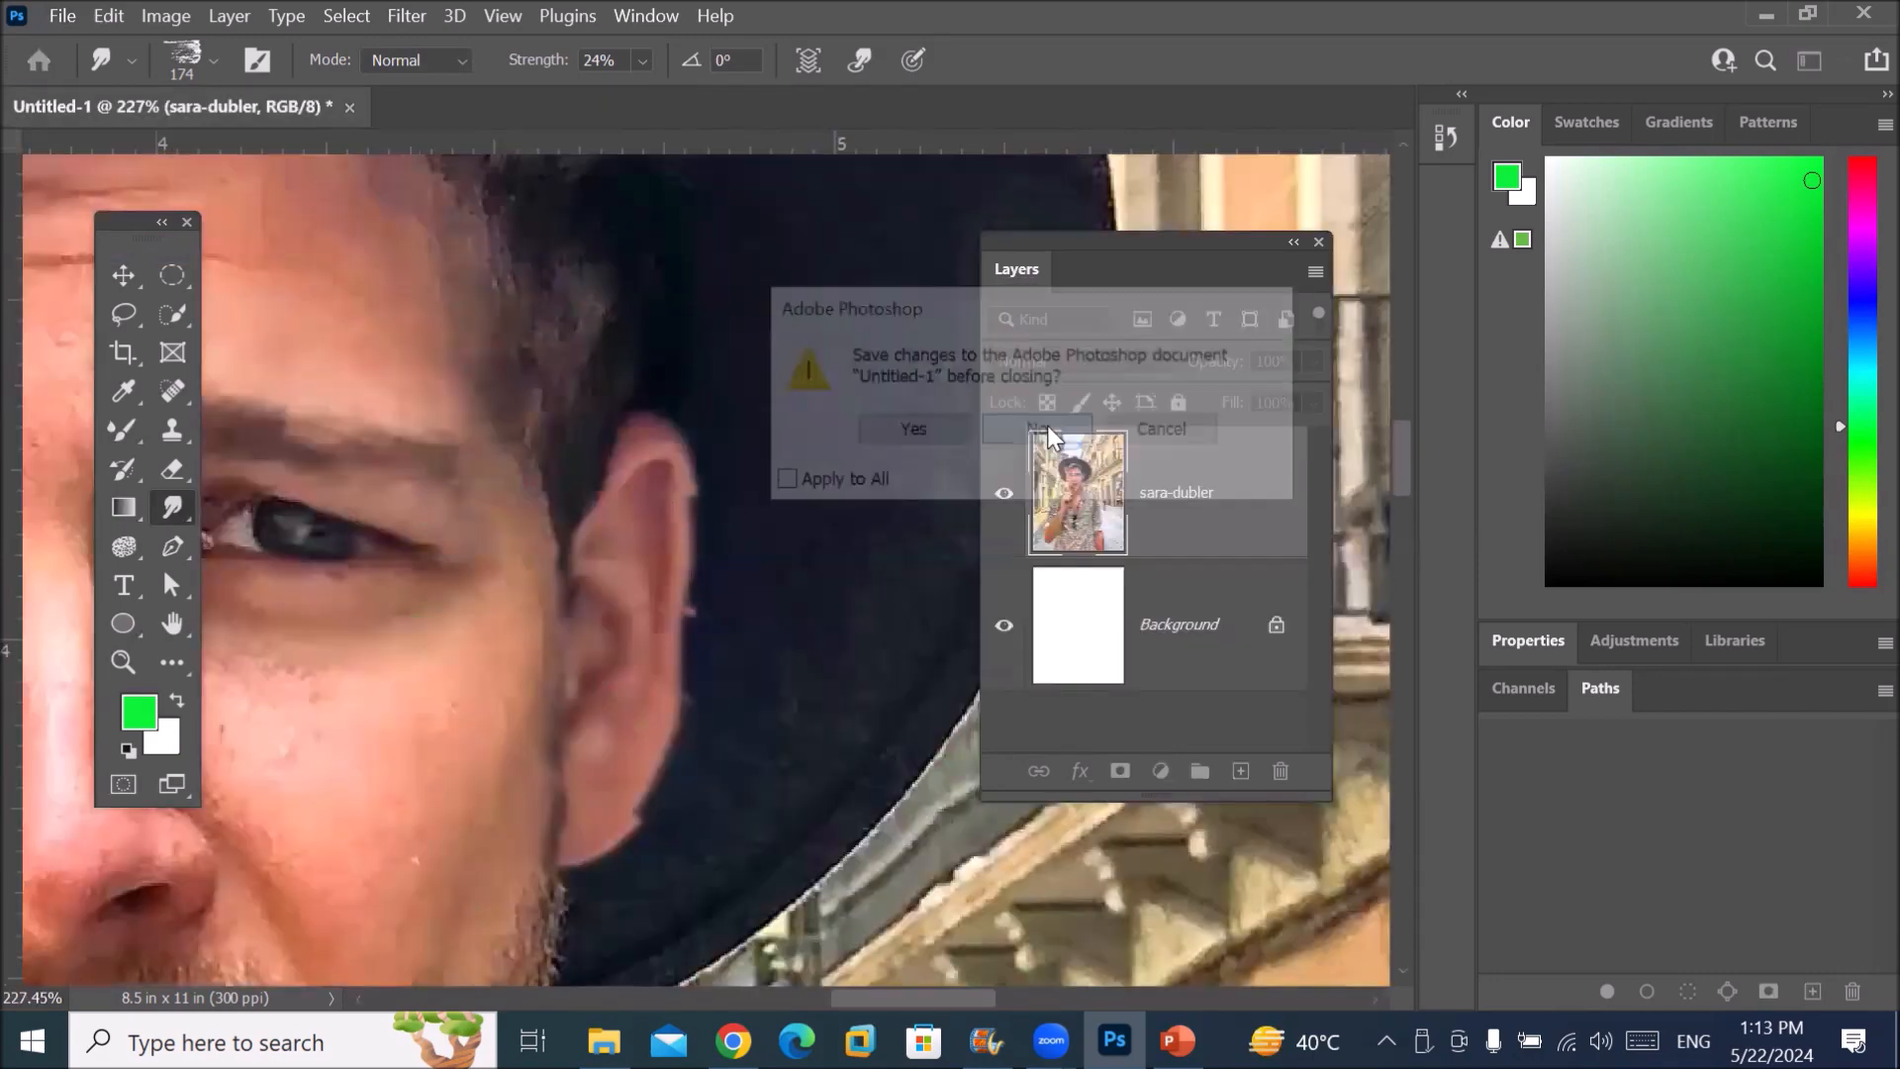
# Step: Open the image Model- (1) from the Models folder in Photoshop and switch to the Move tool
pyautogui.click(603, 1041)
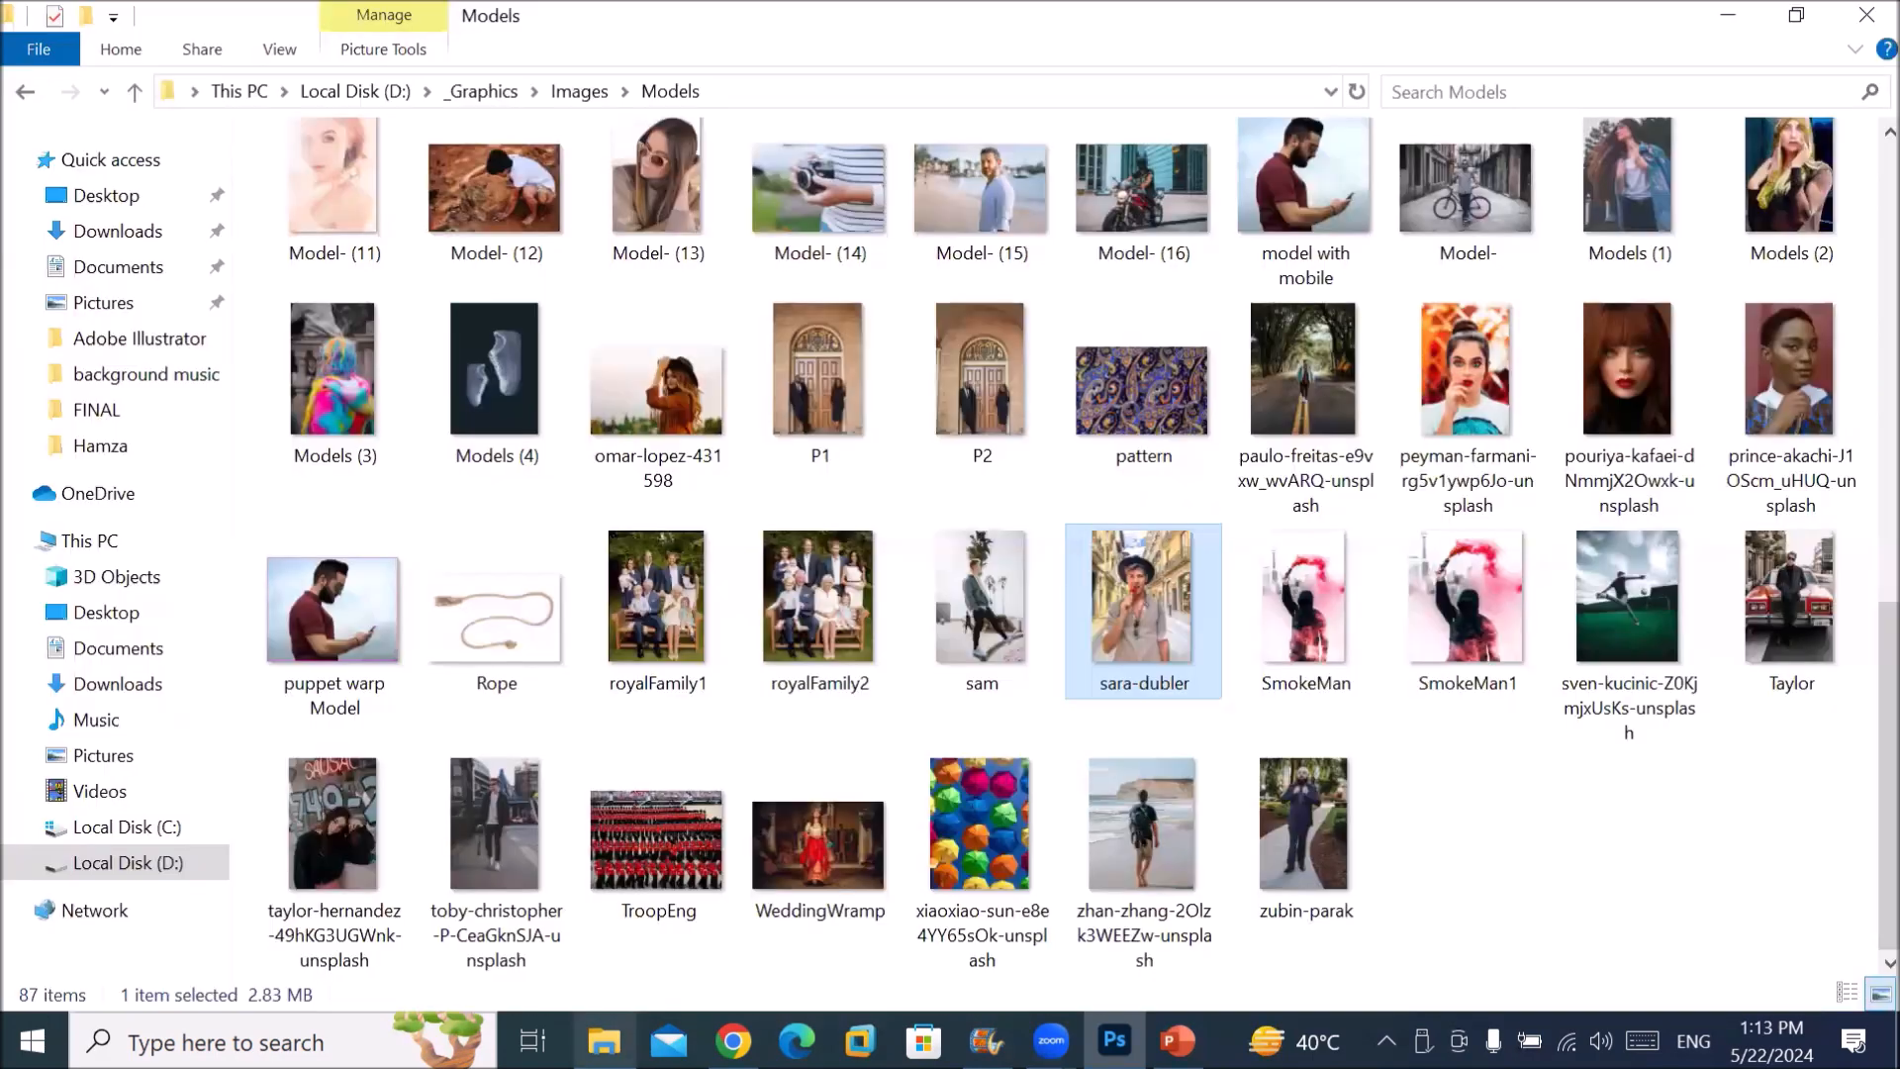
pyautogui.scroll(10, 899, 177)
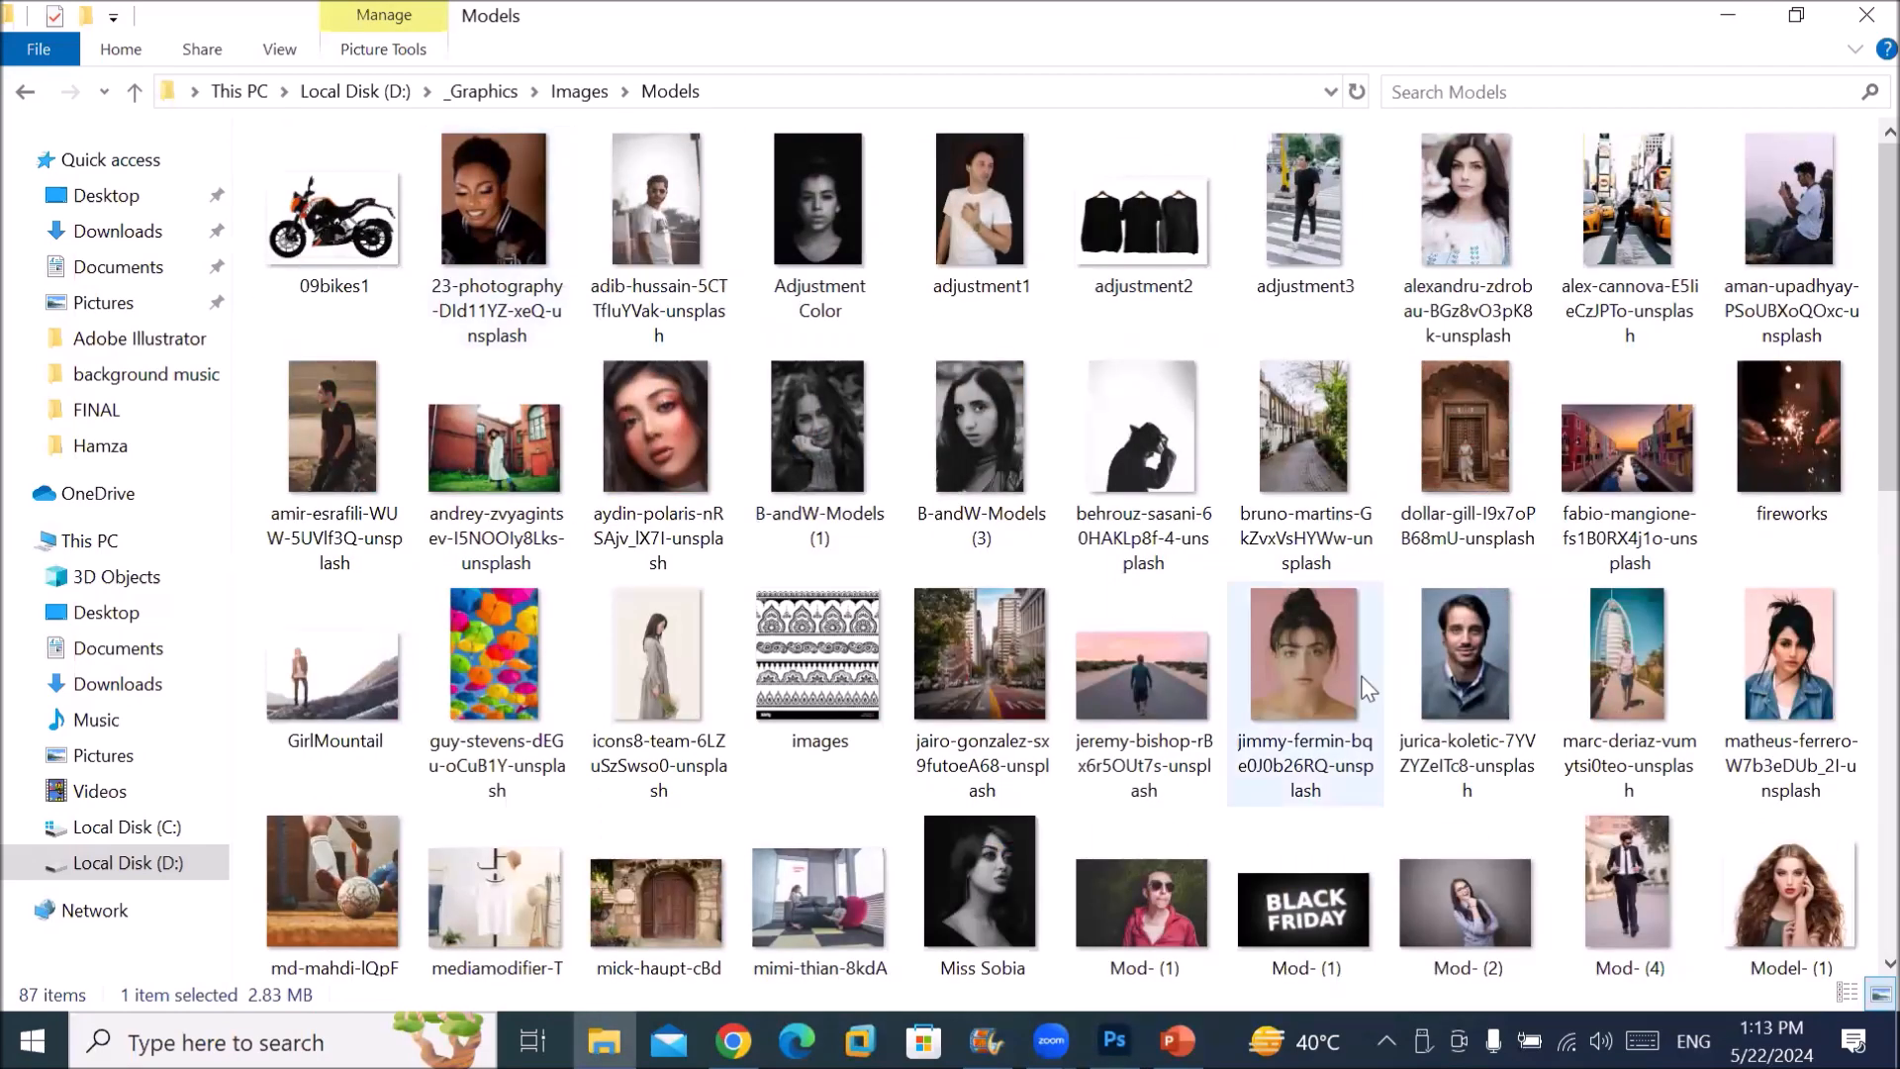
pyautogui.moveTo(1787, 891); pyautogui.dragTo(772, 447)
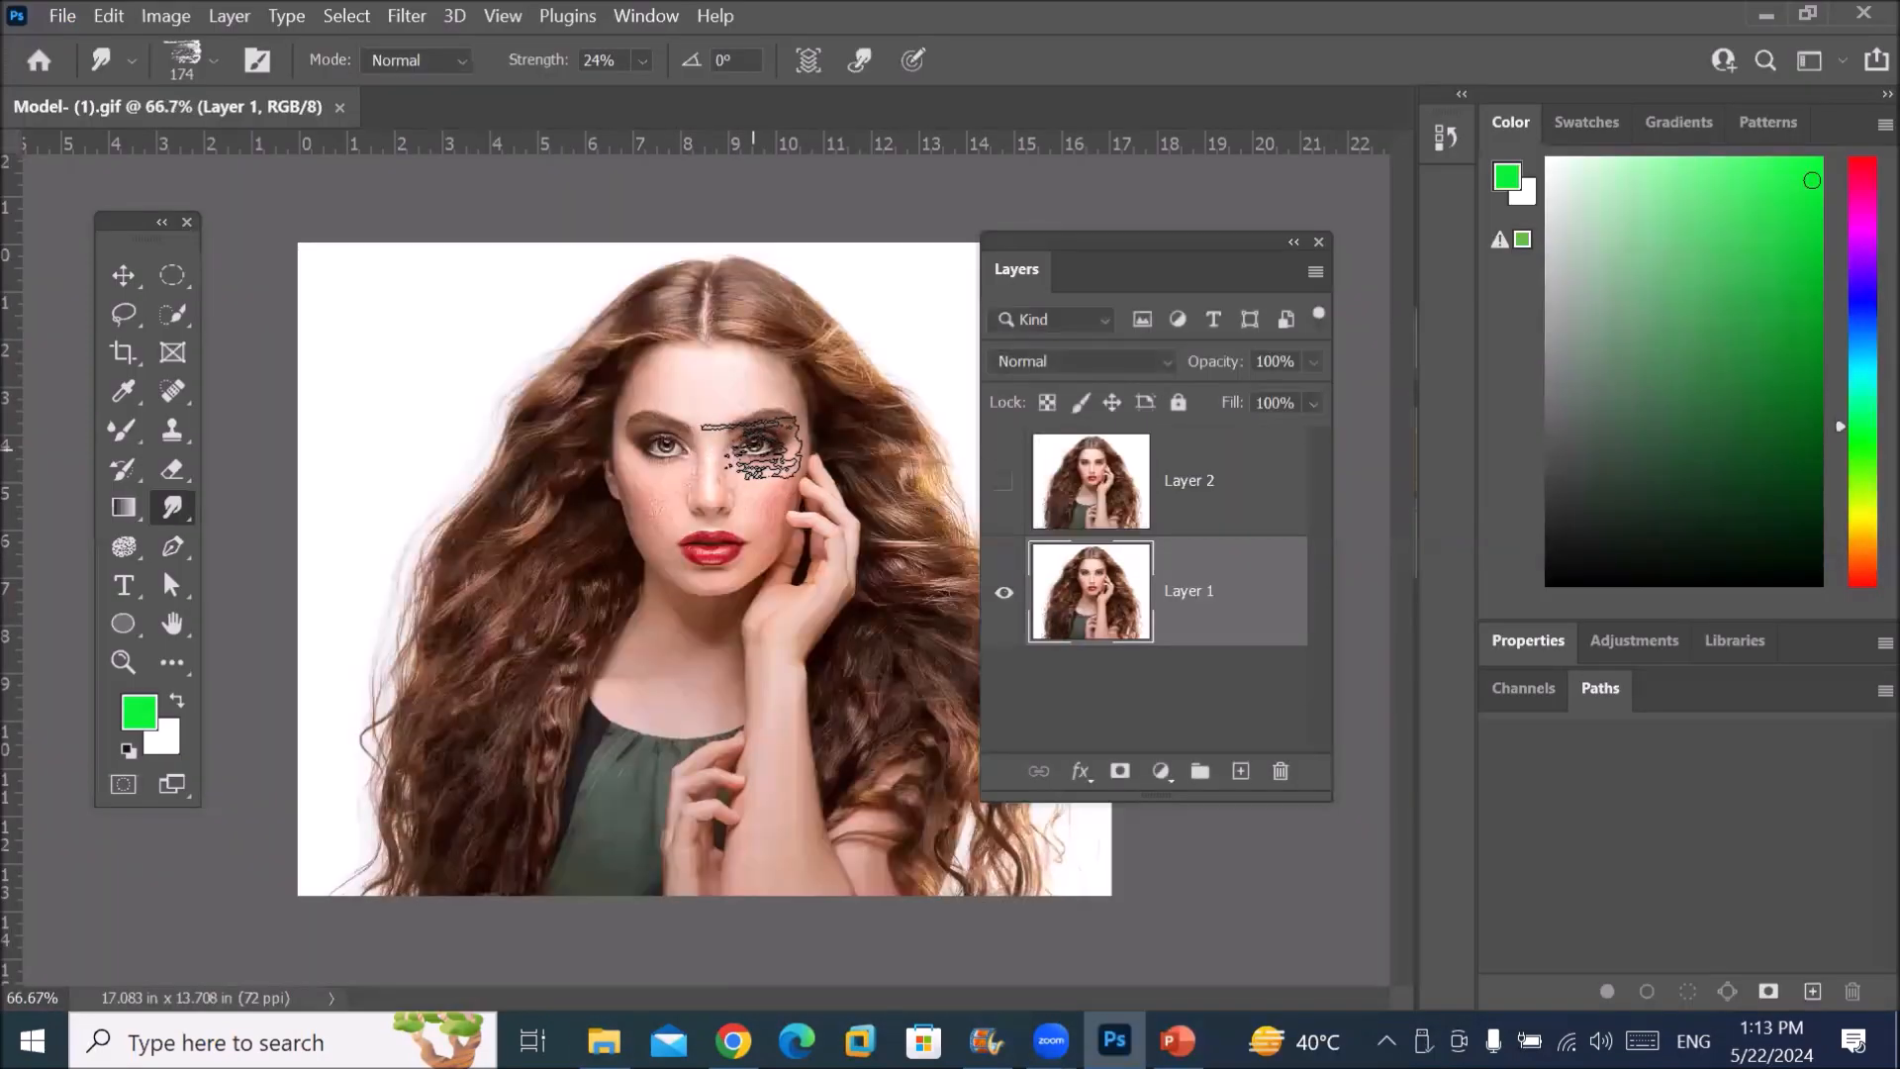
pyautogui.click(138, 280)
pyautogui.scroll(3, 798, 435)
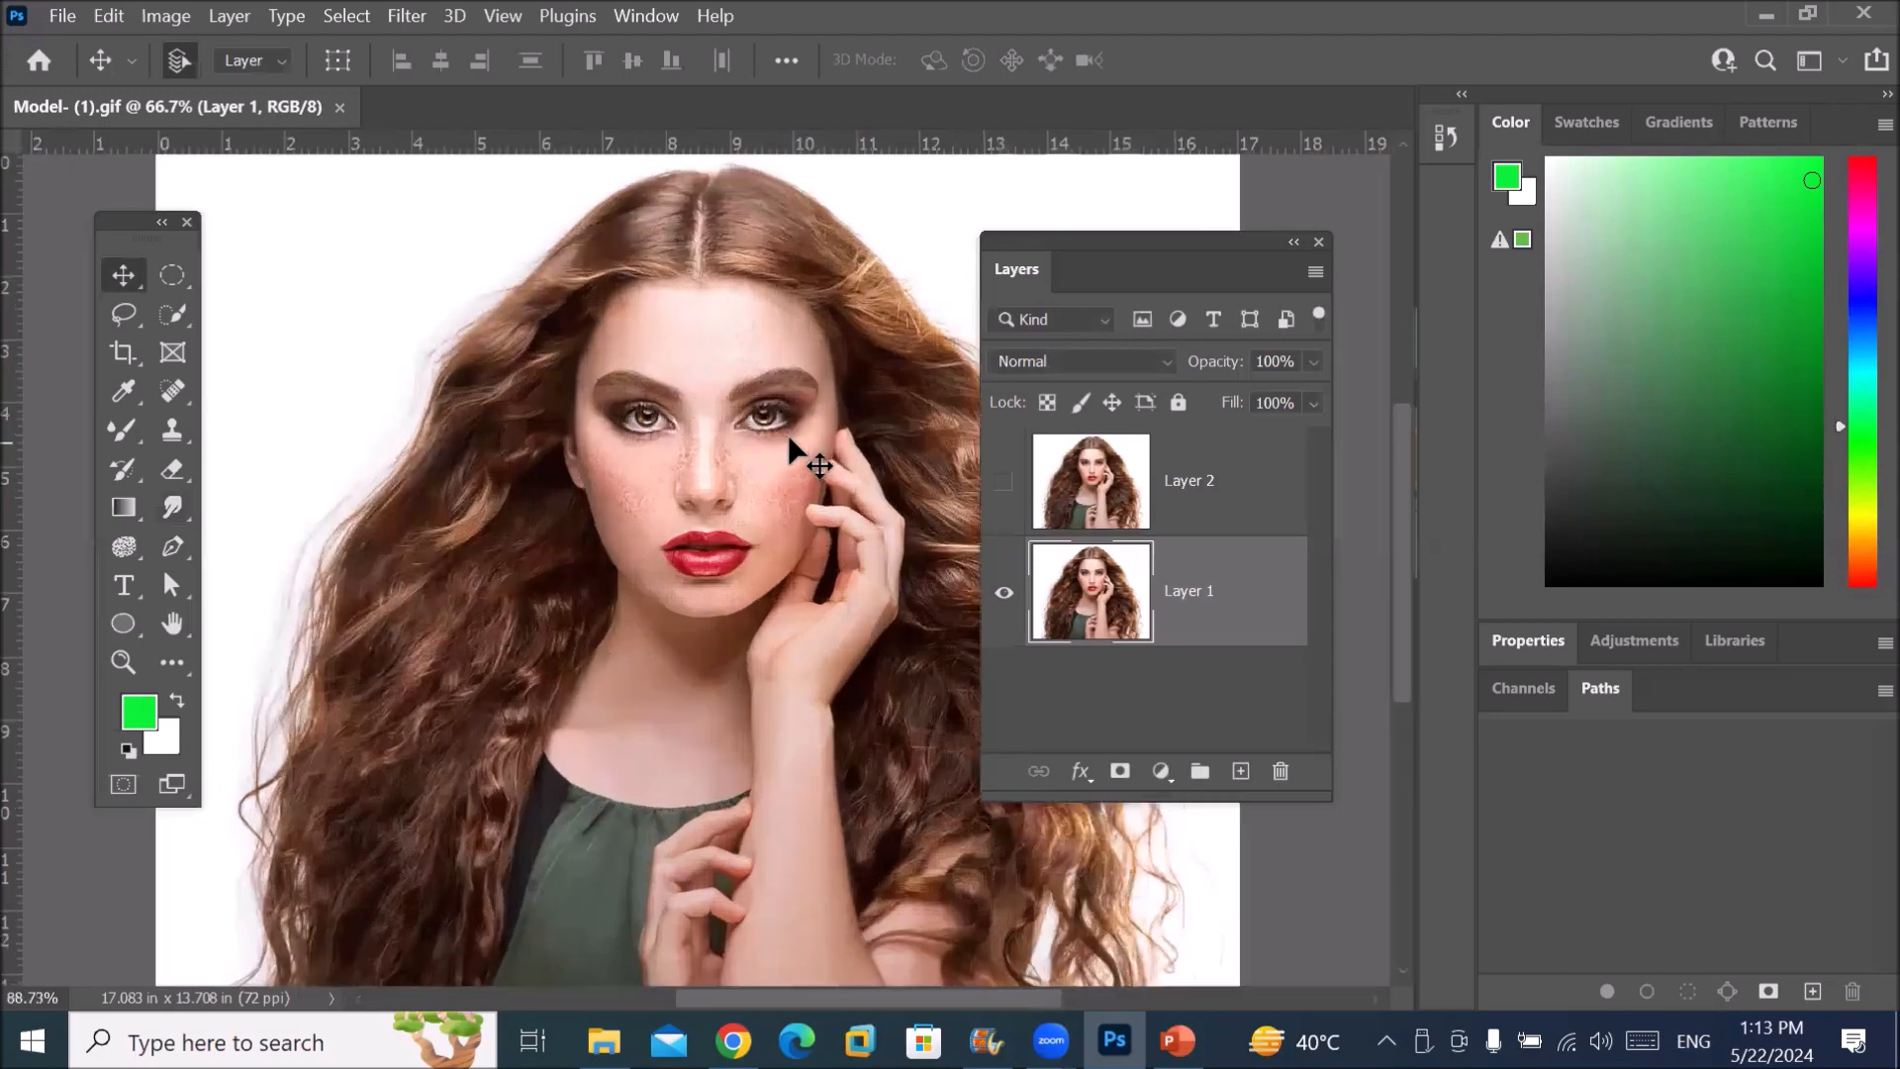
pyautogui.scroll(4, 764, 395)
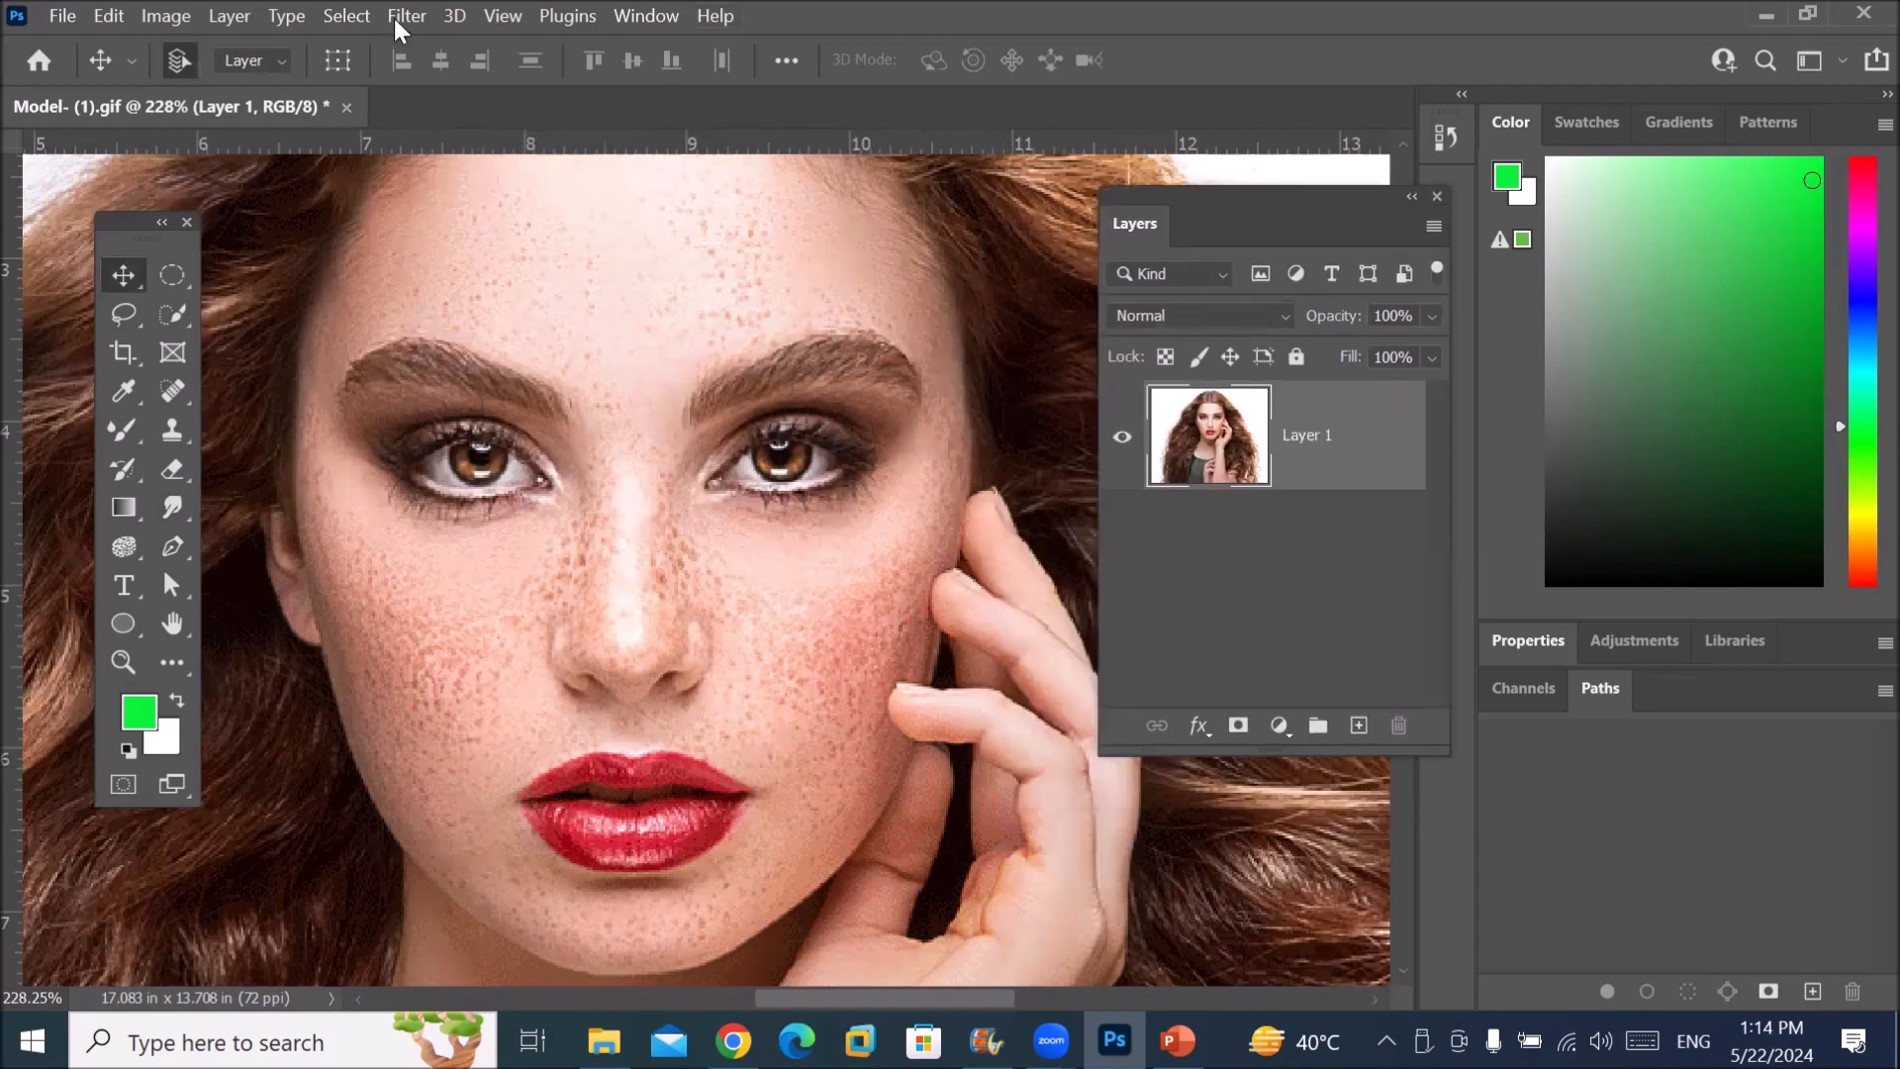
# Step: Open the Liquify filter on Layer 1 of the portrait
pyautogui.click(404, 18)
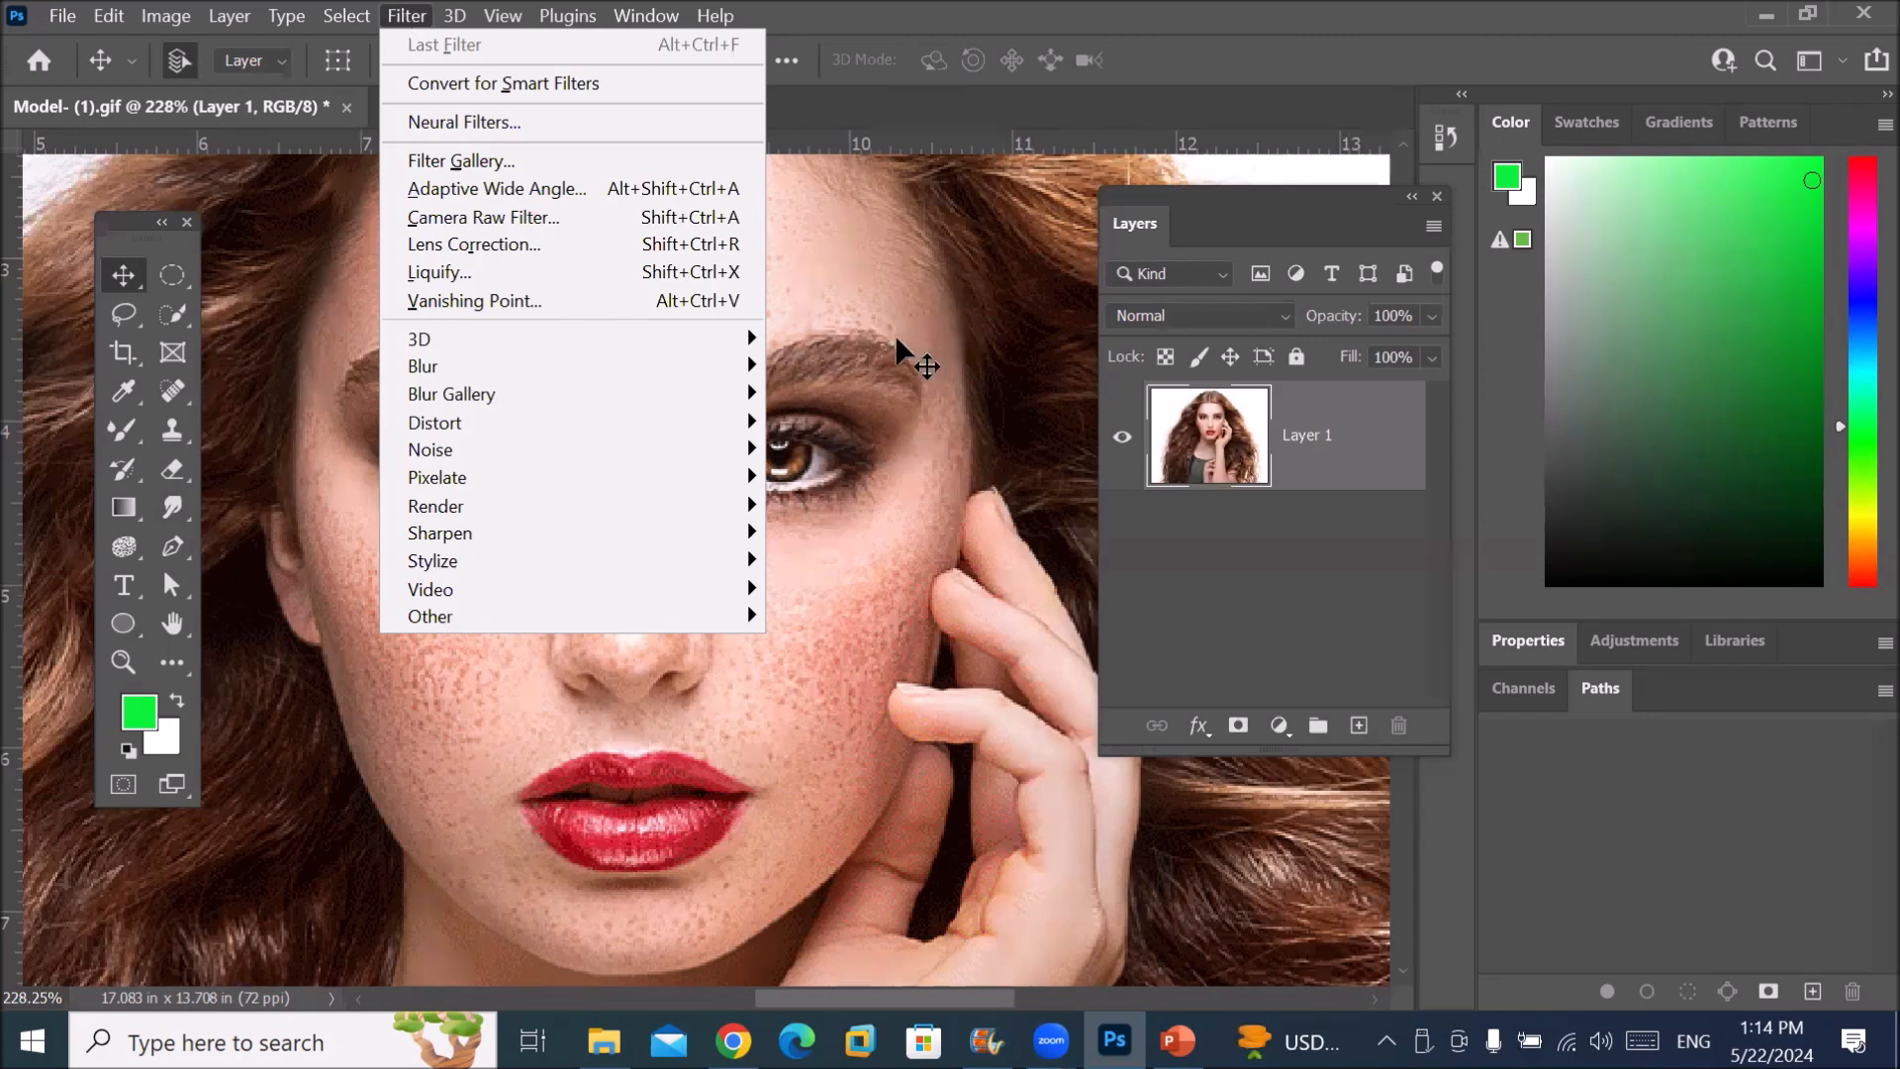
pyautogui.click(920, 364)
pyautogui.scroll(-4, 878, 348)
pyautogui.scroll(-3, 940, 252)
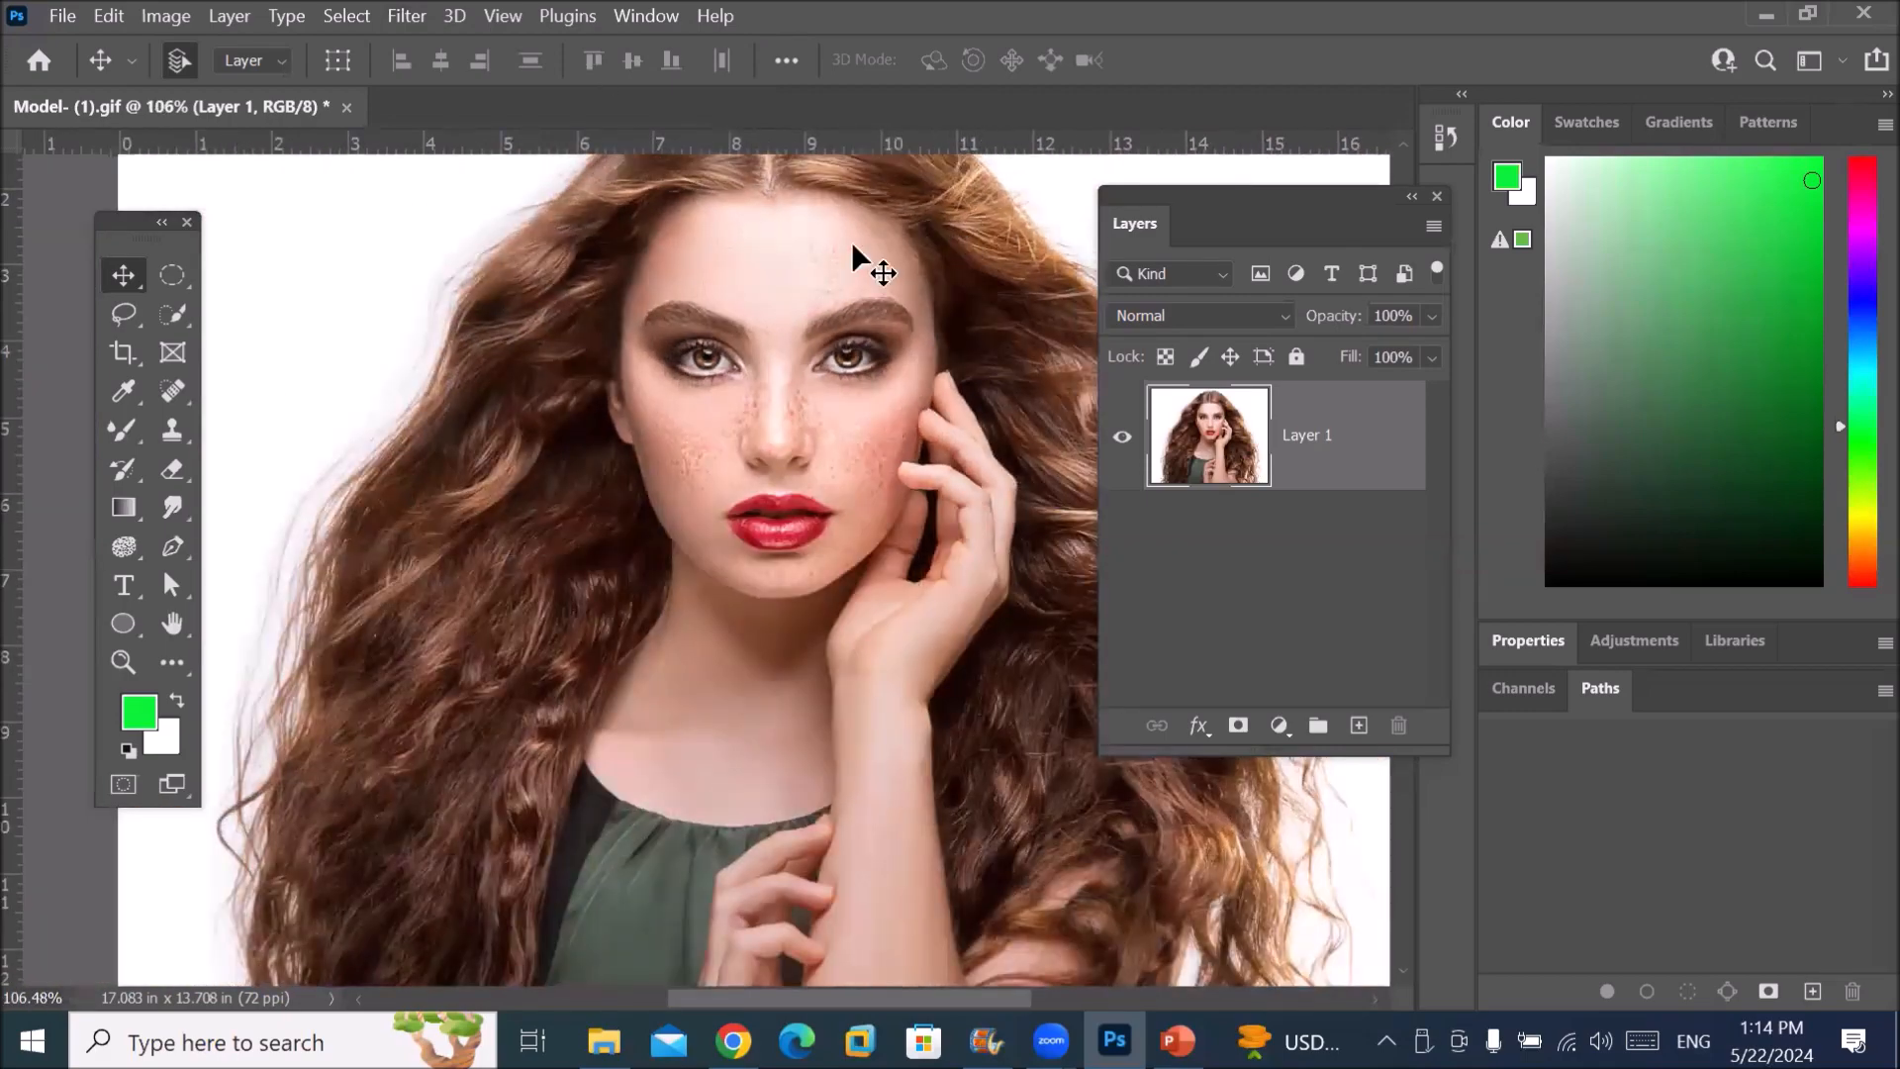
pyautogui.moveTo(853, 248); pyautogui.dragTo(631, 381)
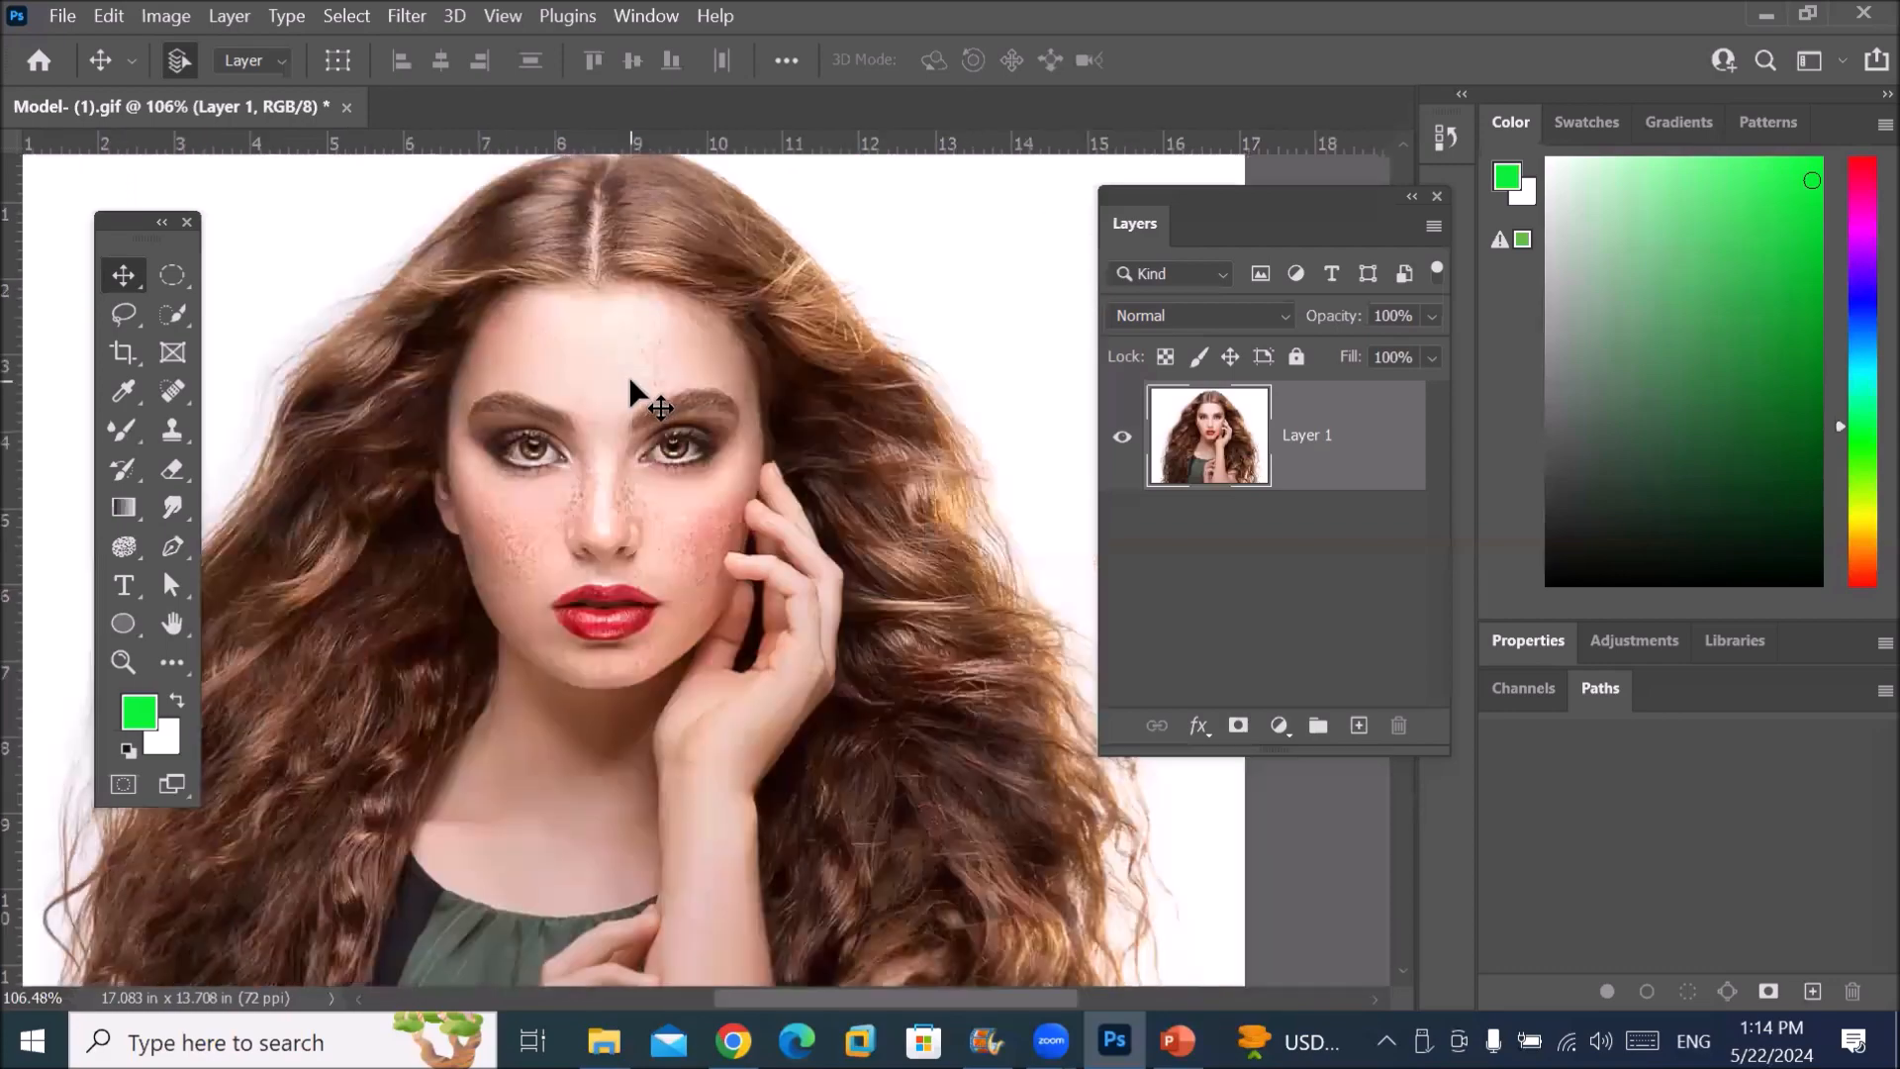
pyautogui.click(396, 17)
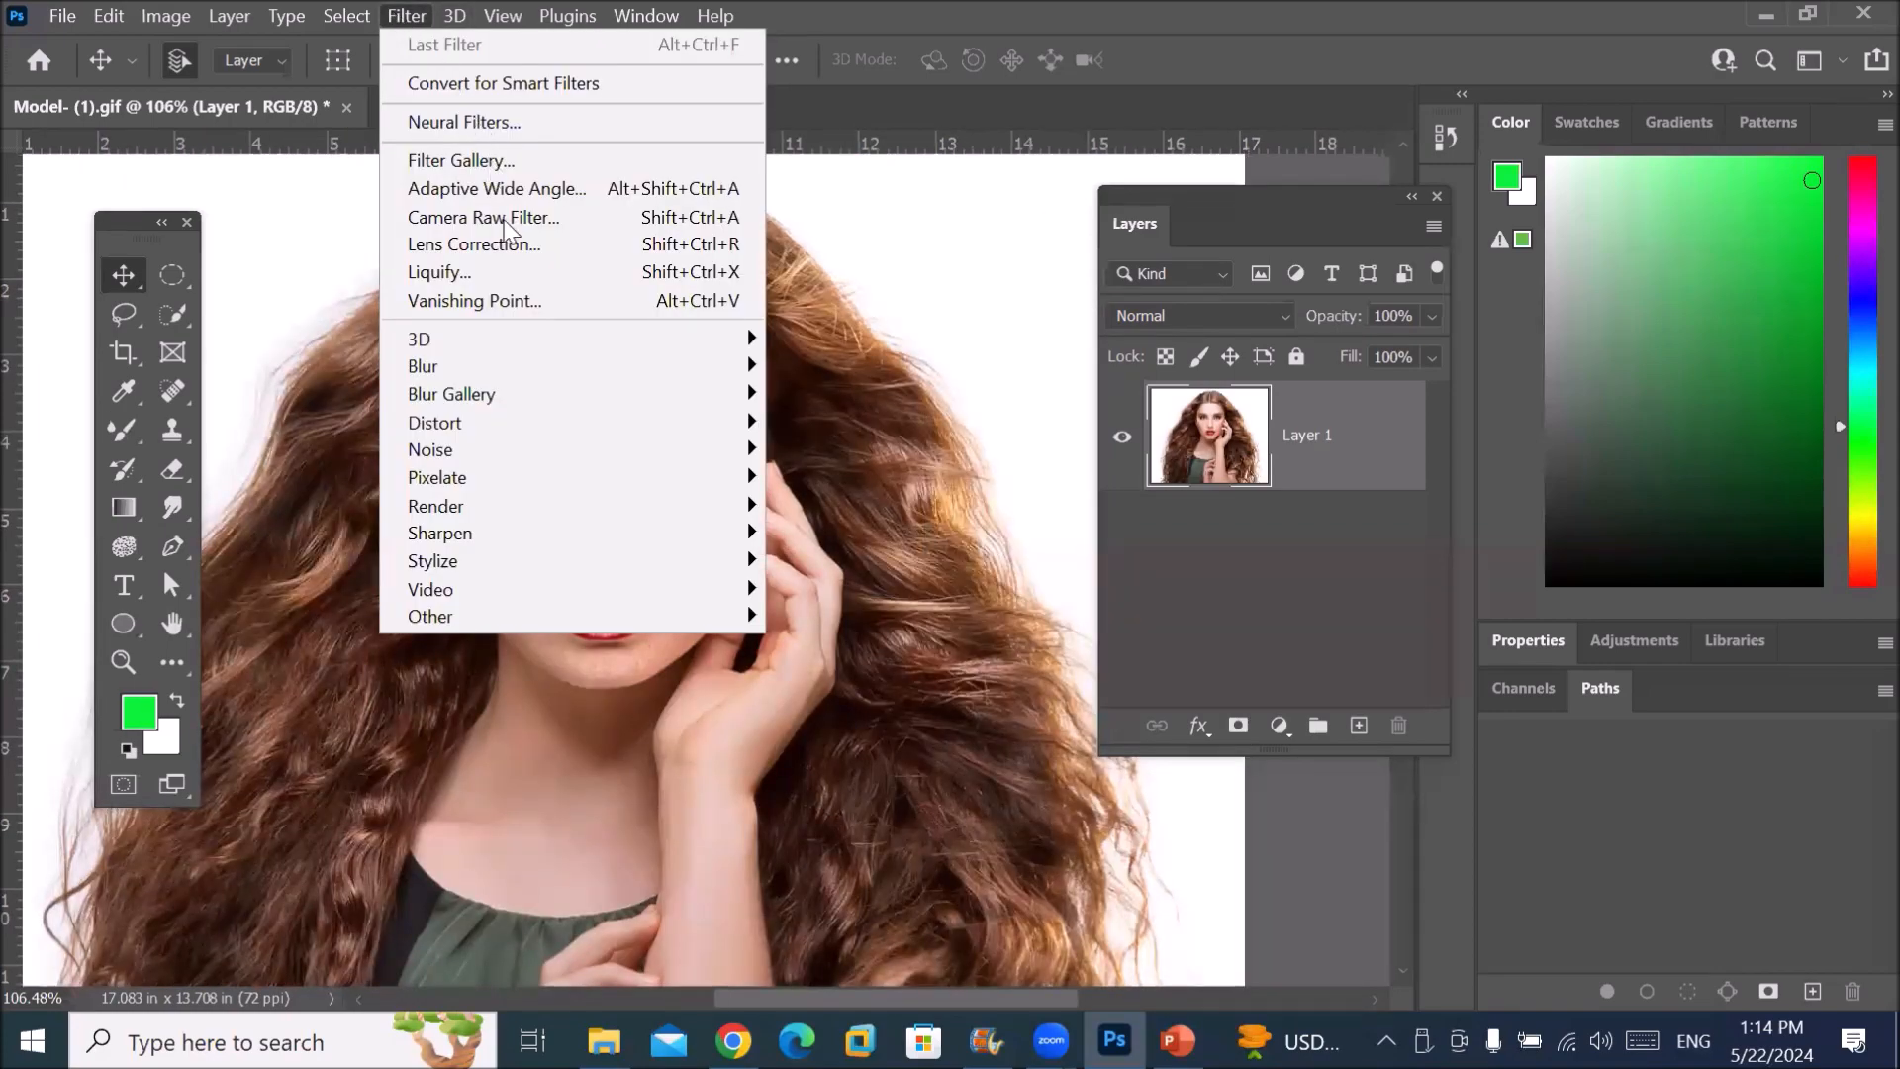
pyautogui.click(699, 275)
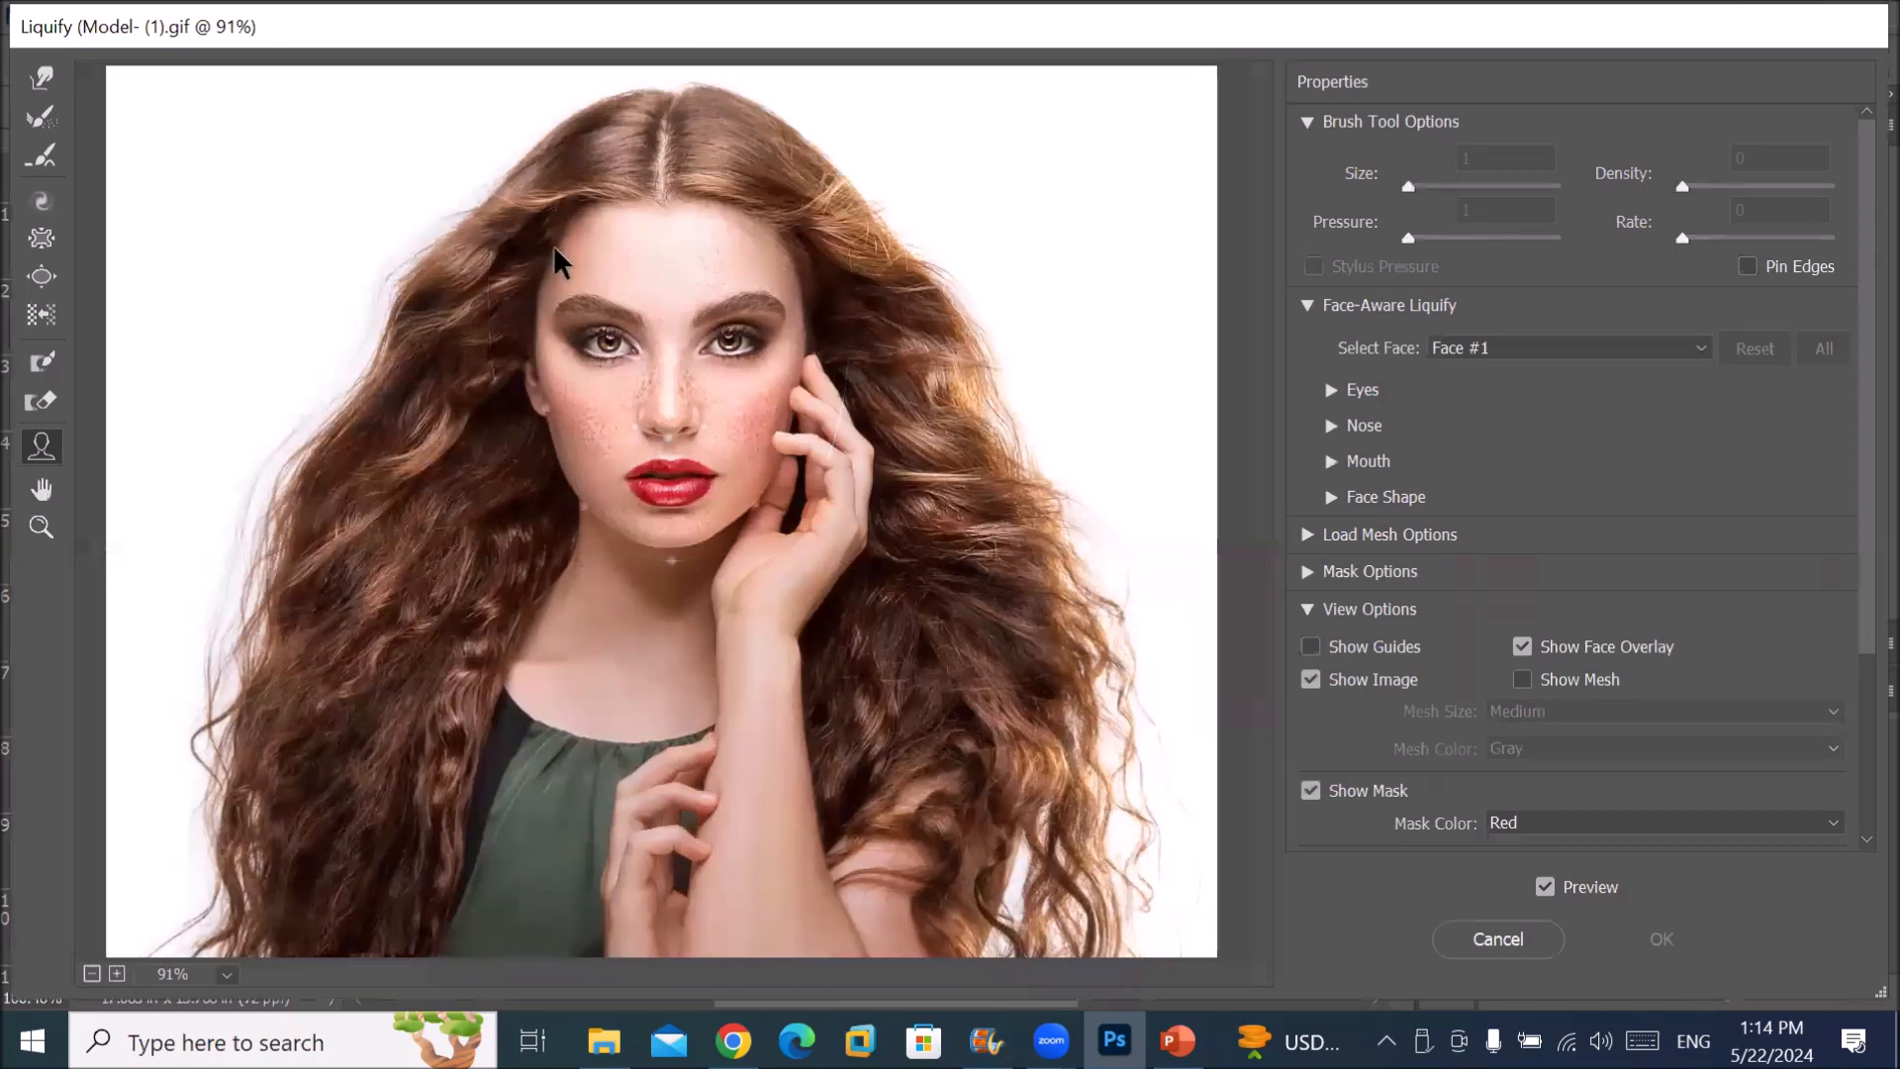
# Step: Widen the model's face with the Face tool's outline until the Face Width is 100
pyautogui.scroll(3, 643, 337)
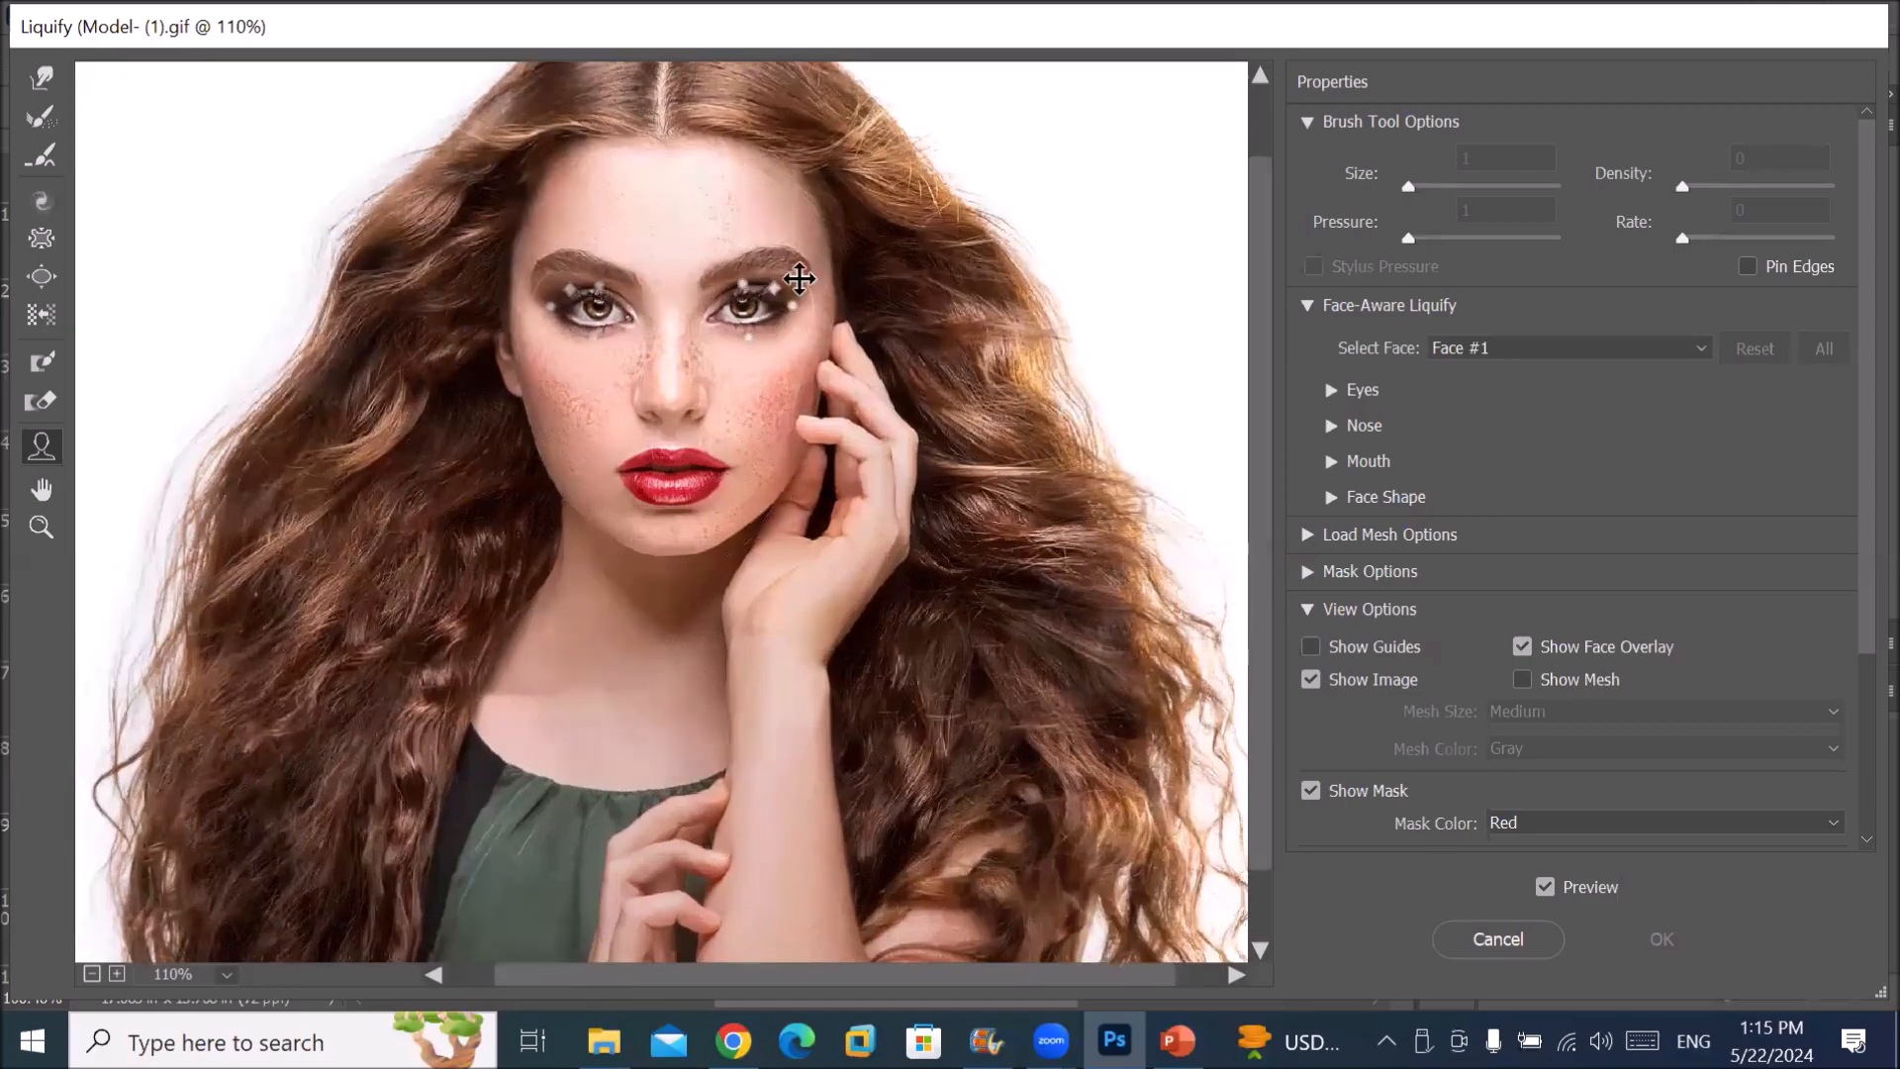
pyautogui.scroll(2, 781, 260)
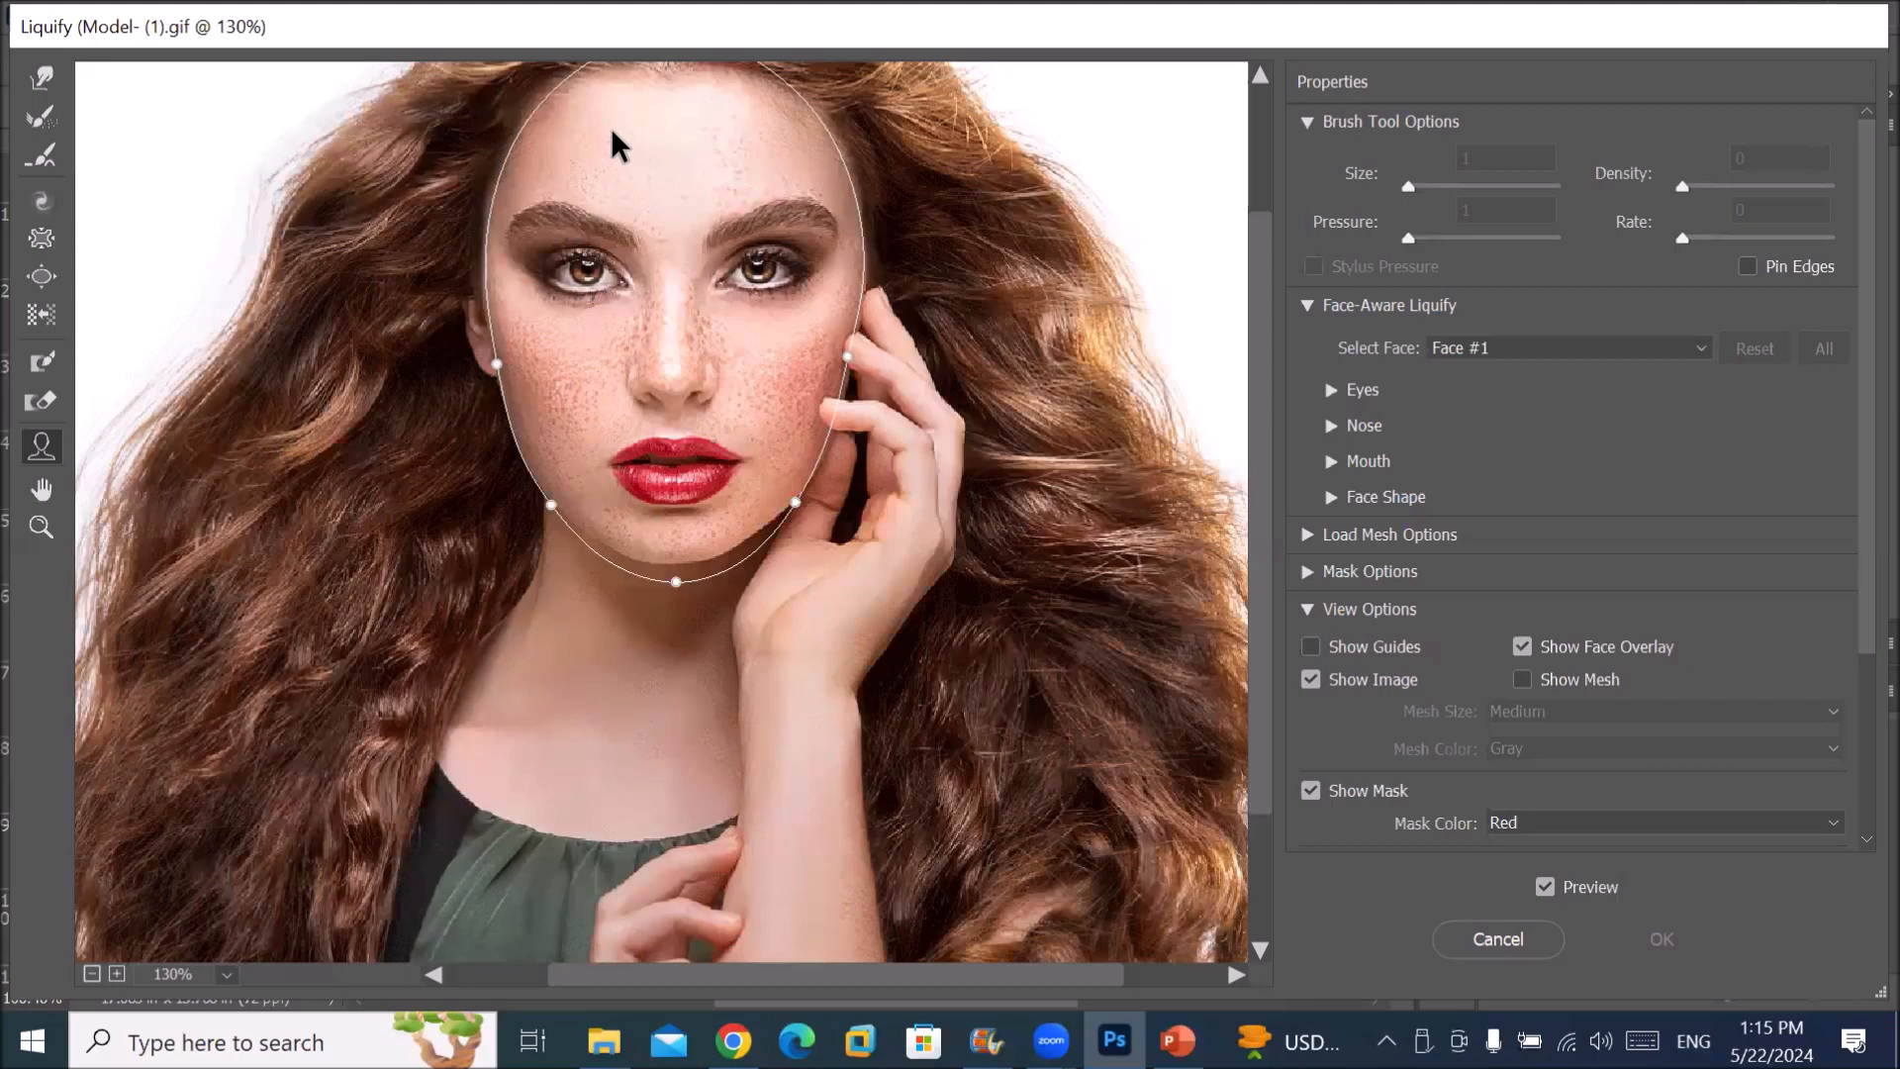
pyautogui.moveTo(495, 362); pyautogui.dragTo(426, 360)
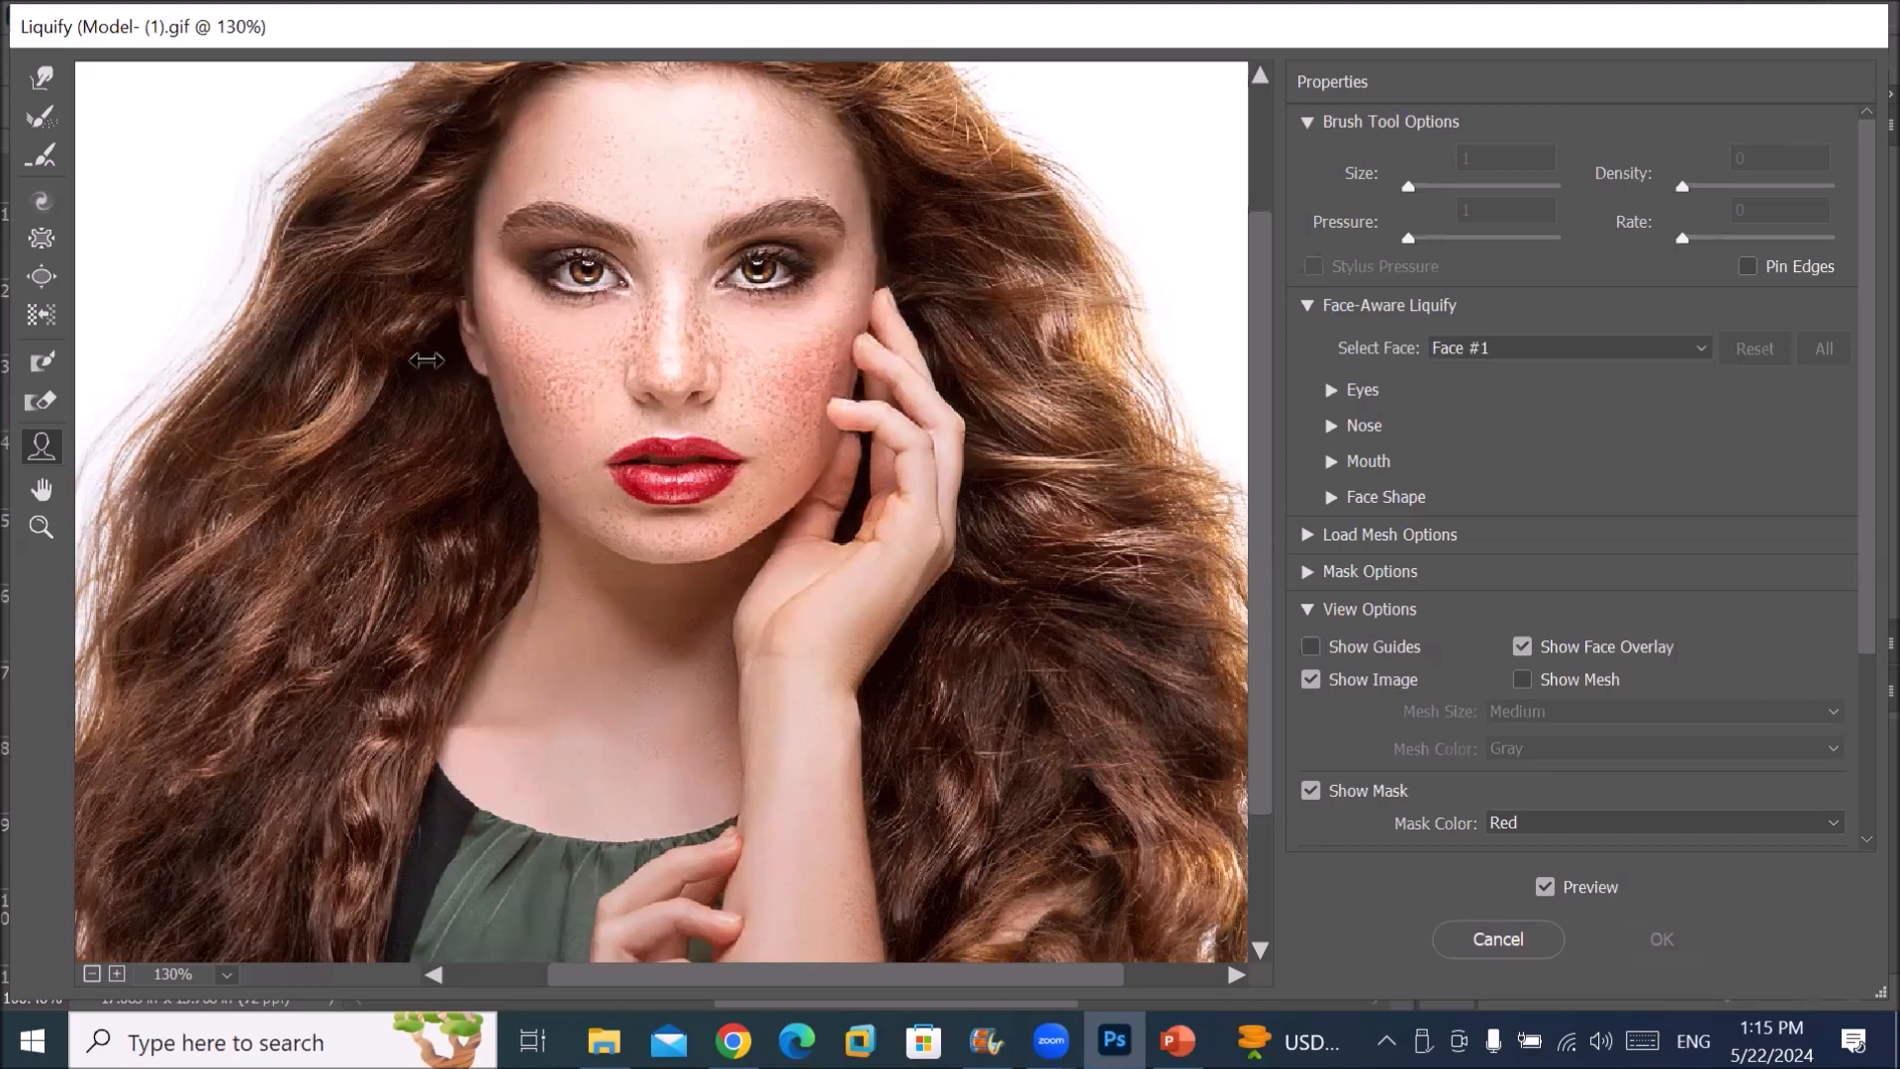
pyautogui.moveTo(427, 360); pyautogui.dragTo(561, 360)
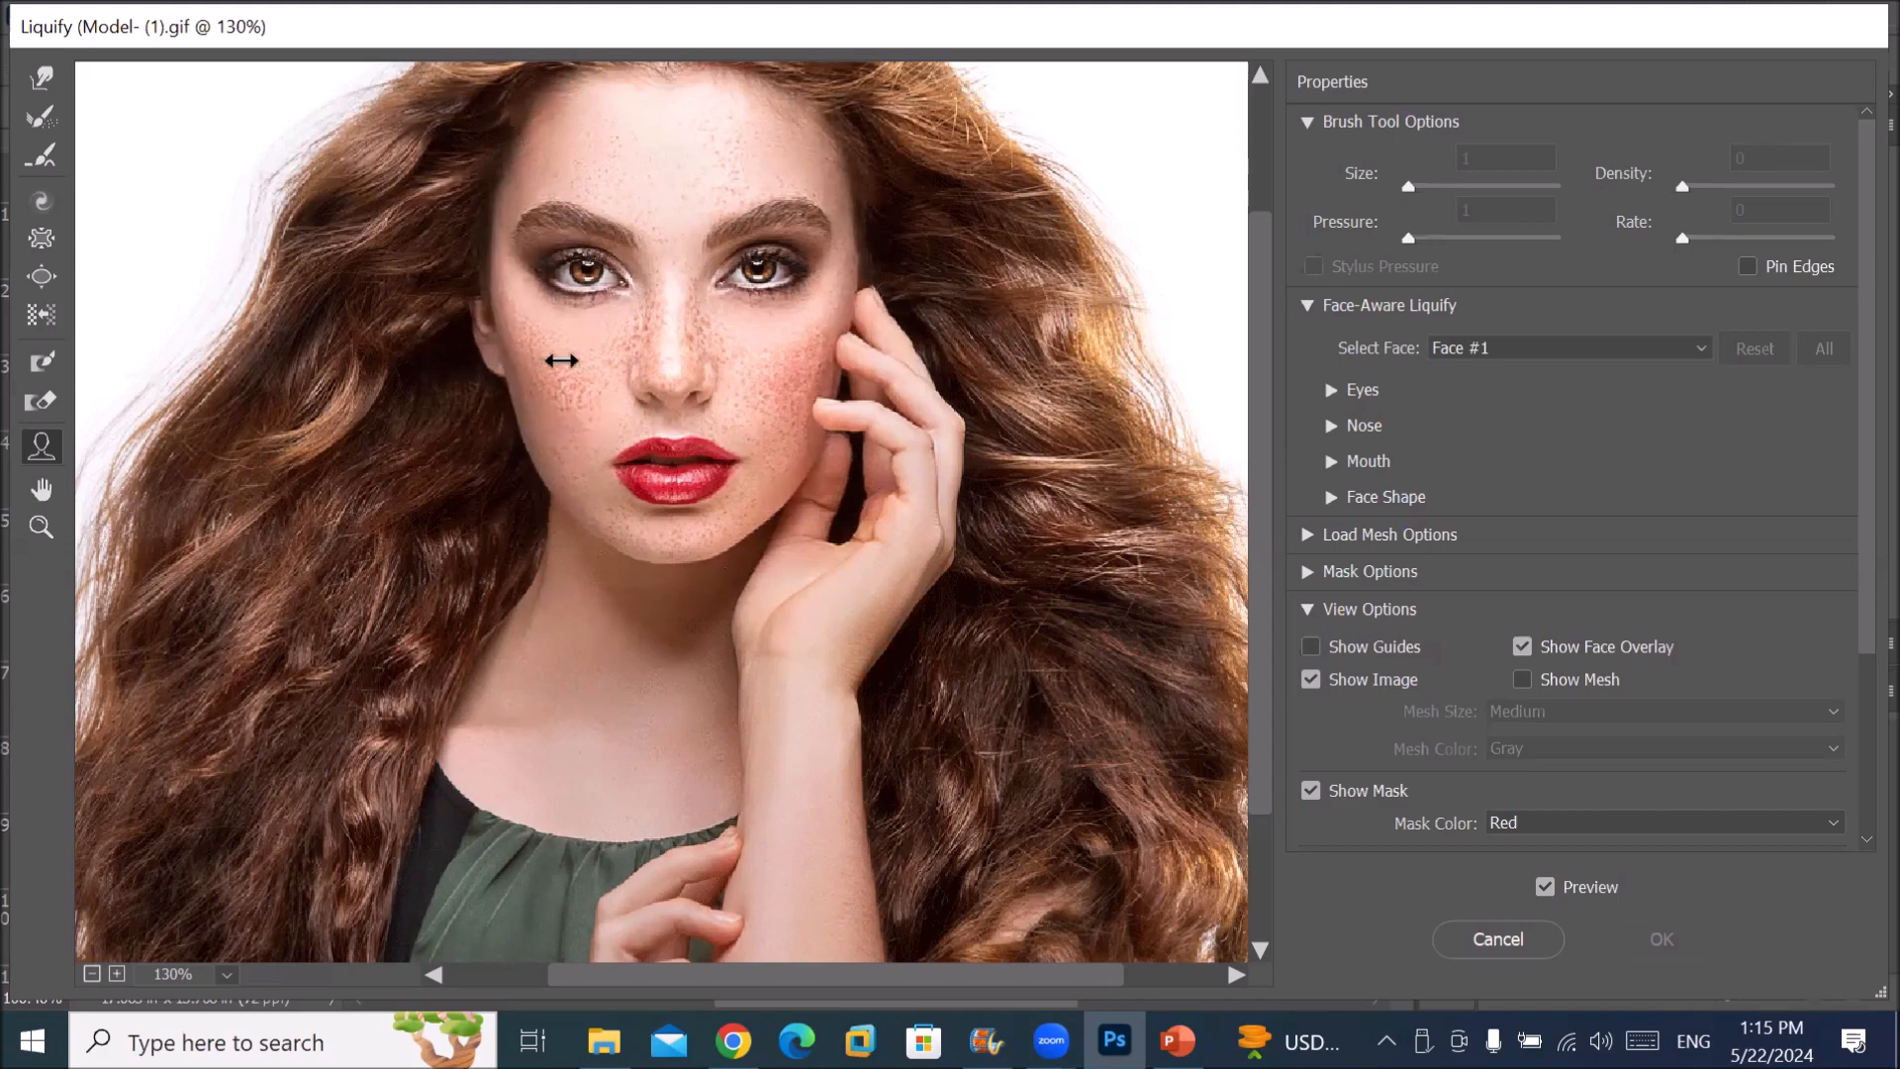
pyautogui.moveTo(561, 360); pyautogui.dragTo(428, 349)
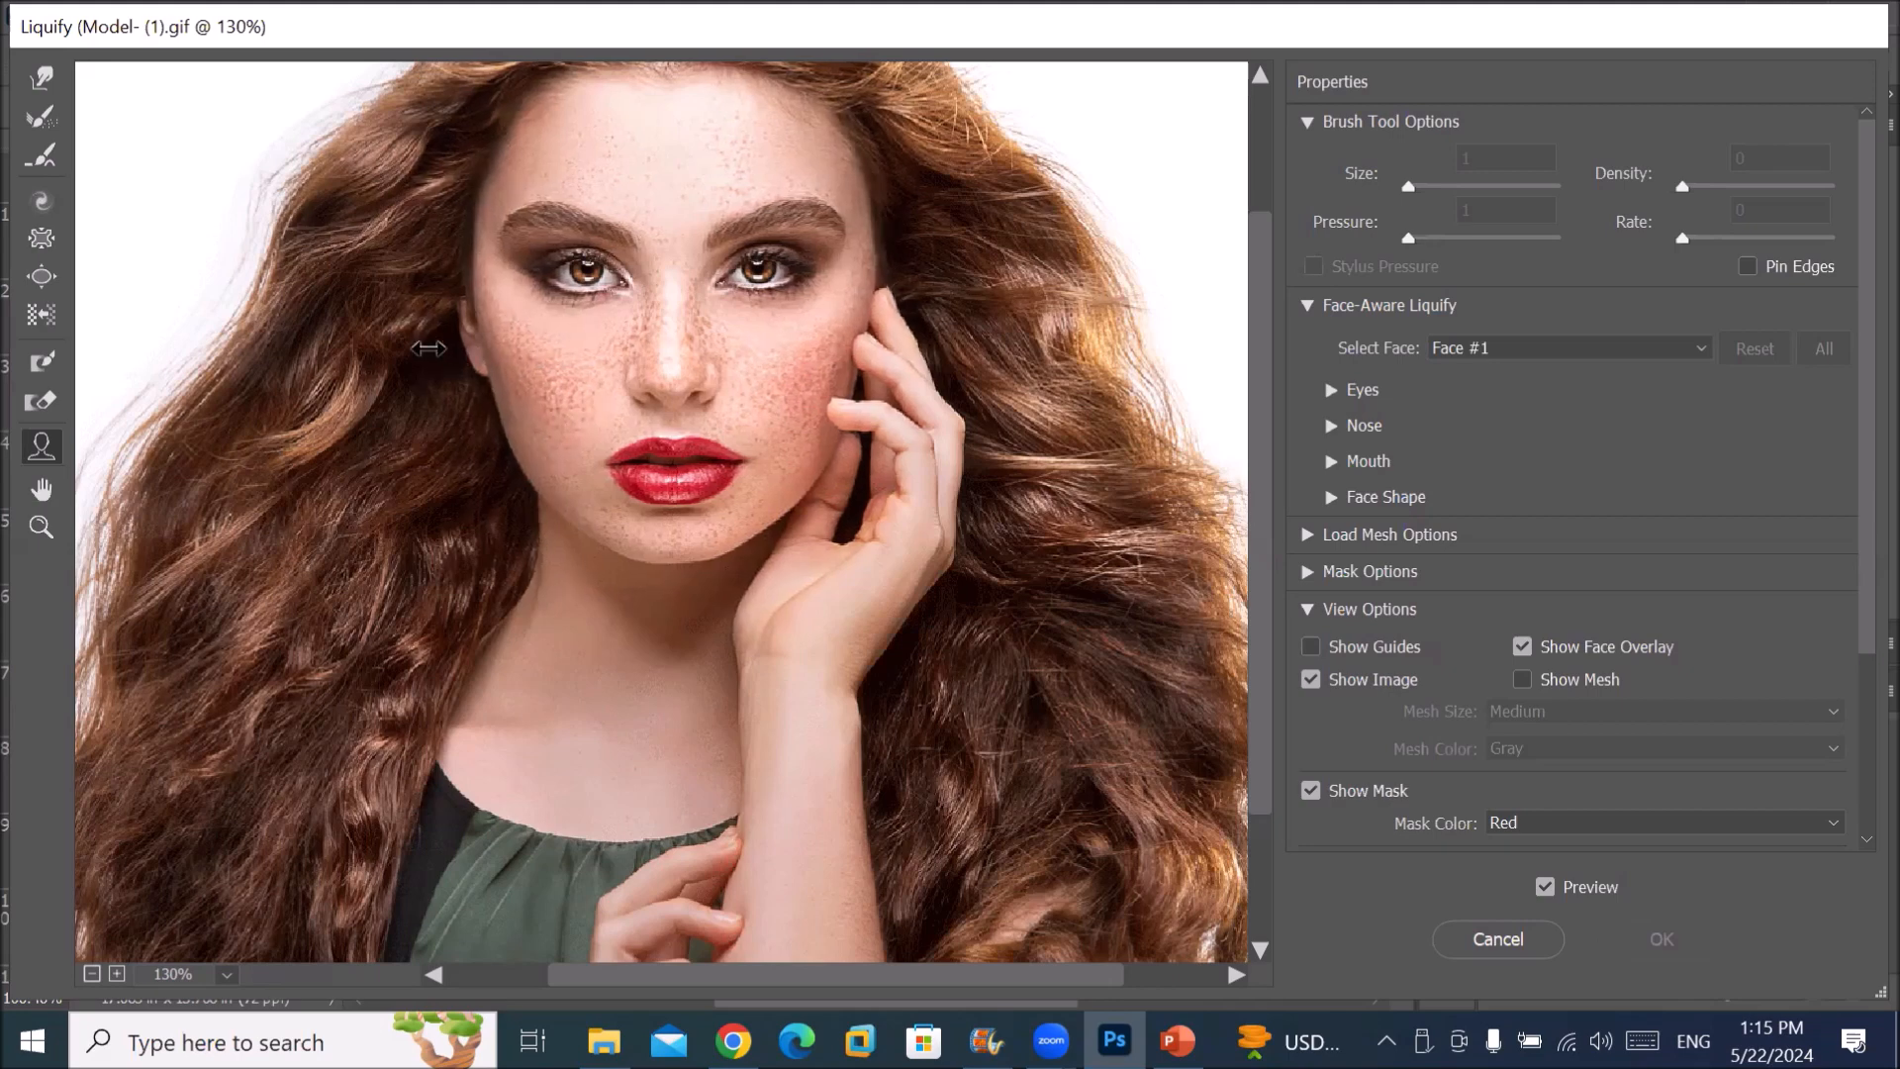
pyautogui.moveTo(429, 348)
pyautogui.mouseDown()
pyautogui.moveTo(569, 348)
pyautogui.moveTo(457, 344)
pyautogui.mouseUp()
pyautogui.hotkey('ctrl', 'z')
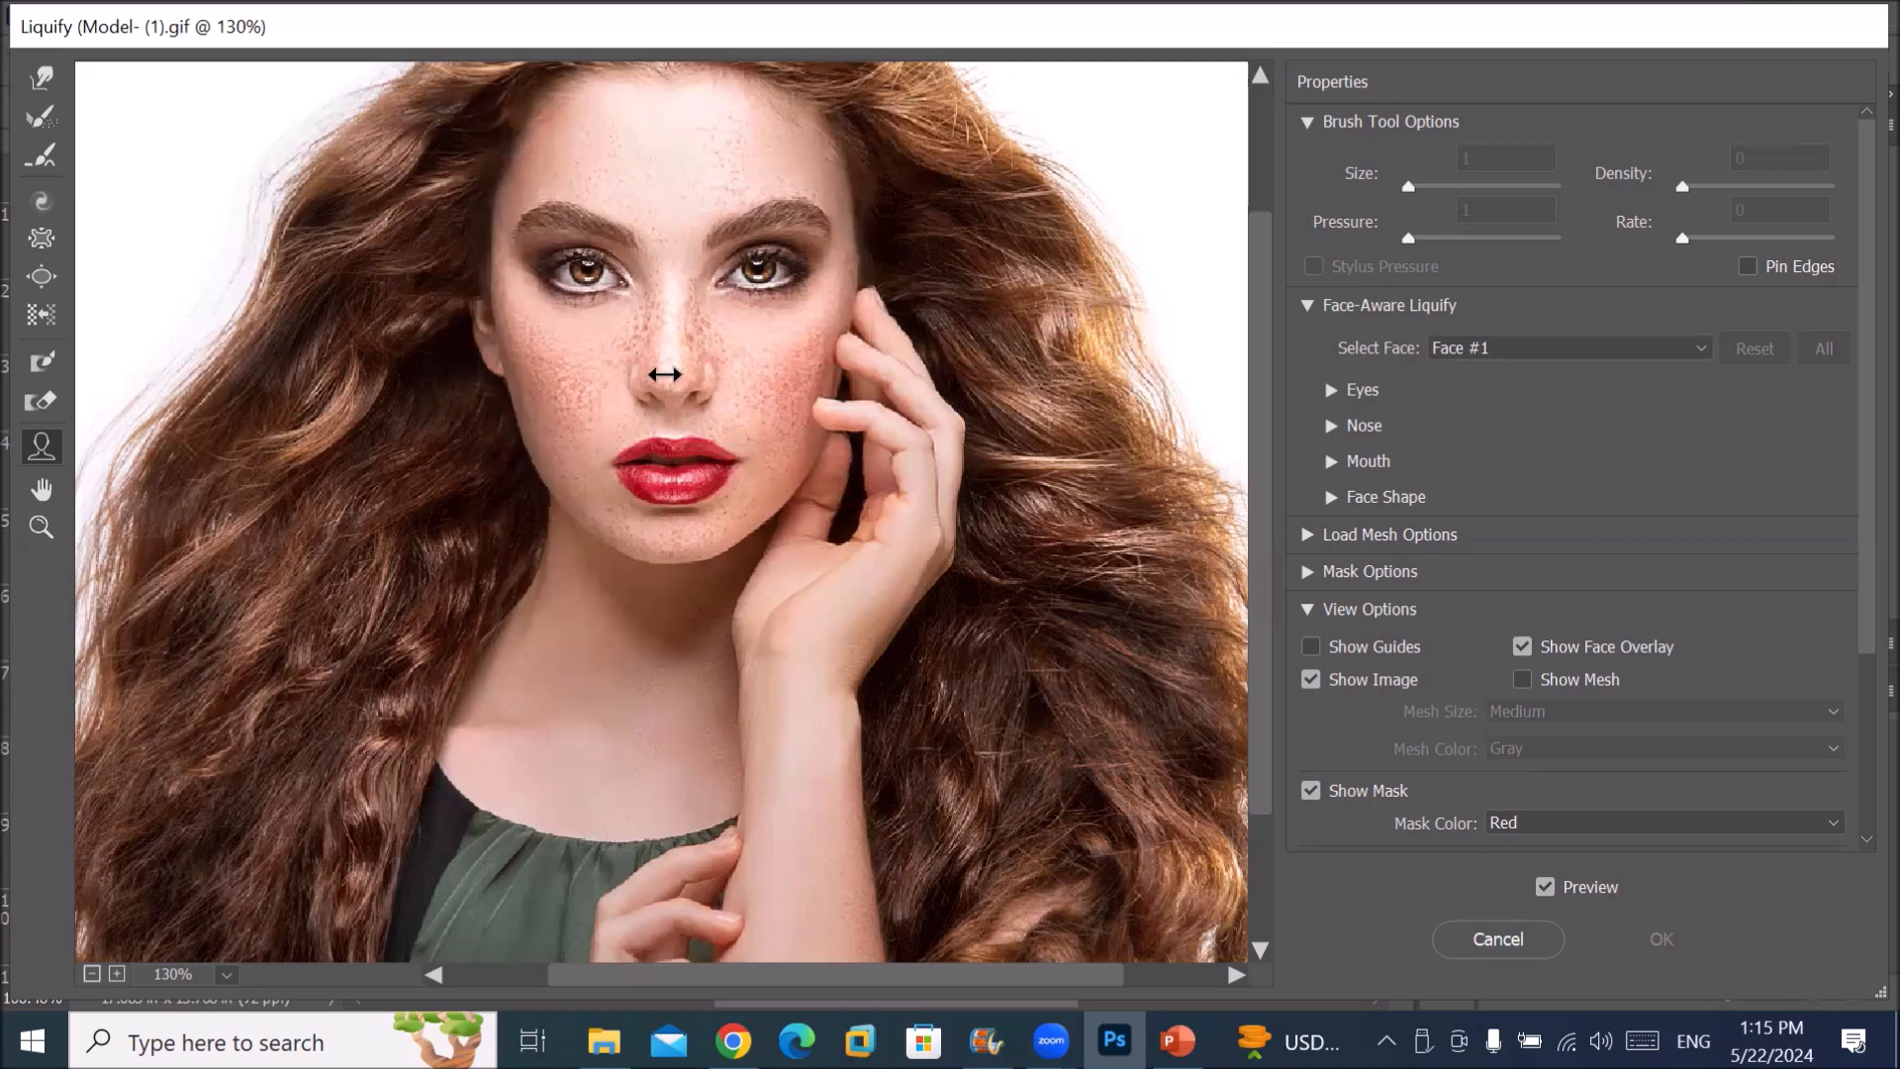
pyautogui.moveTo(564, 354); pyautogui.dragTo(440, 349)
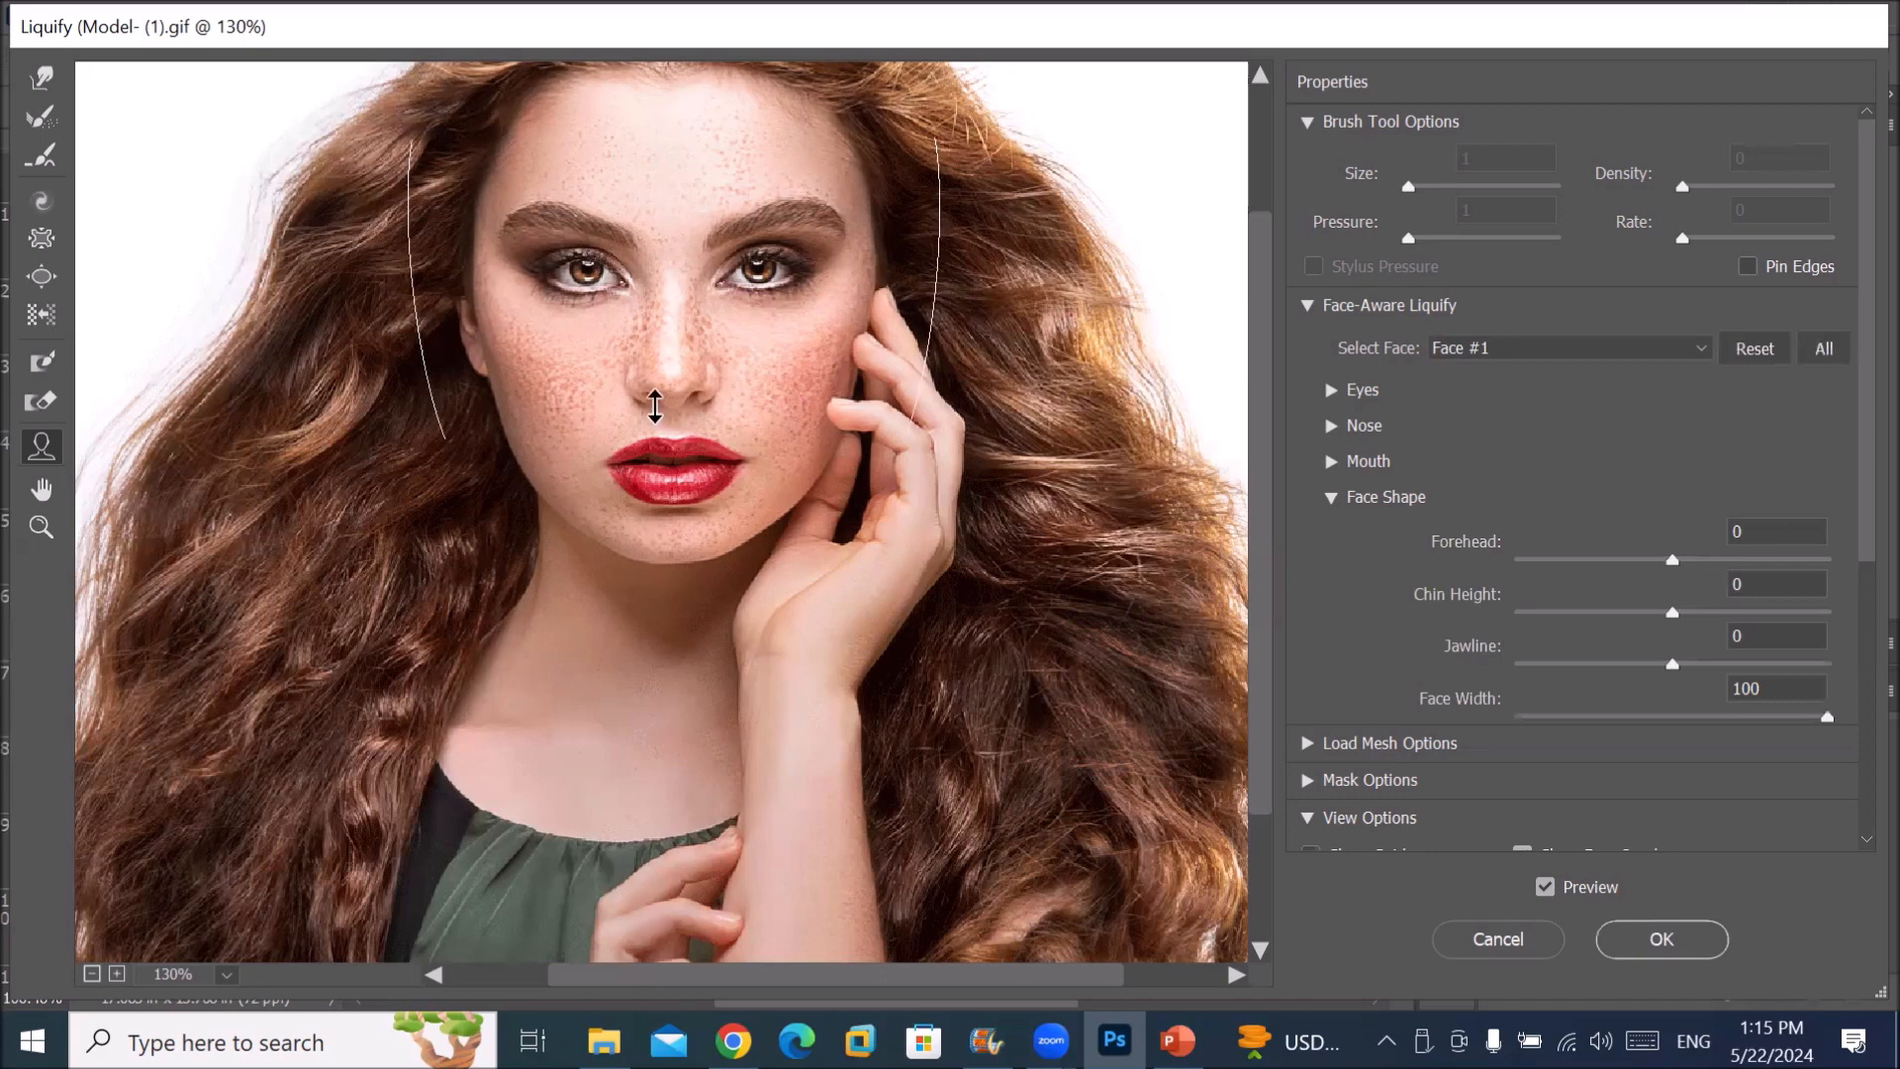
pyautogui.moveTo(490, 352)
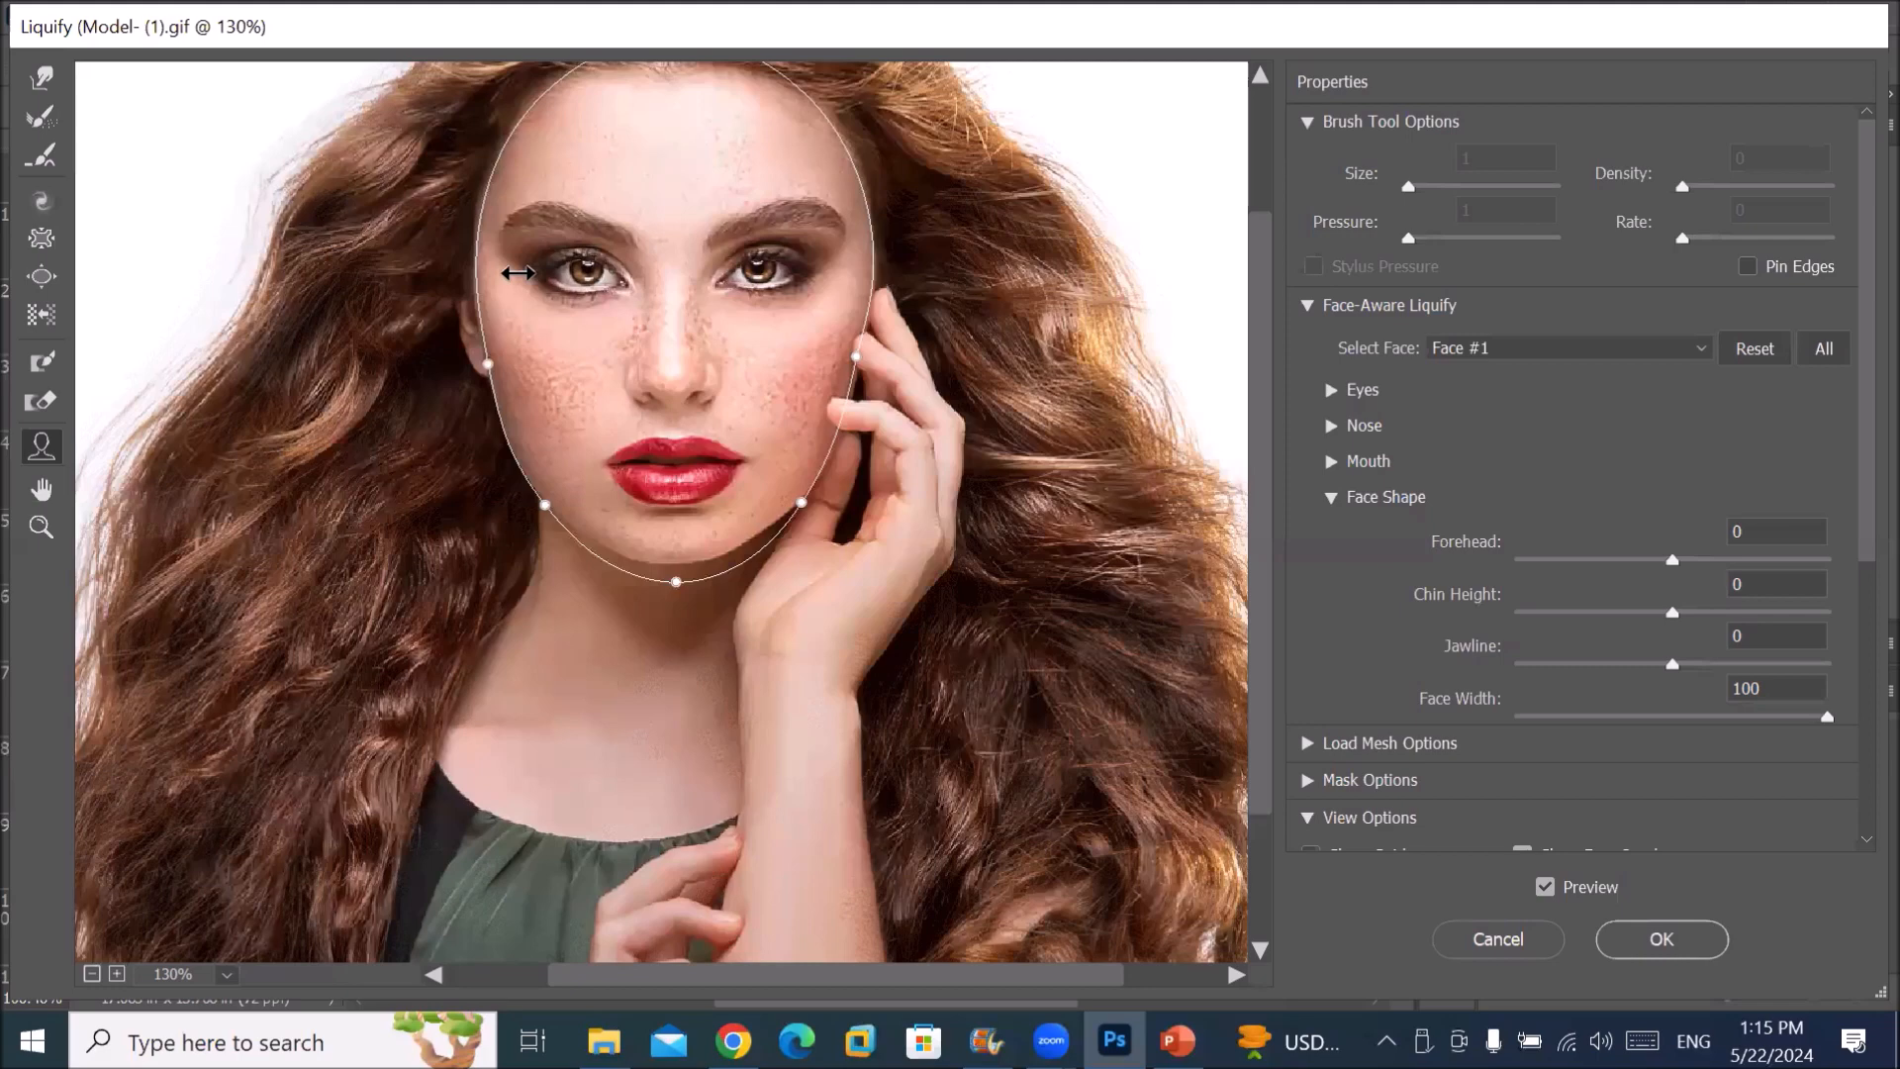
pyautogui.moveTo(518, 273)
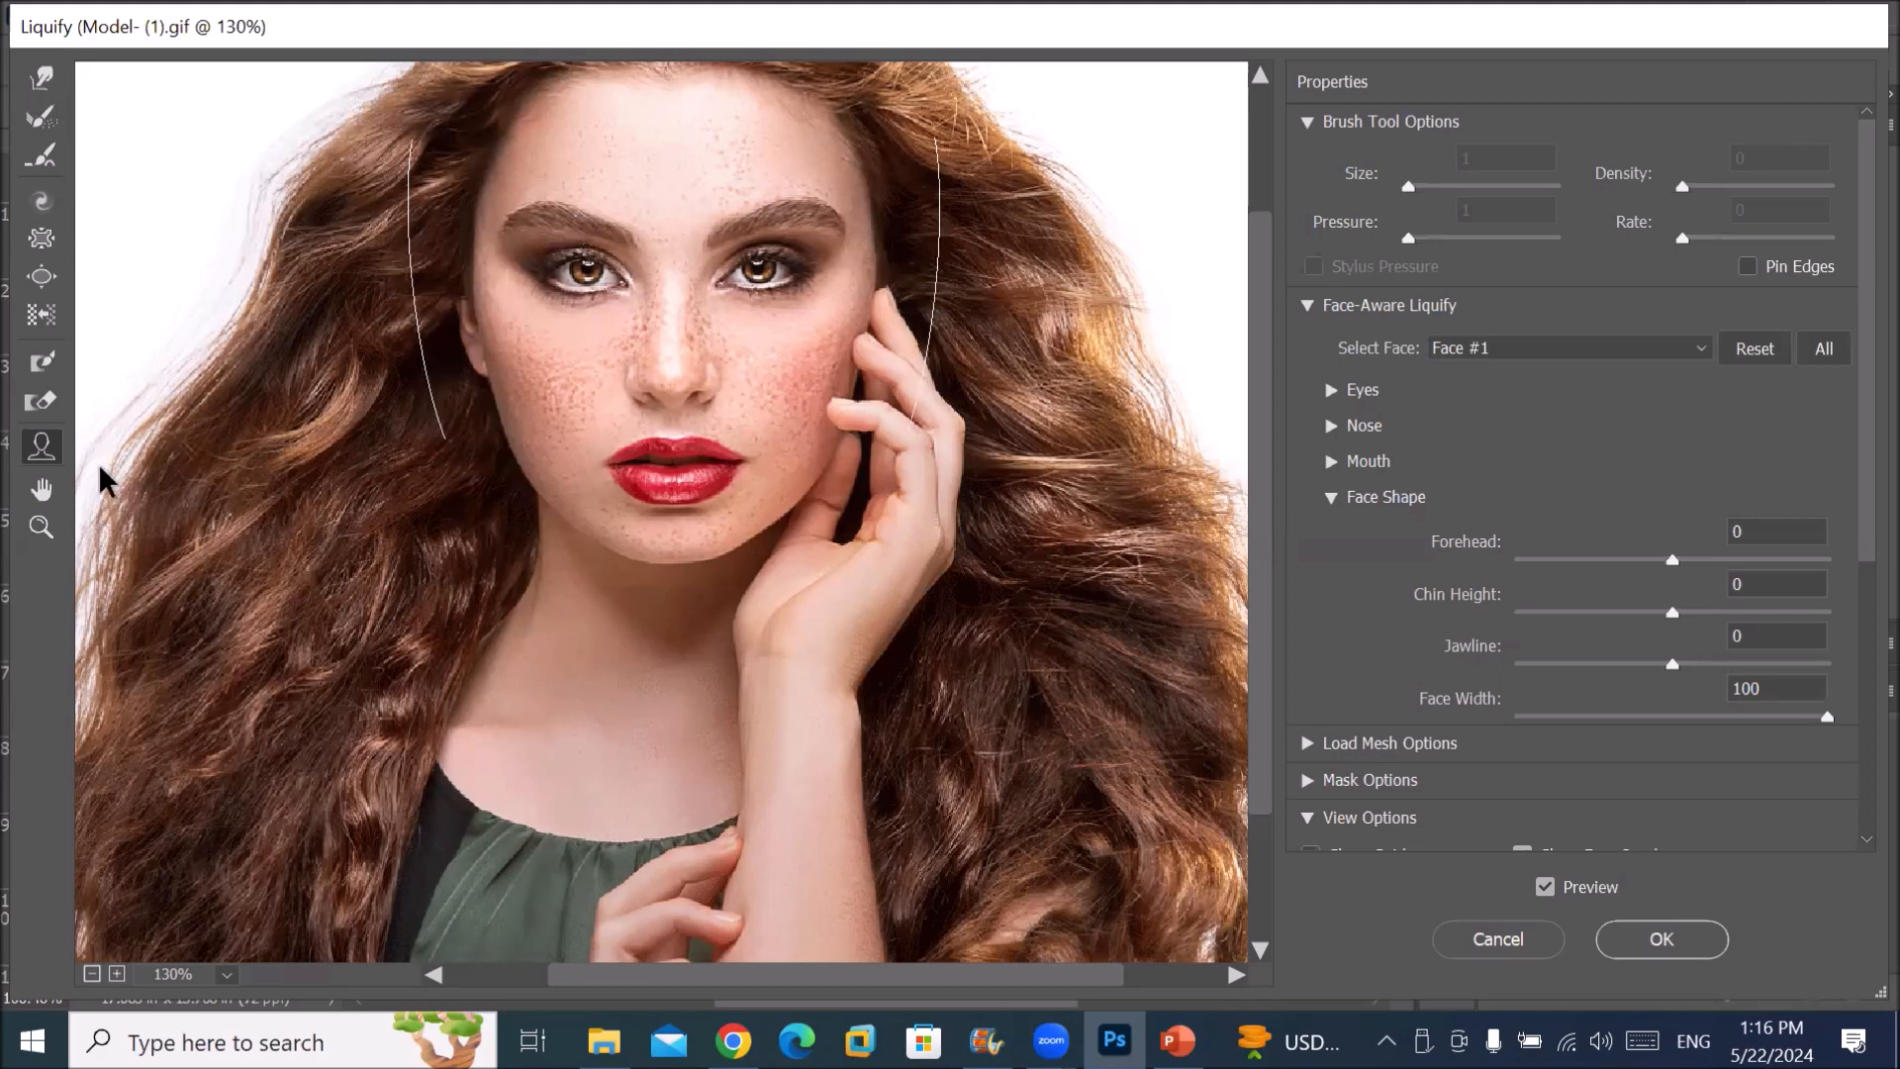
# Step: Examine the Face tool's handles on the eyes and mouth and the list of selectable faces
pyautogui.click(43, 447)
pyautogui.moveTo(639, 262)
pyautogui.moveTo(767, 270)
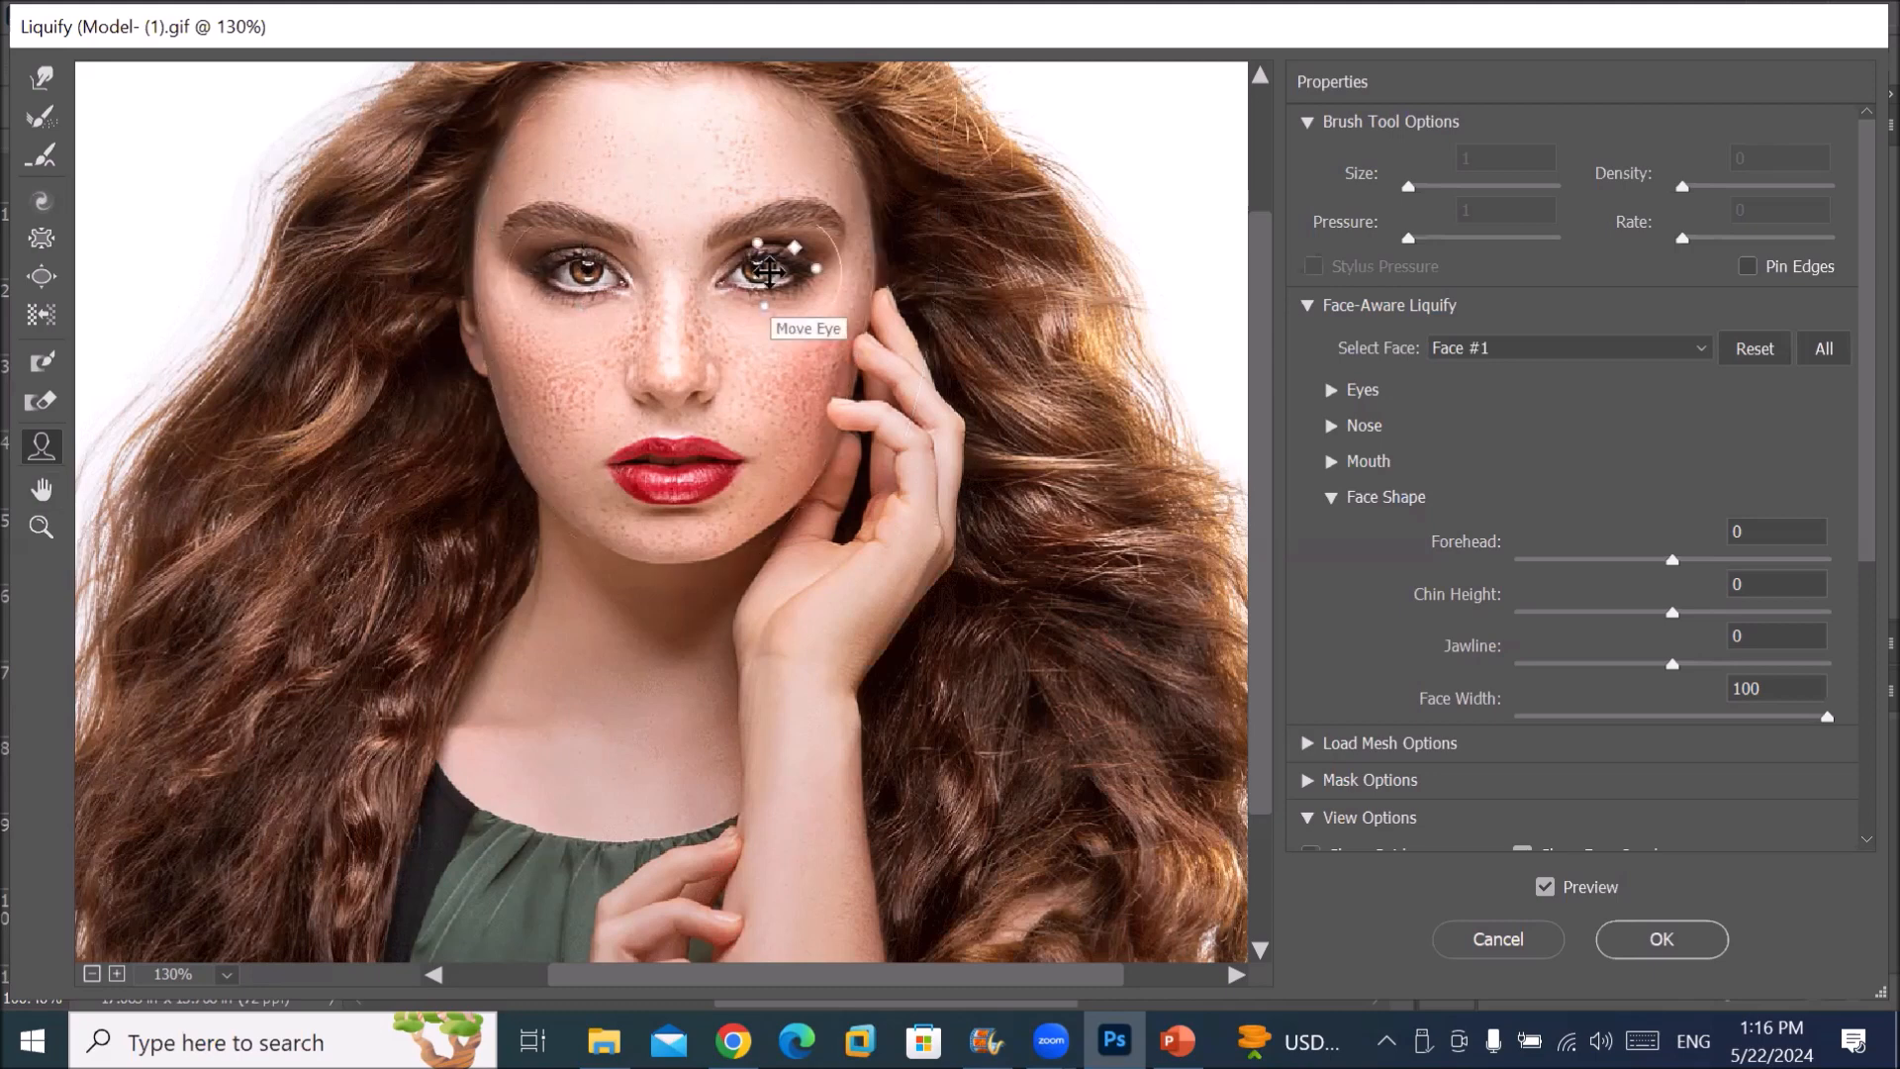
pyautogui.moveTo(673, 465)
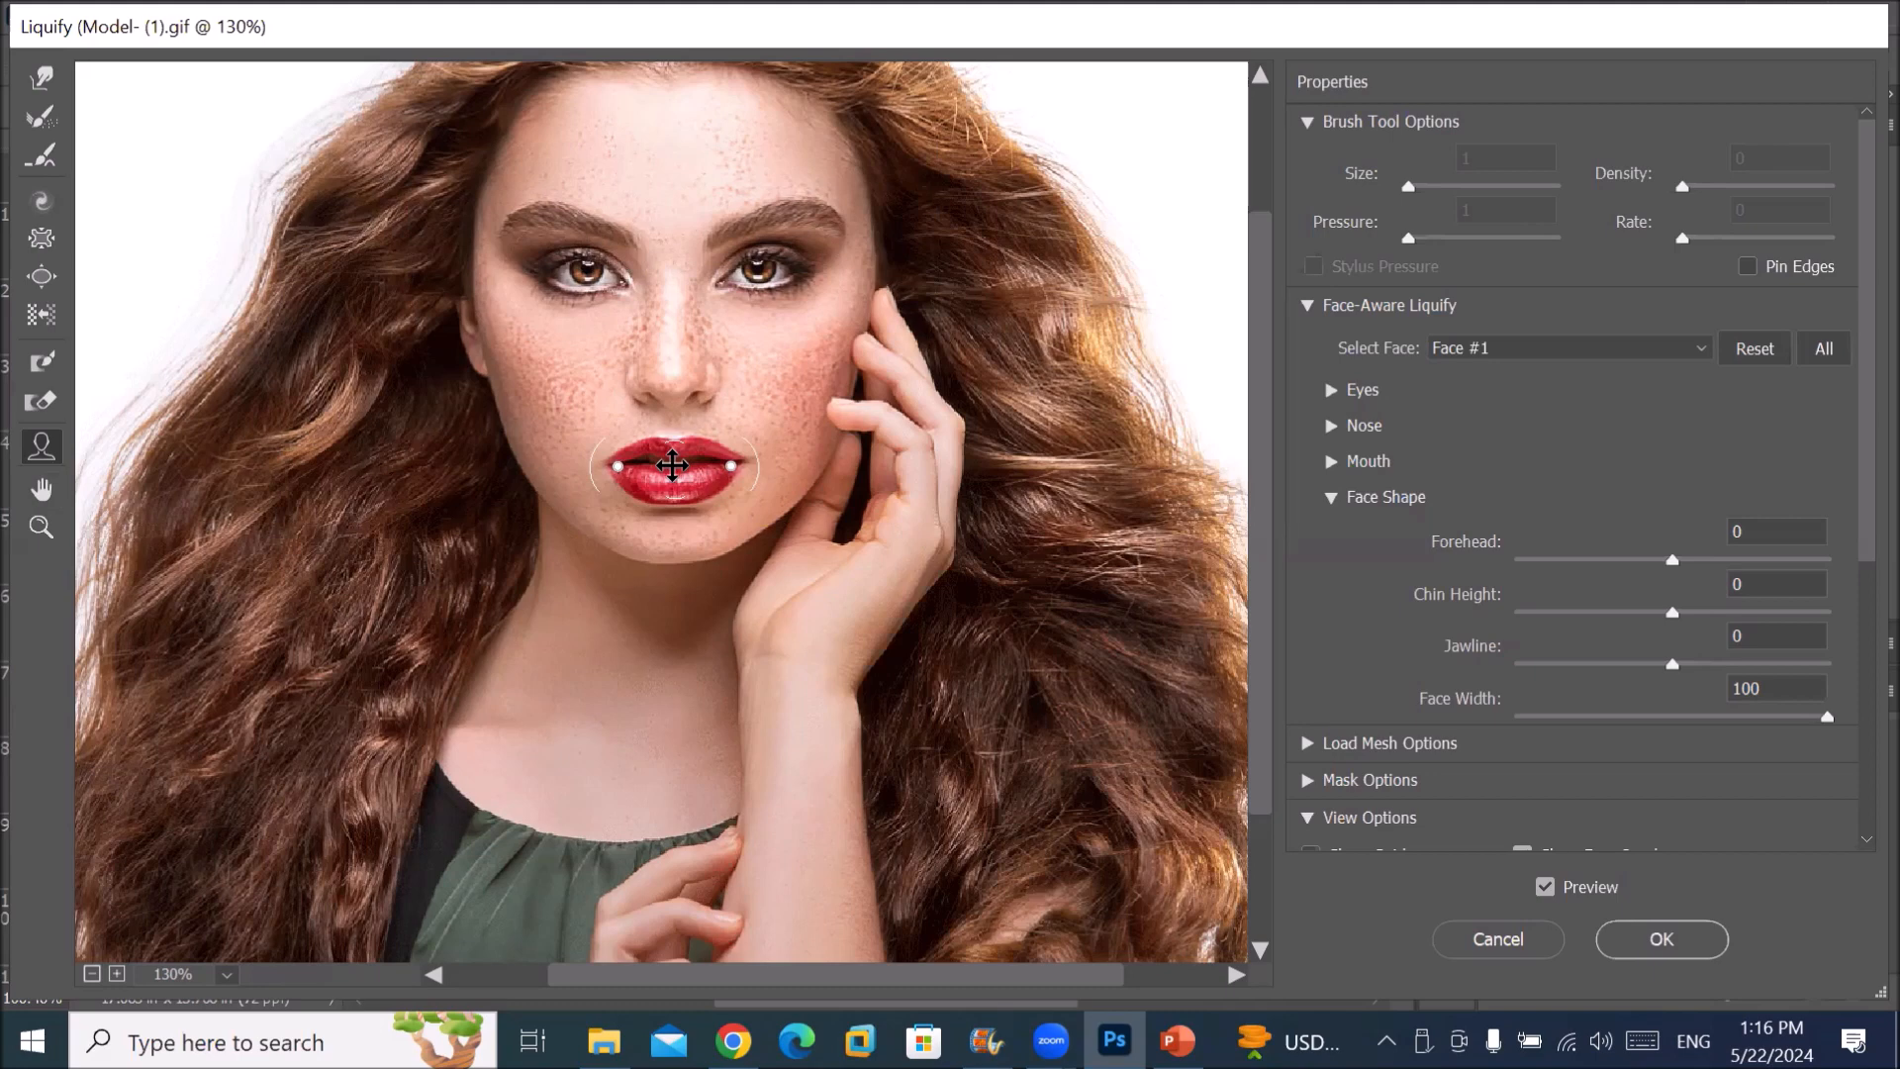
pyautogui.click(1701, 348)
pyautogui.click(1701, 348)
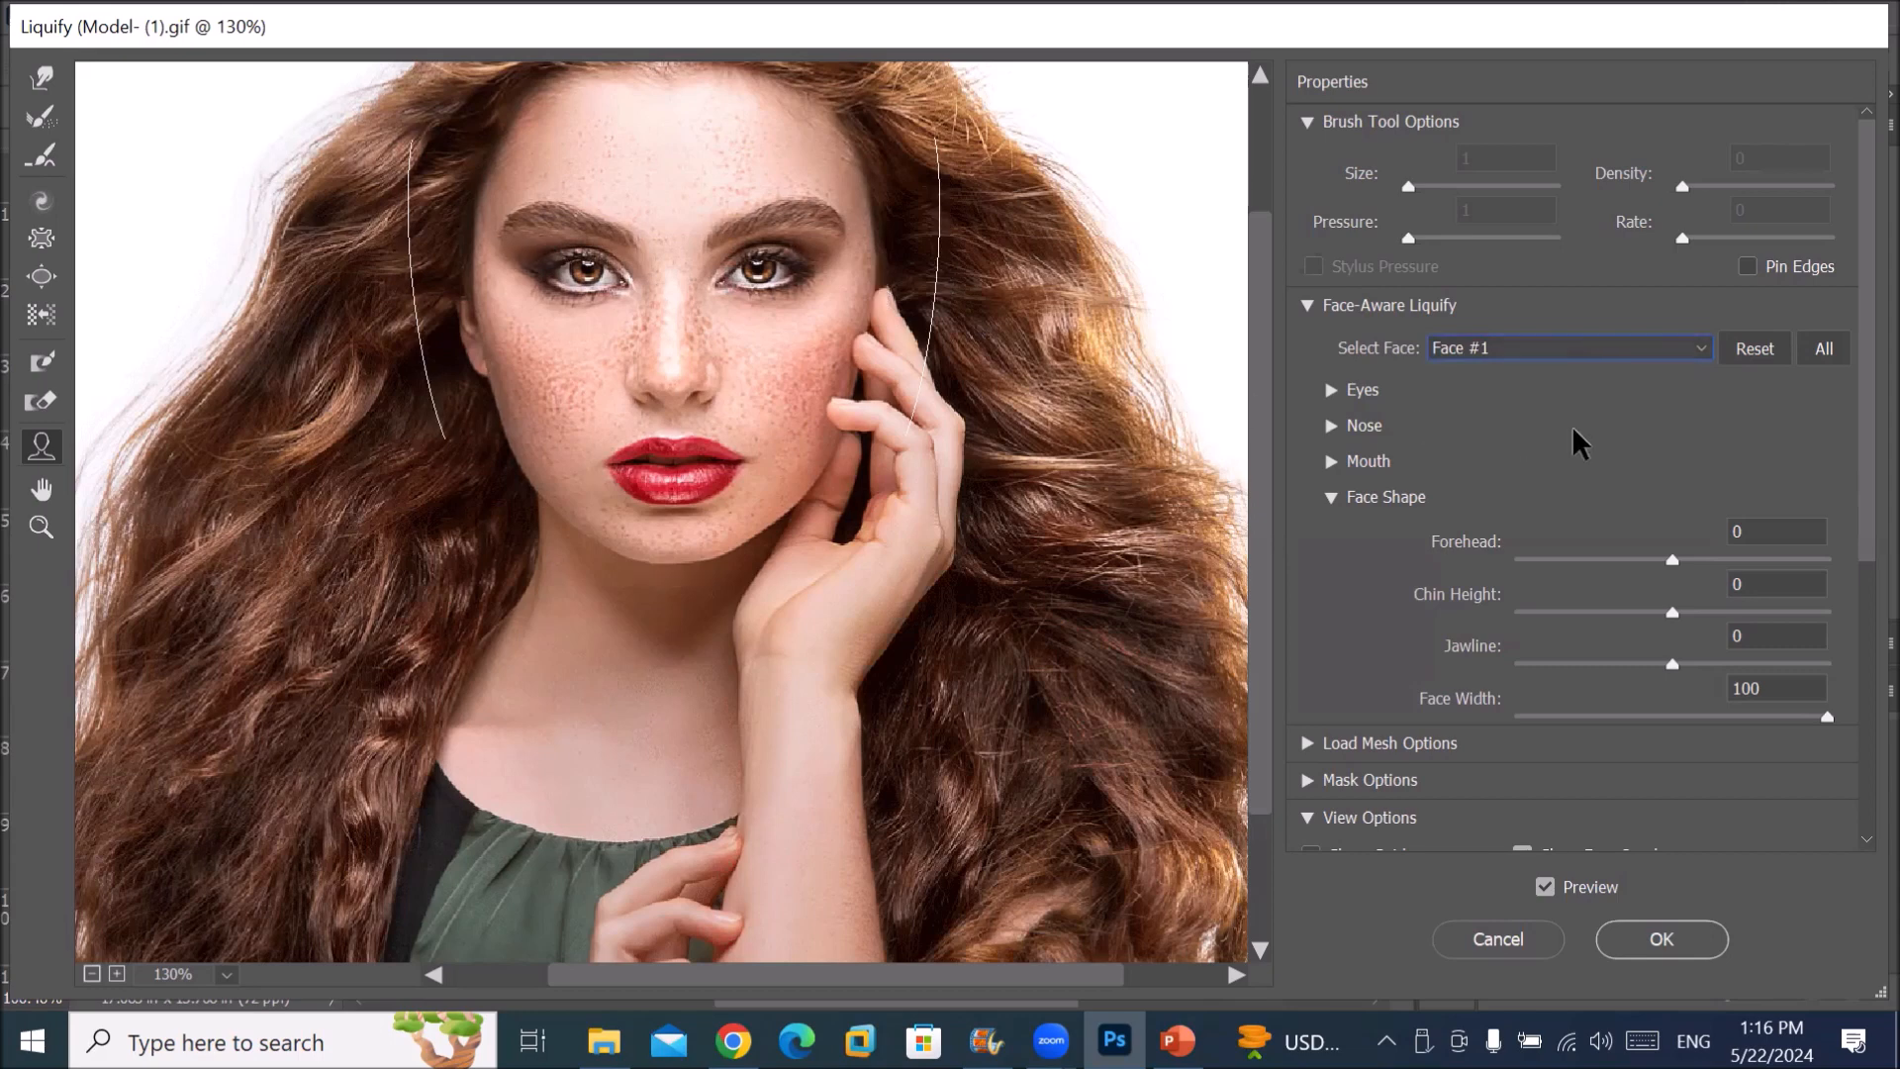
pyautogui.click(1552, 349)
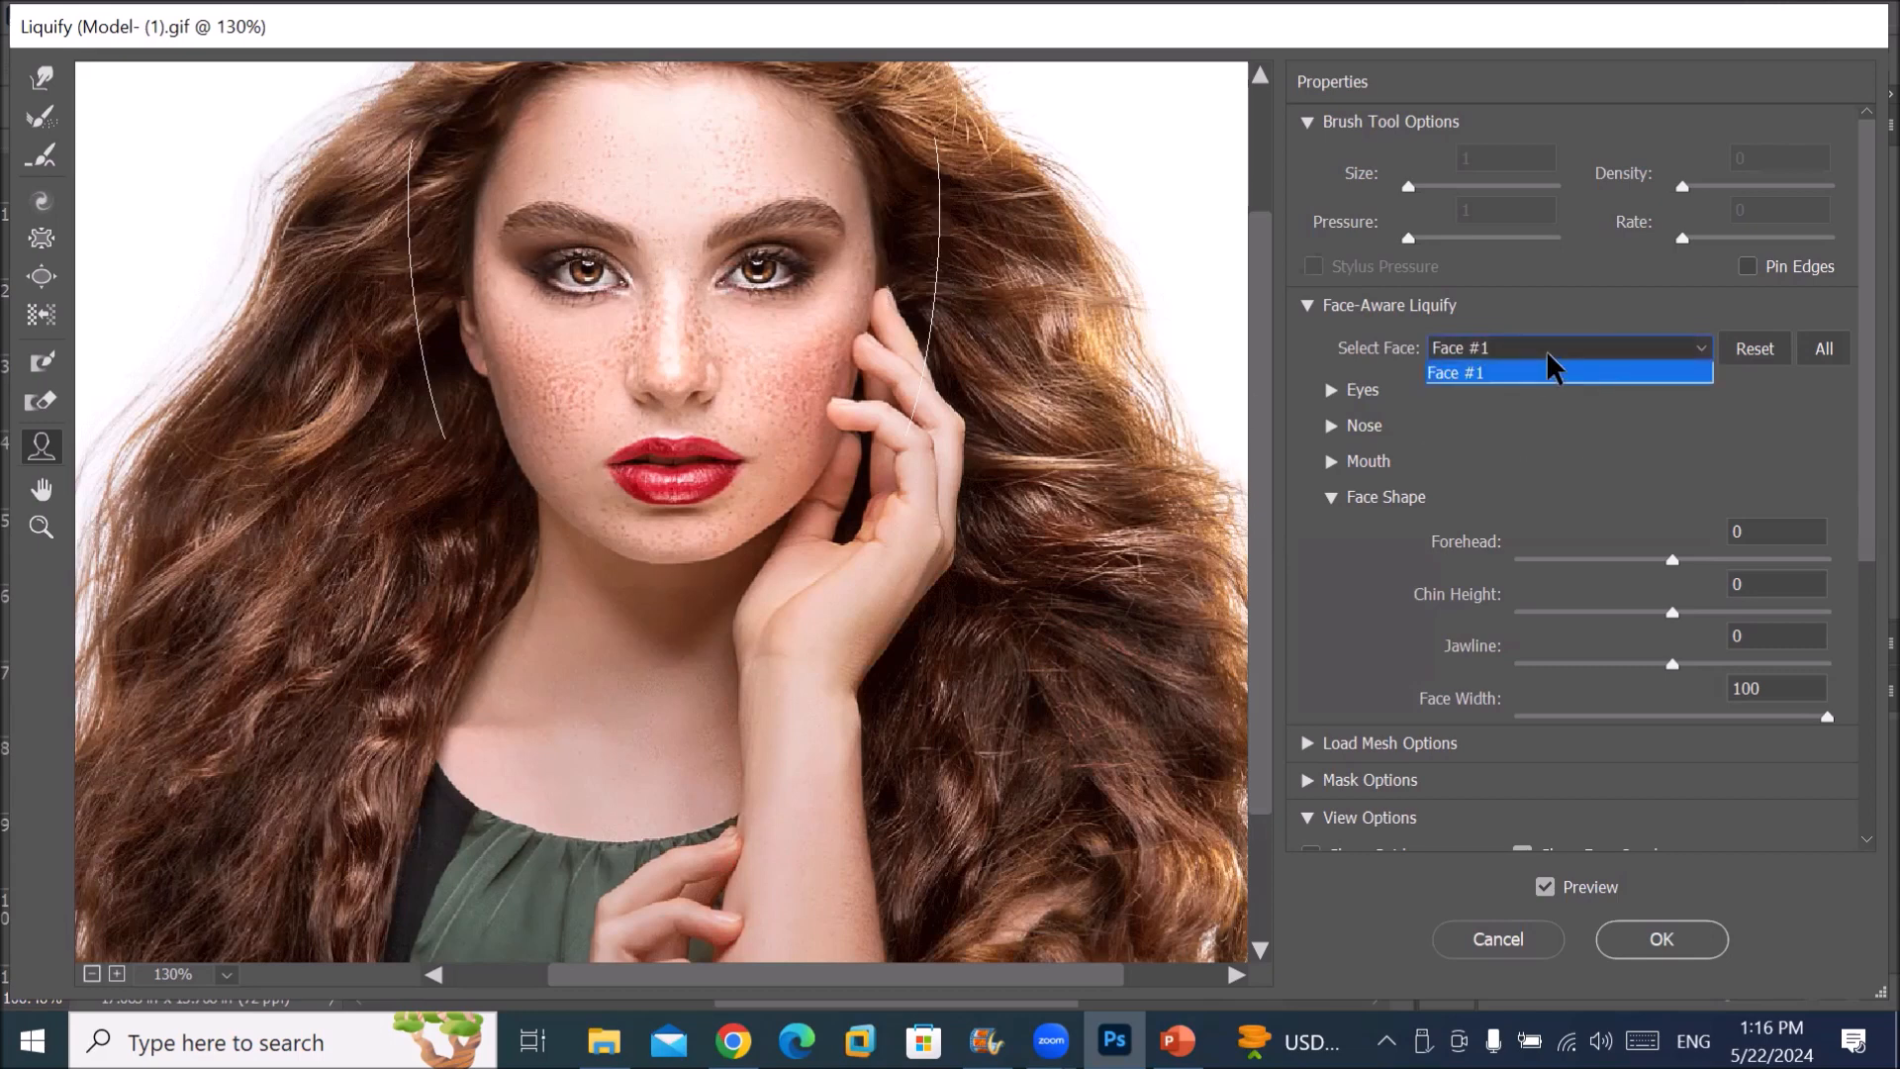
pyautogui.click(1546, 349)
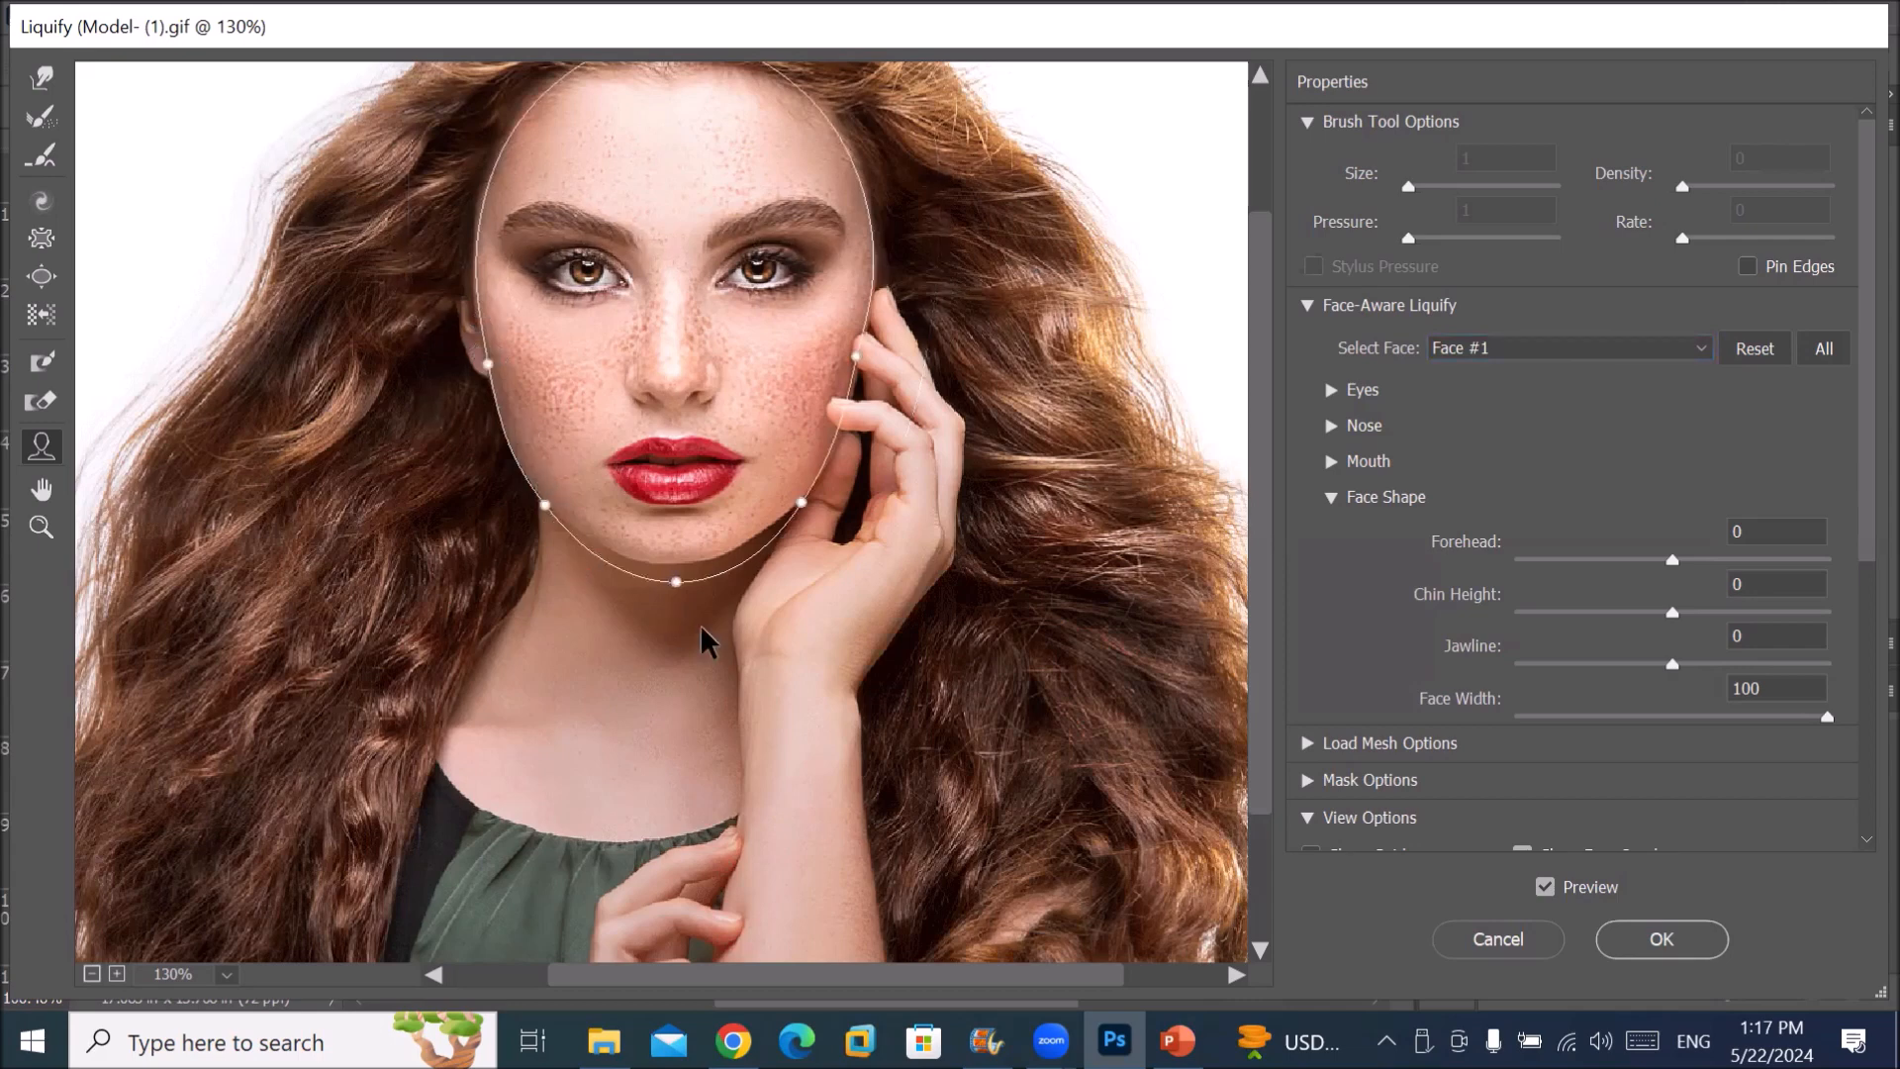
# Step: Adjust the face outline's chin handle until the Chin Height is -100
pyautogui.moveTo(683, 591); pyautogui.dragTo(687, 502)
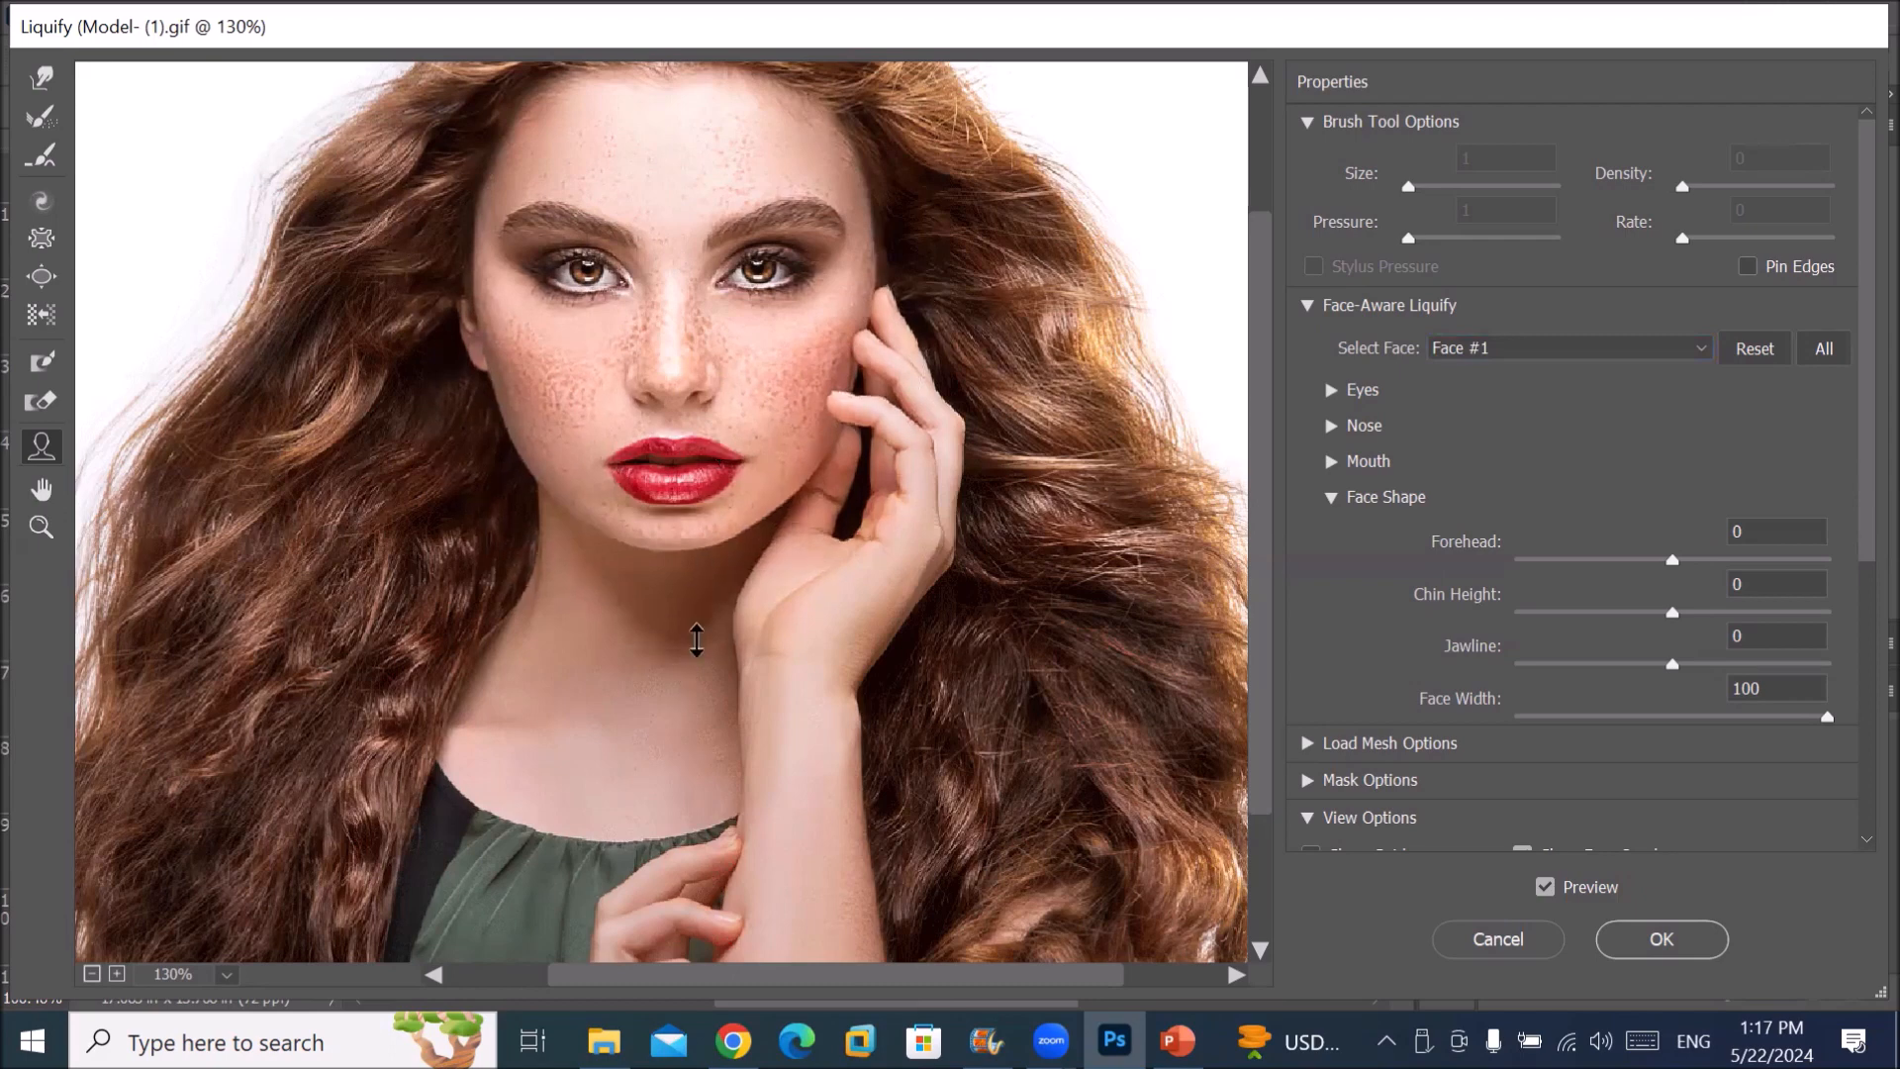
pyautogui.moveTo(691, 598); pyautogui.dragTo(689, 627)
pyautogui.moveTo(671, 699); pyautogui.dragTo(578, 308)
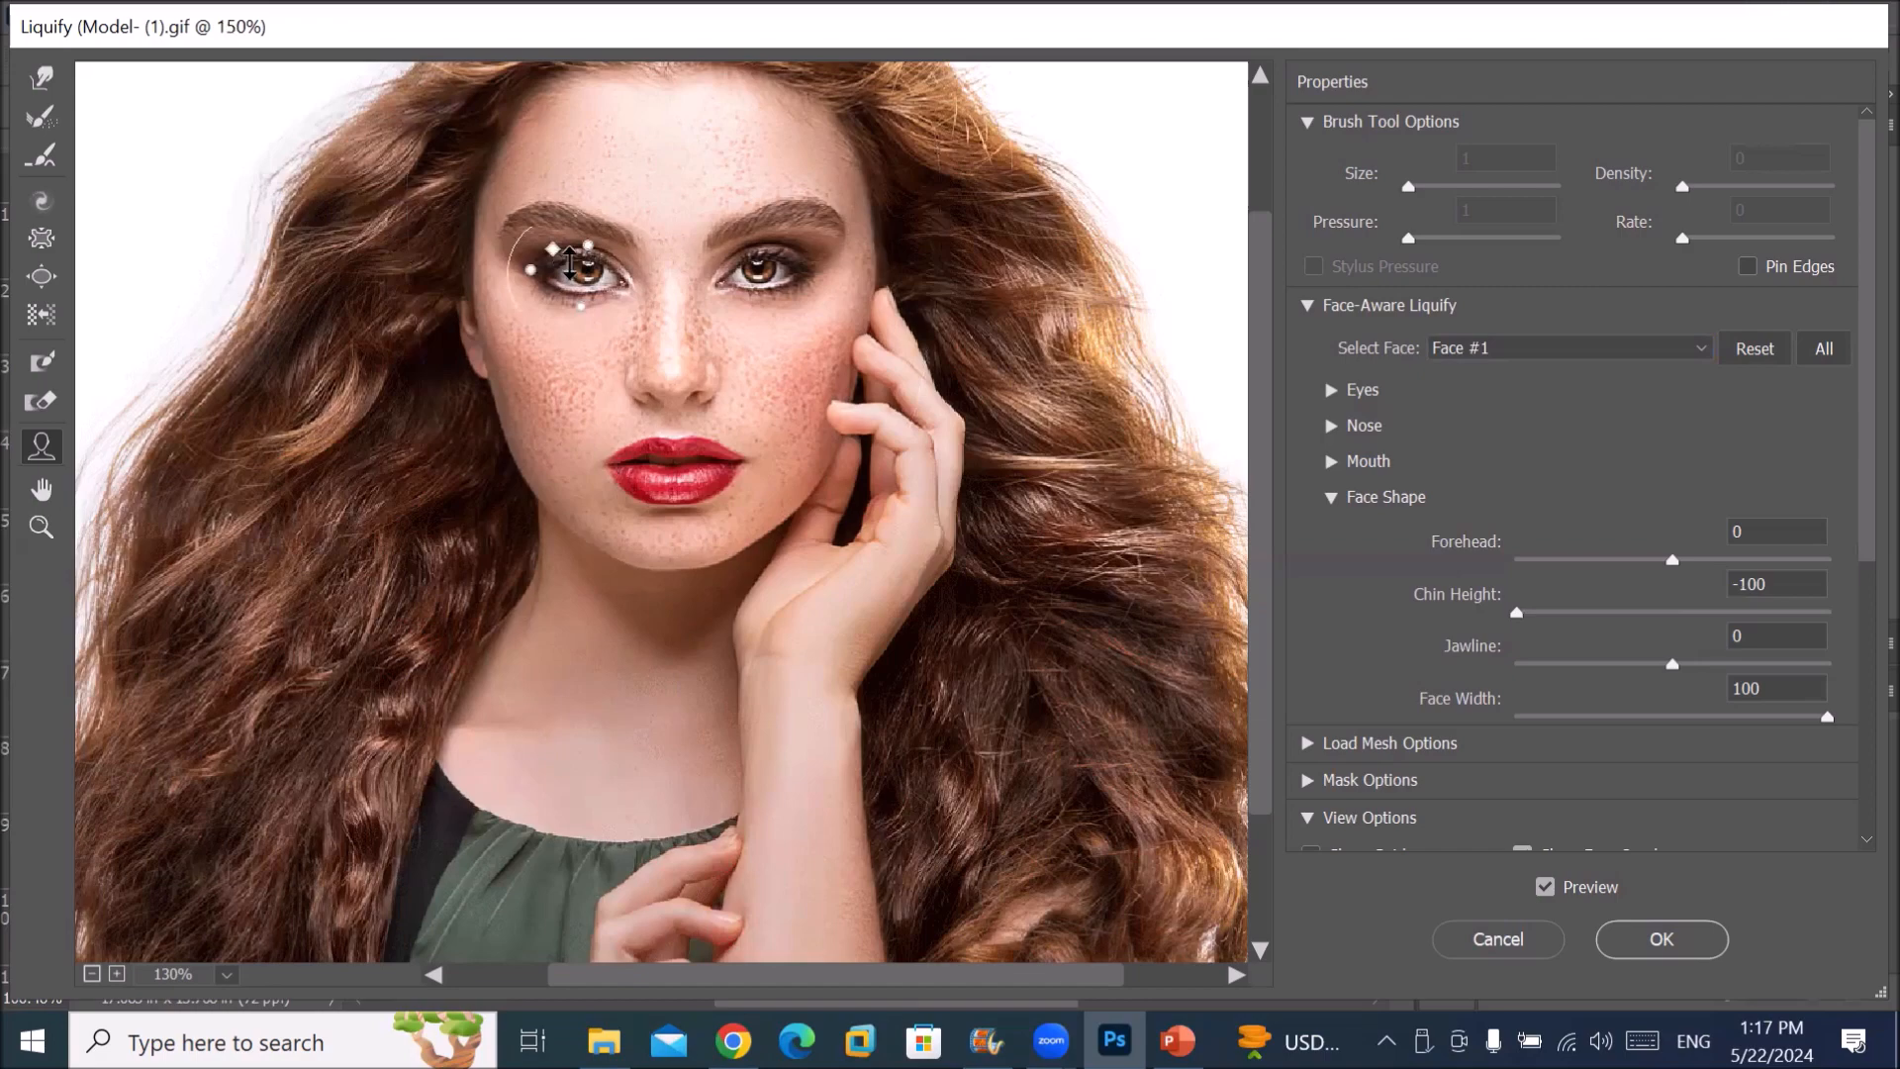
# Step: Stretch the eyes with the Face tool's handles until the left Eye Width is 100 and both Eye Heights are 100
pyautogui.hotkey('ctrl', '+')
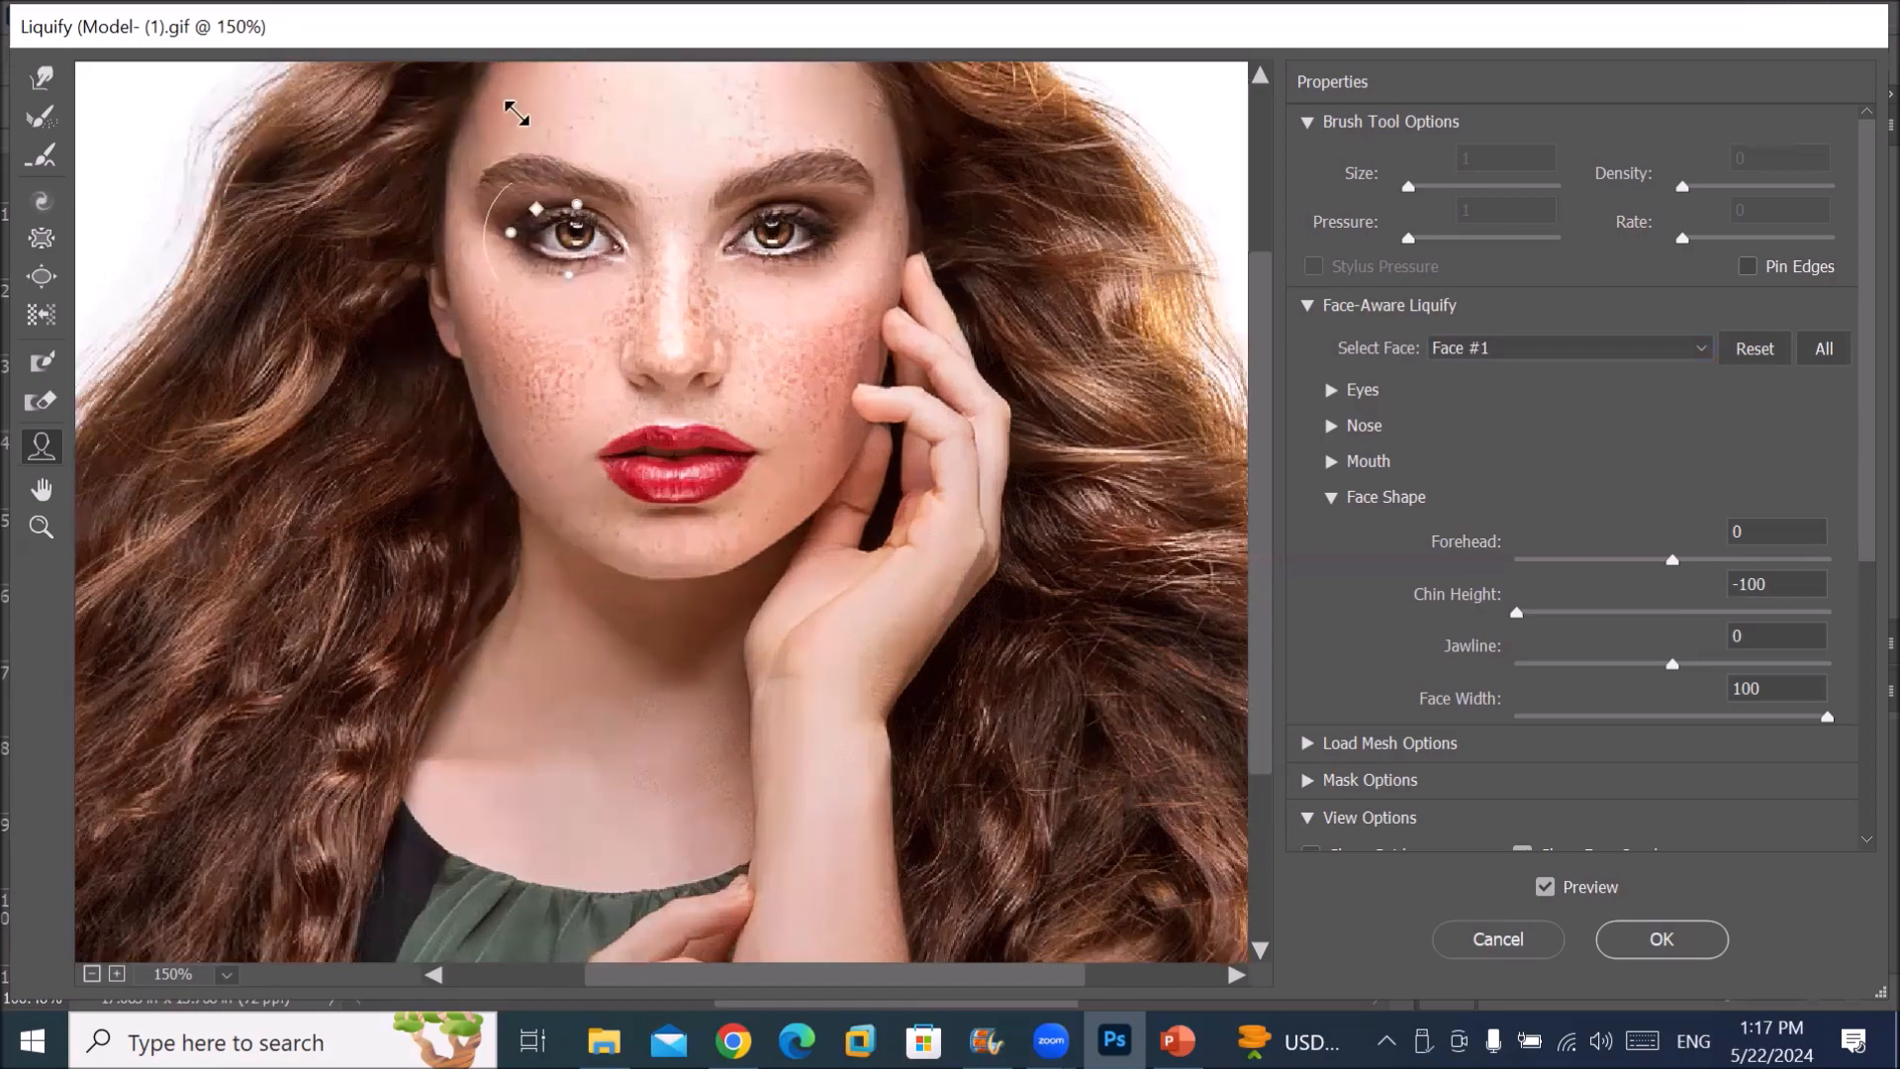
pyautogui.hotkey('ctrl', '+')
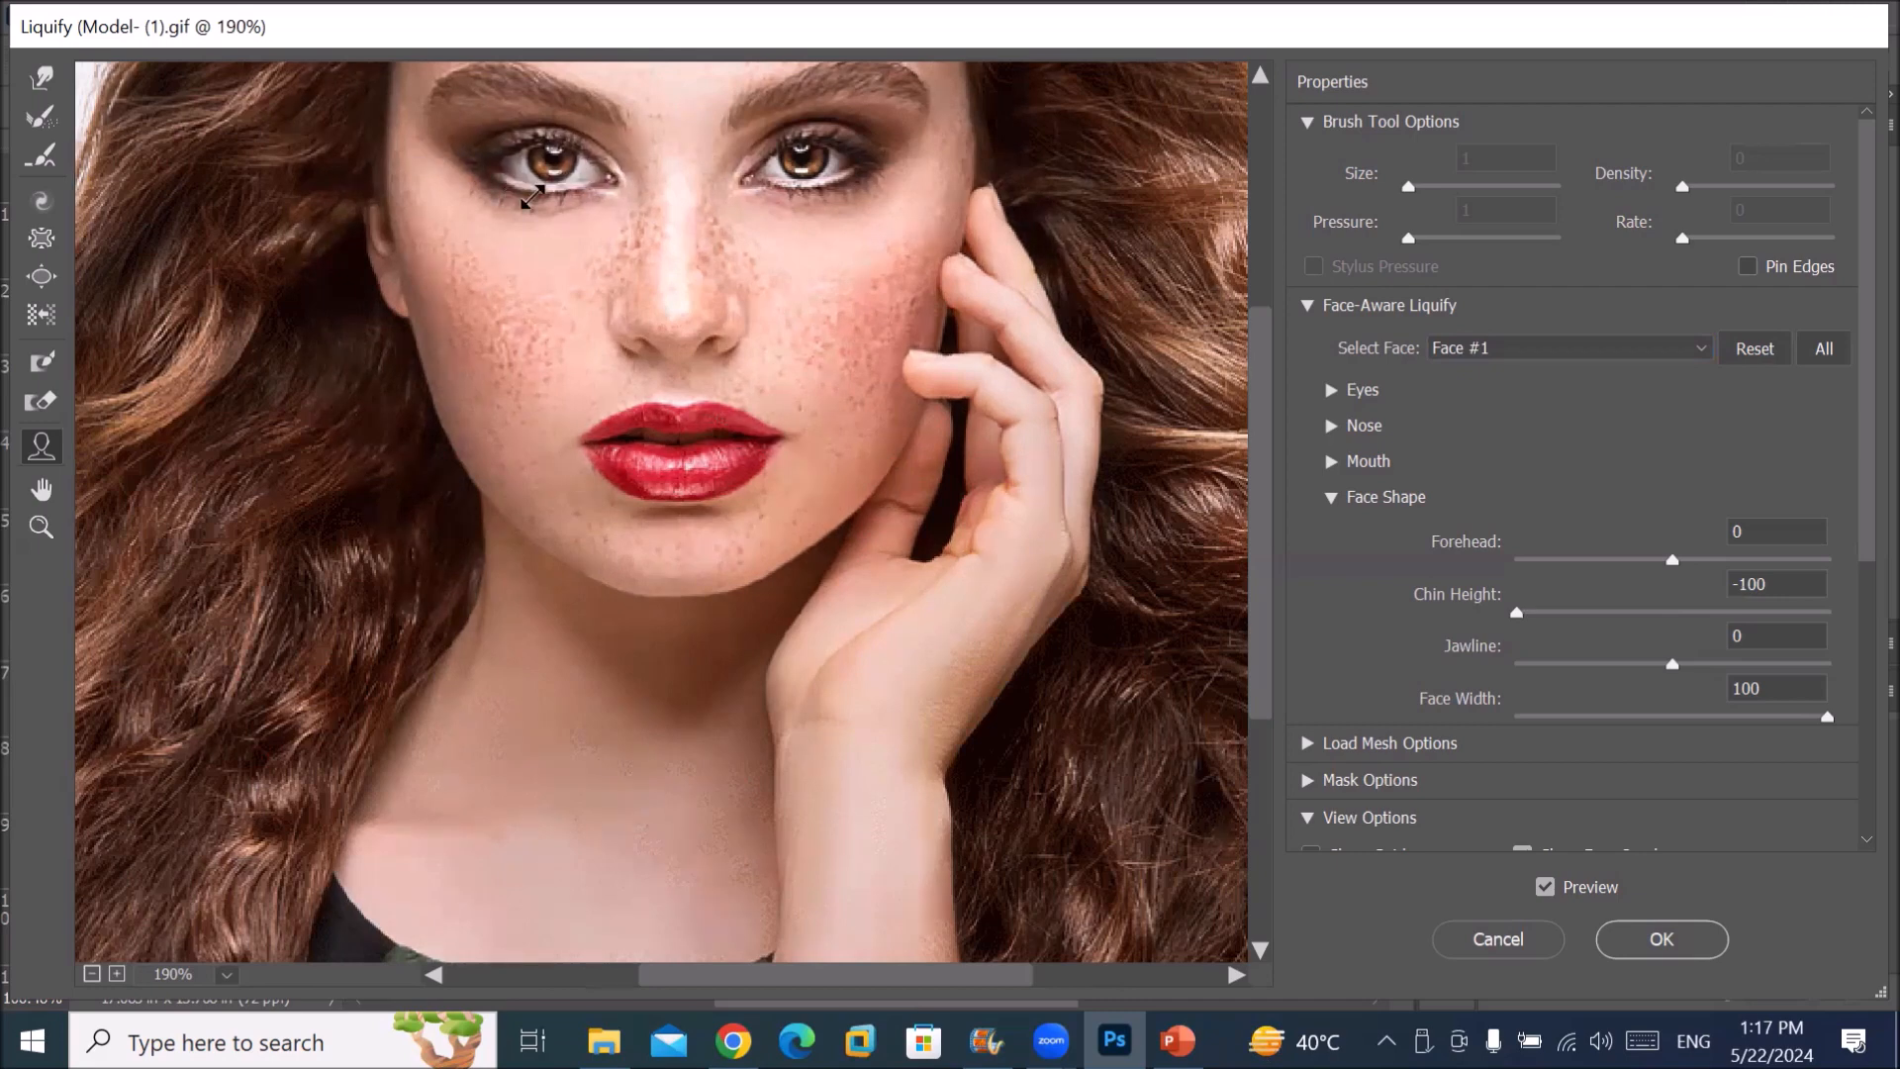
pyautogui.click(540, 193)
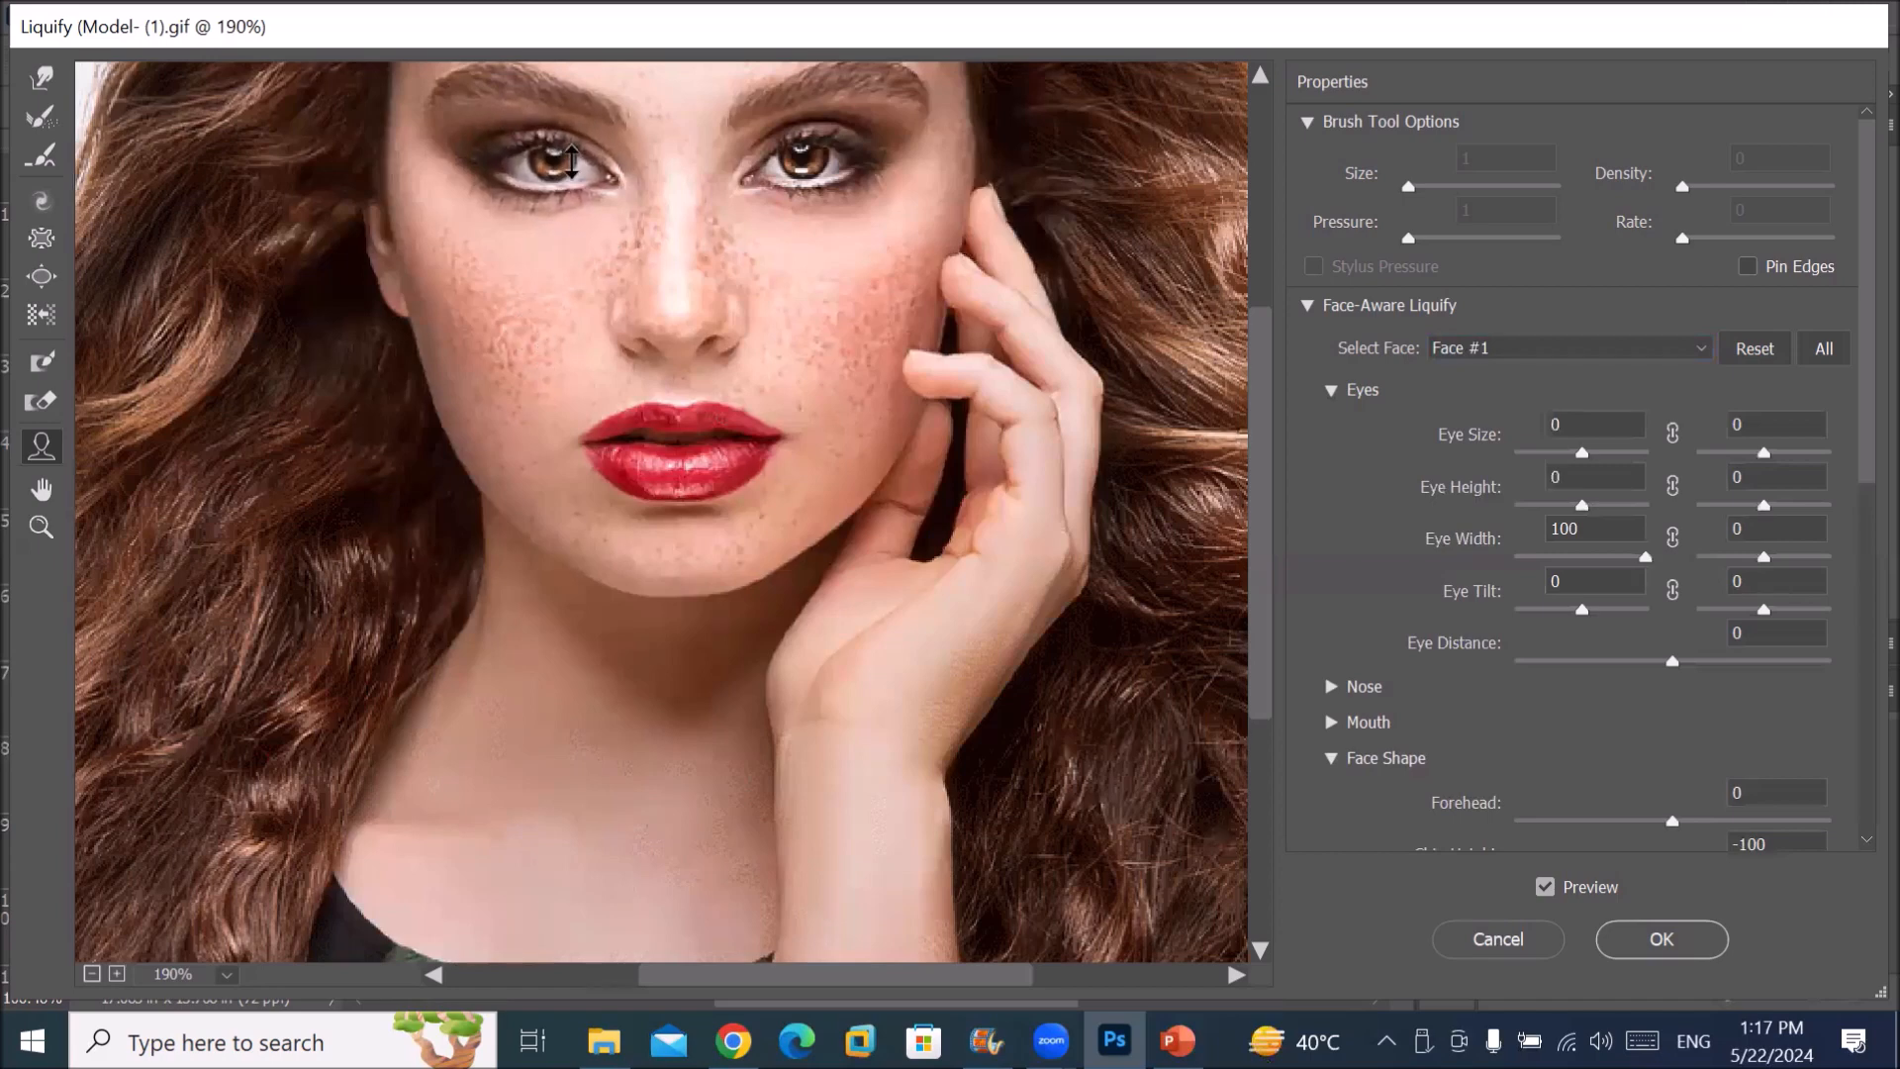
pyautogui.moveTo(807, 170); pyautogui.dragTo(819, 343)
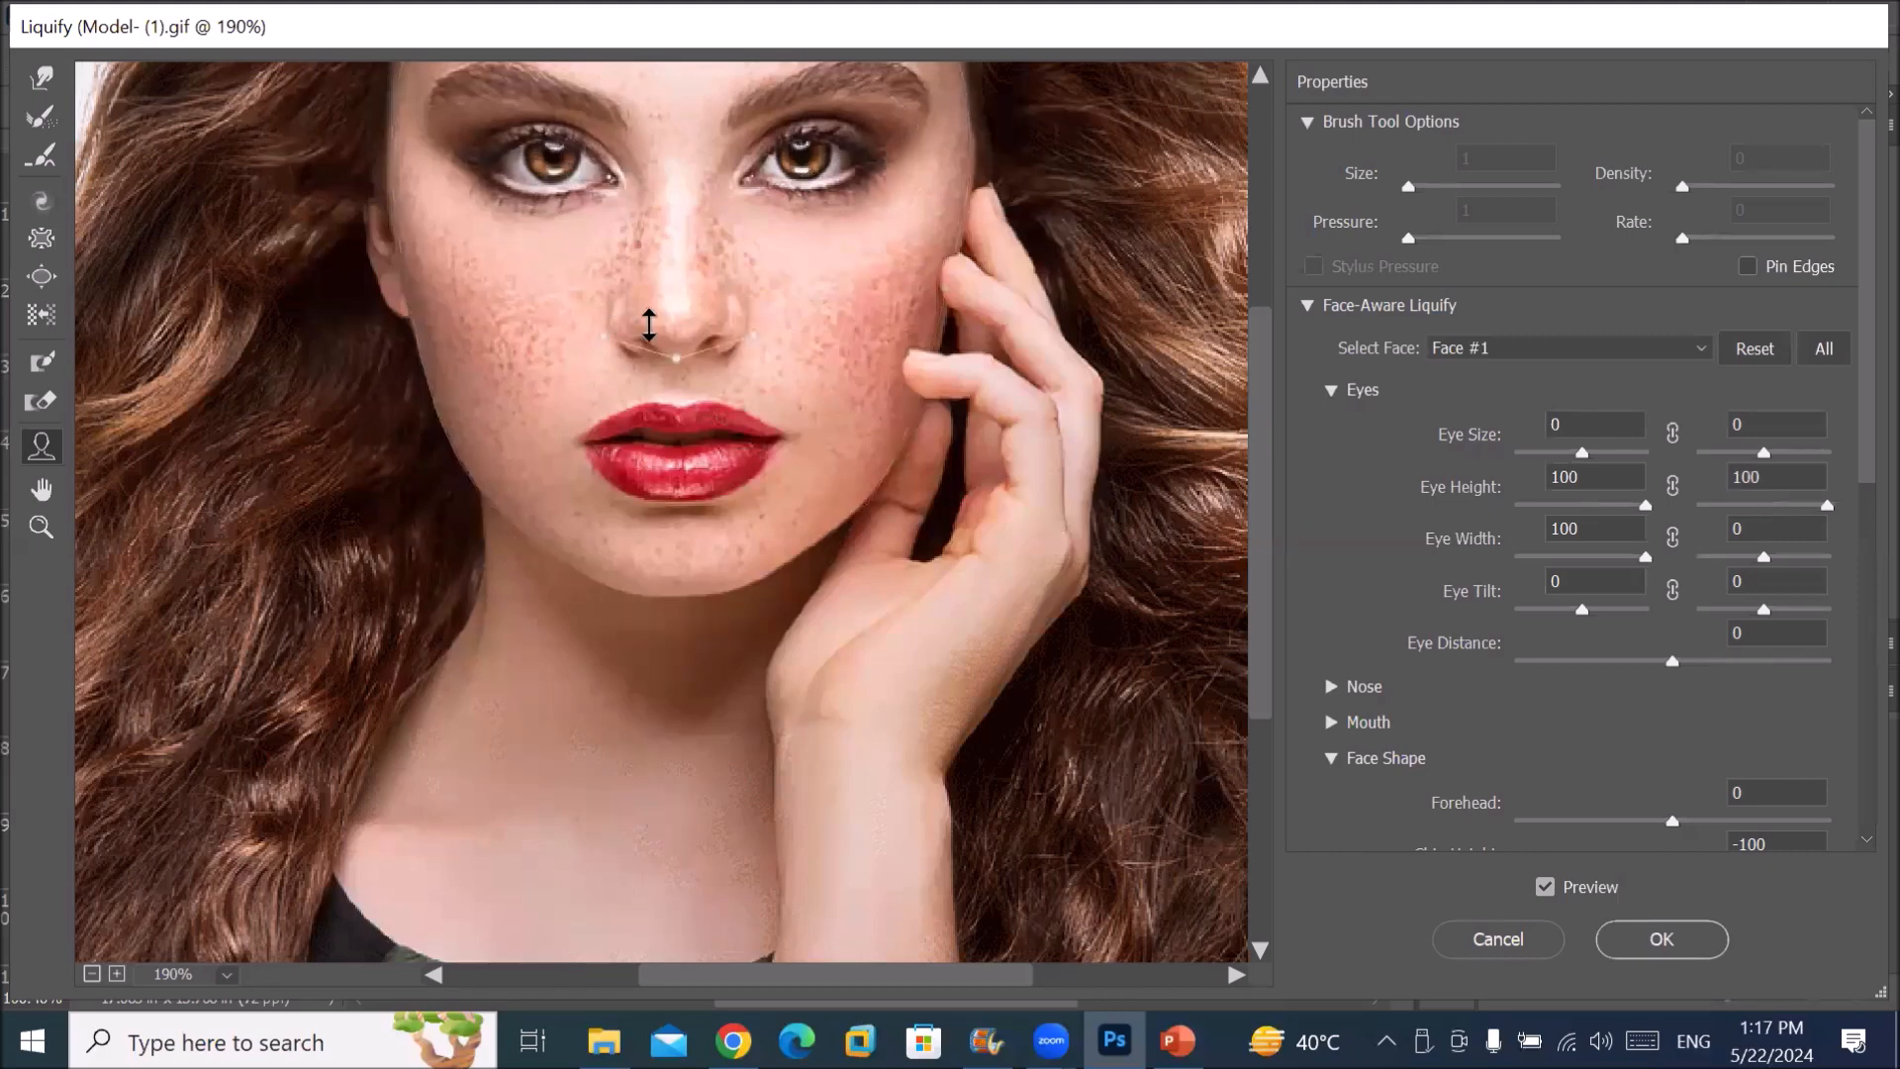
# Step: Adjust the nose with the Face tool's handle until the Nose Height is -36
pyautogui.moveTo(689, 297); pyautogui.dragTo(681, 409)
pyautogui.moveTo(679, 413)
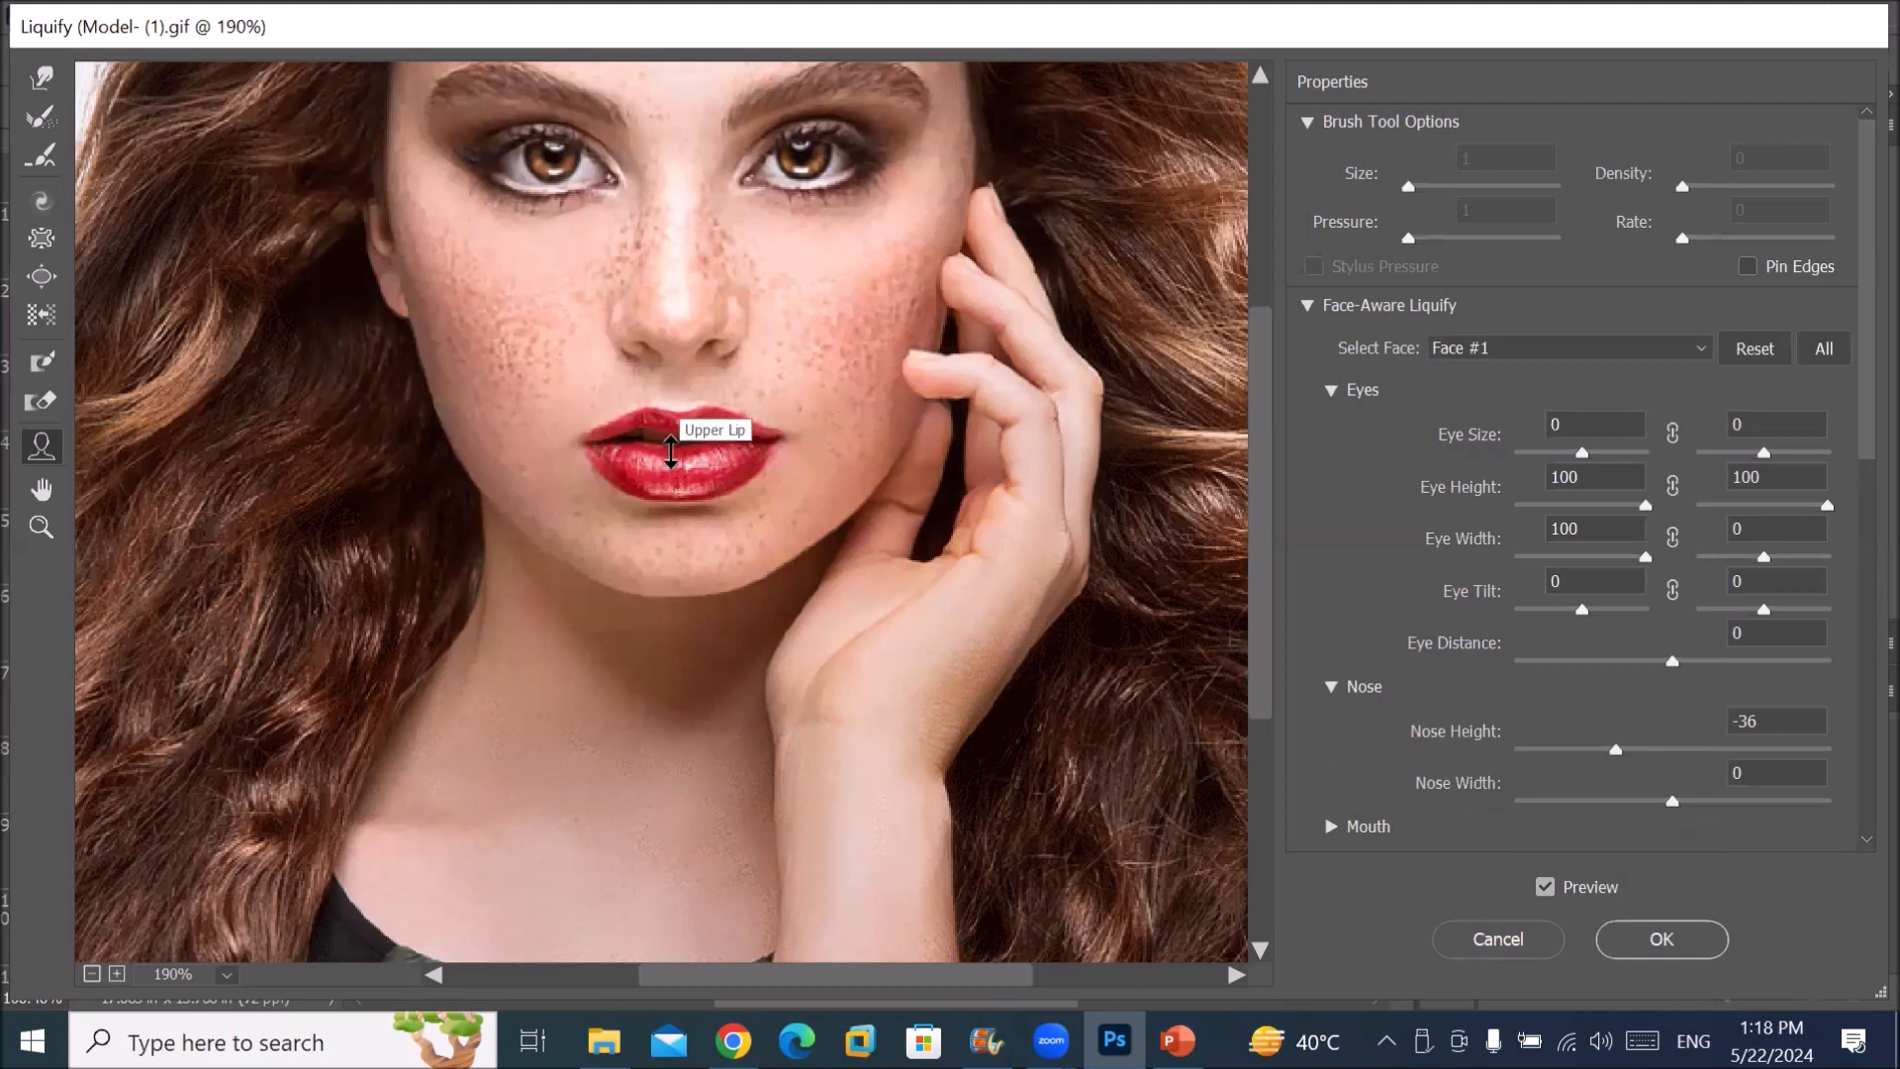
pyautogui.moveTo(679, 362); pyautogui.dragTo(679, 374)
pyautogui.moveTo(882, 237)
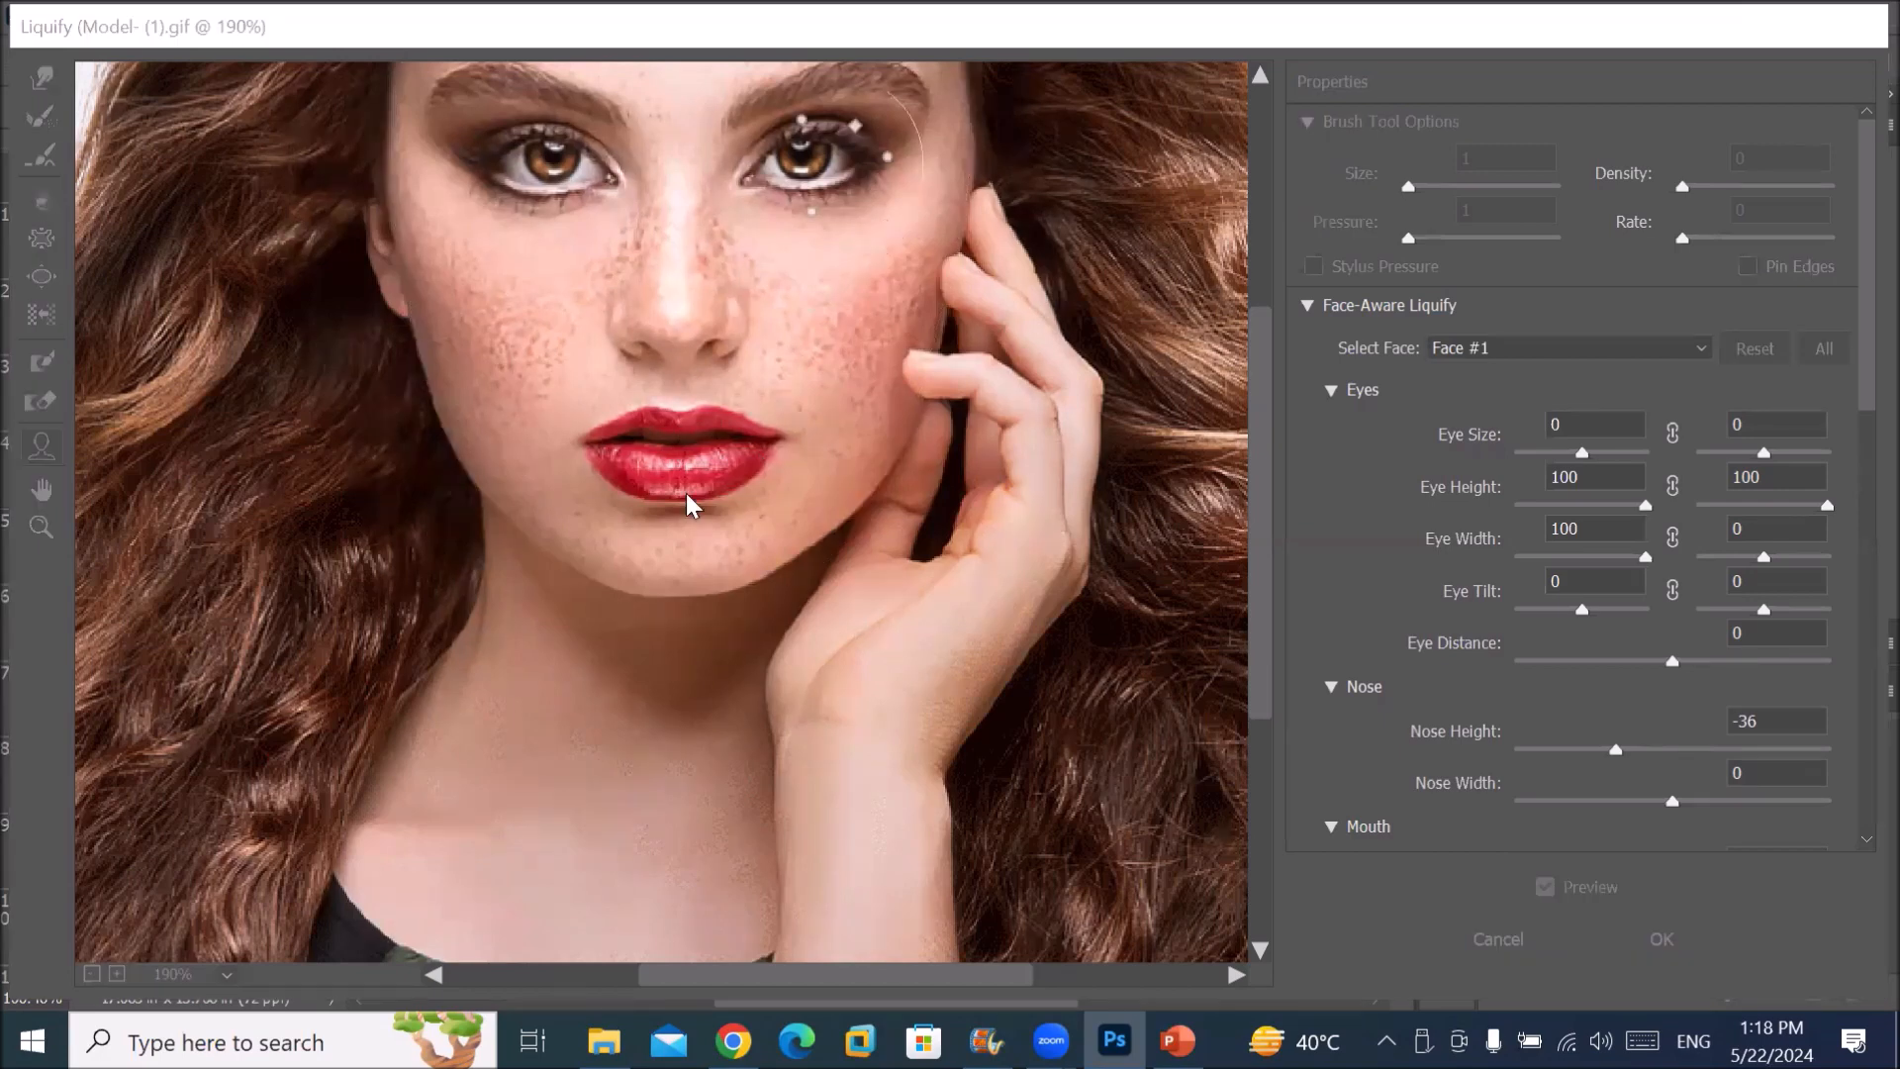
# Step: Reshape the mouth with the Face tool's lip and corner handles until the Mouth Width is 100 and the Upper Lip is -82
pyautogui.moveTo(682, 436); pyautogui.dragTo(682, 440)
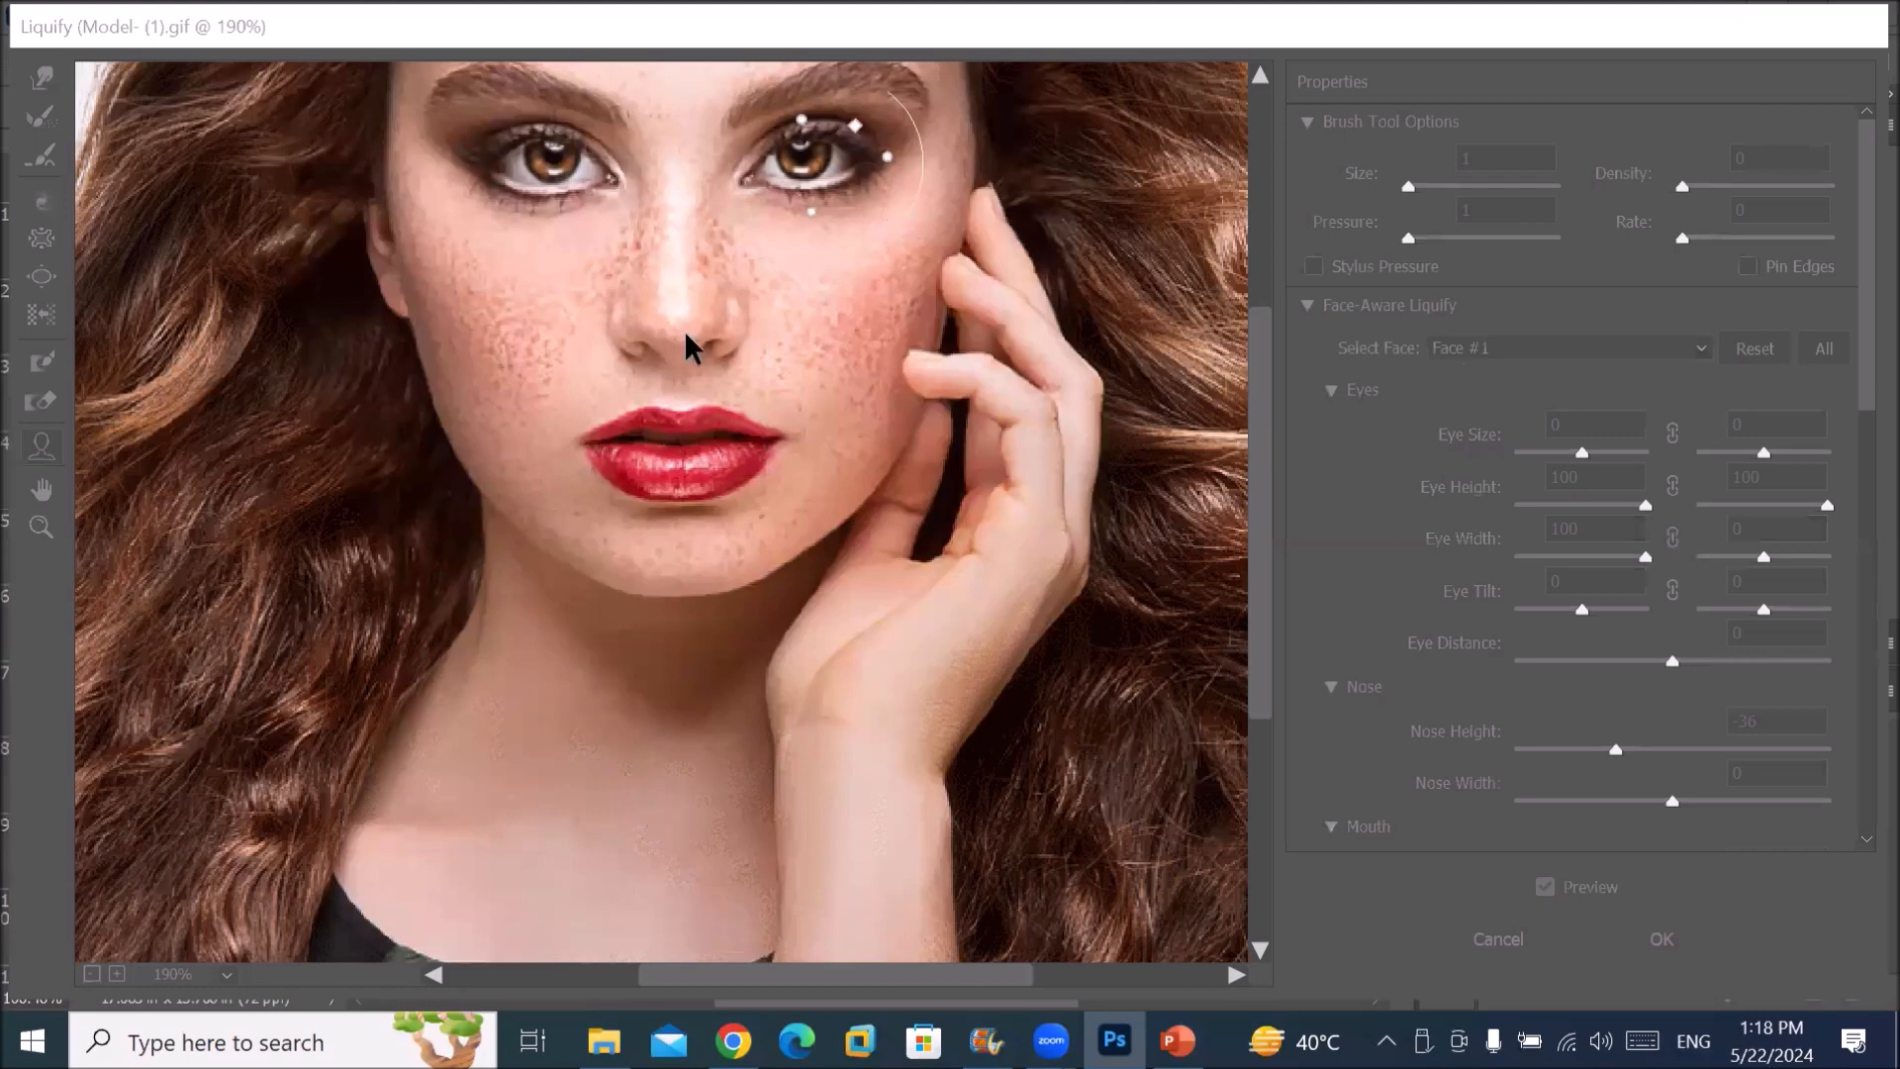
pyautogui.moveTo(571, 164)
pyautogui.moveTo(641, 475)
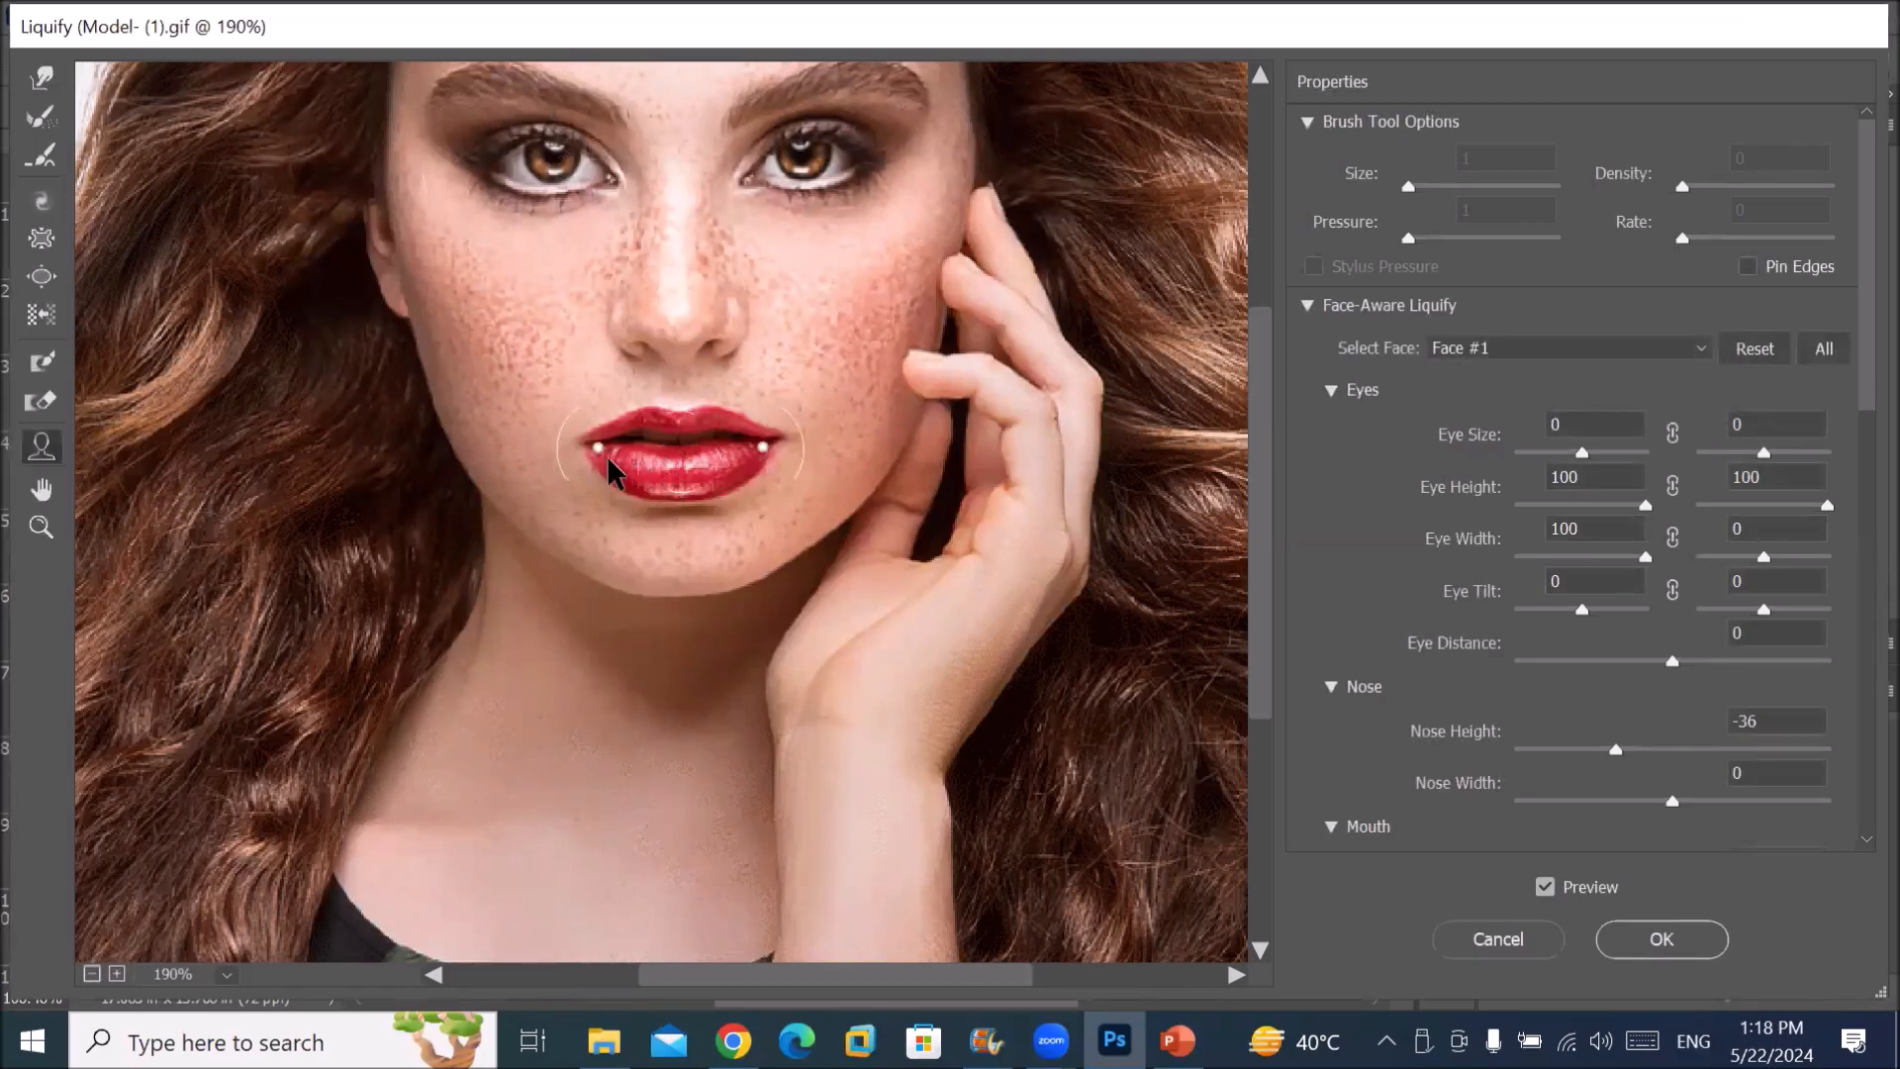
pyautogui.moveTo(597, 451); pyautogui.dragTo(543, 448)
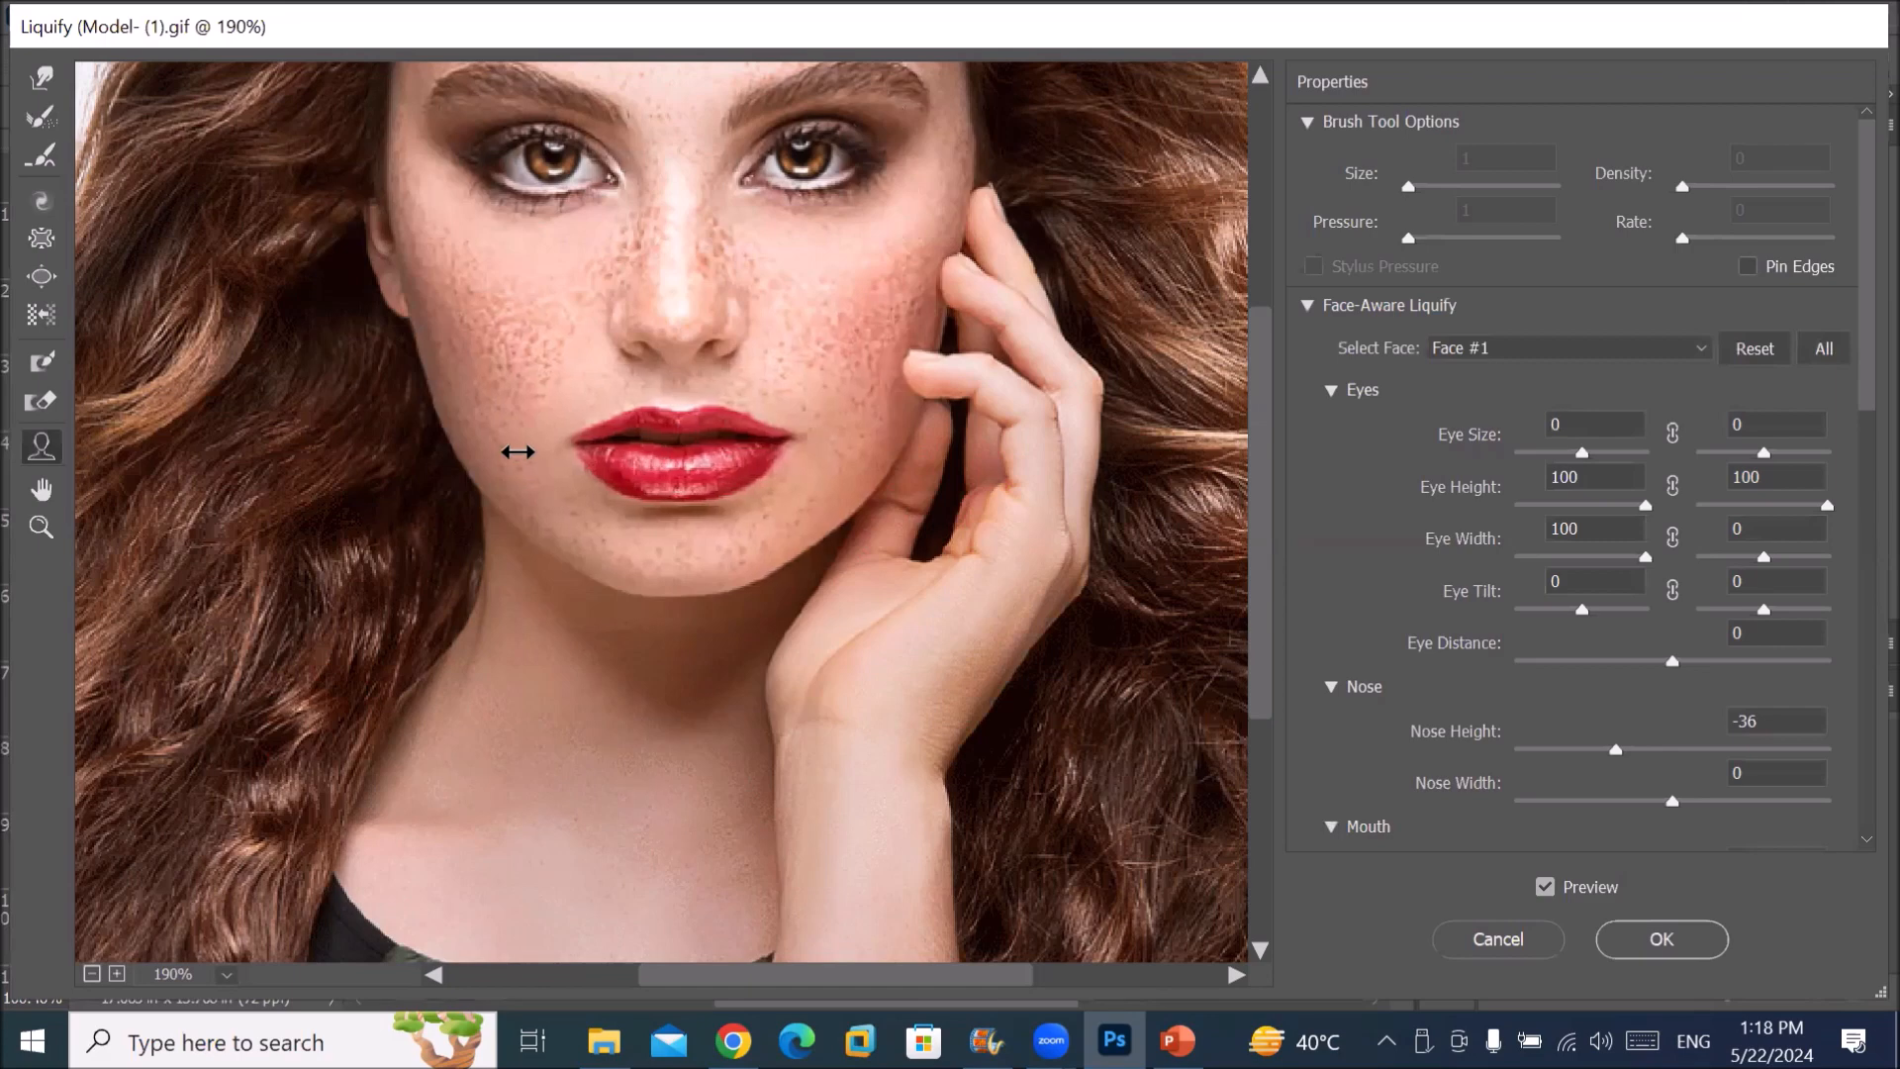
pyautogui.moveTo(516, 451); pyautogui.dragTo(594, 479)
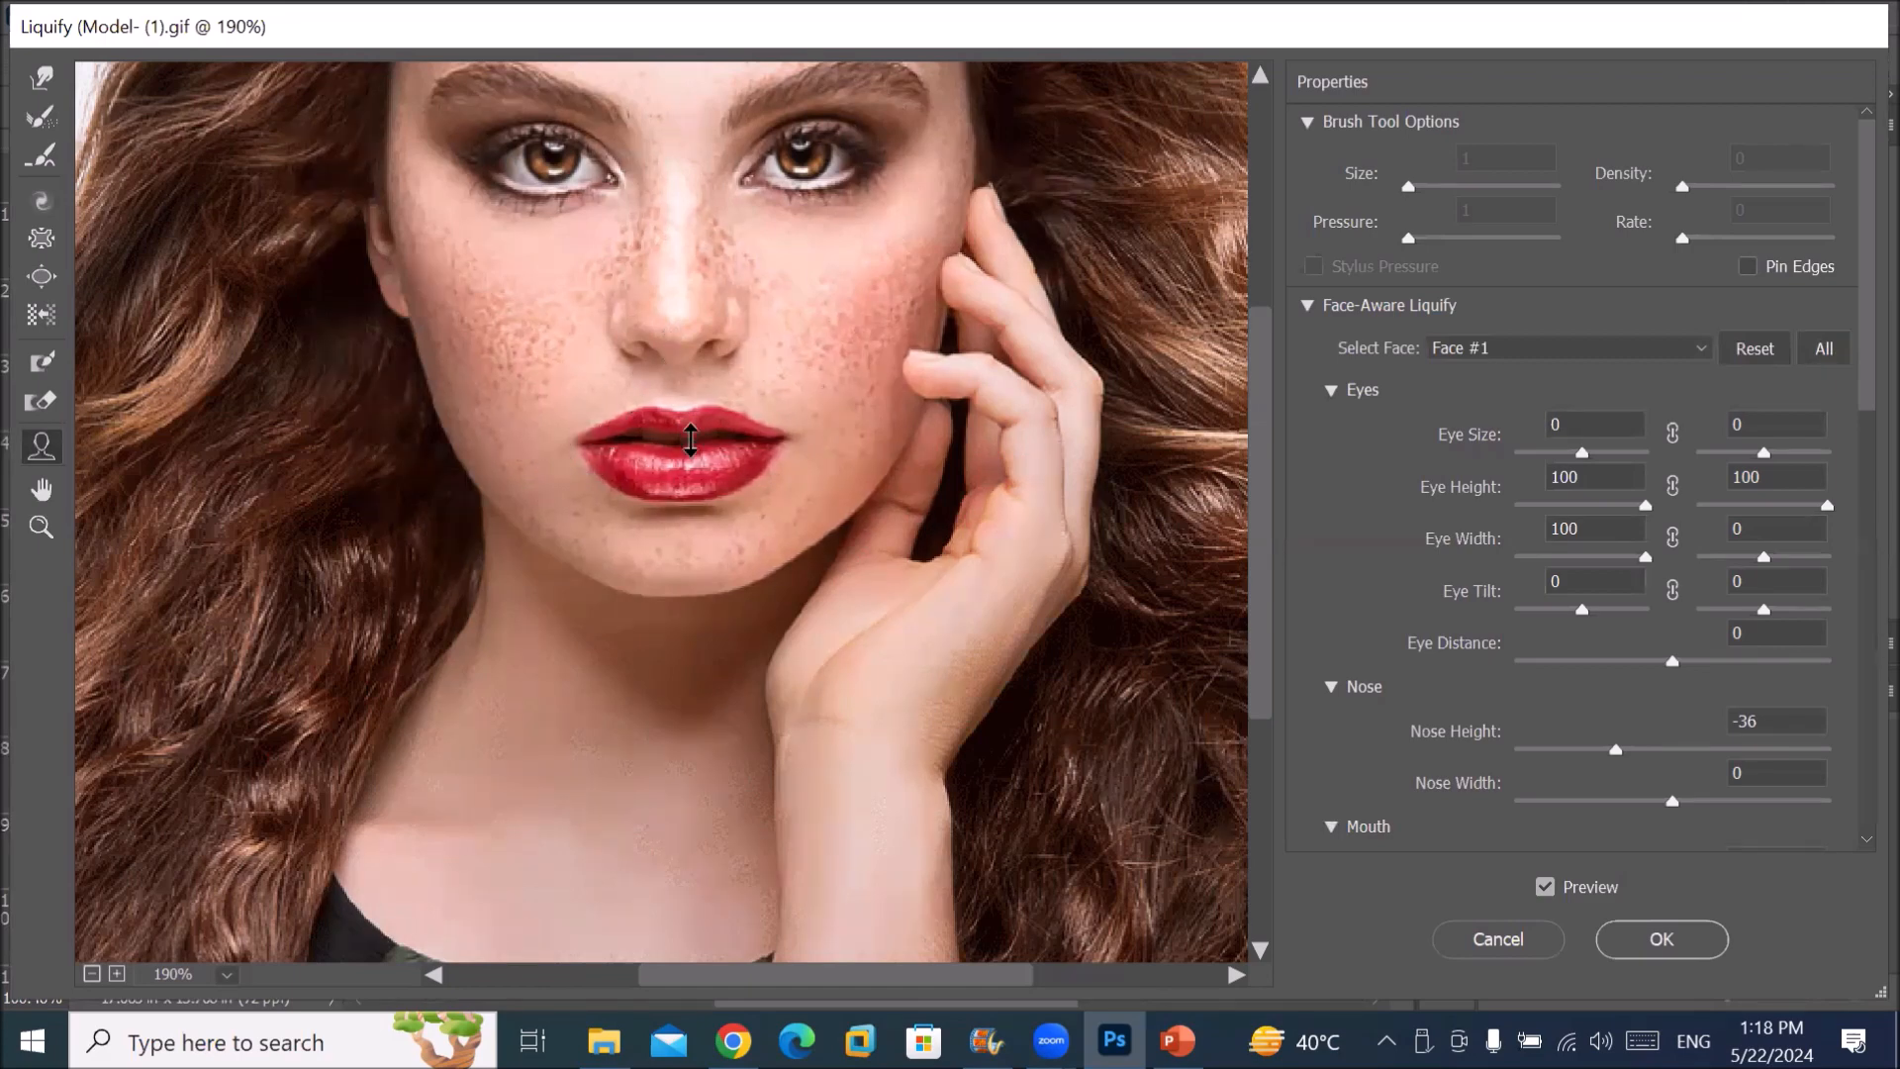
pyautogui.moveTo(690, 439)
pyautogui.mouseDown()
pyautogui.moveTo(713, 201)
pyautogui.moveTo(689, 433)
pyautogui.mouseUp()
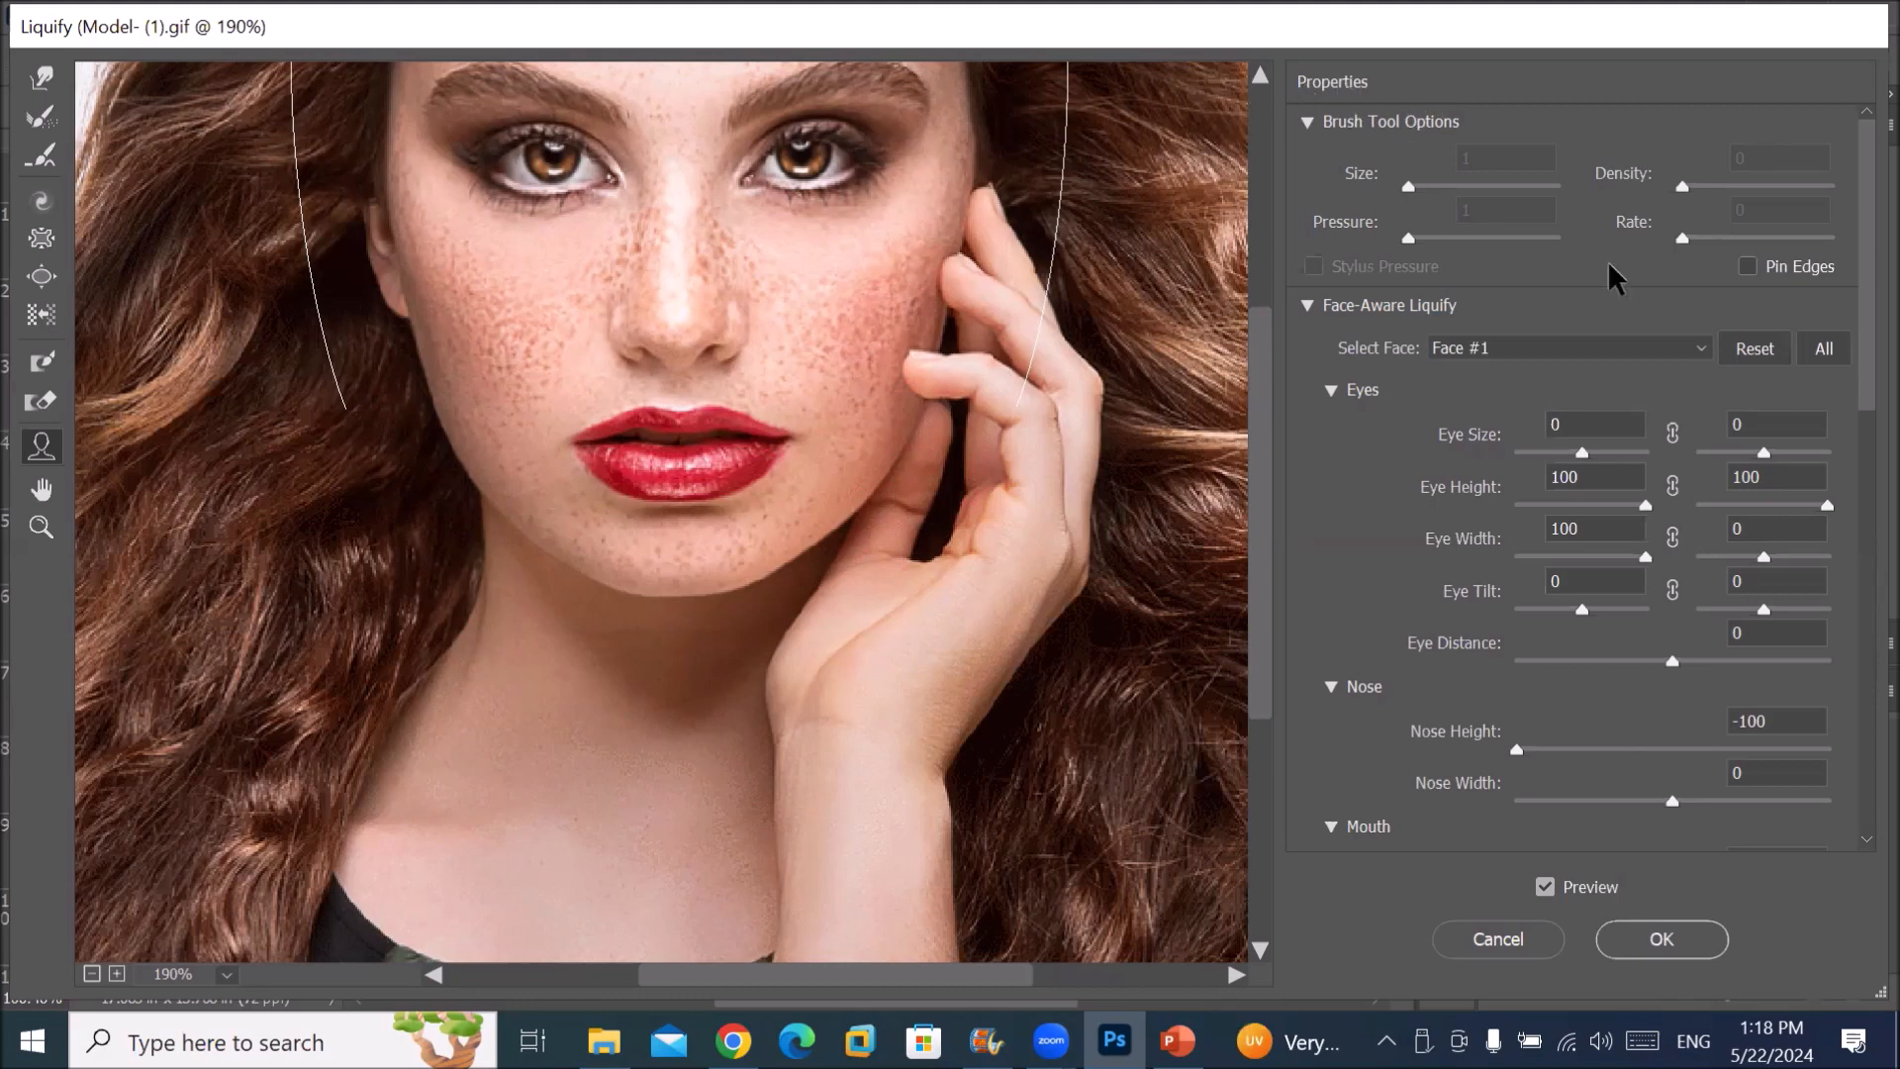
# Step: Collapse the Eyes, Nose, Mouth and Face Shape settings of Face-Aware Liquify
pyautogui.click(1329, 389)
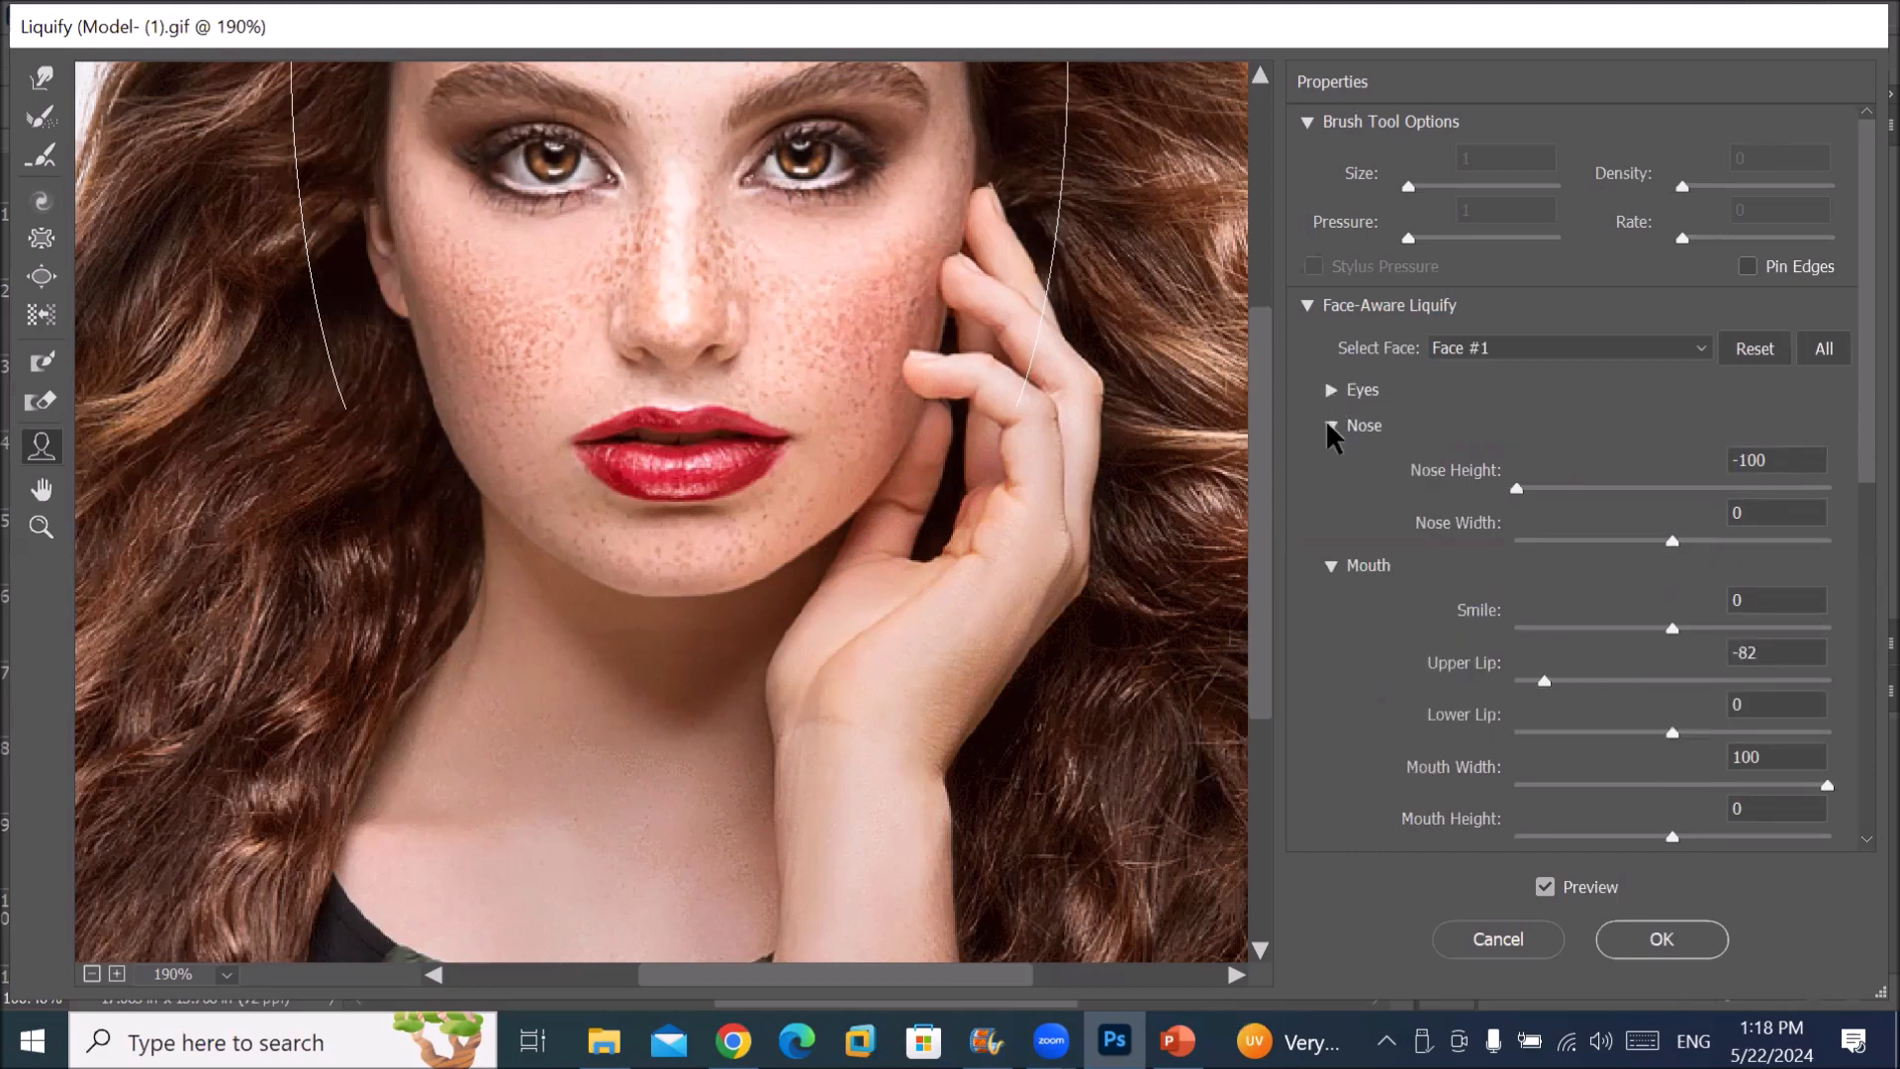
pyautogui.click(1329, 425)
pyautogui.click(1331, 460)
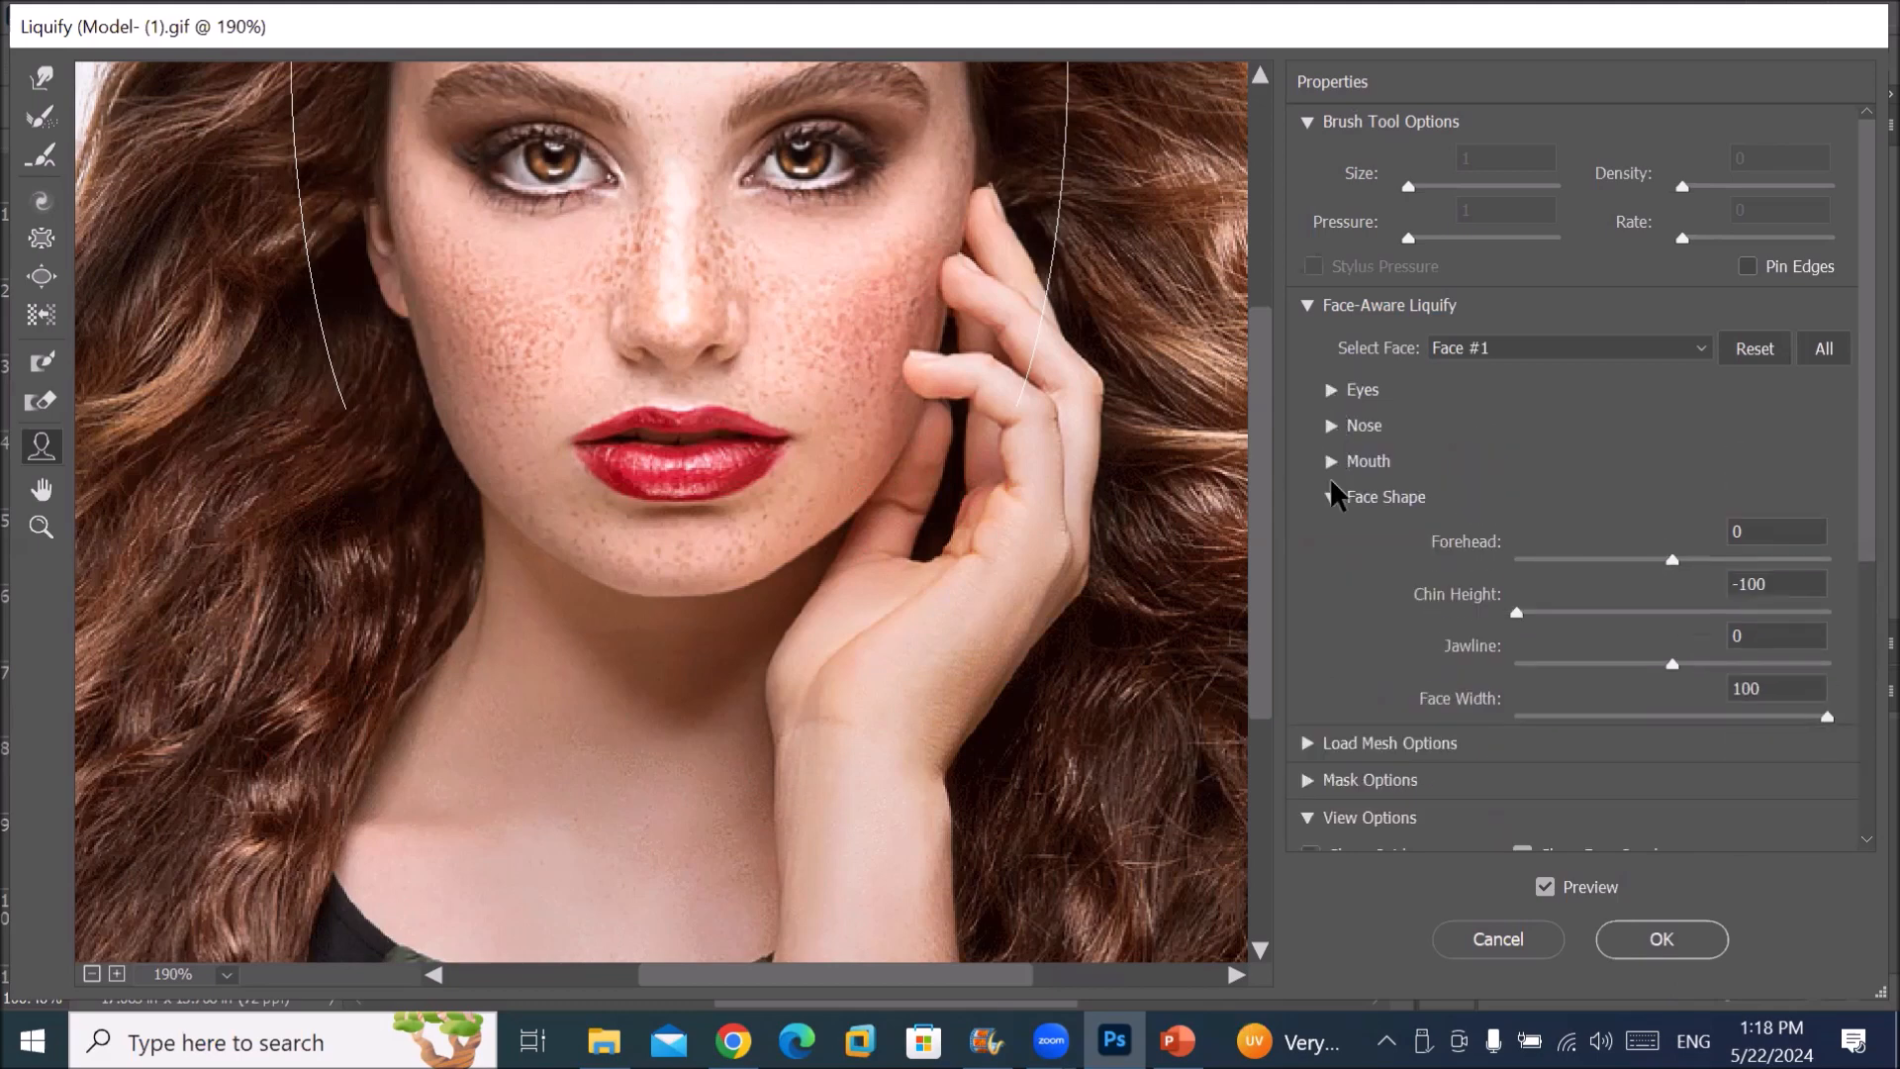
pyautogui.click(1331, 497)
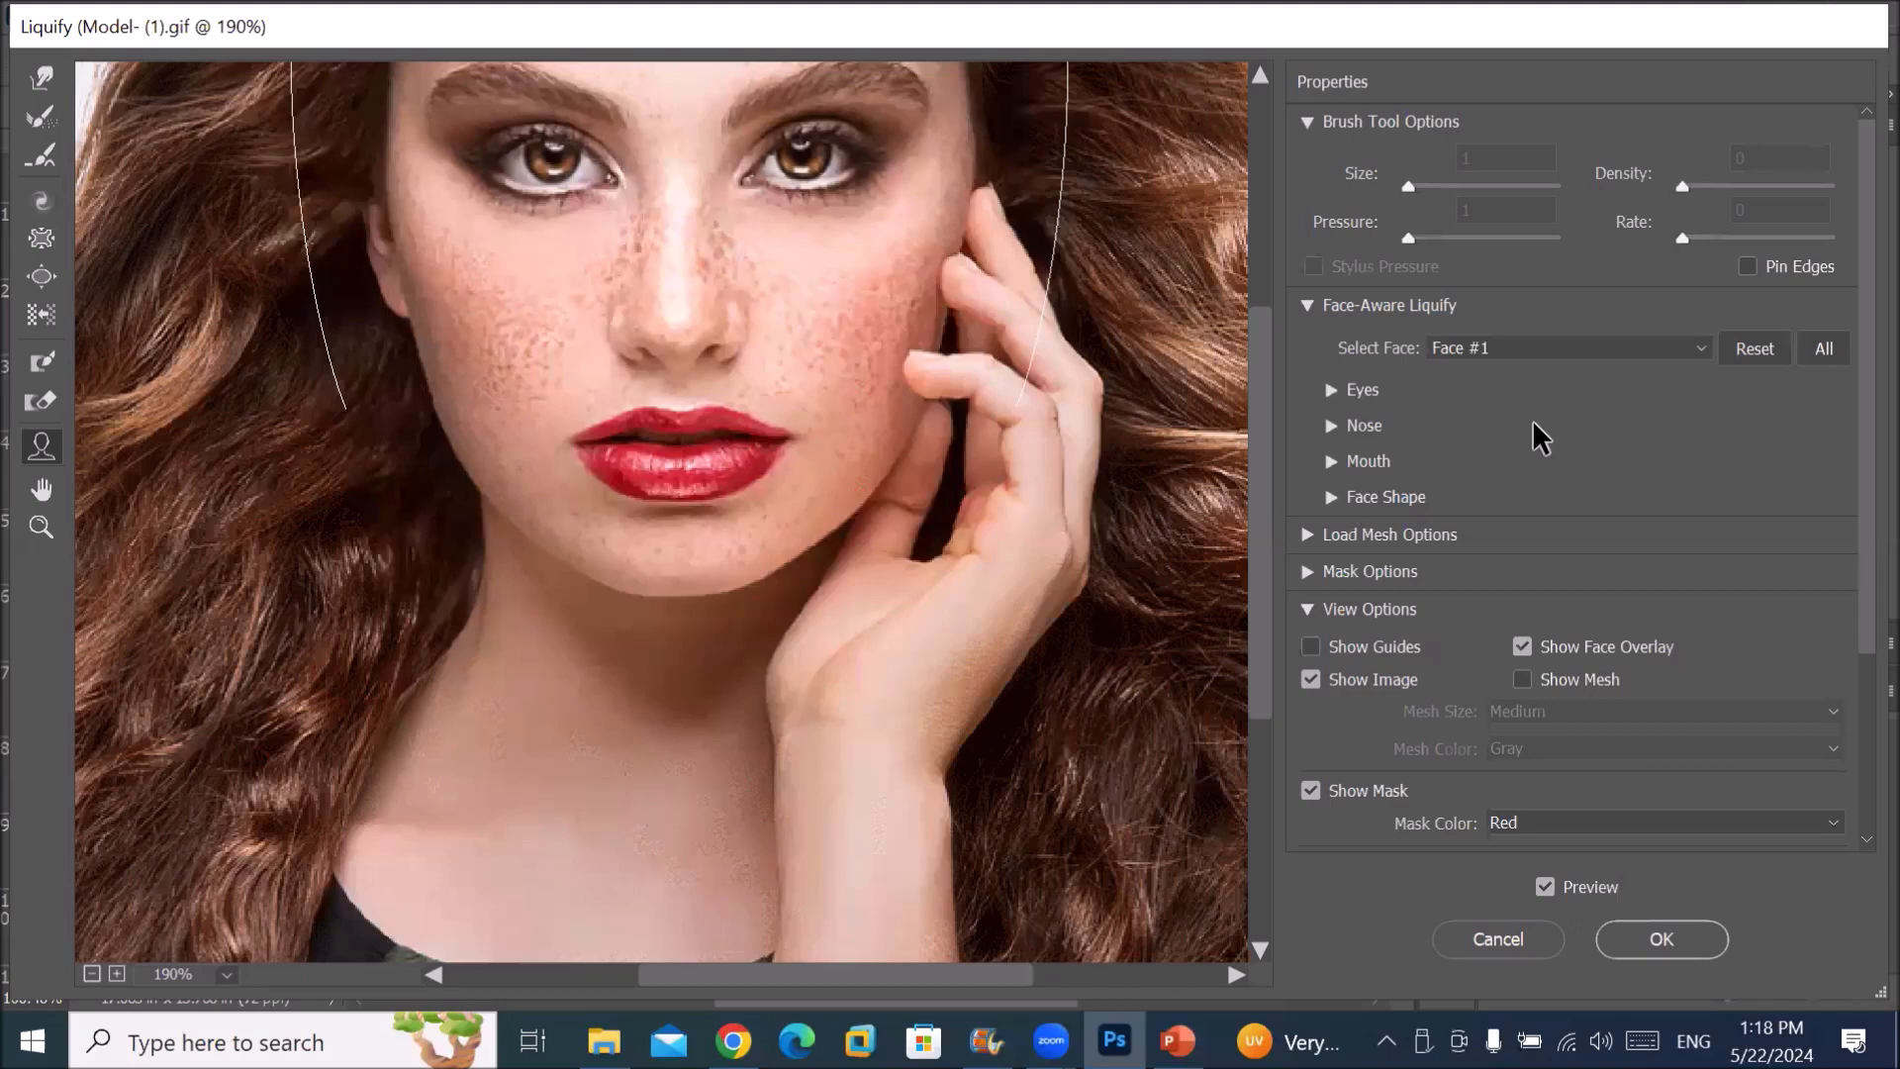
# Step: Link the Eye Size of both eyes in the Eyes settings, try -100, and keep it at 100
pyautogui.click(1332, 389)
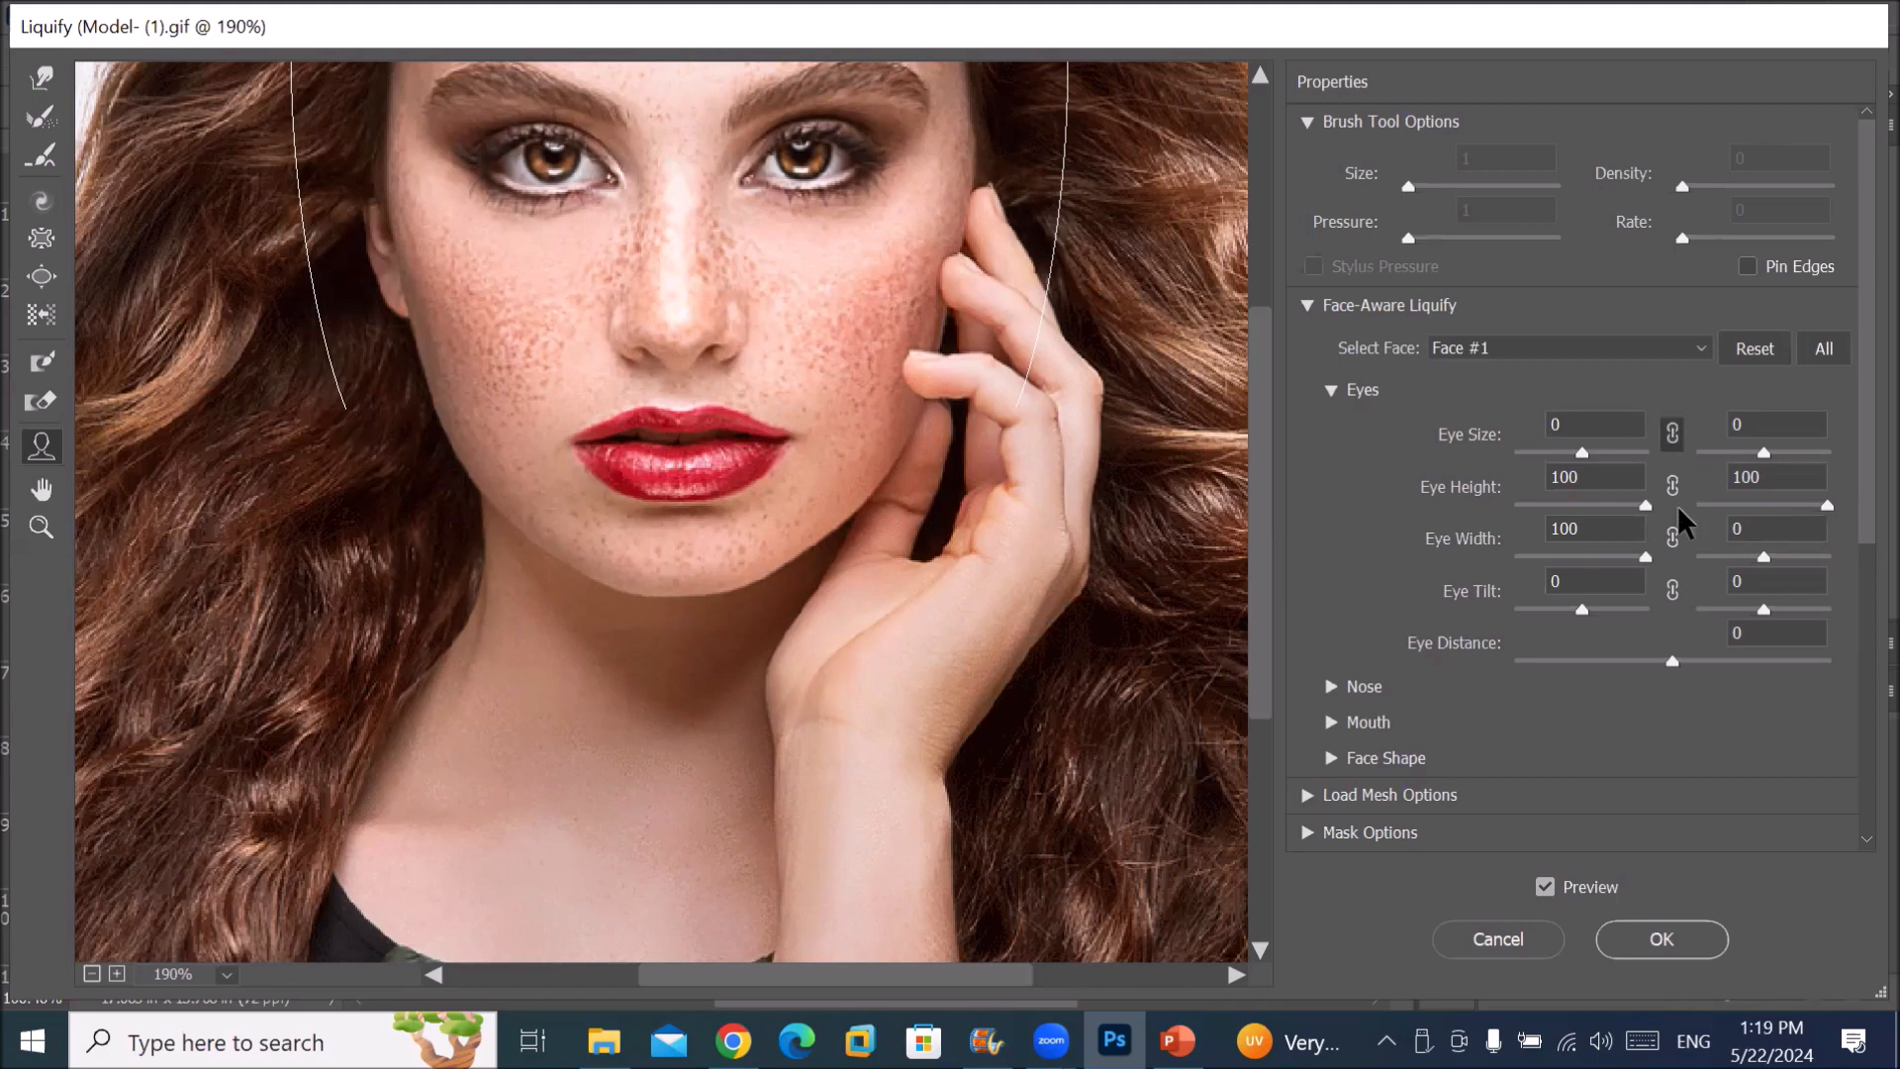
pyautogui.click(1672, 434)
pyautogui.moveTo(1582, 451); pyautogui.dragTo(1646, 452)
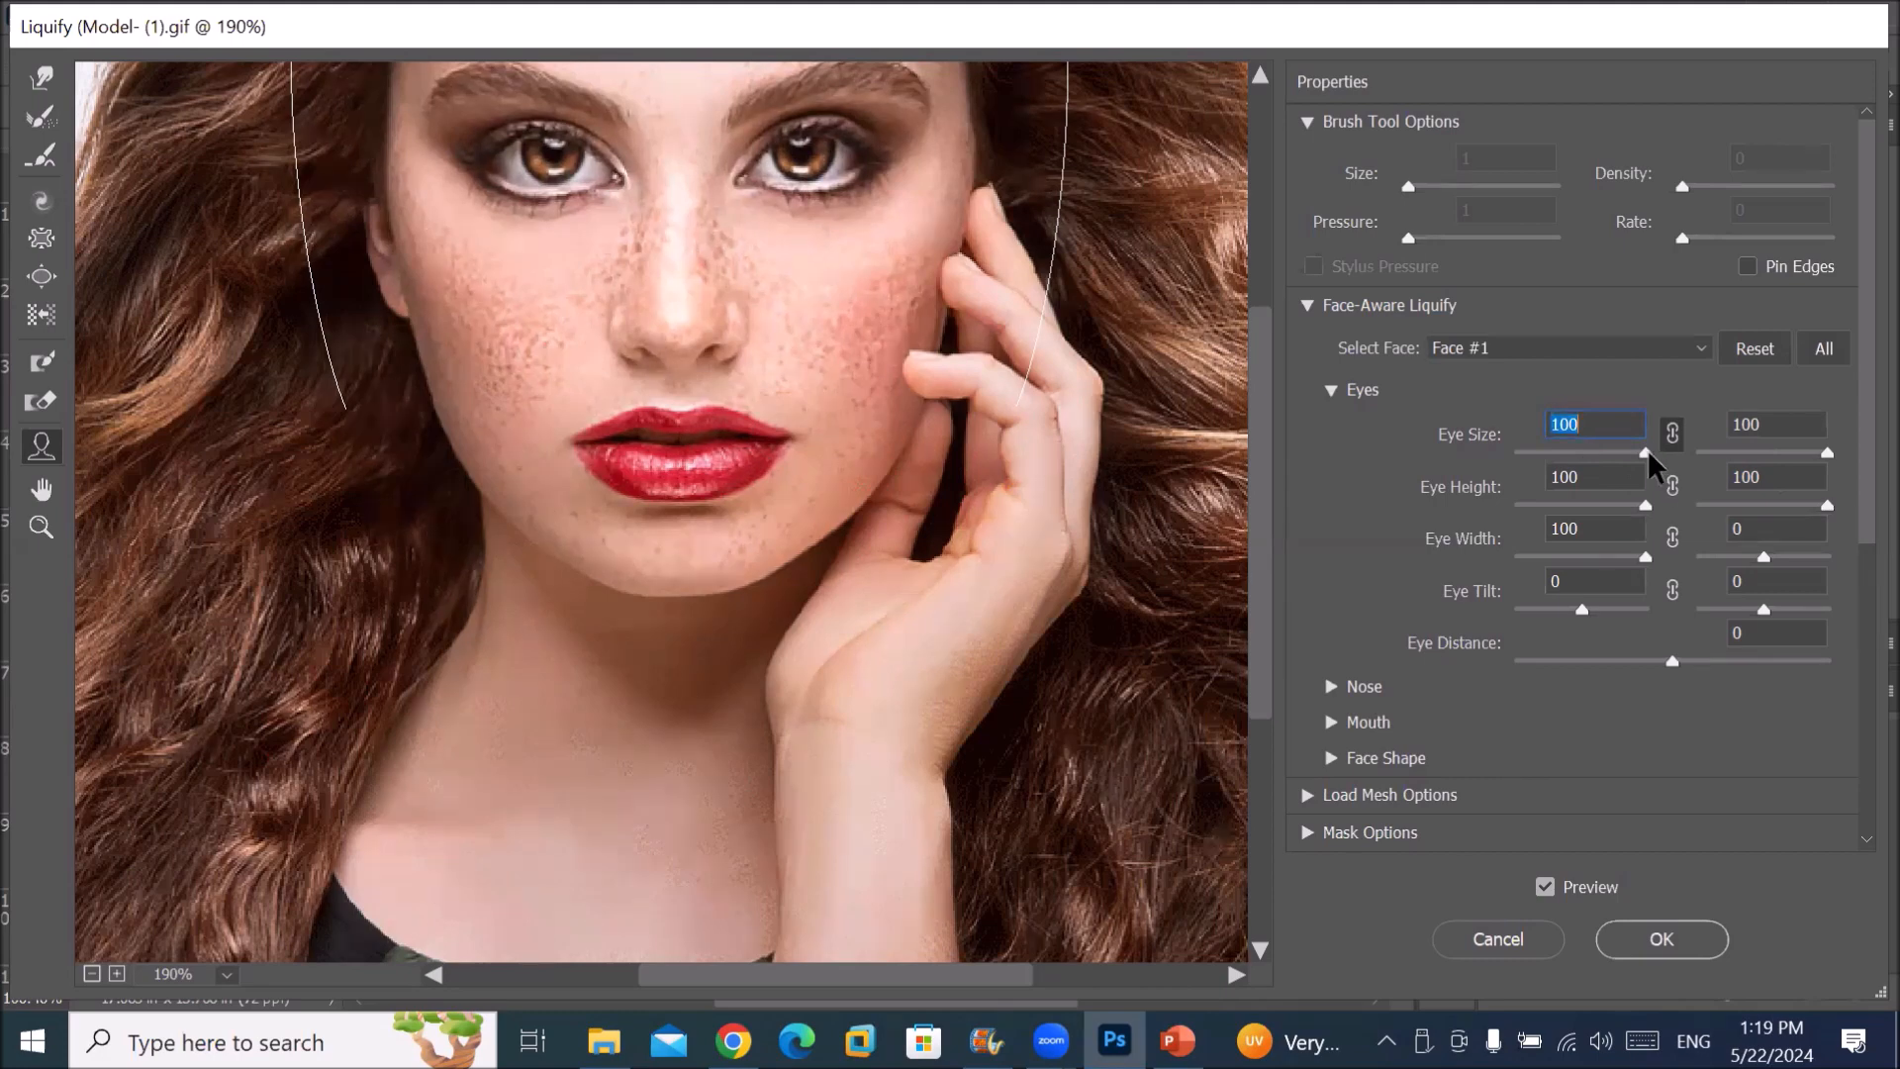
pyautogui.moveTo(1641, 451); pyautogui.dragTo(1479, 455)
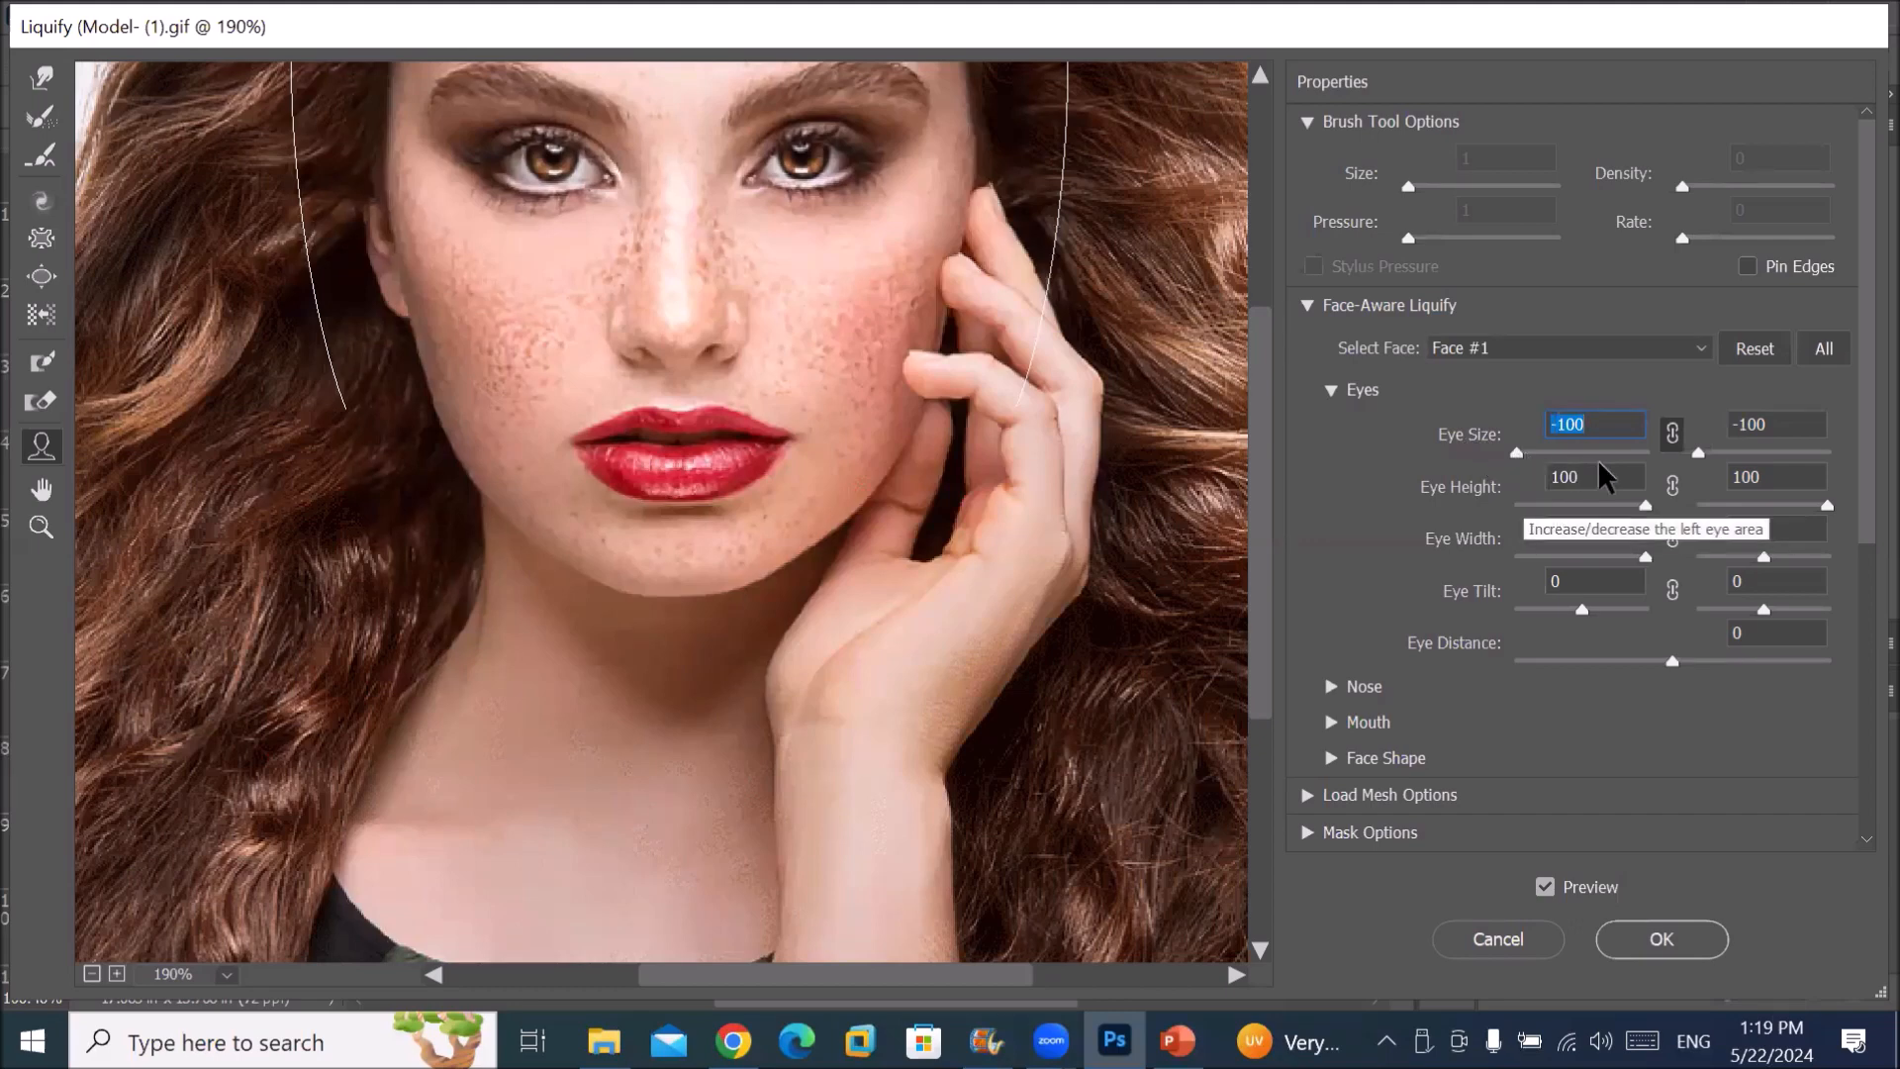
pyautogui.hotkey('ctrl', 'z')
# Step: Link the Eye Height of both eyes, try it at -100, and return it to 100
pyautogui.click(1647, 472)
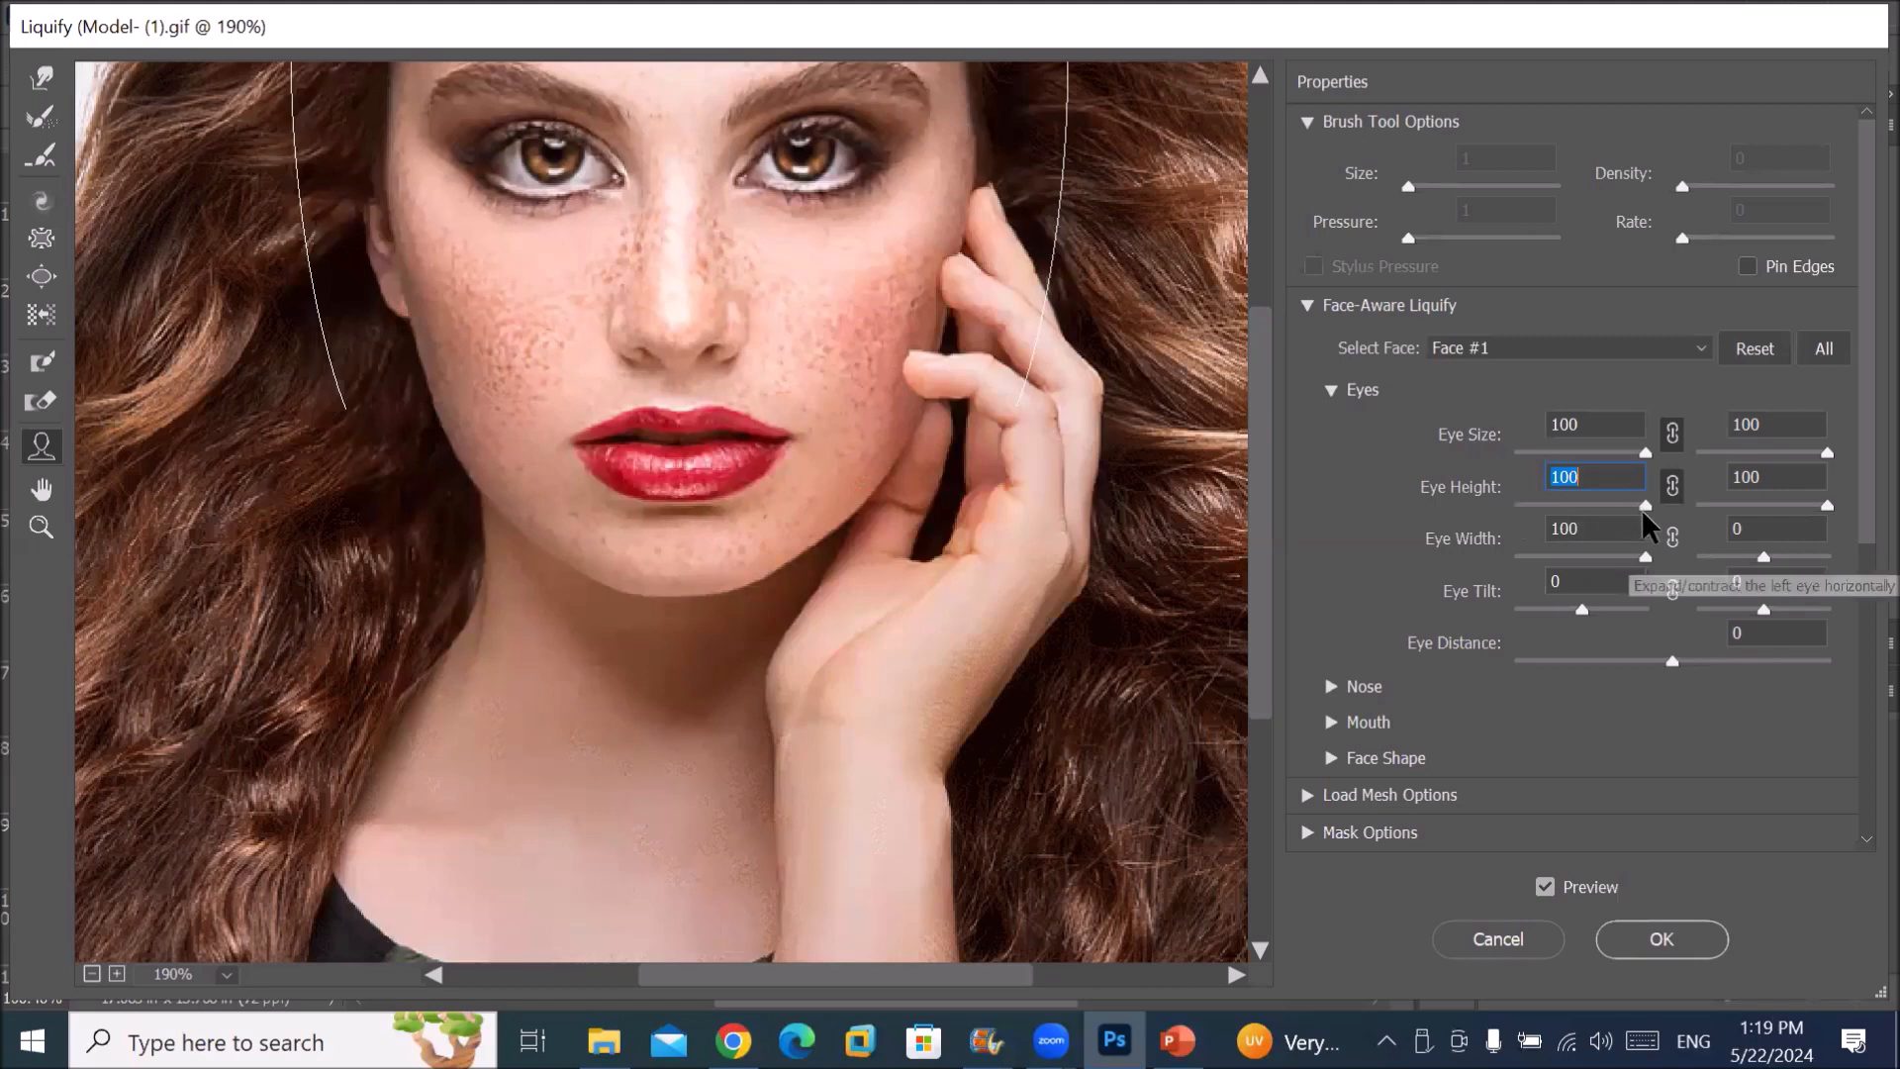
pyautogui.moveTo(1645, 507); pyautogui.dragTo(1503, 500)
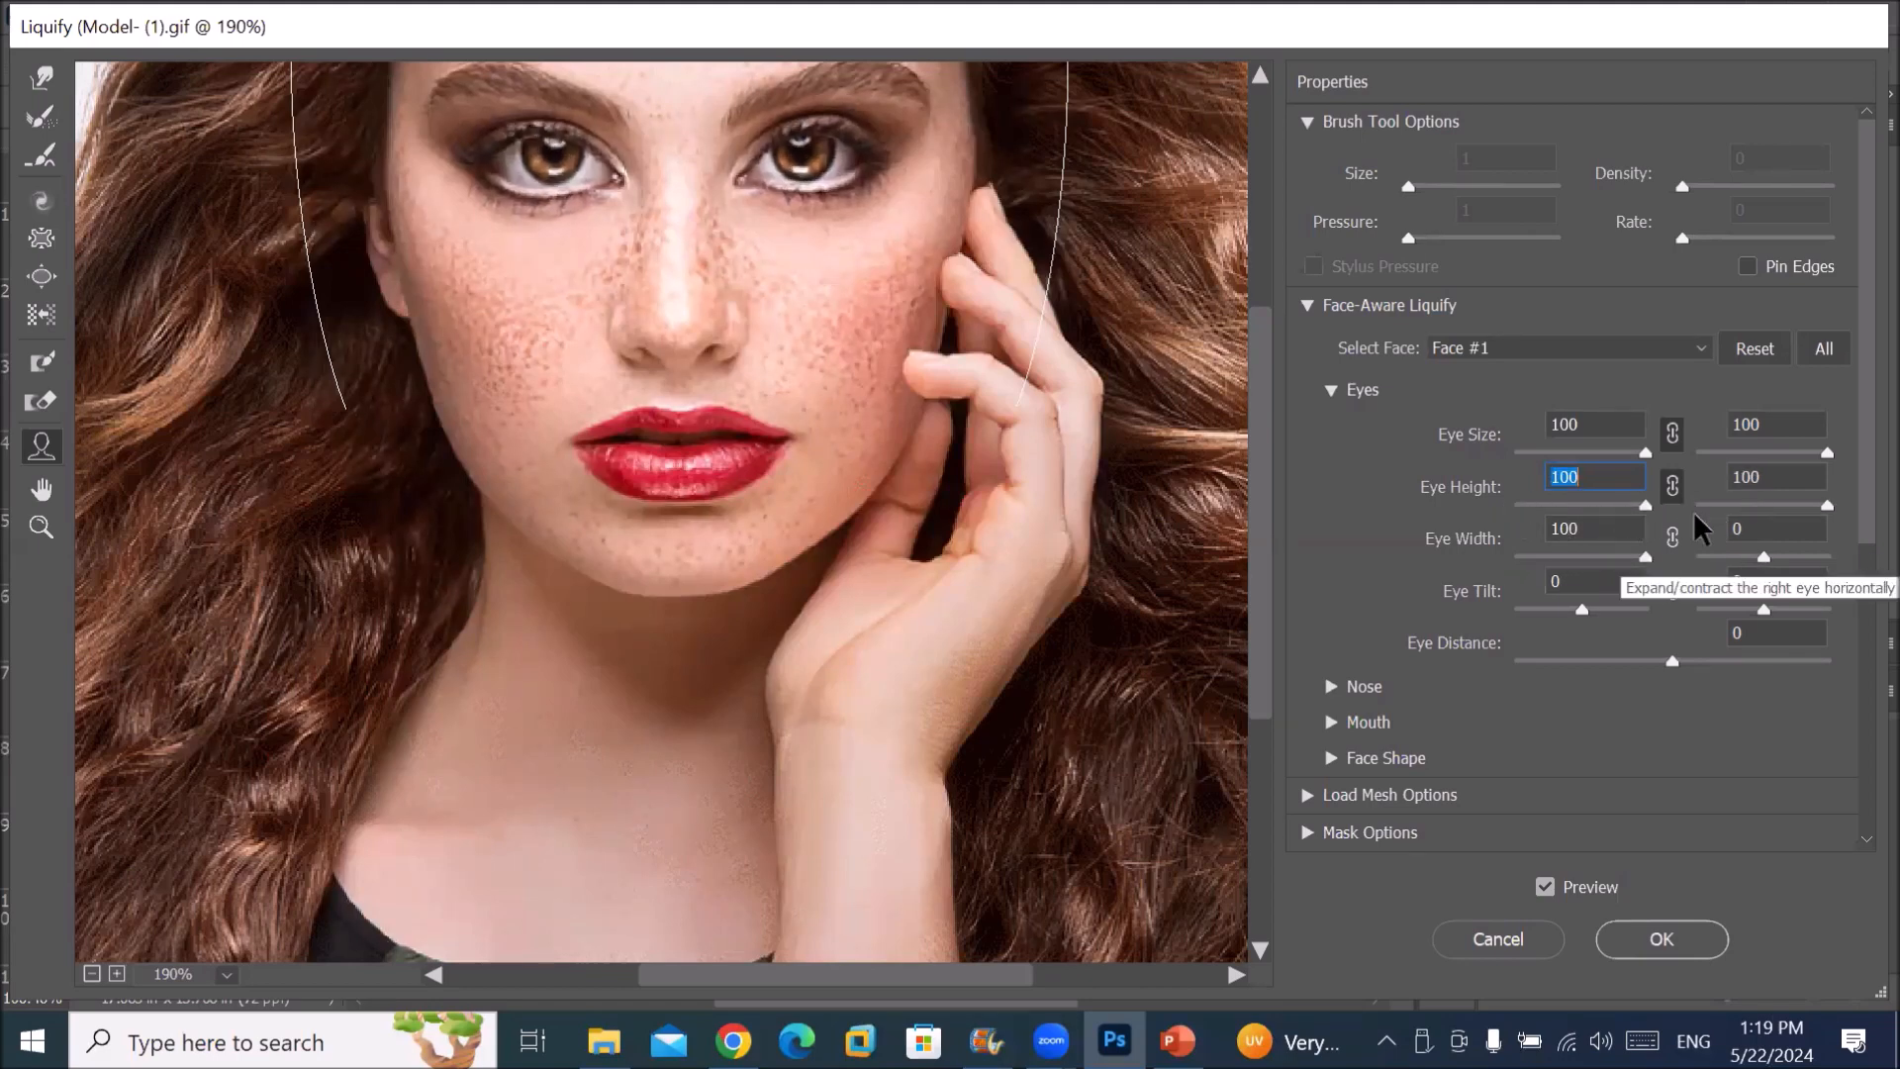
pyautogui.write('100')
pyautogui.press('Return')
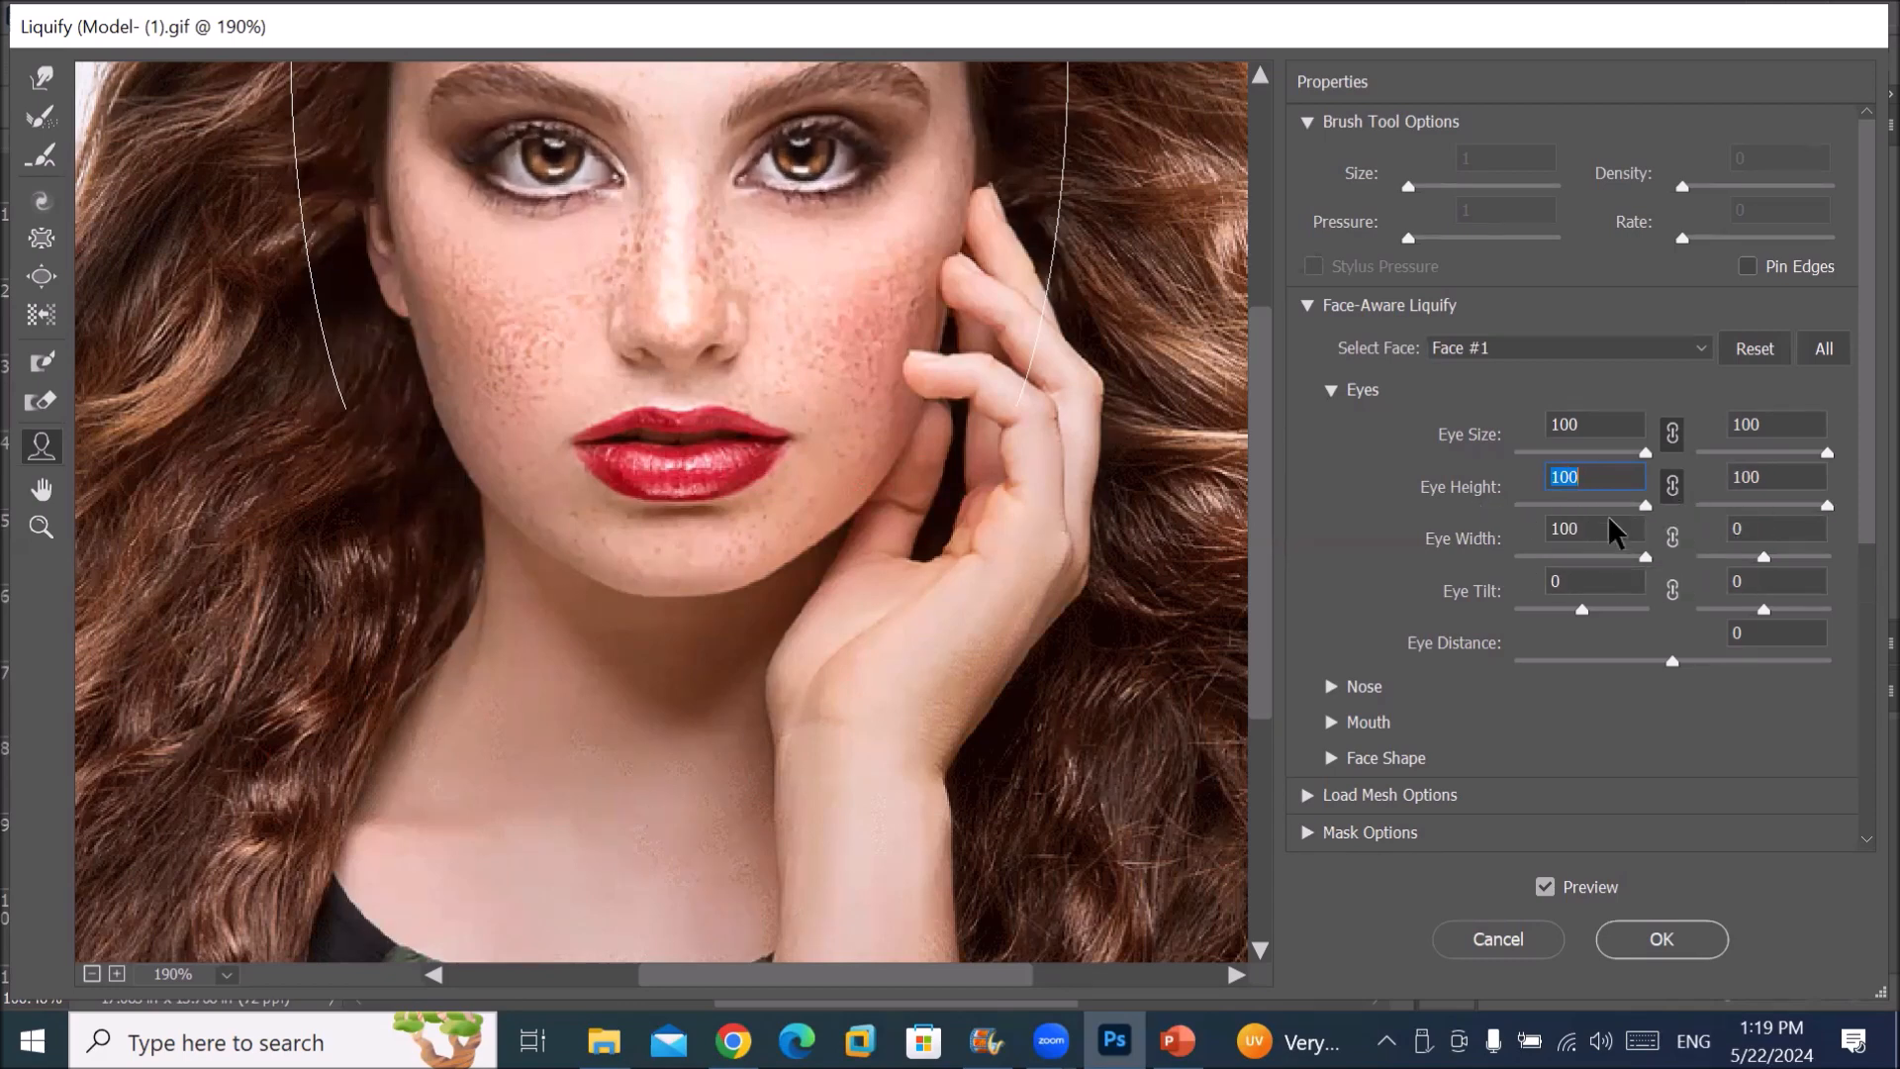
pyautogui.write('-100')
pyautogui.press('Return')
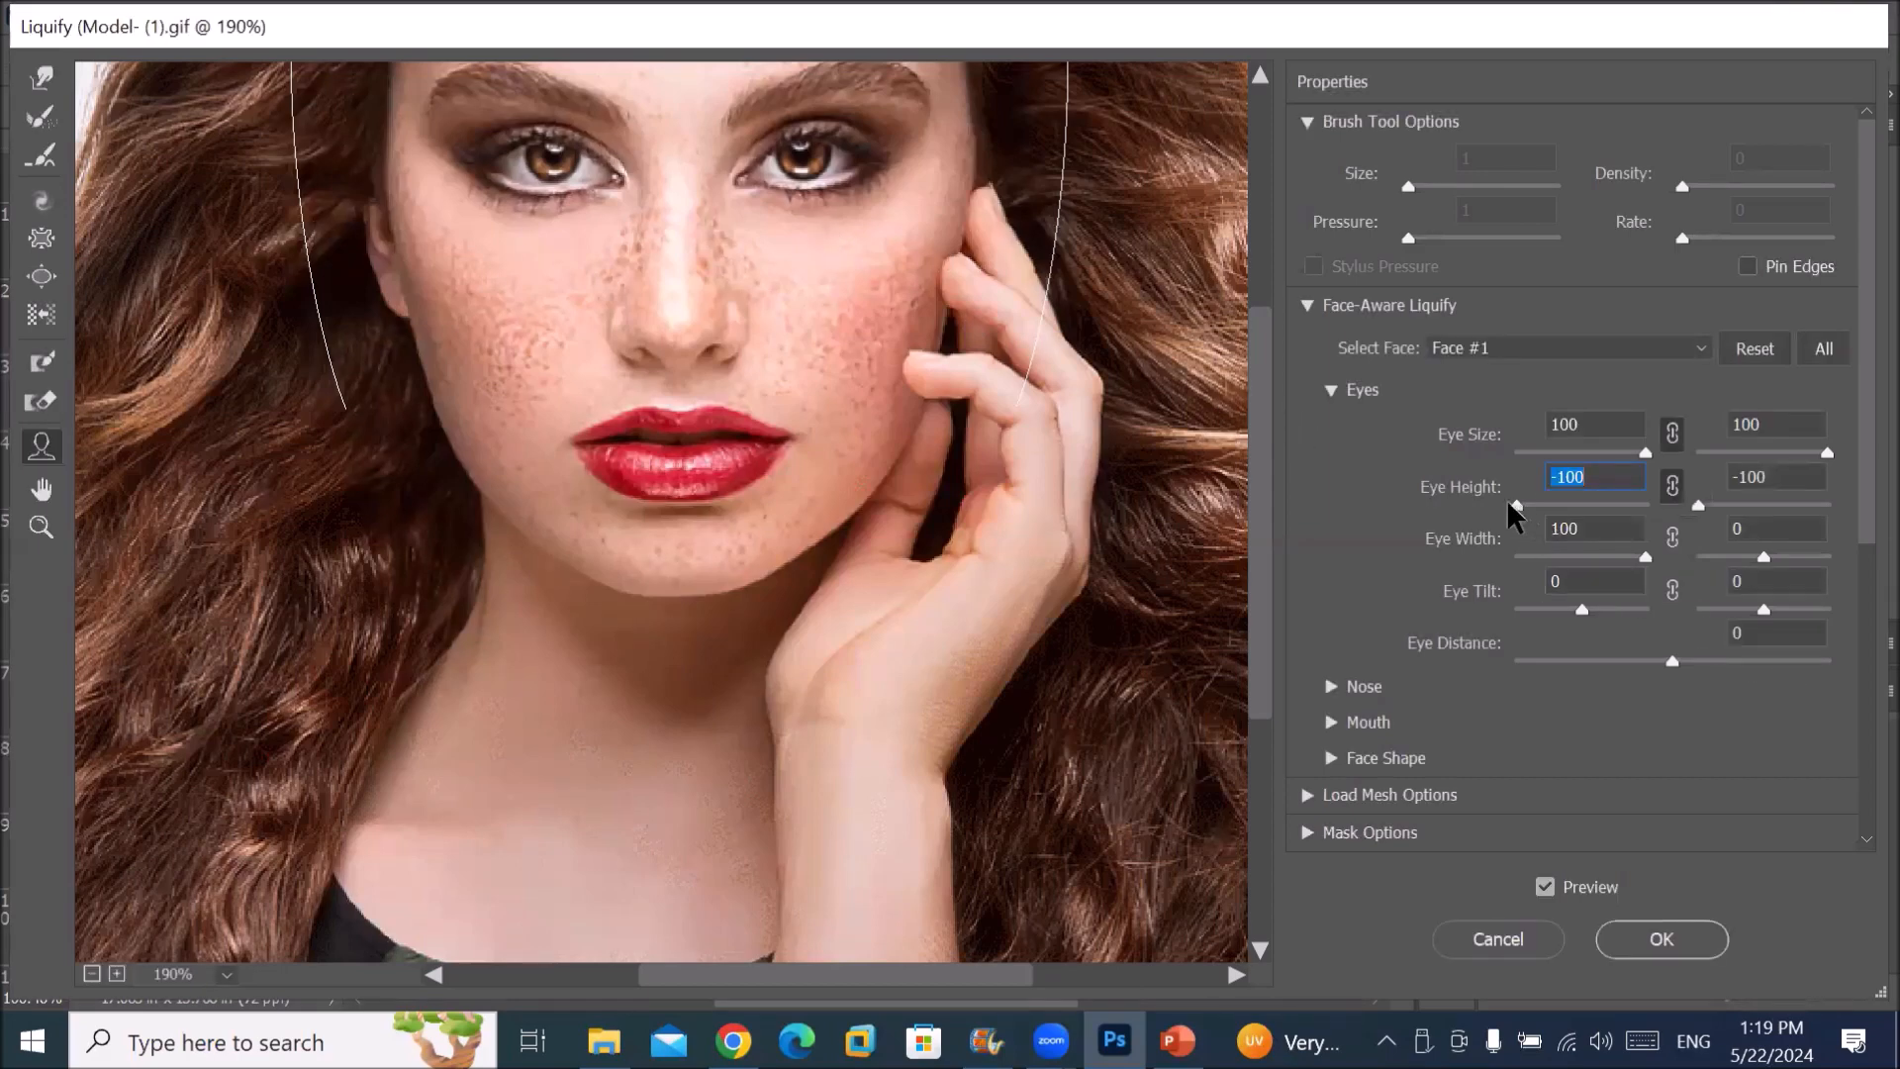
pyautogui.moveTo(1516, 502); pyautogui.dragTo(1649, 506)
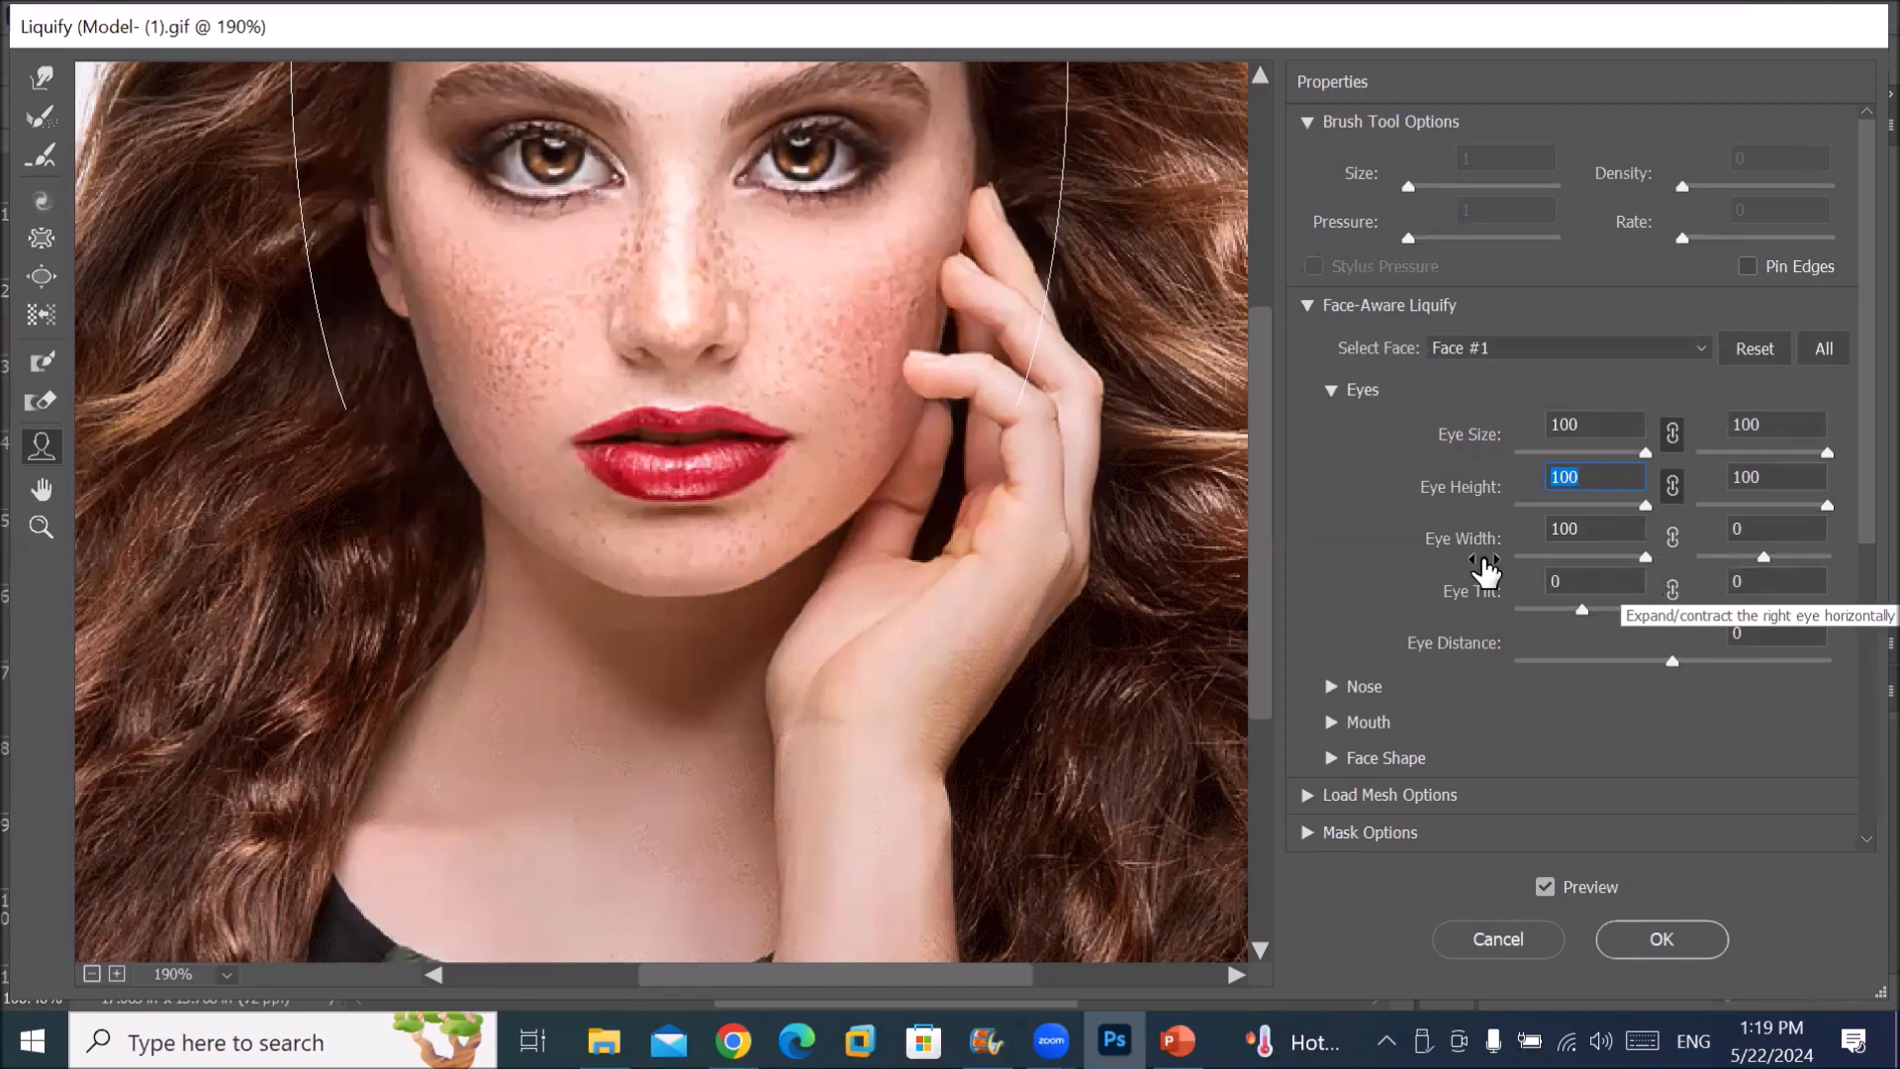
pyautogui.press('Tab')
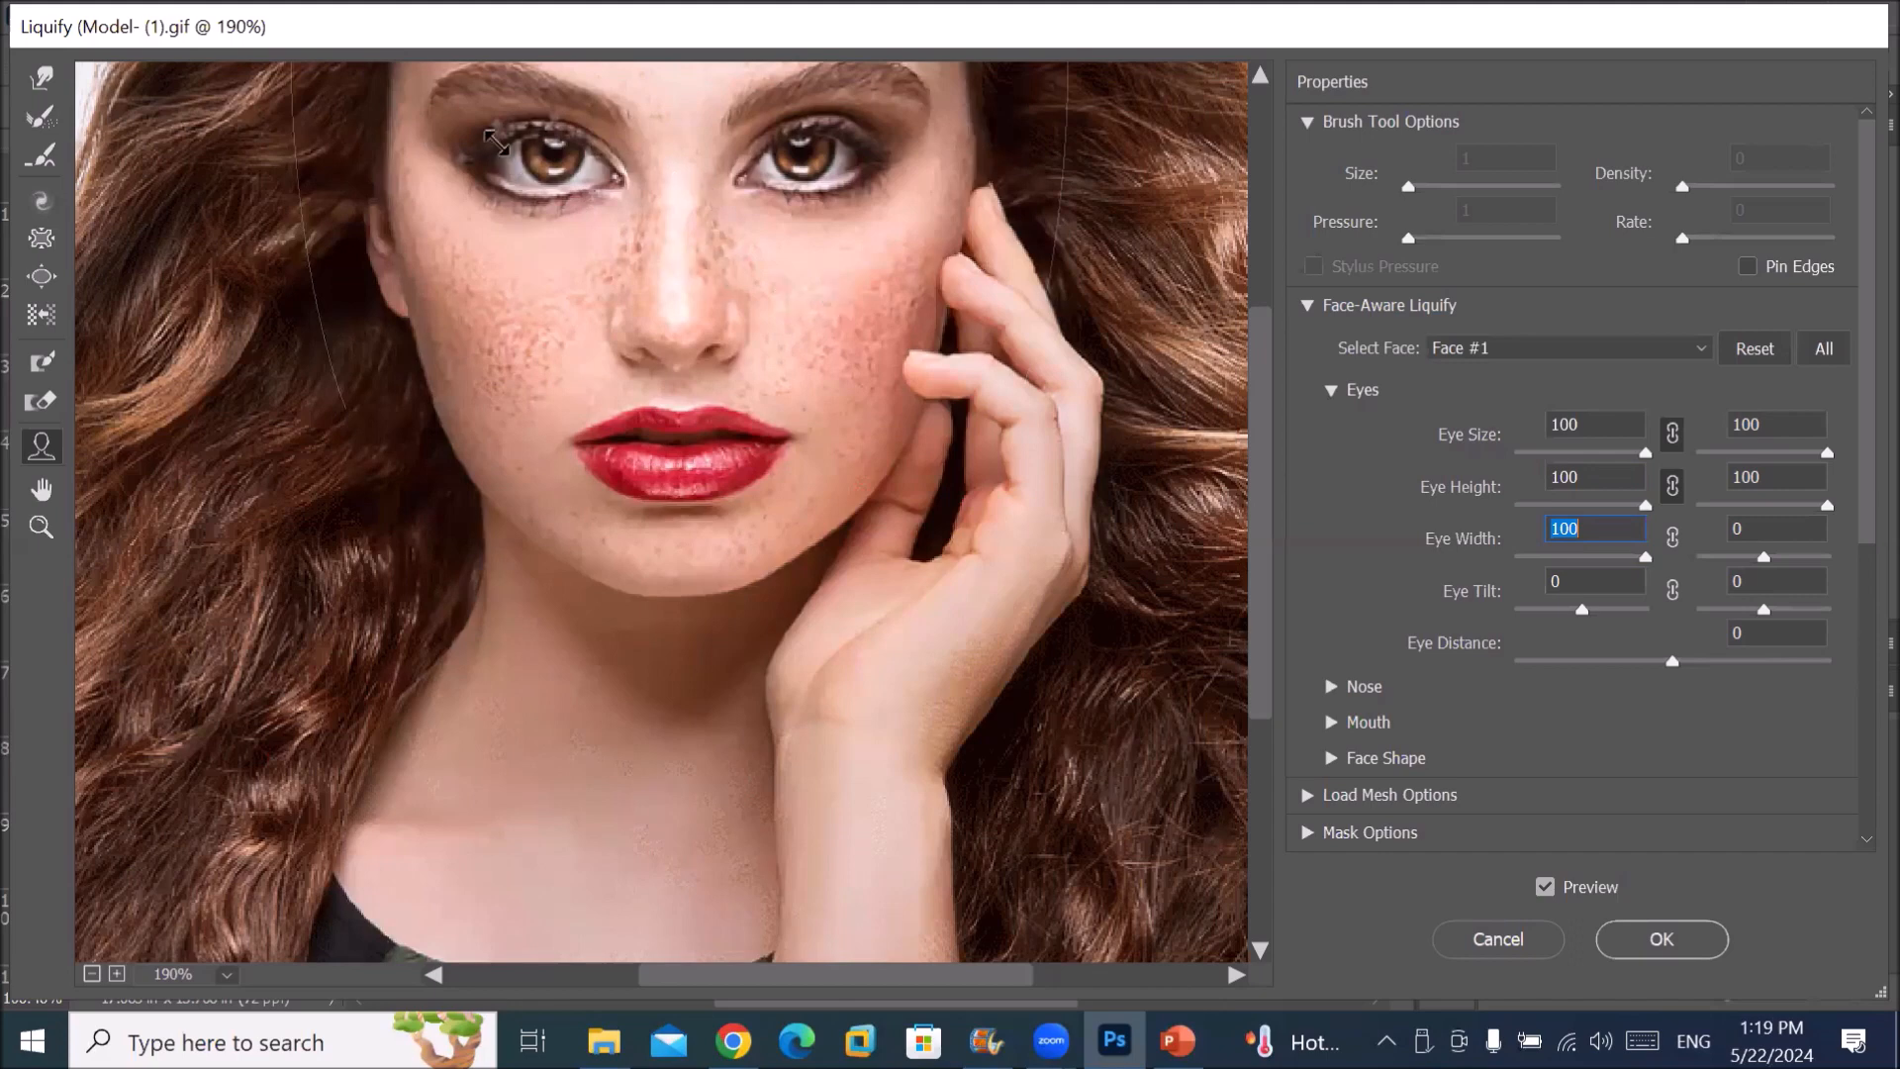
# Step: Link the Eye Tilt of both eyes and vary it between its extremes, finishing at -15
pyautogui.click(425, 156)
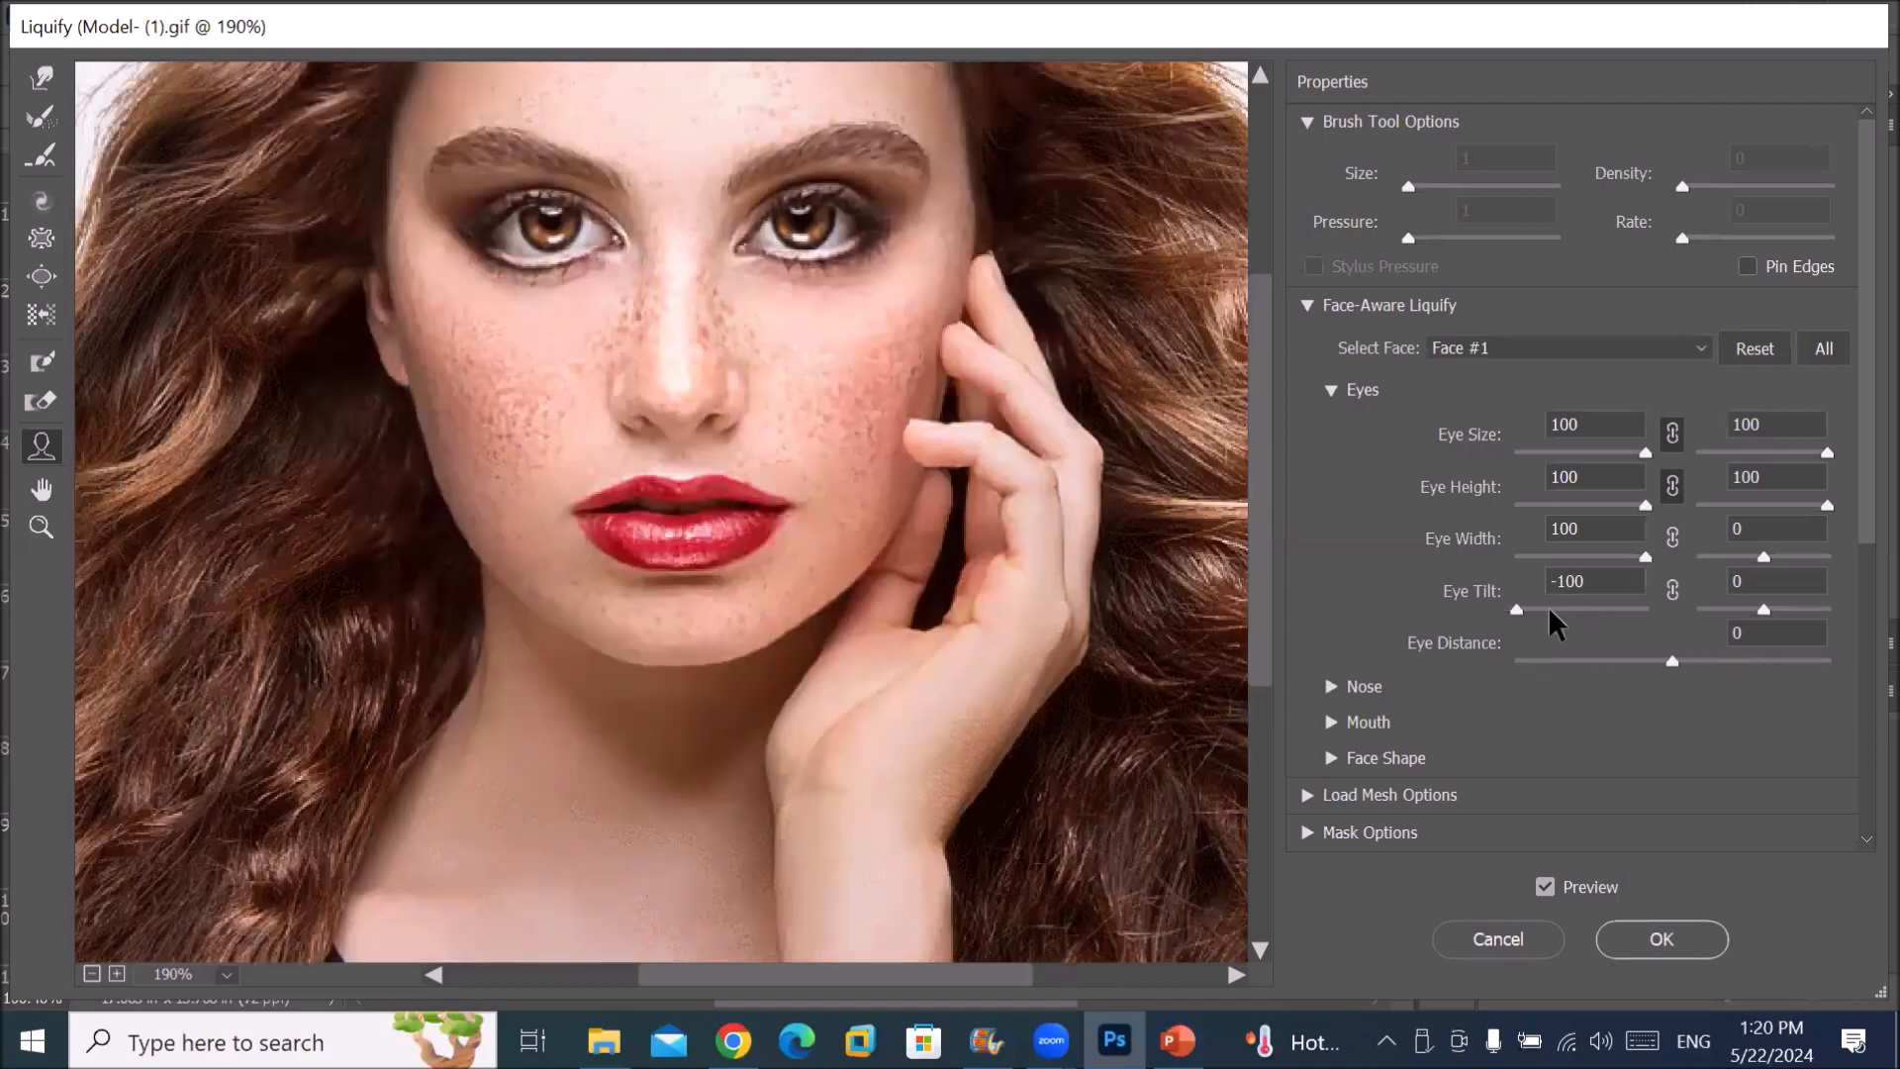
pyautogui.click(1672, 589)
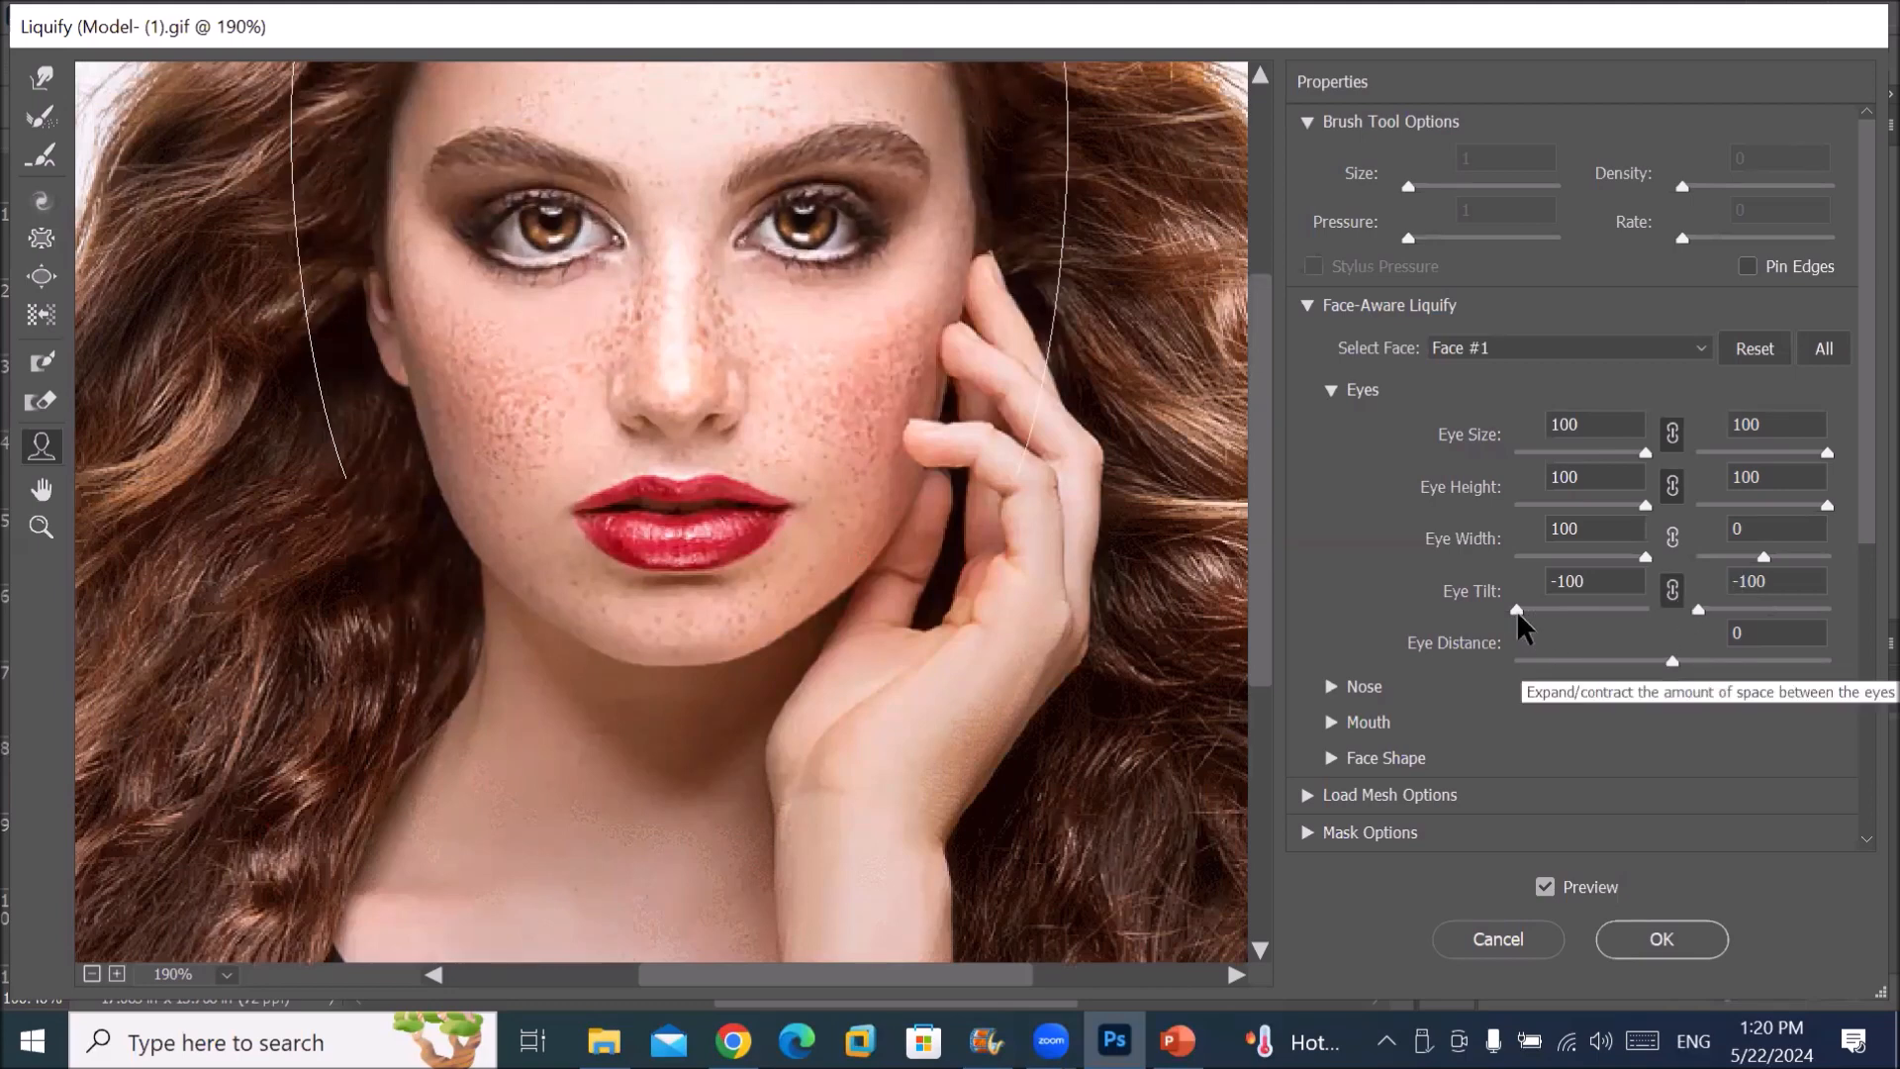
pyautogui.moveTo(1516, 610); pyautogui.dragTo(1549, 618)
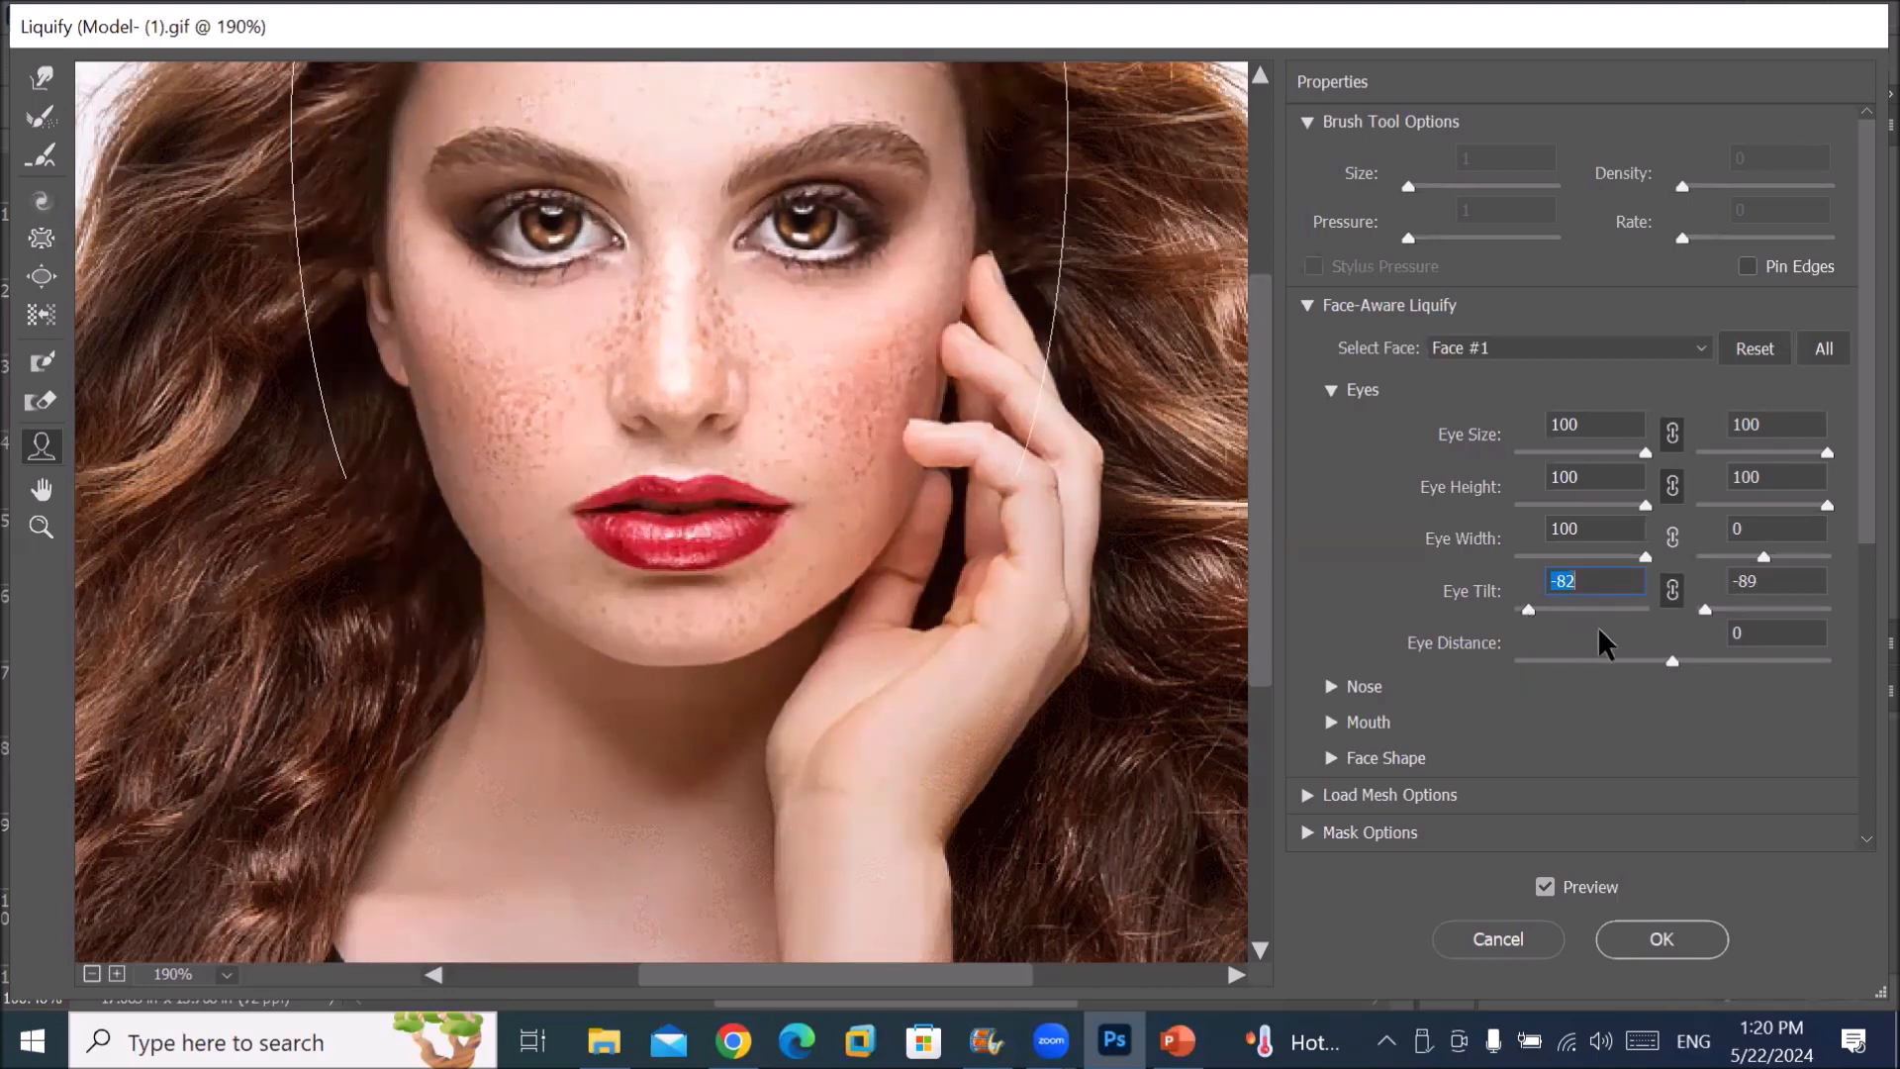
pyautogui.moveTo(1530, 609); pyautogui.dragTo(1505, 614)
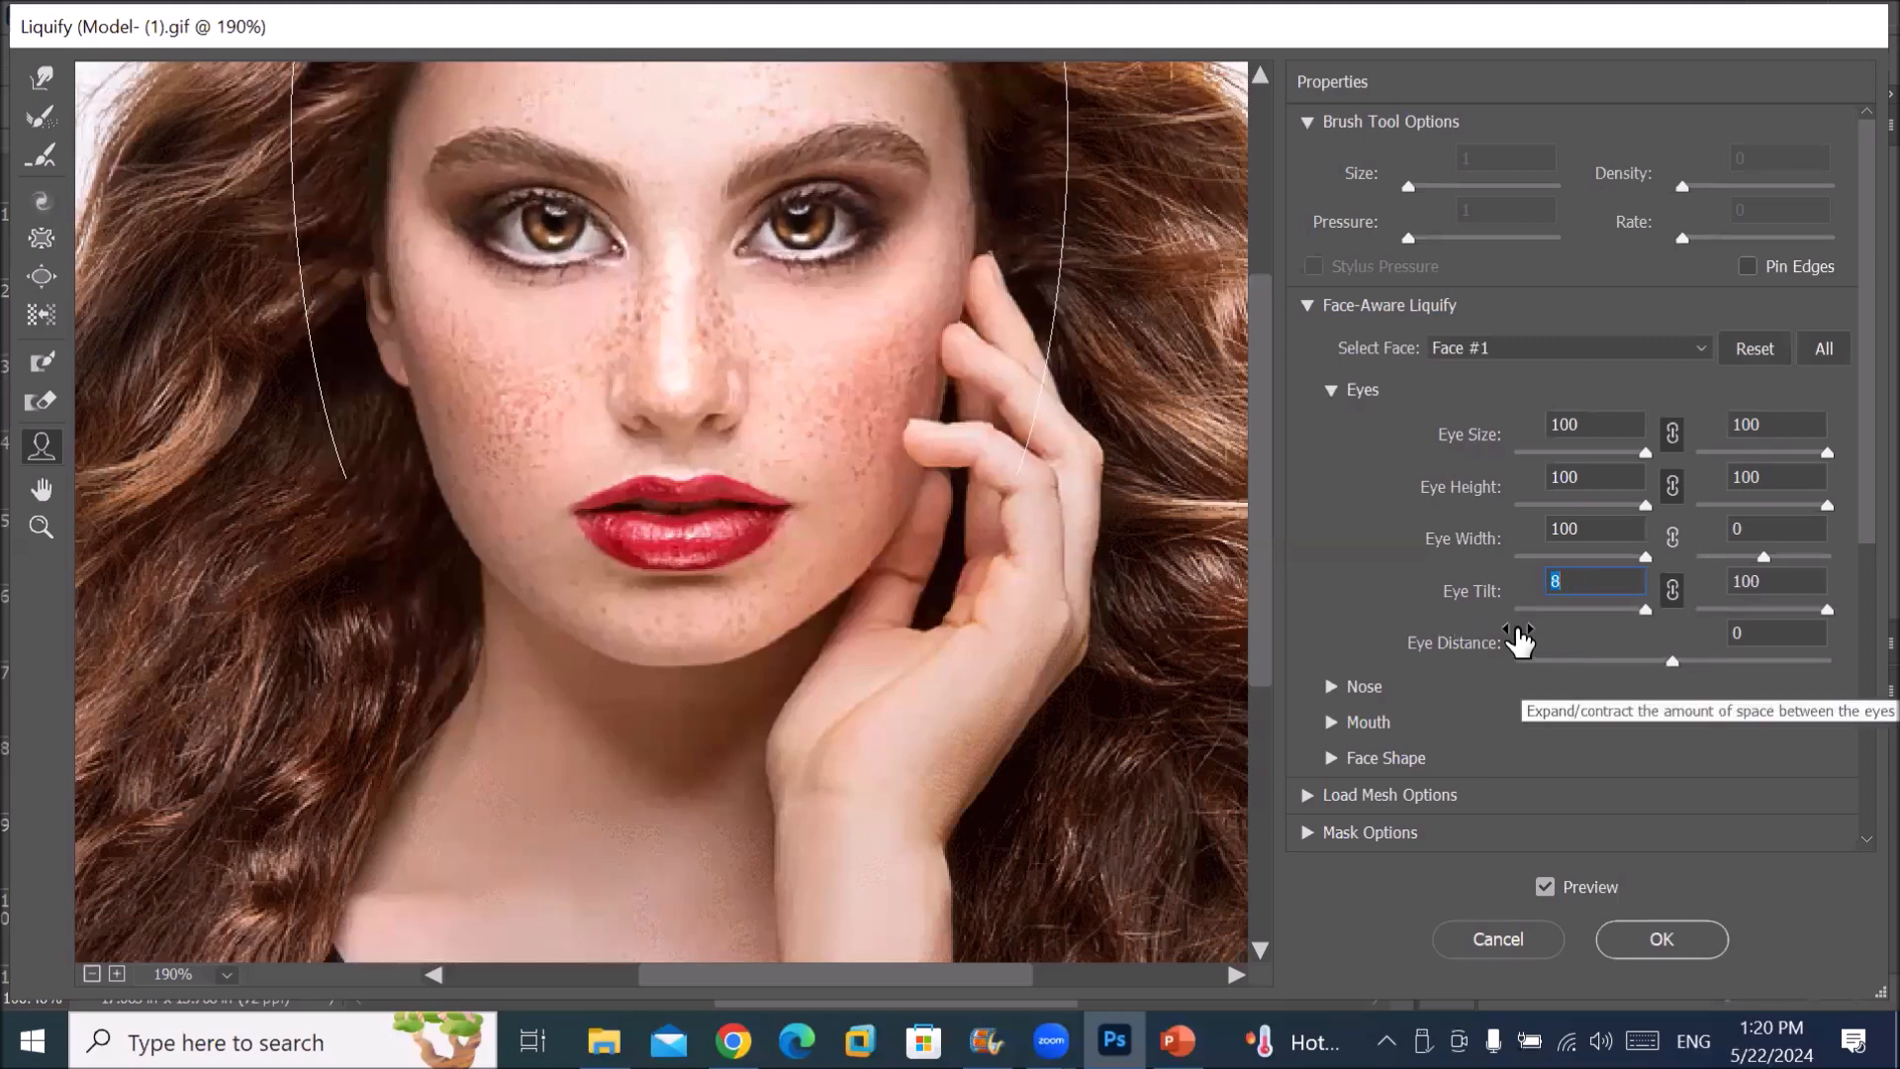
pyautogui.moveTo(1509, 616); pyautogui.dragTo(1566, 630)
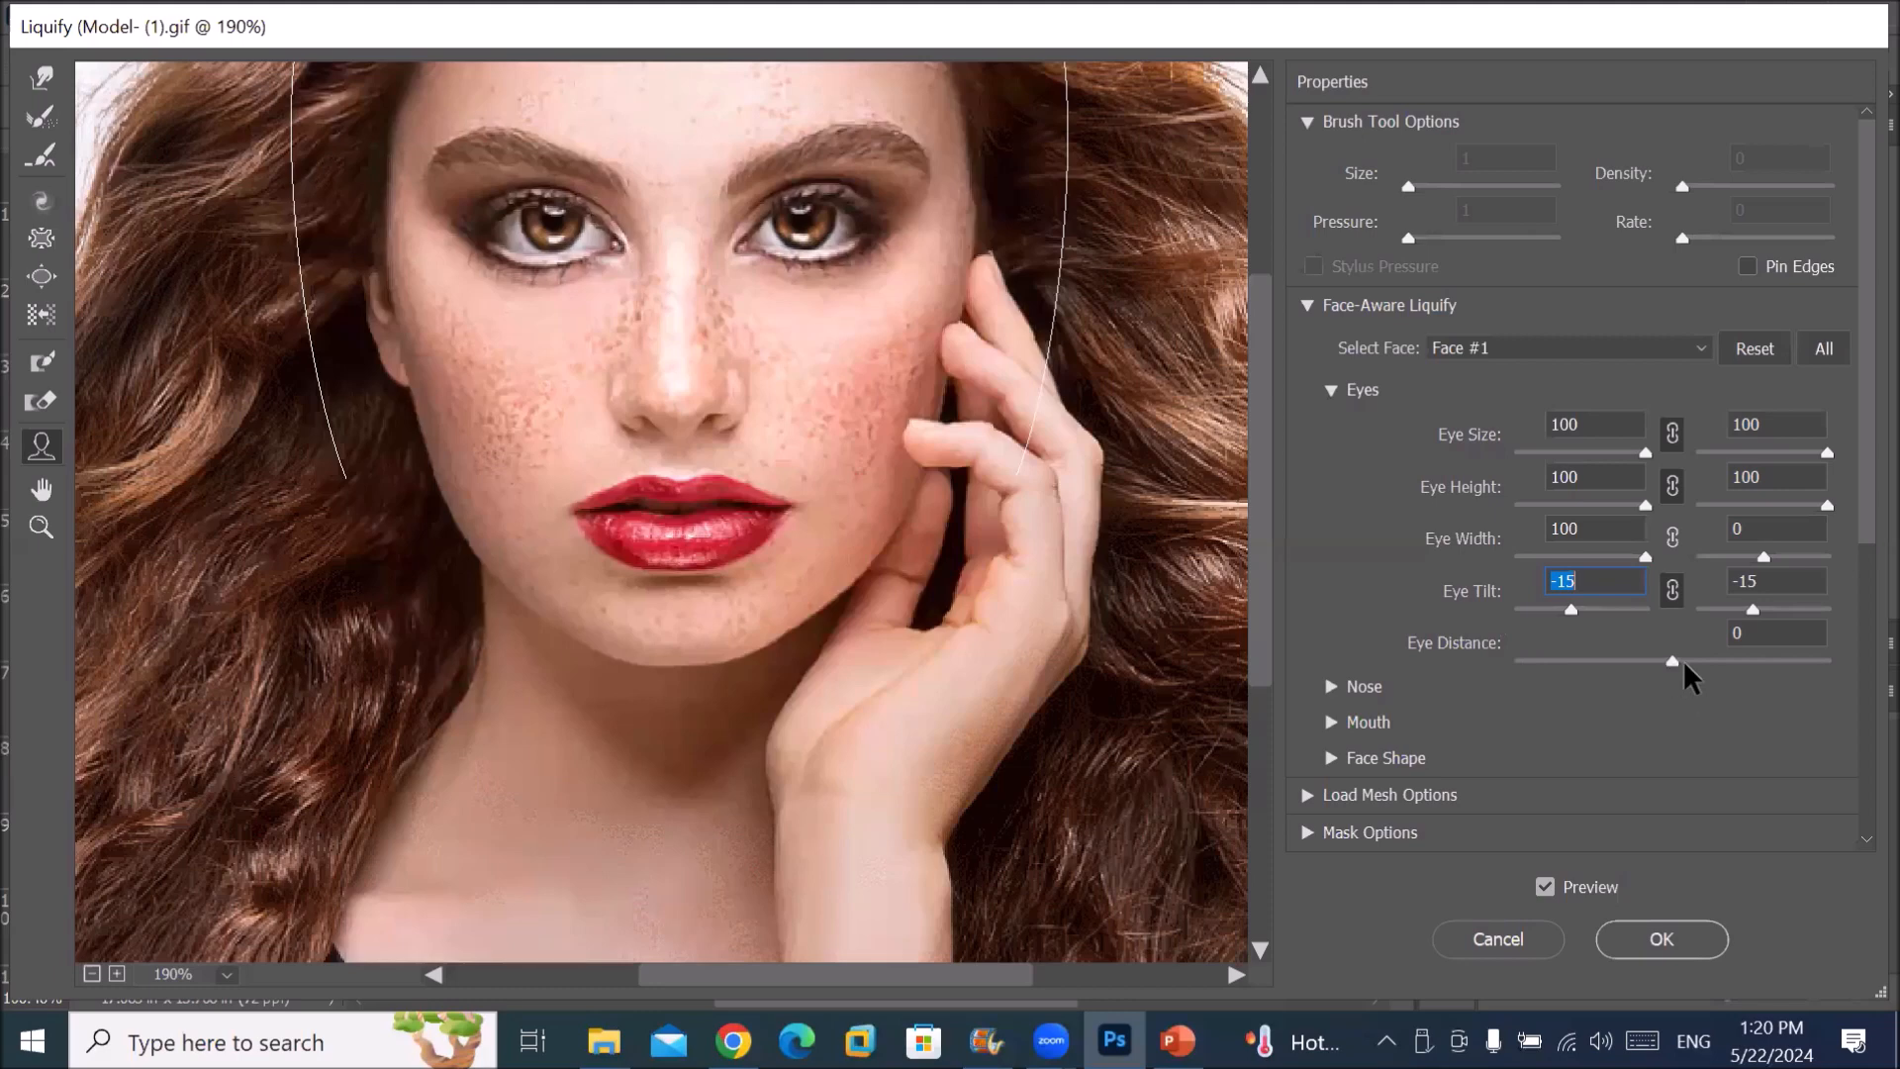
# Step: Try an Eye Distance of -100, and finish with the eyes spread apart at 76
pyautogui.moveTo(1810, 667)
pyautogui.mouseDown()
pyautogui.moveTo(1831, 667)
pyautogui.moveTo(1773, 673)
pyautogui.mouseUp()
pyautogui.moveTo(1657, 668); pyautogui.dragTo(1514, 660)
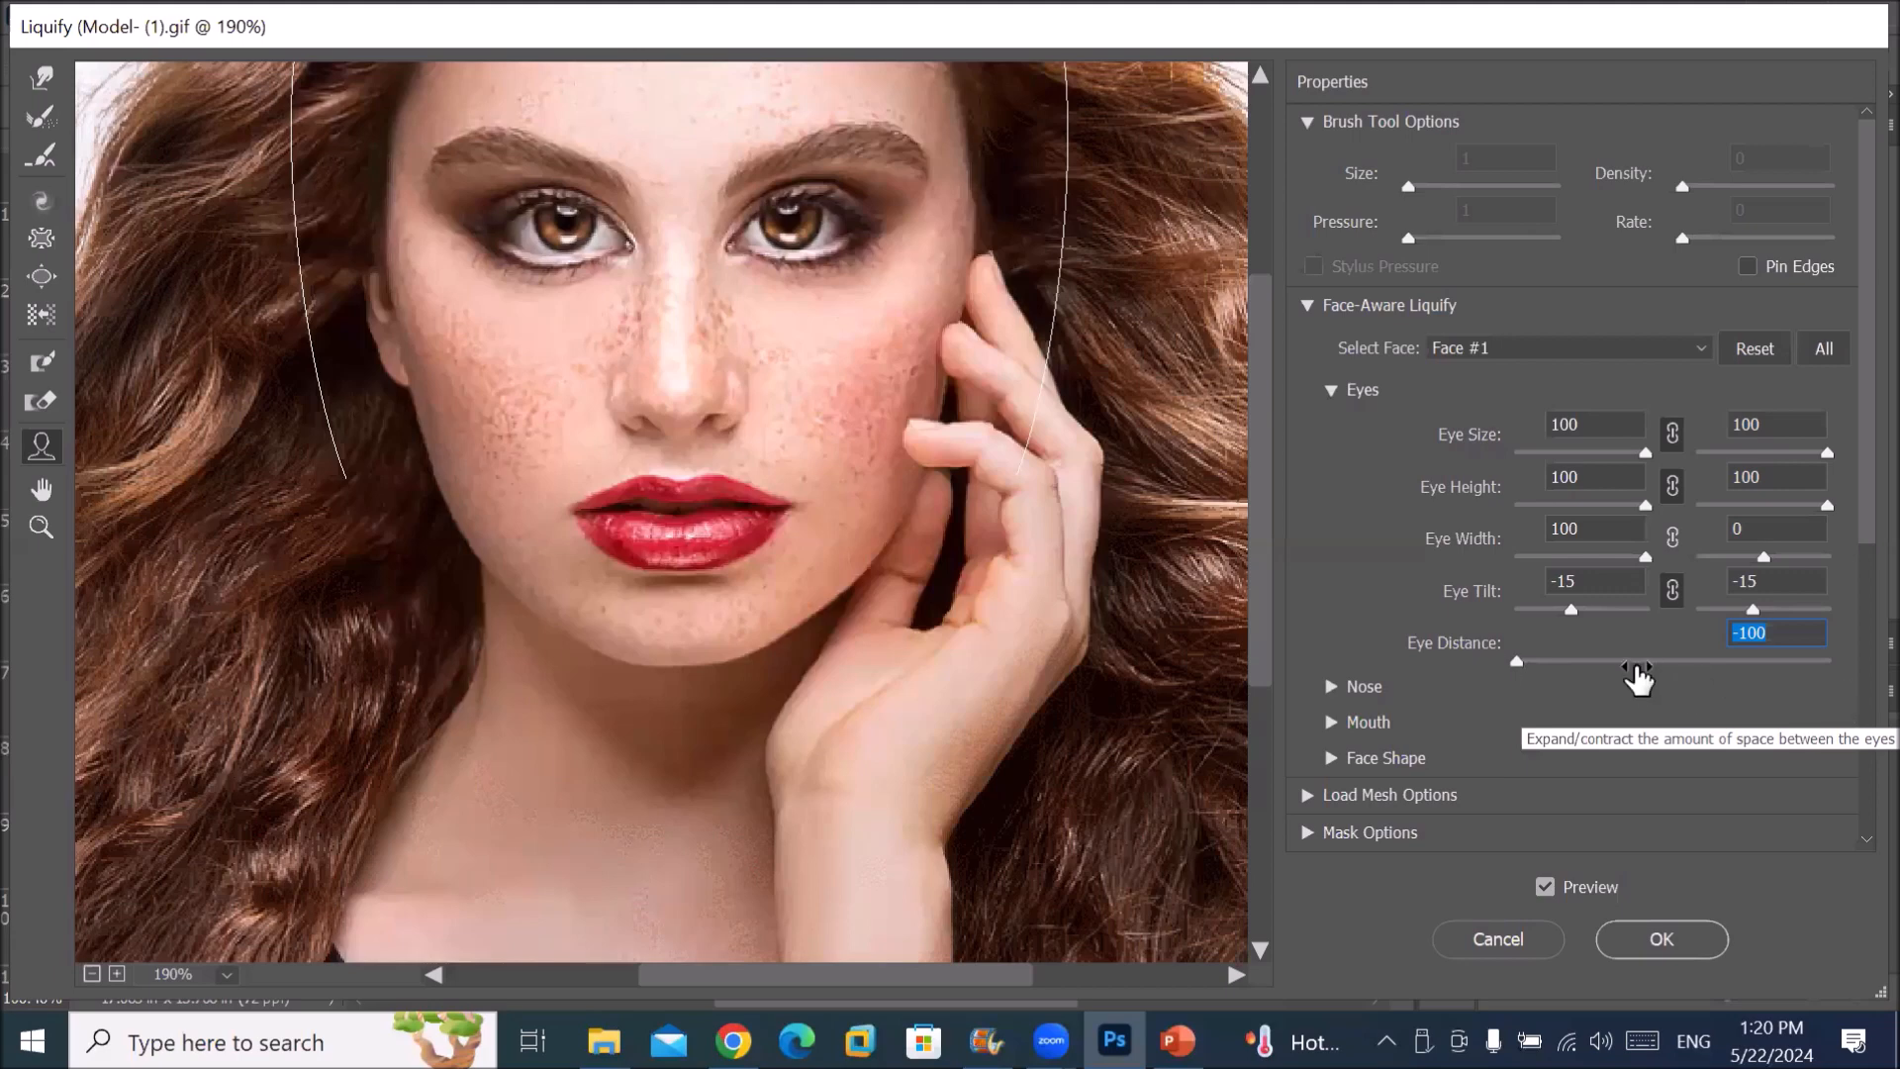
pyautogui.click(1796, 661)
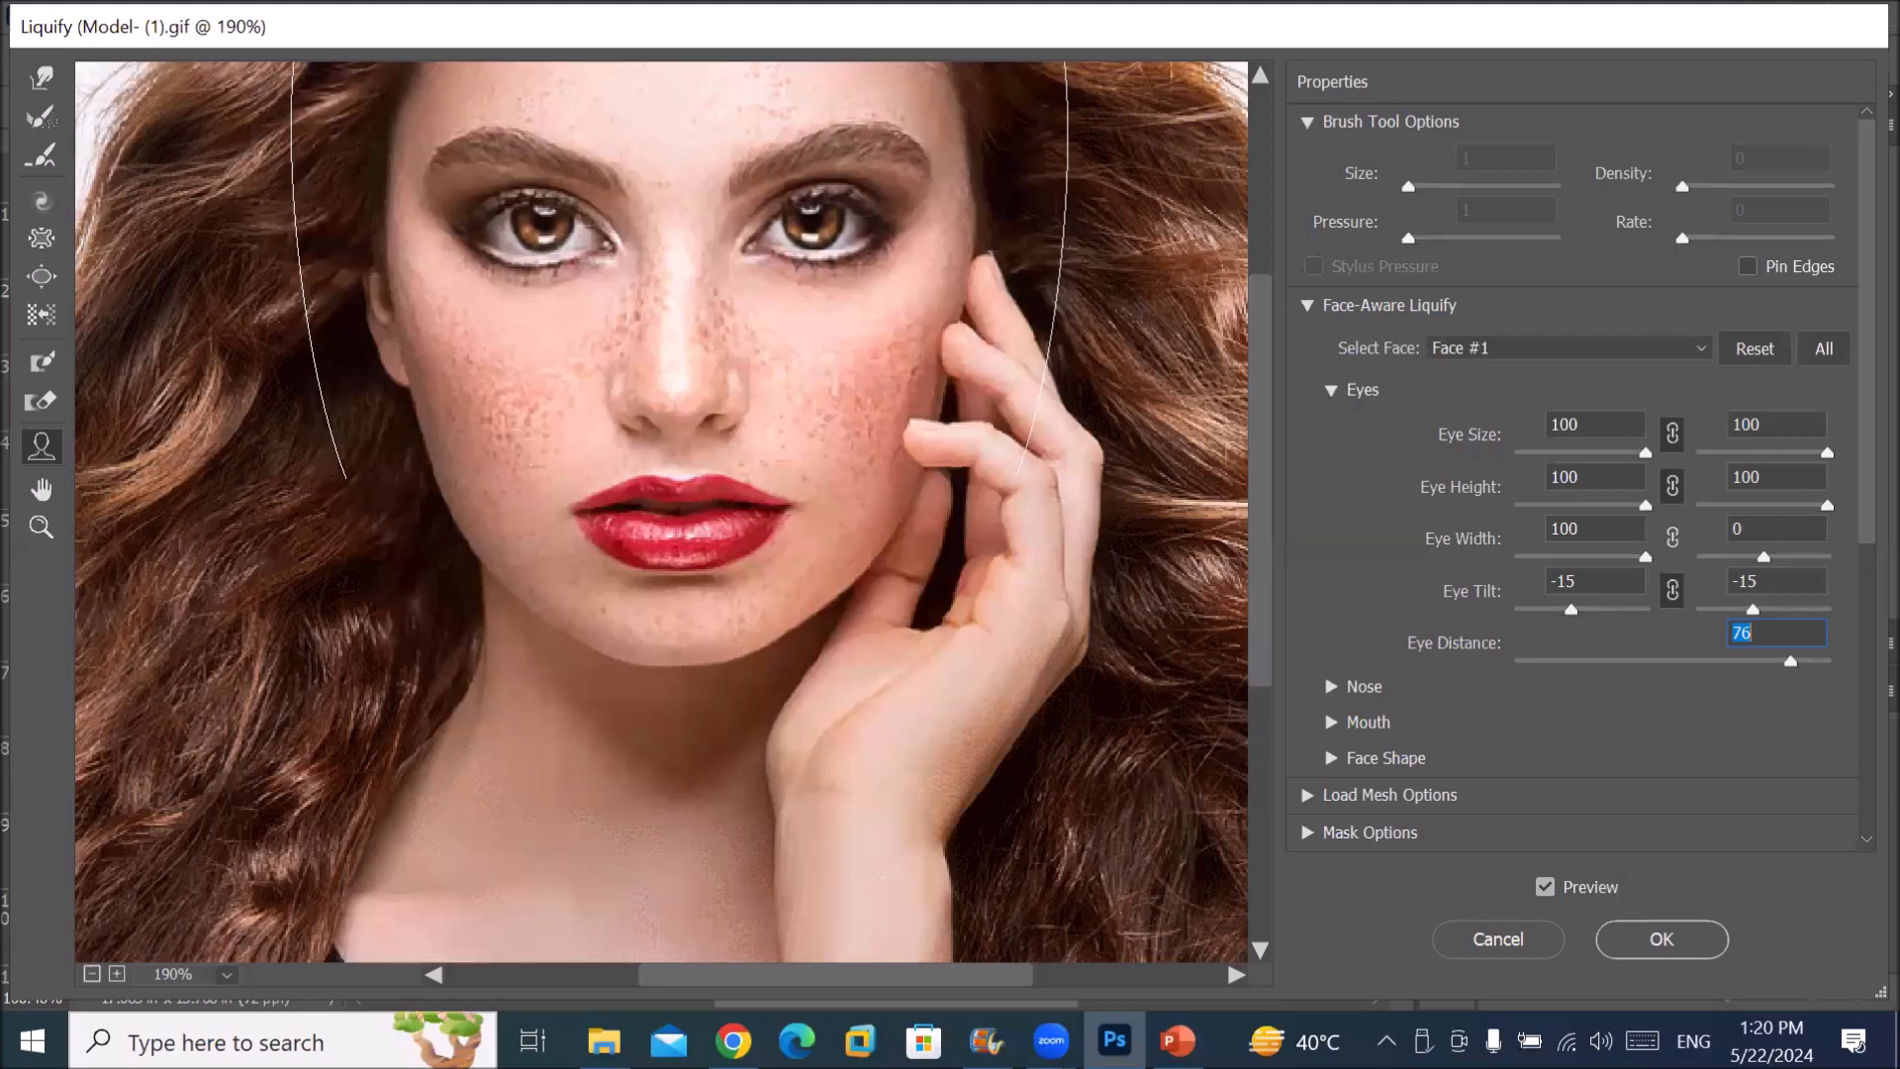
# Step: Nudge both eyes with short Forward Warp strokes and undo the last strokes
pyautogui.press('w')
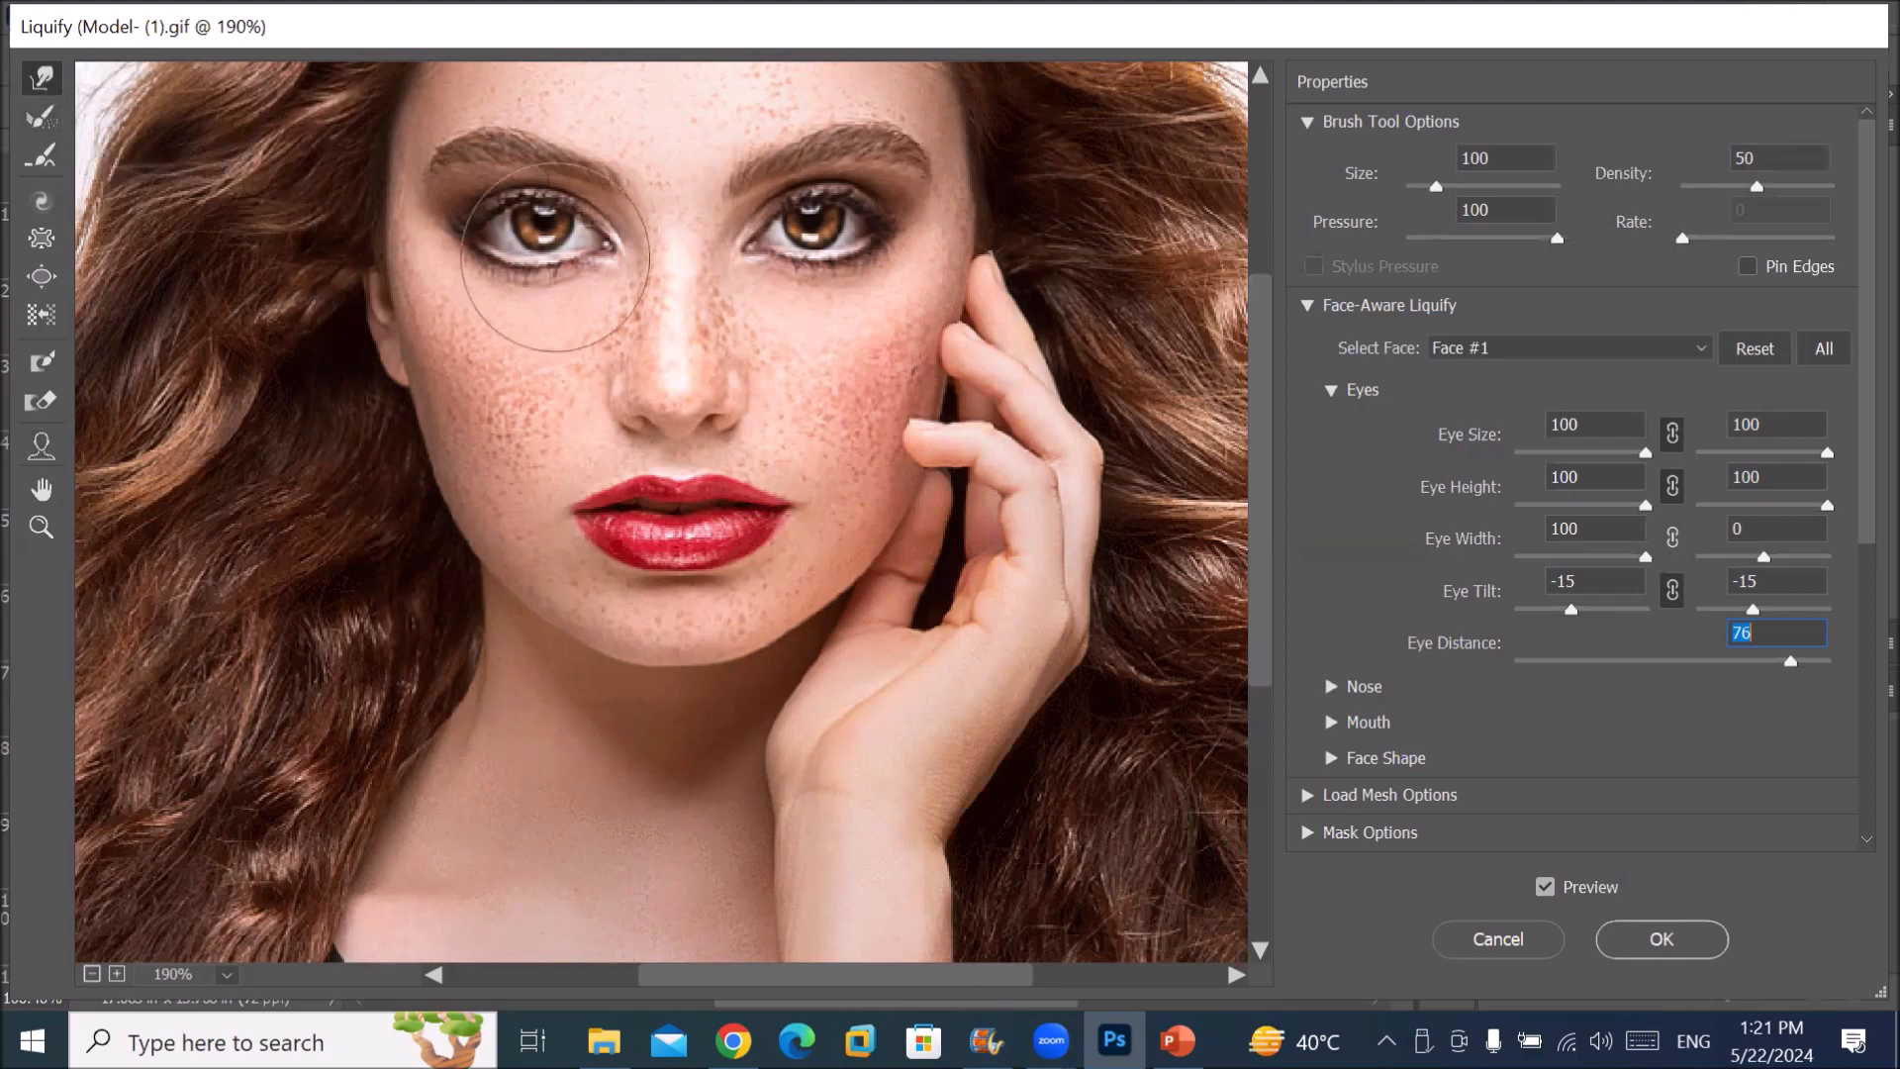
pyautogui.moveTo(536, 251); pyautogui.dragTo(535, 240)
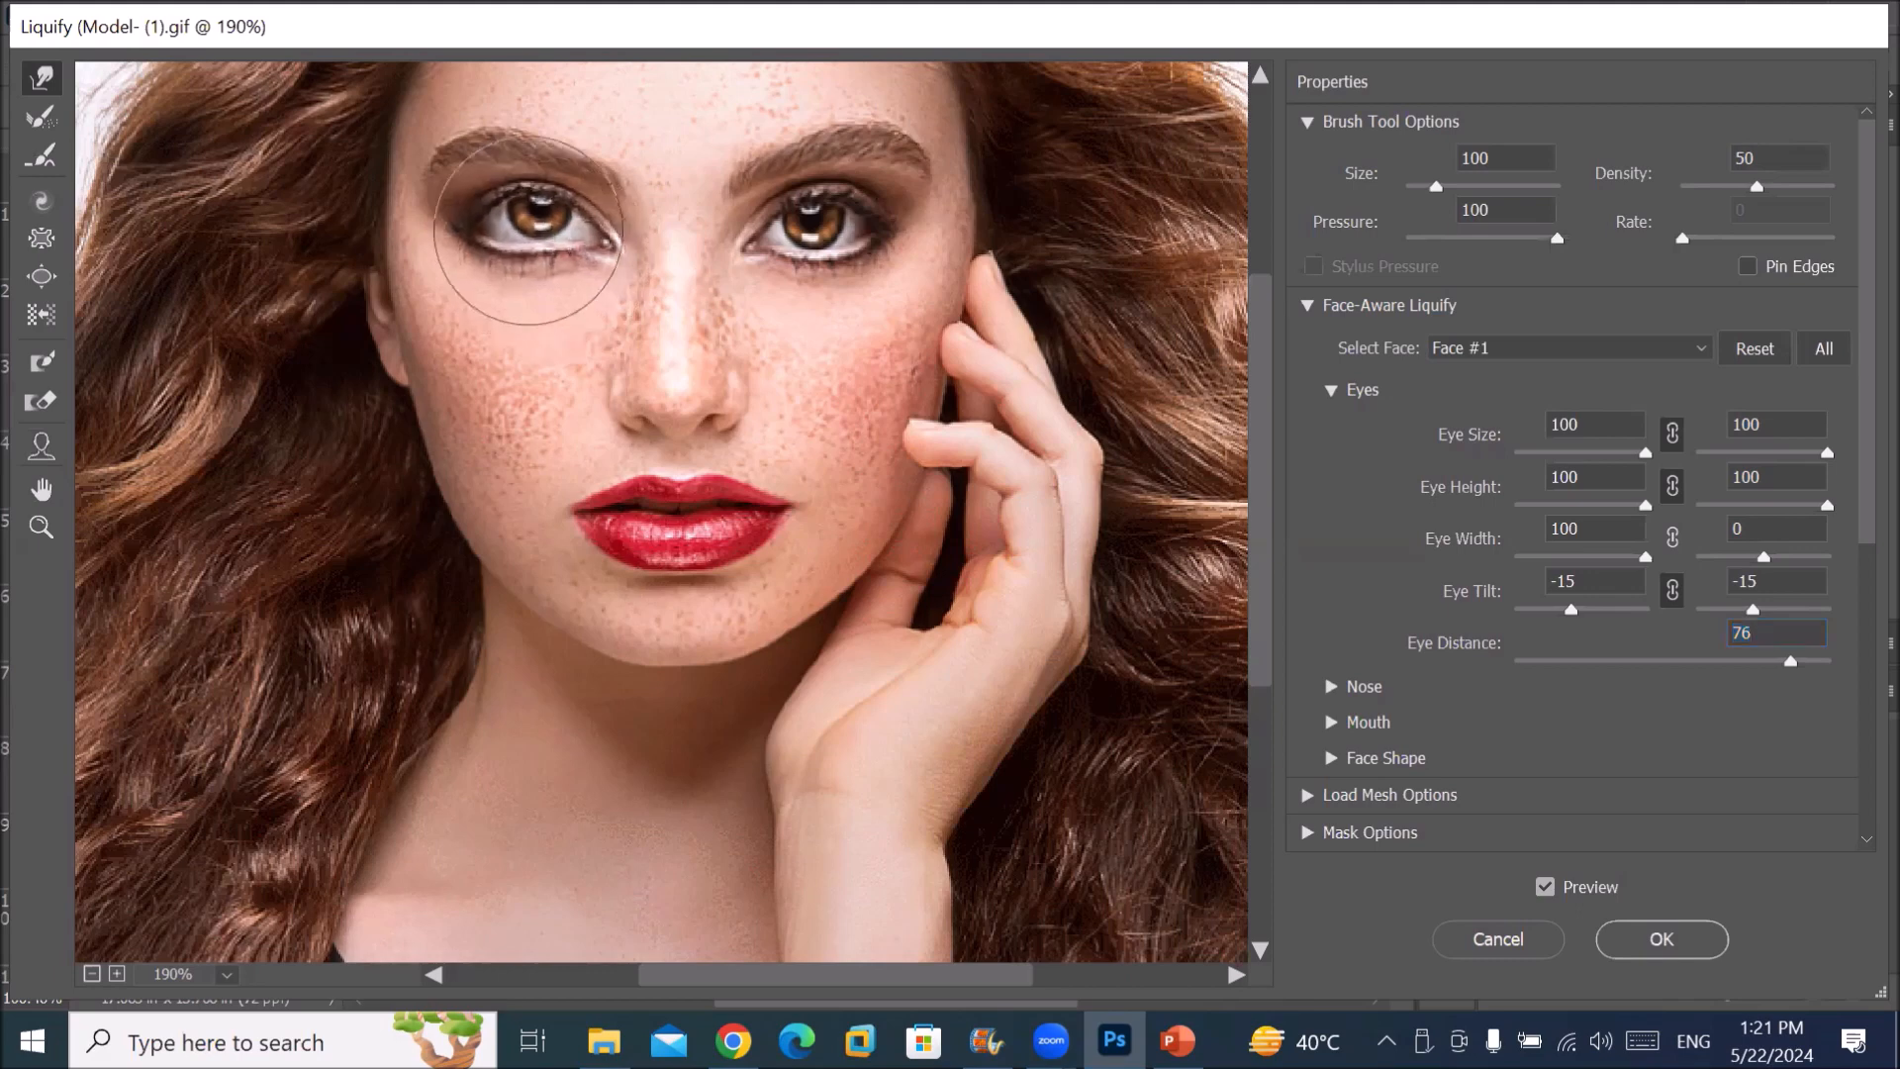
pyautogui.moveTo(808, 235); pyautogui.dragTo(828, 228)
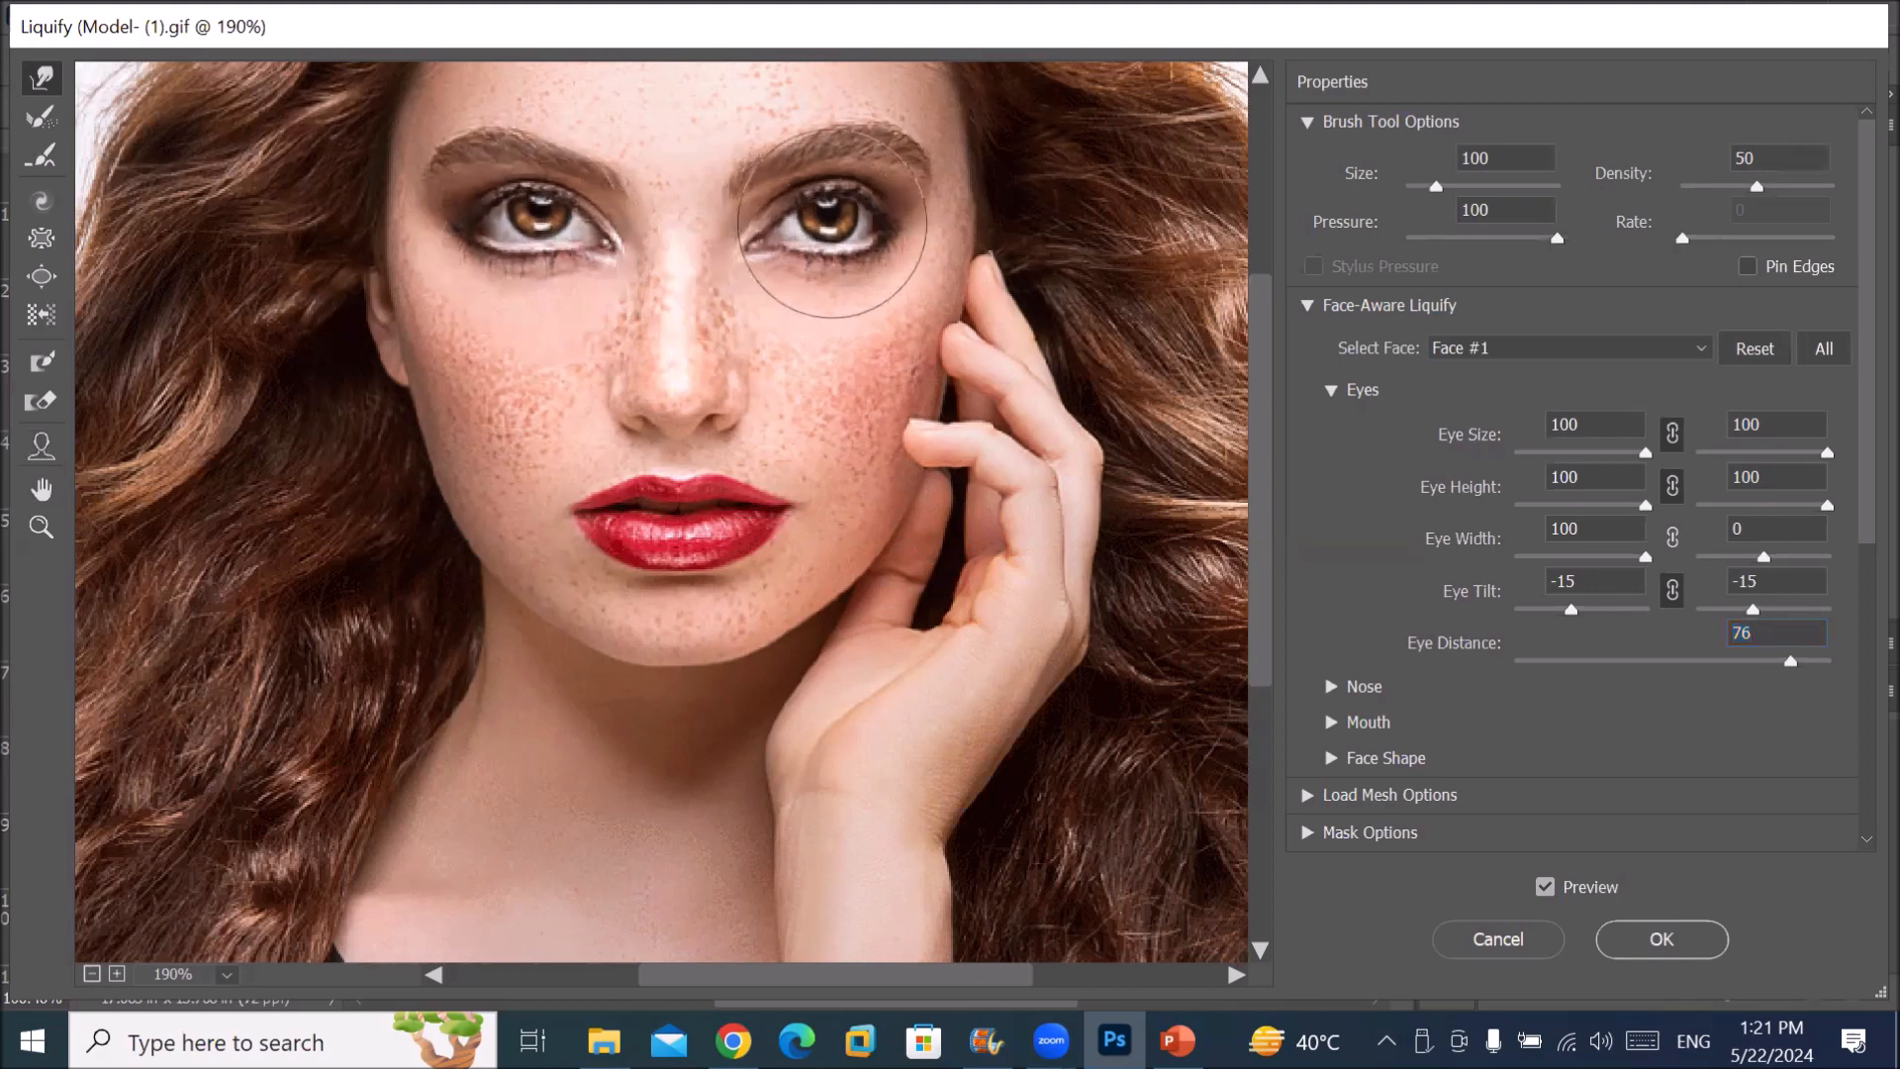
pyautogui.hotkey('ctrl', 'z')
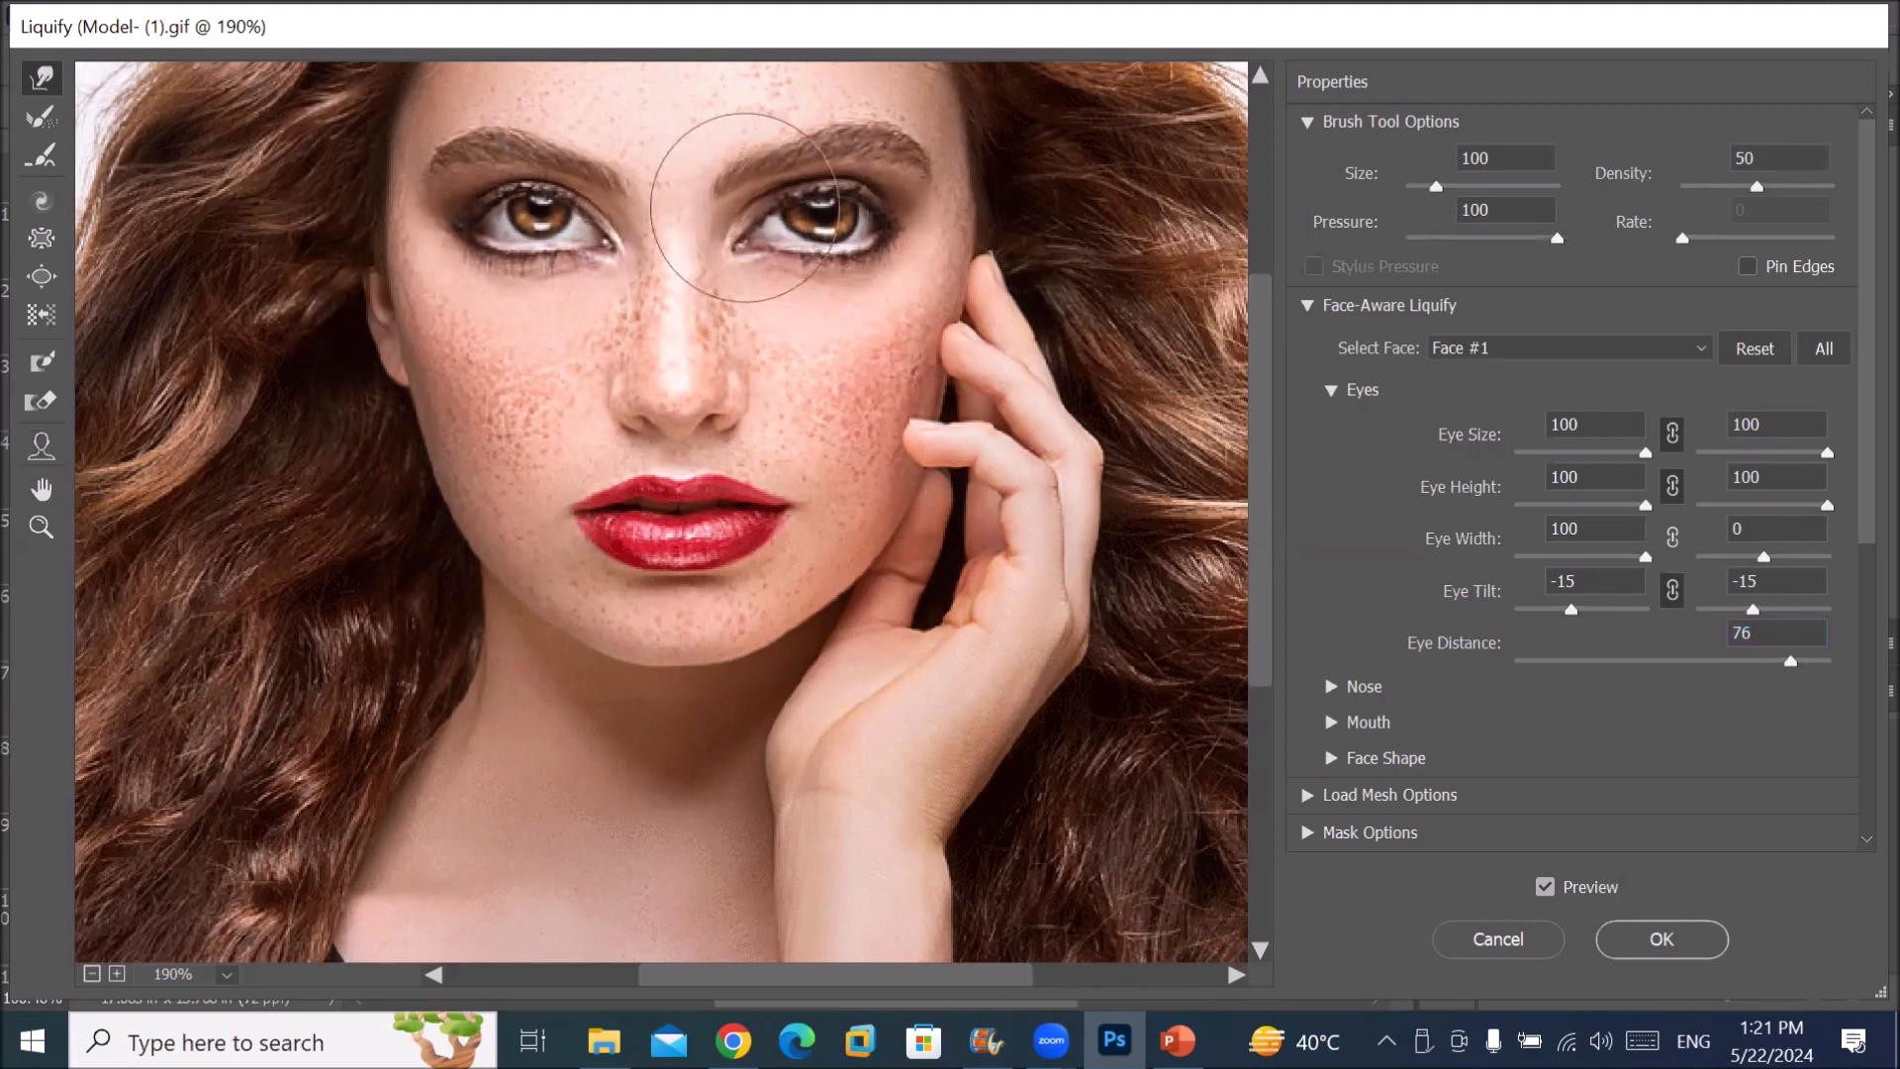
pyautogui.hotkey('ctrl', 'z')
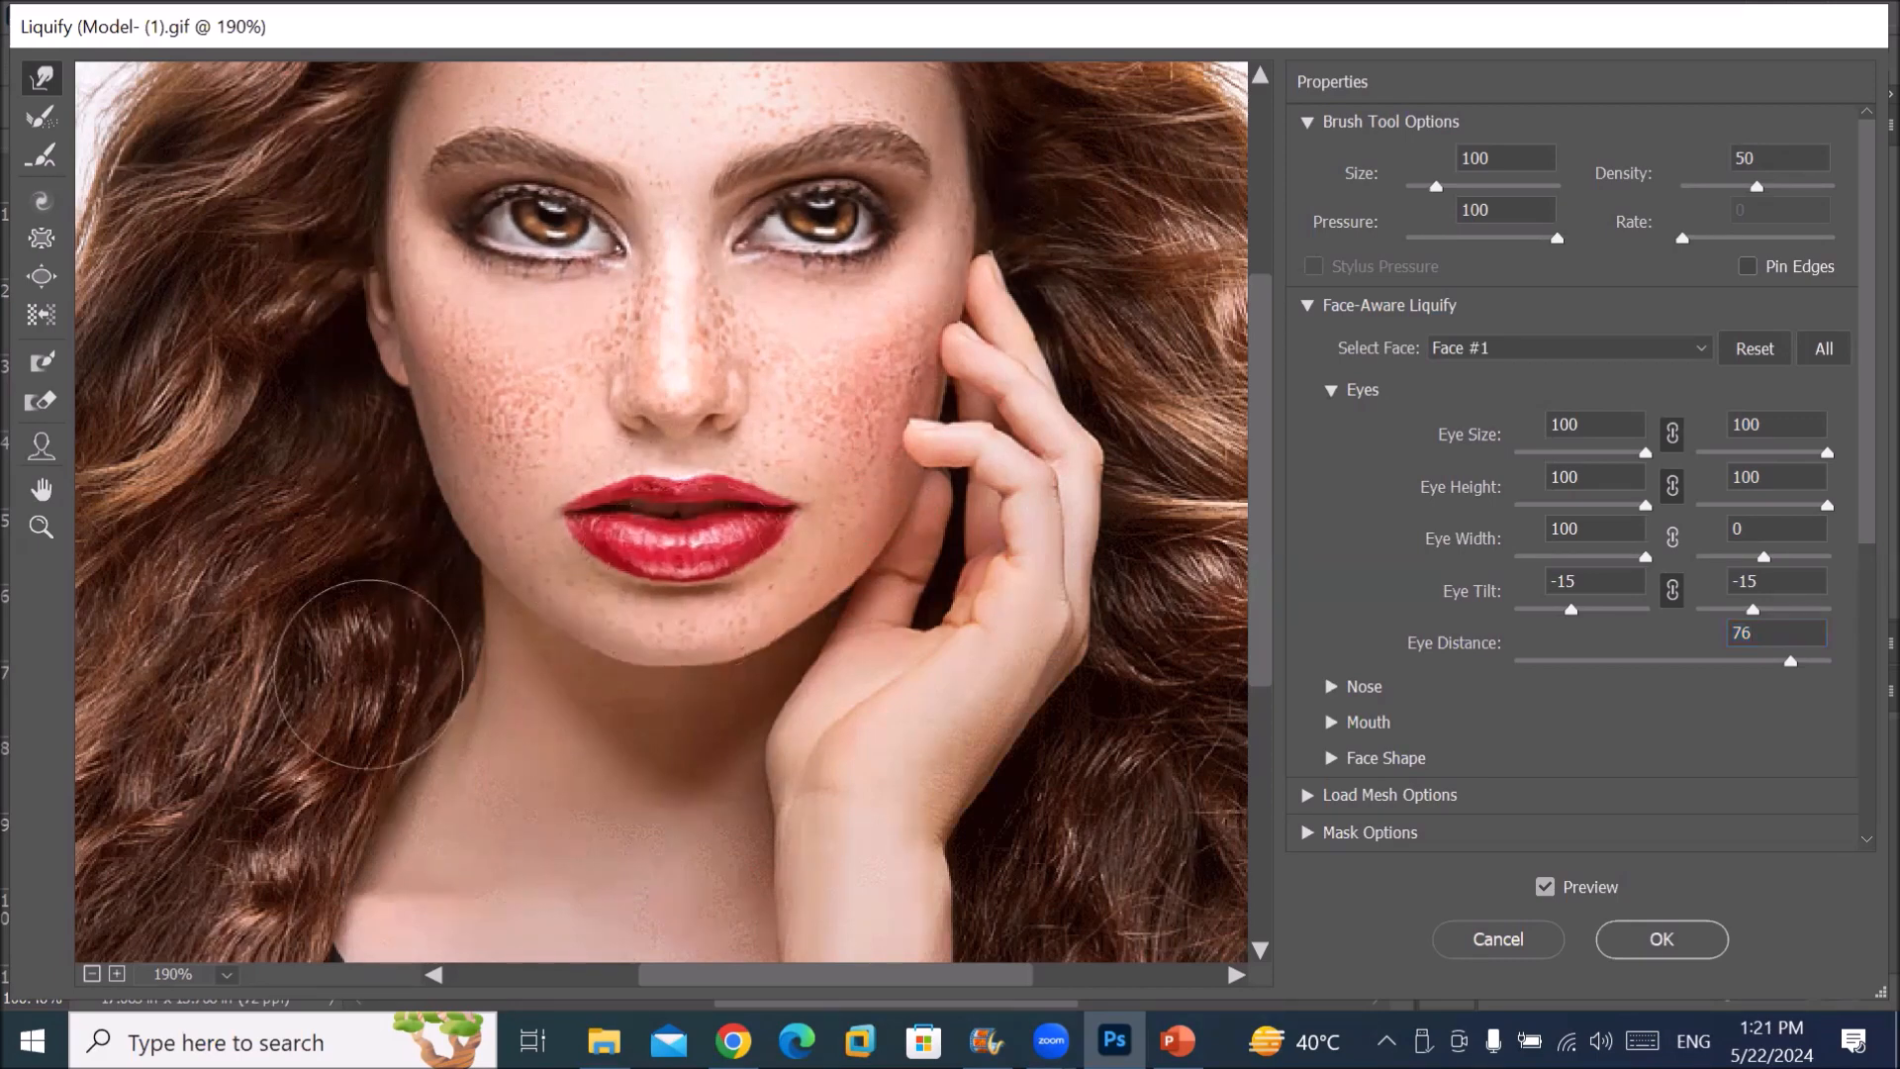
# Step: Warp both eyes upward with the Forward Warp tool, and brush the eyes and mouth back with the Reconstruct tool
pyautogui.scroll(-2, 315, 669)
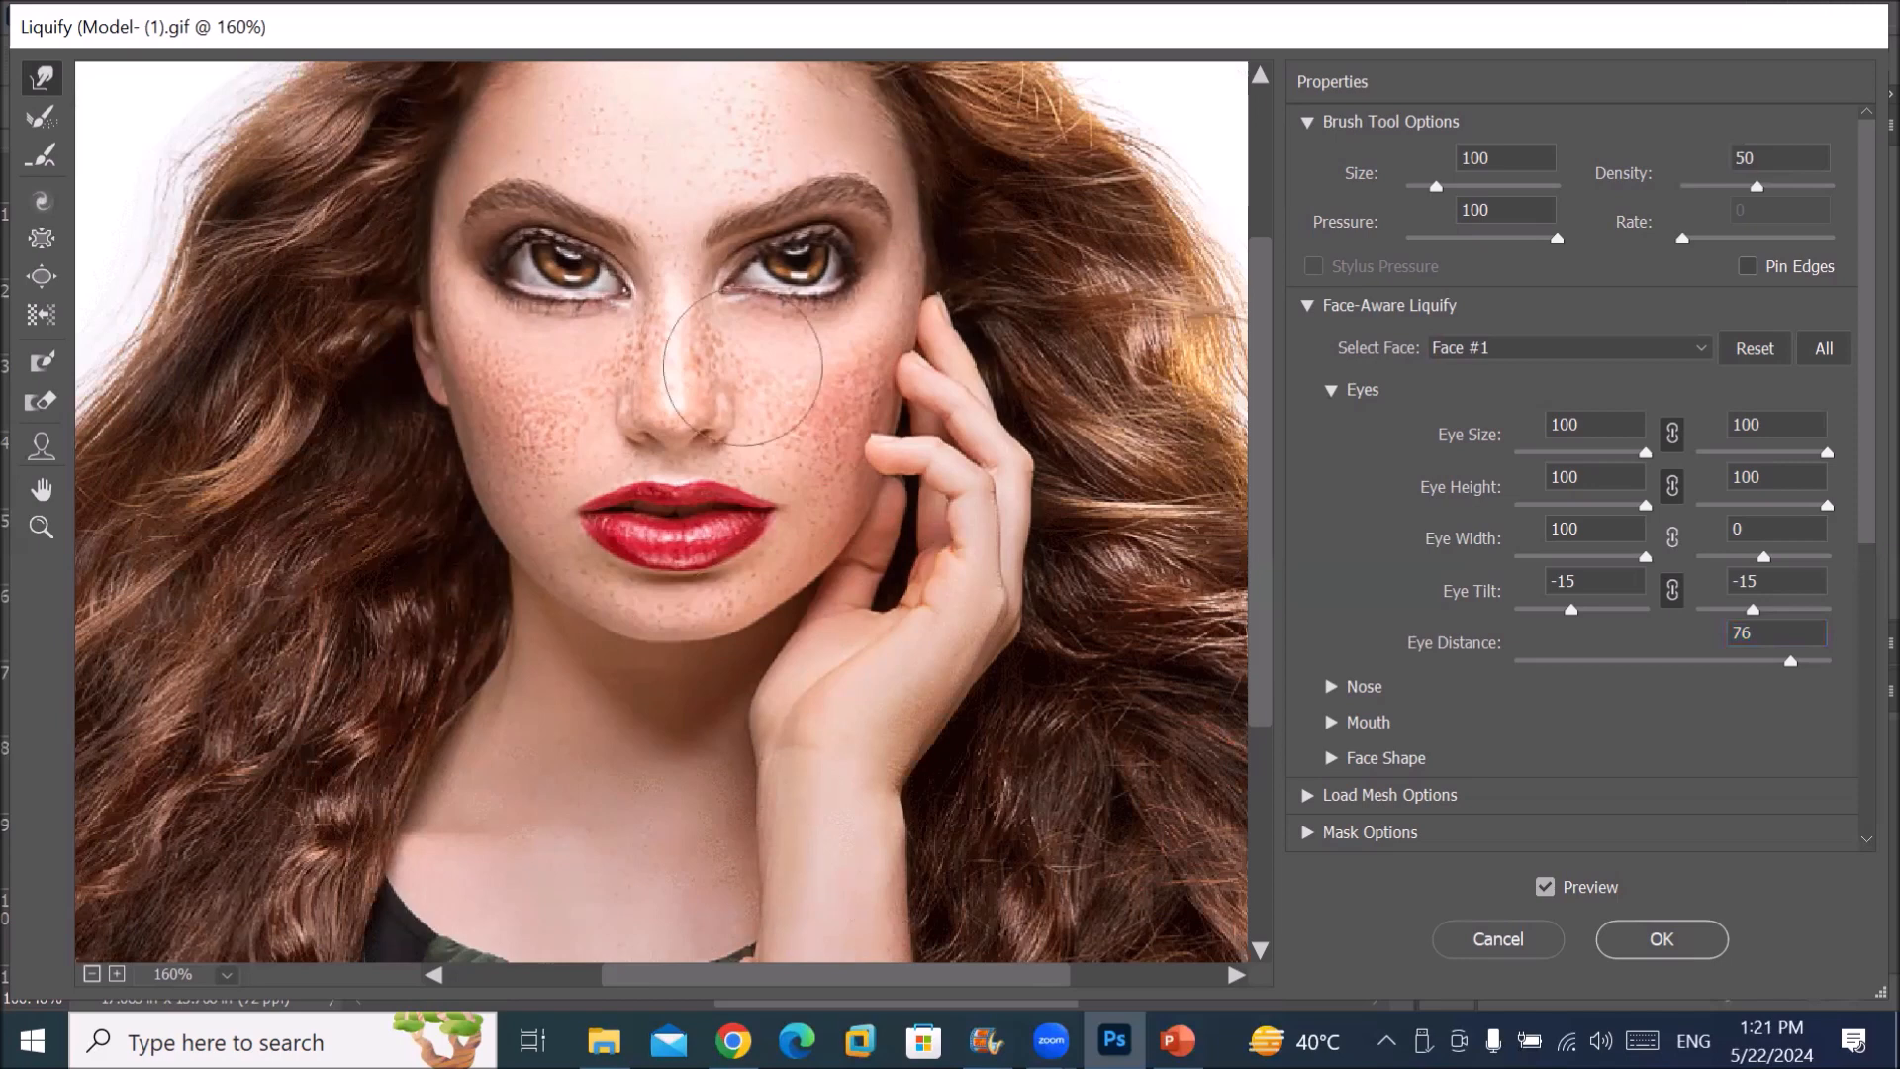
pyautogui.moveTo(742, 368)
pyautogui.mouseDown()
pyautogui.moveTo(633, 297)
pyautogui.moveTo(505, 297)
pyautogui.moveTo(551, 191)
pyautogui.moveTo(585, 206)
pyautogui.mouseUp()
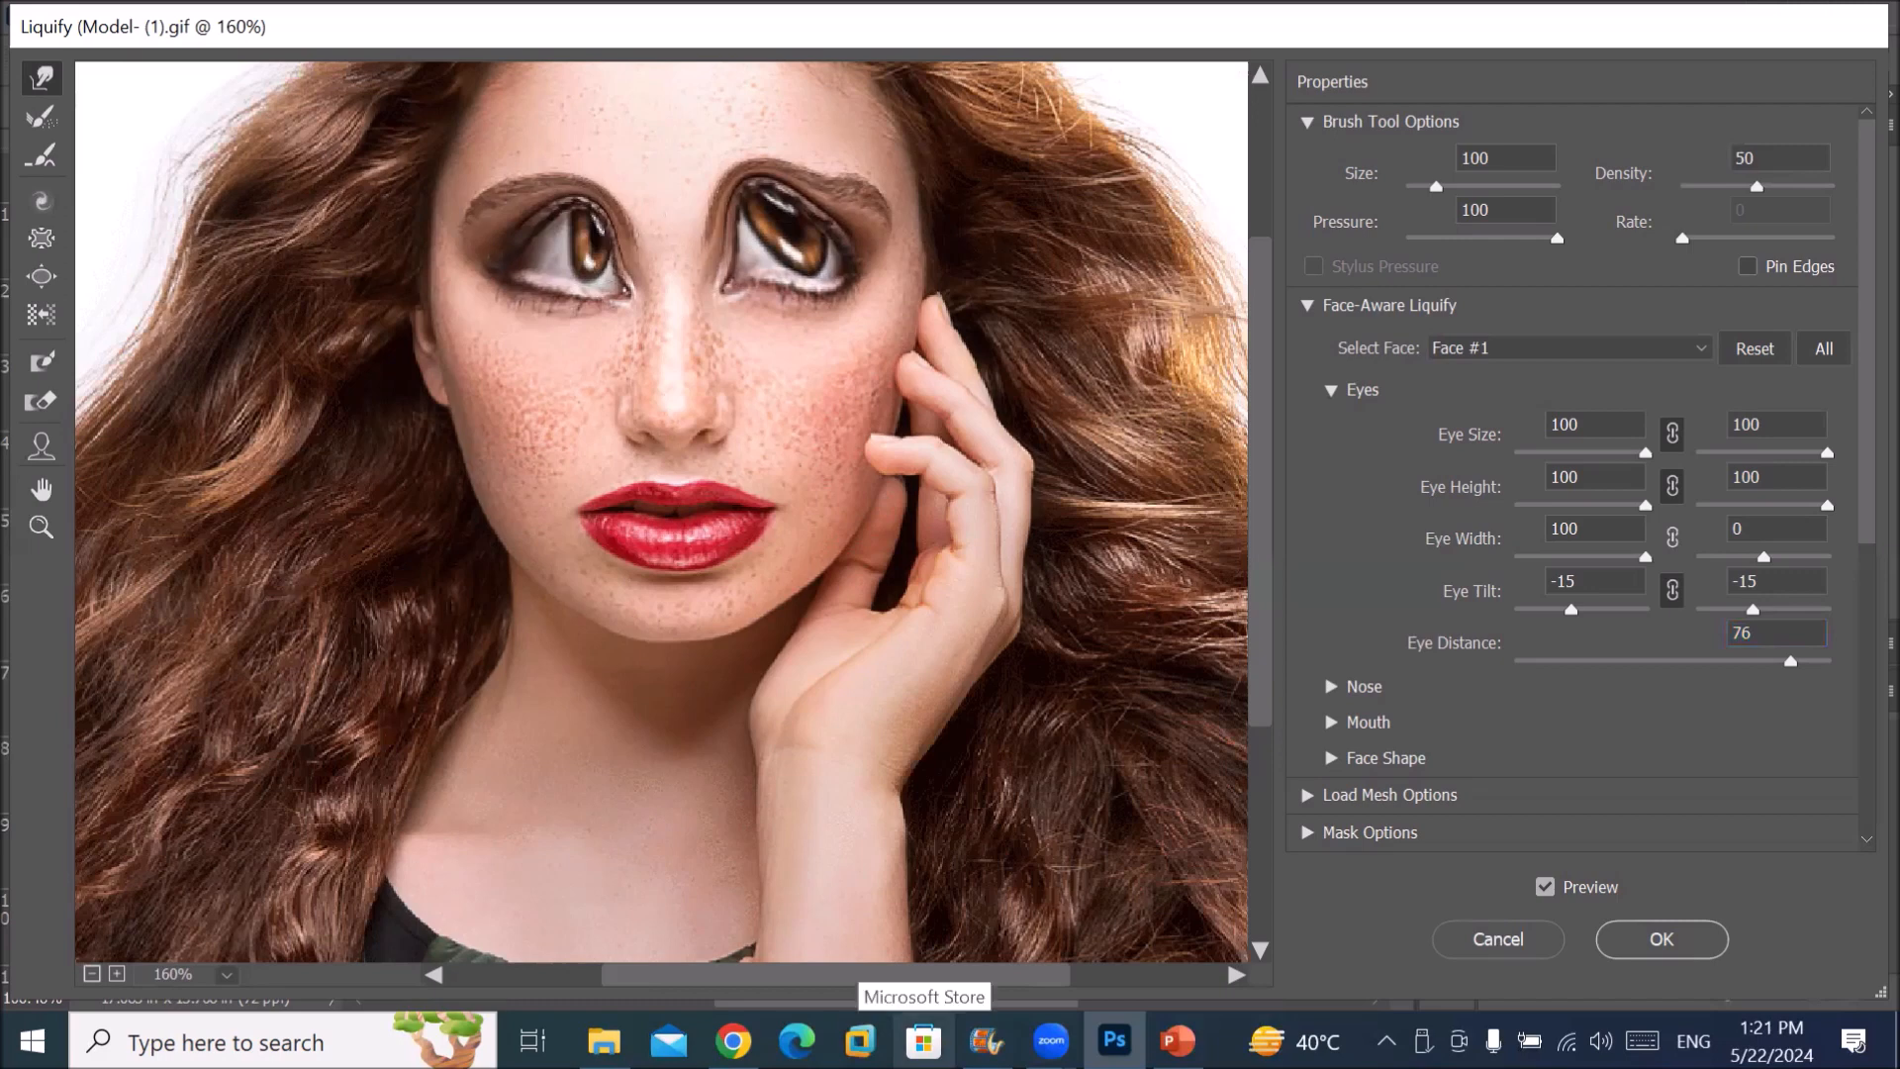
pyautogui.click(39, 120)
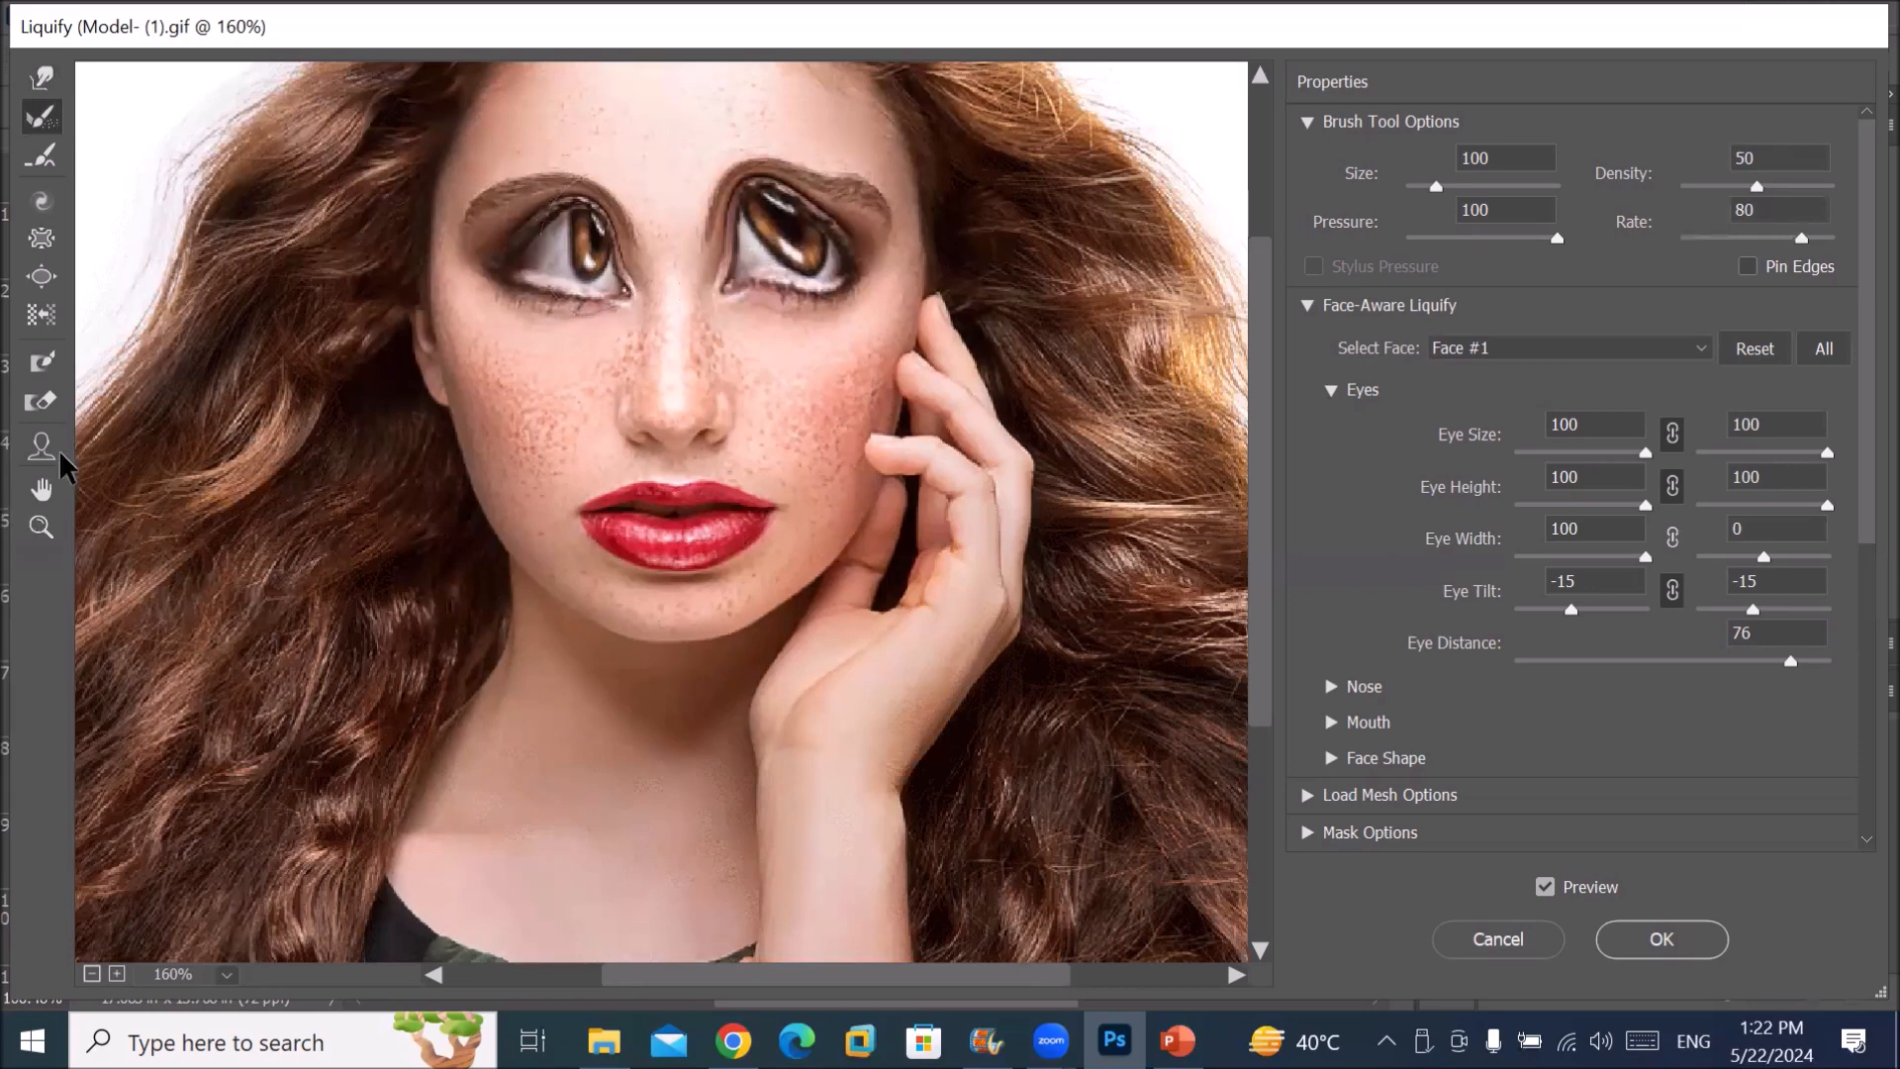
pyautogui.moveTo(549, 242)
pyautogui.mouseDown()
pyautogui.moveTo(563, 233)
pyautogui.moveTo(539, 257)
pyautogui.moveTo(559, 243)
pyautogui.moveTo(545, 230)
pyautogui.mouseUp()
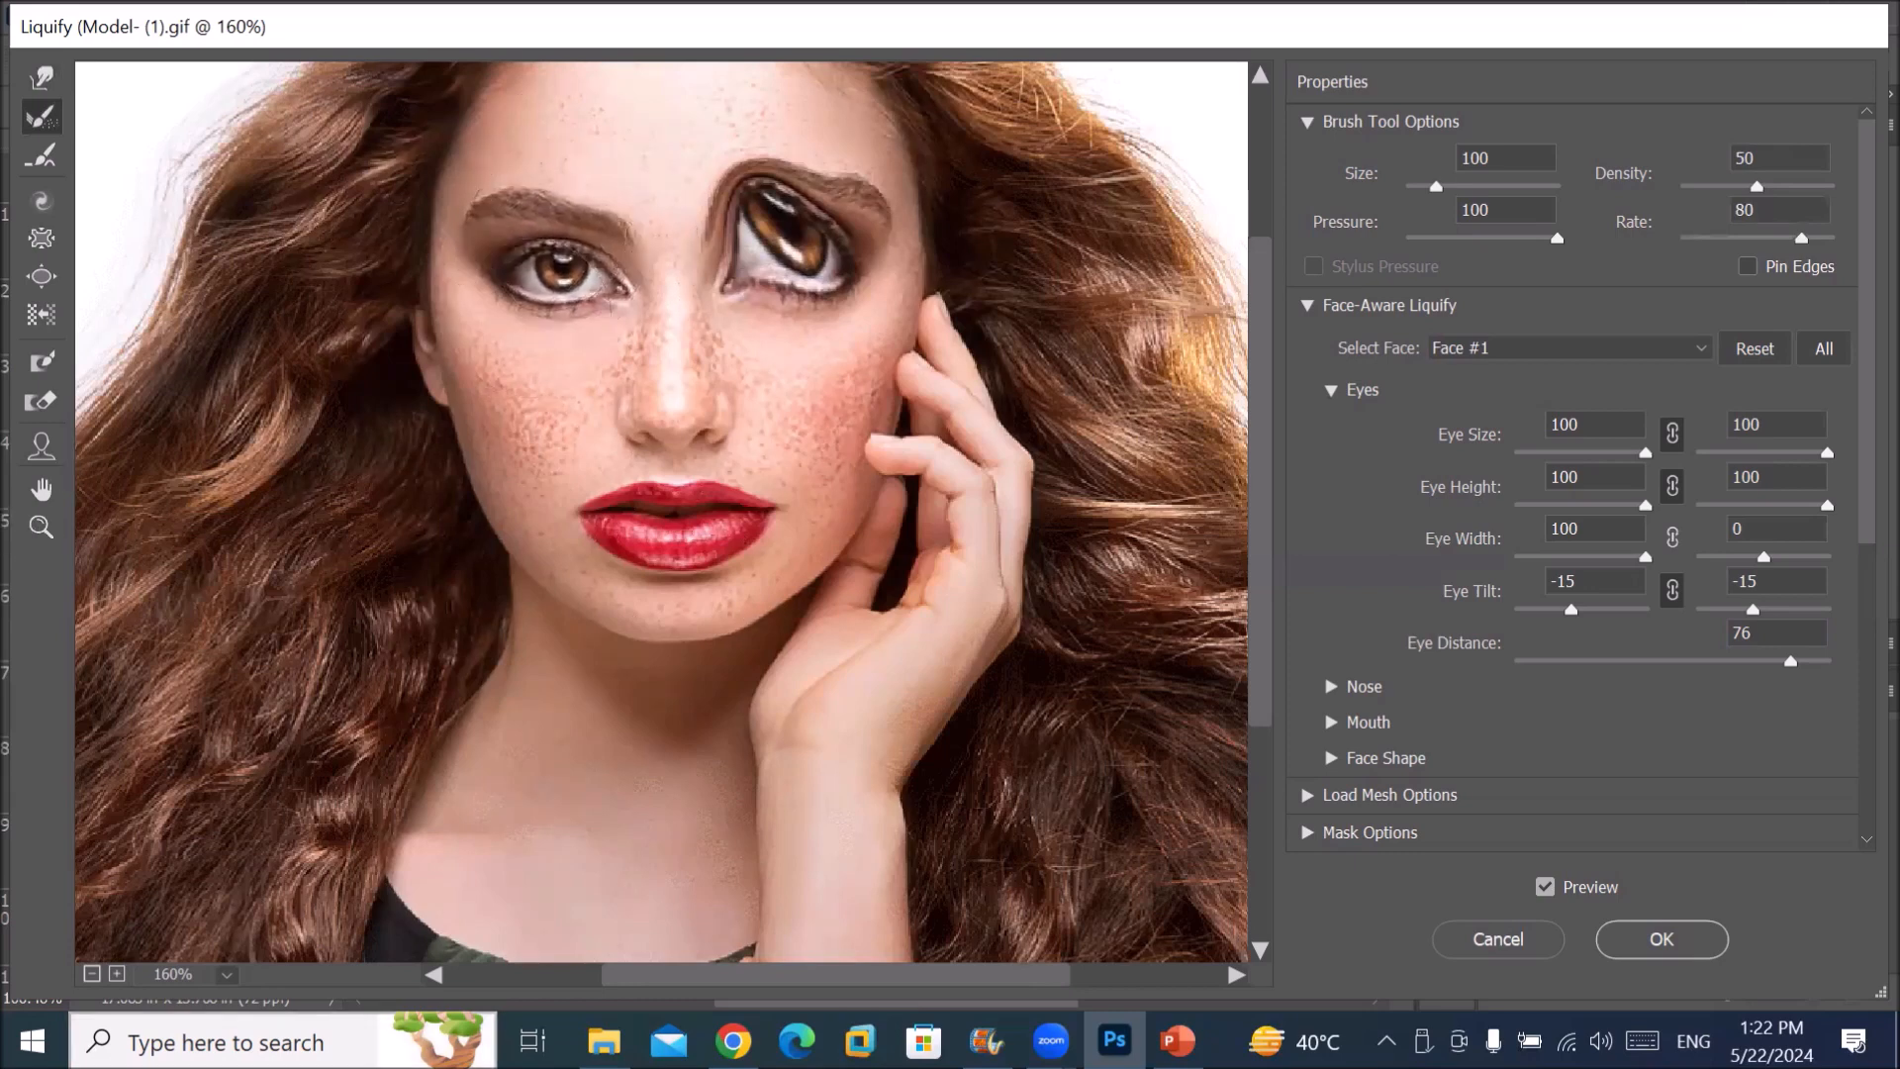
pyautogui.press('super+s')
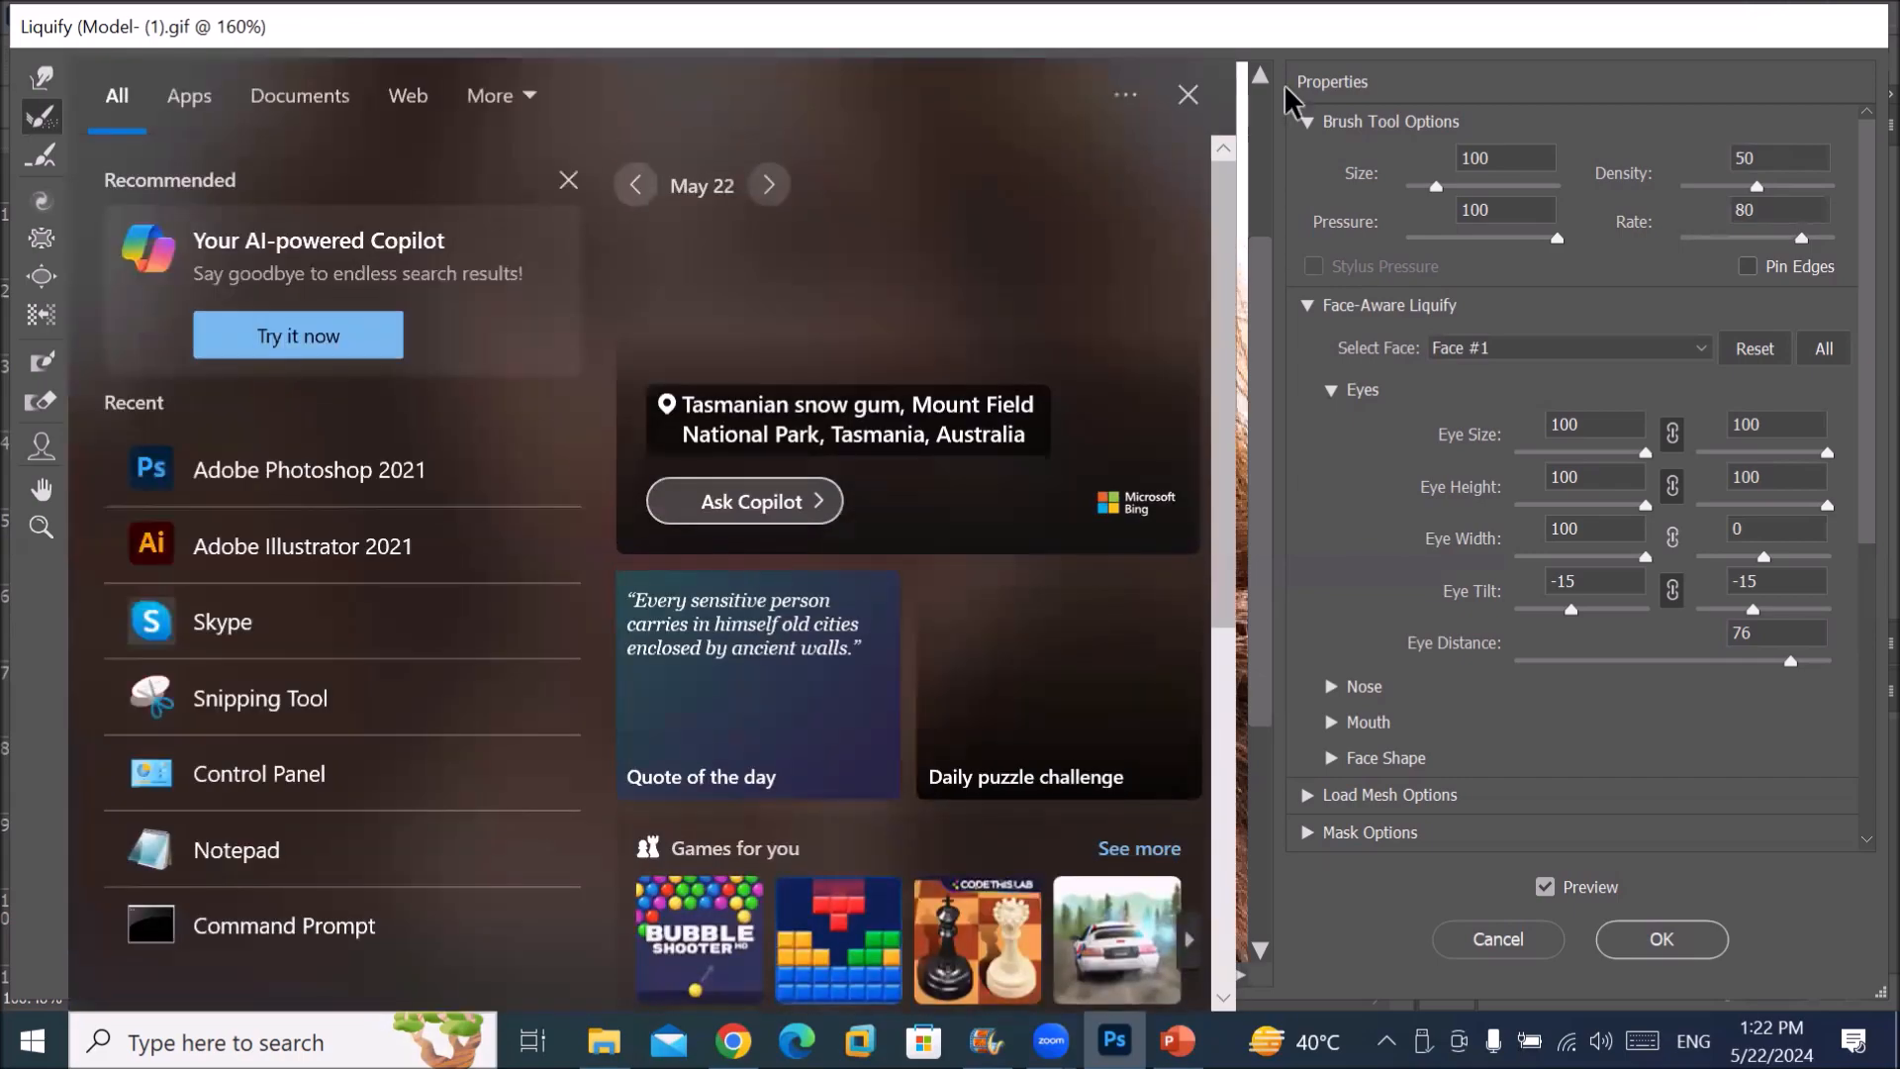
pyautogui.click(1189, 96)
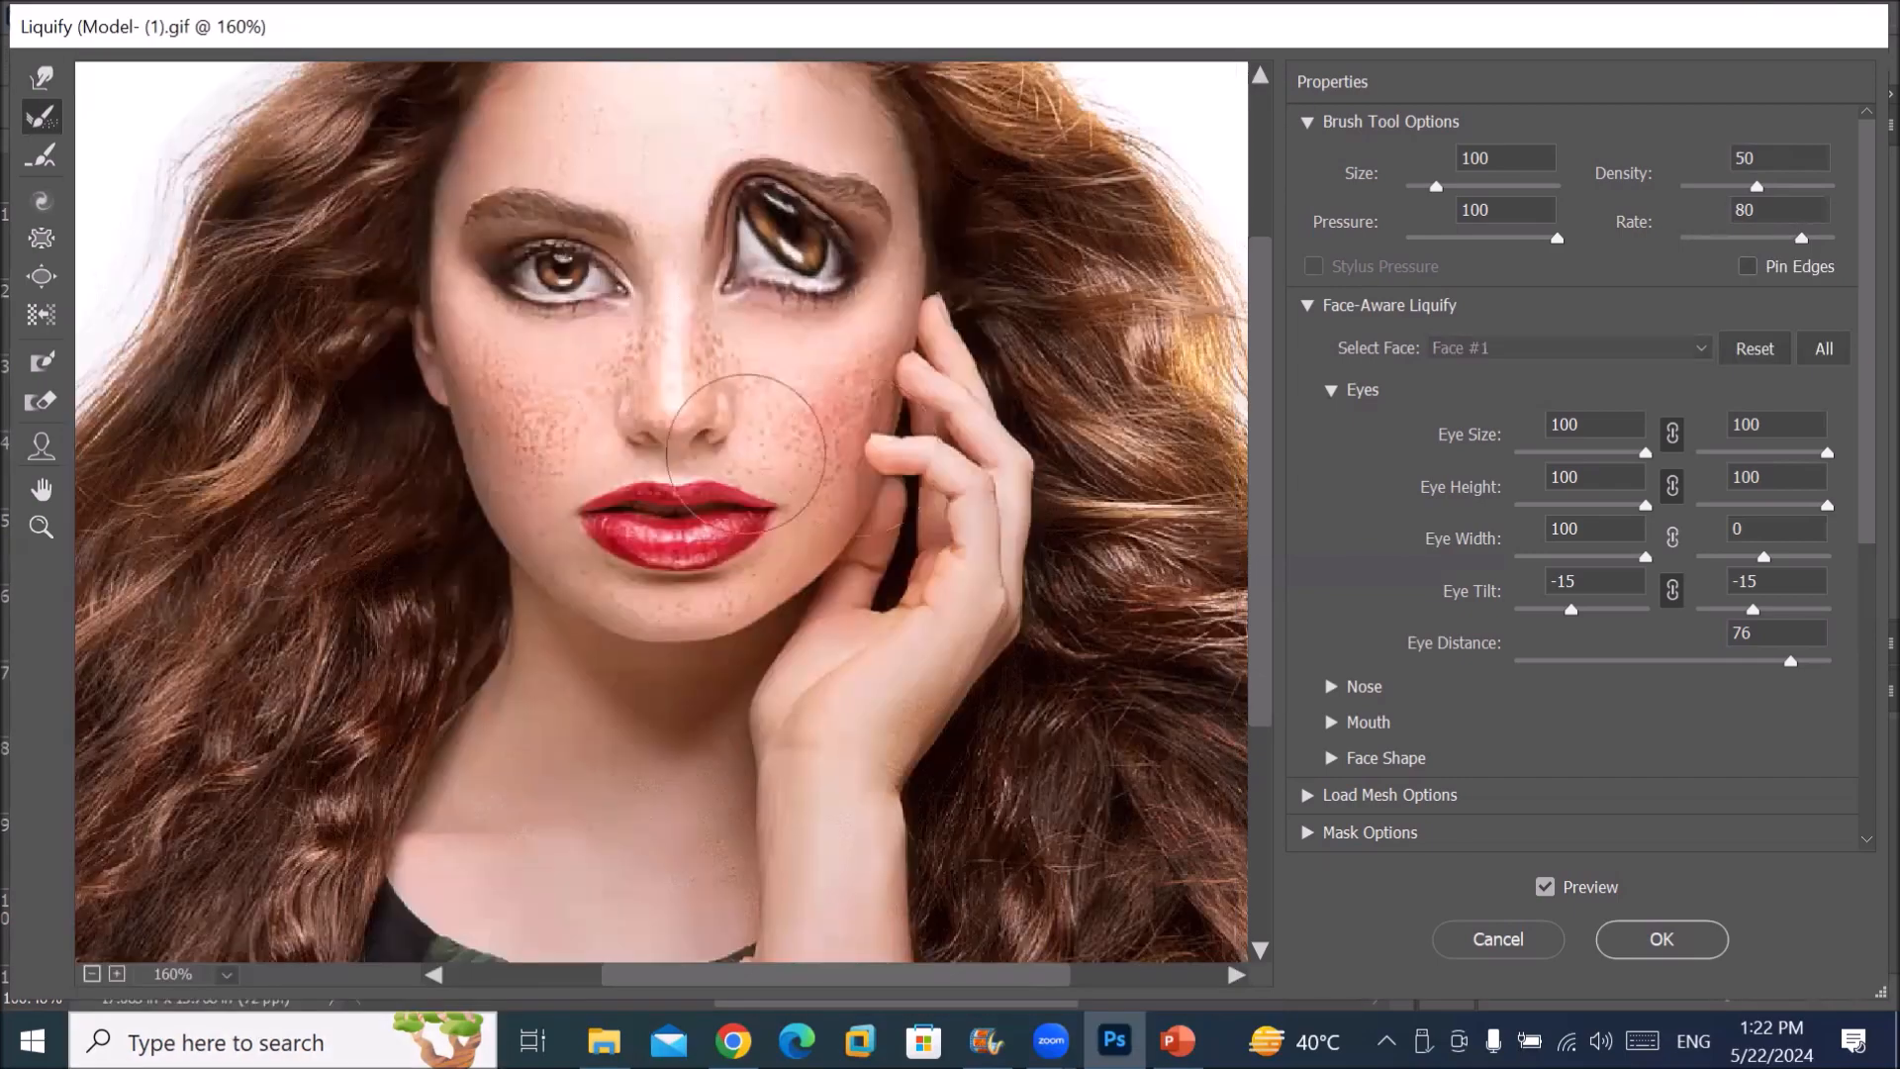
pyautogui.hotkey('ctrl', 'z')
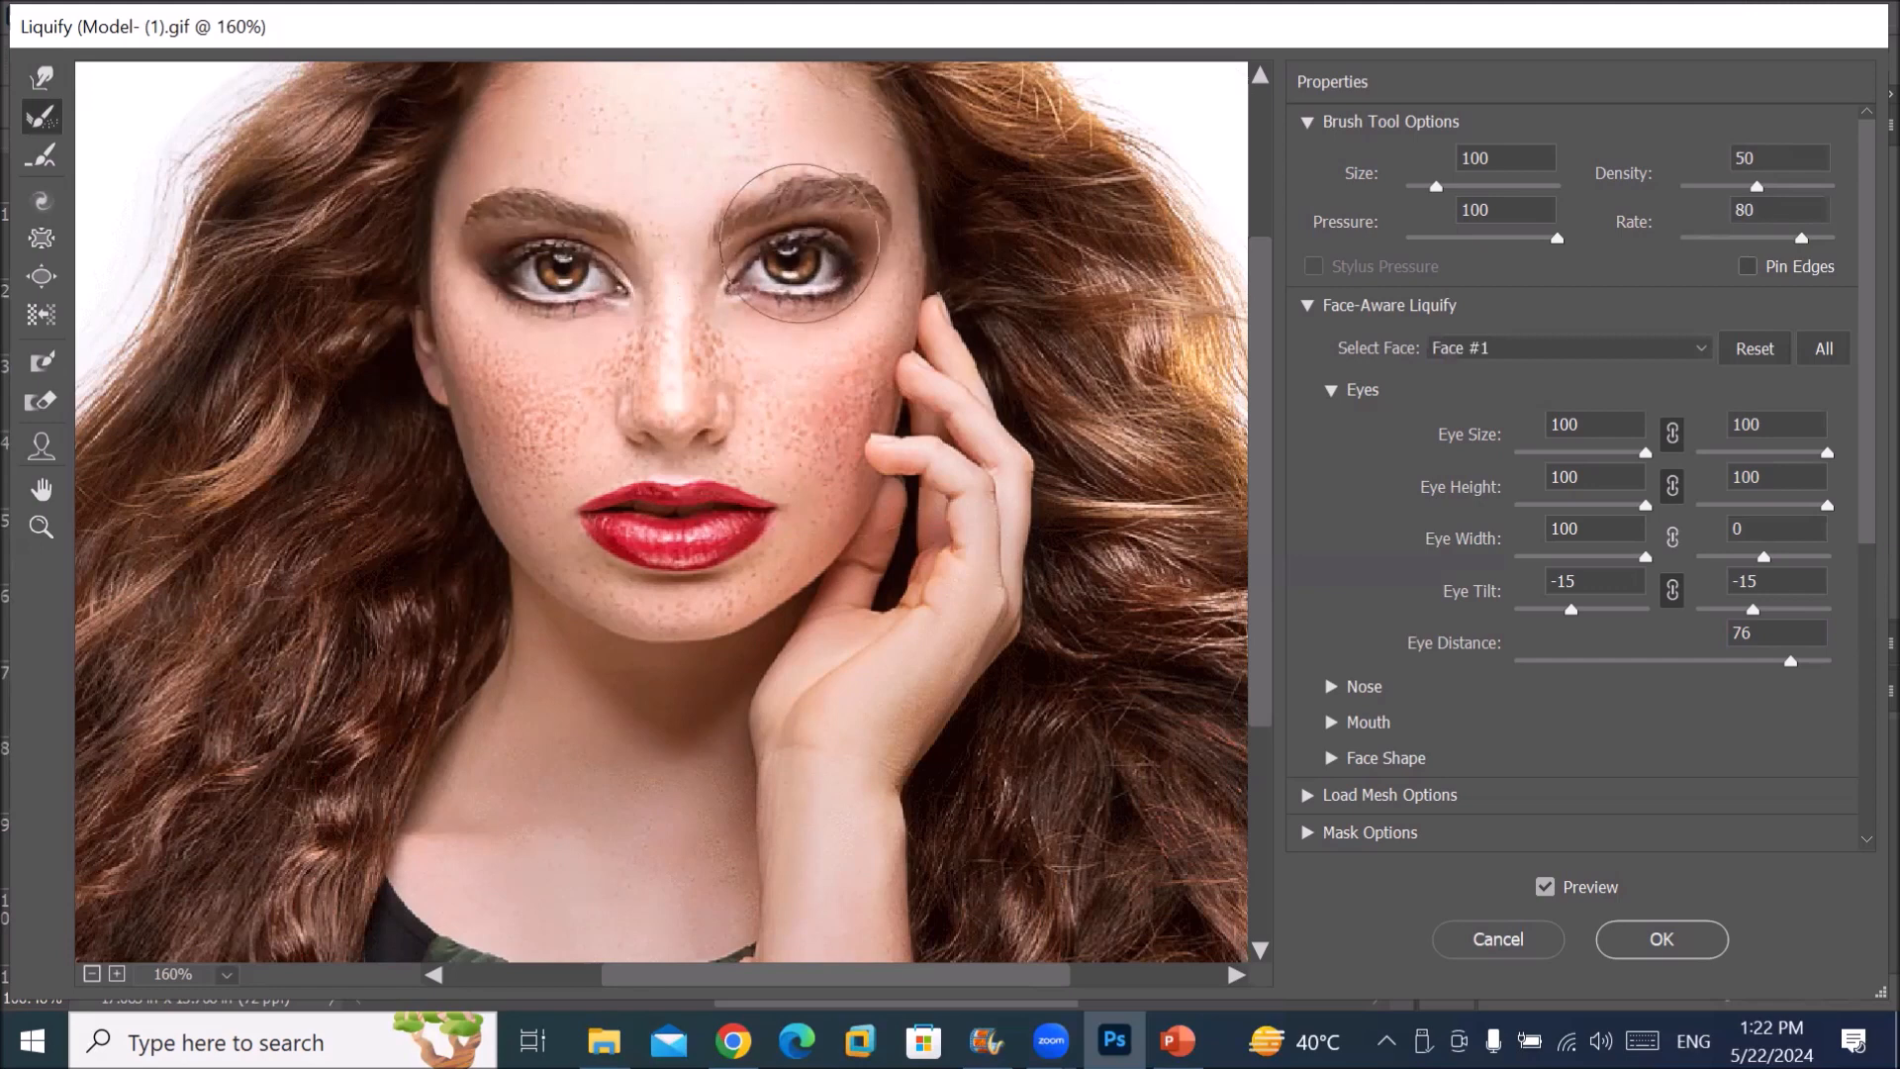
pyautogui.moveTo(631, 534)
pyautogui.mouseDown()
pyautogui.moveTo(702, 541)
pyautogui.moveTo(653, 534)
pyautogui.moveTo(710, 486)
pyautogui.moveTo(627, 538)
pyautogui.moveTo(708, 521)
pyautogui.moveTo(659, 538)
pyautogui.moveTo(670, 457)
pyautogui.mouseUp()
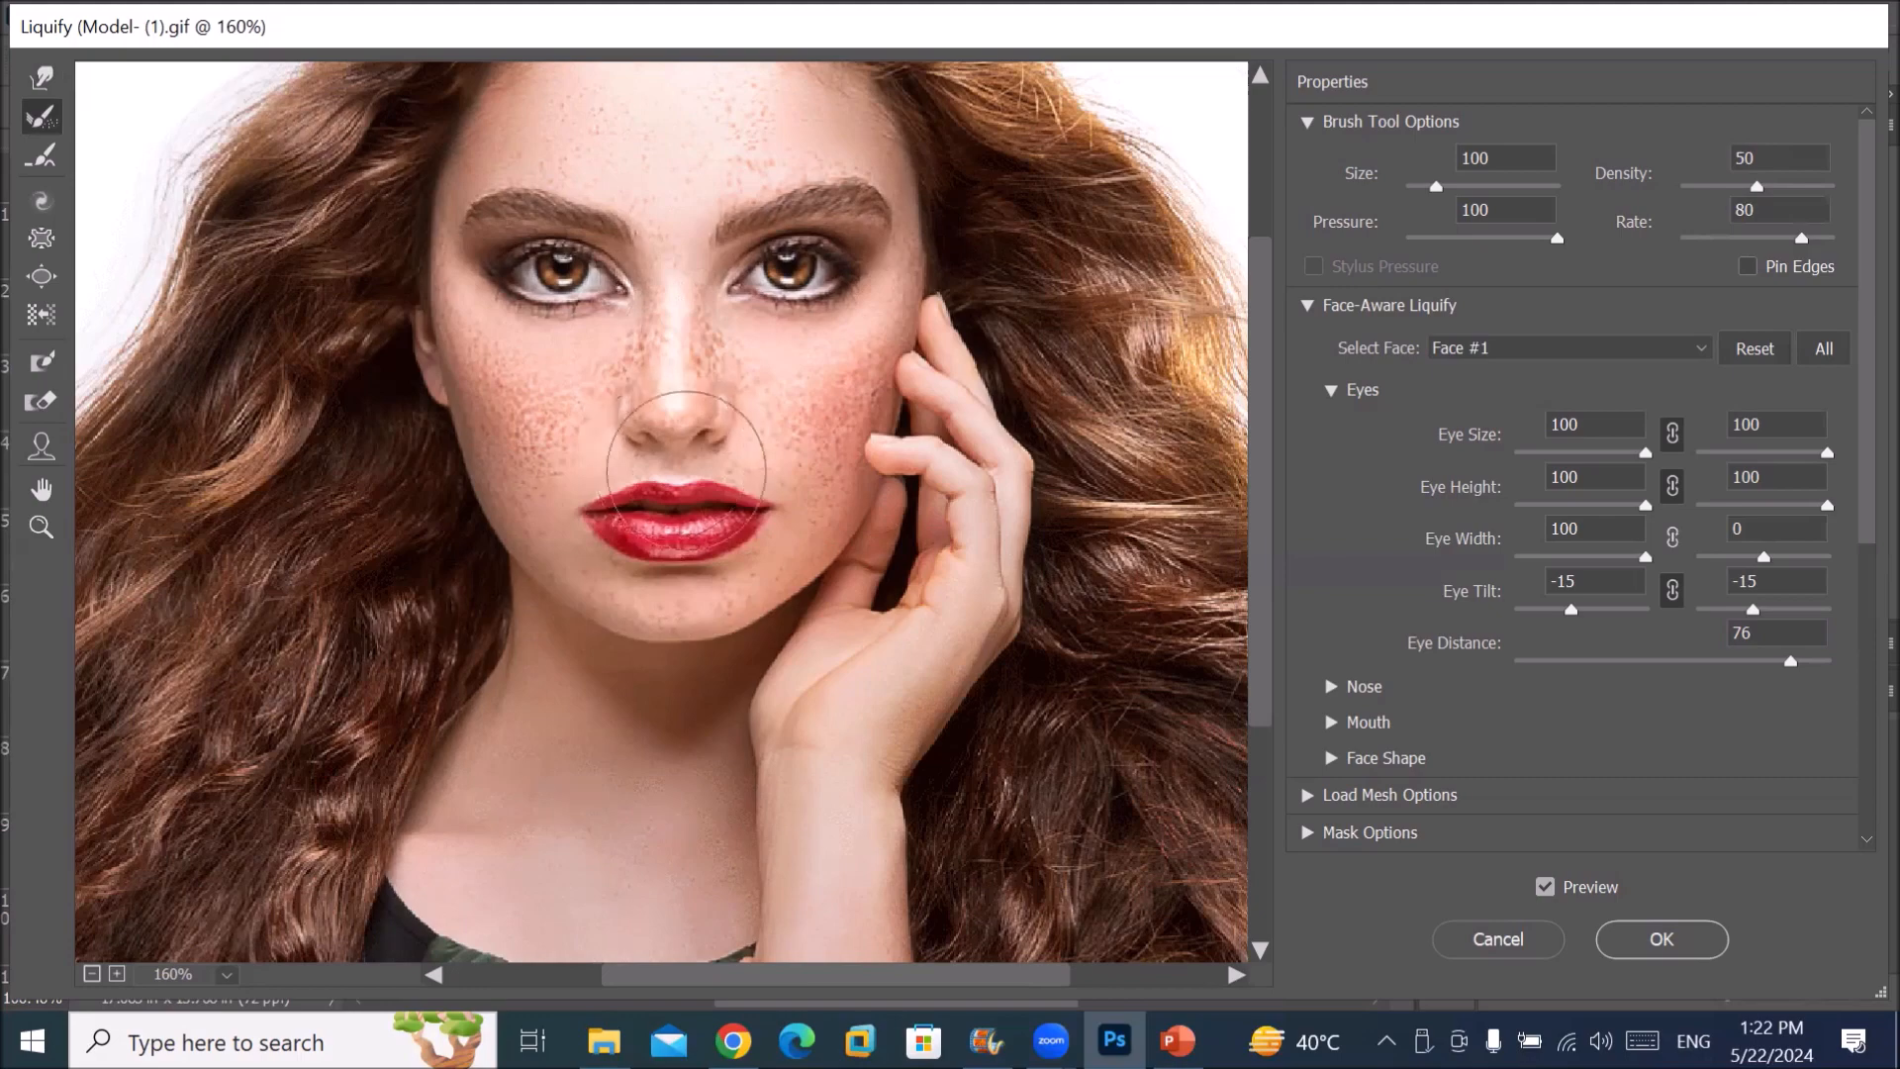
# Step: Lift the eyebrows and upper eyelids with Forward Warp strokes, and restore them with the Reconstruct tool
pyautogui.scroll(5, 686, 473)
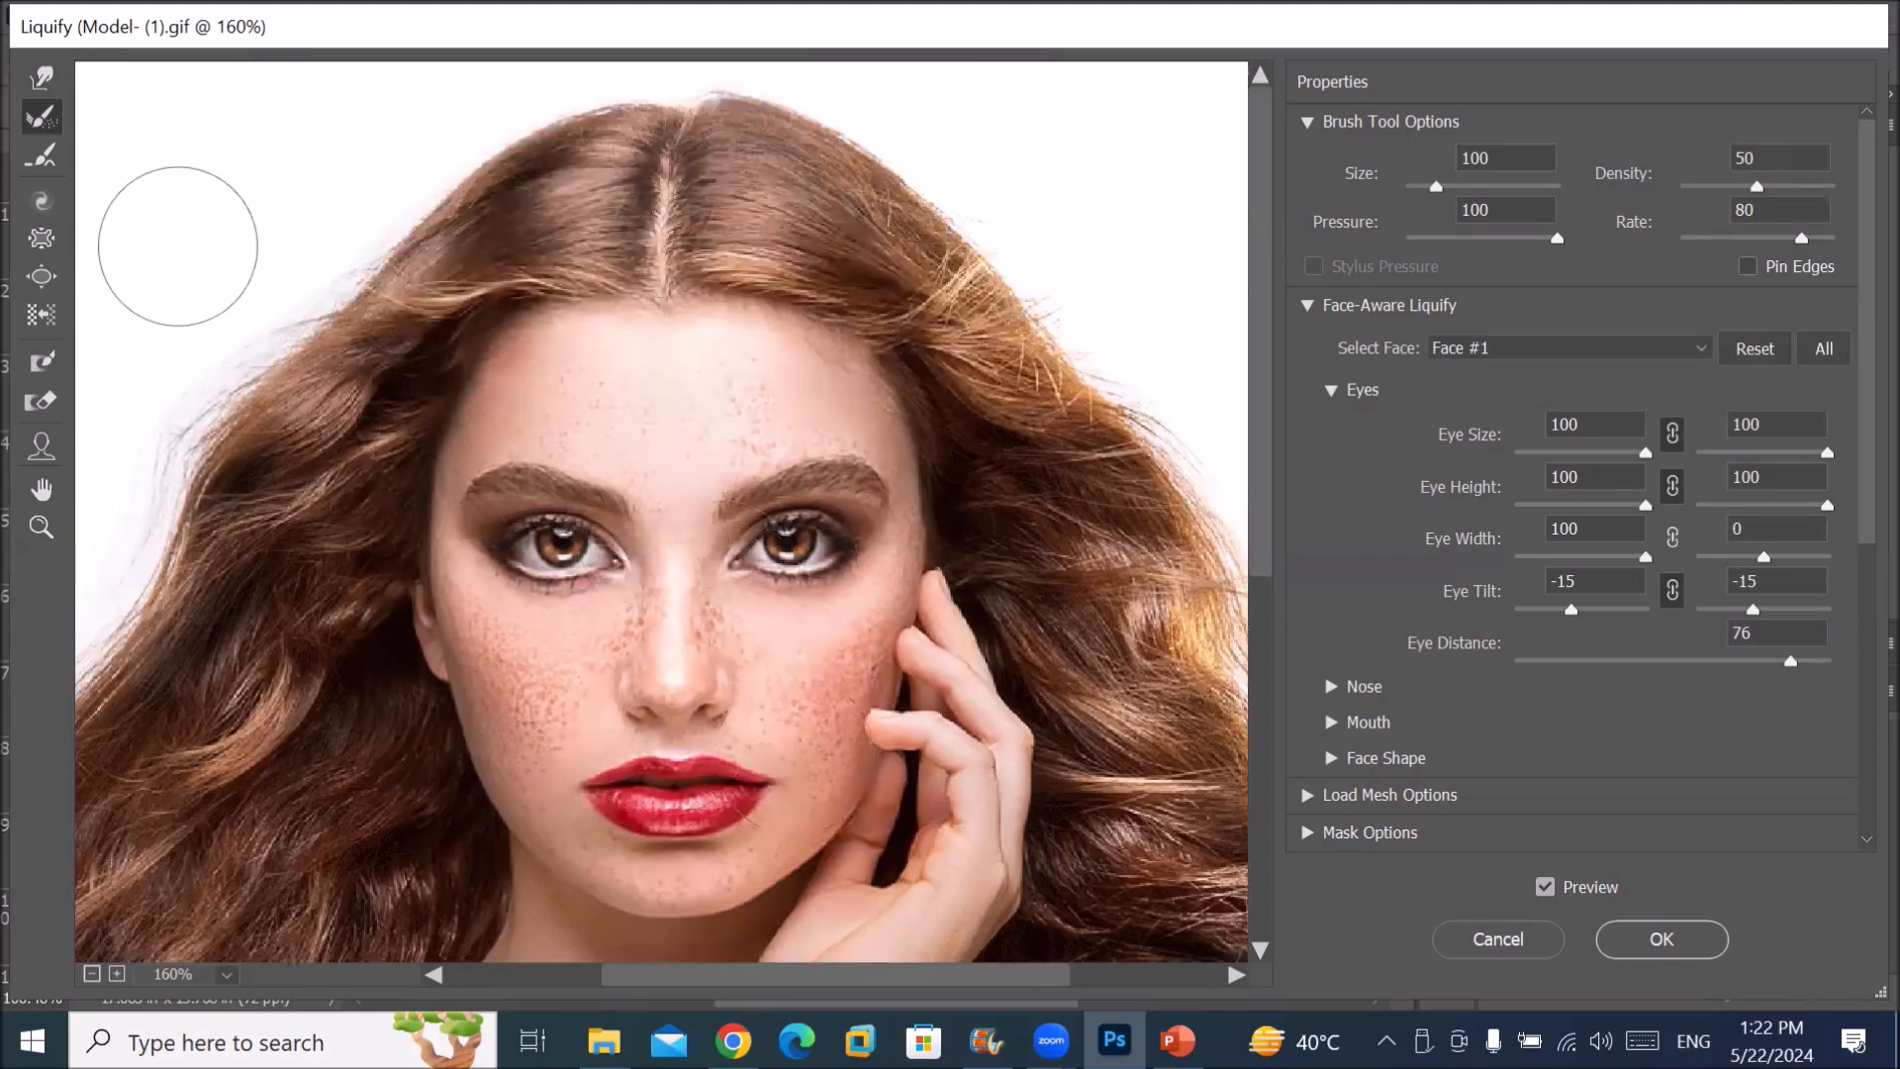
pyautogui.click(43, 79)
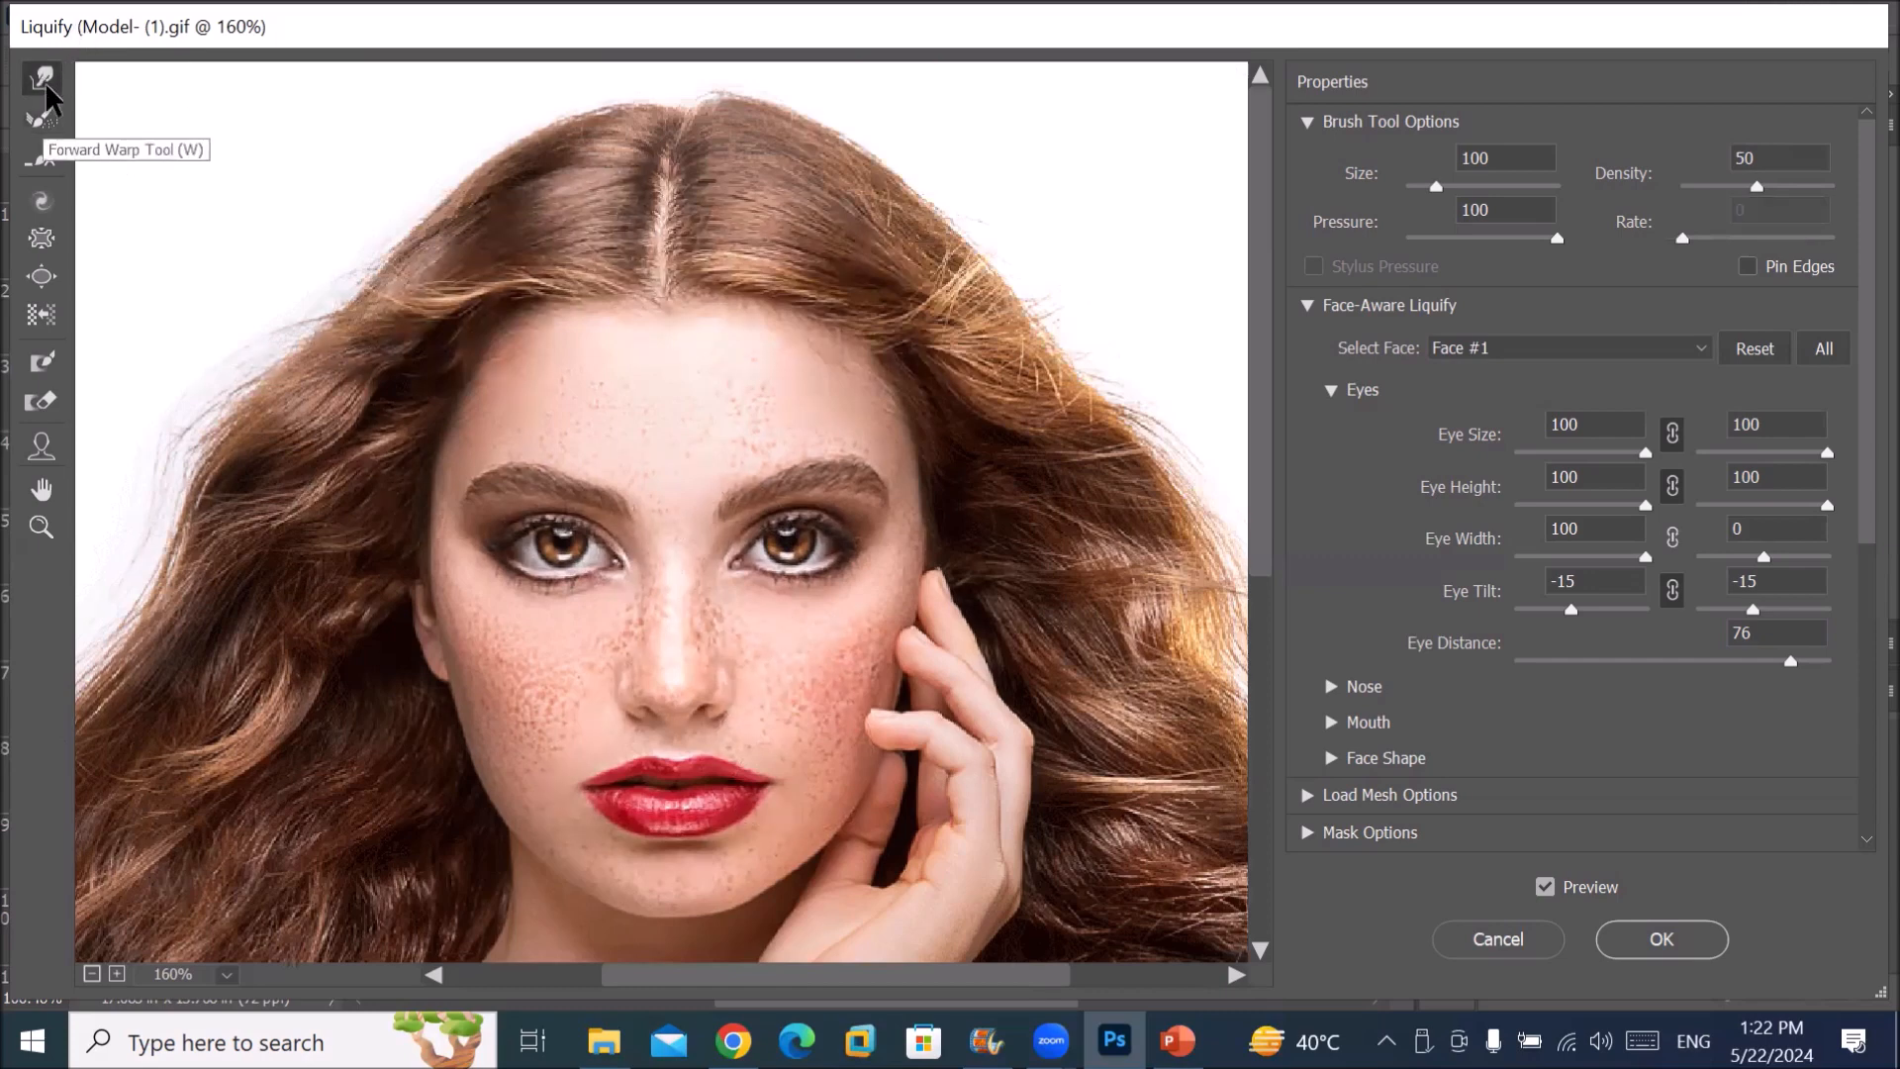
pyautogui.moveTo(491, 528); pyautogui.dragTo(535, 505)
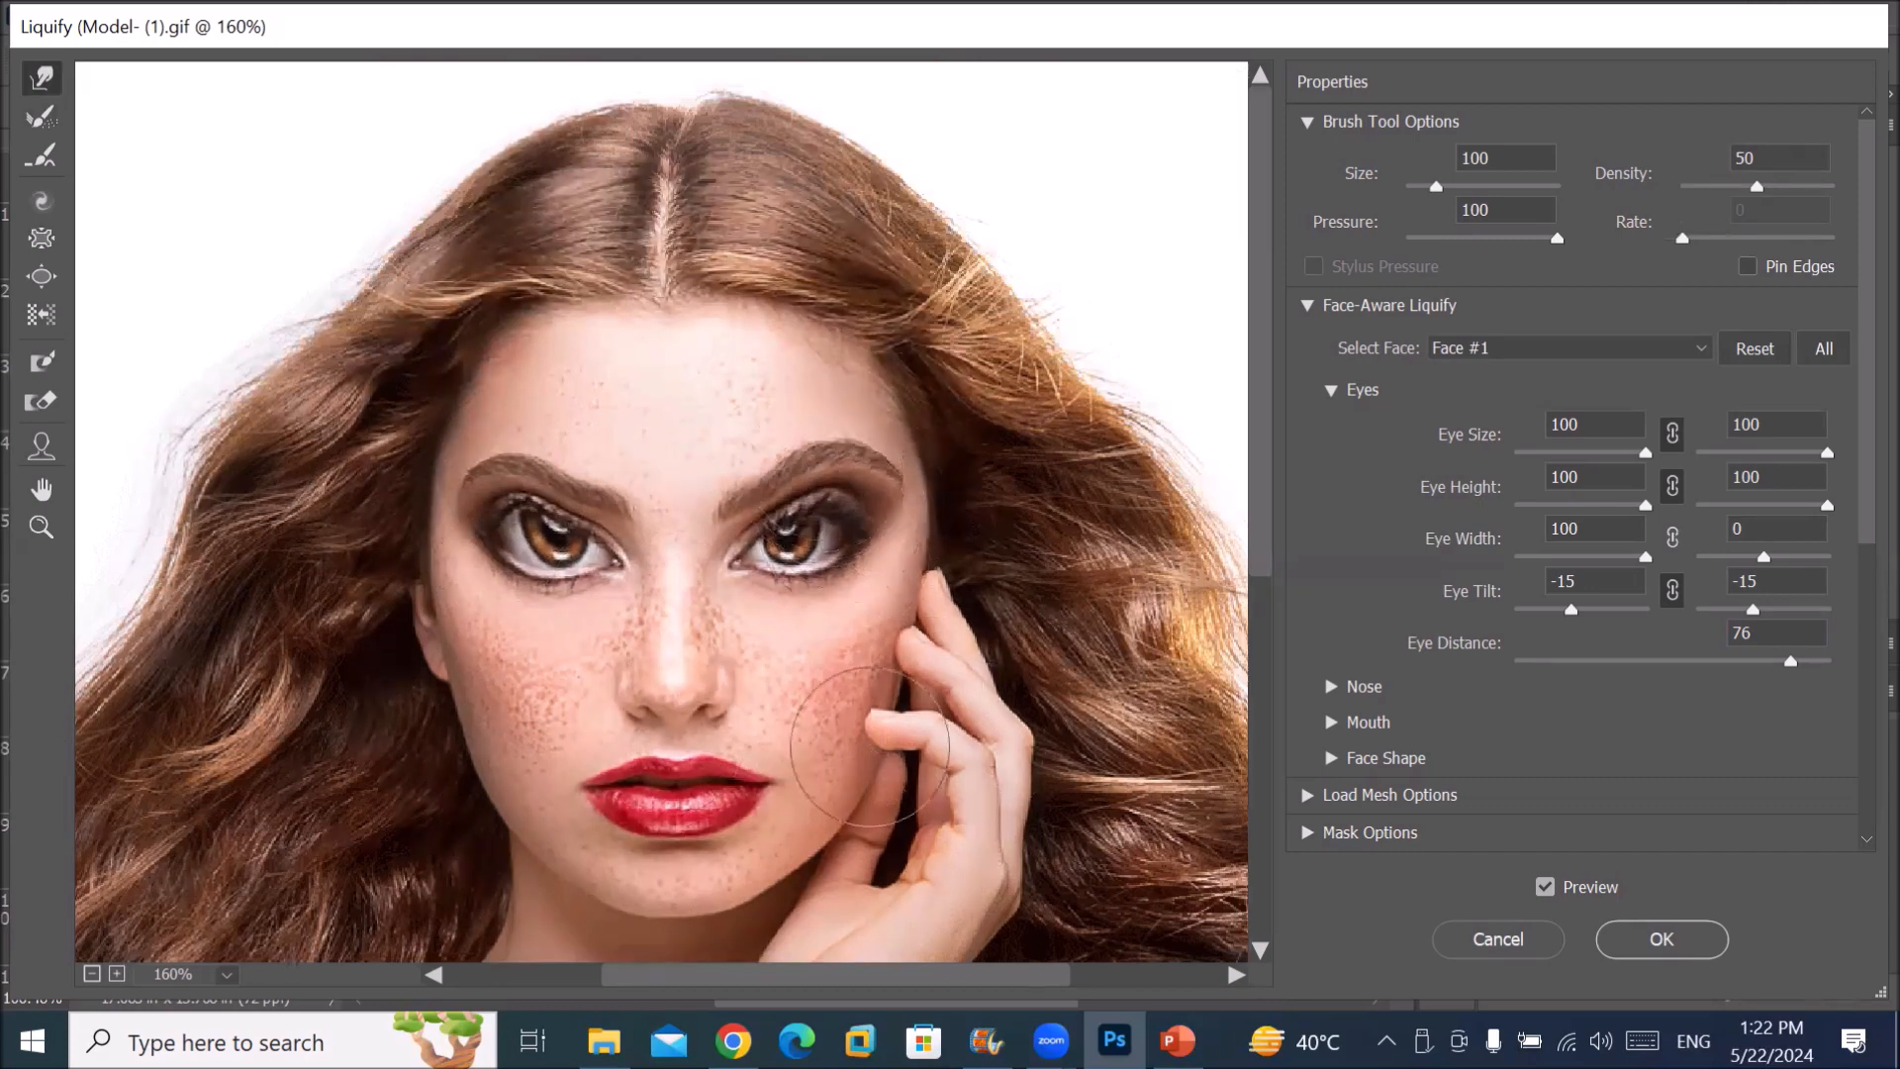
pyautogui.click(37, 122)
pyautogui.moveTo(527, 500)
pyautogui.mouseDown()
pyautogui.moveTo(625, 564)
pyautogui.moveTo(552, 510)
pyautogui.moveTo(872, 596)
pyautogui.moveTo(897, 553)
pyautogui.moveTo(730, 420)
pyautogui.mouseUp()
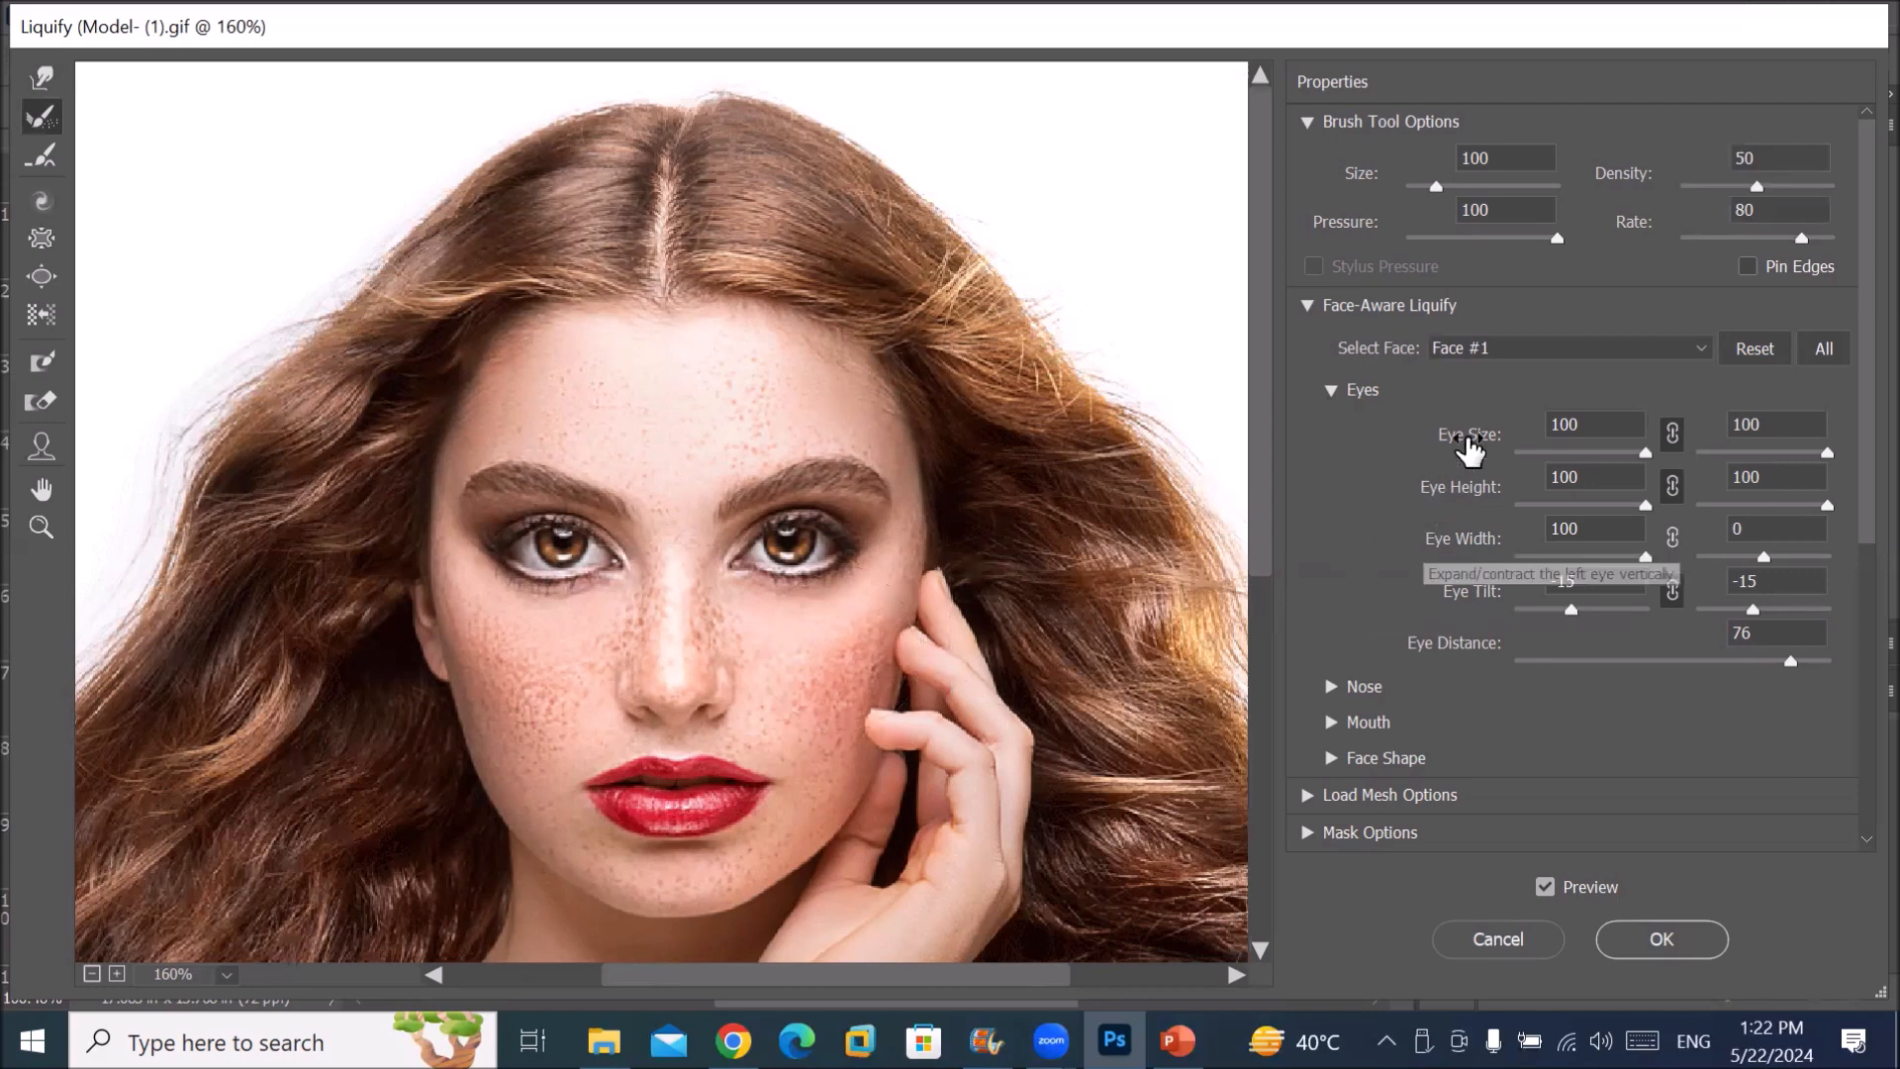
# Step: Reshape the face outline with the Face tool, raising Forehead to 100 and setting Chin Height to -61
pyautogui.click(1309, 307)
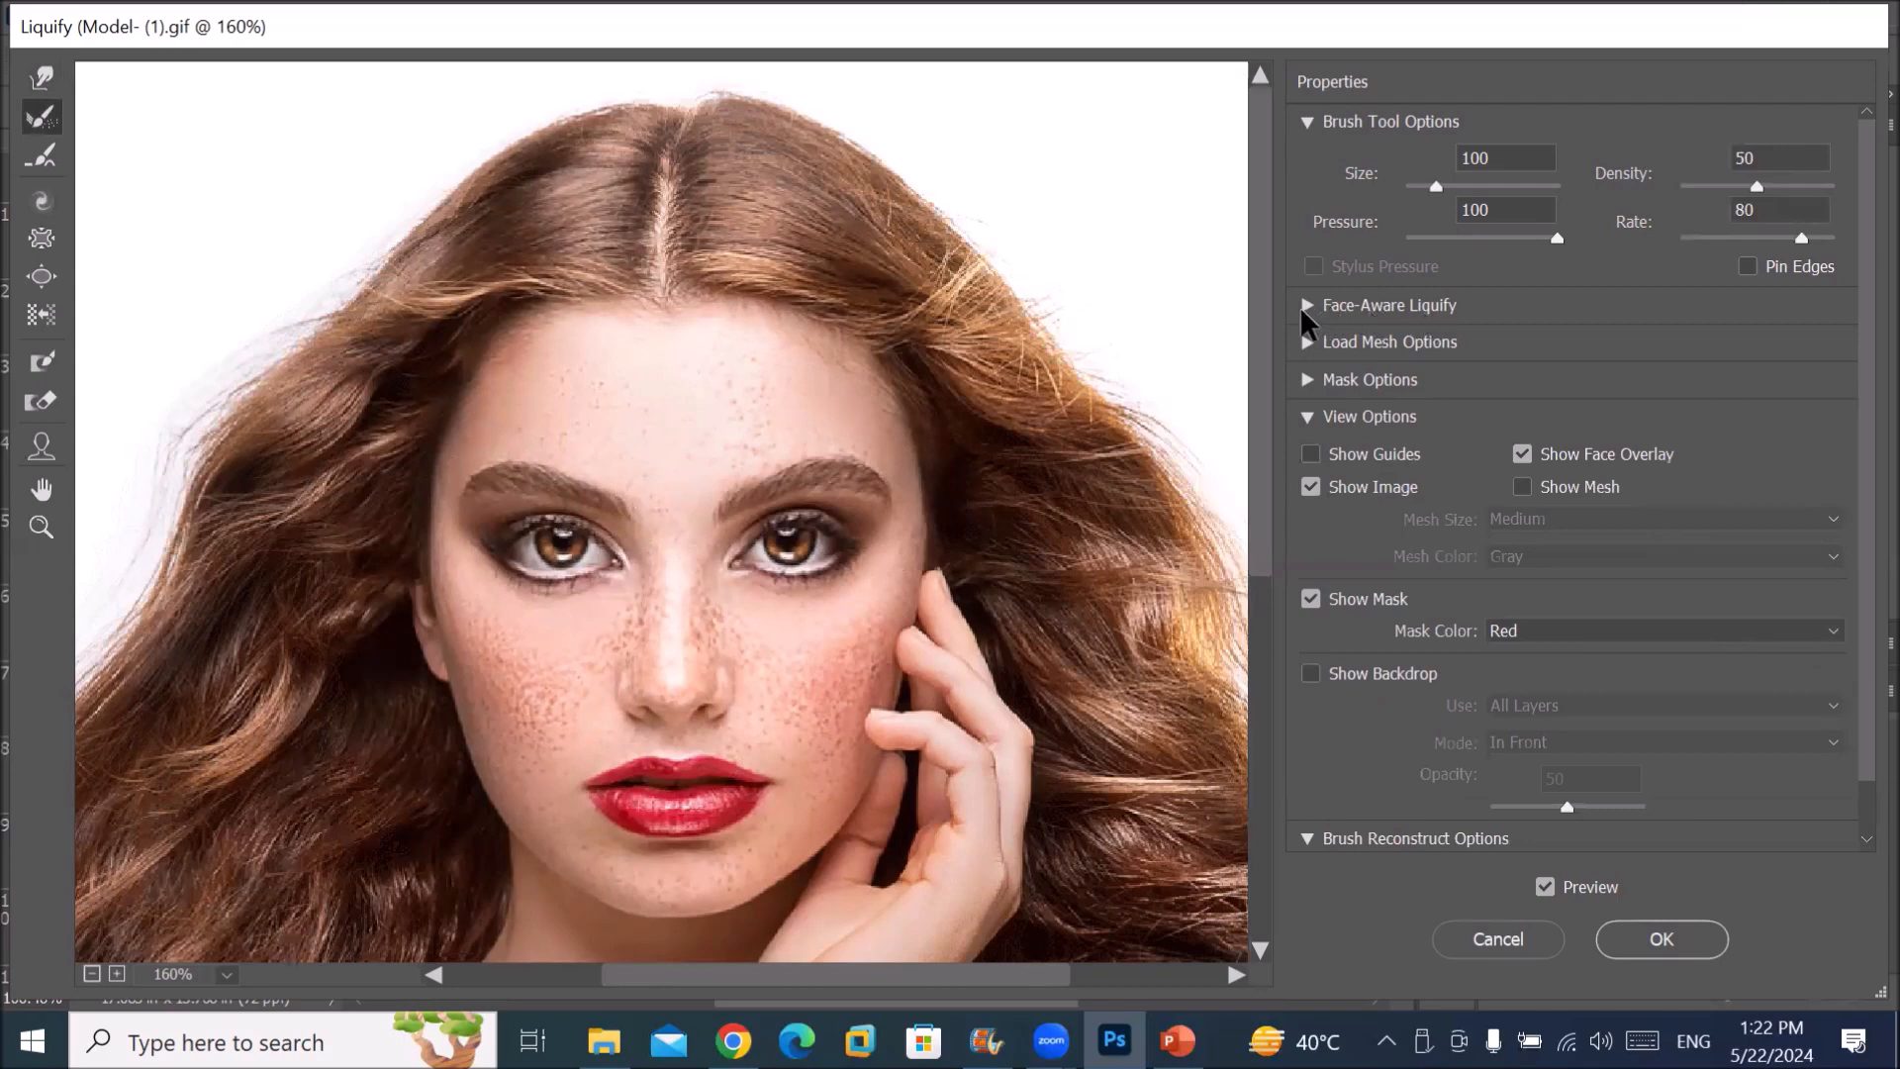
pyautogui.click(1308, 307)
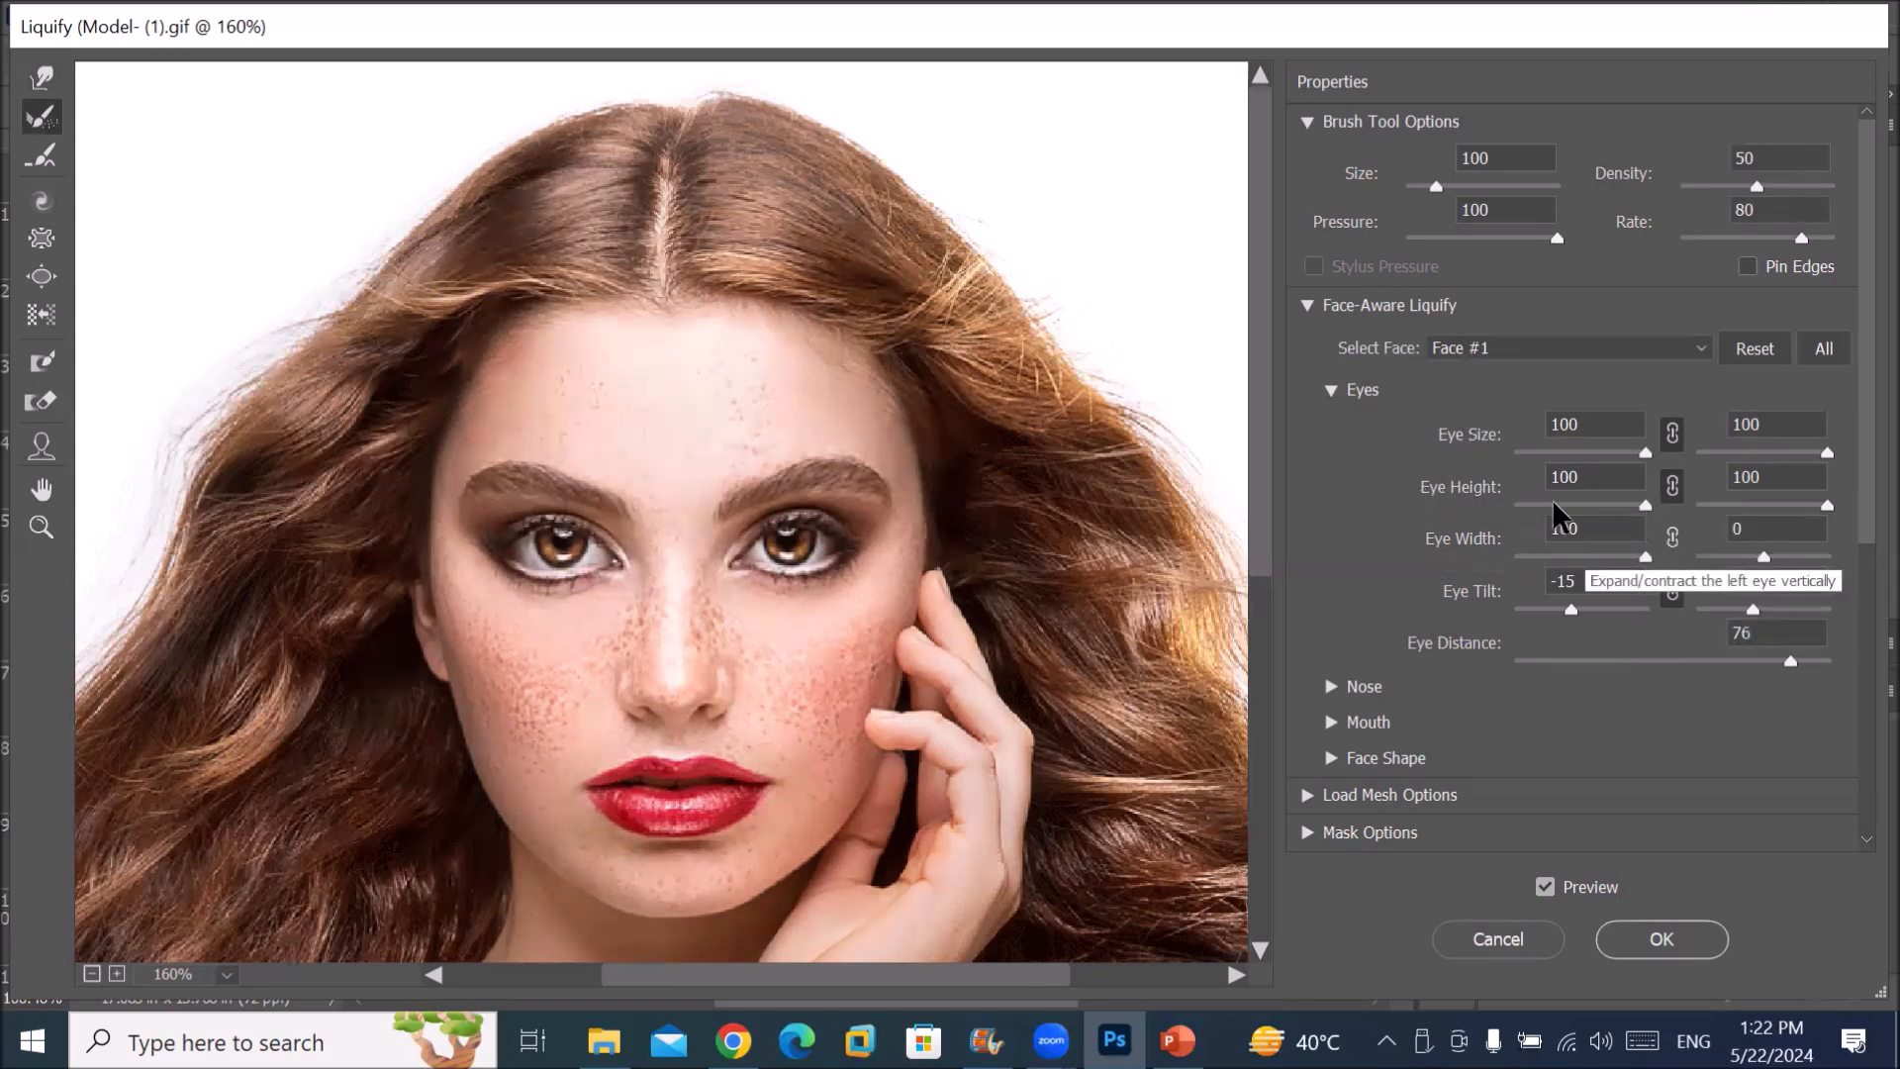
pyautogui.click(40, 453)
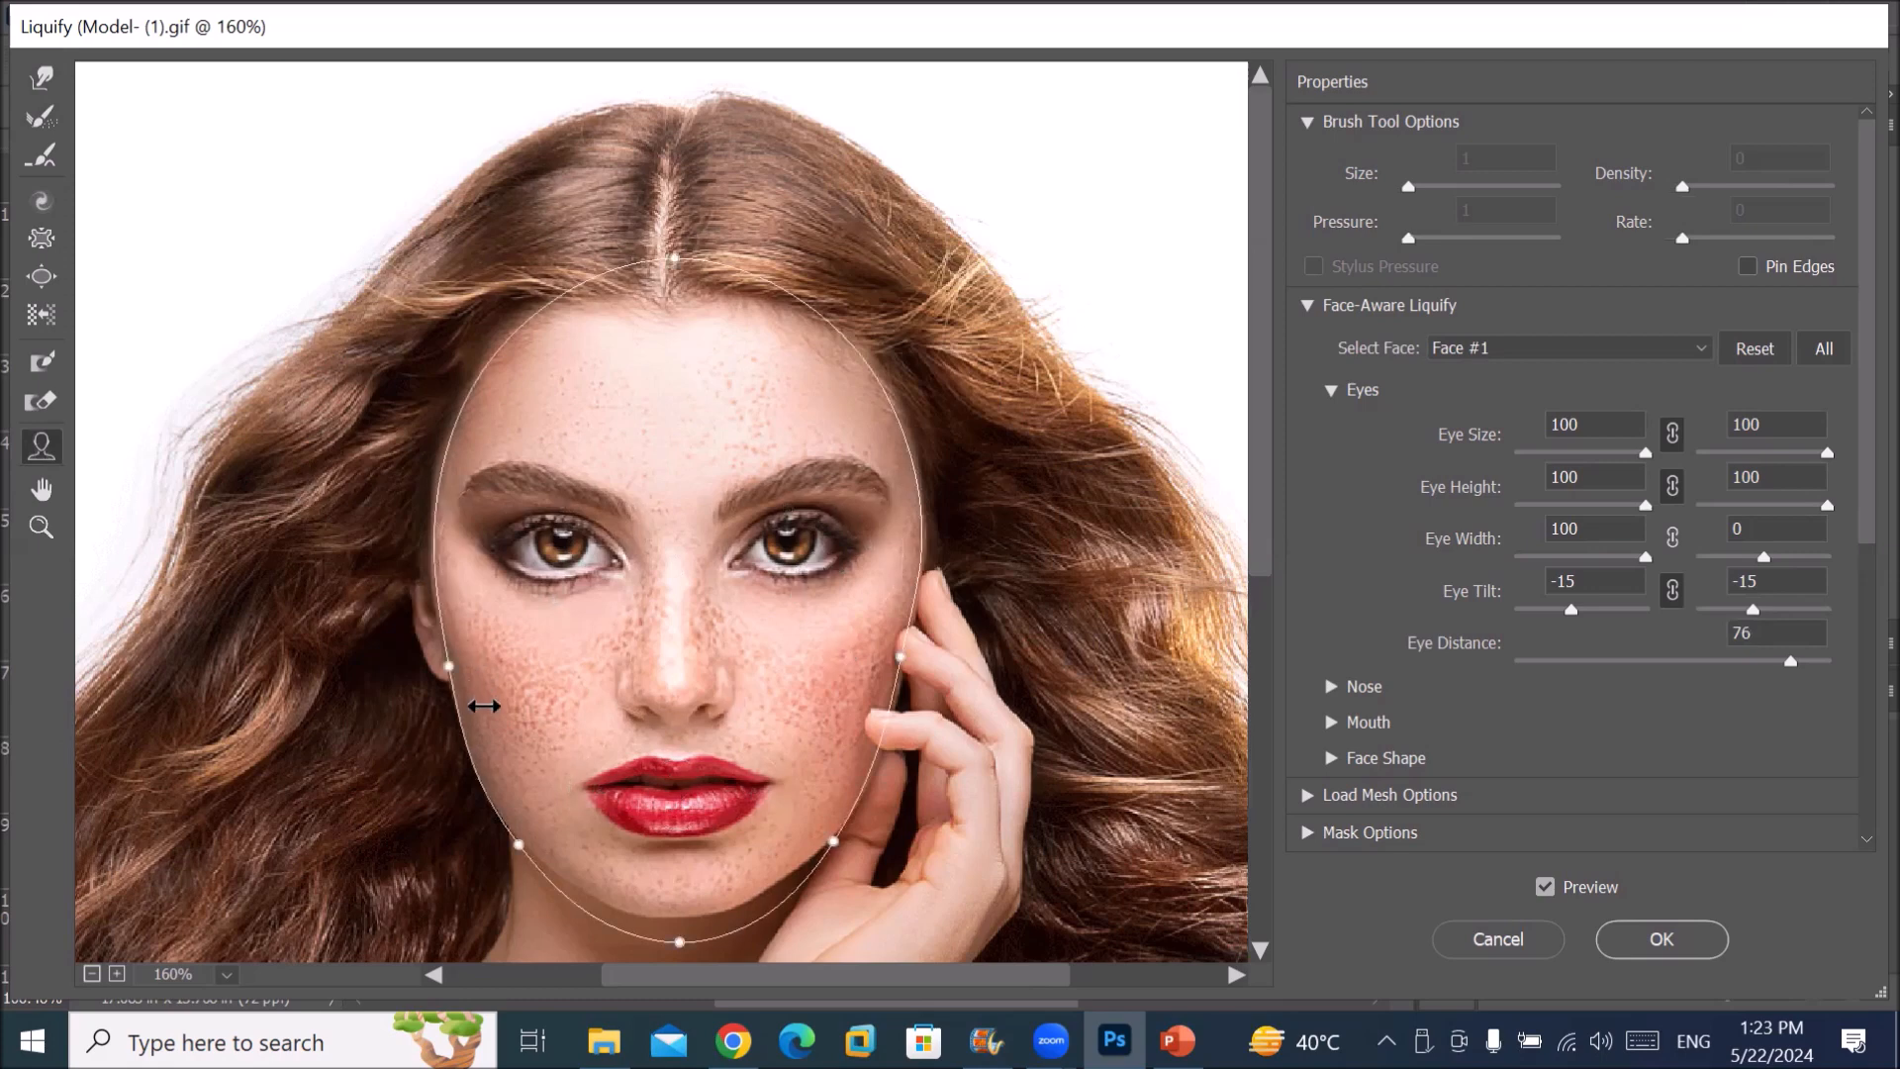
pyautogui.moveTo(687, 258); pyautogui.dragTo(693, 208)
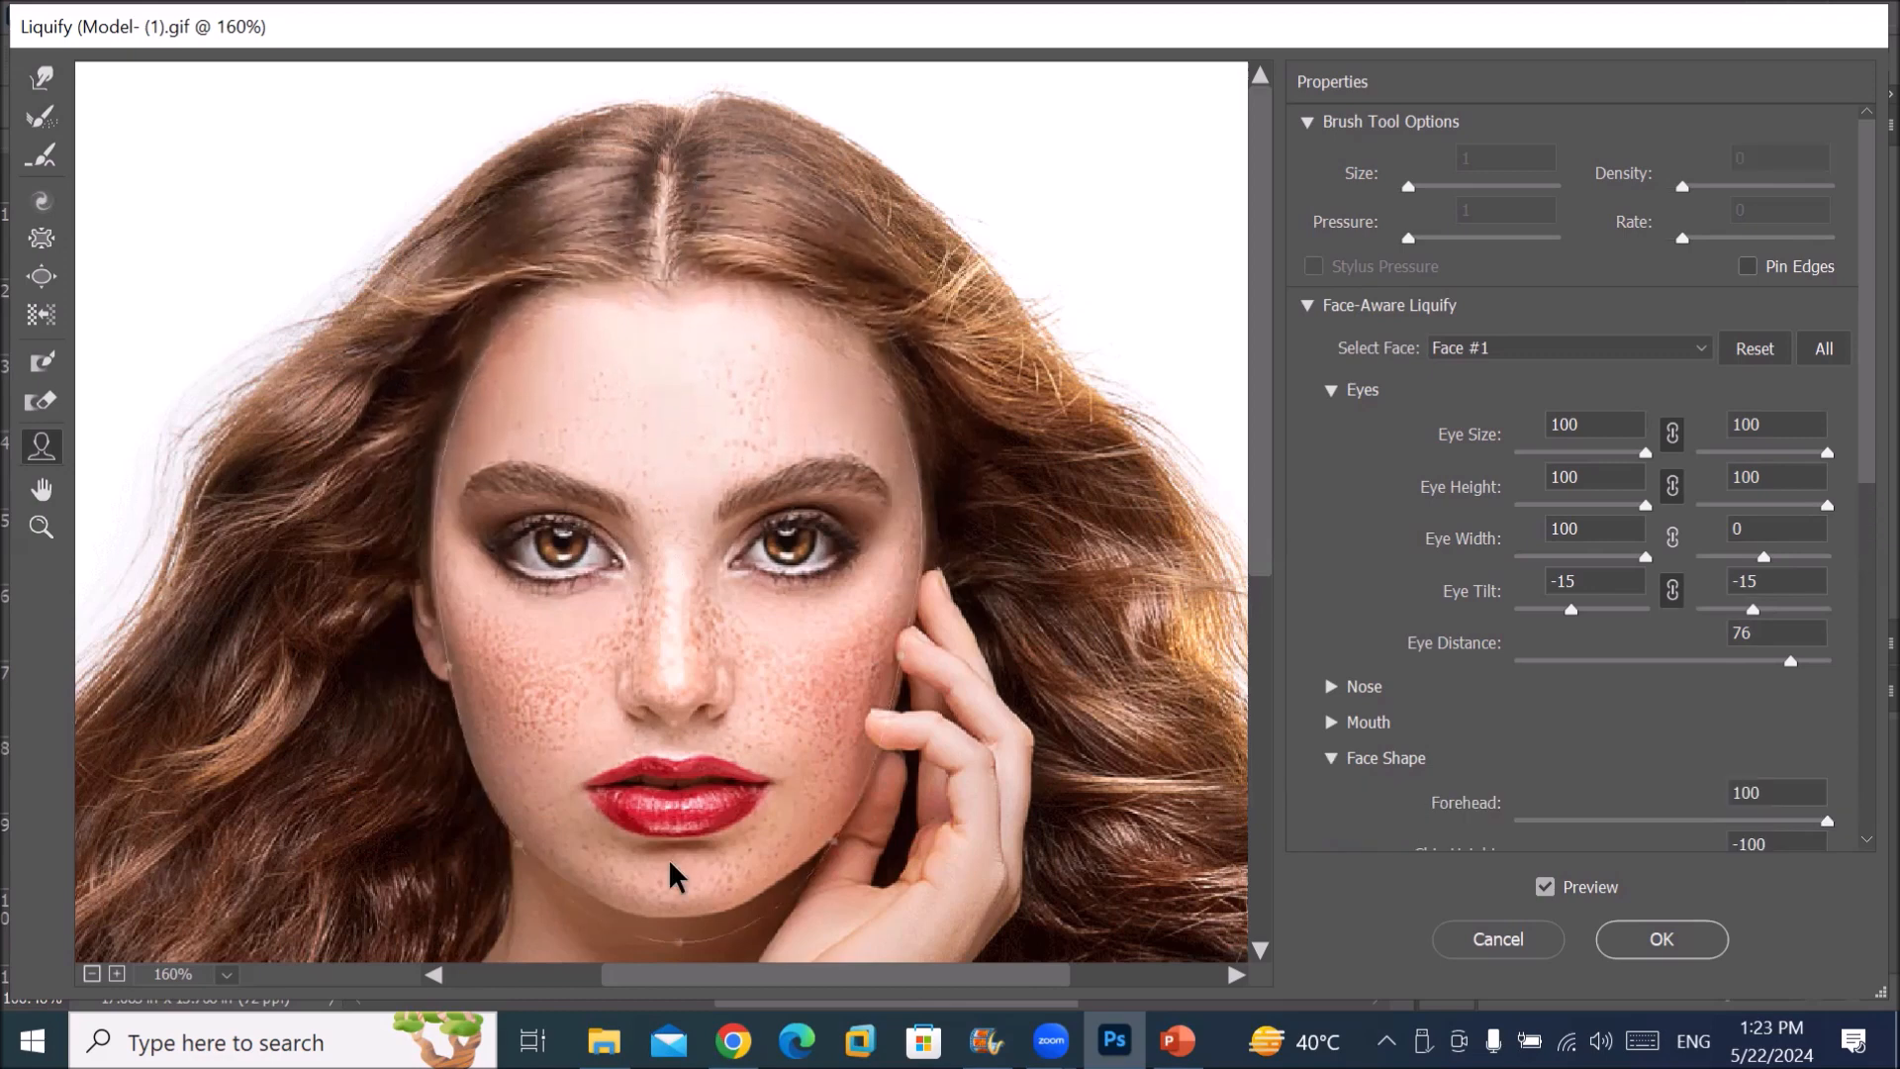
pyautogui.moveTo(671, 918)
pyautogui.mouseDown()
pyautogui.moveTo(725, 679)
pyautogui.moveTo(666, 954)
pyautogui.moveTo(705, 597)
pyautogui.moveTo(636, 916)
pyautogui.mouseUp()
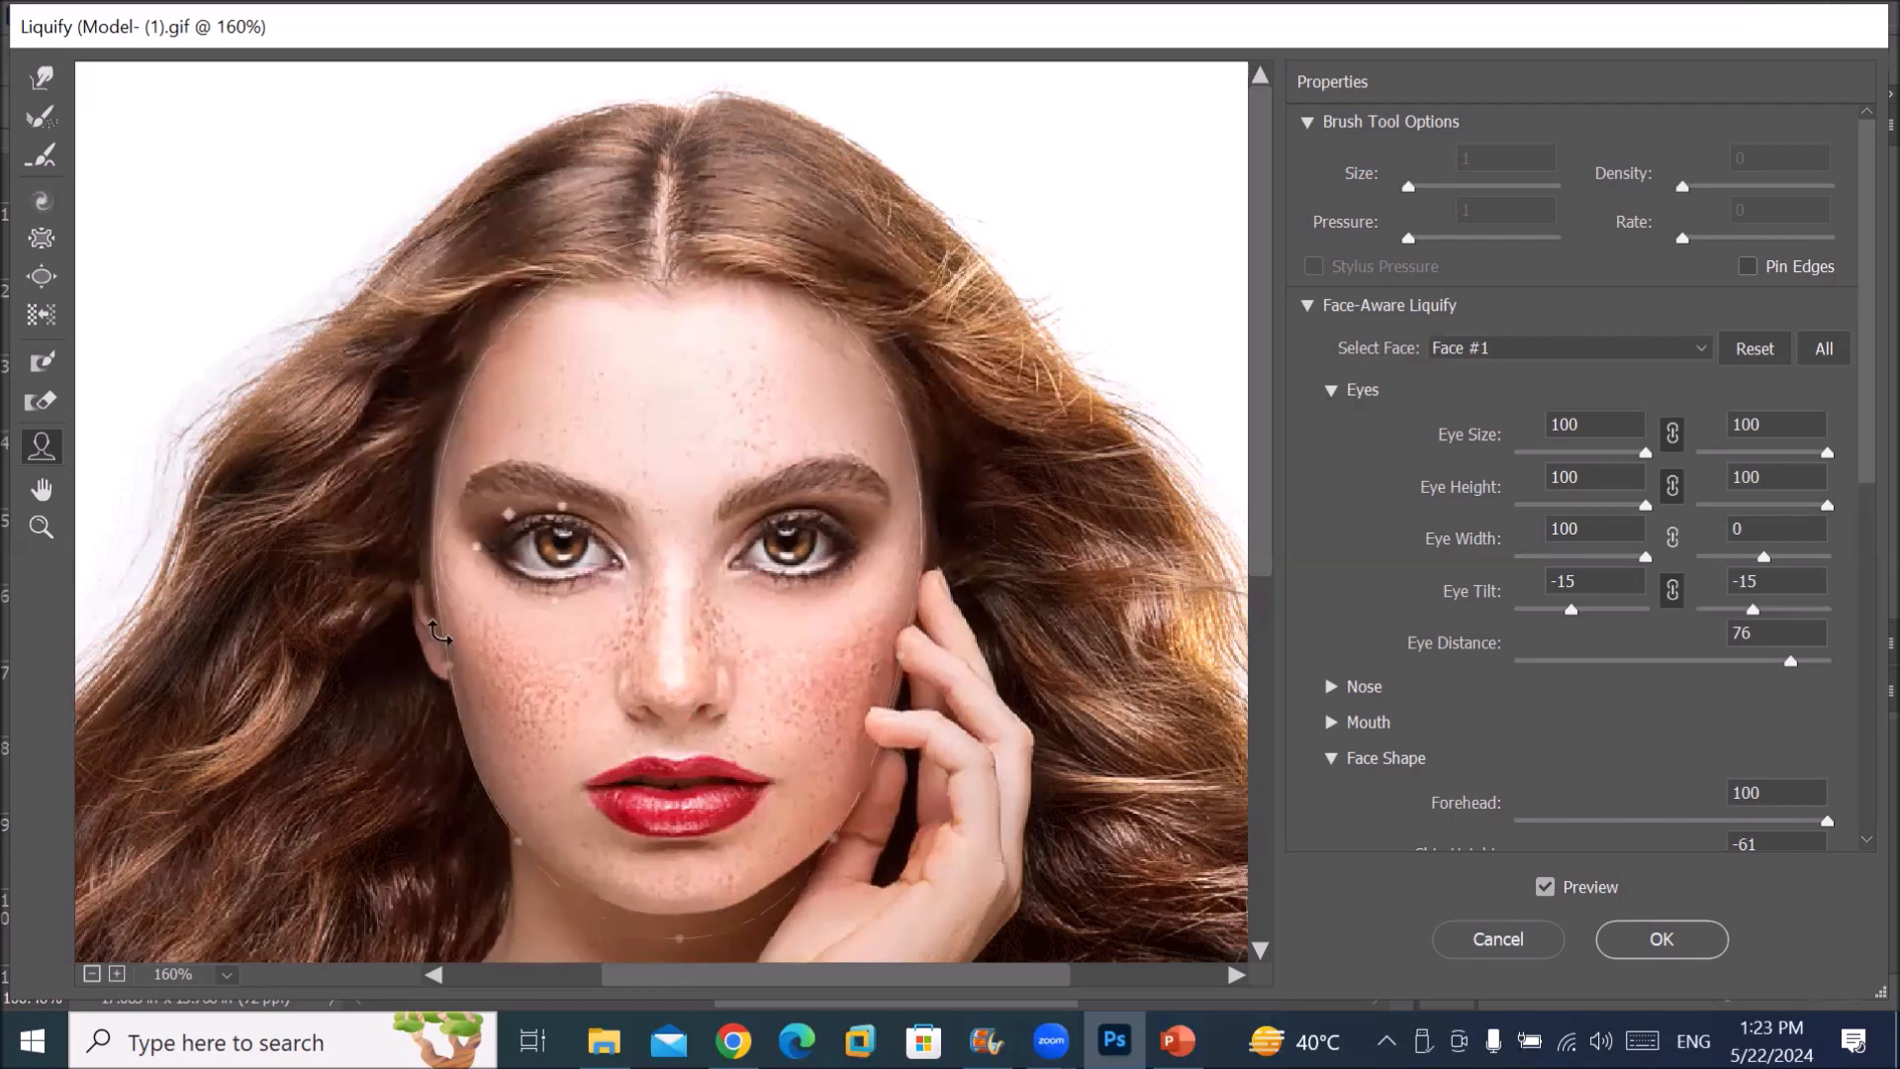
# Step: Narrow the face width with the Face tool and tilt both eyes to -100
pyautogui.moveTo(446, 663); pyautogui.dragTo(589, 665)
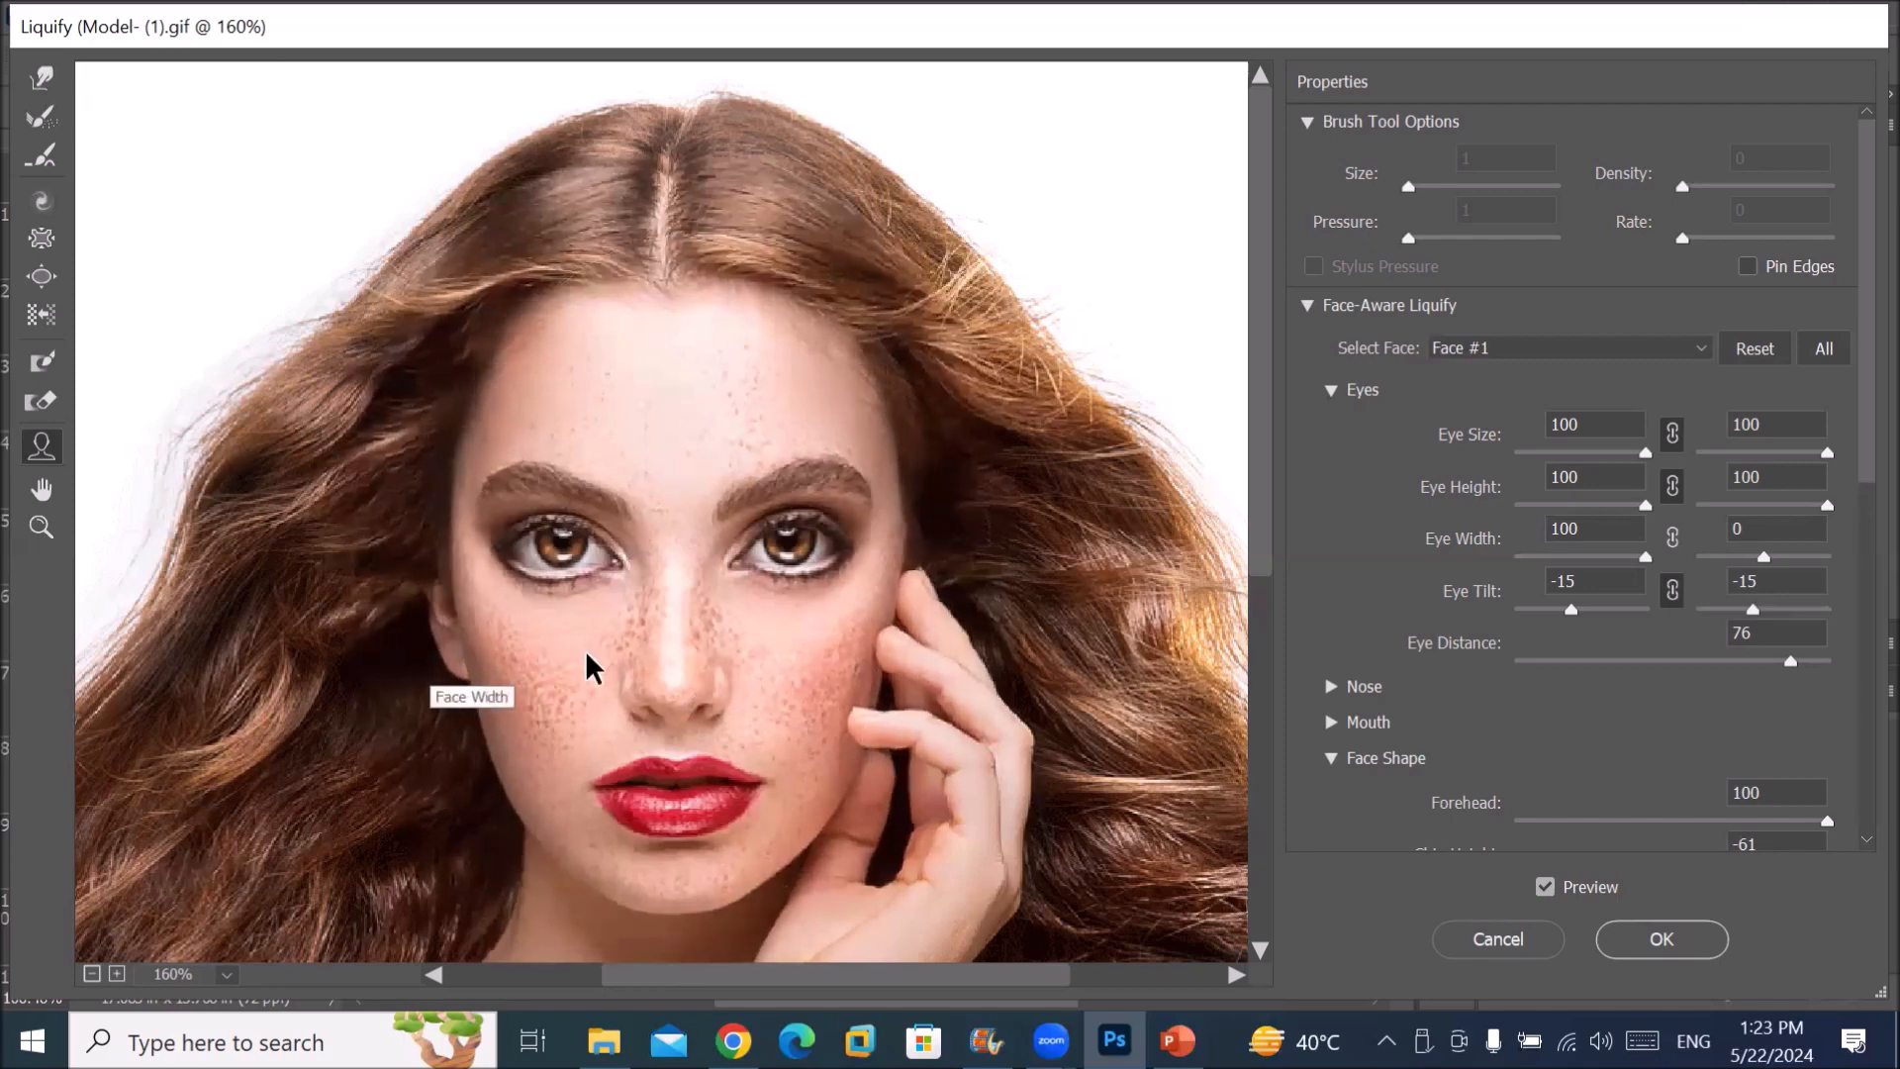
pyautogui.moveTo(467, 523); pyautogui.dragTo(484, 619)
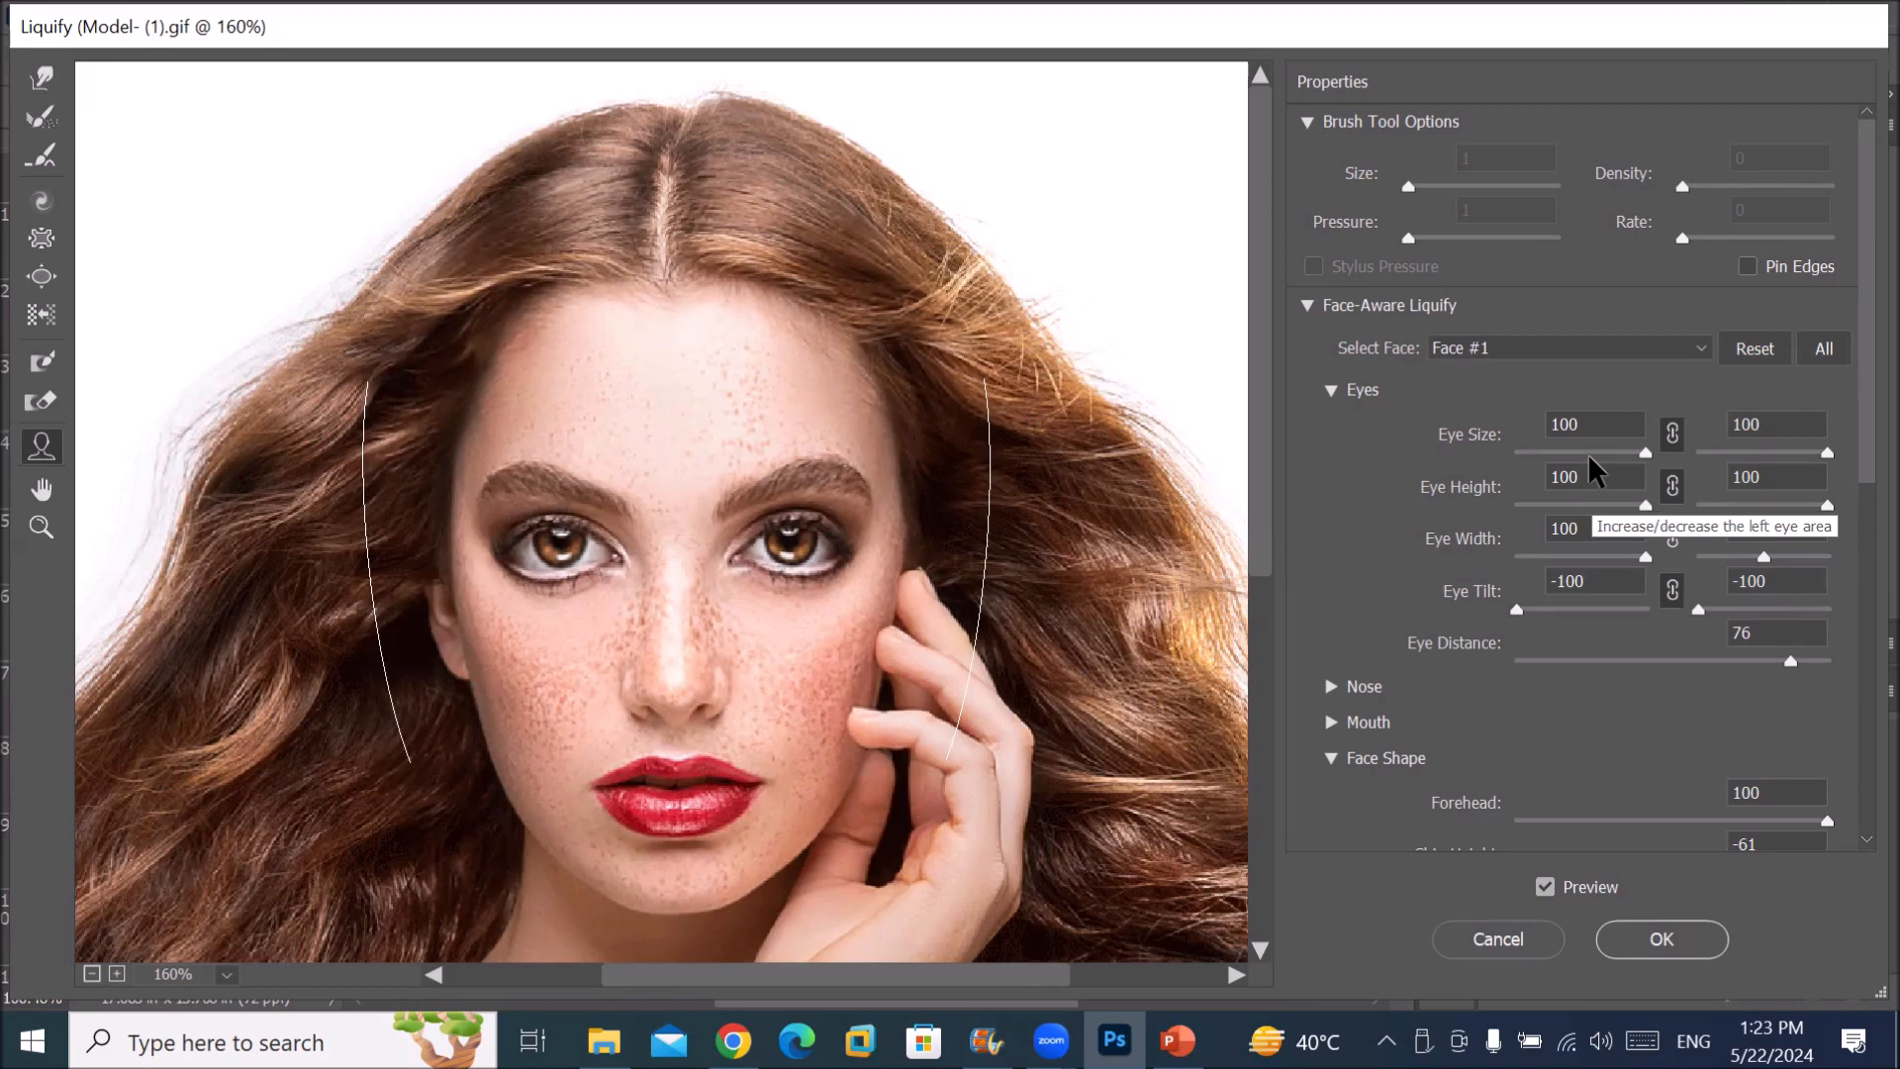
# Step: Brush the Smooth tool over the mouth and eye area, and raise the eyebrow on the image's left with Forward Warp
pyautogui.click(44, 157)
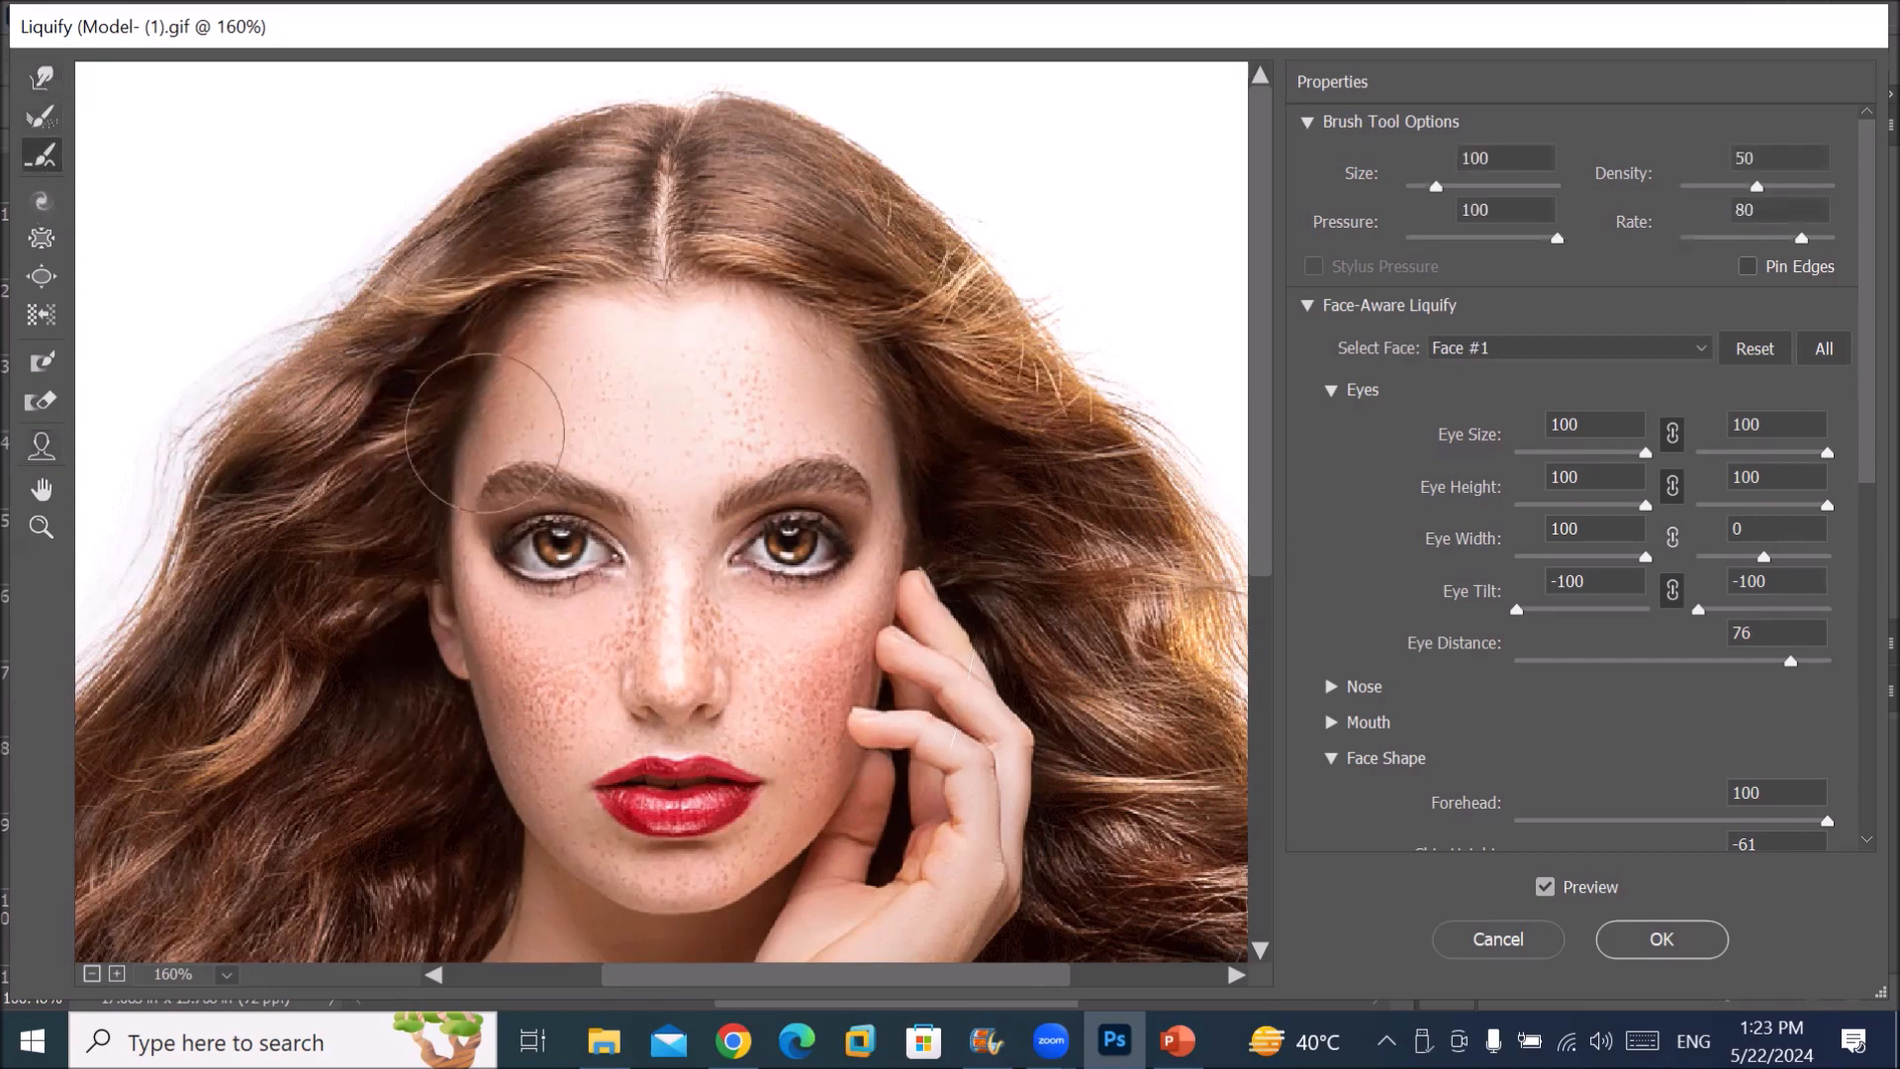
pyautogui.moveTo(693, 779)
pyautogui.mouseDown()
pyautogui.moveTo(643, 757)
pyautogui.moveTo(489, 543)
pyautogui.moveTo(614, 573)
pyautogui.mouseUp()
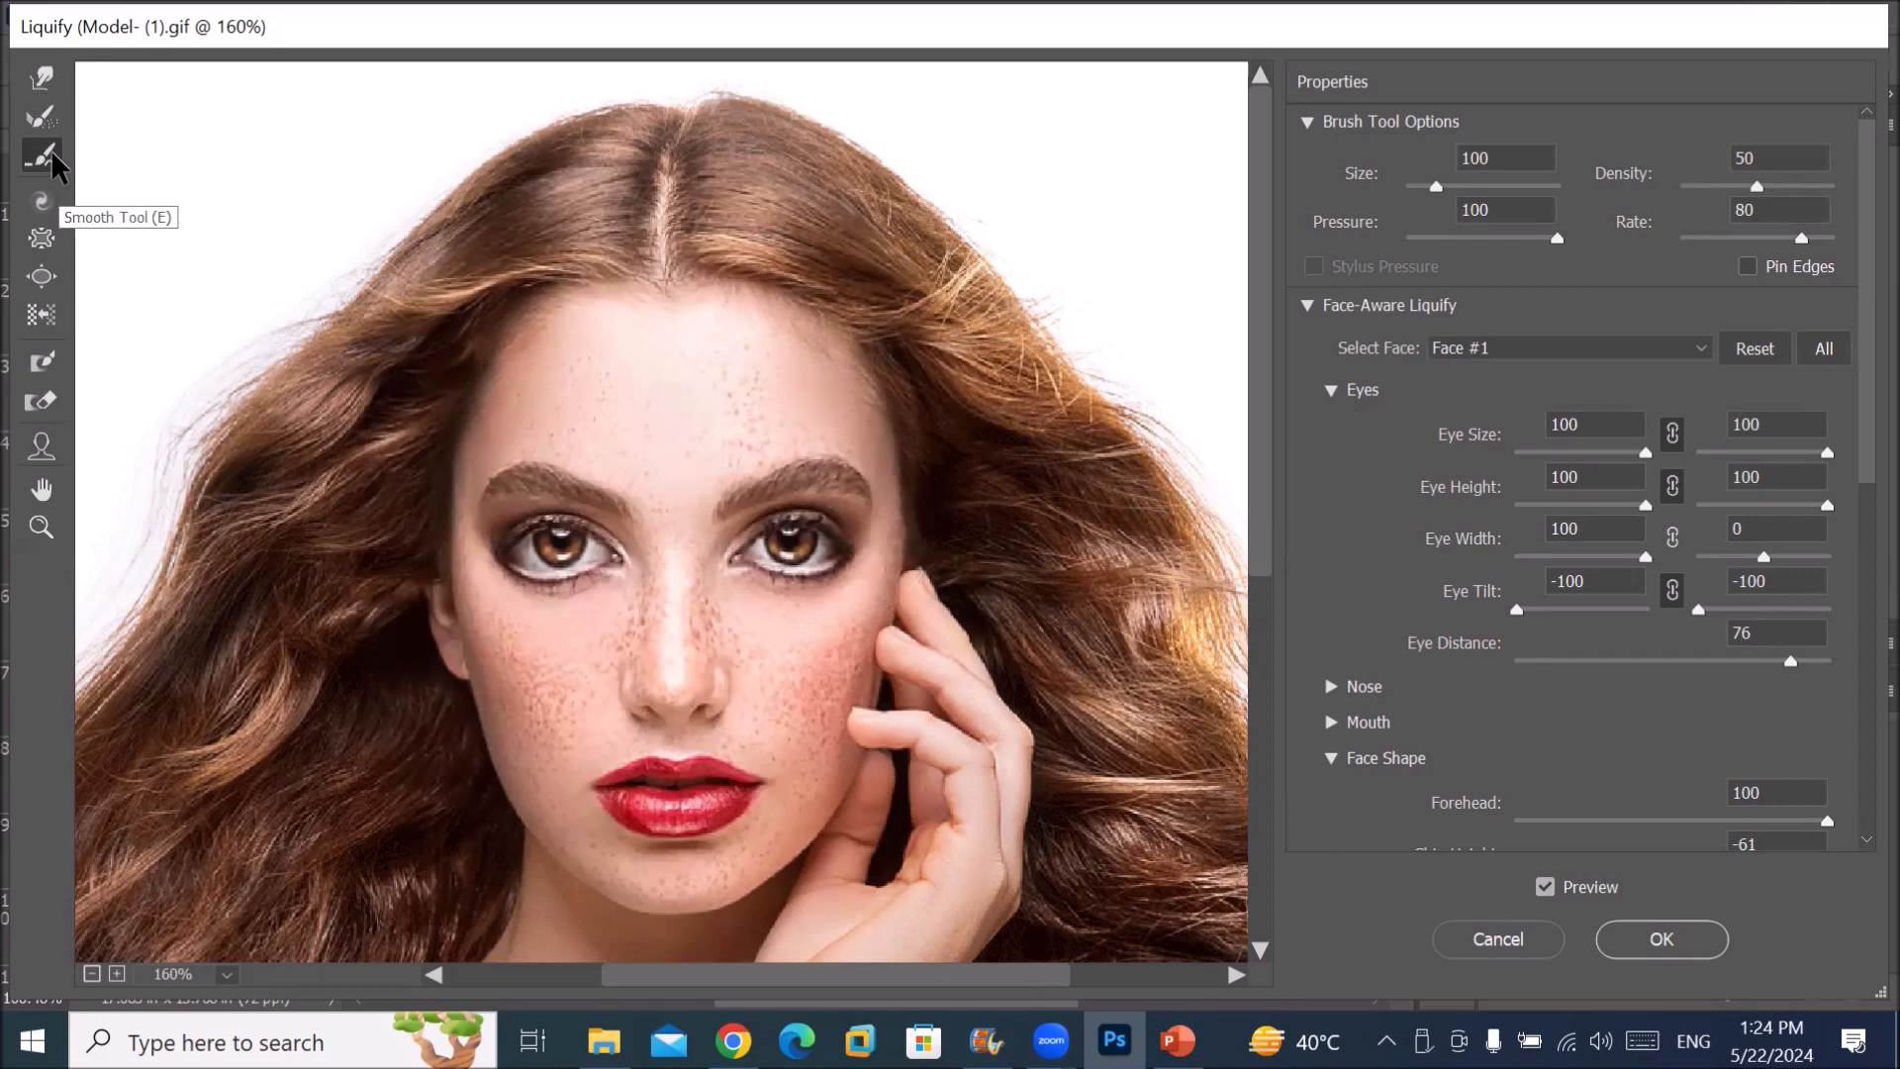
pyautogui.click(41, 78)
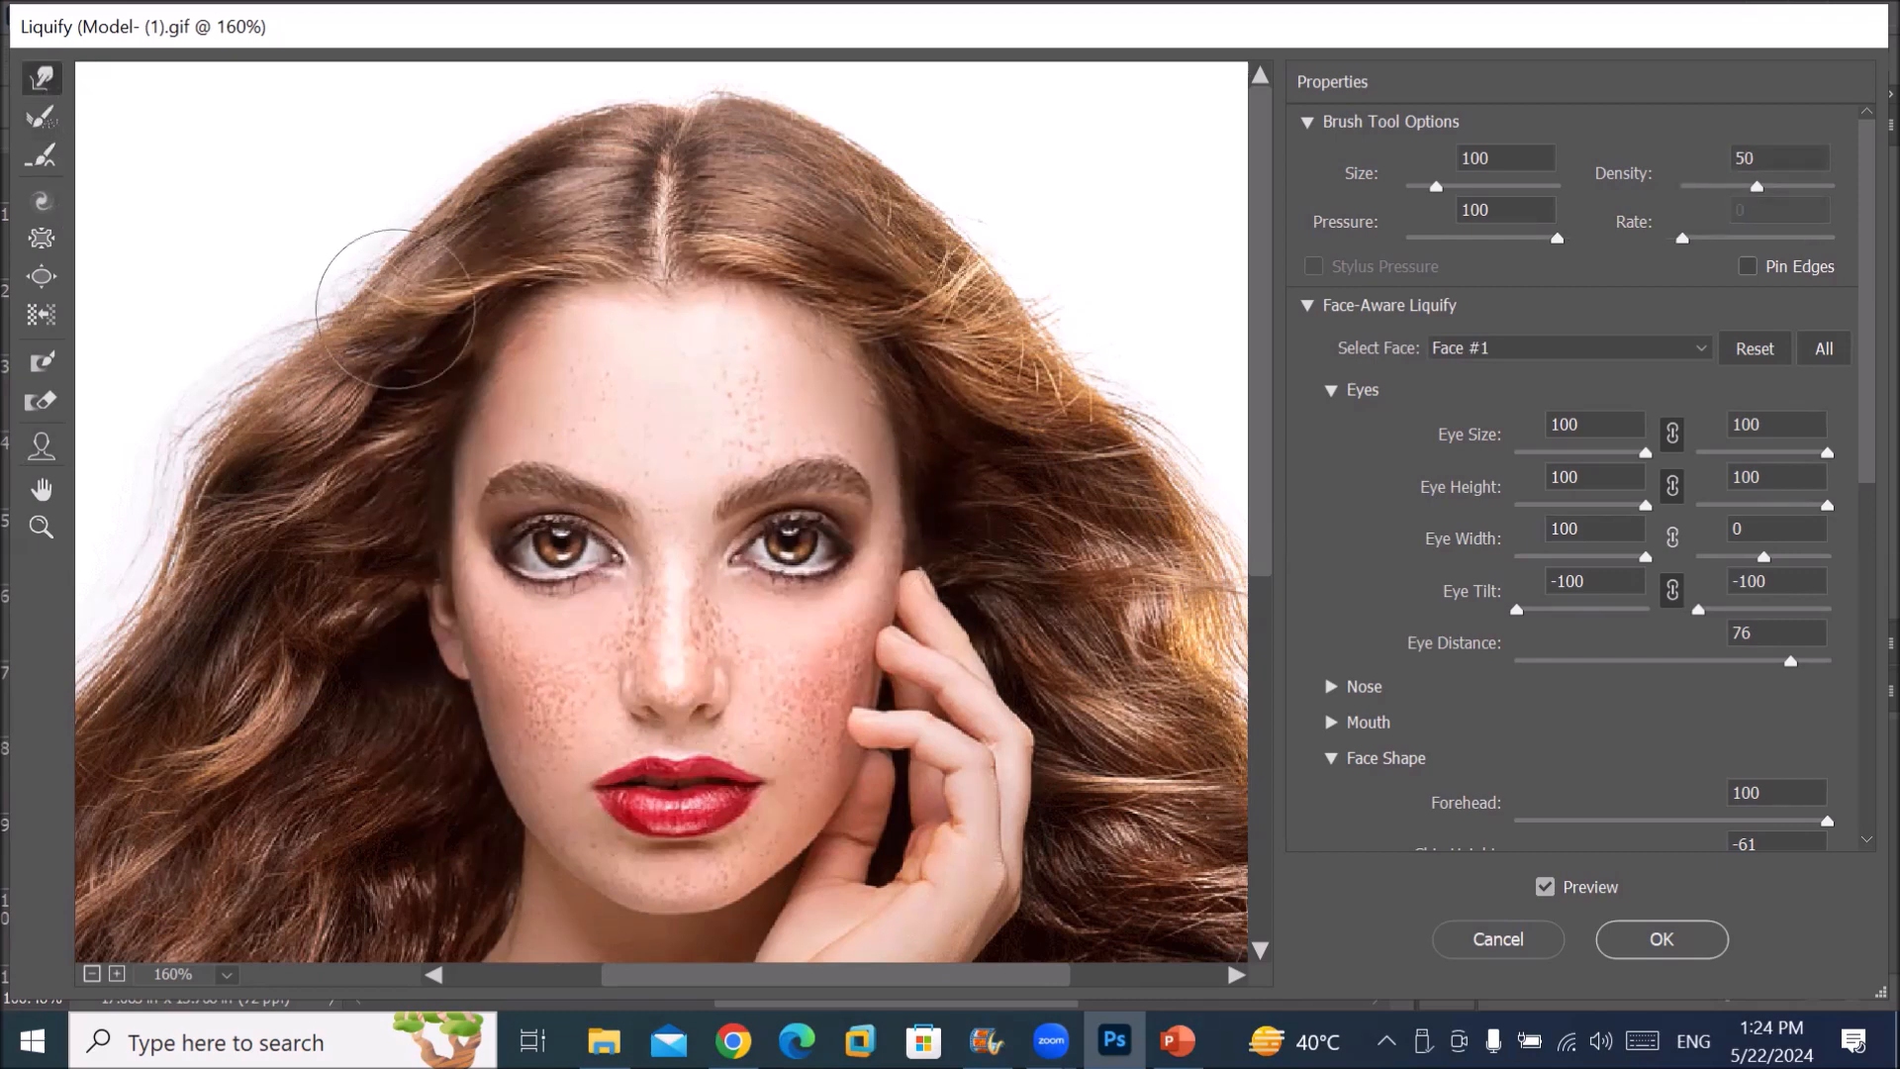
pyautogui.moveTo(519, 483); pyautogui.dragTo(543, 416)
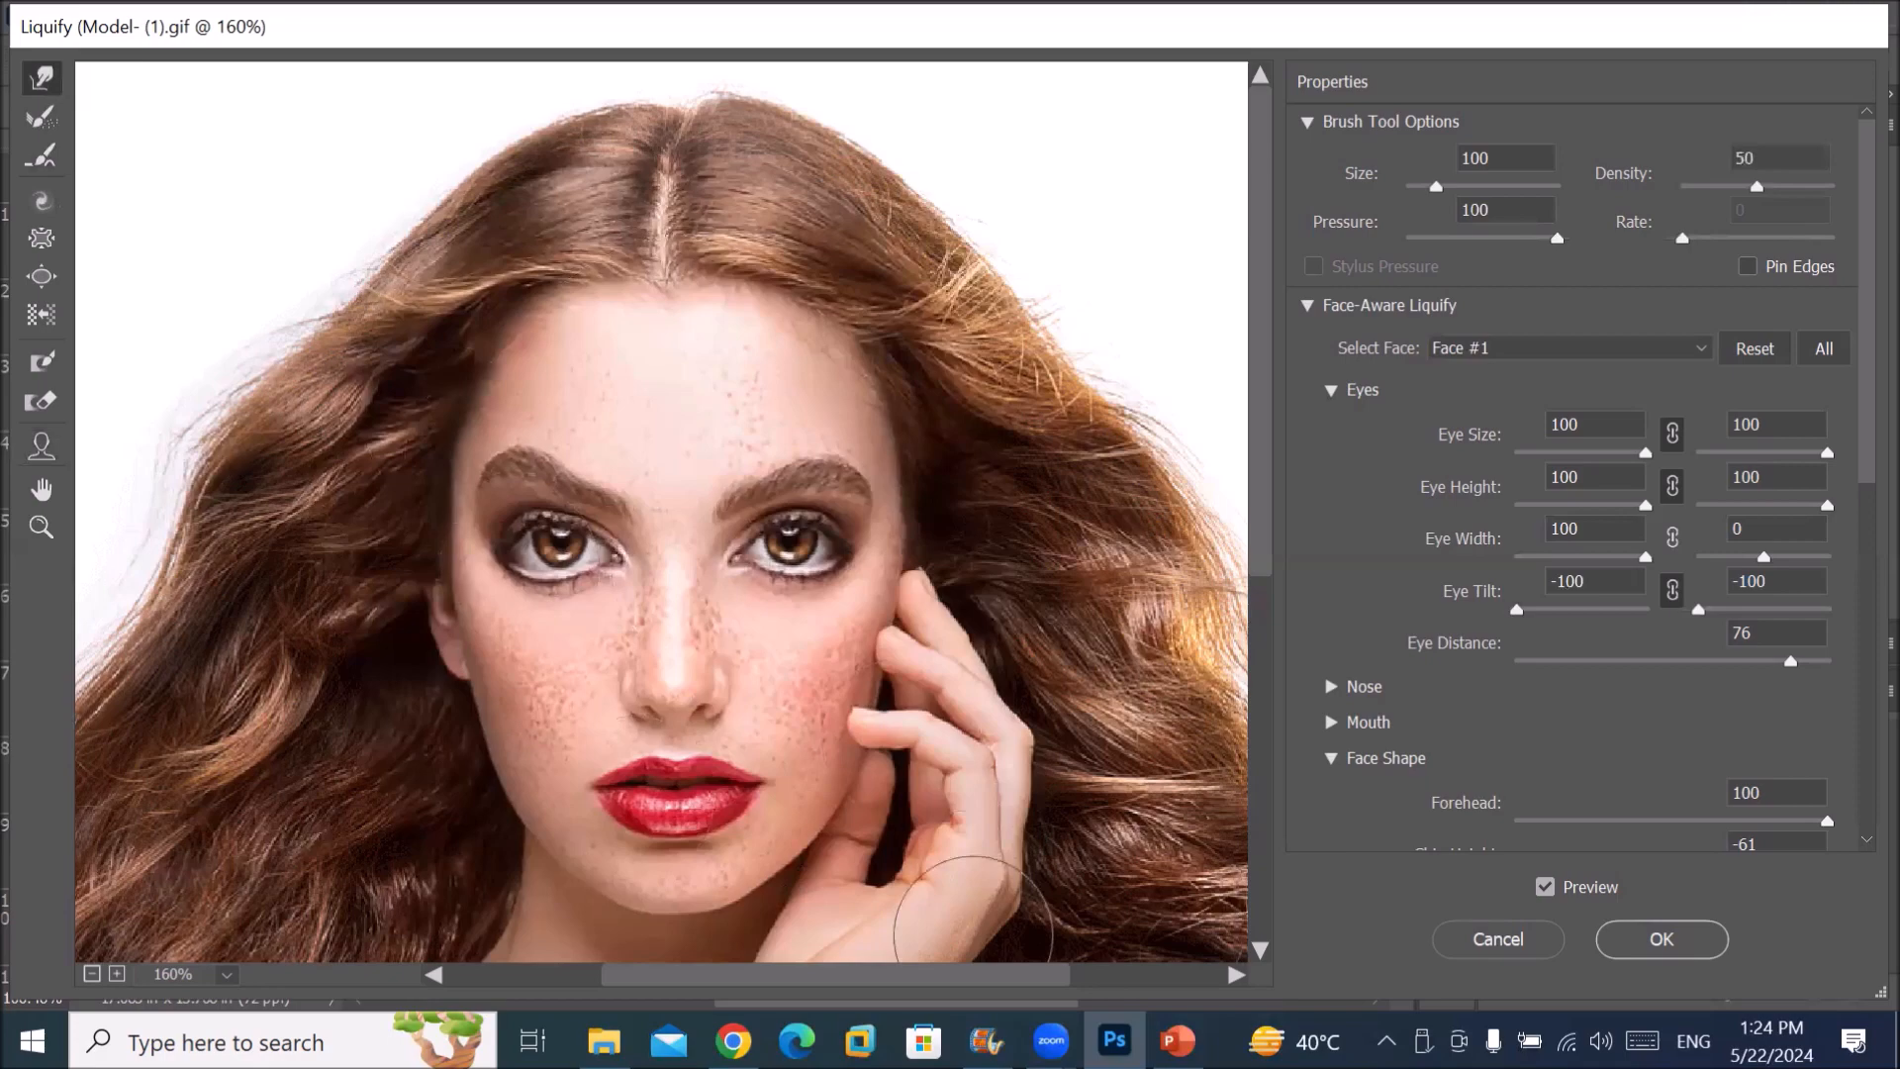
# Step: Pull the lower eyelids down with Forward Warp, undo the last stroke, and soften the eye distortion with the Smooth tool
pyautogui.hotkey('ctrl', '+')
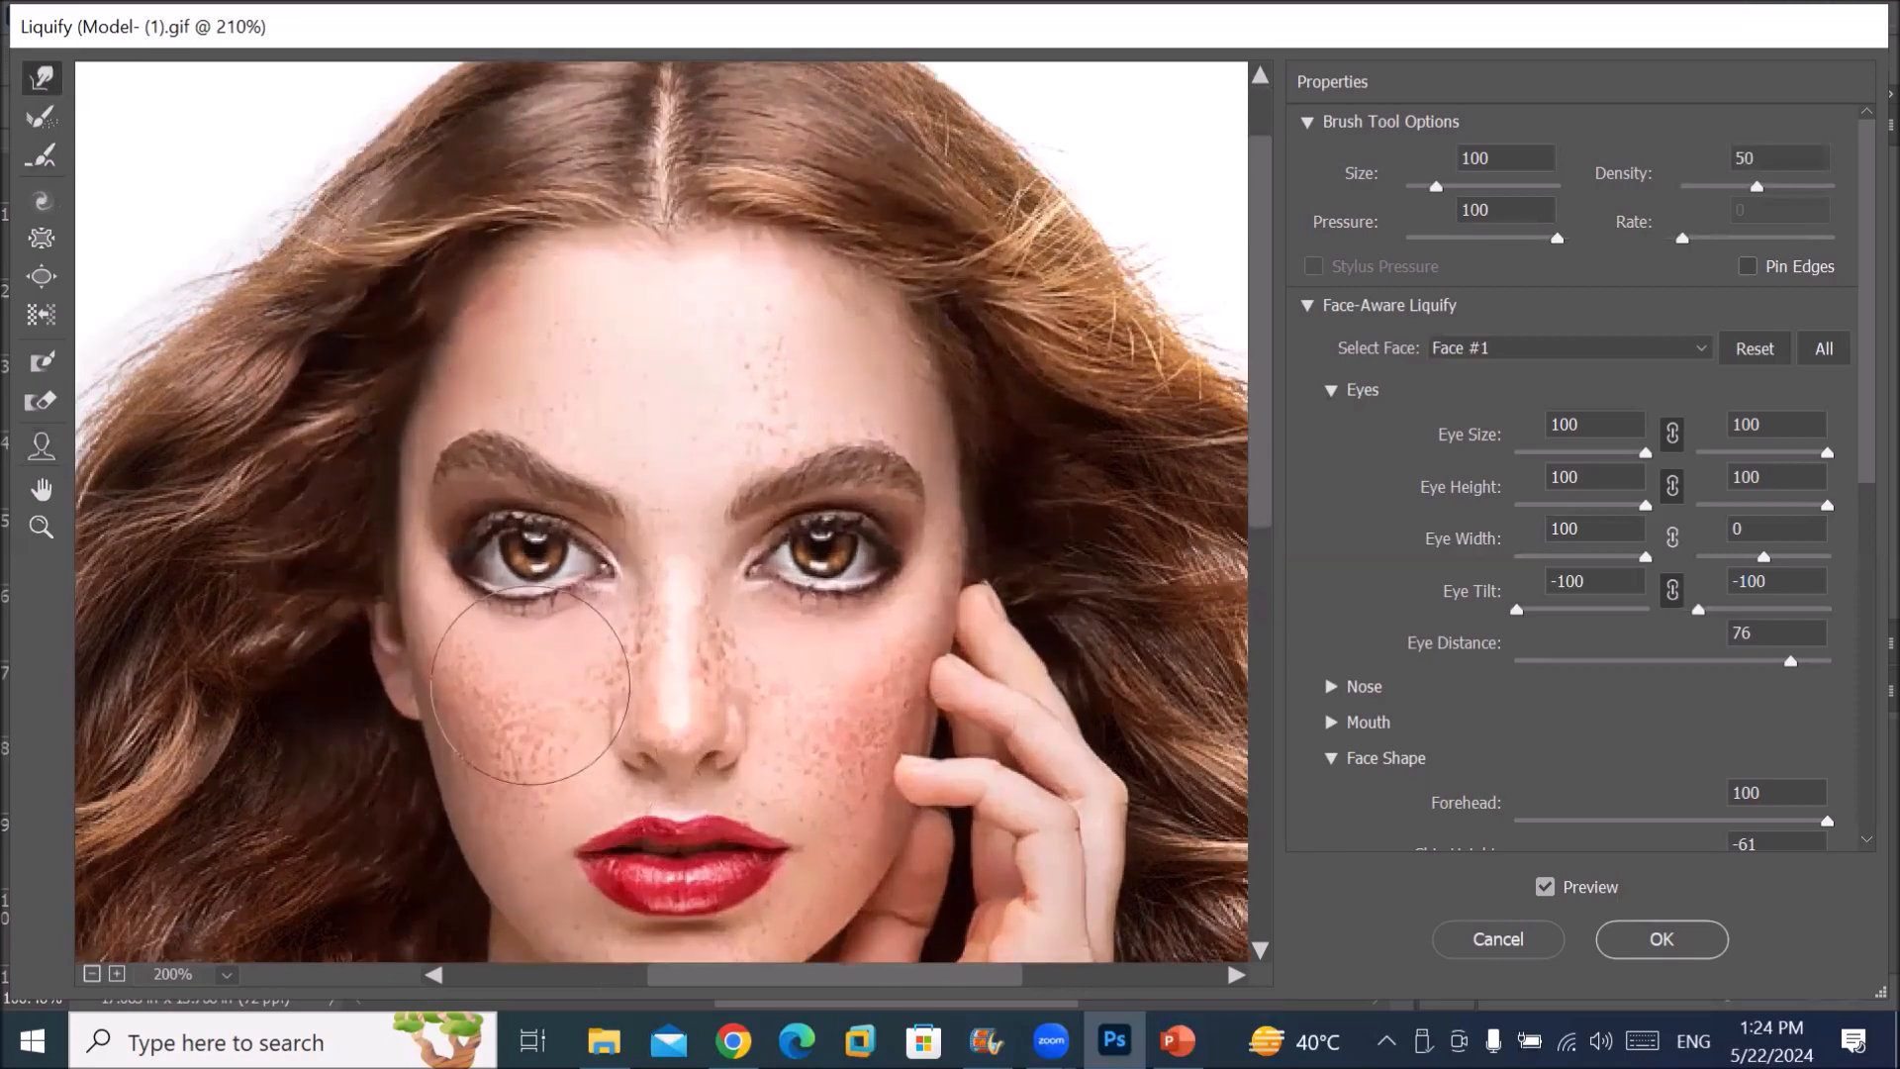
pyautogui.hotkey('ctrl', '+')
pyautogui.moveTo(531, 685); pyautogui.dragTo(500, 676)
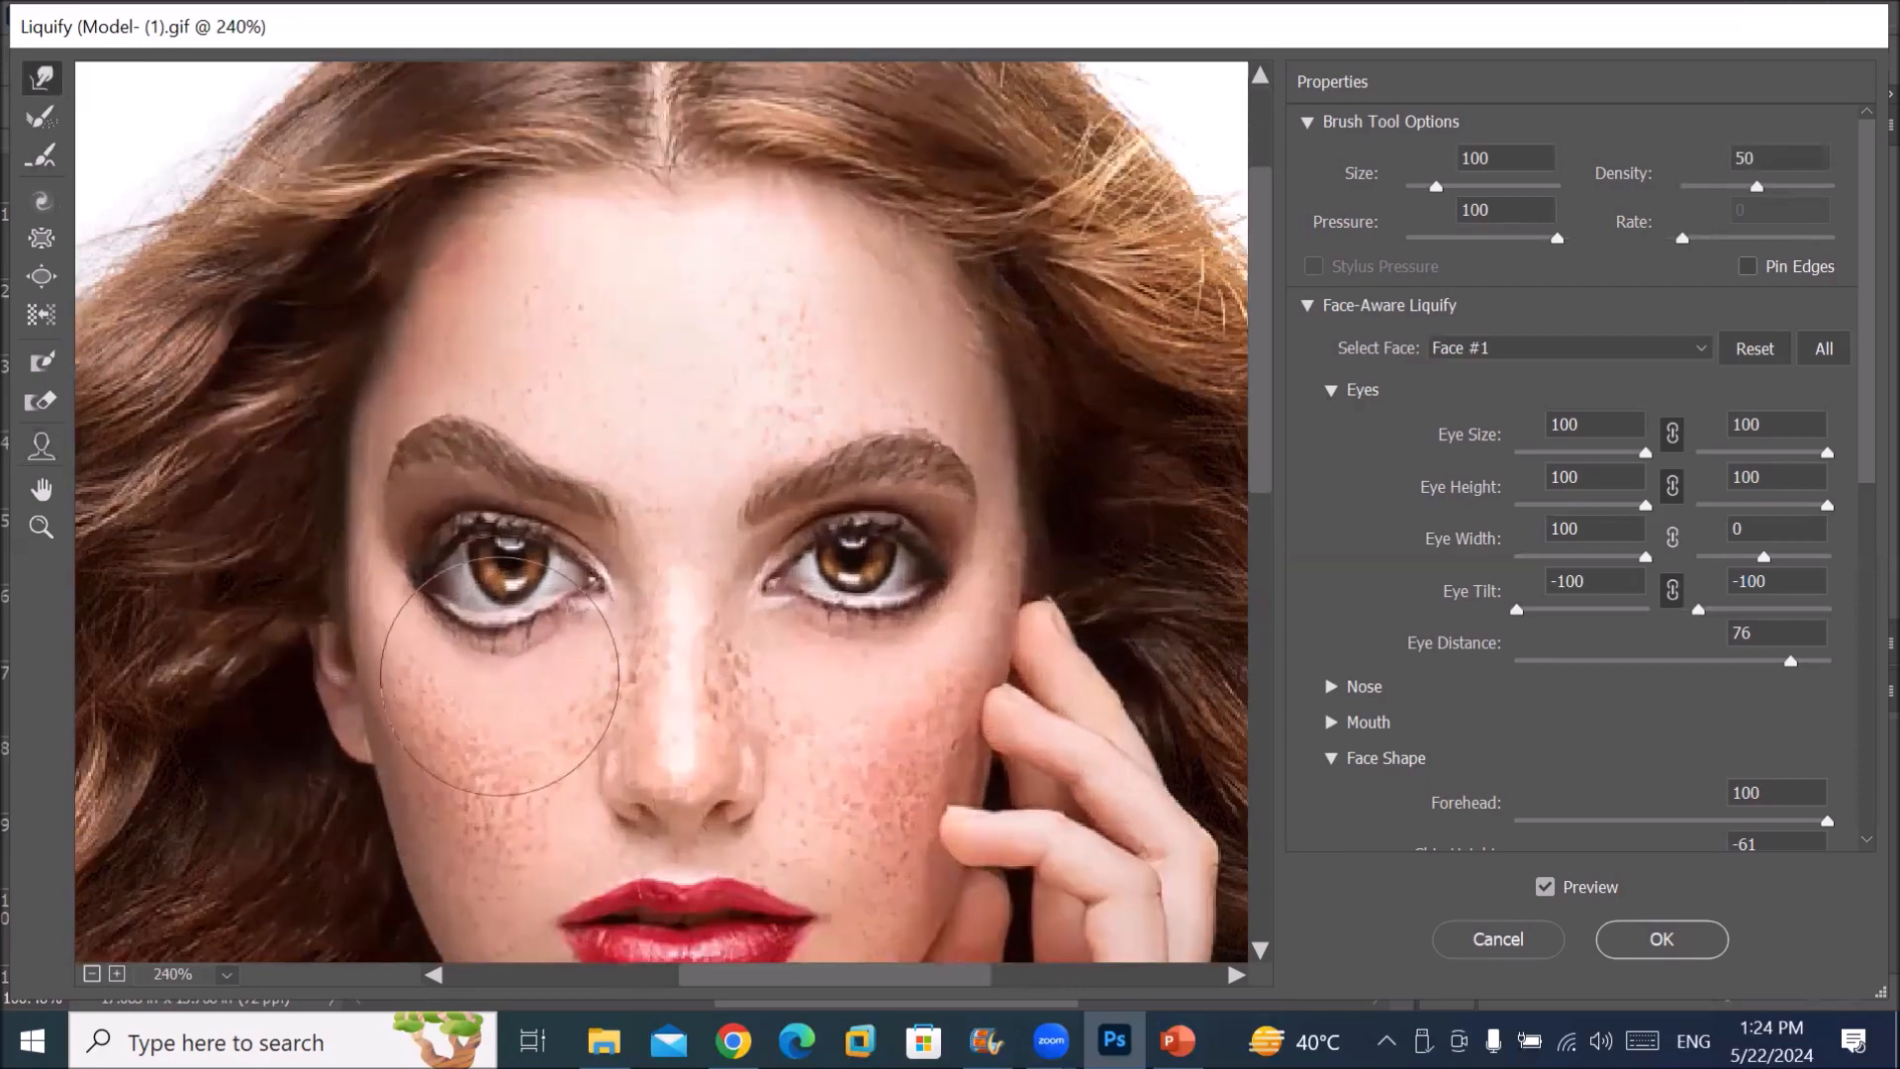
pyautogui.hotkey('ctrl', 'z')
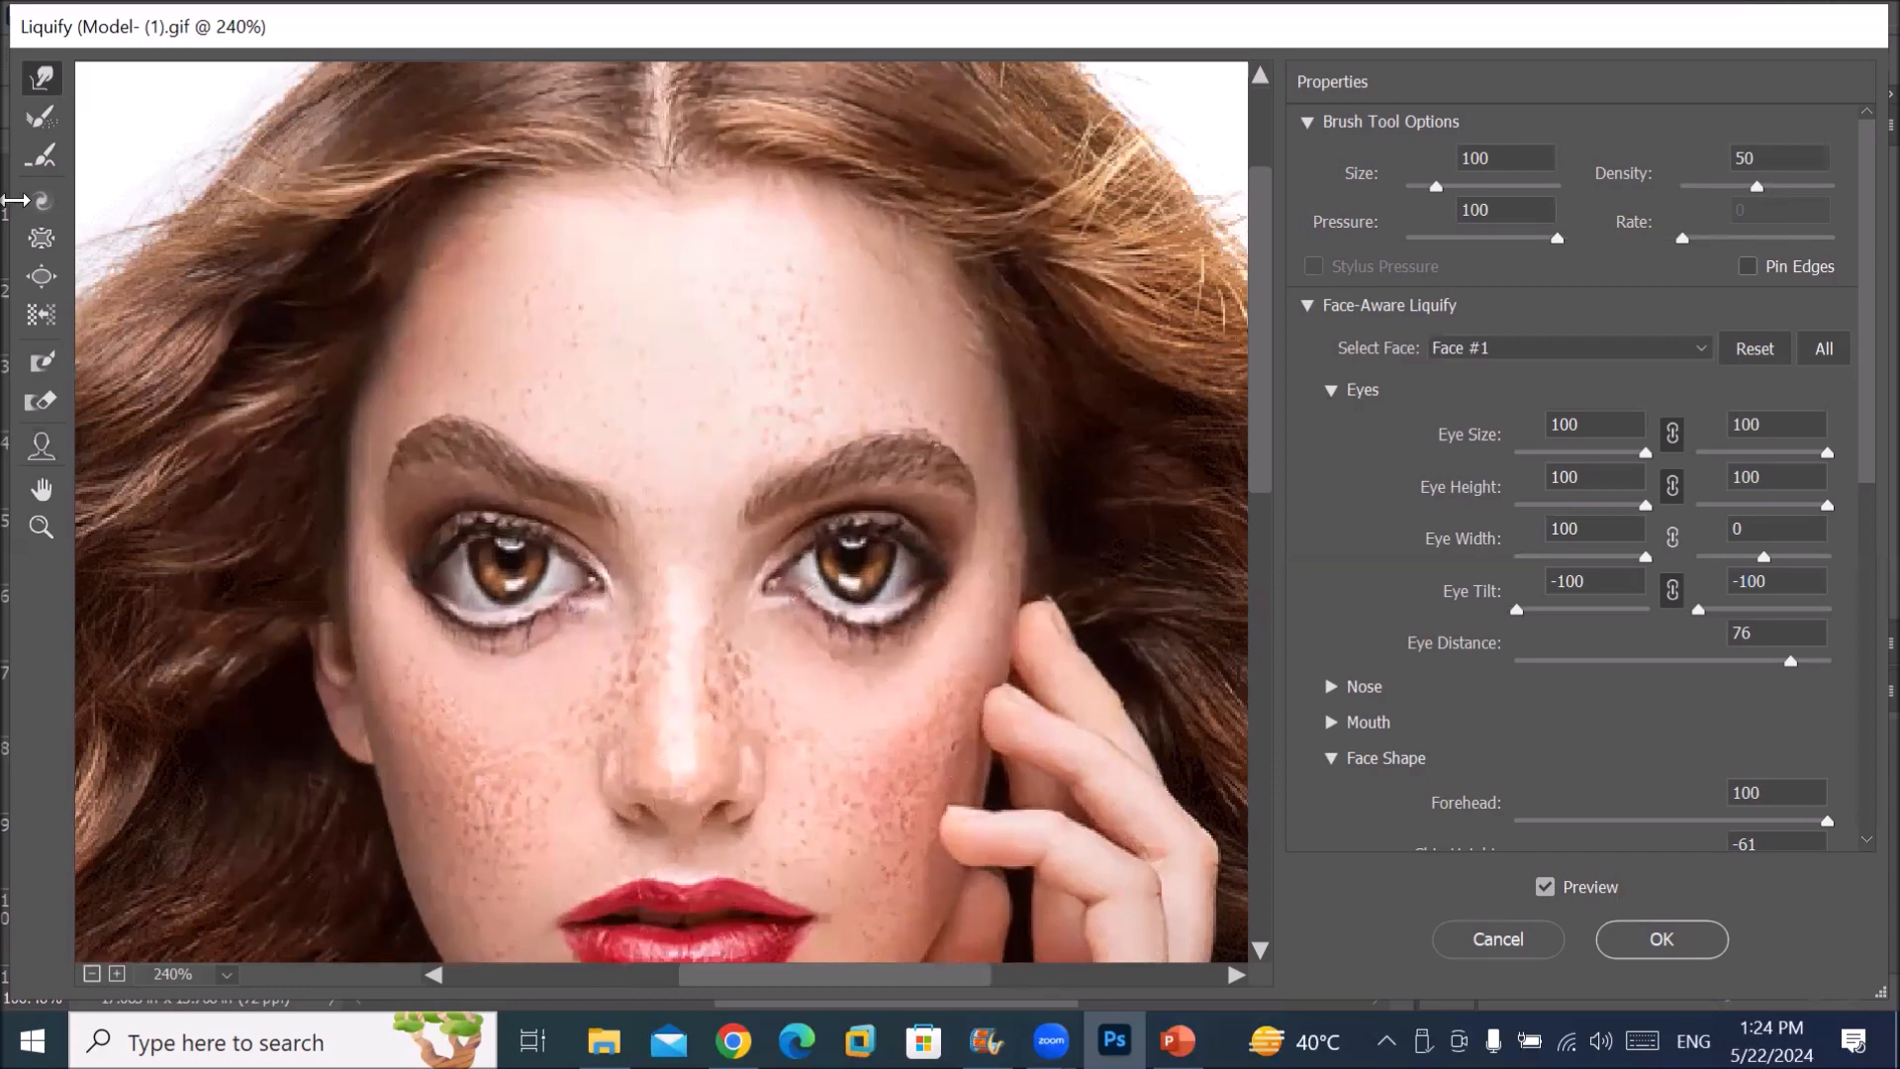
pyautogui.click(42, 153)
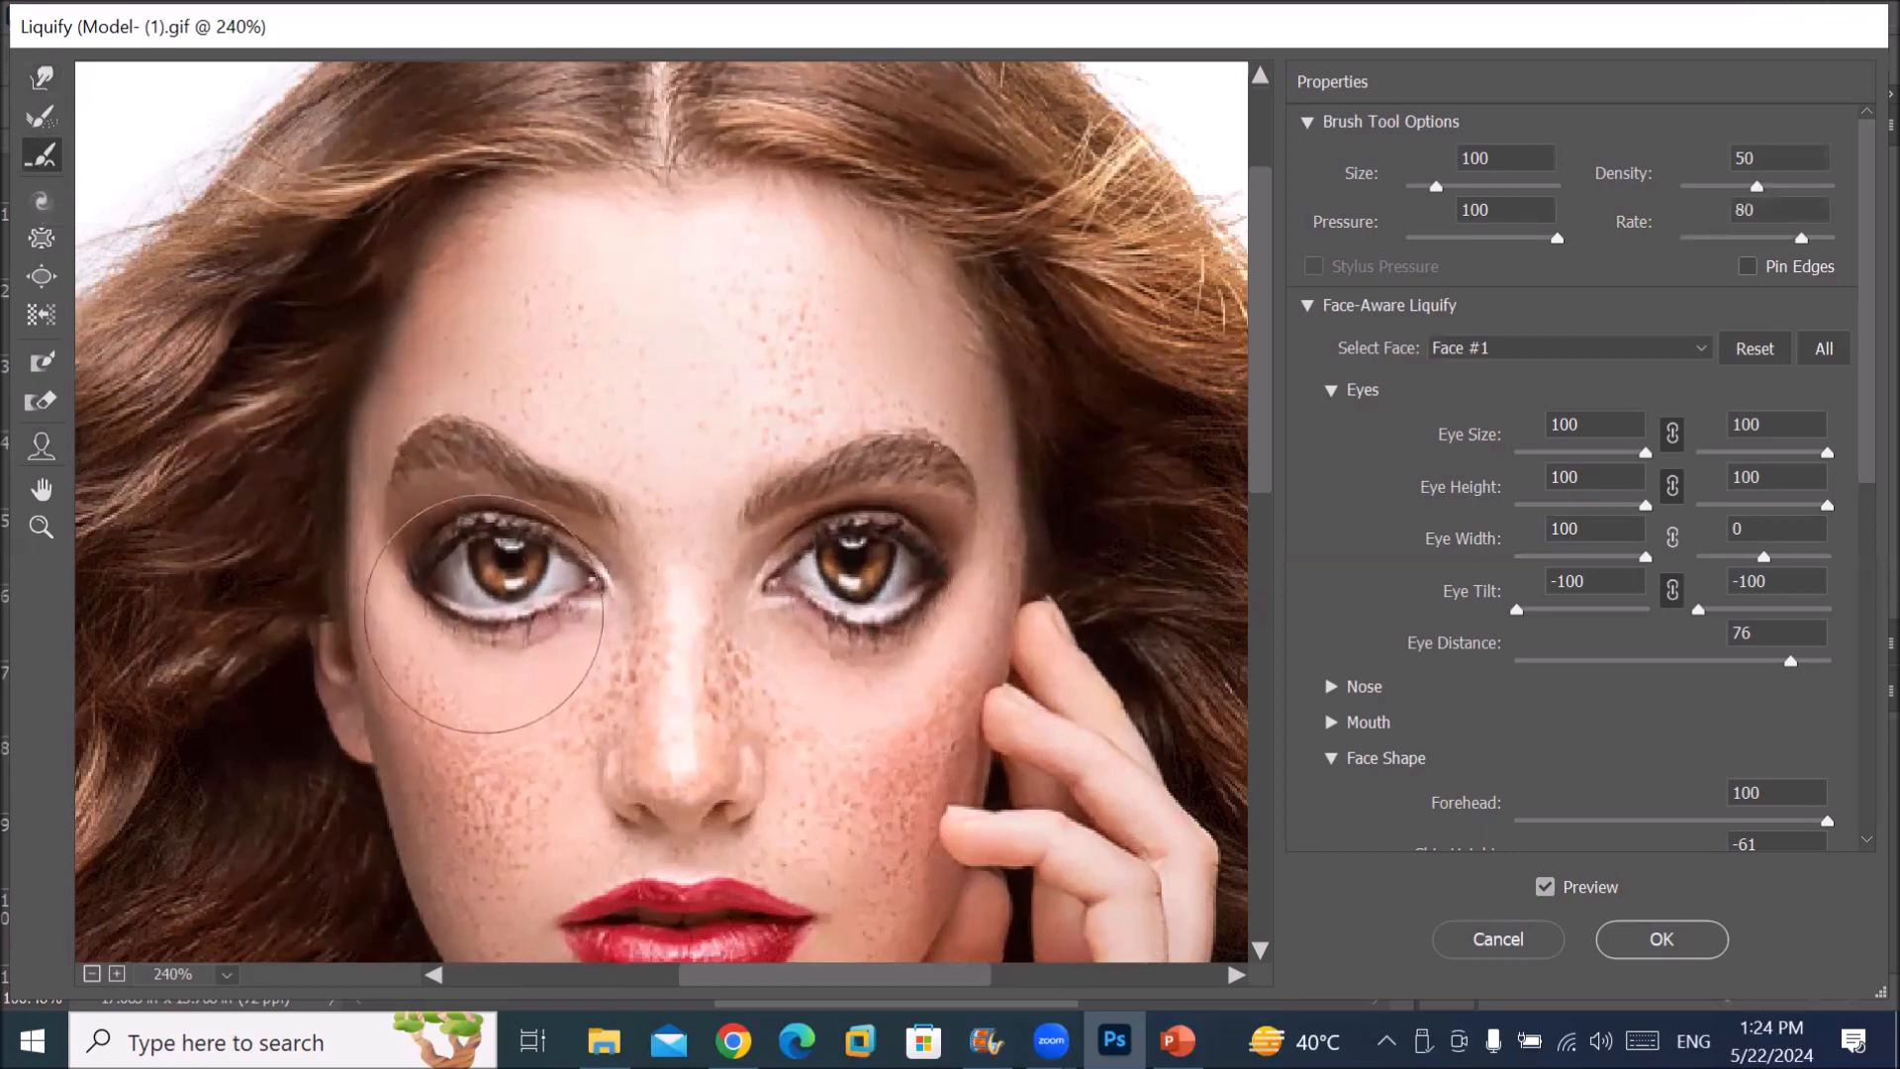
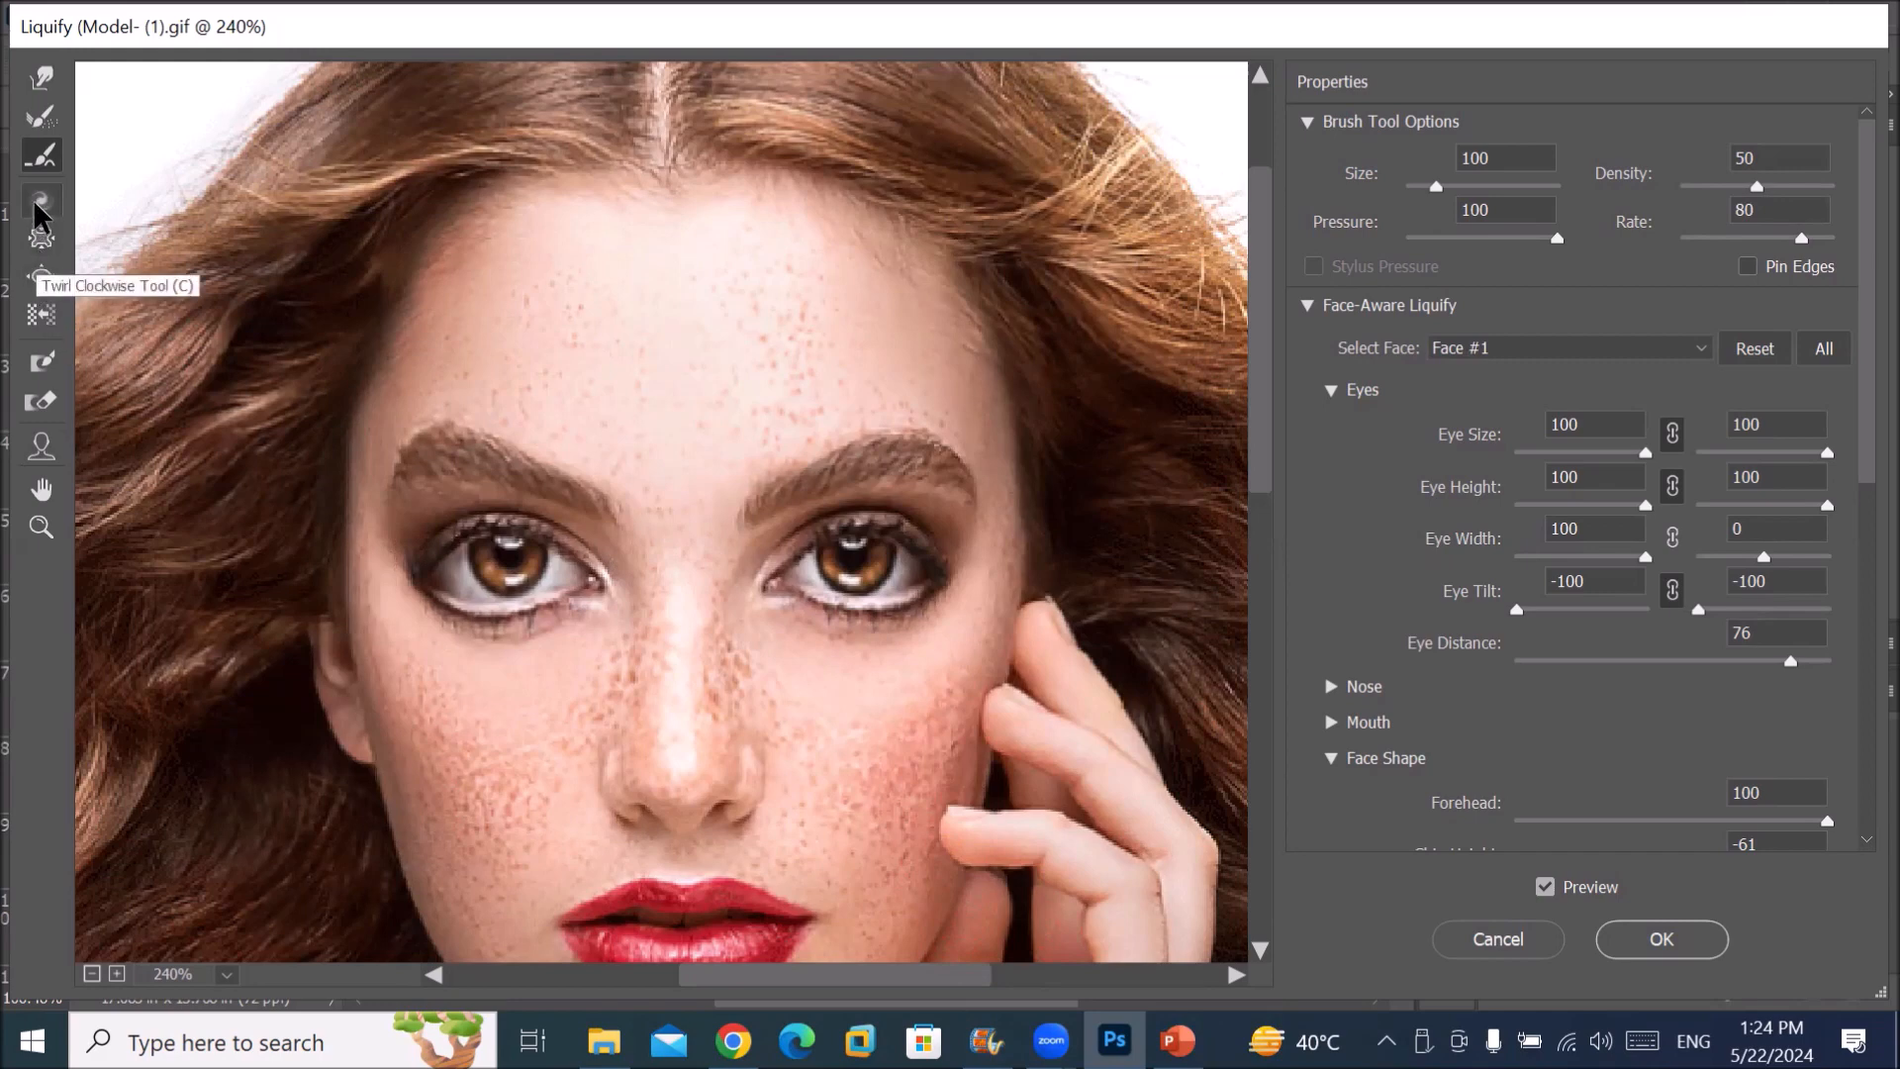
# Step: Swirl both eyes with the Twirl Clockwise tool
pyautogui.click(36, 202)
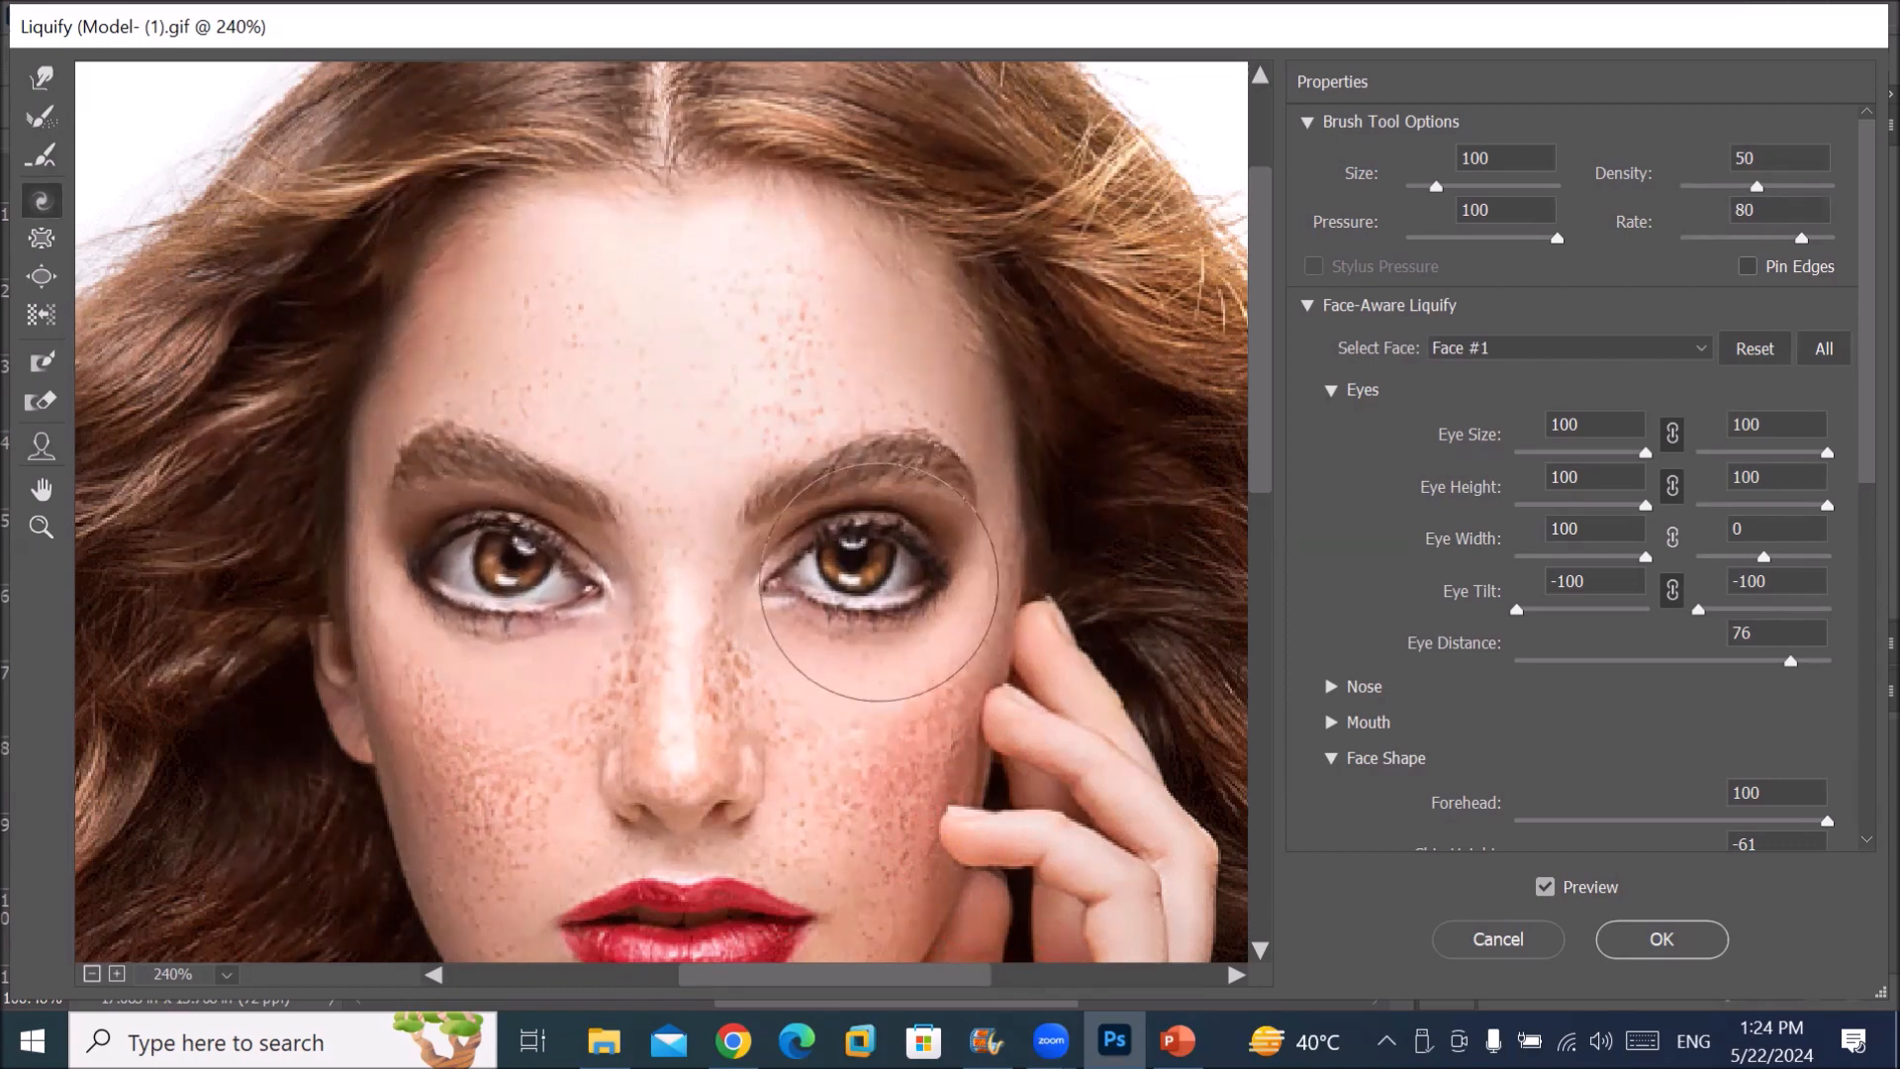
pyautogui.moveTo(858, 587); pyautogui.dragTo(849, 584)
pyautogui.moveTo(483, 572); pyautogui.dragTo(503, 575)
# Step: Twirl the lips counterclockwise by reversing the direction of the Twirl Clockwise tool
pyautogui.scroll(-1, 782, 614)
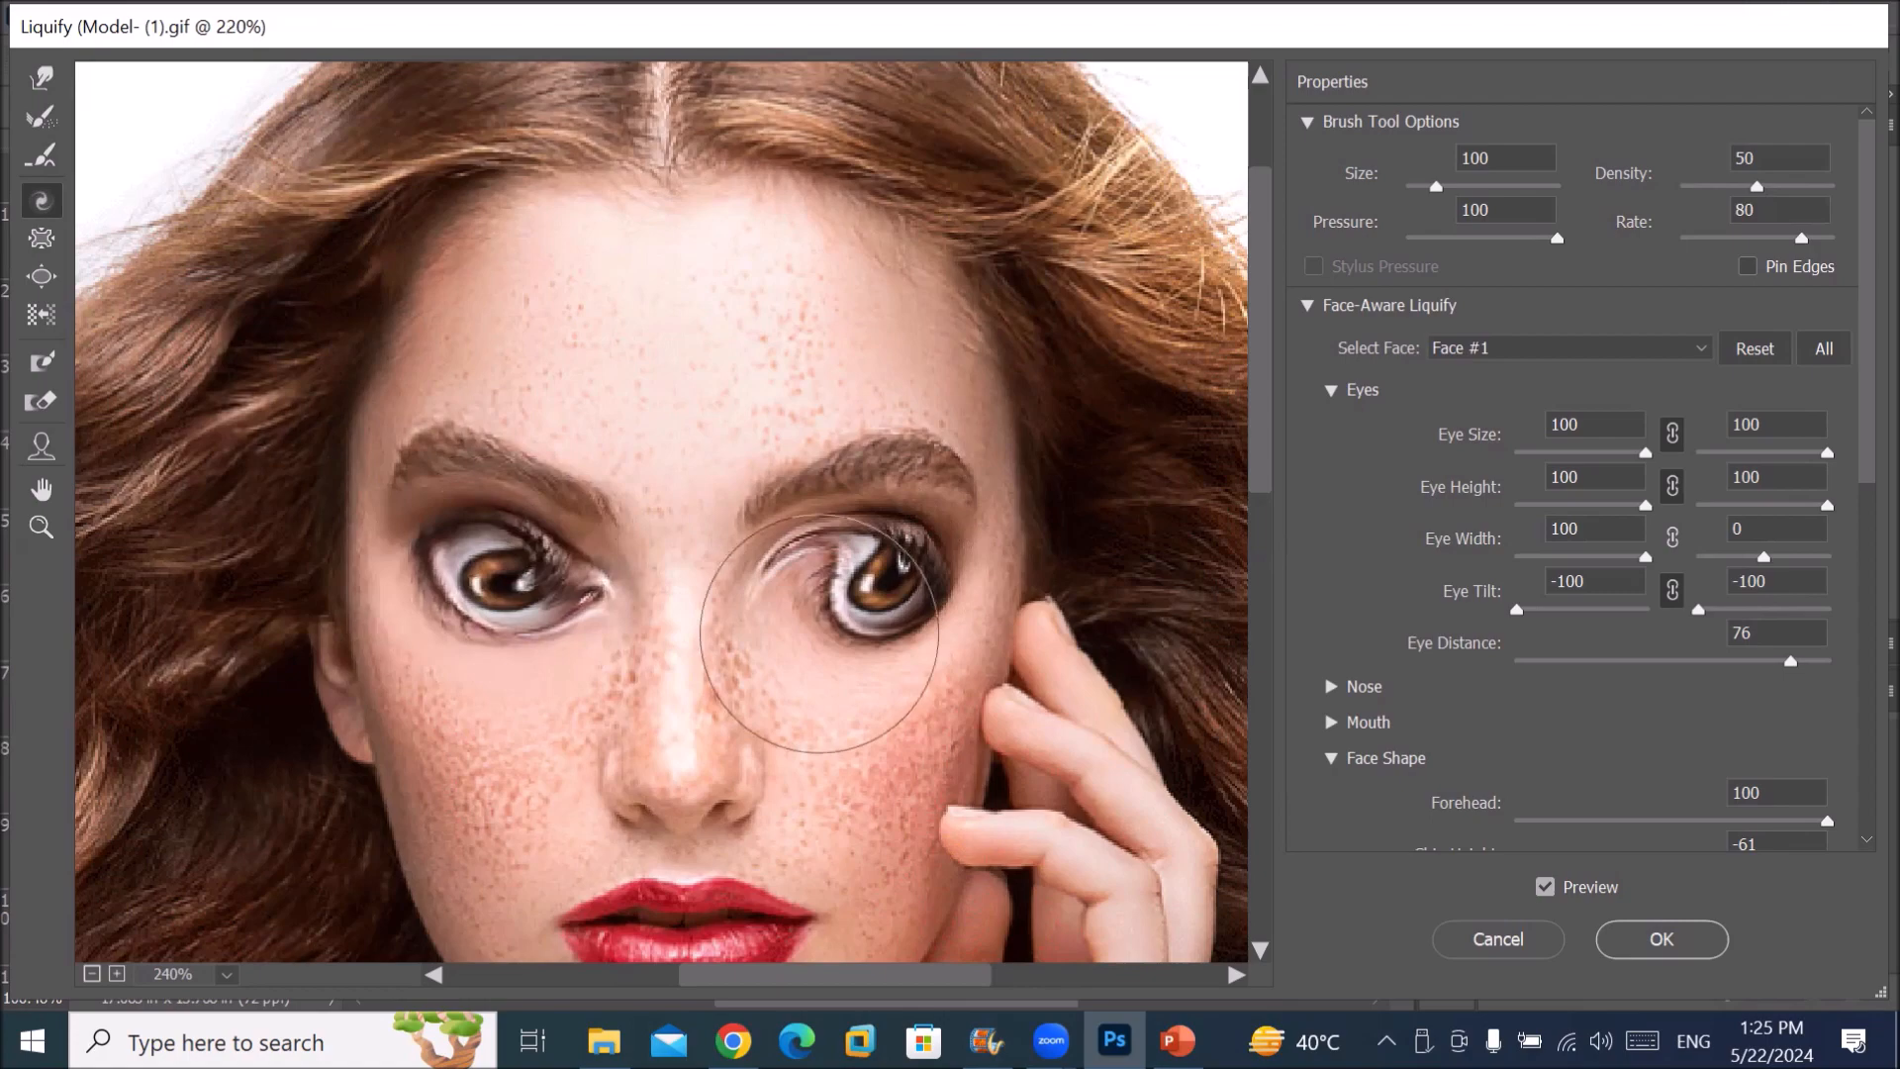
pyautogui.scroll(-2, 789, 763)
pyautogui.scroll(-2, 789, 764)
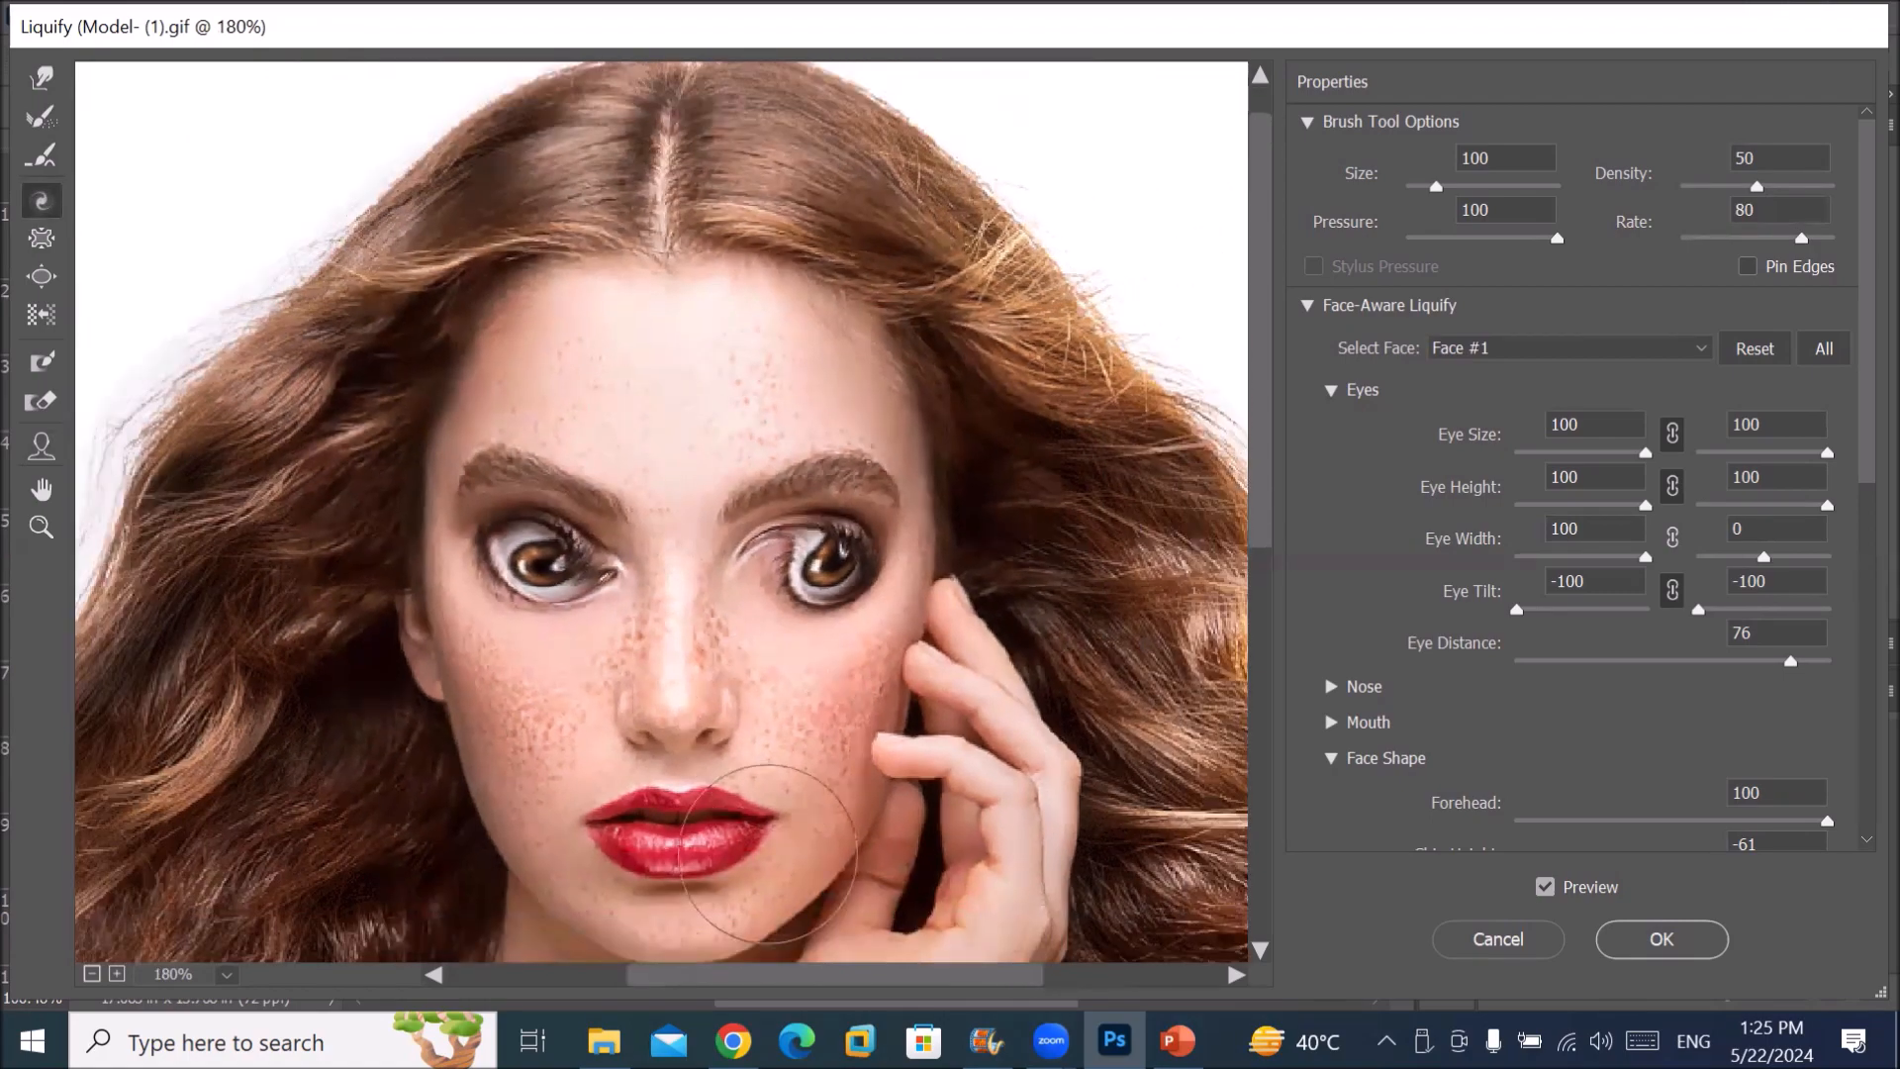
pyautogui.scroll(-2, 767, 853)
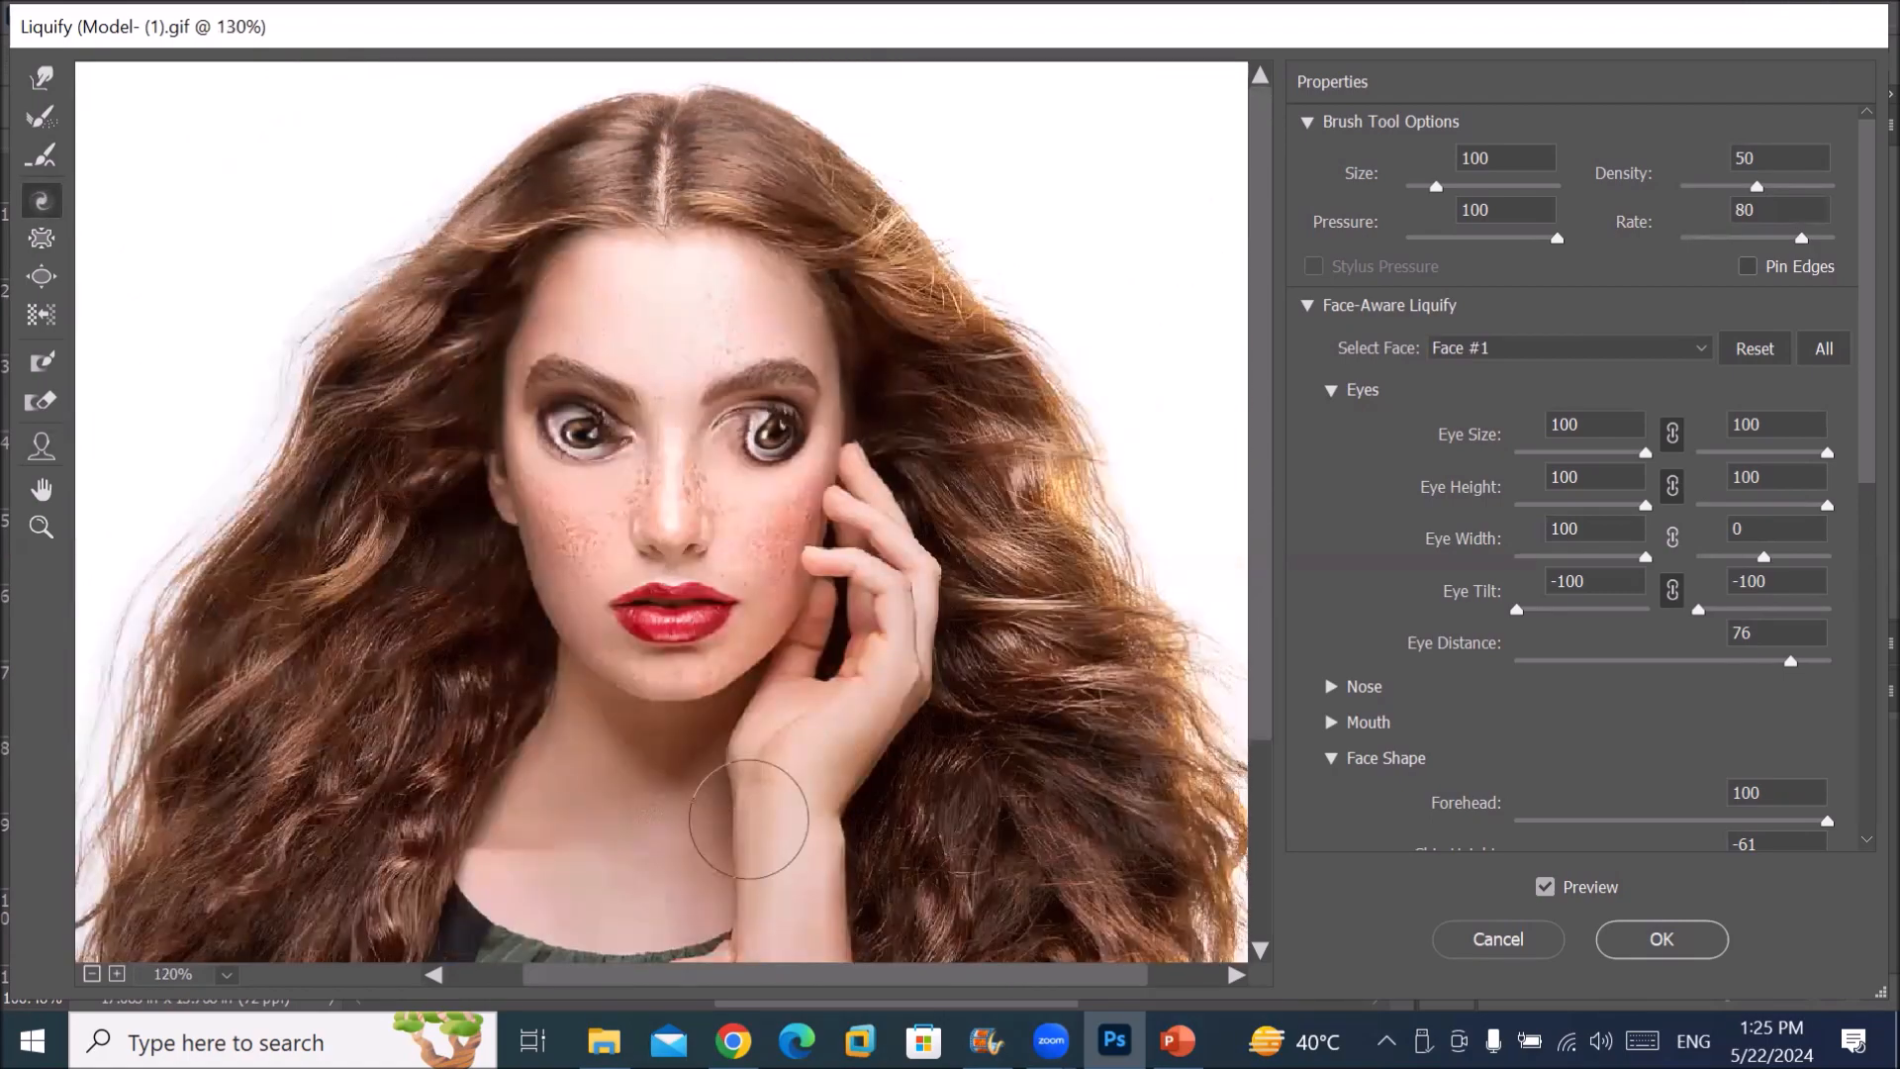
pyautogui.scroll(1, 749, 820)
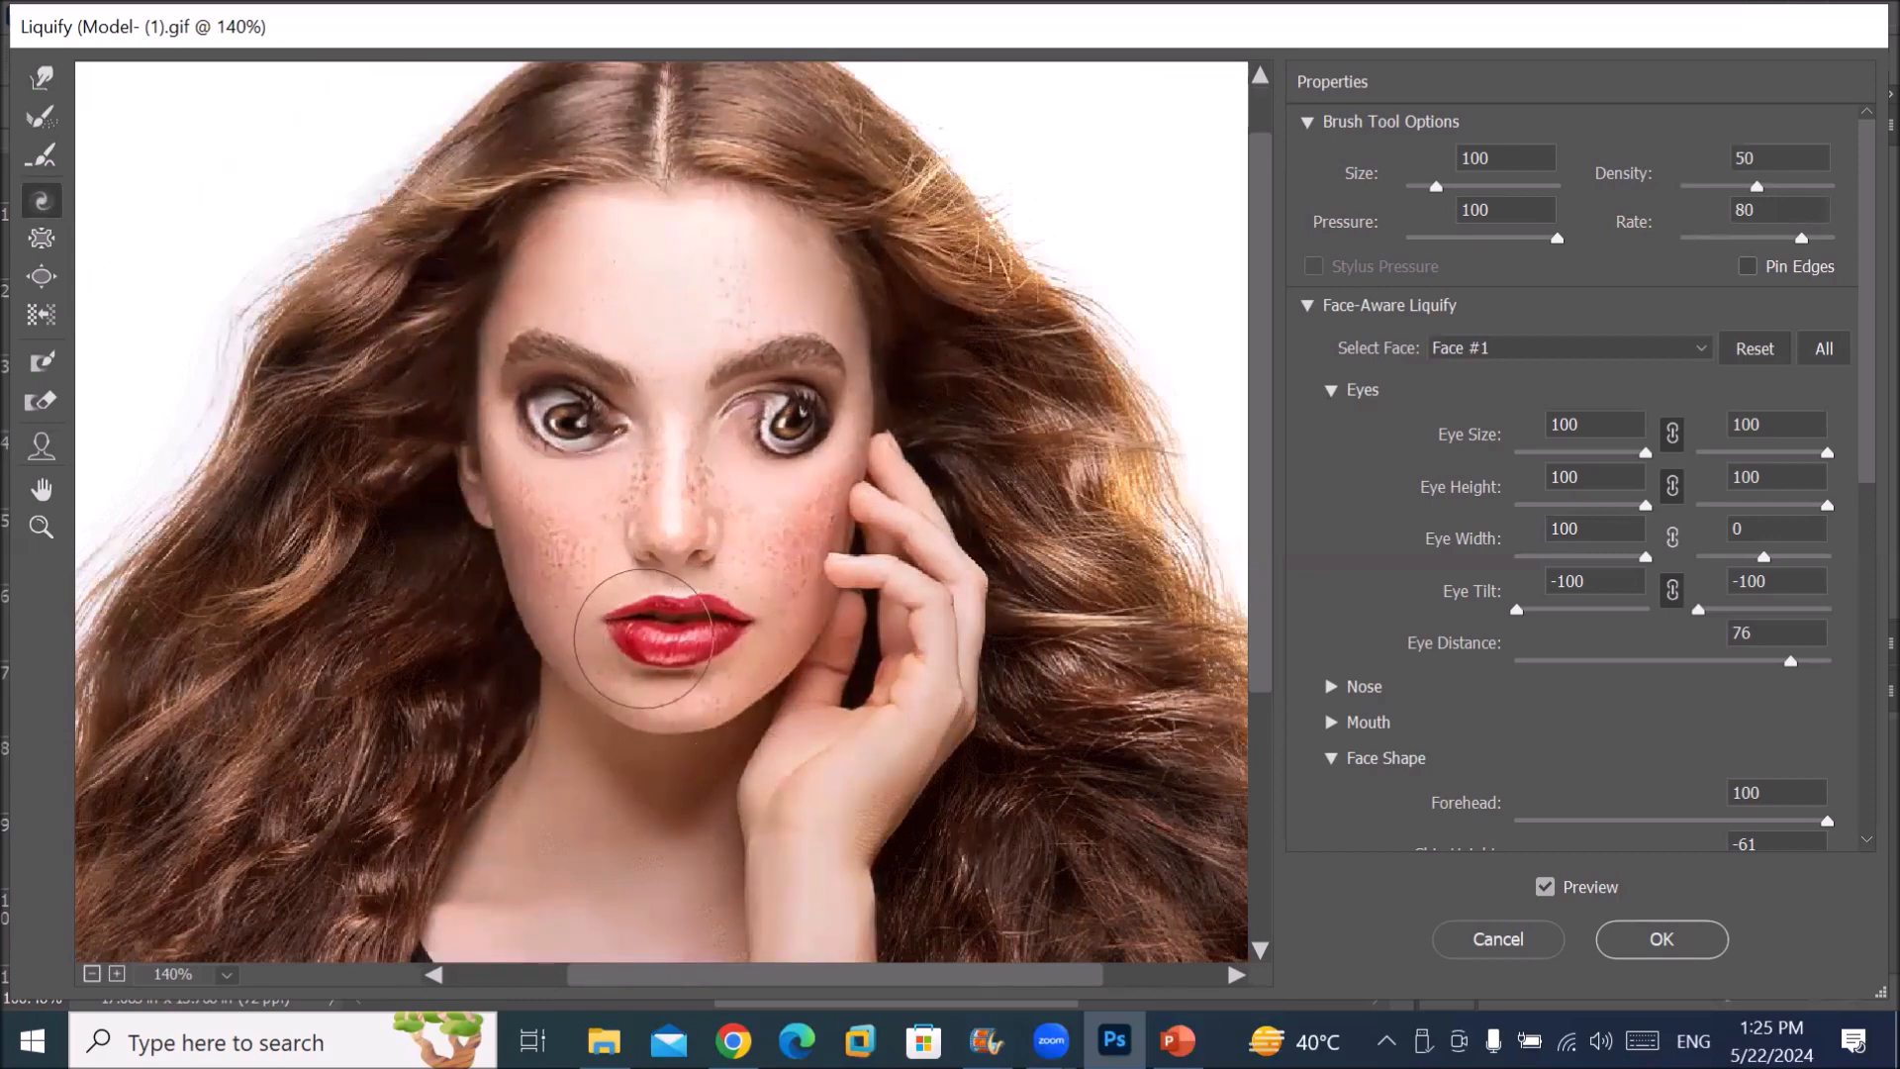
pyautogui.press('alt')
pyautogui.keyDown('alt'); pyautogui.click(647, 638); pyautogui.keyUp('alt')
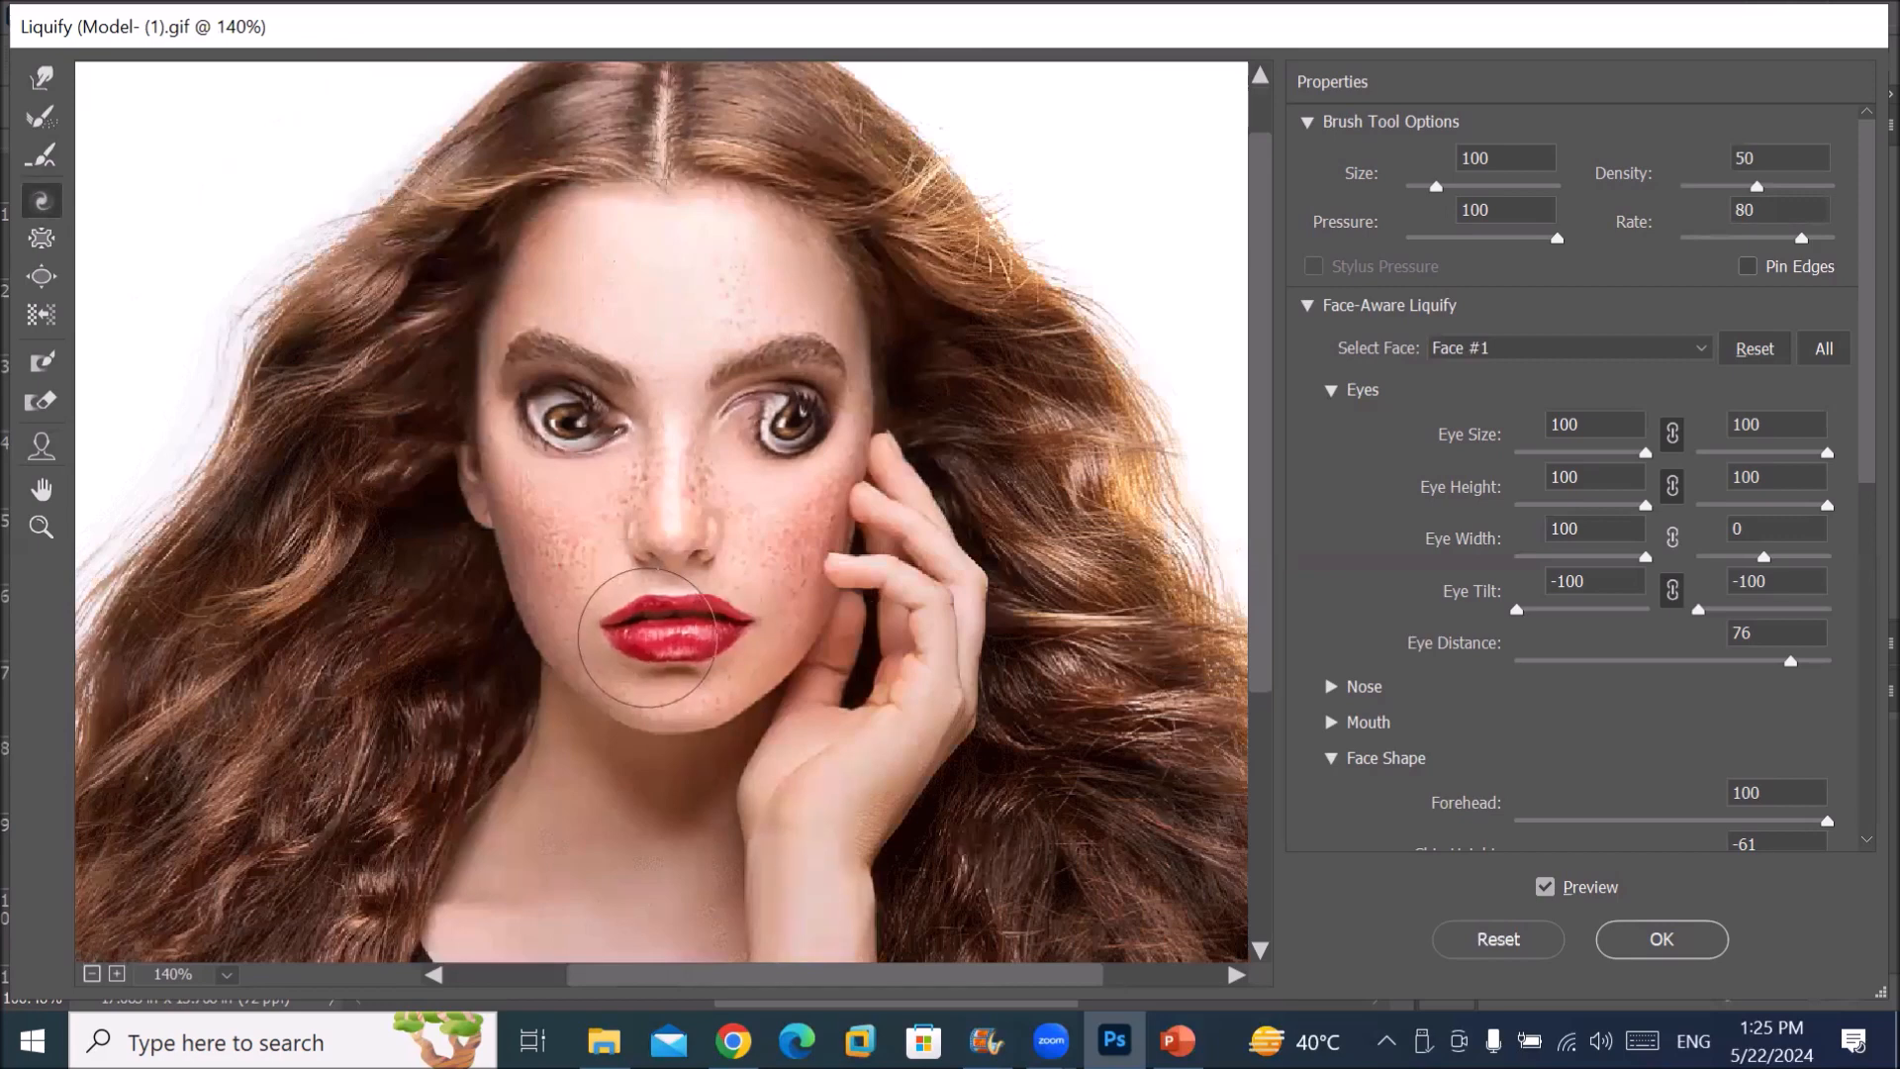
pyautogui.moveTo(647, 638); pyautogui.dragTo(648, 637)
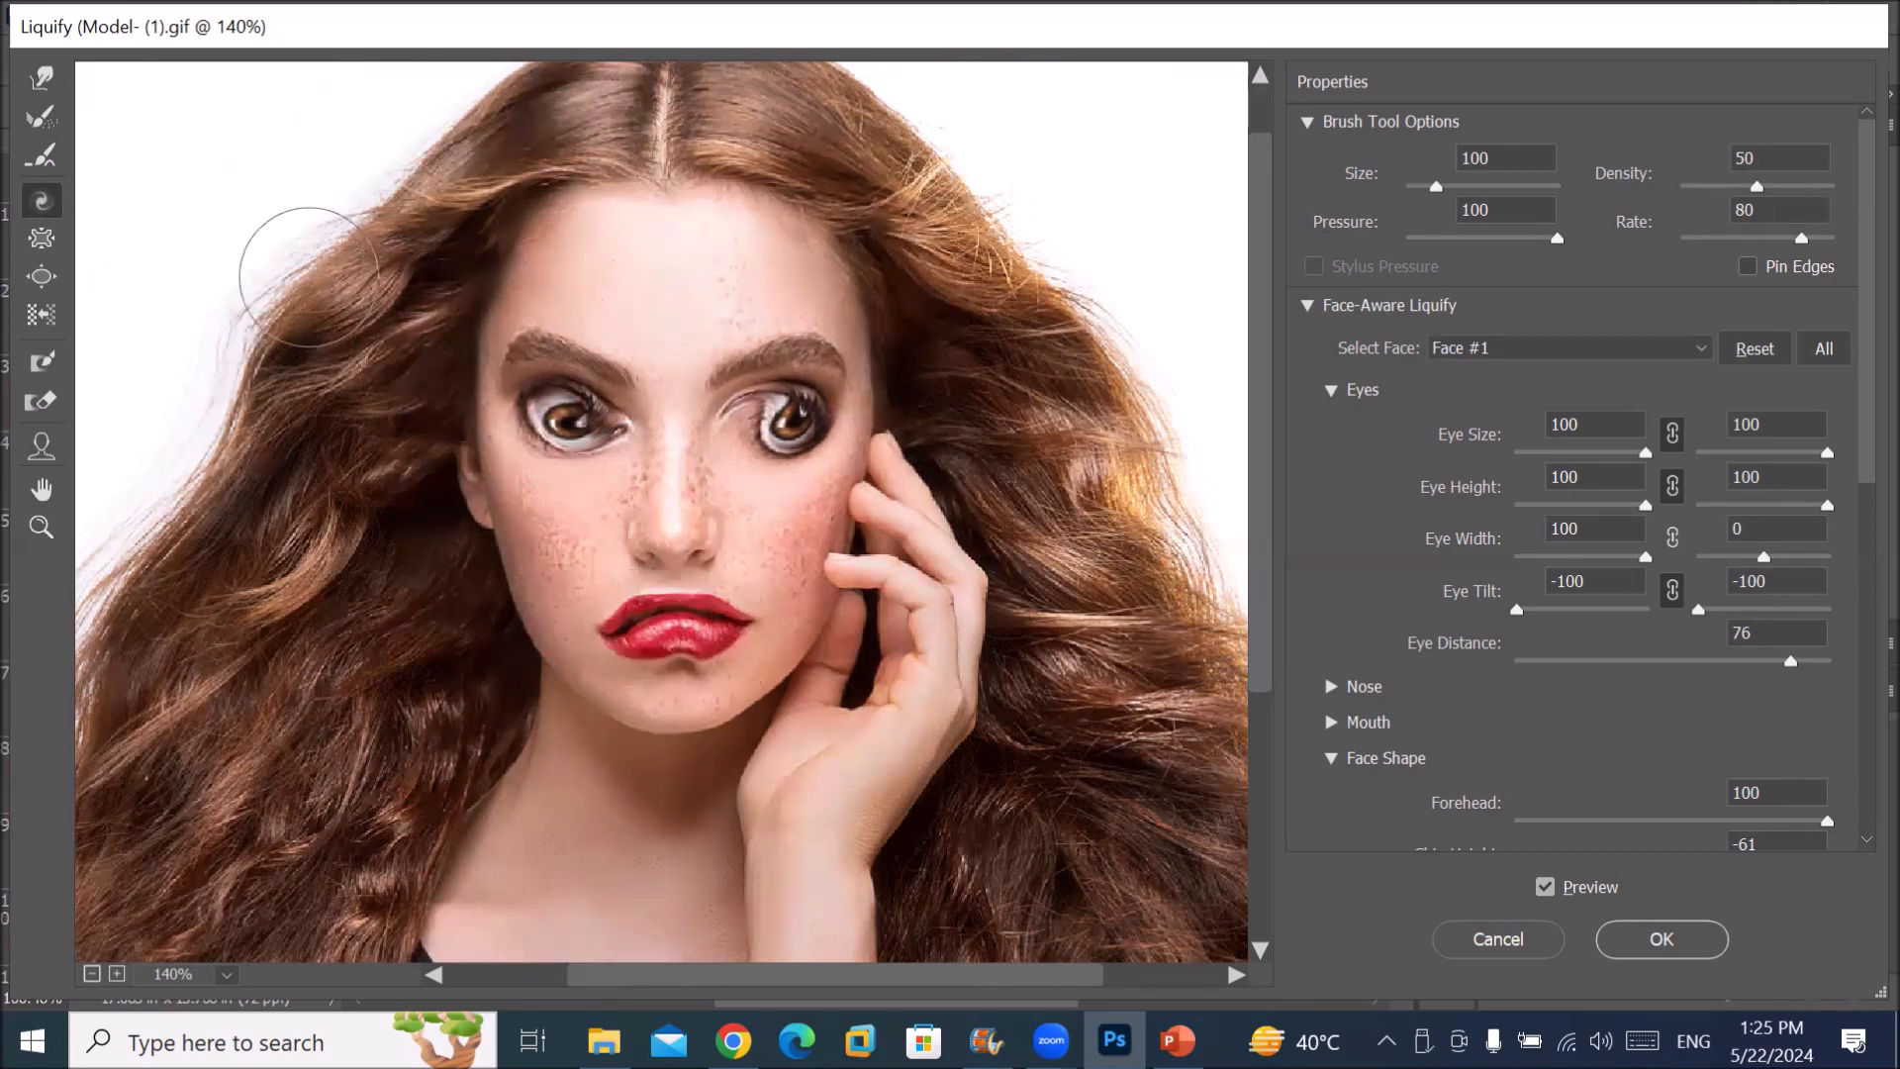
# Step: Restore the twirled eyes and lips with the Reconstruct tool
pyautogui.click(44, 119)
pyautogui.moveTo(713, 624)
pyautogui.mouseDown()
pyautogui.moveTo(659, 640)
pyautogui.moveTo(707, 668)
pyautogui.moveTo(634, 655)
pyautogui.moveTo(593, 479)
pyautogui.moveTo(526, 481)
pyautogui.moveTo(470, 414)
pyautogui.moveTo(759, 425)
pyautogui.moveTo(588, 442)
pyautogui.moveTo(561, 507)
pyautogui.moveTo(640, 487)
pyautogui.moveTo(806, 503)
pyautogui.moveTo(533, 490)
pyautogui.moveTo(687, 514)
pyautogui.mouseUp()
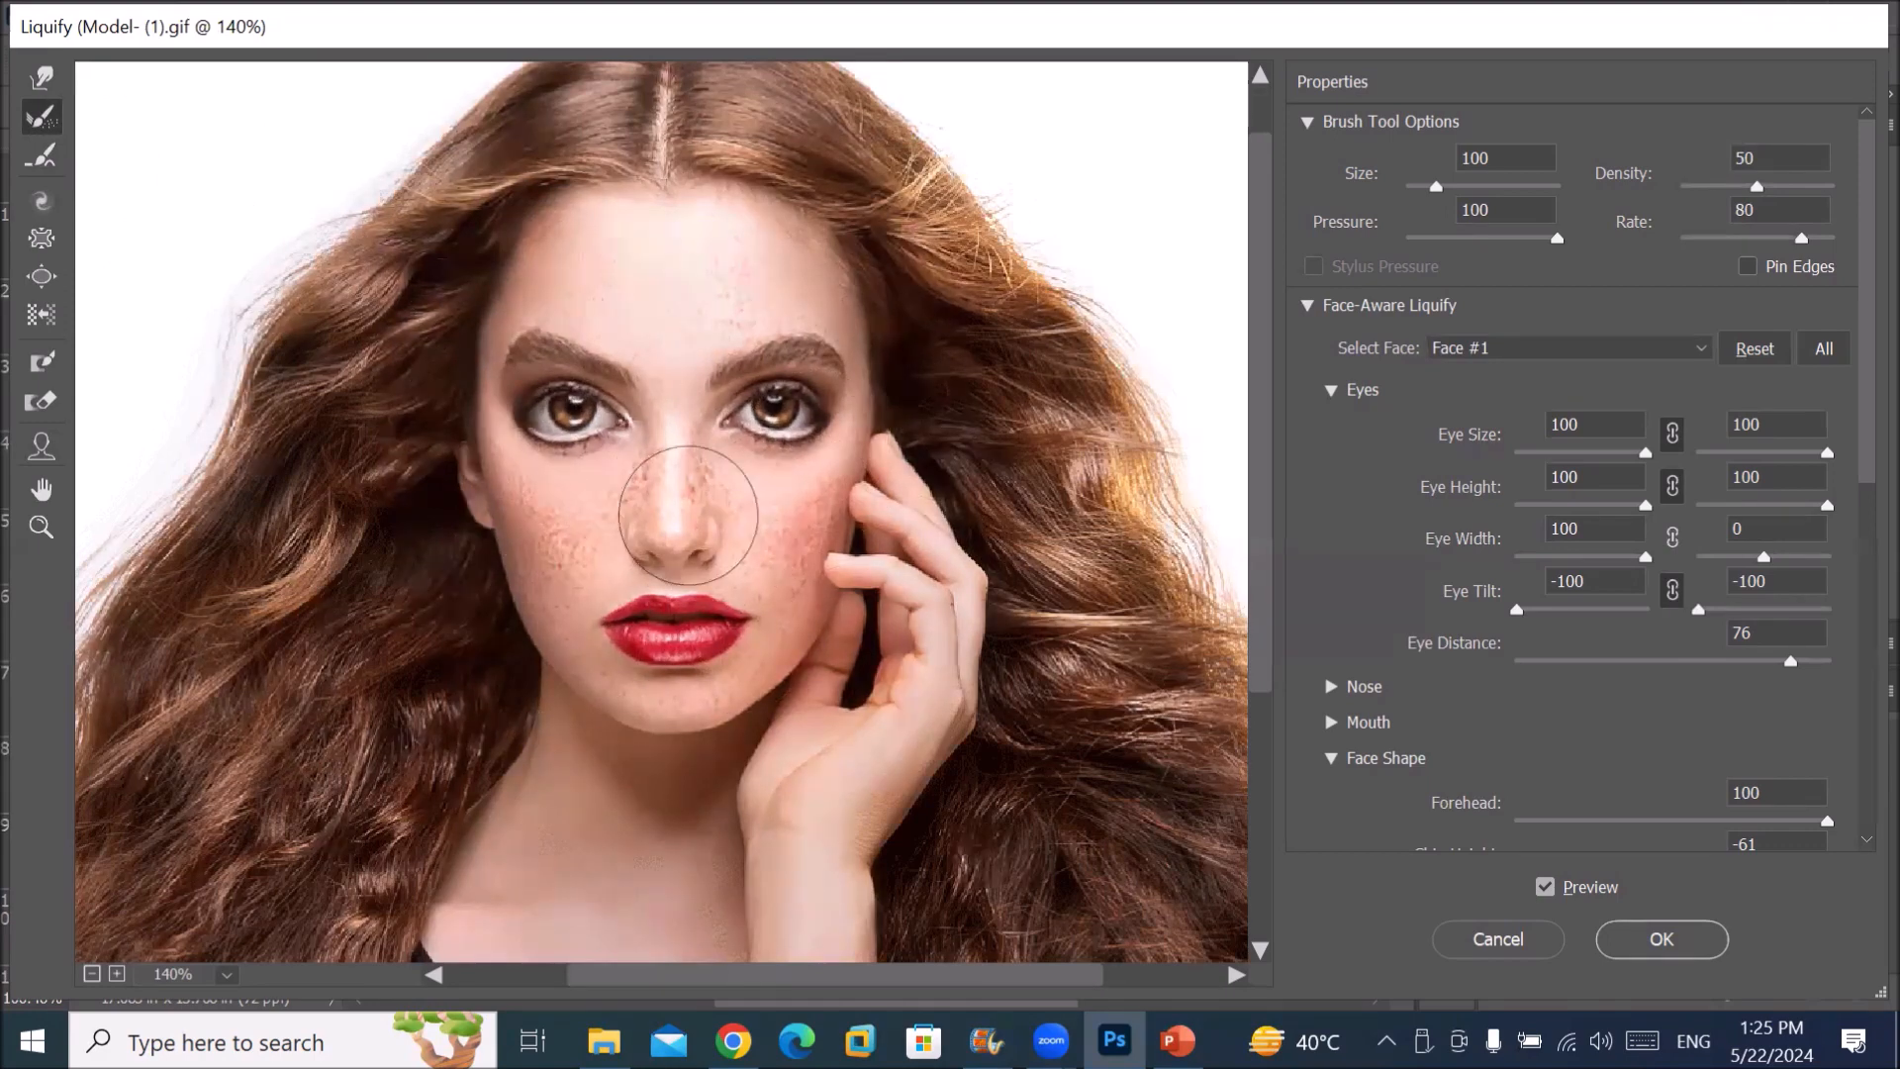
# Step: Twirl each eye with the Twirl Clockwise tool, and bring both back to normal with the Reconstruct tool
pyautogui.click(37, 204)
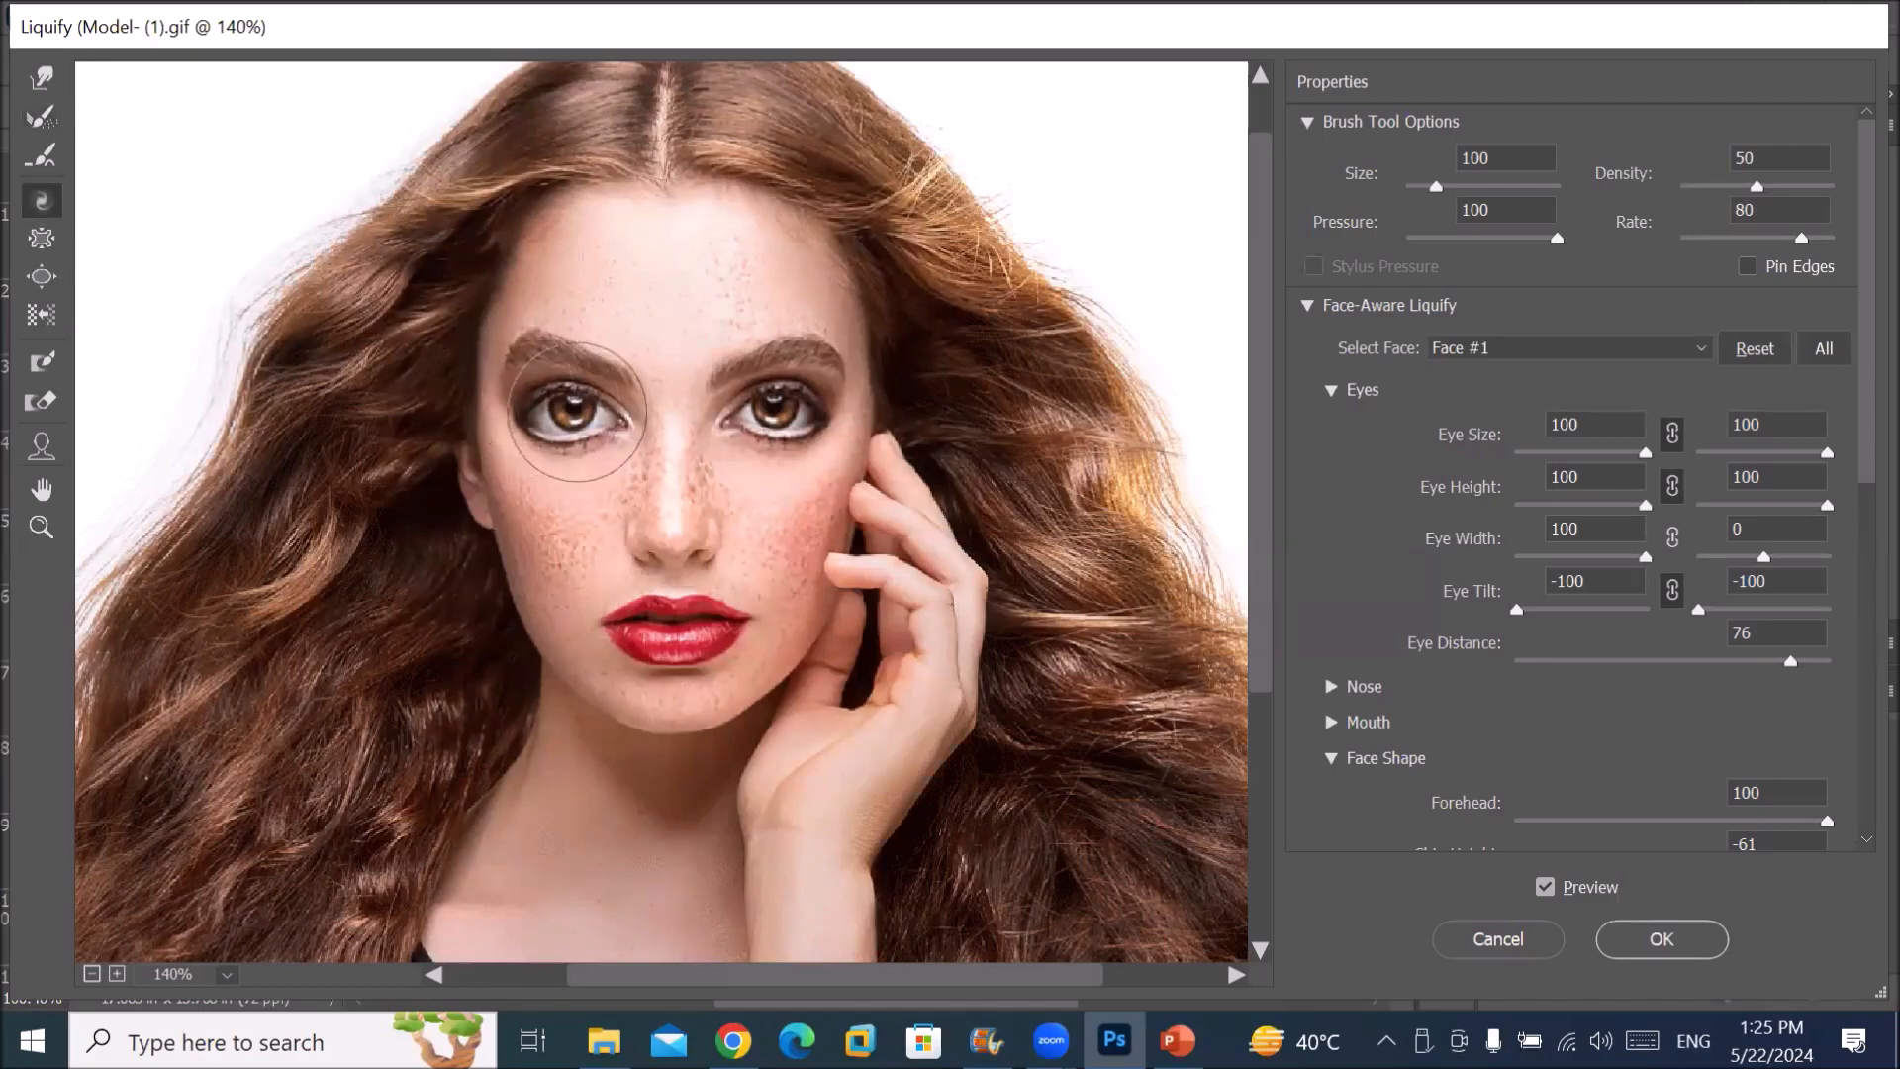
pyautogui.hotkey('ctrl', '+')
pyautogui.hotkey('ctrl', '+')
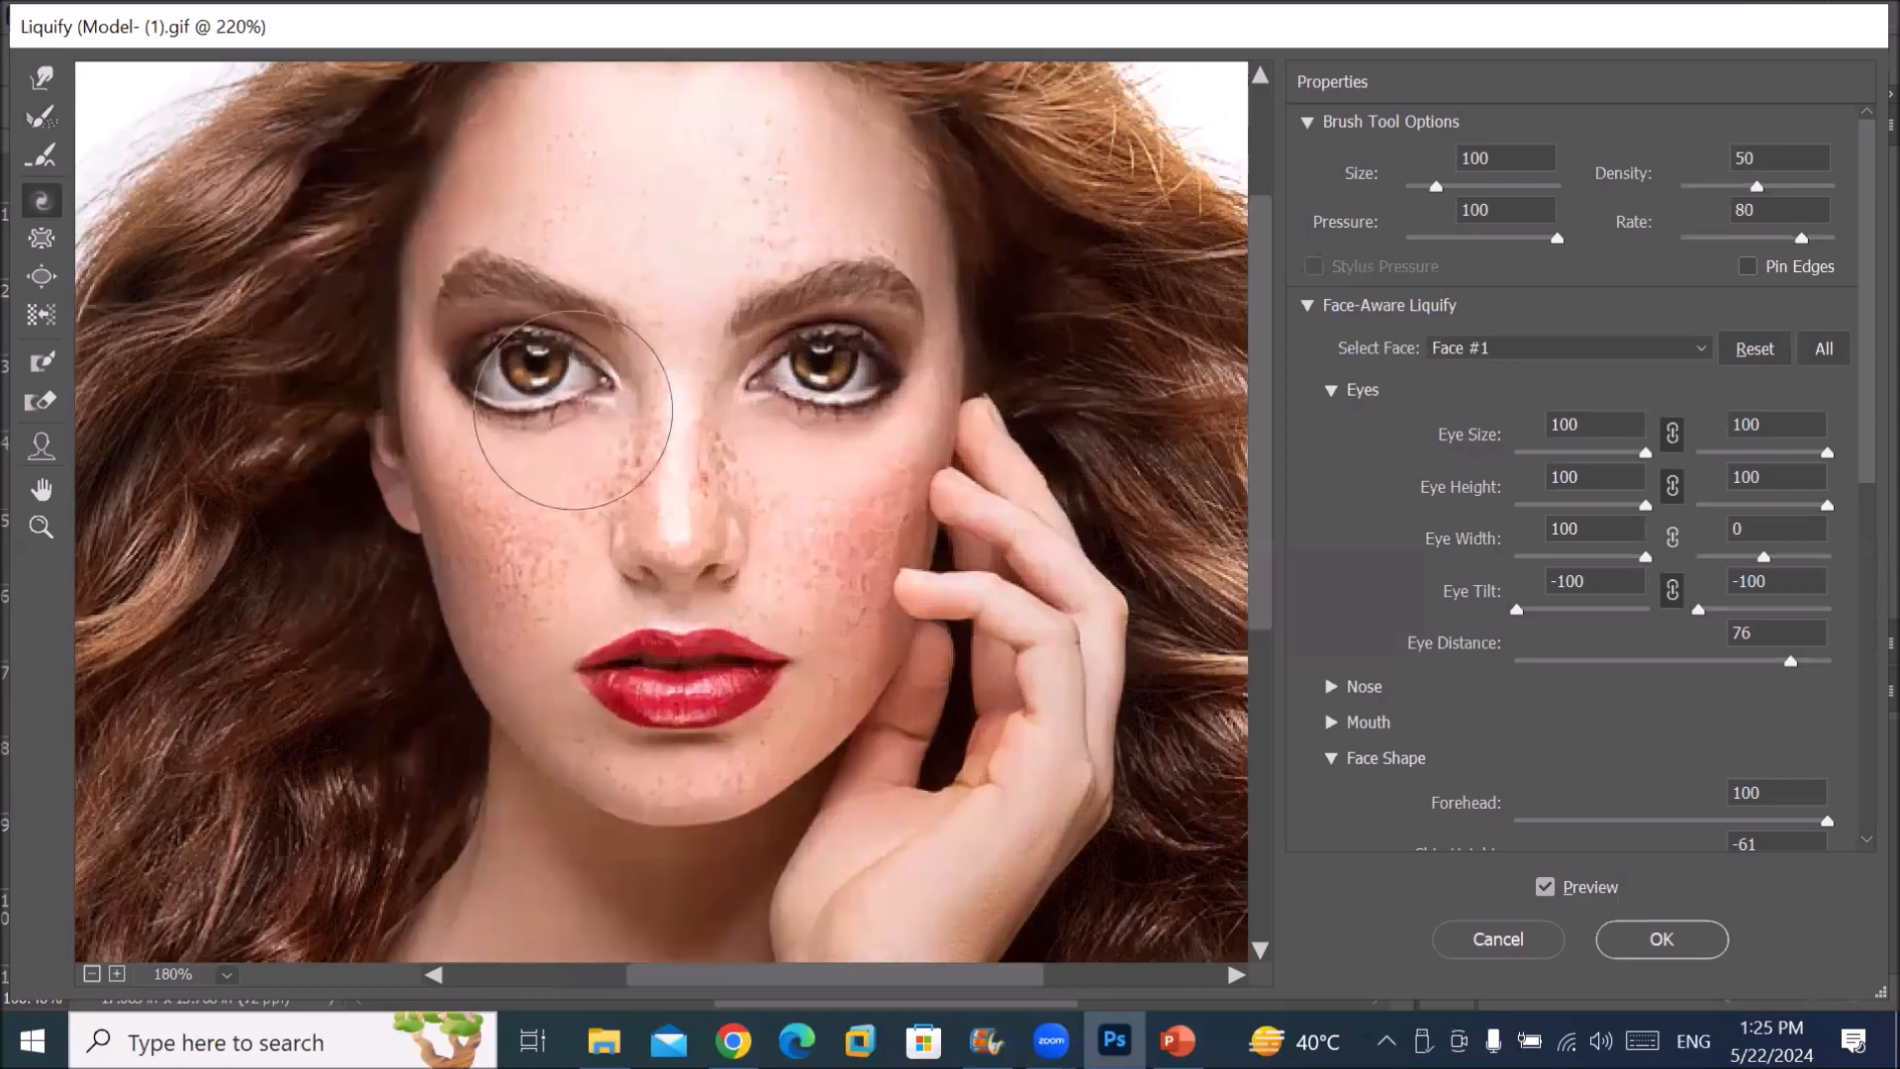
pyautogui.hotkey('ctrl', '+')
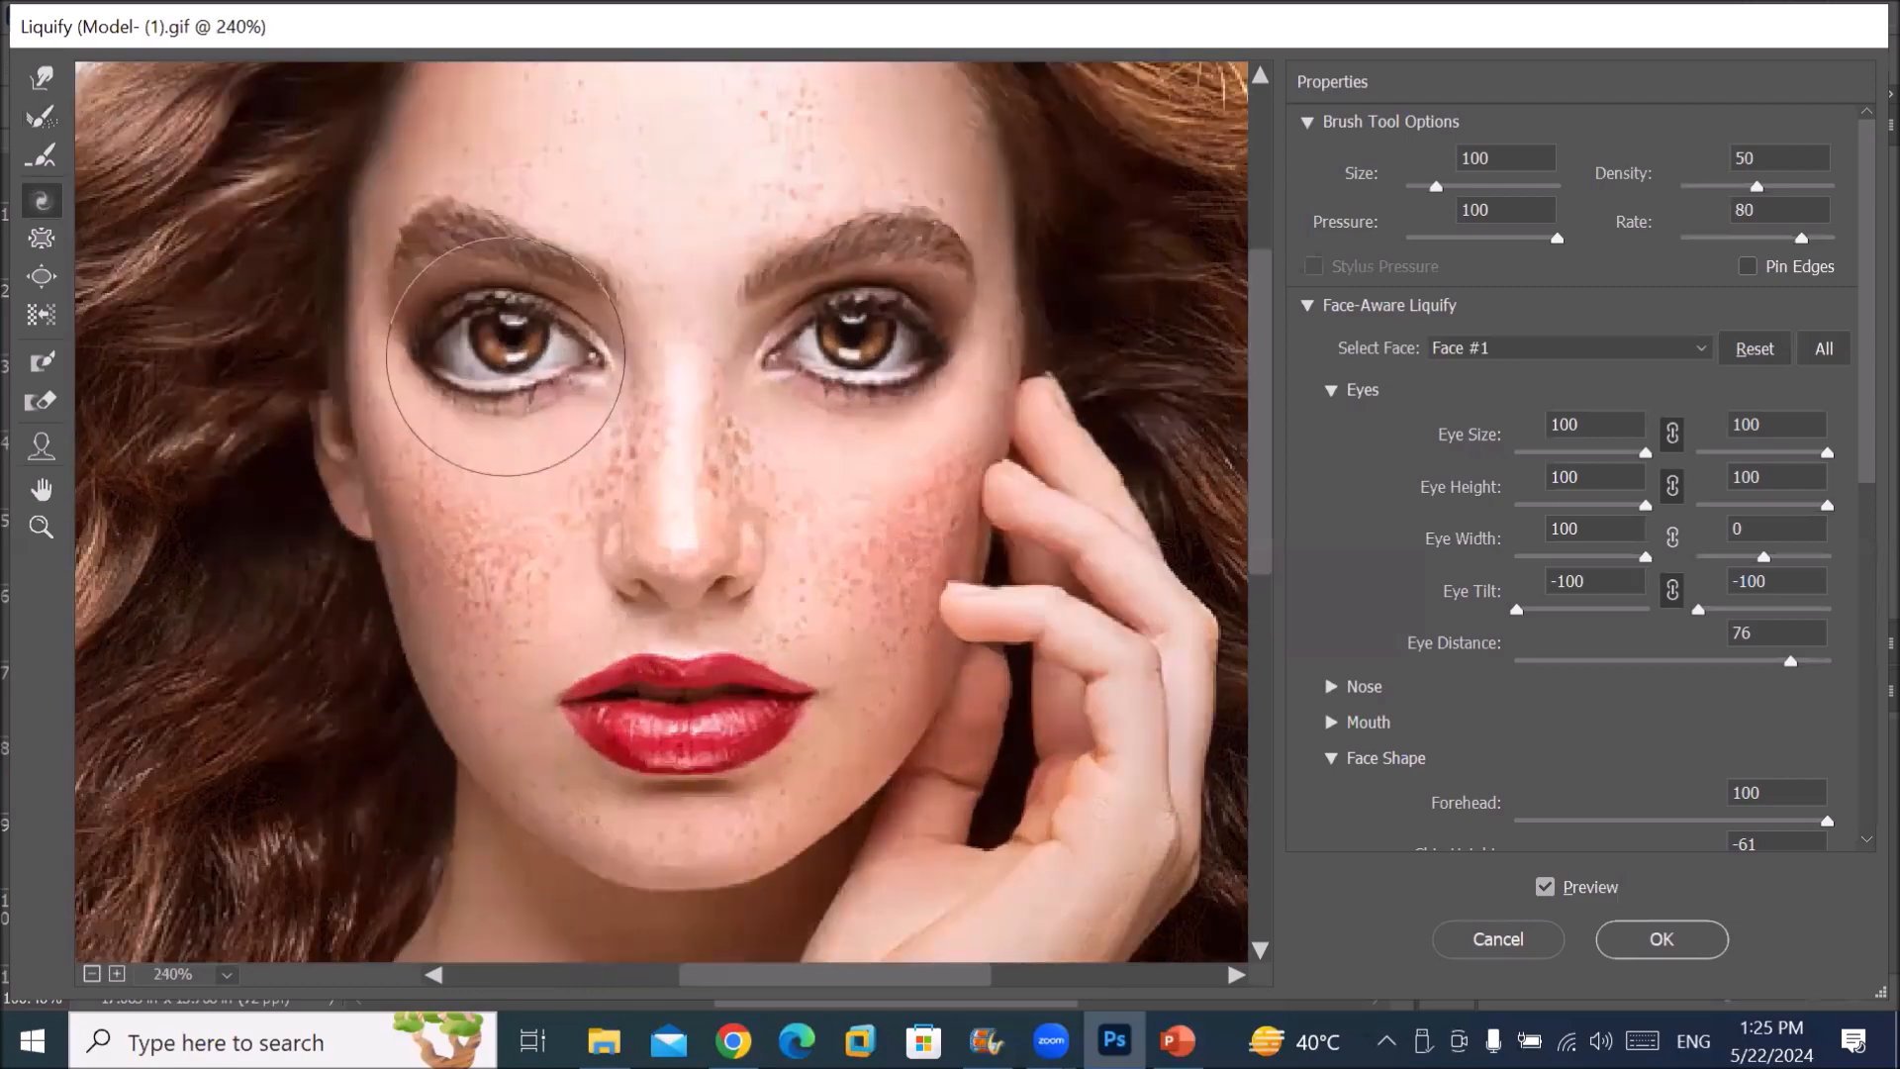
pyautogui.moveTo(504, 353); pyautogui.dragTo(506, 352)
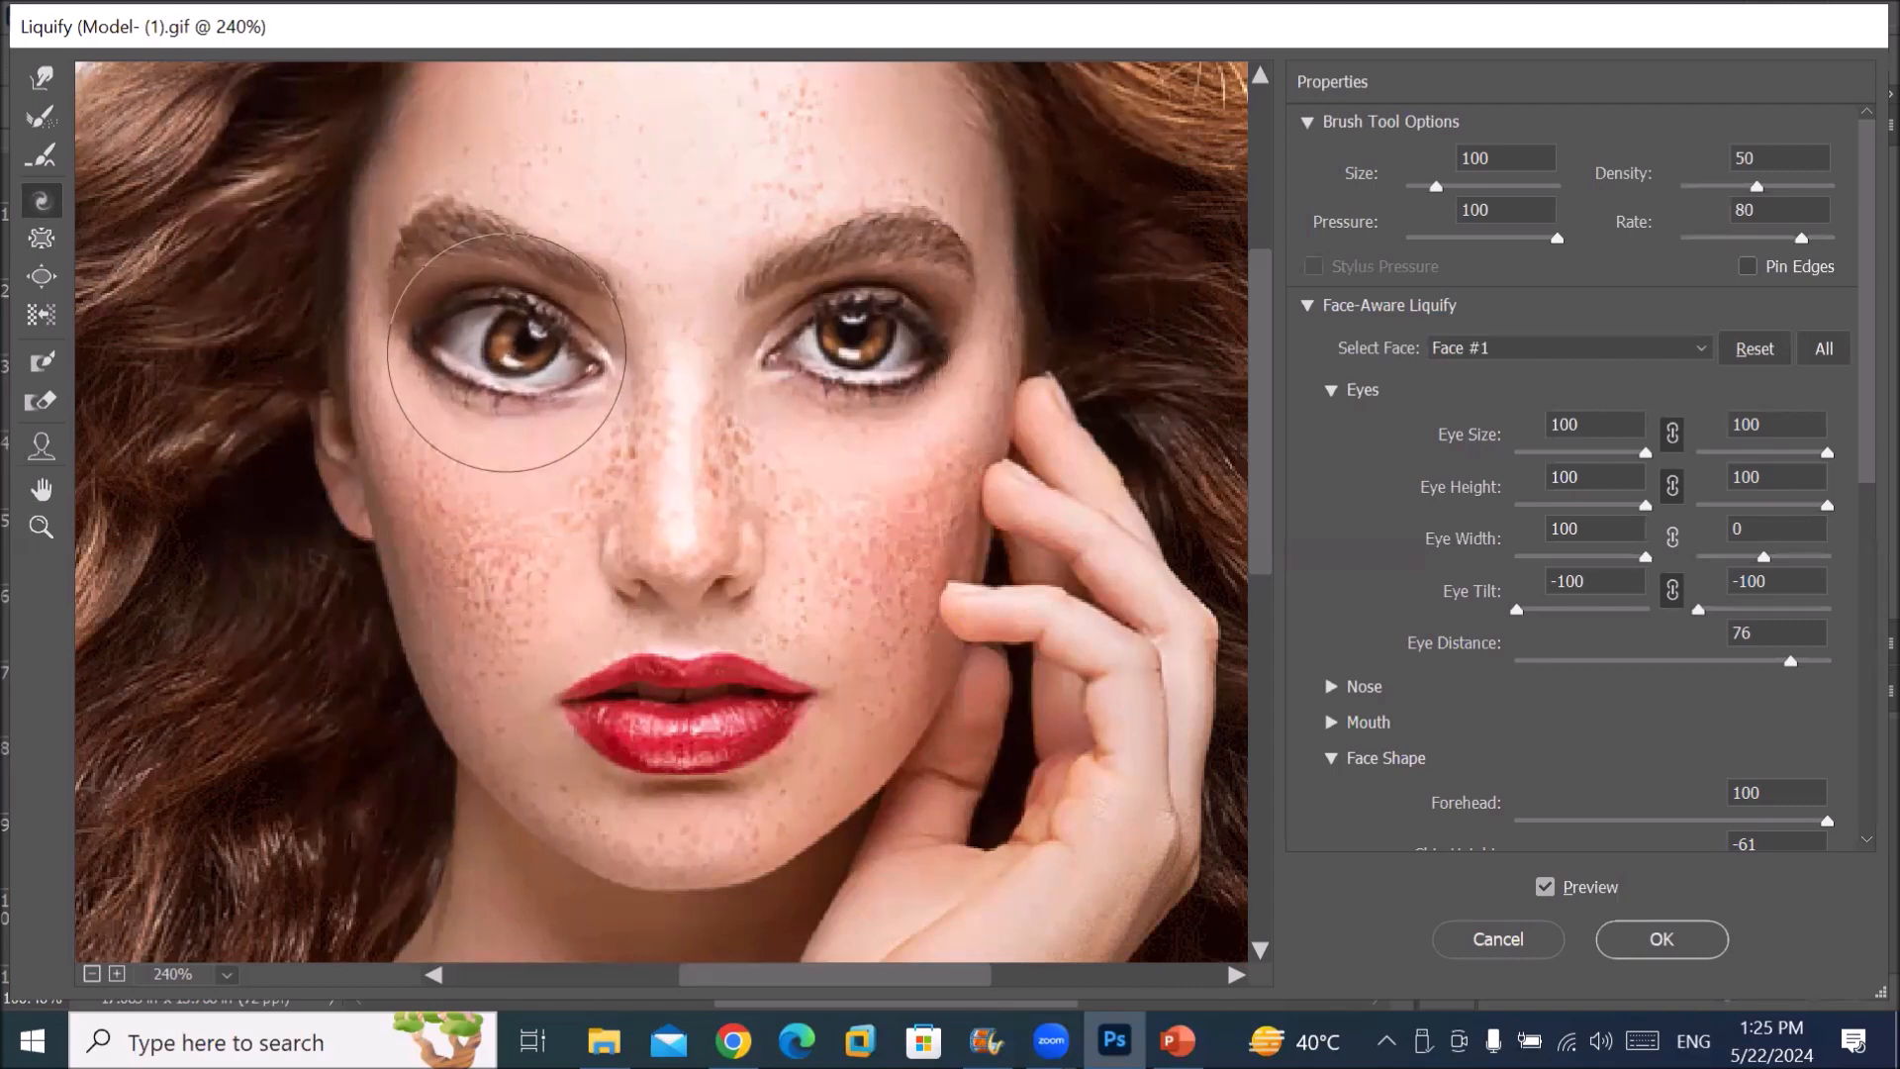
pyautogui.moveTo(505, 353); pyautogui.dragTo(506, 353)
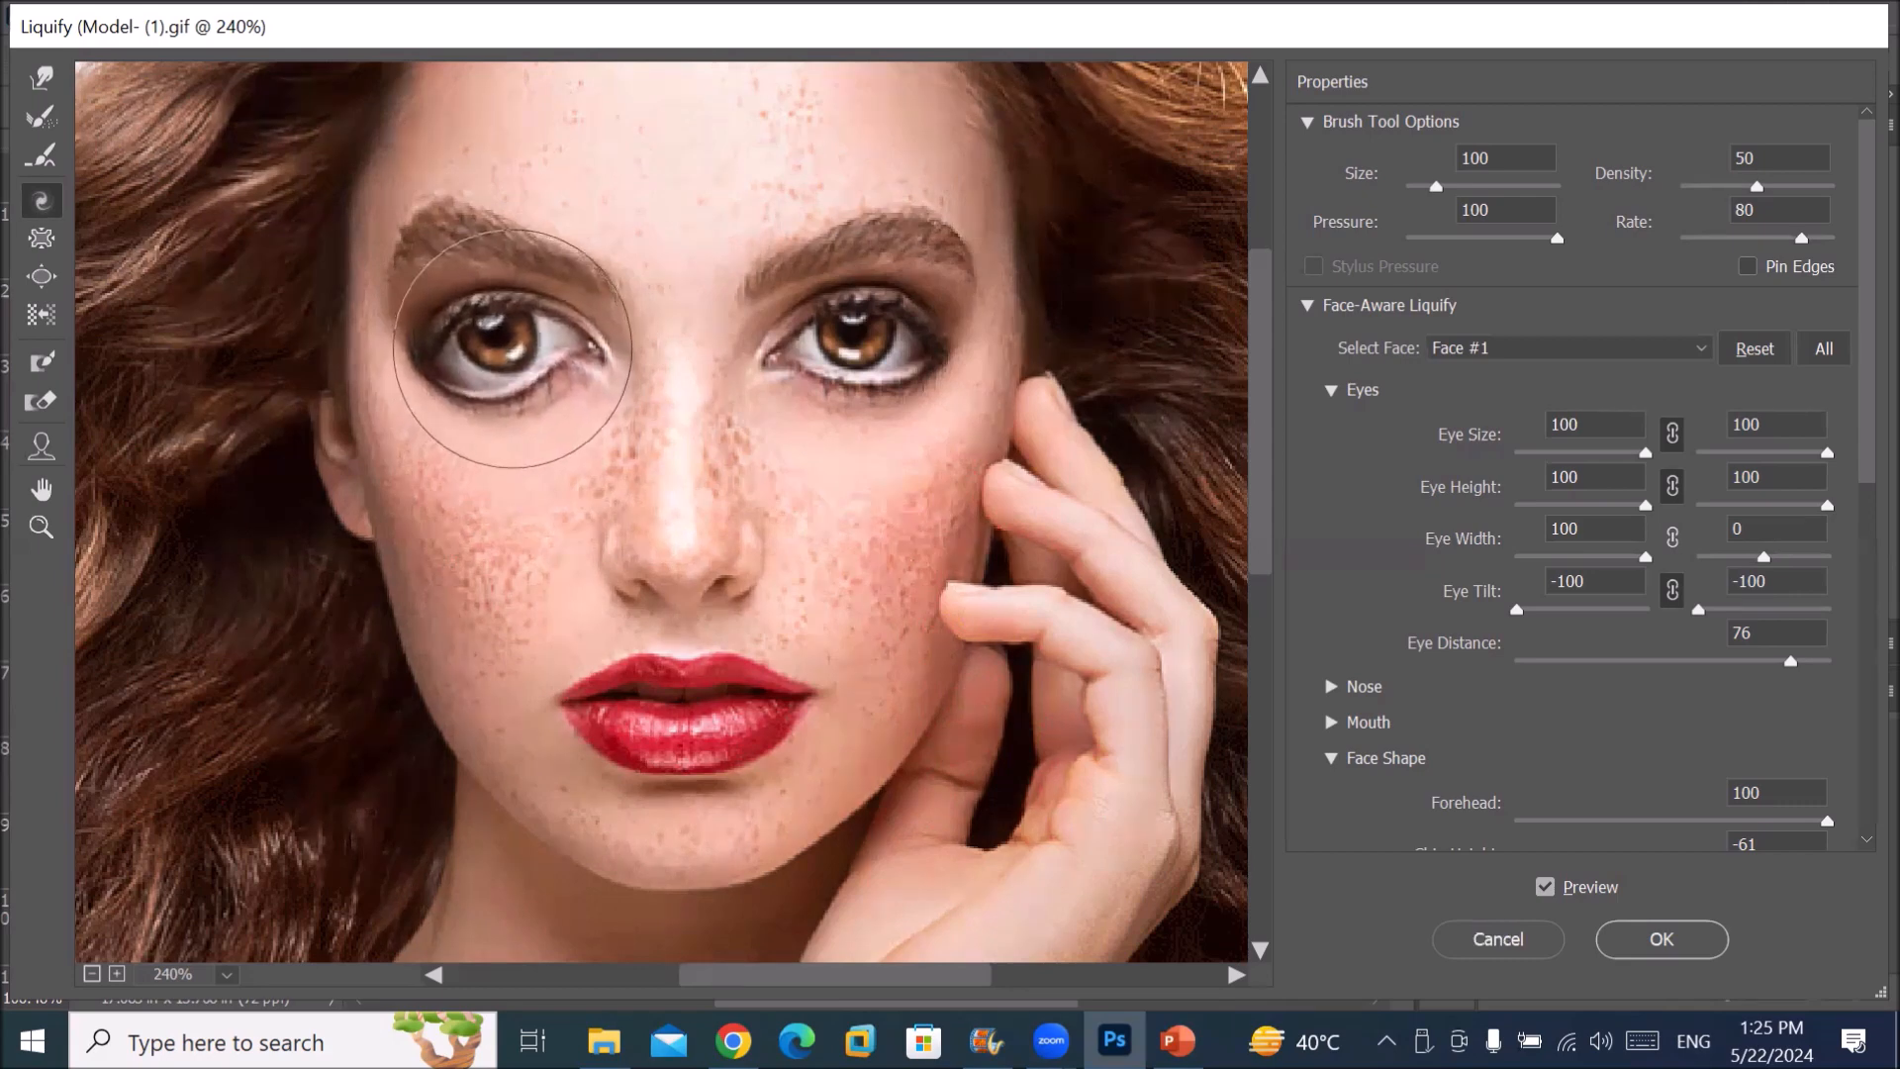
pyautogui.moveTo(879, 355); pyautogui.dragTo(874, 357)
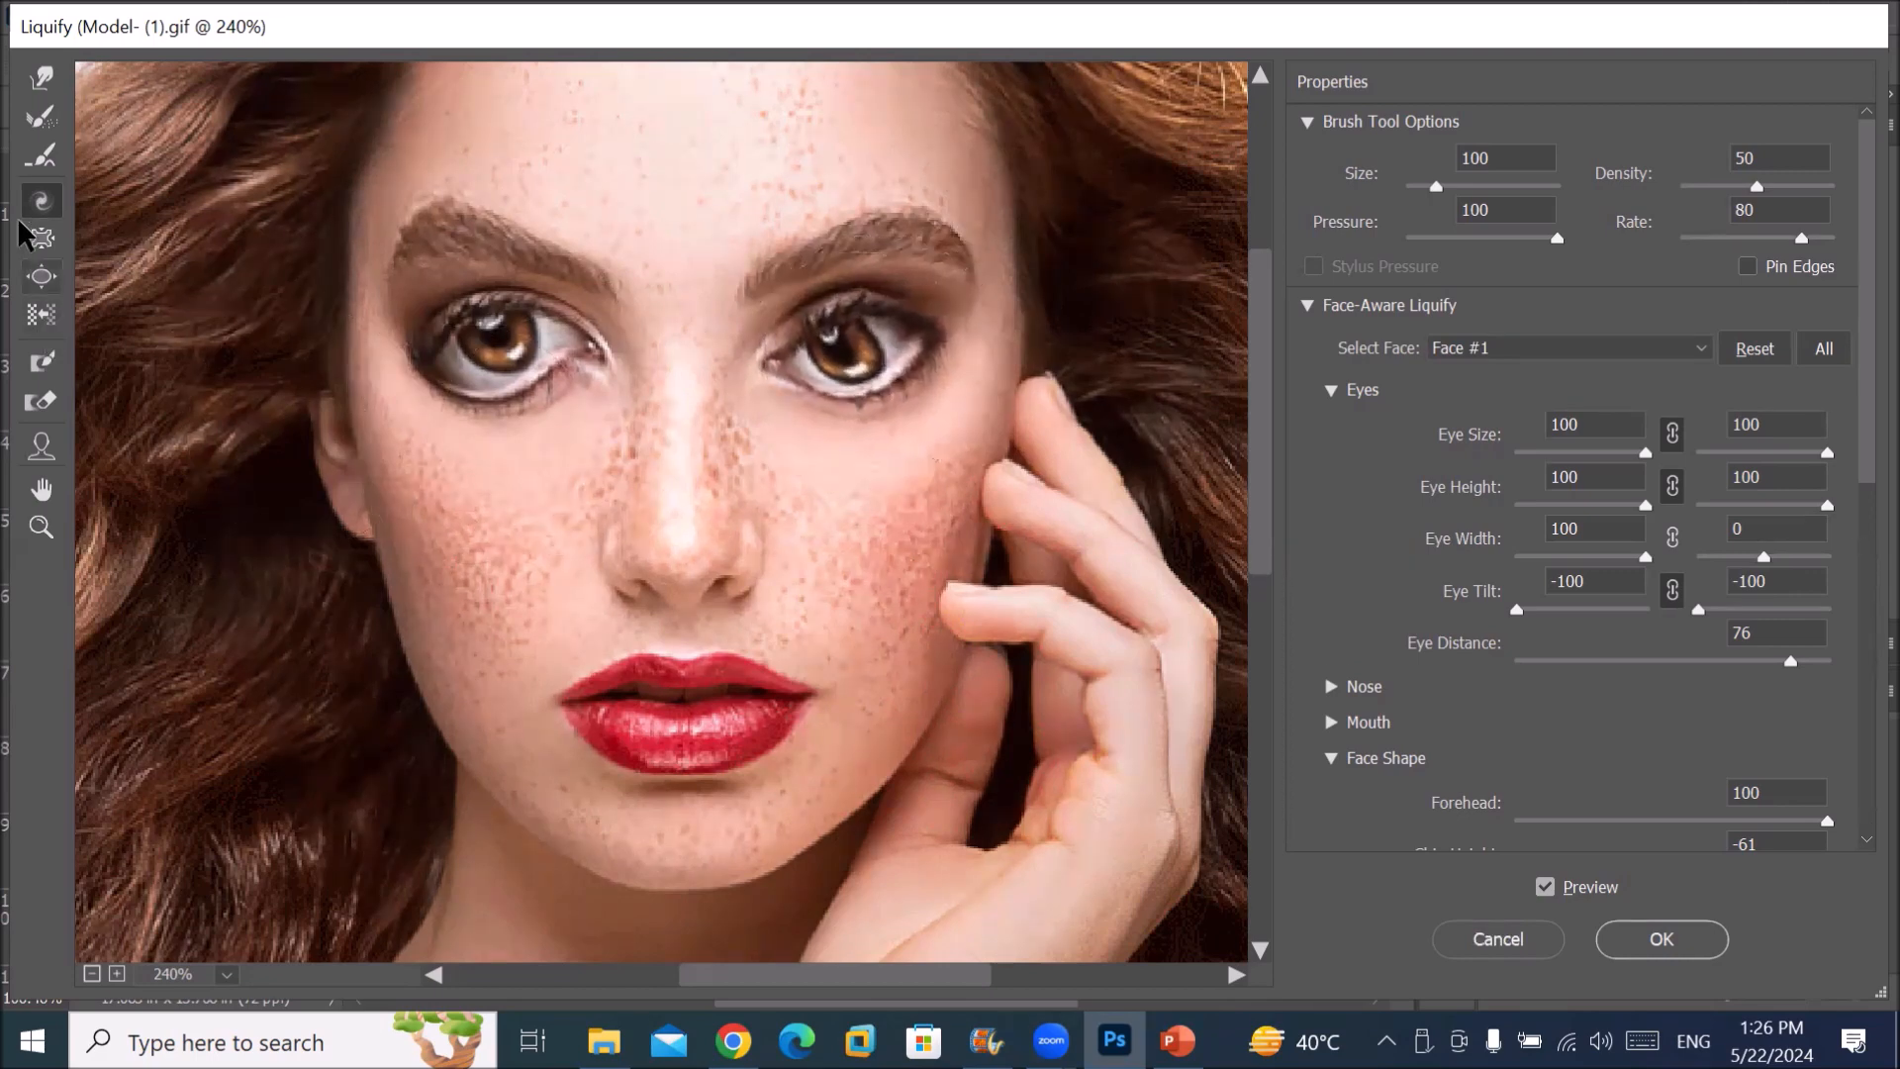
pyautogui.click(40, 81)
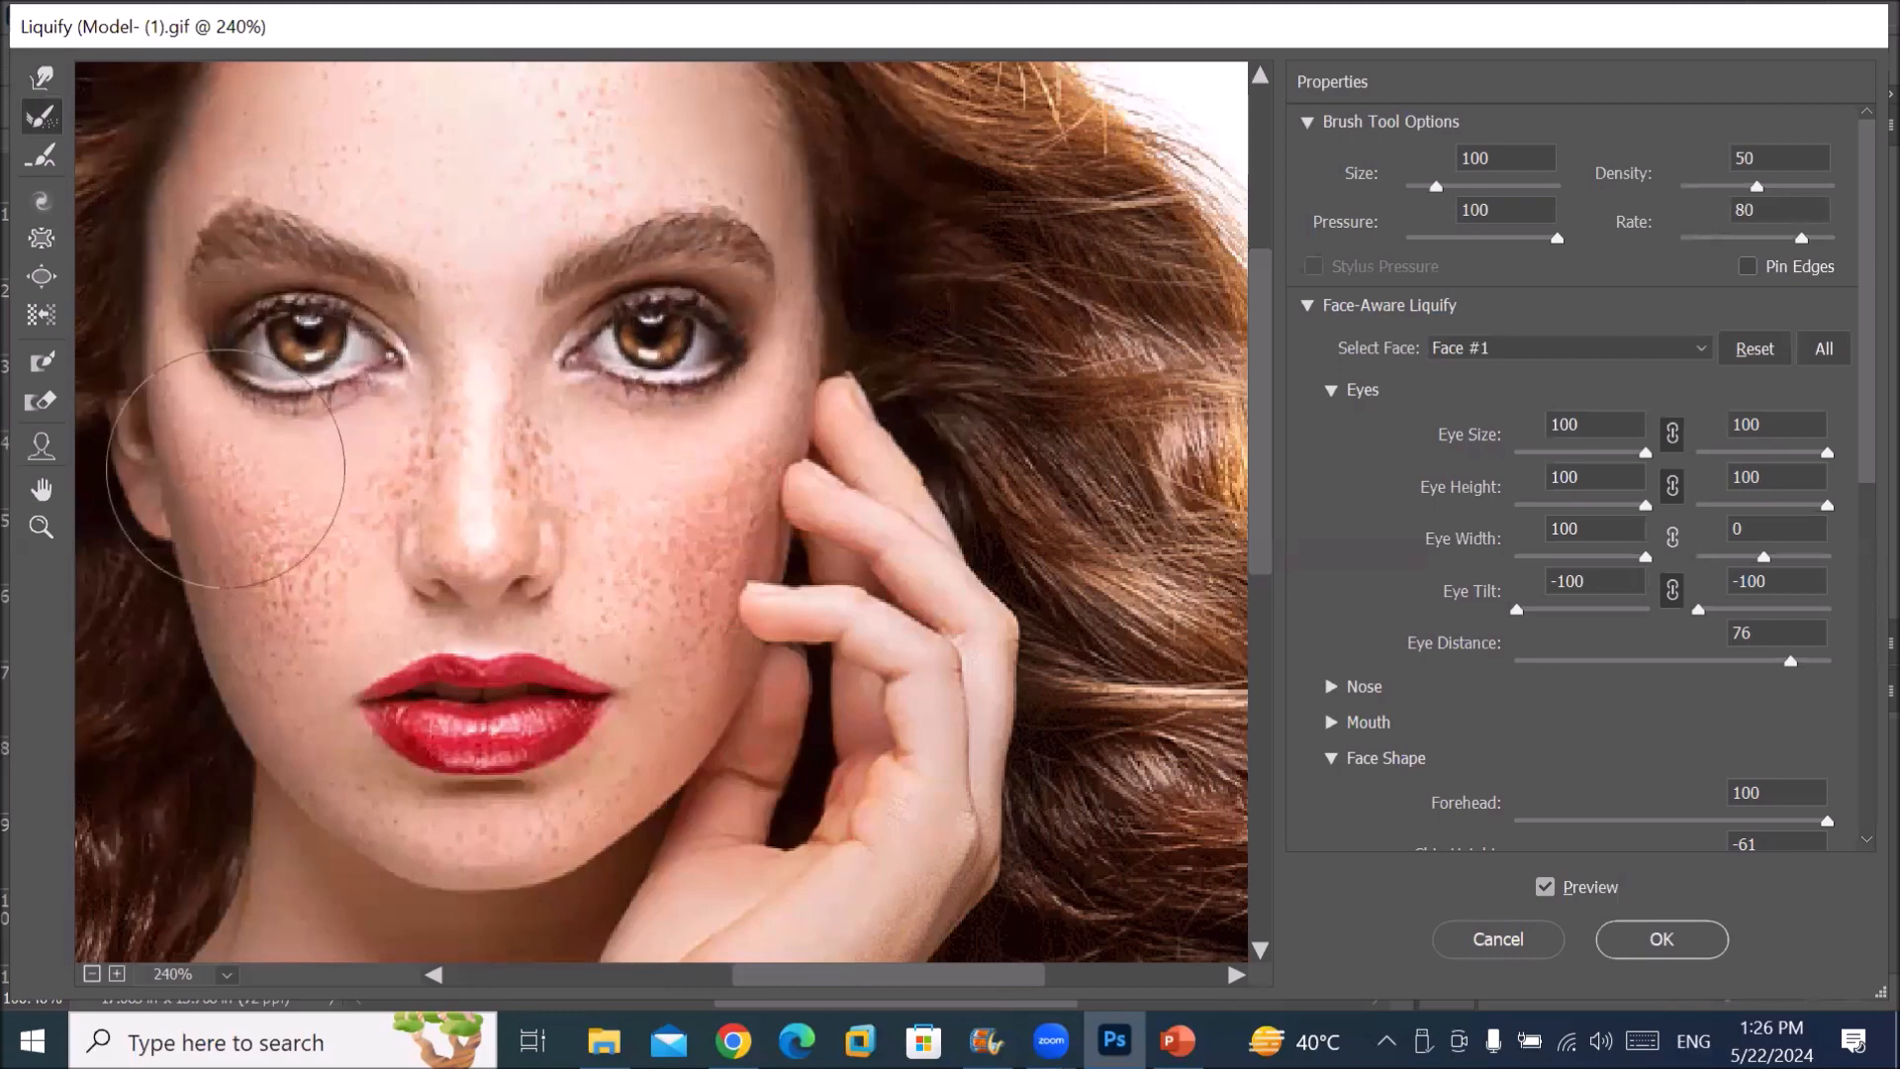
pyautogui.moveTo(327, 475); pyautogui.dragTo(509, 466)
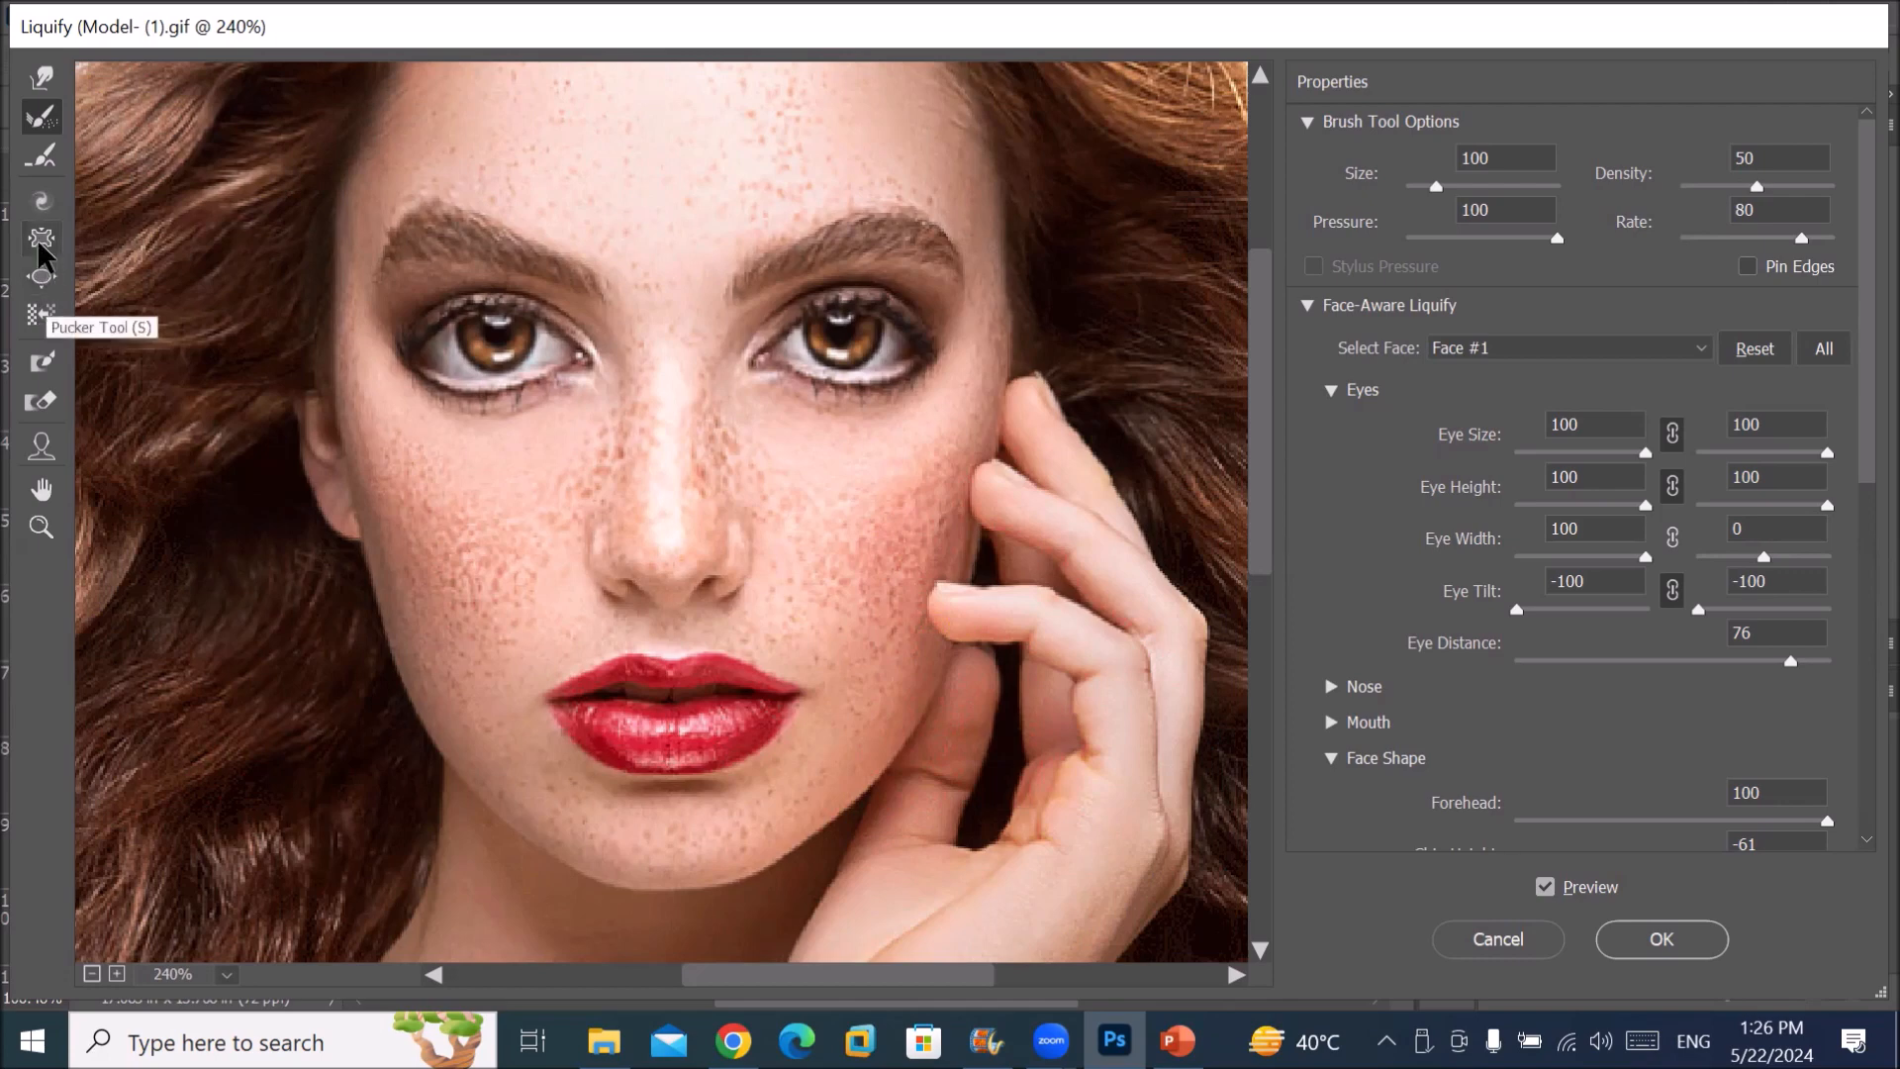
# Step: Shrink both eyes with the Pucker tool, and brush them back to their original shape with the Reconstruct tool
pyautogui.click(40, 244)
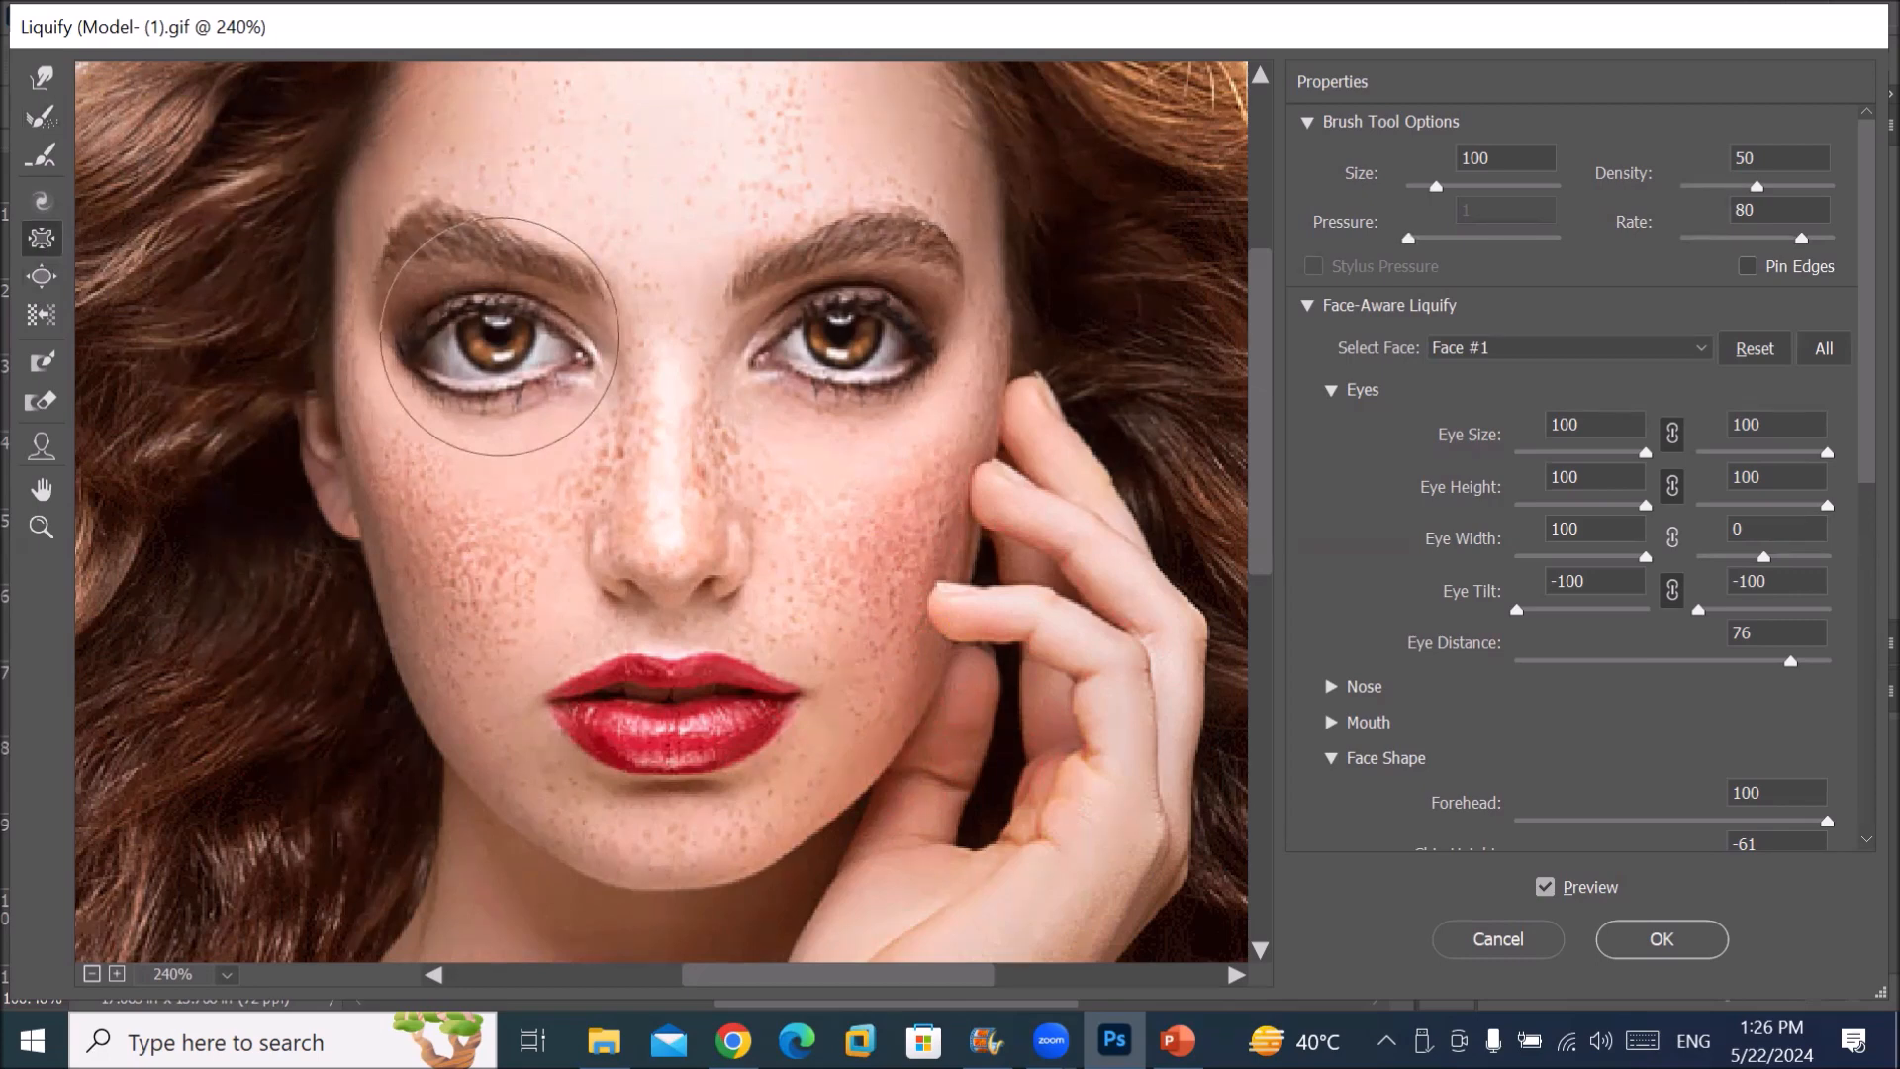
pyautogui.moveTo(500, 336); pyautogui.dragTo(500, 337)
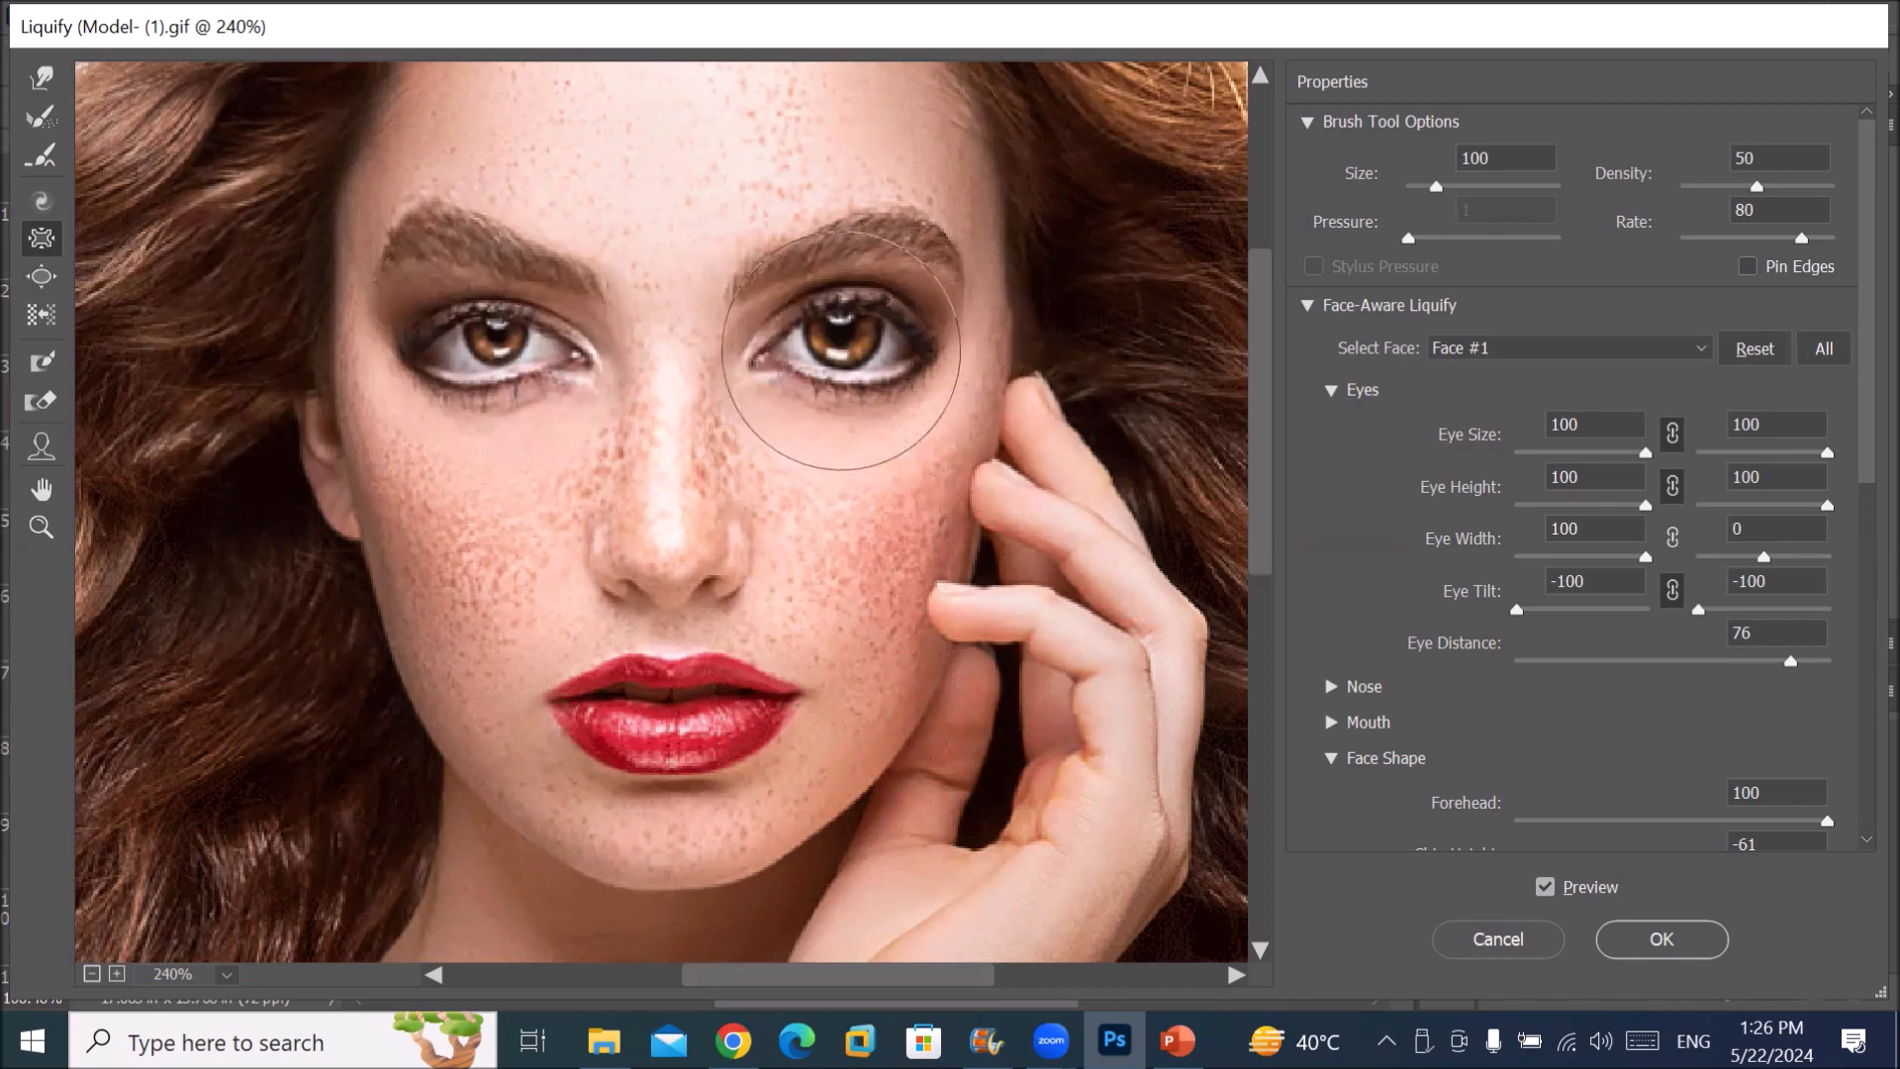
pyautogui.moveTo(841, 352); pyautogui.dragTo(874, 357)
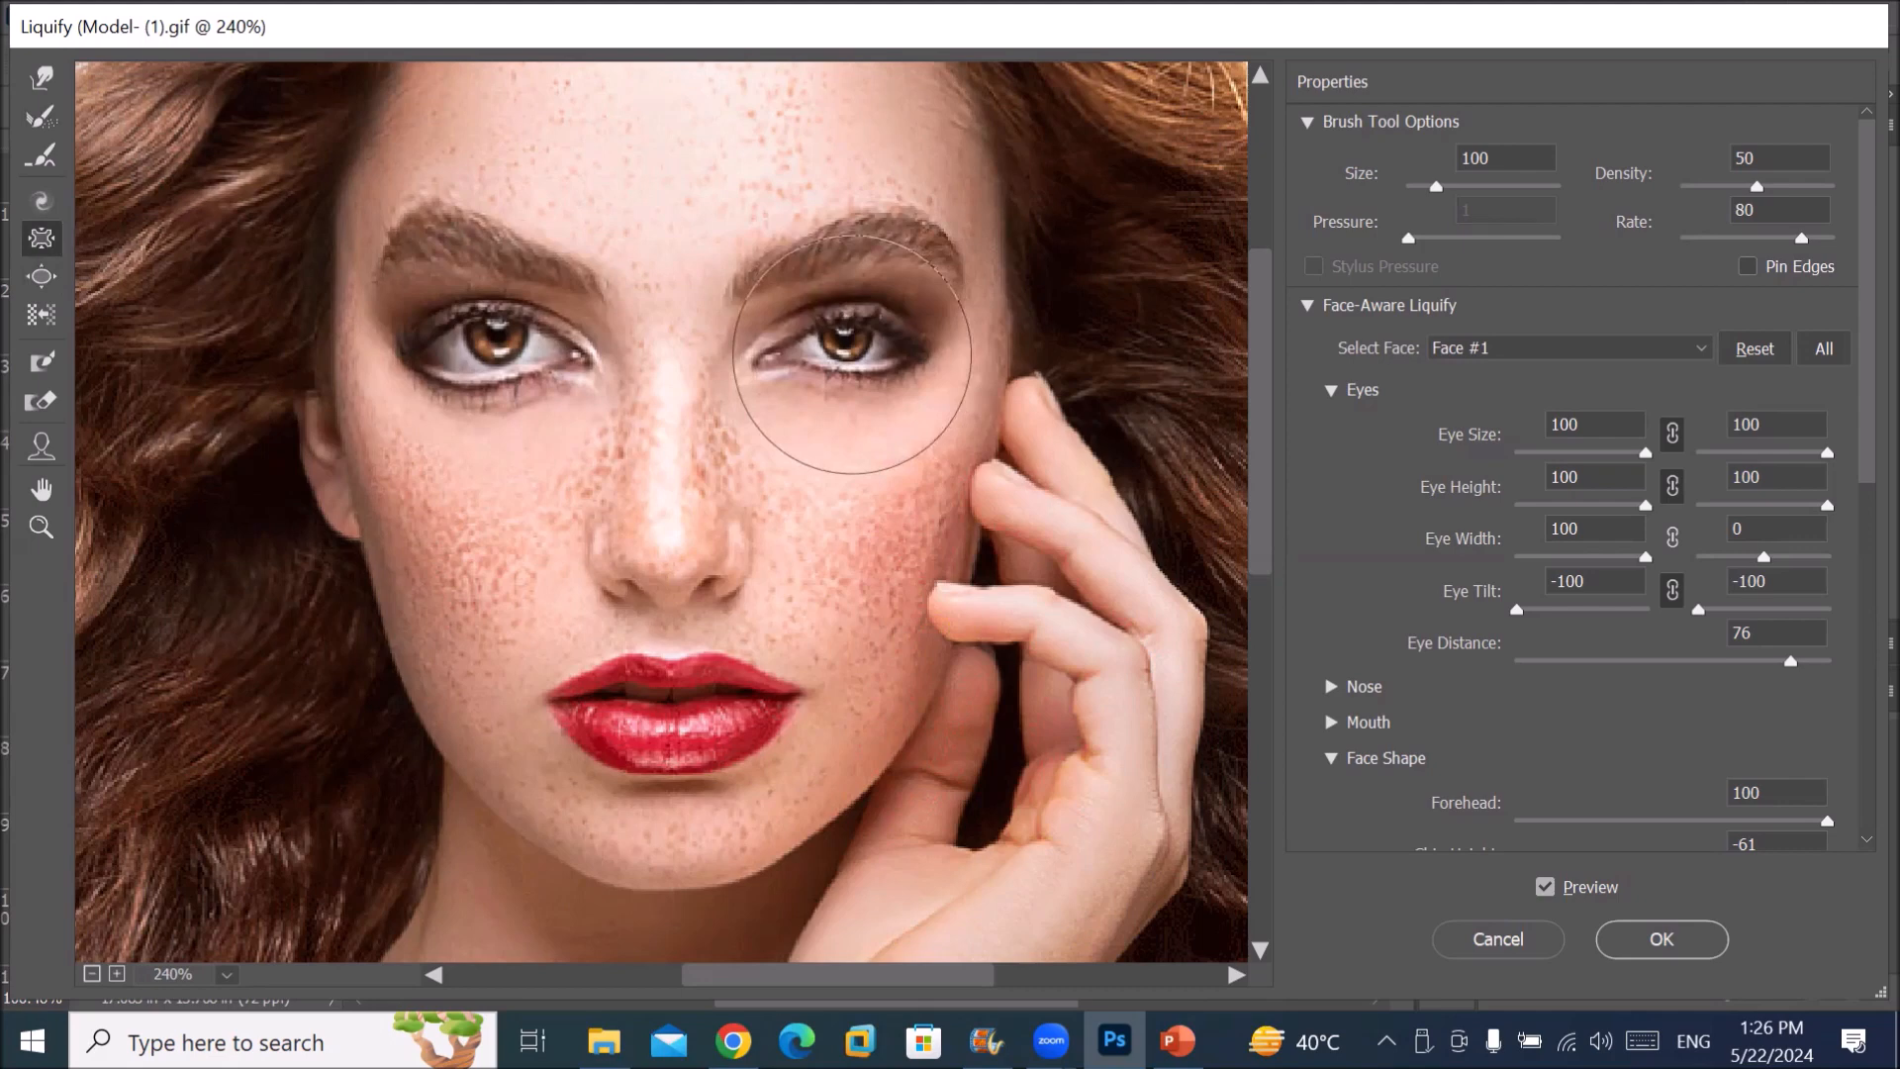
pyautogui.moveTo(852, 354); pyautogui.dragTo(856, 349)
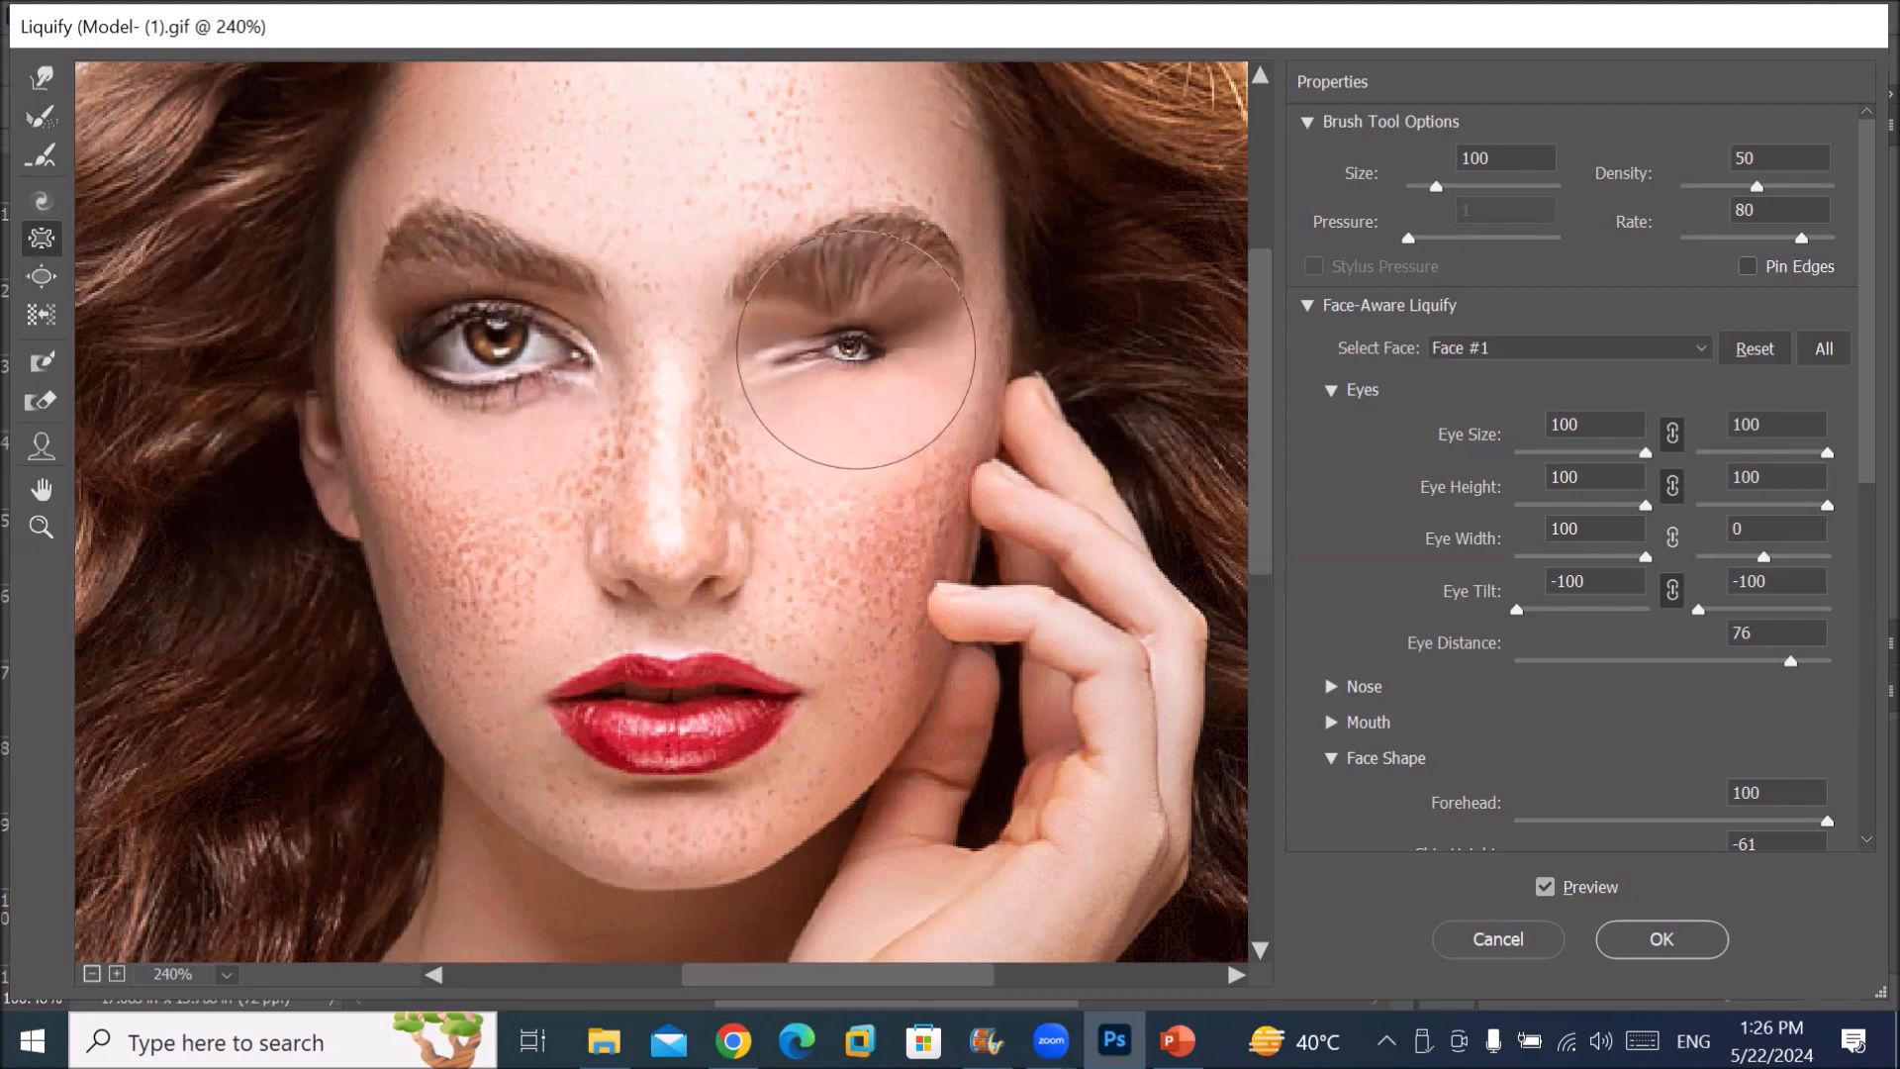
pyautogui.click(42, 117)
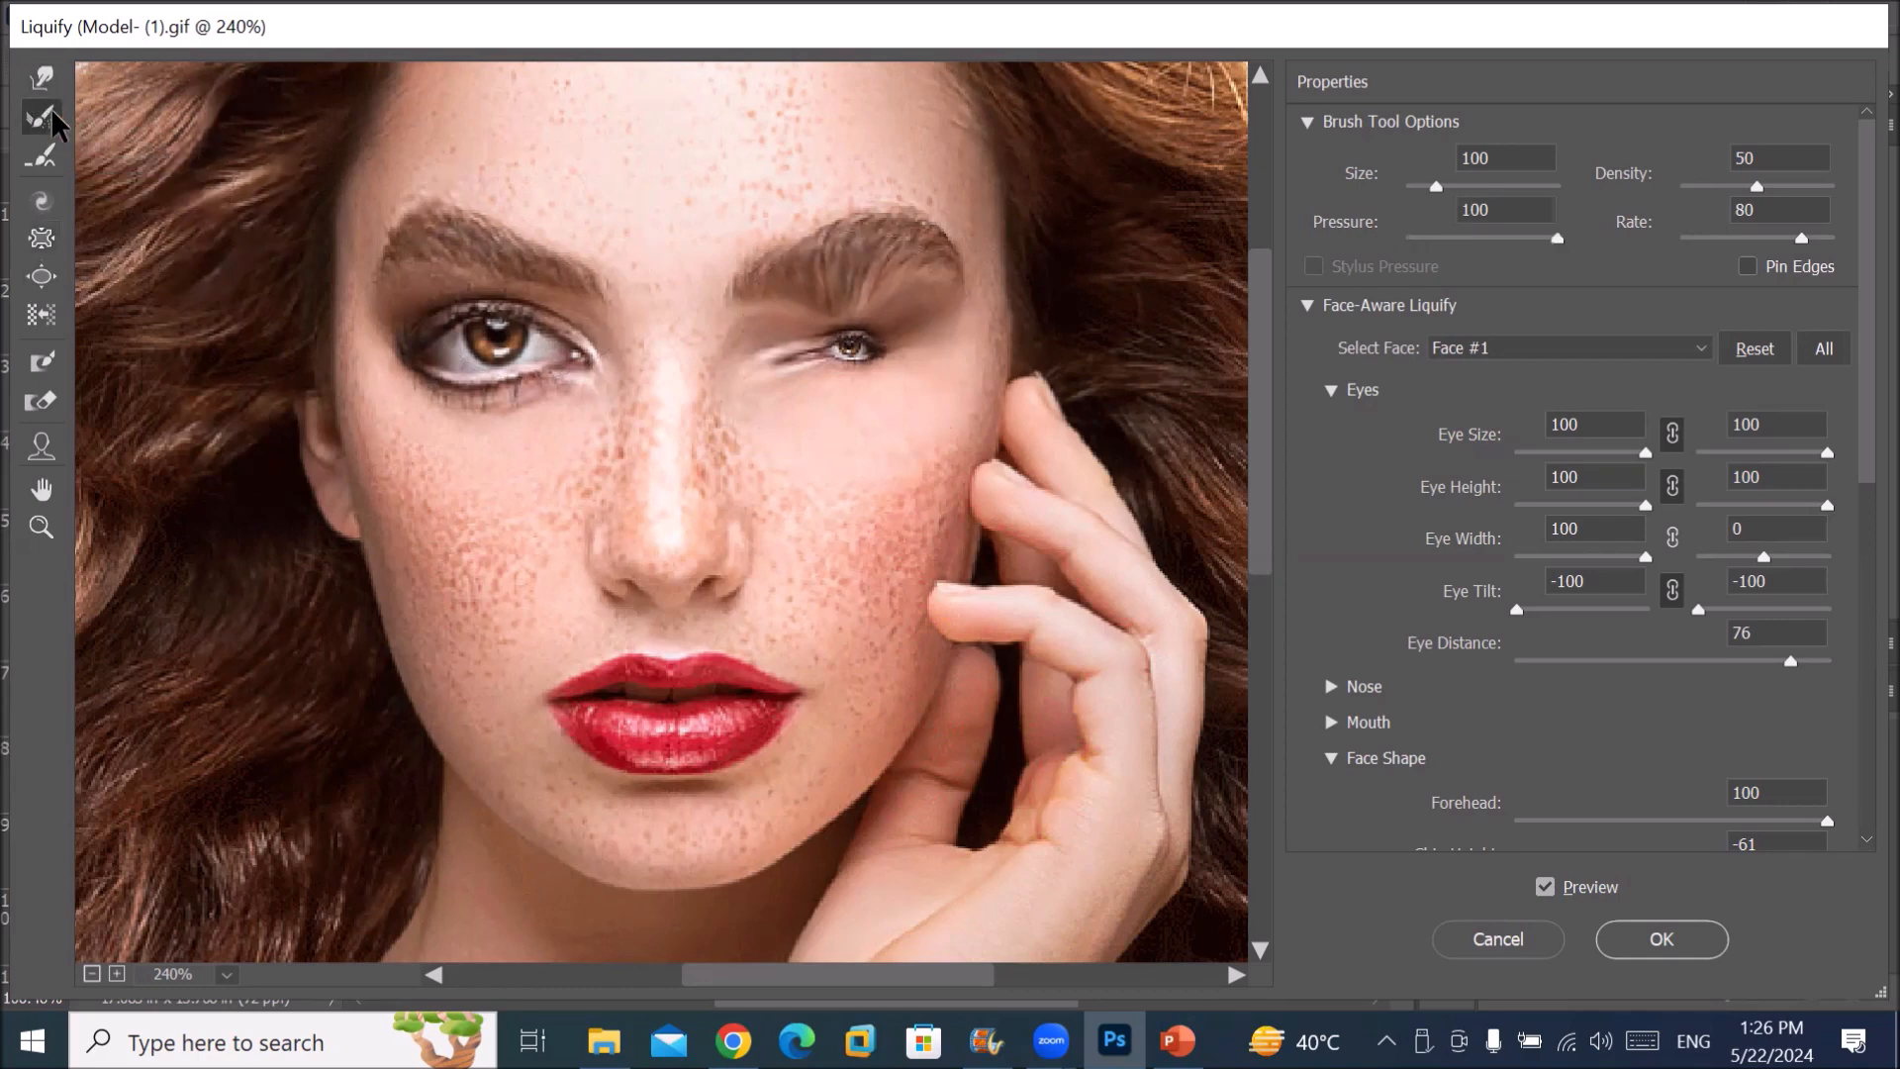
pyautogui.moveTo(849, 465)
pyautogui.mouseDown()
pyautogui.moveTo(743, 465)
pyautogui.moveTo(851, 346)
pyautogui.mouseUp()
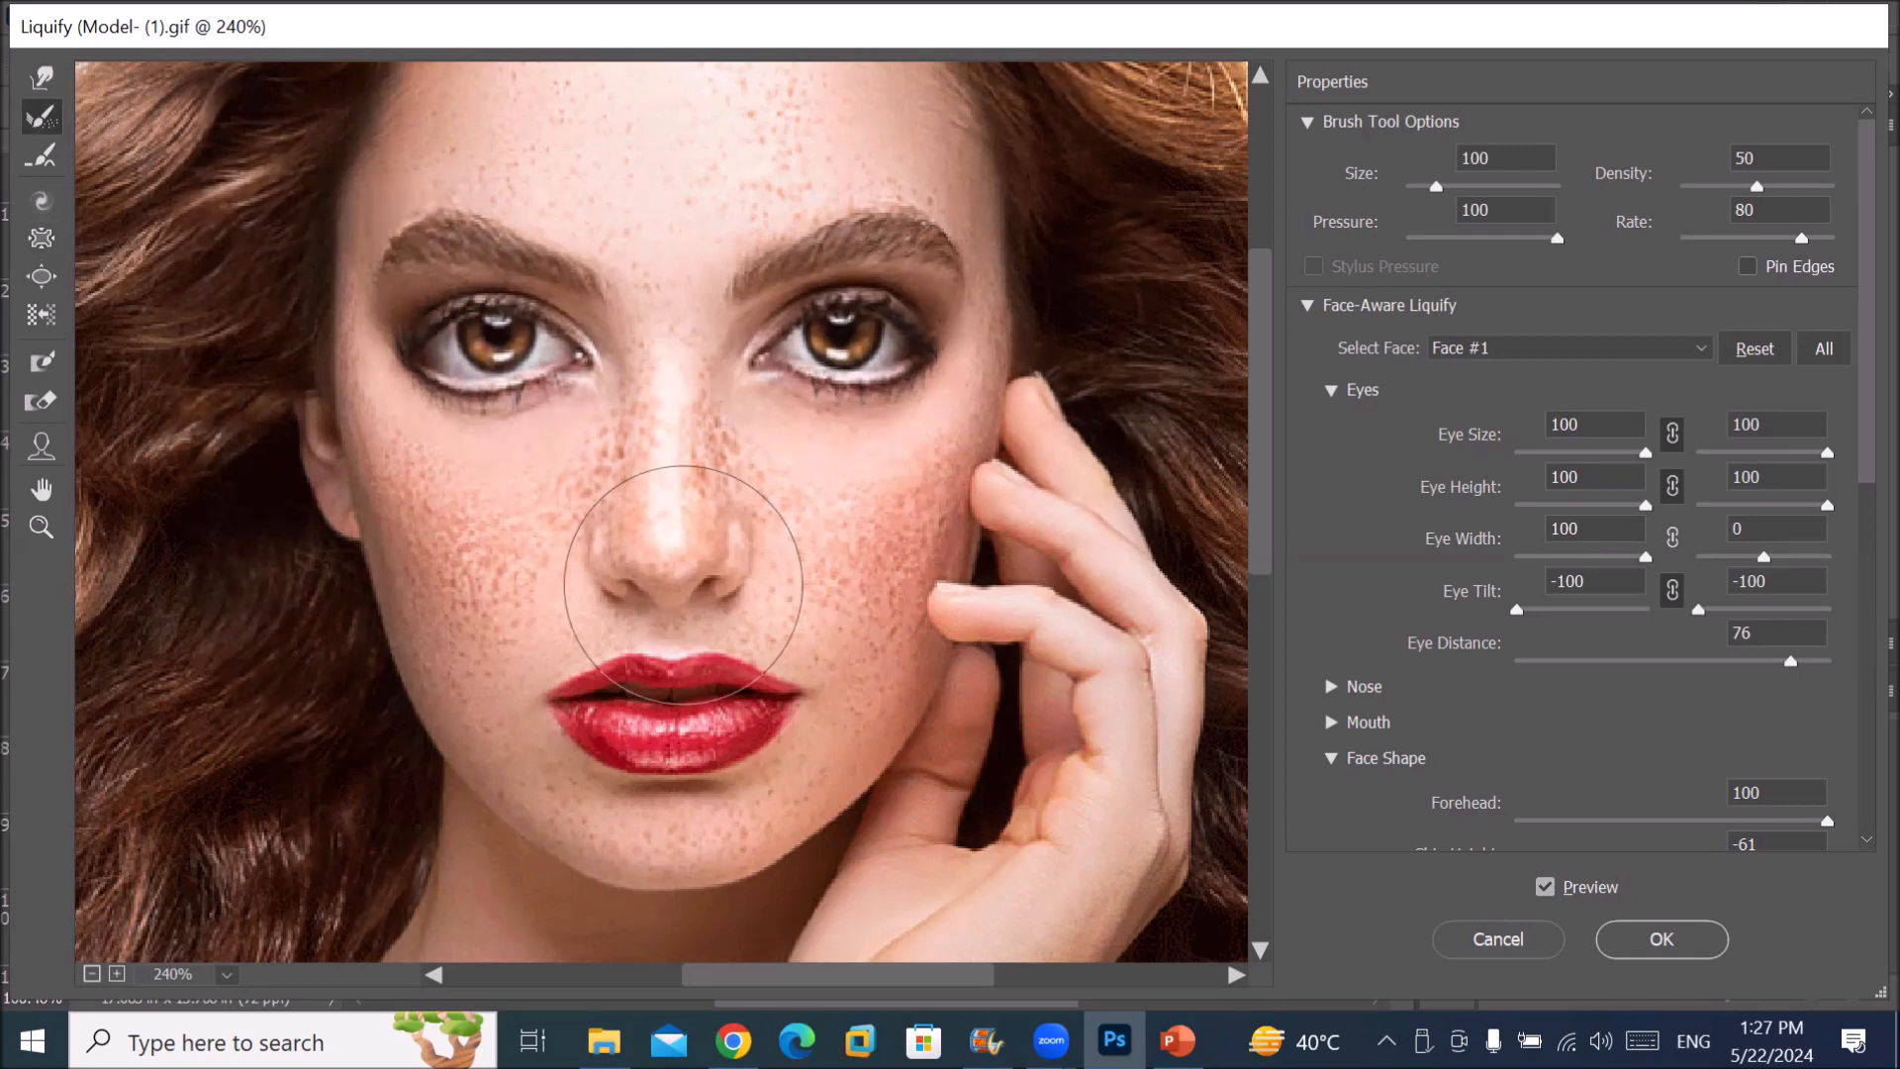
# Step: Enlarge both eyes and the lips strongly with the Bloat tool
pyautogui.click(41, 281)
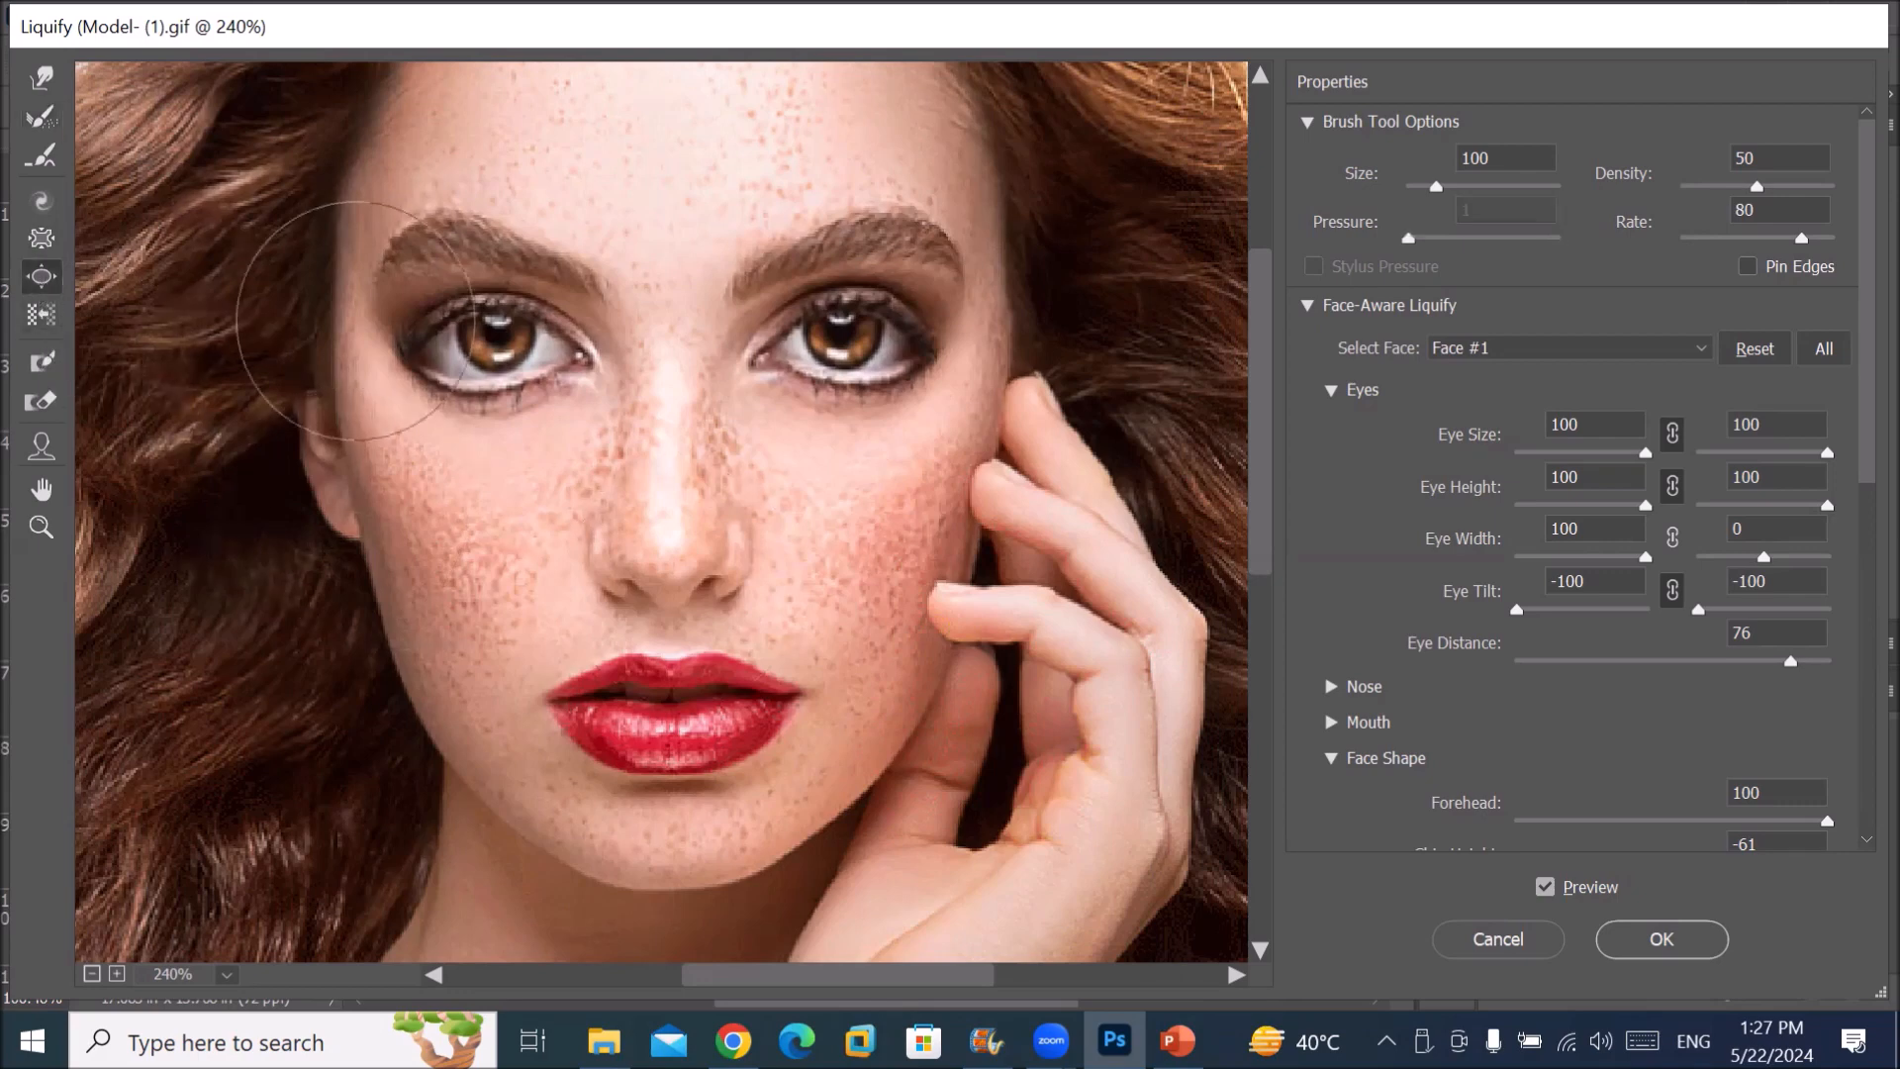
pyautogui.click(490, 348)
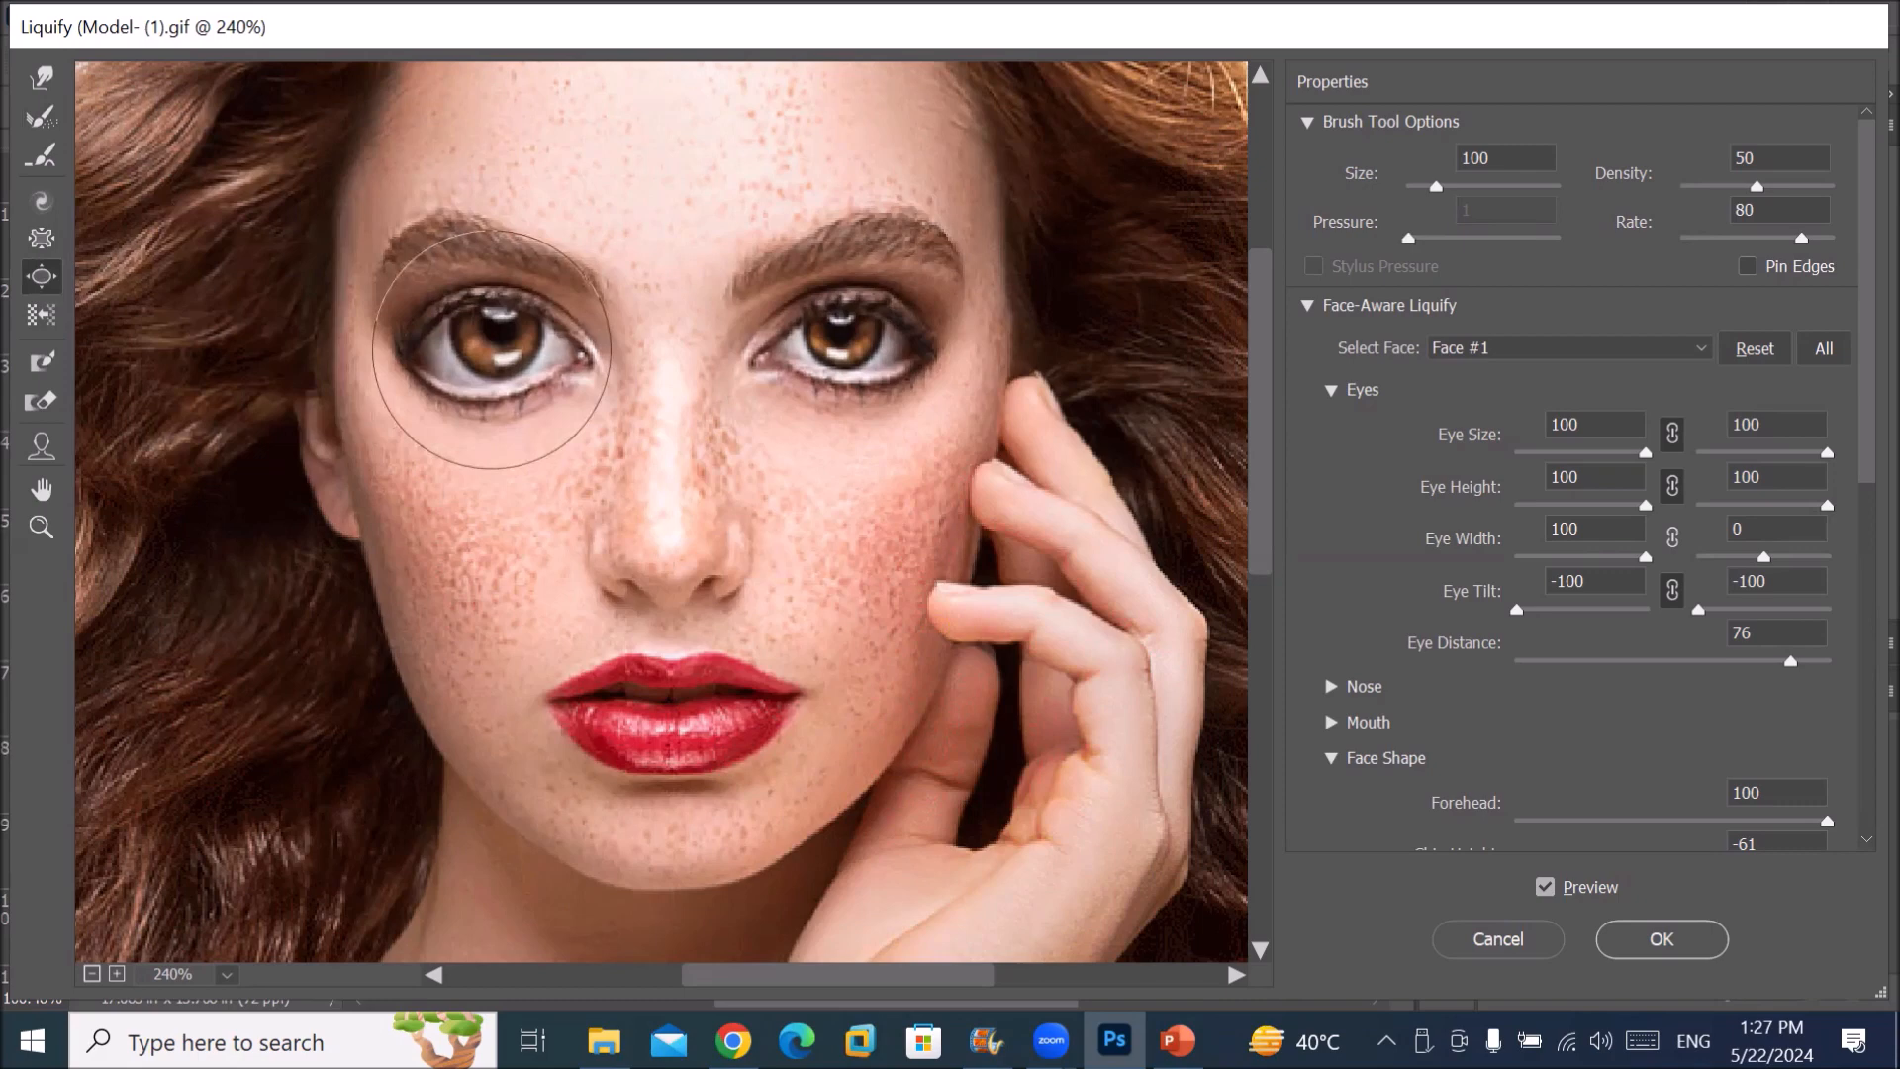
pyautogui.click(839, 330)
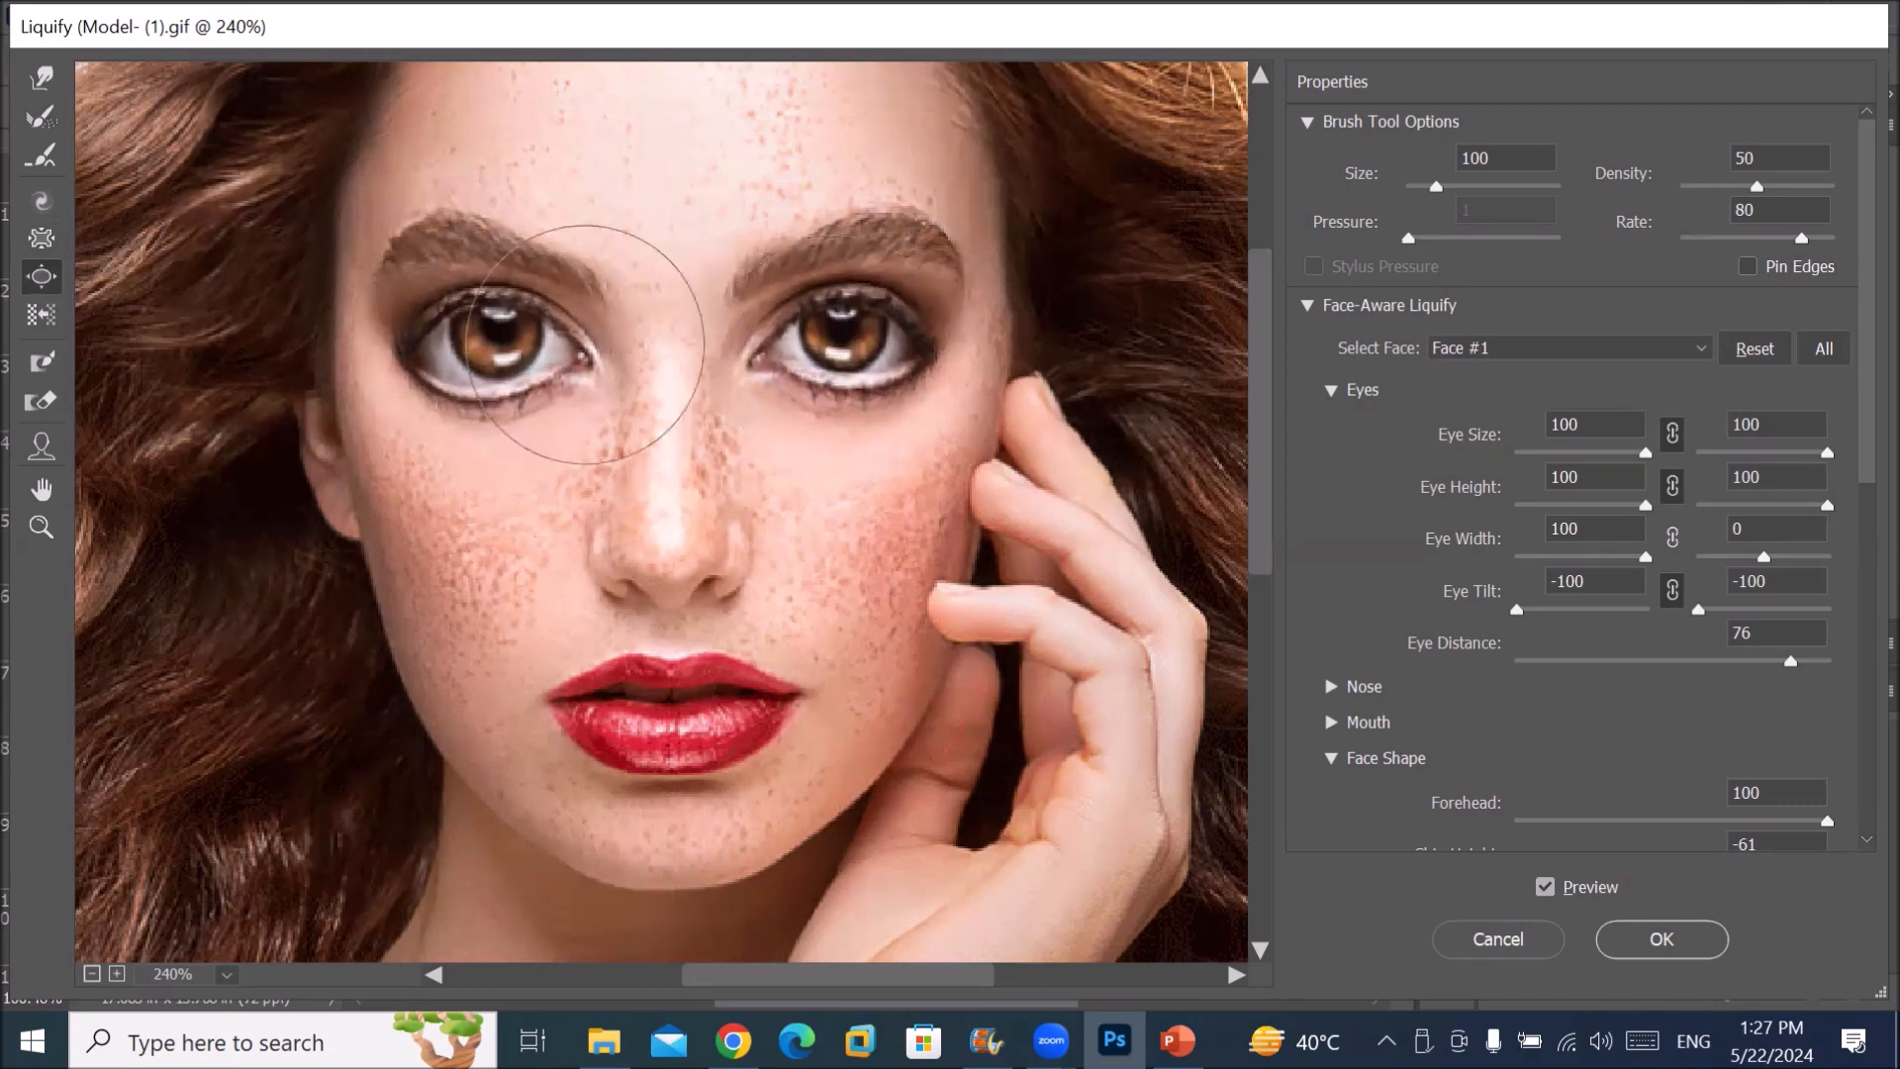
pyautogui.click(489, 355)
pyautogui.click(489, 354)
pyautogui.click(488, 354)
pyautogui.click(852, 365)
pyautogui.moveTo(852, 365); pyautogui.dragTo(852, 366)
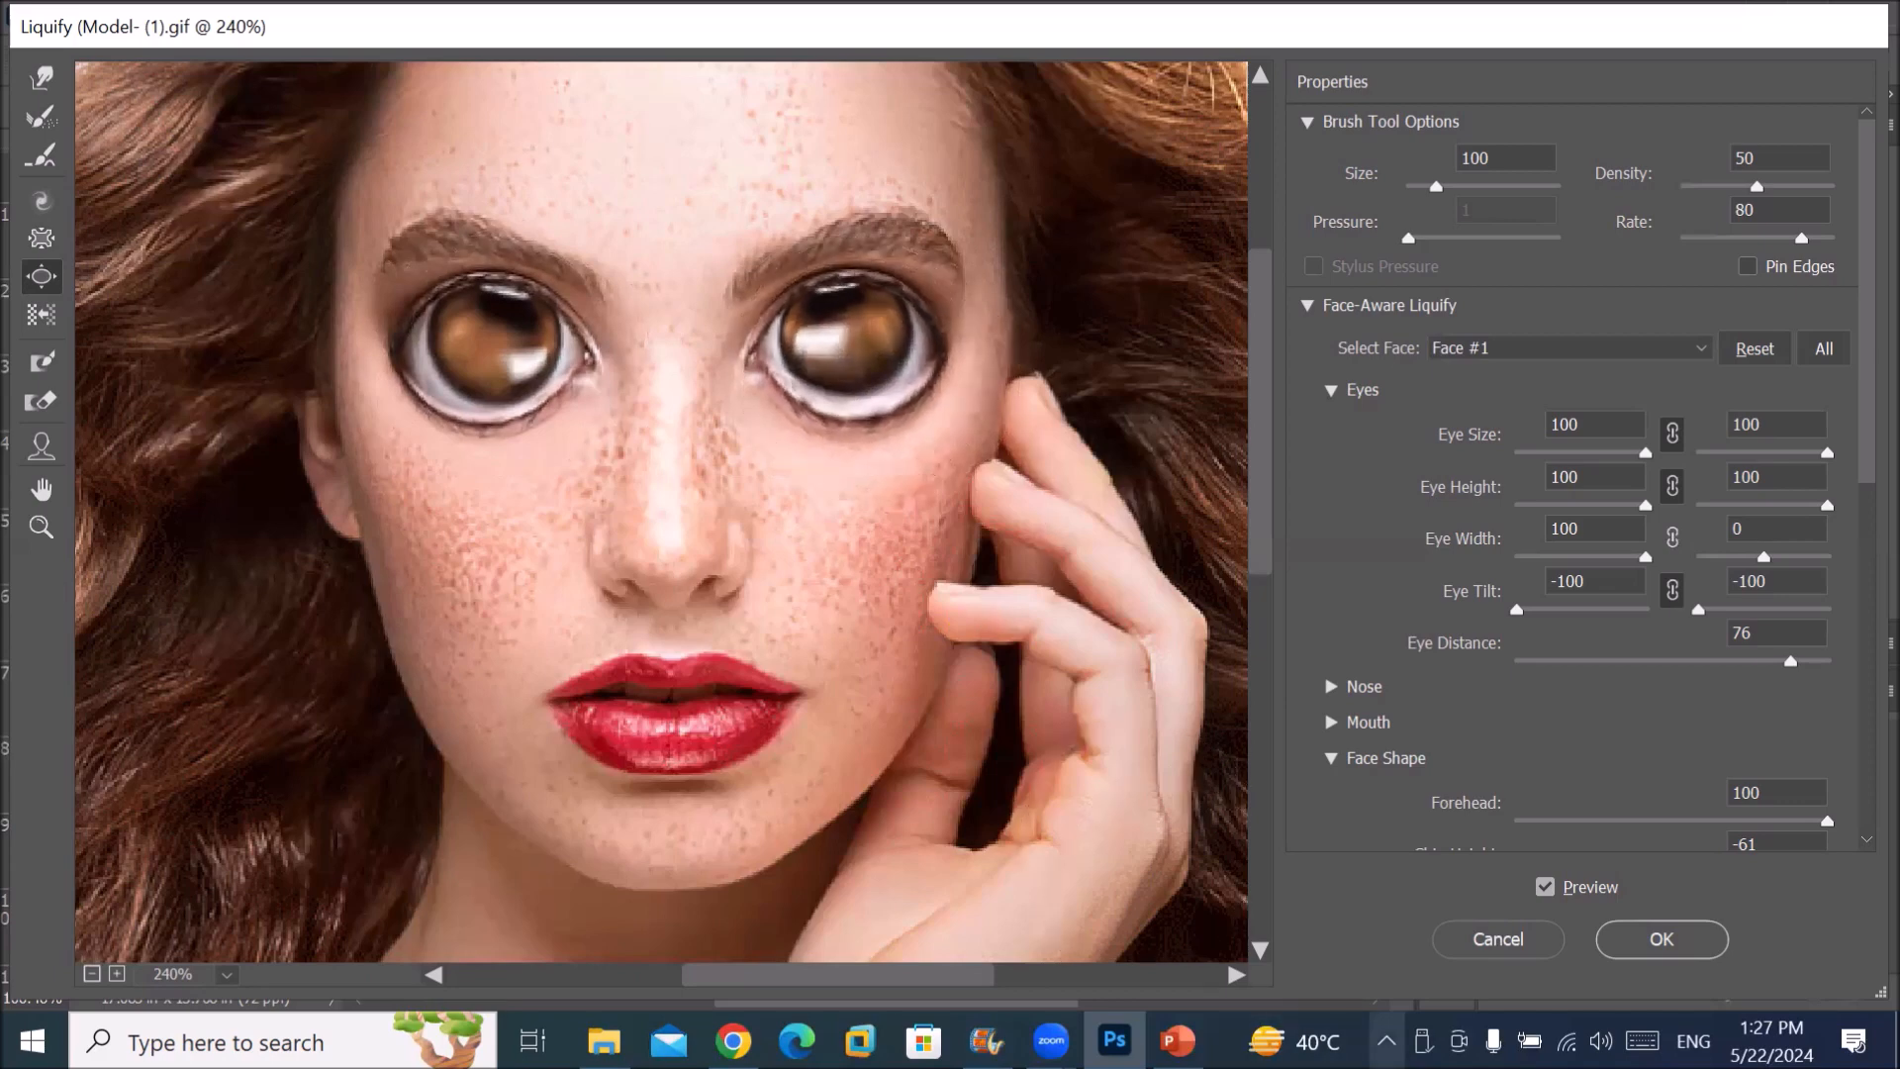
pyautogui.moveTo(696, 742); pyautogui.dragTo(673, 727)
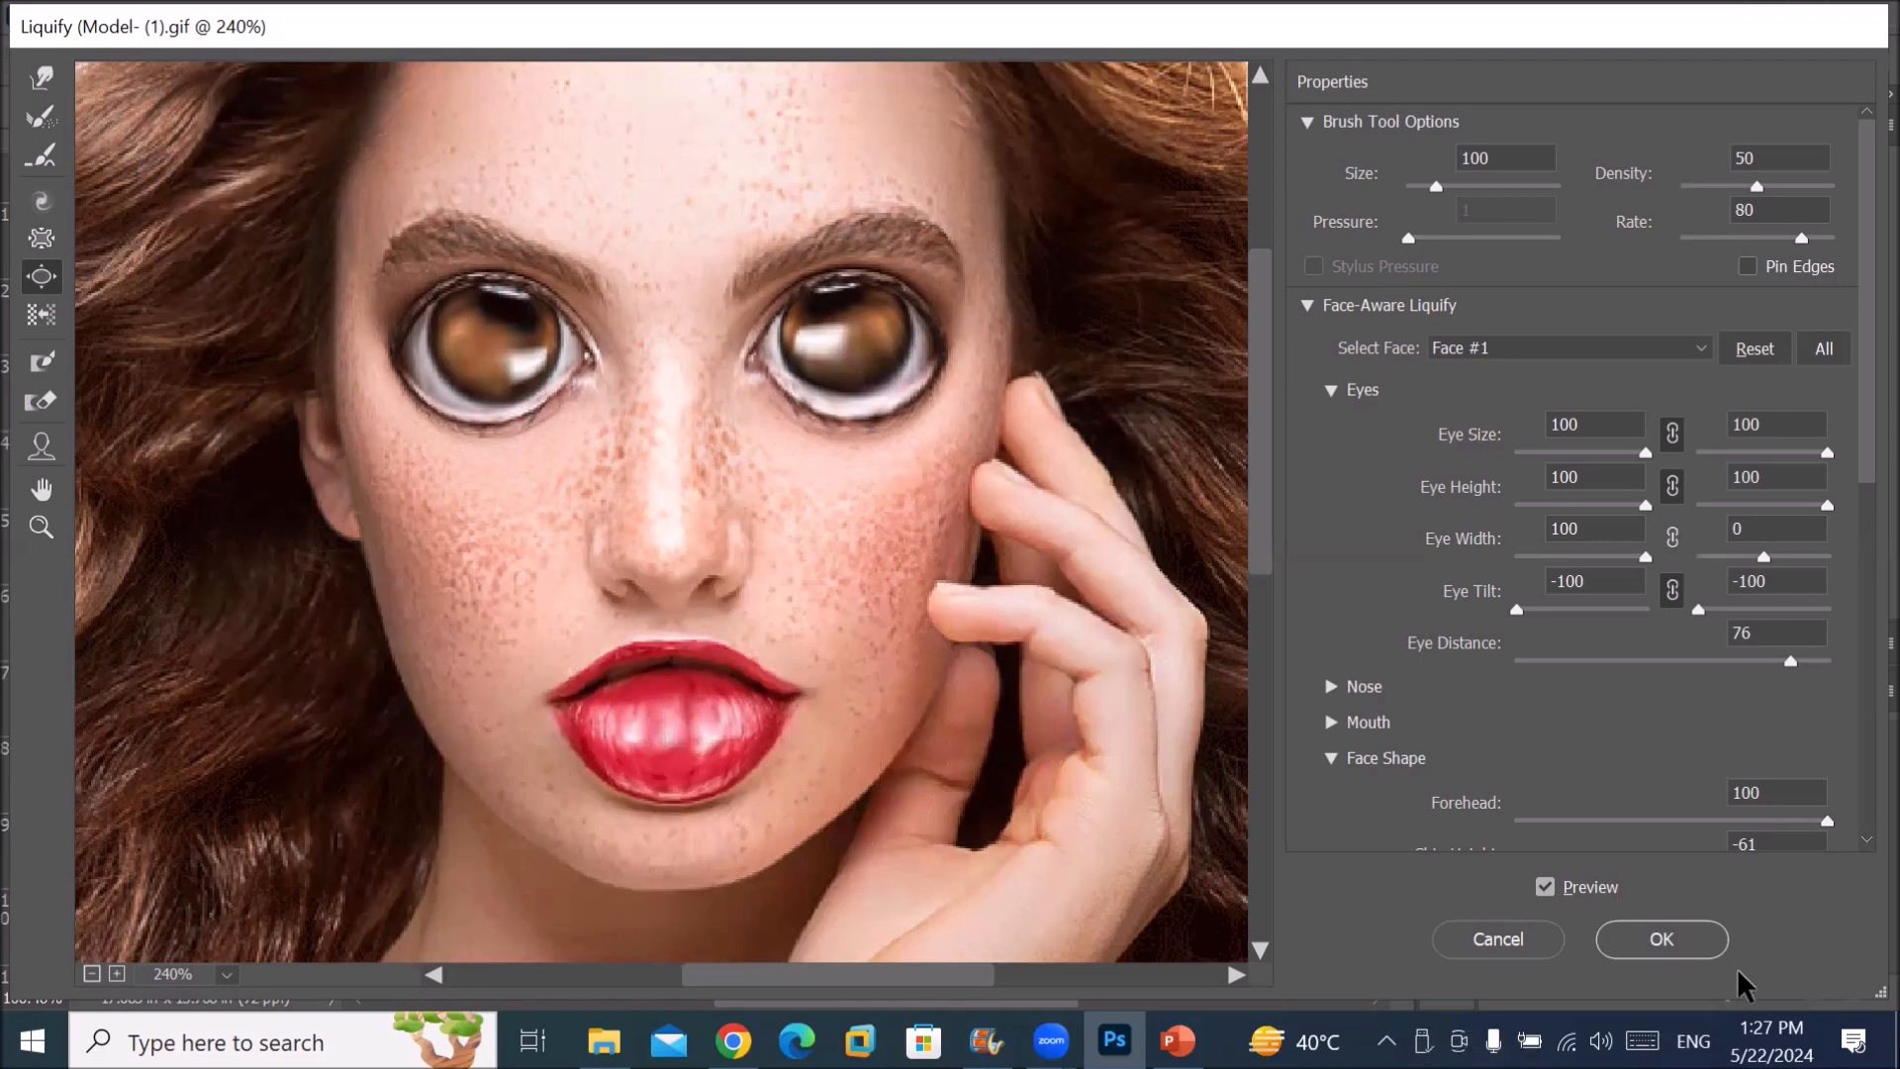
# Step: Restore the bloated eyes and lips with the Reconstruct tool
pyautogui.scroll(-4, 1390, 785)
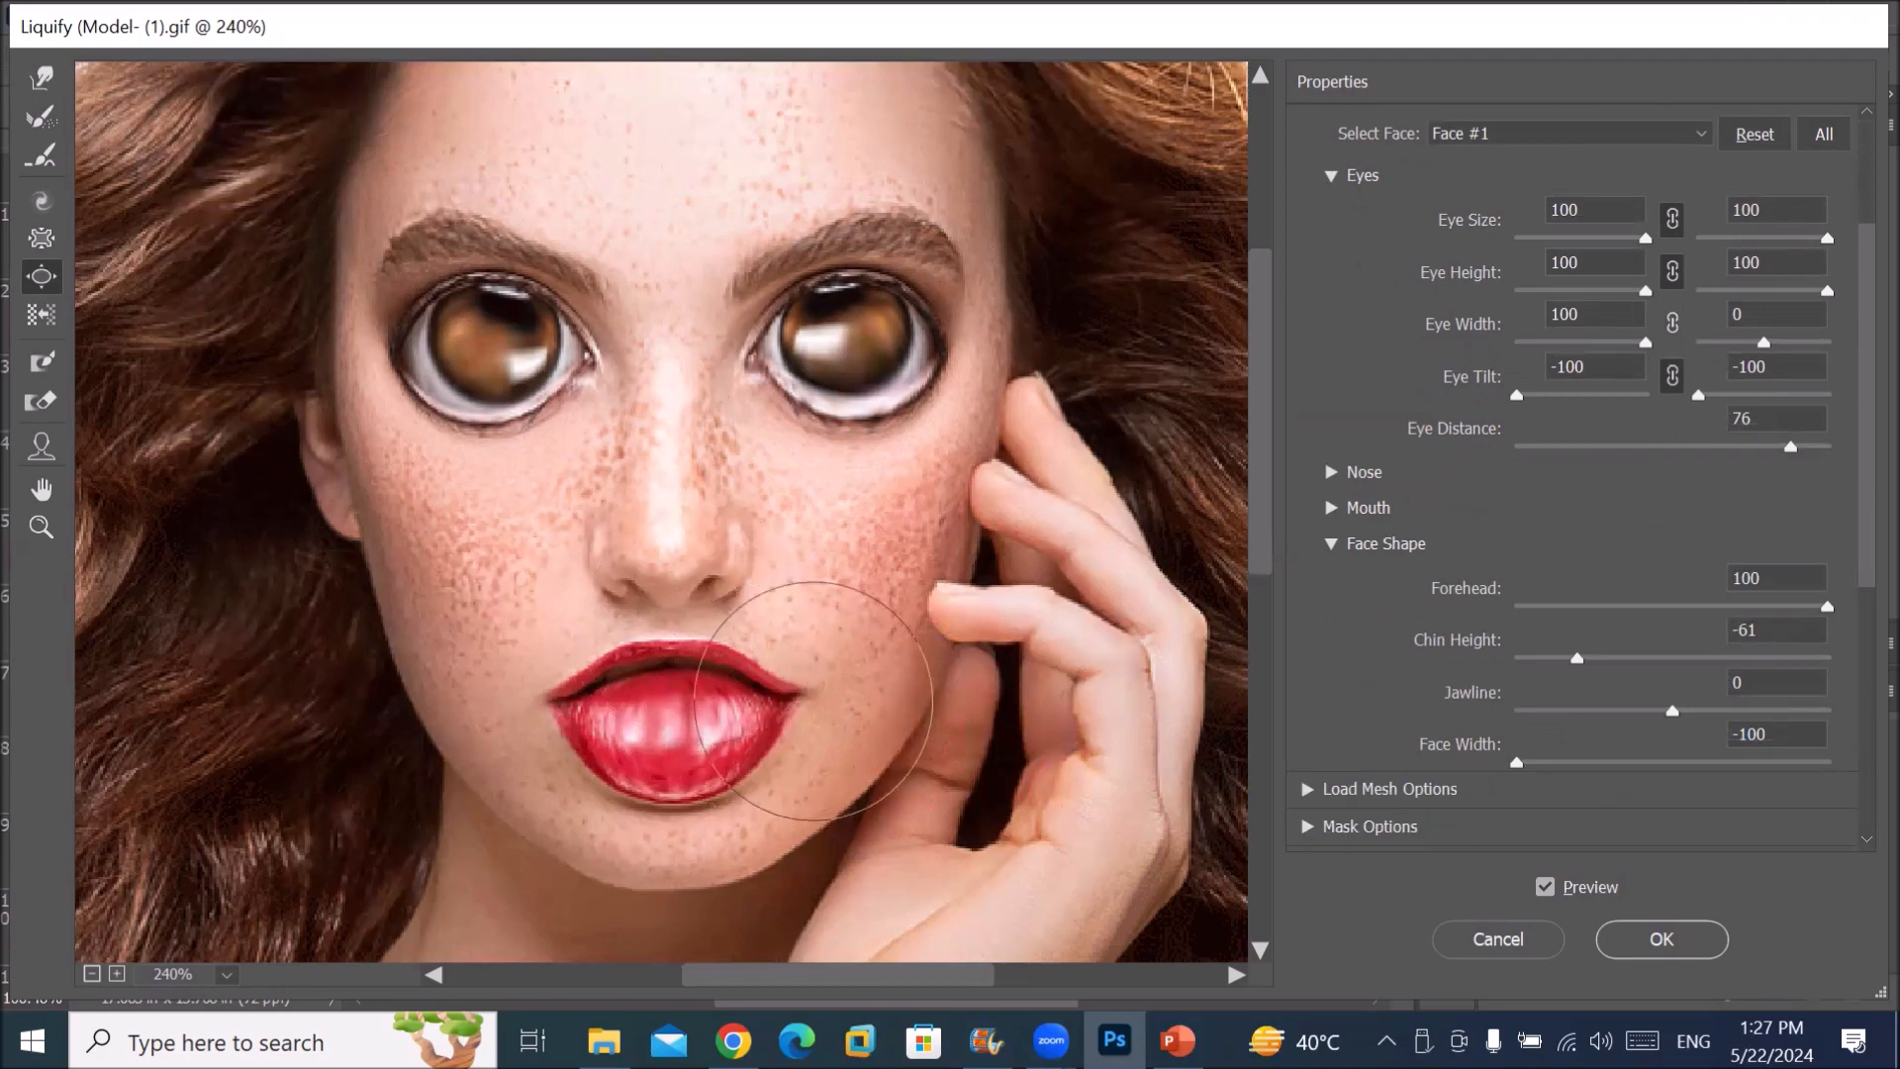
pyautogui.hotkey('ctrl', '-')
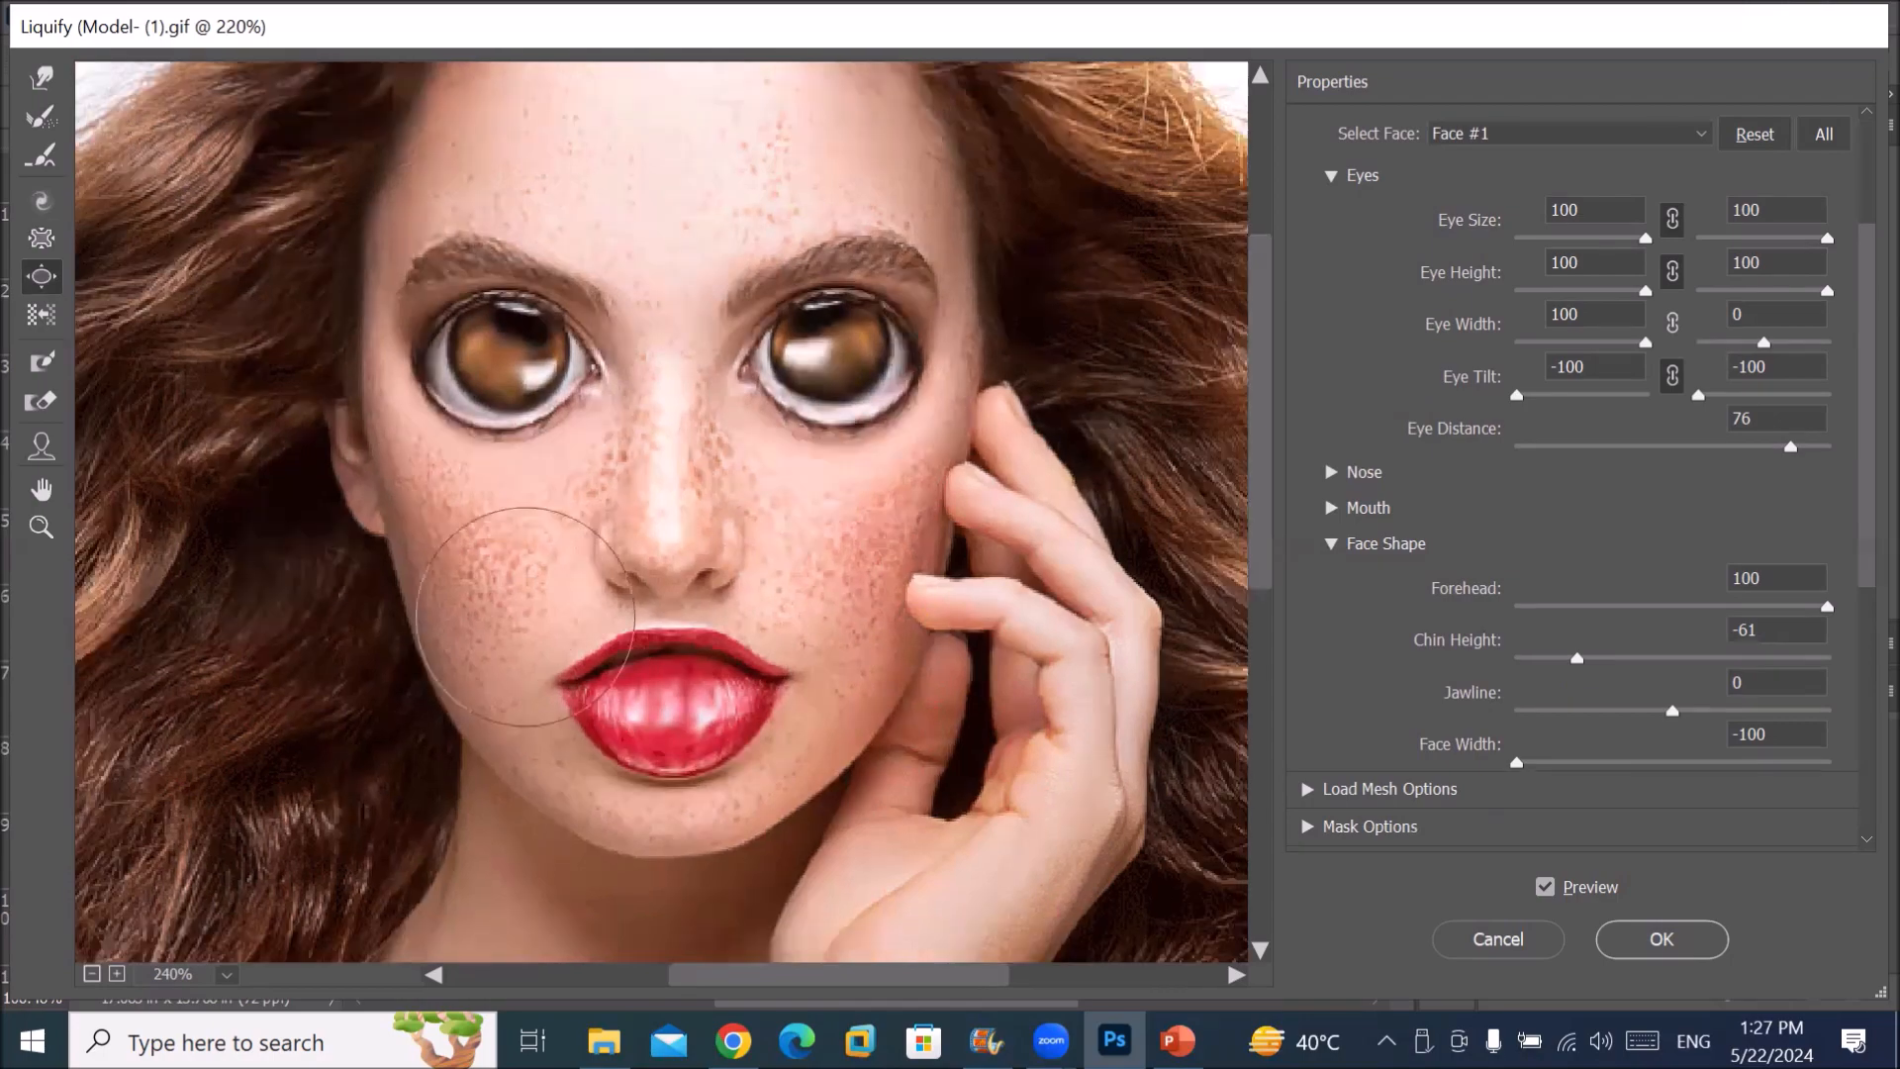
pyautogui.hotkey('ctrl', '-')
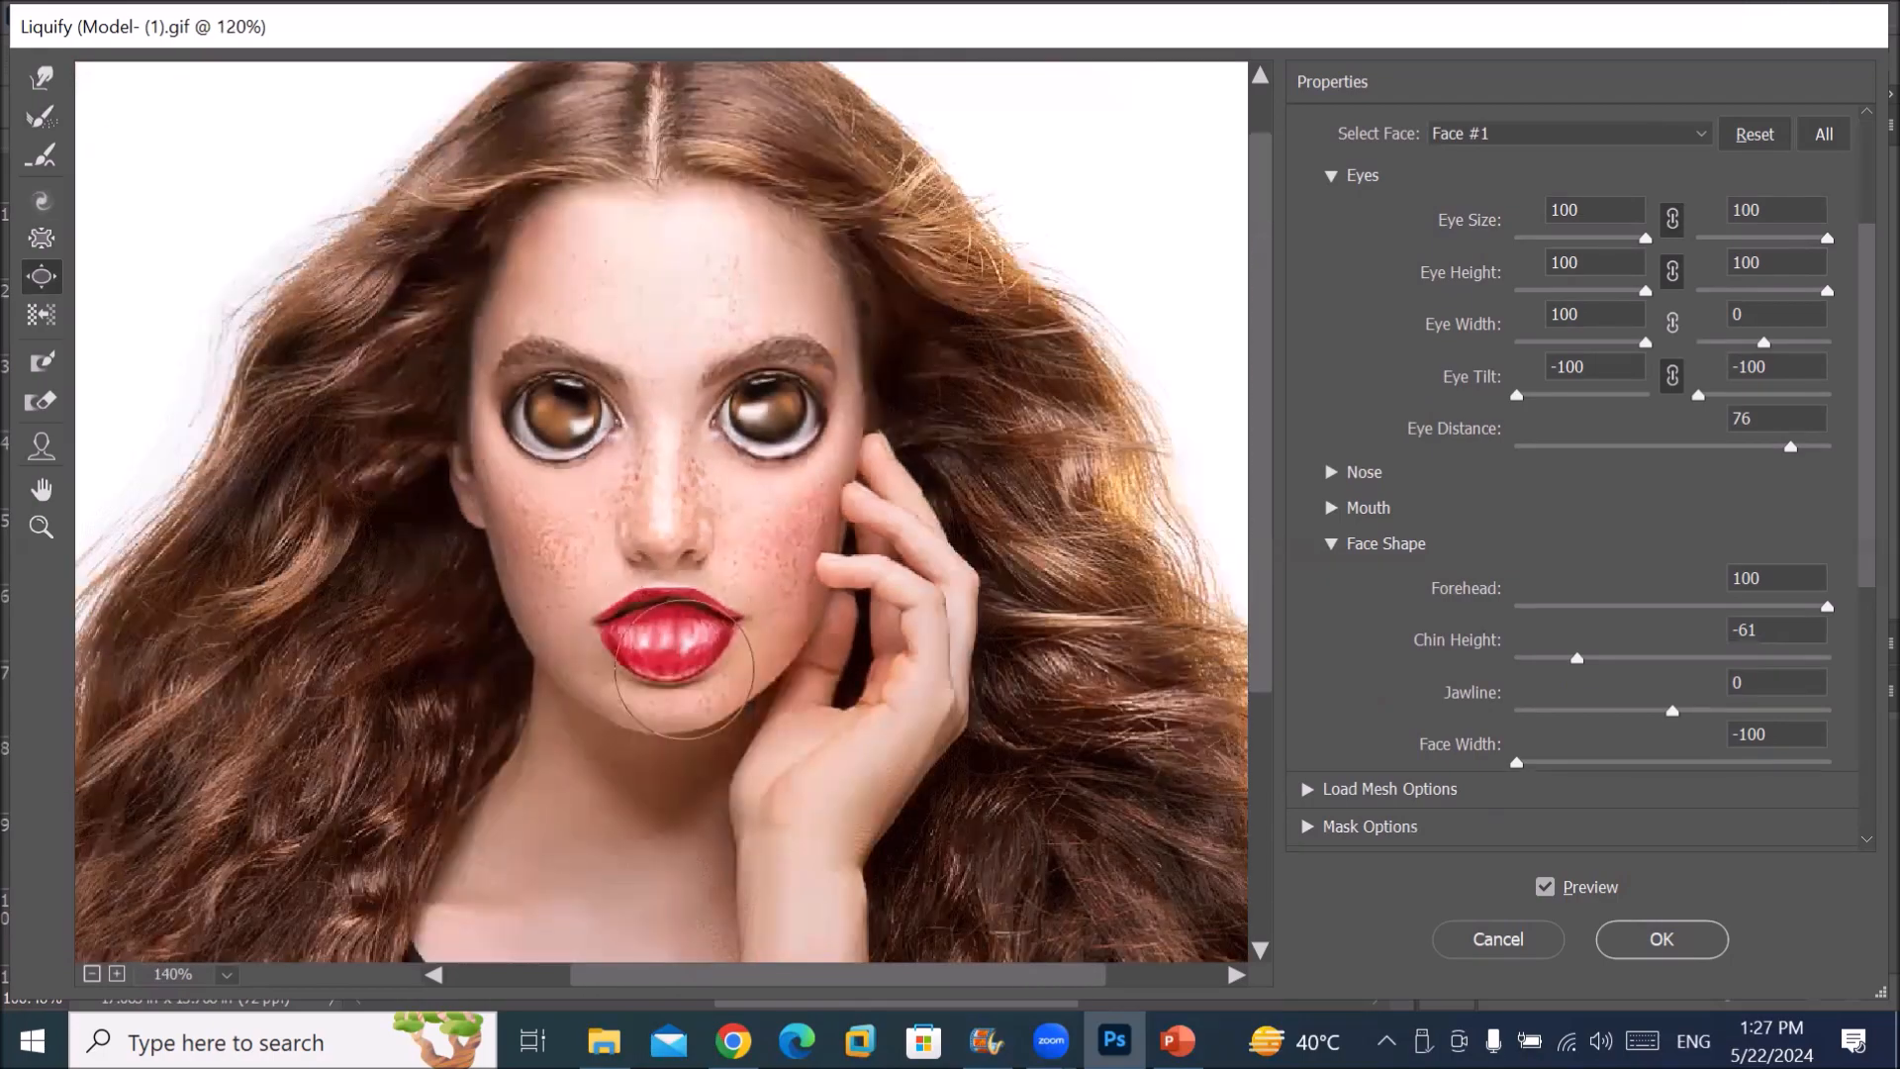
pyautogui.hotkey('ctrl', '-')
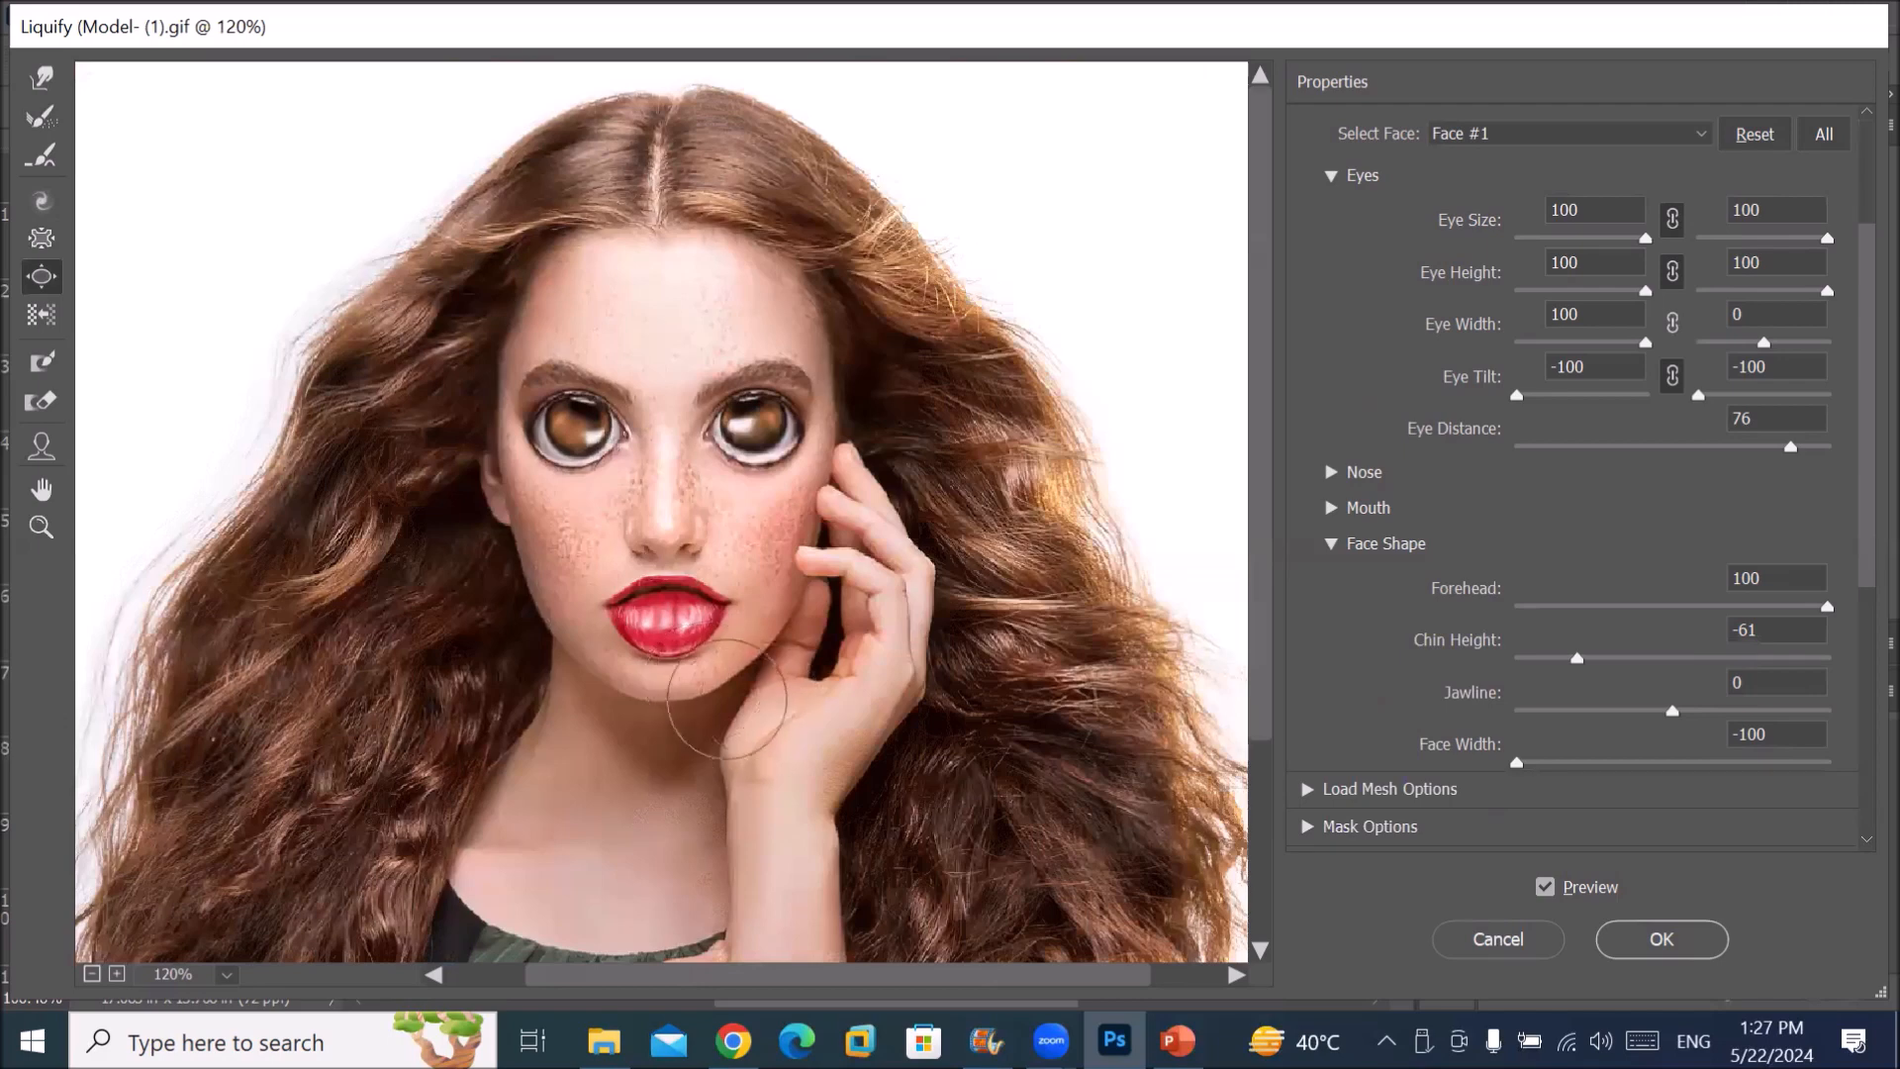
pyautogui.click(45, 246)
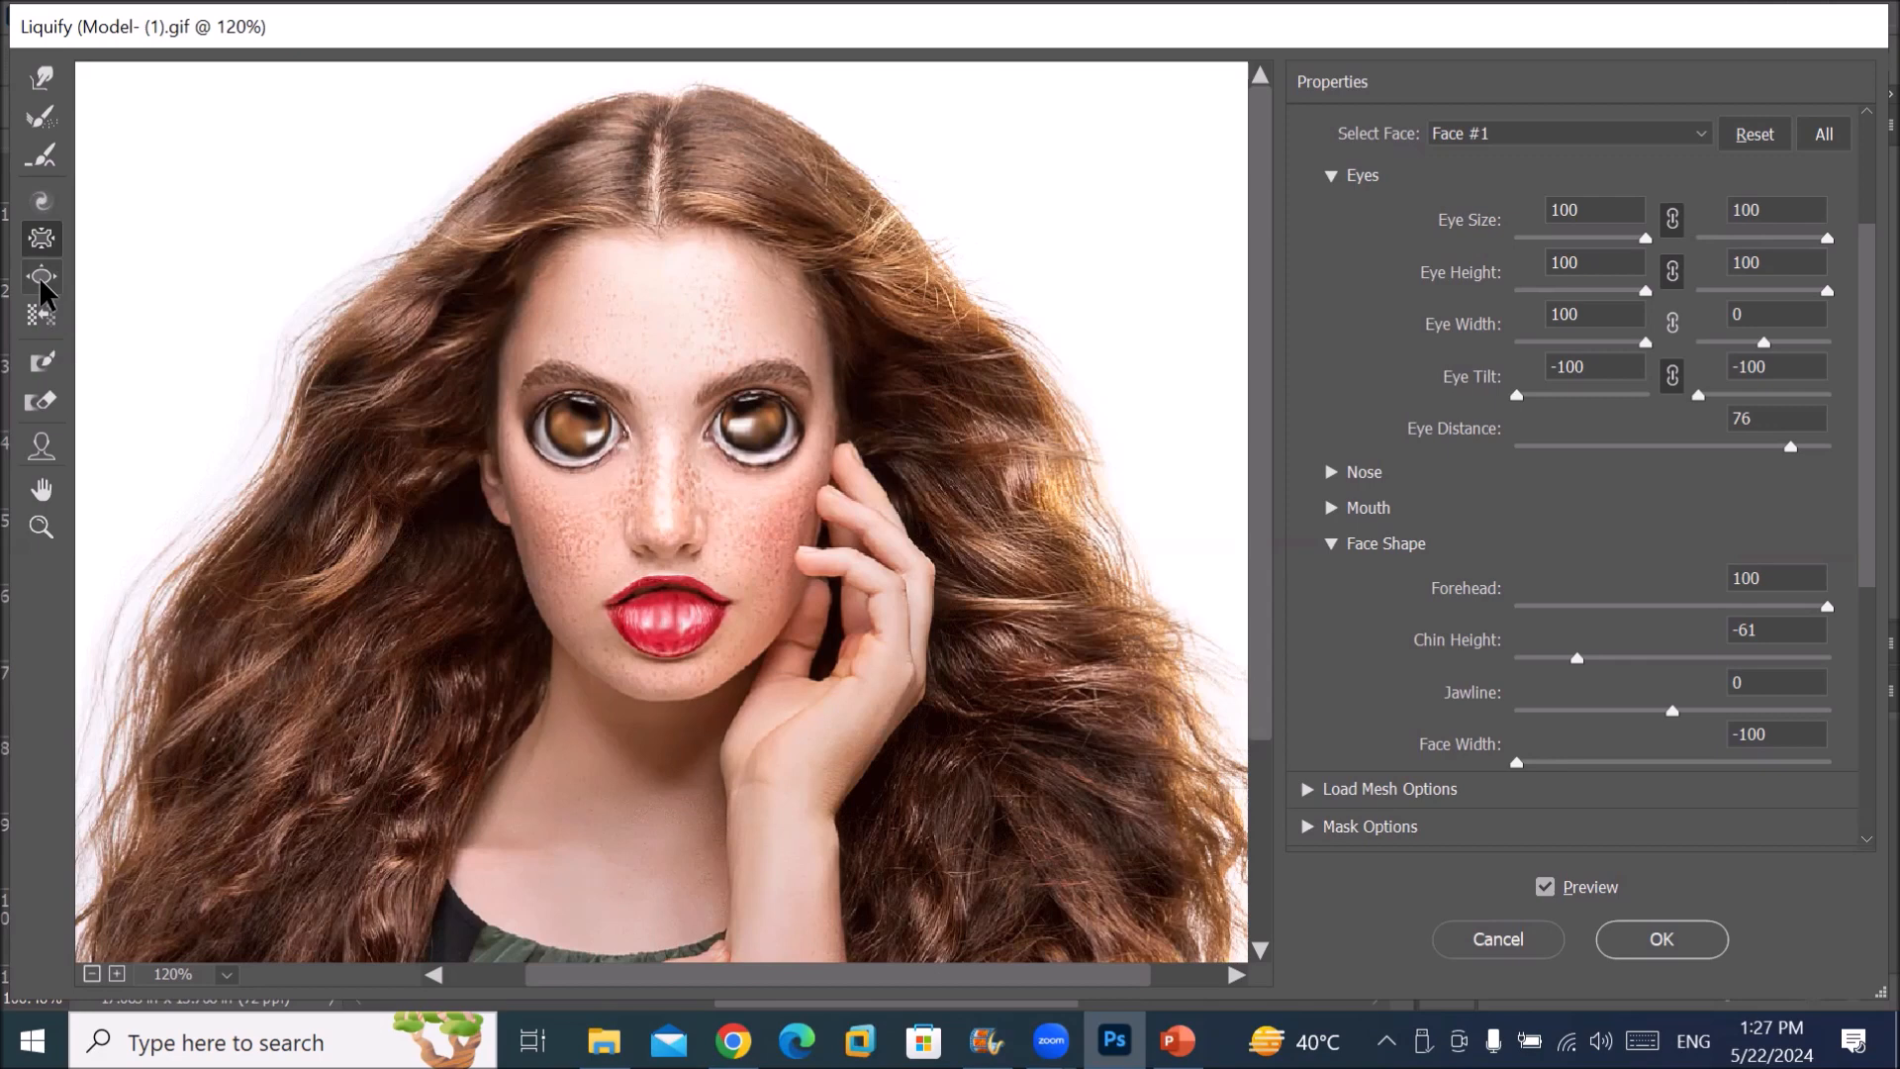
pyautogui.click(41, 118)
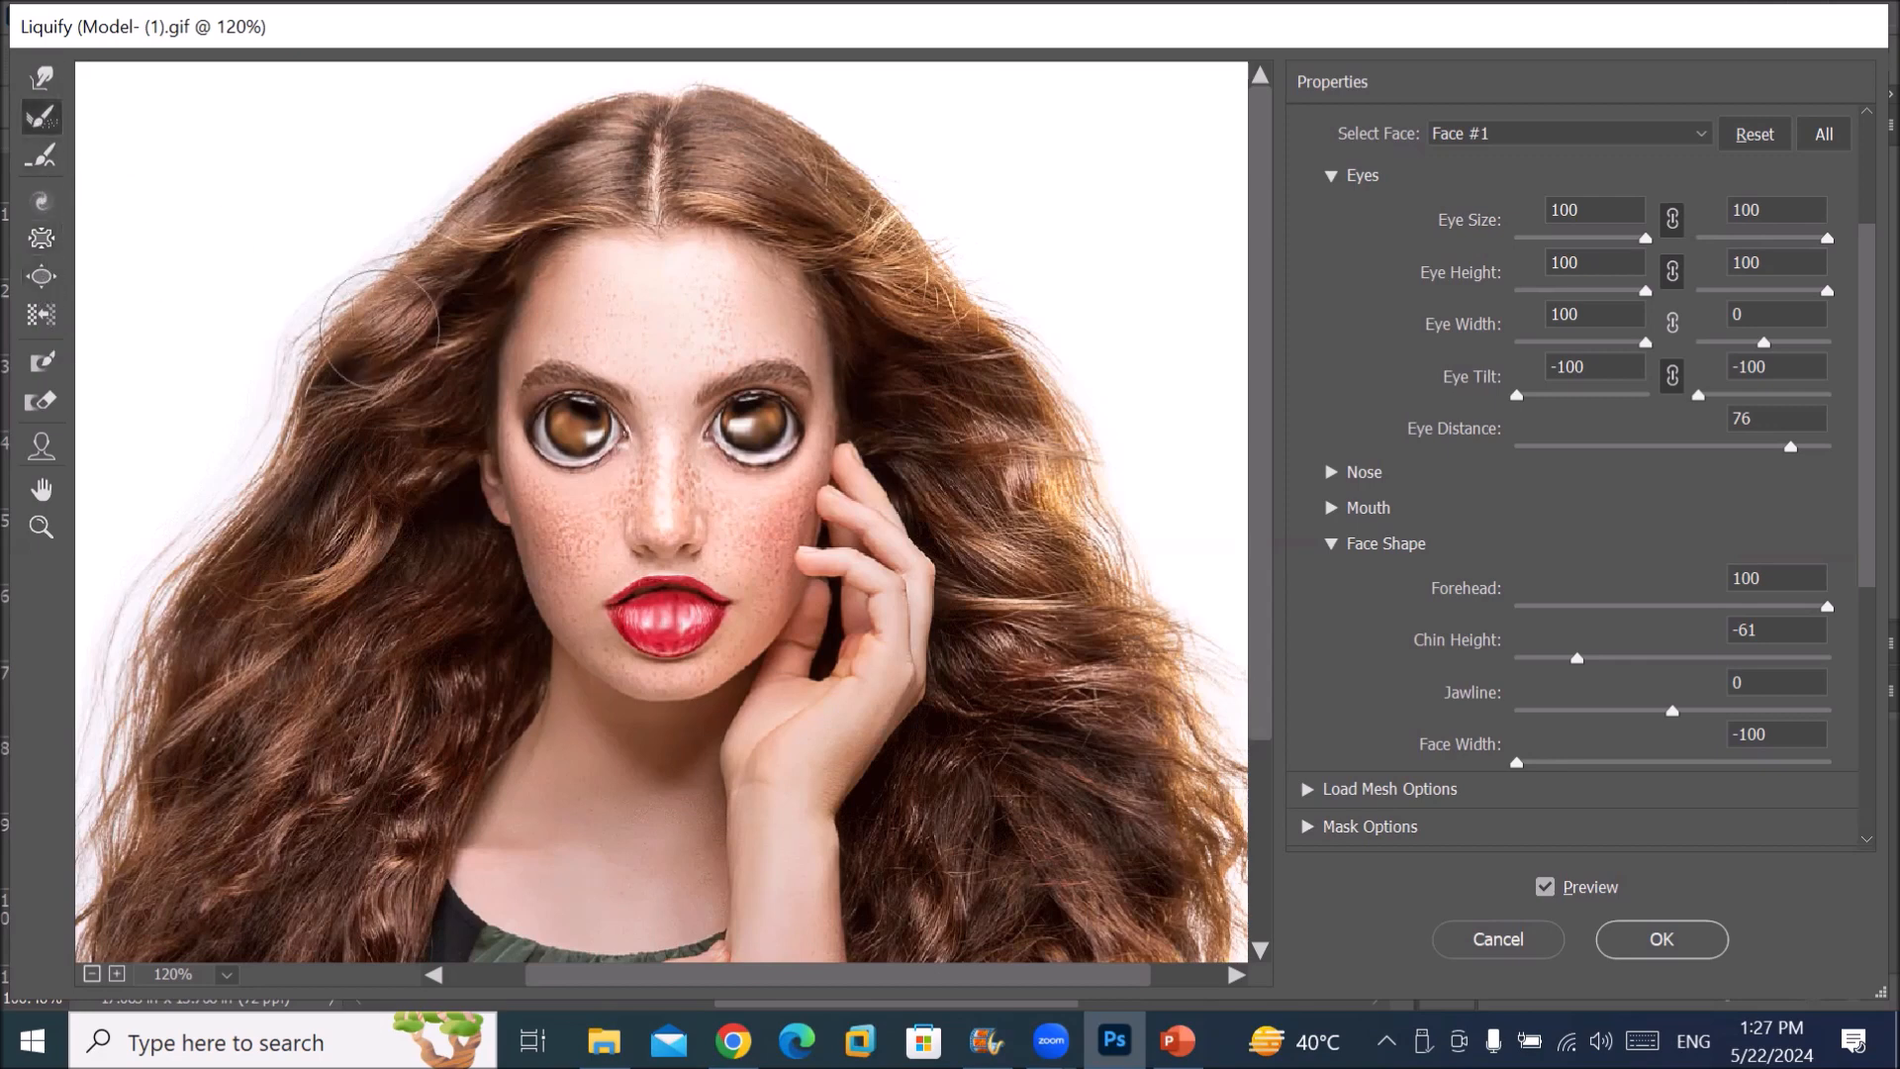
pyautogui.moveTo(554, 420)
pyautogui.mouseDown()
pyautogui.moveTo(762, 391)
pyautogui.moveTo(659, 403)
pyautogui.moveTo(755, 445)
pyautogui.moveTo(636, 628)
pyautogui.moveTo(660, 639)
pyautogui.mouseUp()
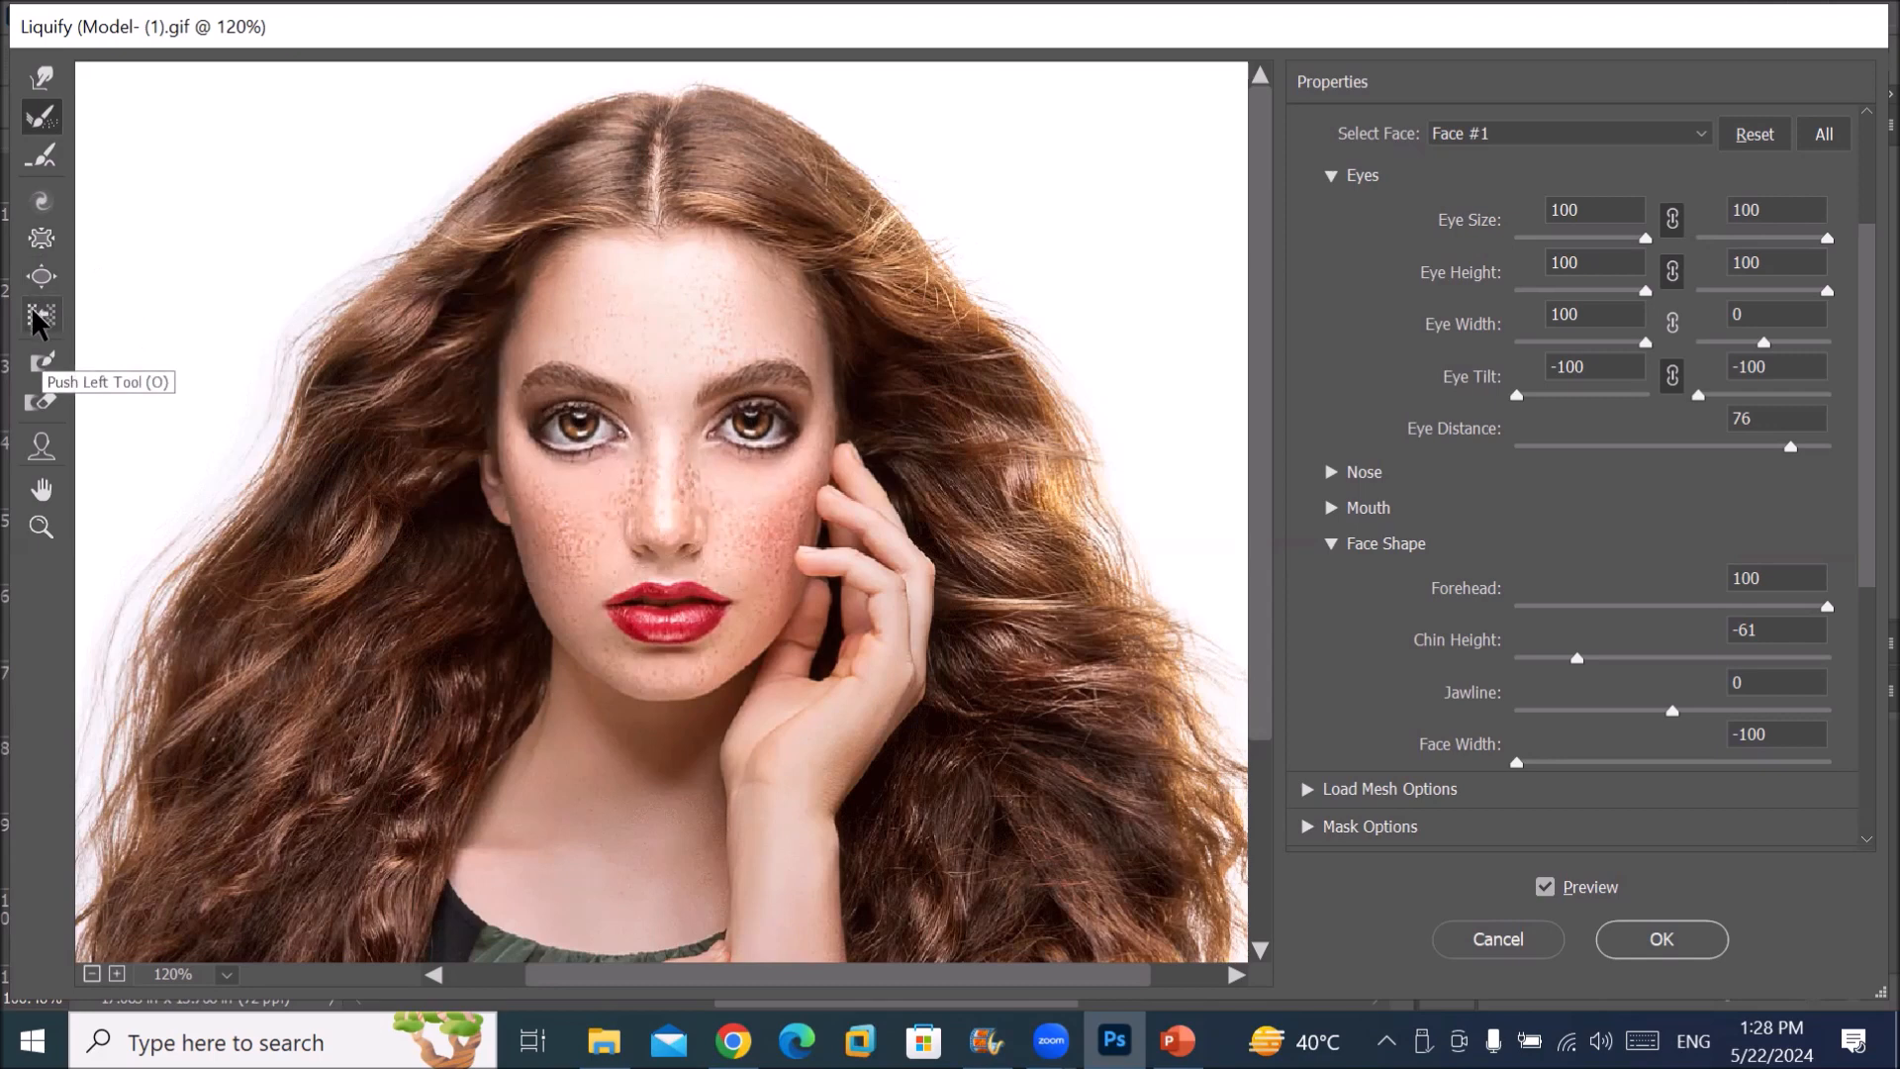
# Step: Shift the face edges and hairline with the Push Left tool, and restore the distorted areas with the Reconstruct tool
pyautogui.click(39, 319)
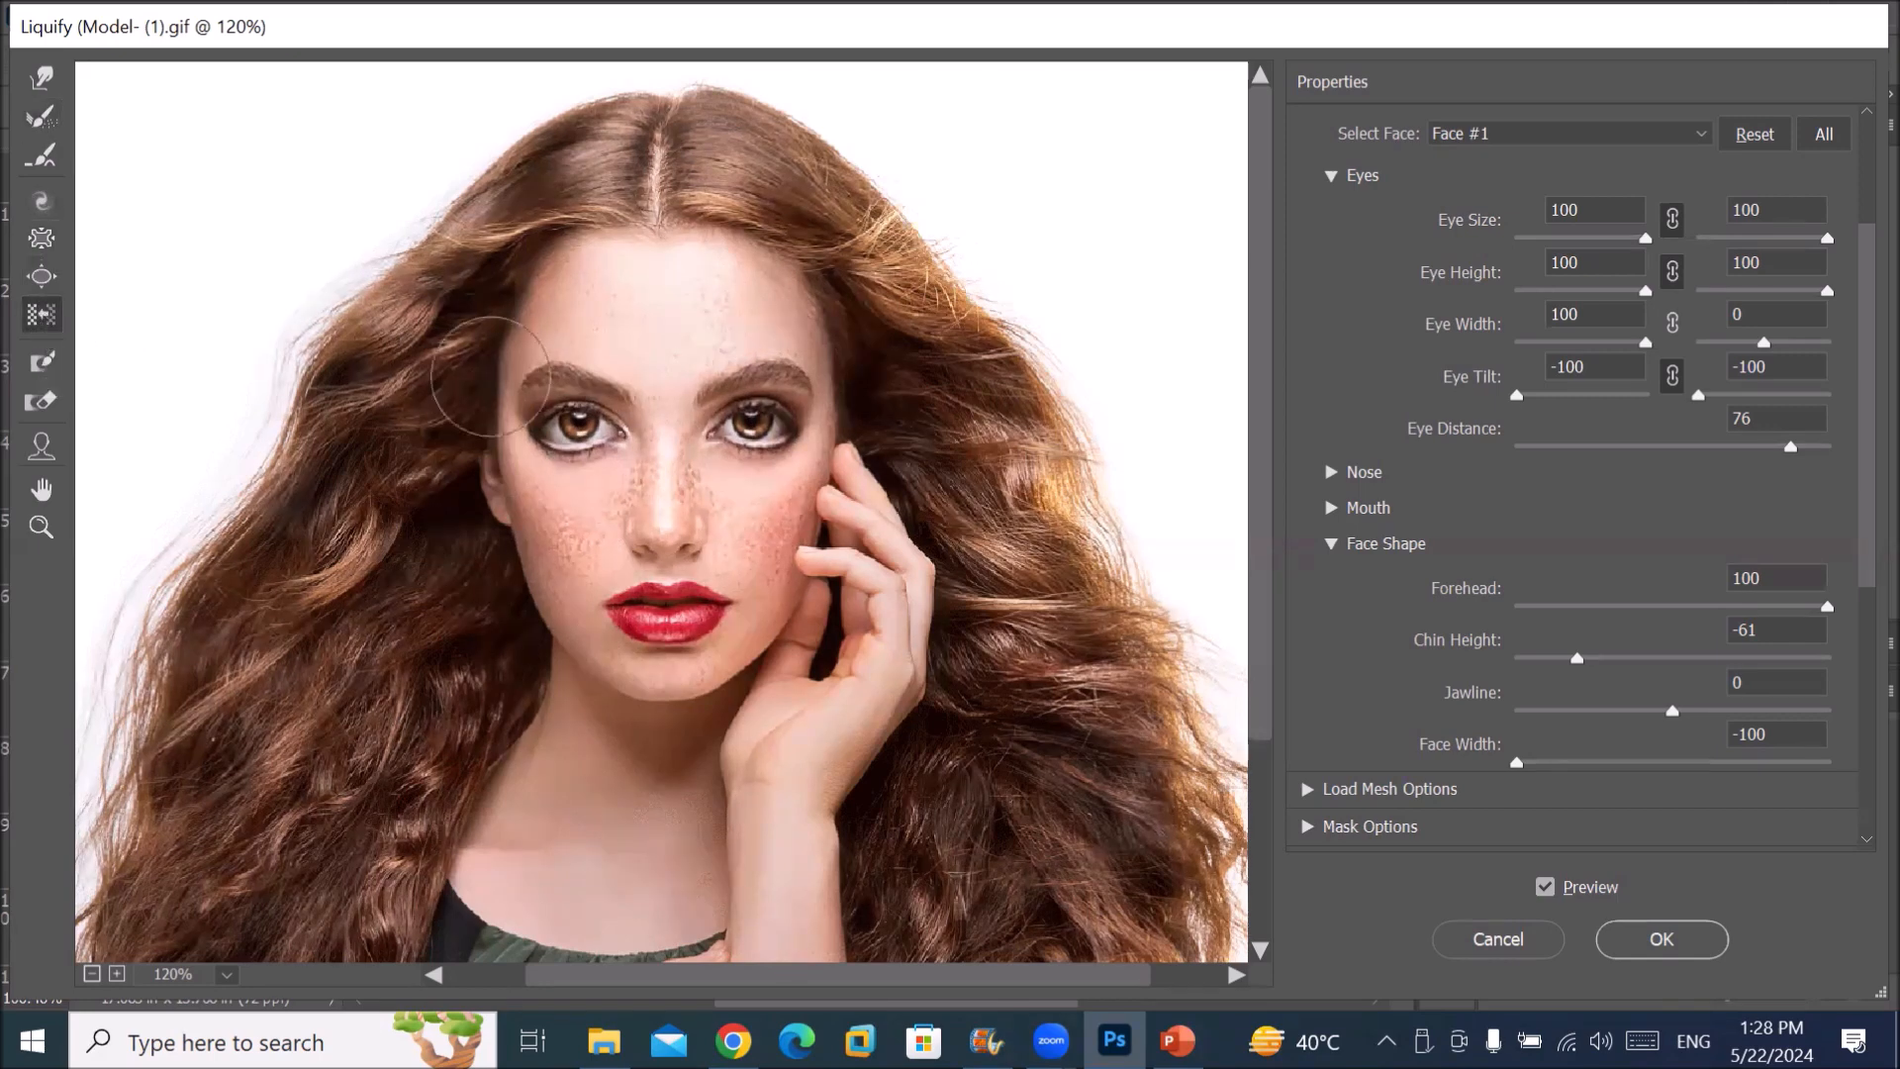
pyautogui.moveTo(495, 382)
pyautogui.mouseDown()
pyautogui.moveTo(545, 427)
pyautogui.moveTo(492, 471)
pyautogui.moveTo(525, 464)
pyautogui.moveTo(487, 506)
pyautogui.moveTo(526, 604)
pyautogui.moveTo(550, 611)
pyautogui.moveTo(538, 624)
pyautogui.moveTo(574, 612)
pyautogui.moveTo(535, 588)
pyautogui.mouseUp()
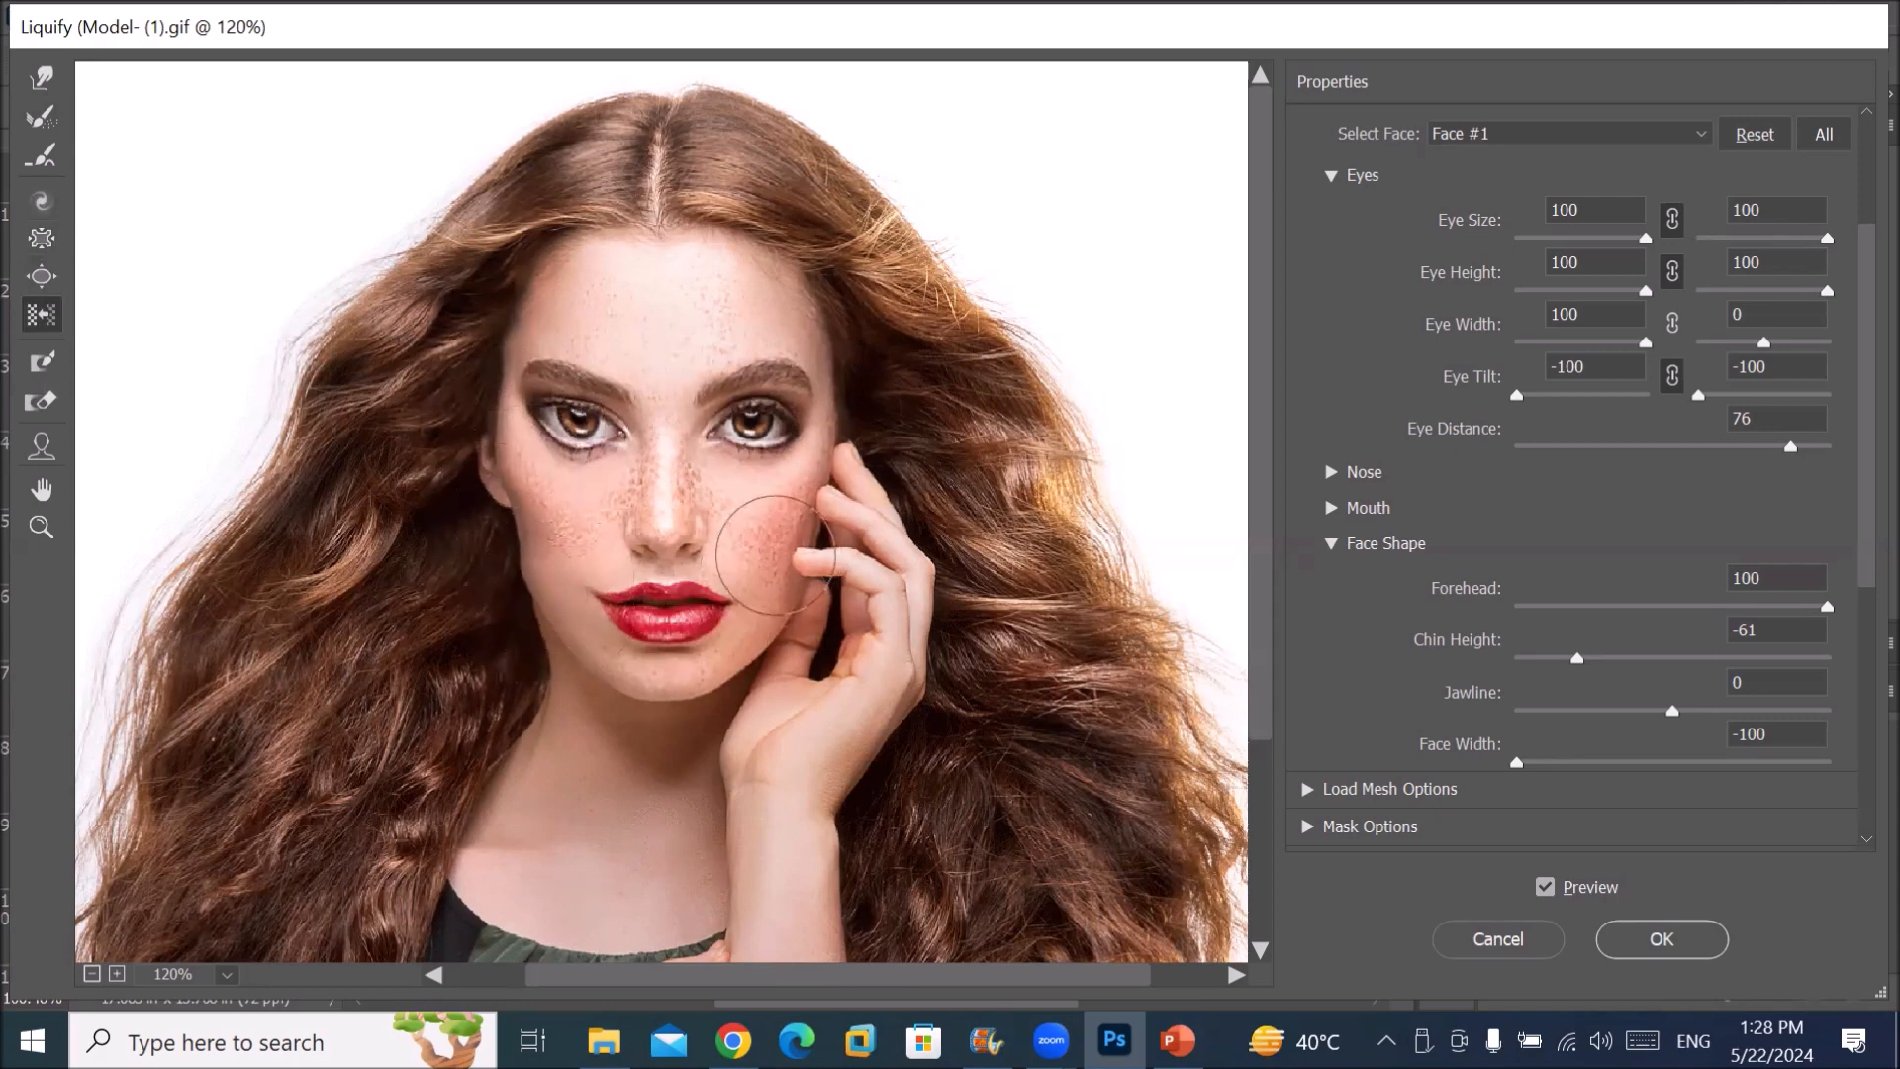
pyautogui.moveTo(862, 417)
pyautogui.mouseDown()
pyautogui.moveTo(849, 374)
pyautogui.moveTo(889, 353)
pyautogui.moveTo(831, 356)
pyautogui.moveTo(787, 323)
pyautogui.moveTo(798, 255)
pyautogui.moveTo(696, 257)
pyautogui.moveTo(731, 215)
pyautogui.moveTo(710, 242)
pyautogui.moveTo(536, 176)
pyautogui.moveTo(516, 223)
pyautogui.moveTo(578, 201)
pyautogui.moveTo(556, 251)
pyautogui.moveTo(537, 239)
pyautogui.moveTo(511, 337)
pyautogui.mouseUp()
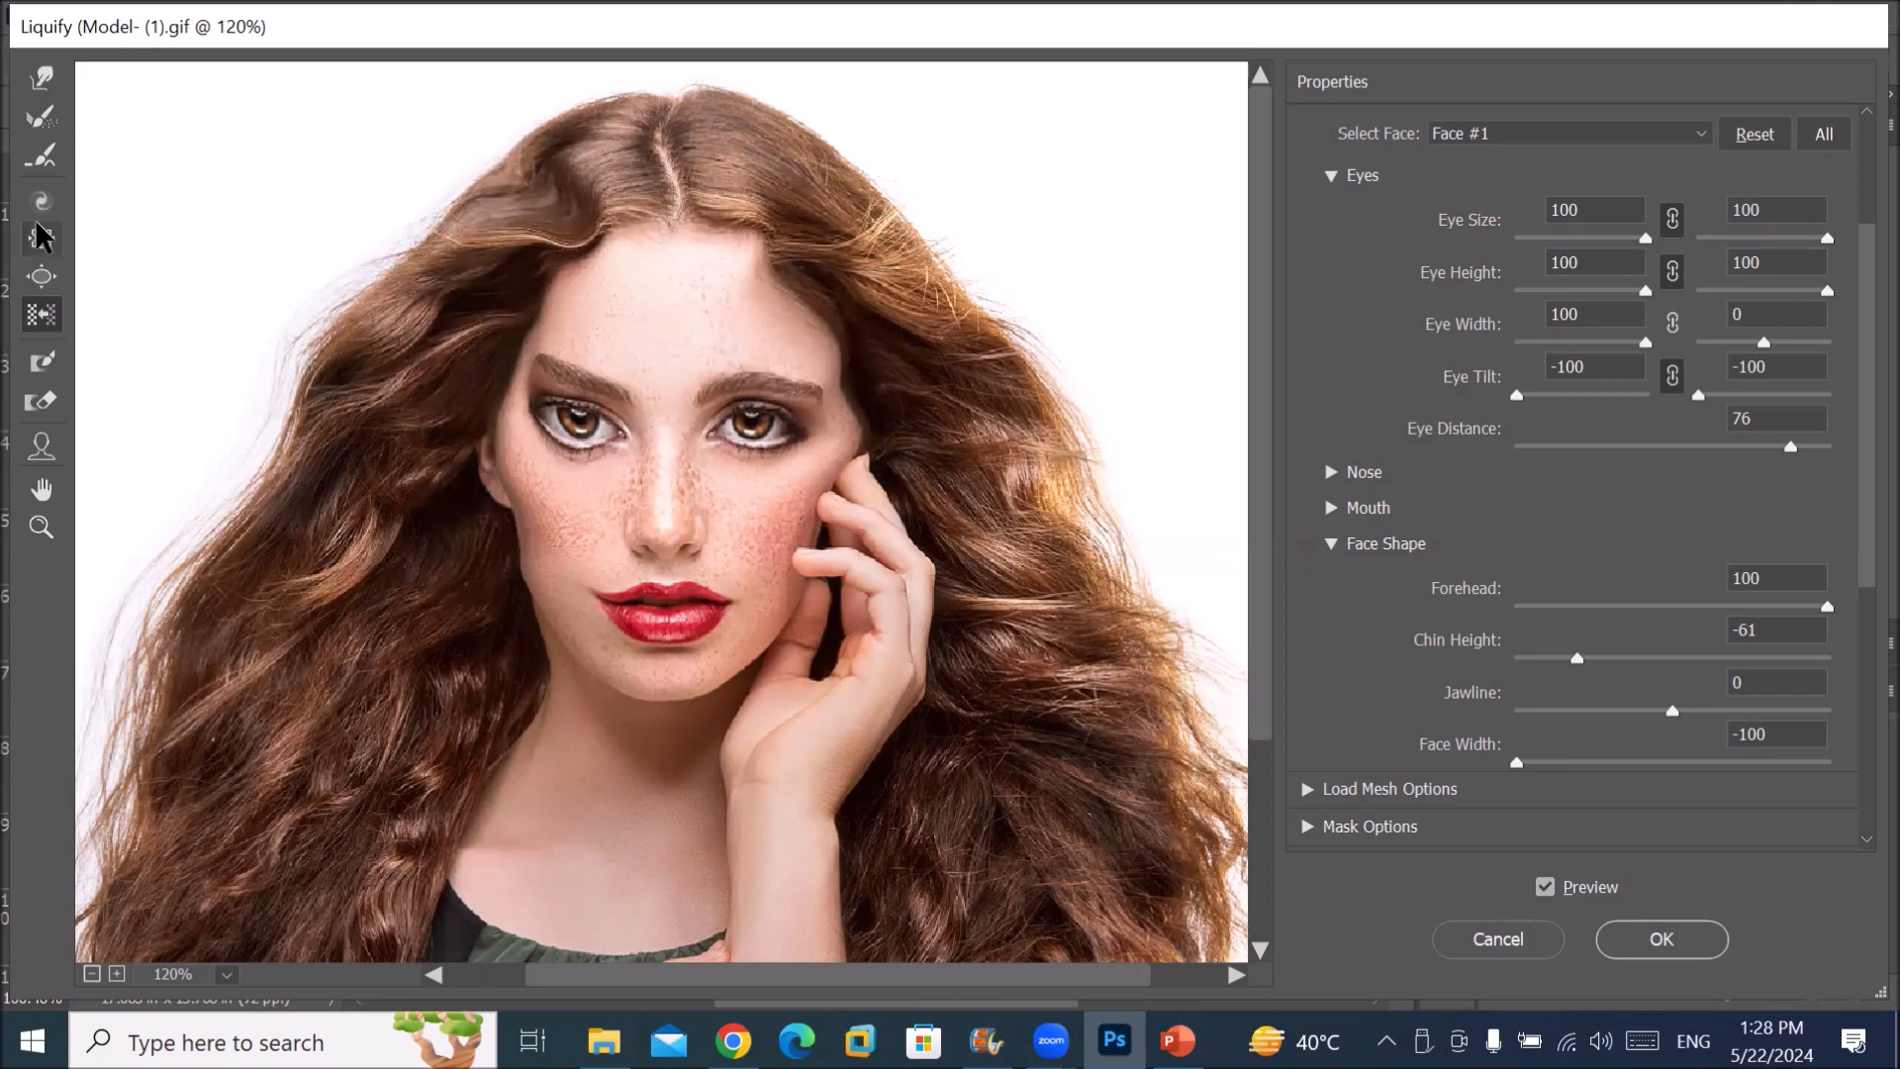
pyautogui.click(42, 117)
pyautogui.moveTo(501, 291); pyautogui.dragTo(546, 414)
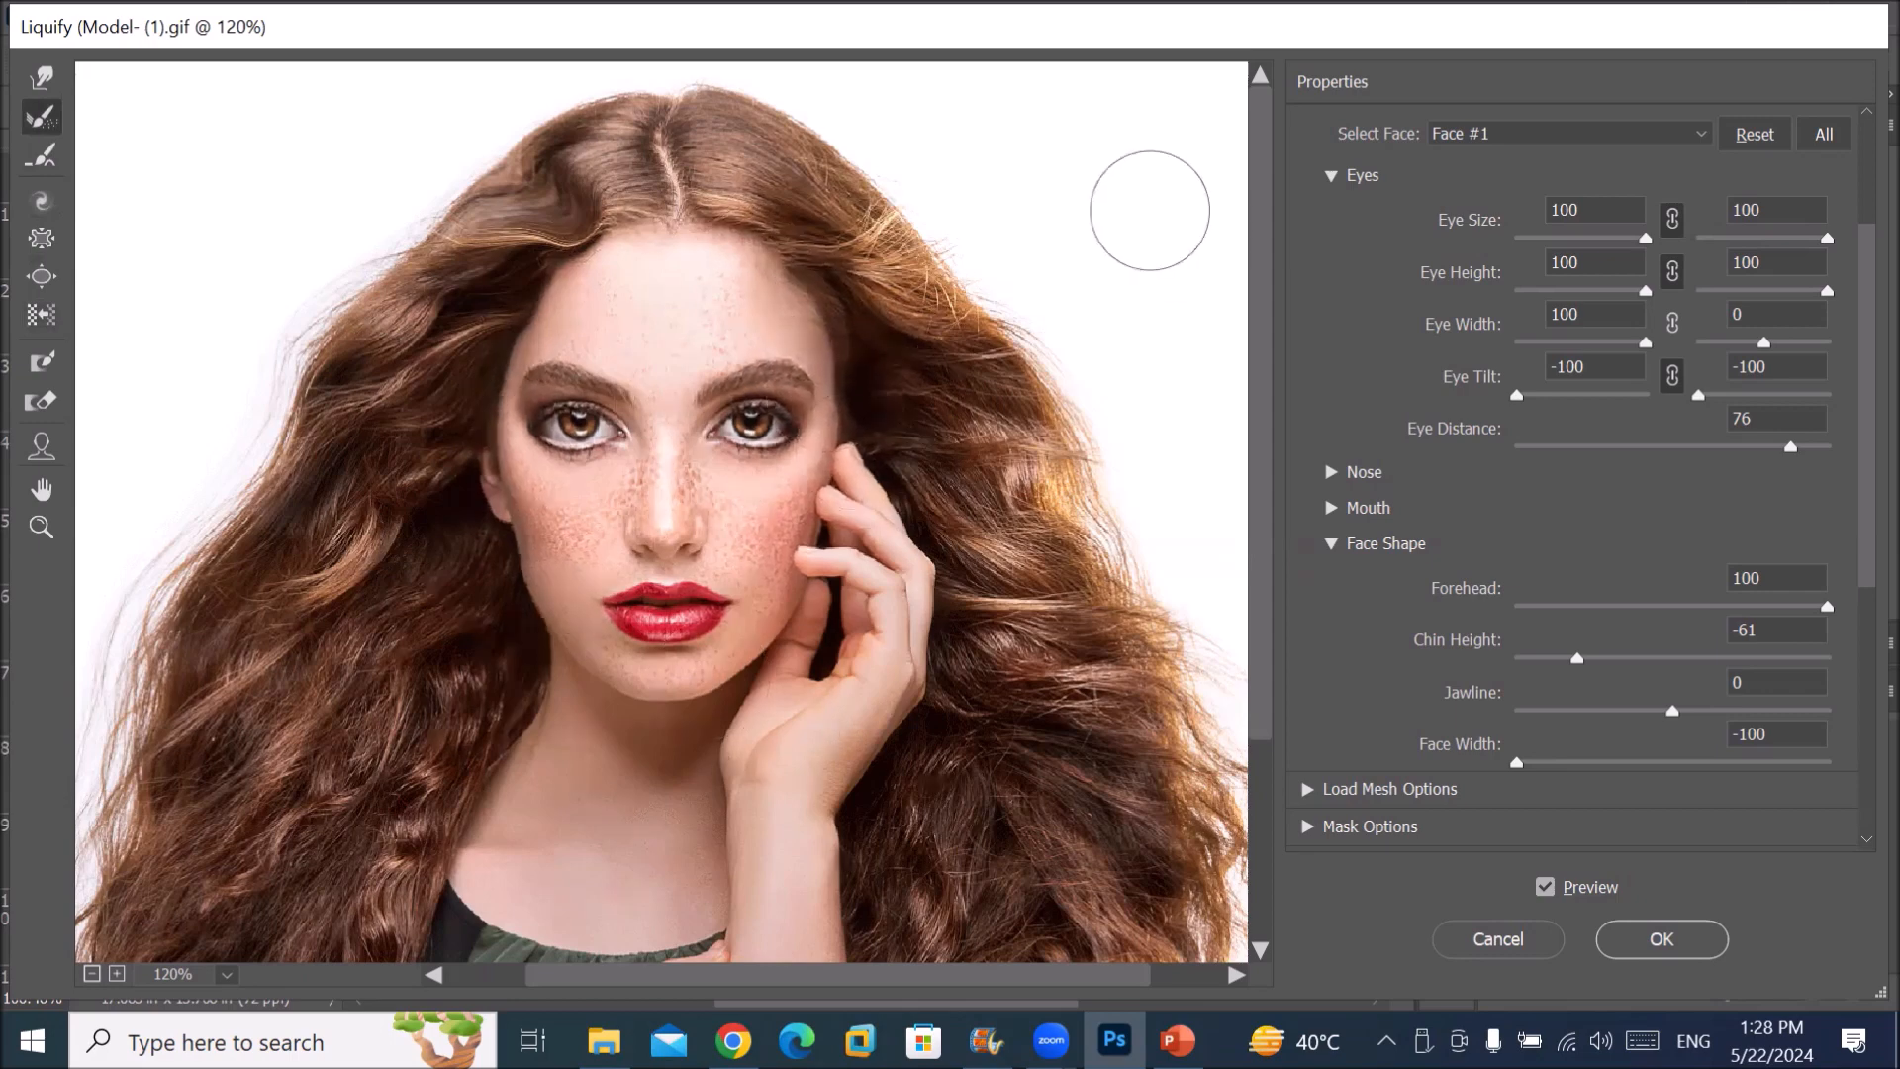
pyautogui.moveTo(624, 255)
pyautogui.mouseDown()
pyautogui.moveTo(554, 218)
pyautogui.moveTo(594, 168)
pyautogui.moveTo(657, 436)
pyautogui.moveTo(618, 454)
pyautogui.mouseUp()
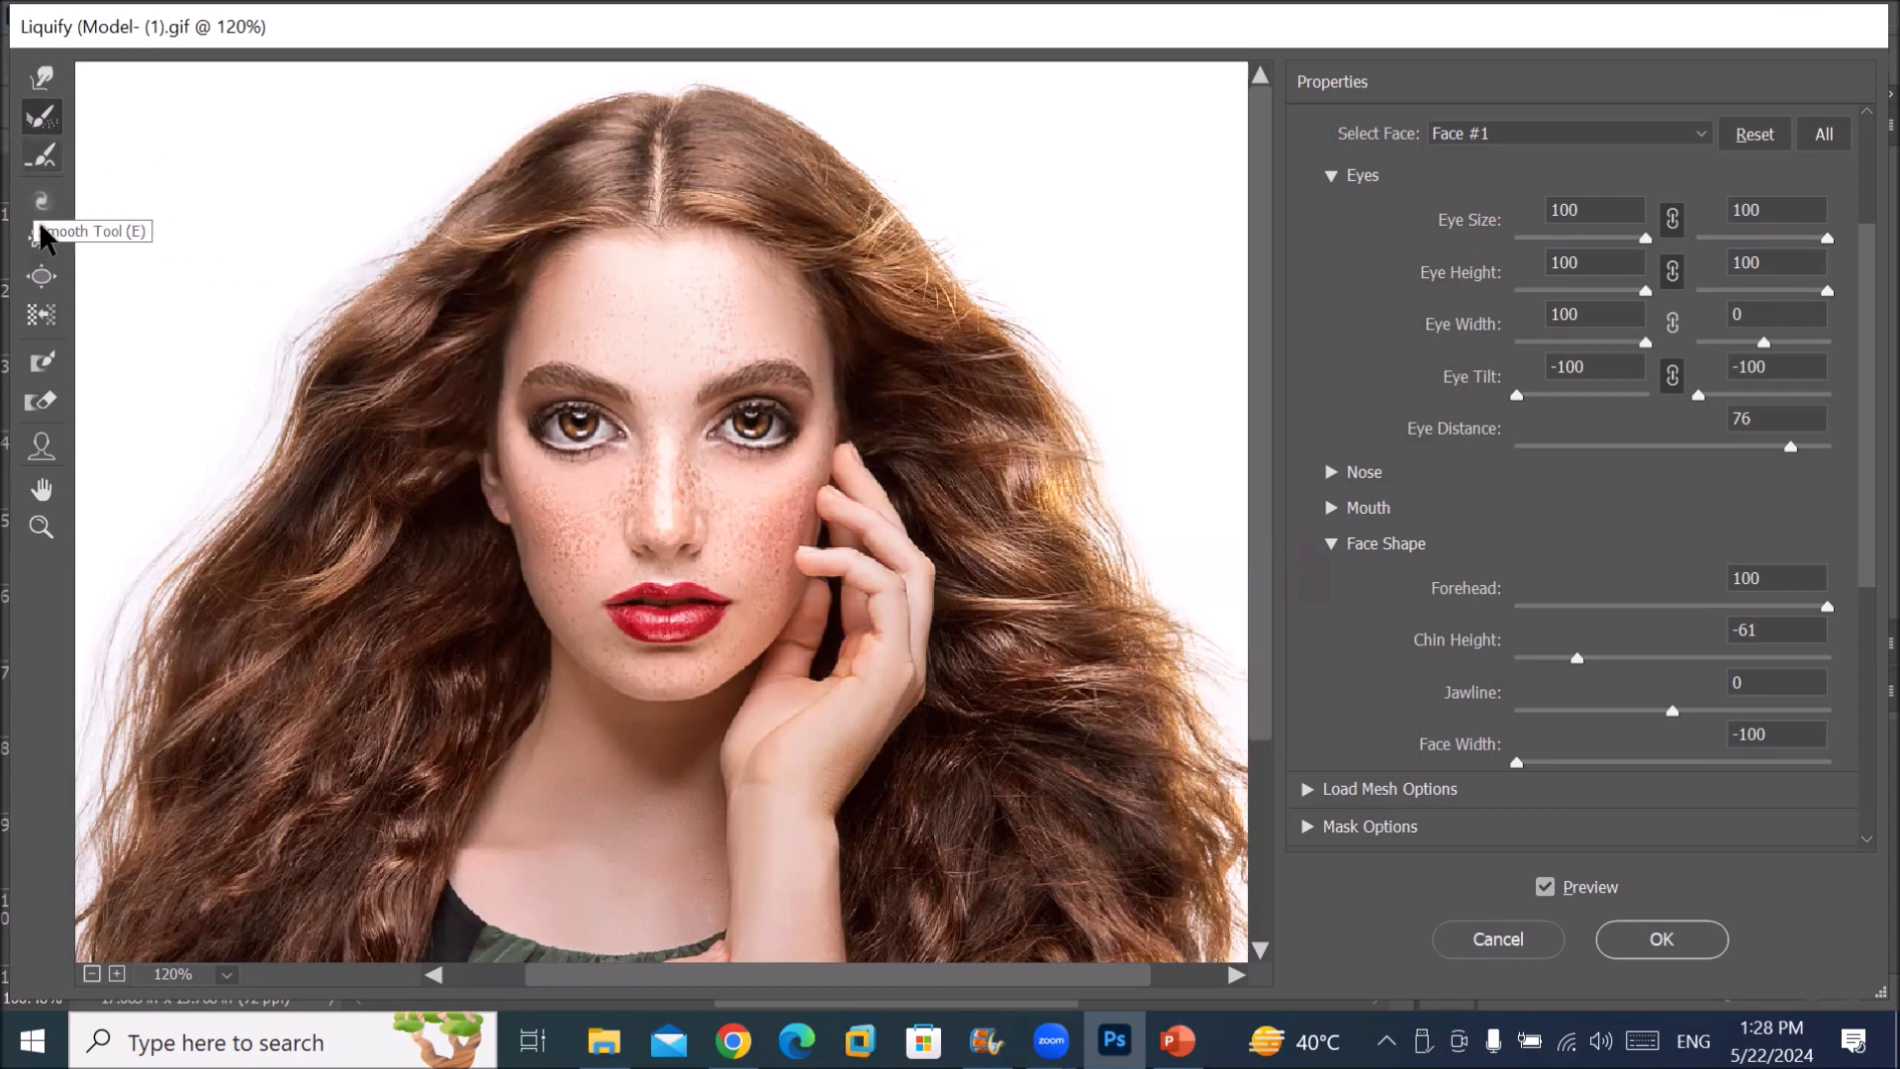
# Step: Paint a freeze mask over the eye and eyebrow on the image's right, and switch to the Forward Warp tool
pyautogui.click(43, 364)
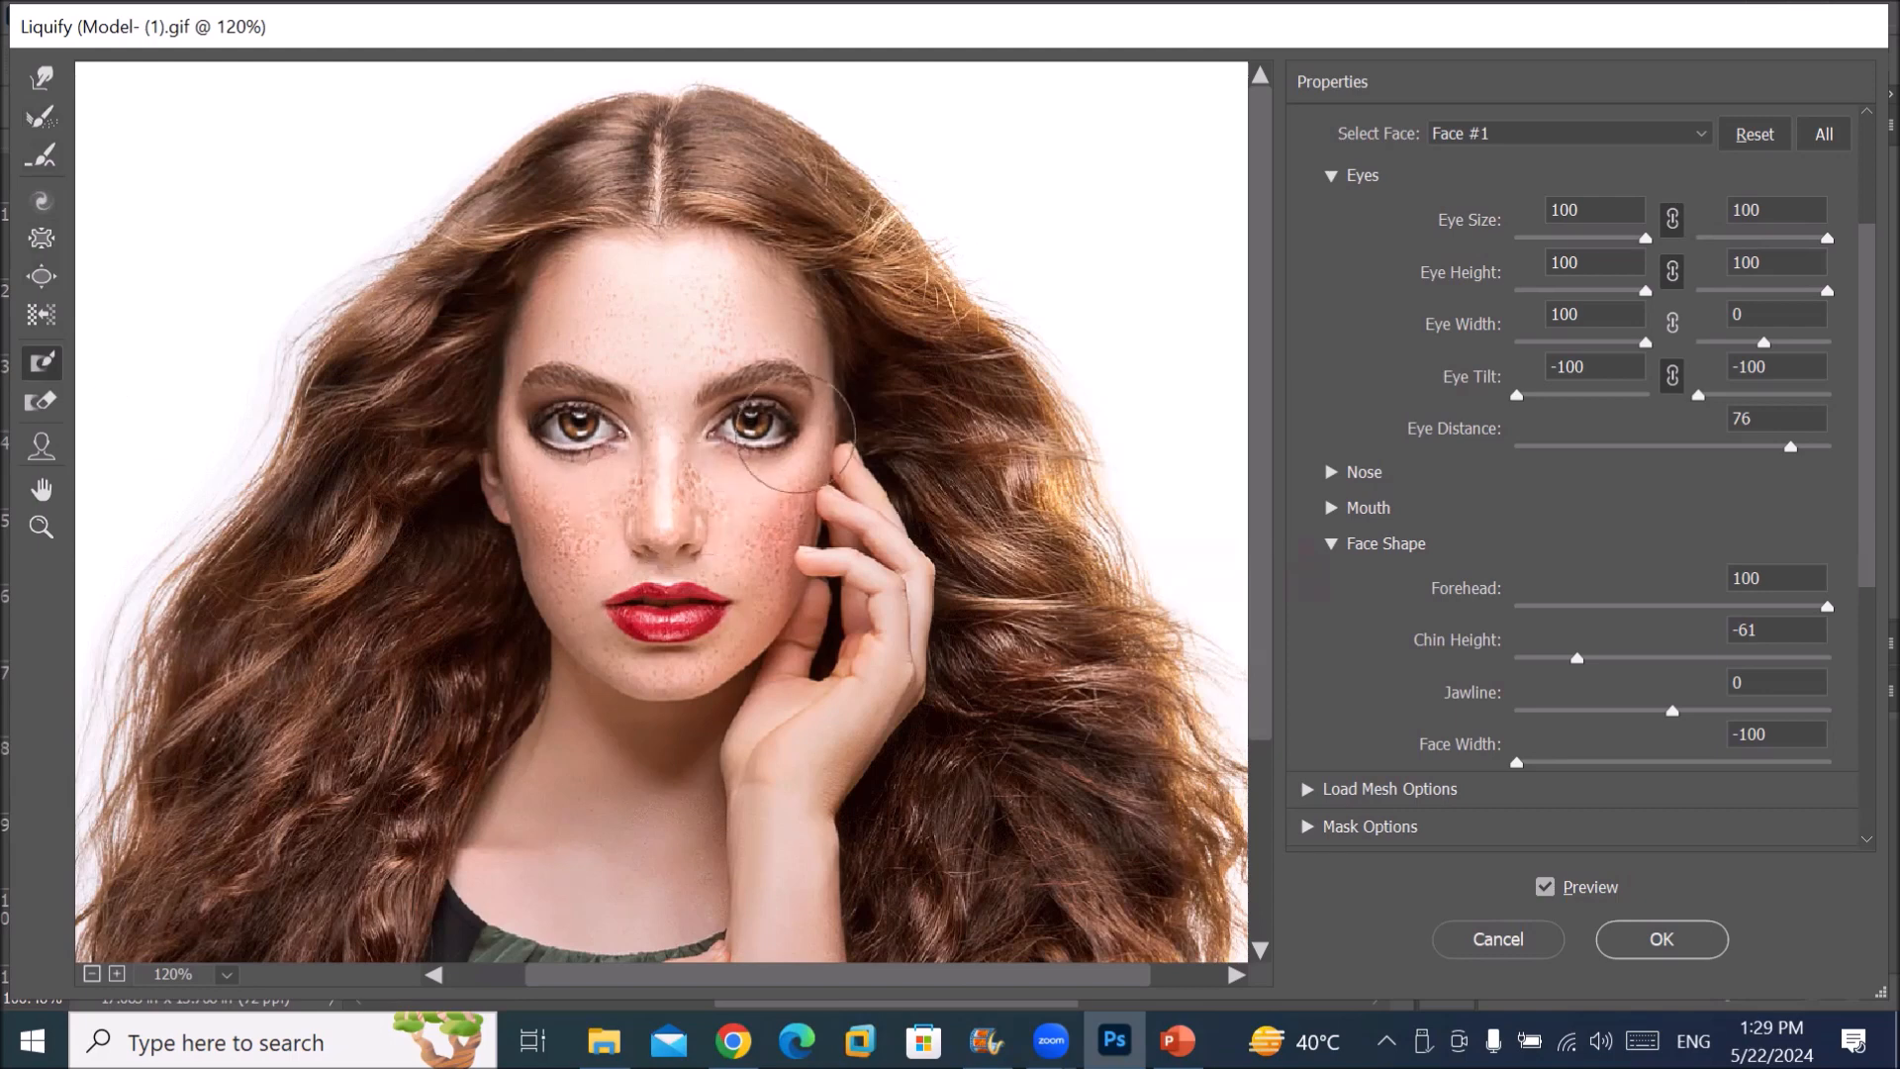
pyautogui.moveTo(755, 426); pyautogui.dragTo(751, 441)
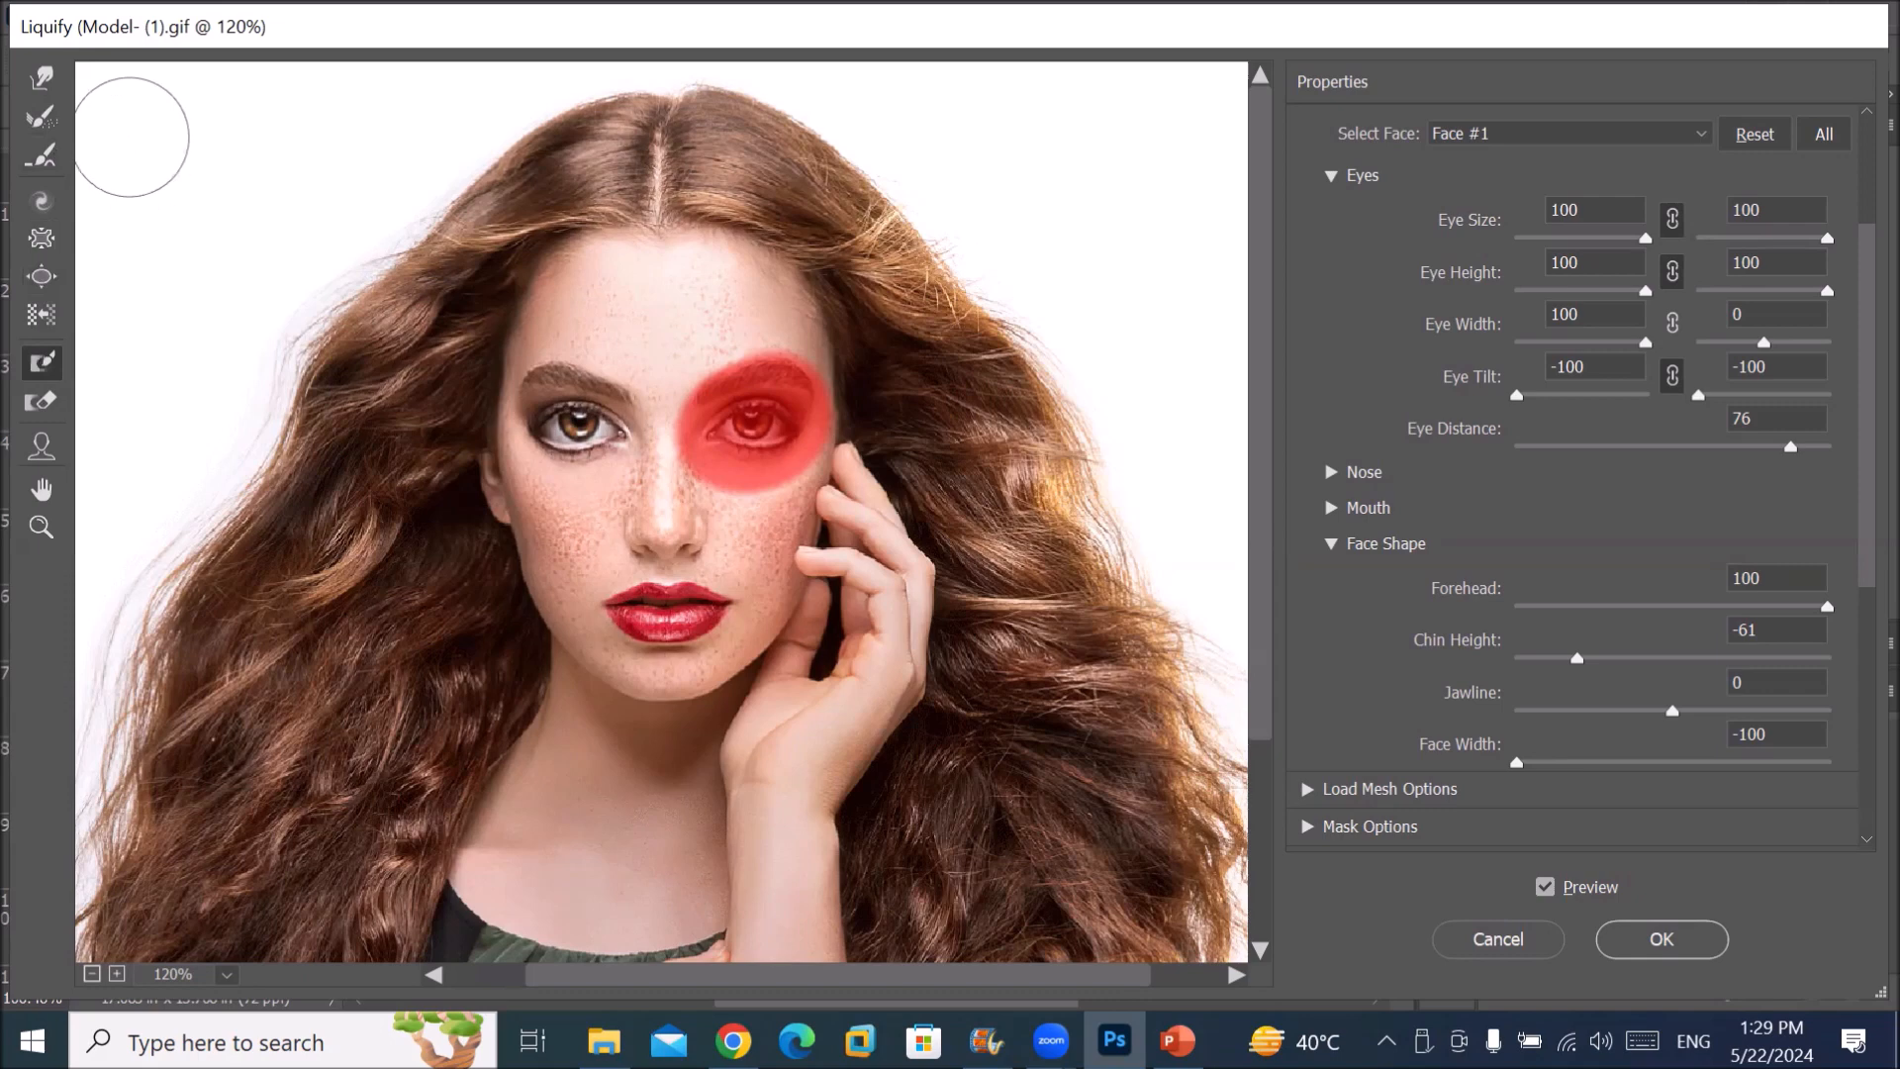
pyautogui.click(44, 81)
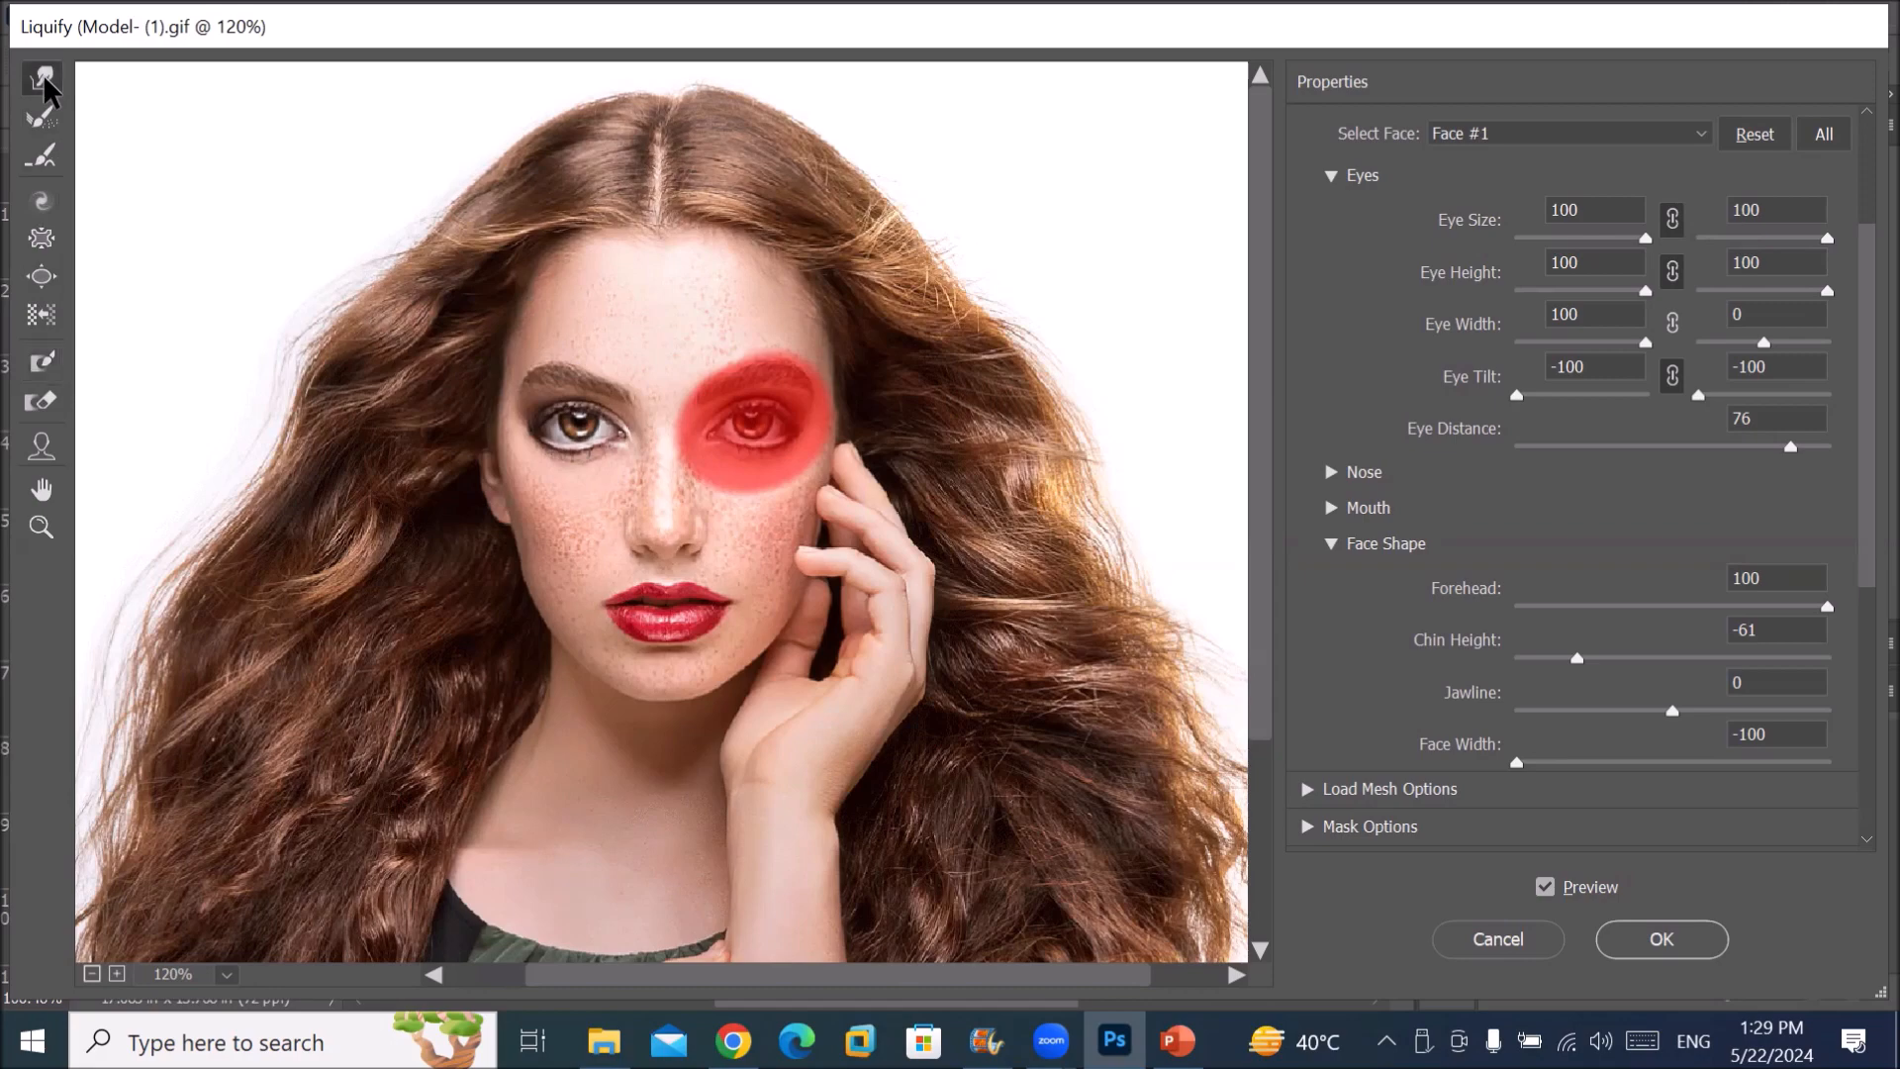
# Step: Warp the unmasked eye, the nose and the lips with the Forward Warp tool while the other eye stays frozen
pyautogui.moveTo(581, 415)
pyautogui.mouseDown()
pyautogui.moveTo(566, 425)
pyautogui.moveTo(583, 446)
pyautogui.mouseUp()
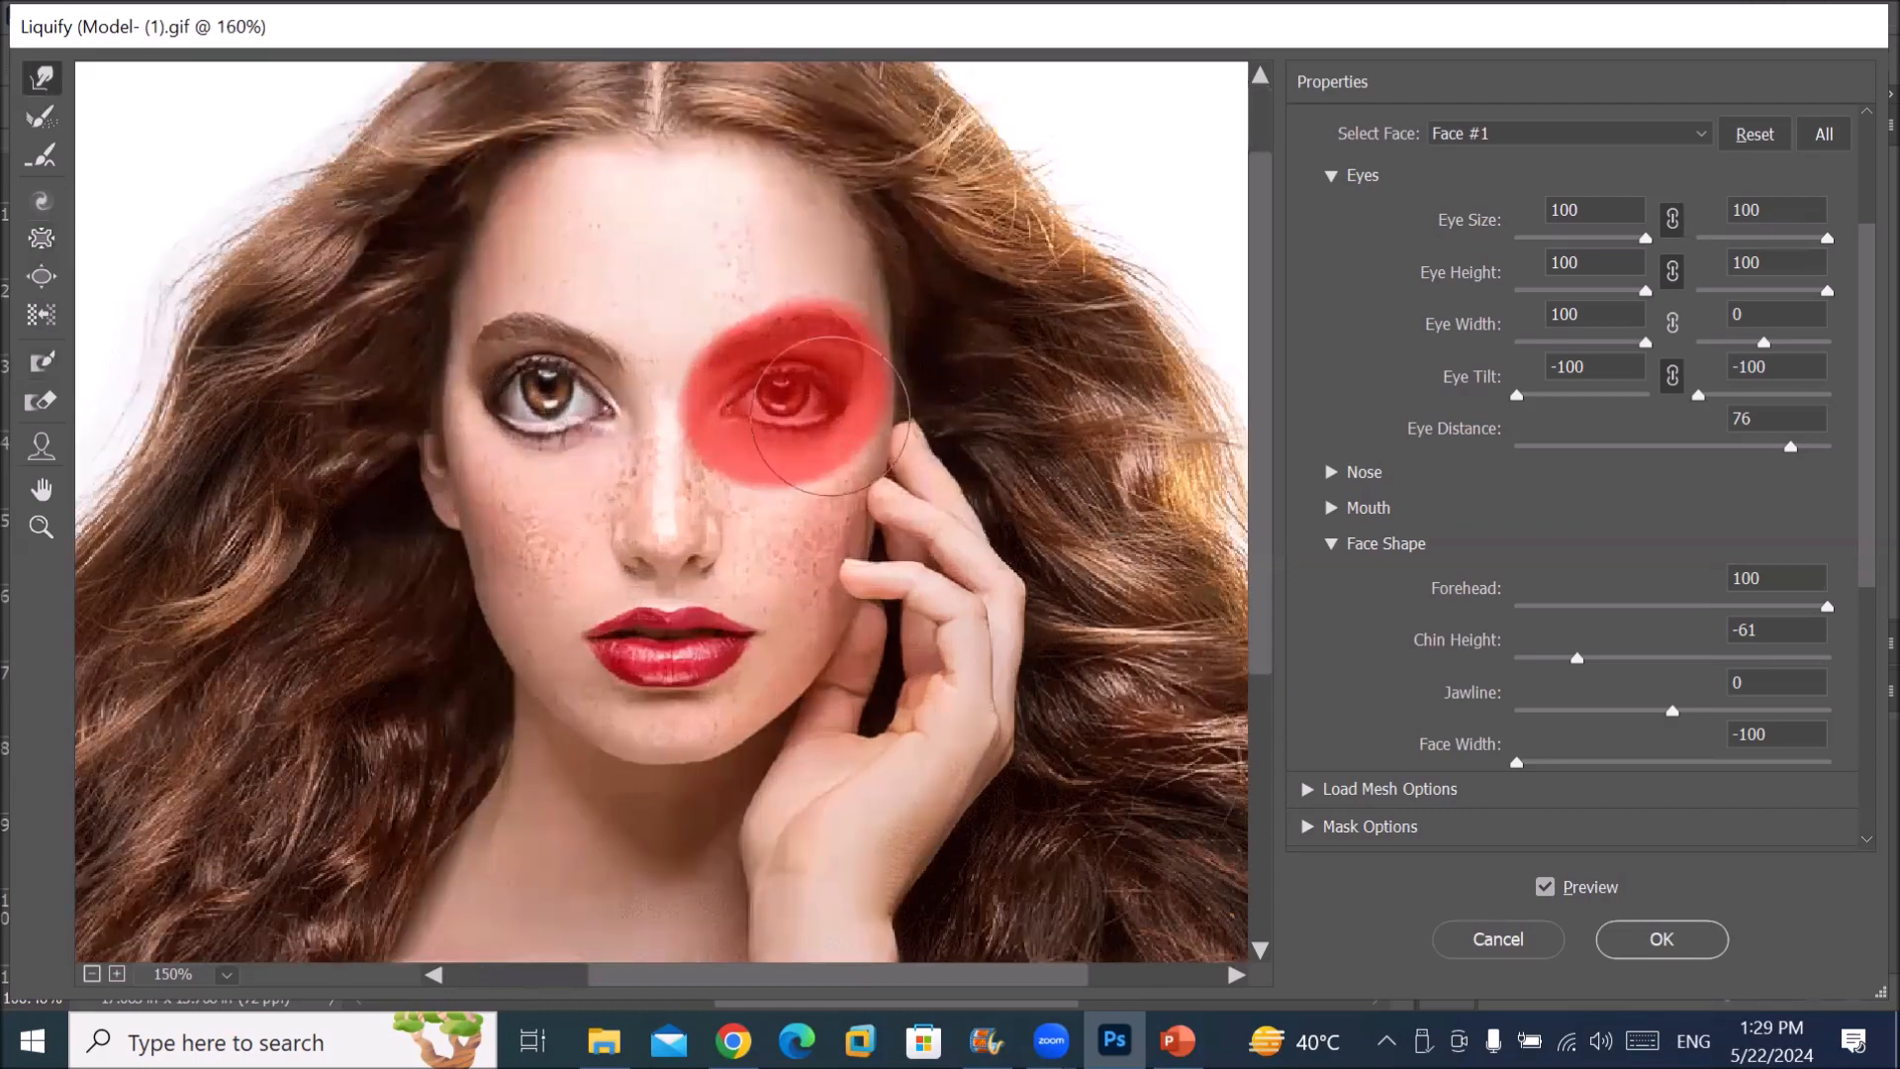
pyautogui.scroll(1, 679, 486)
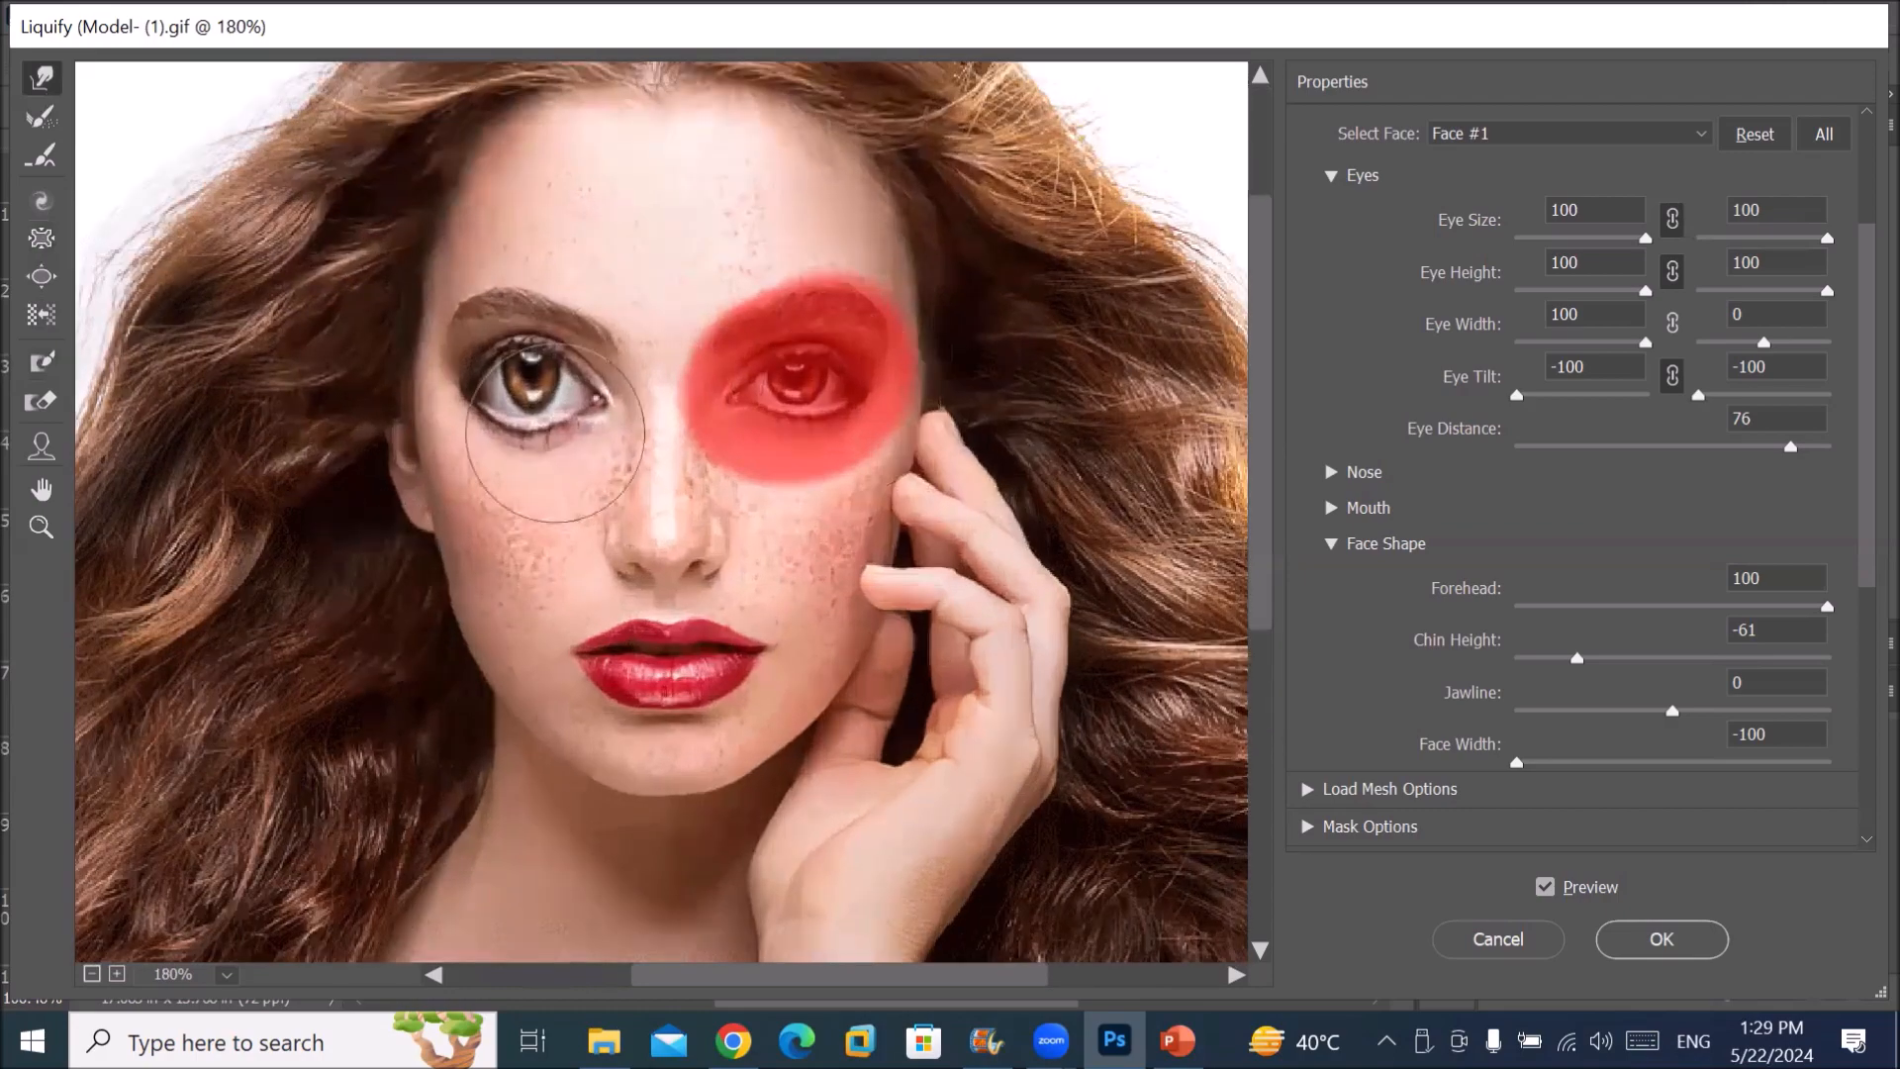
pyautogui.moveTo(555, 433); pyautogui.dragTo(636, 360)
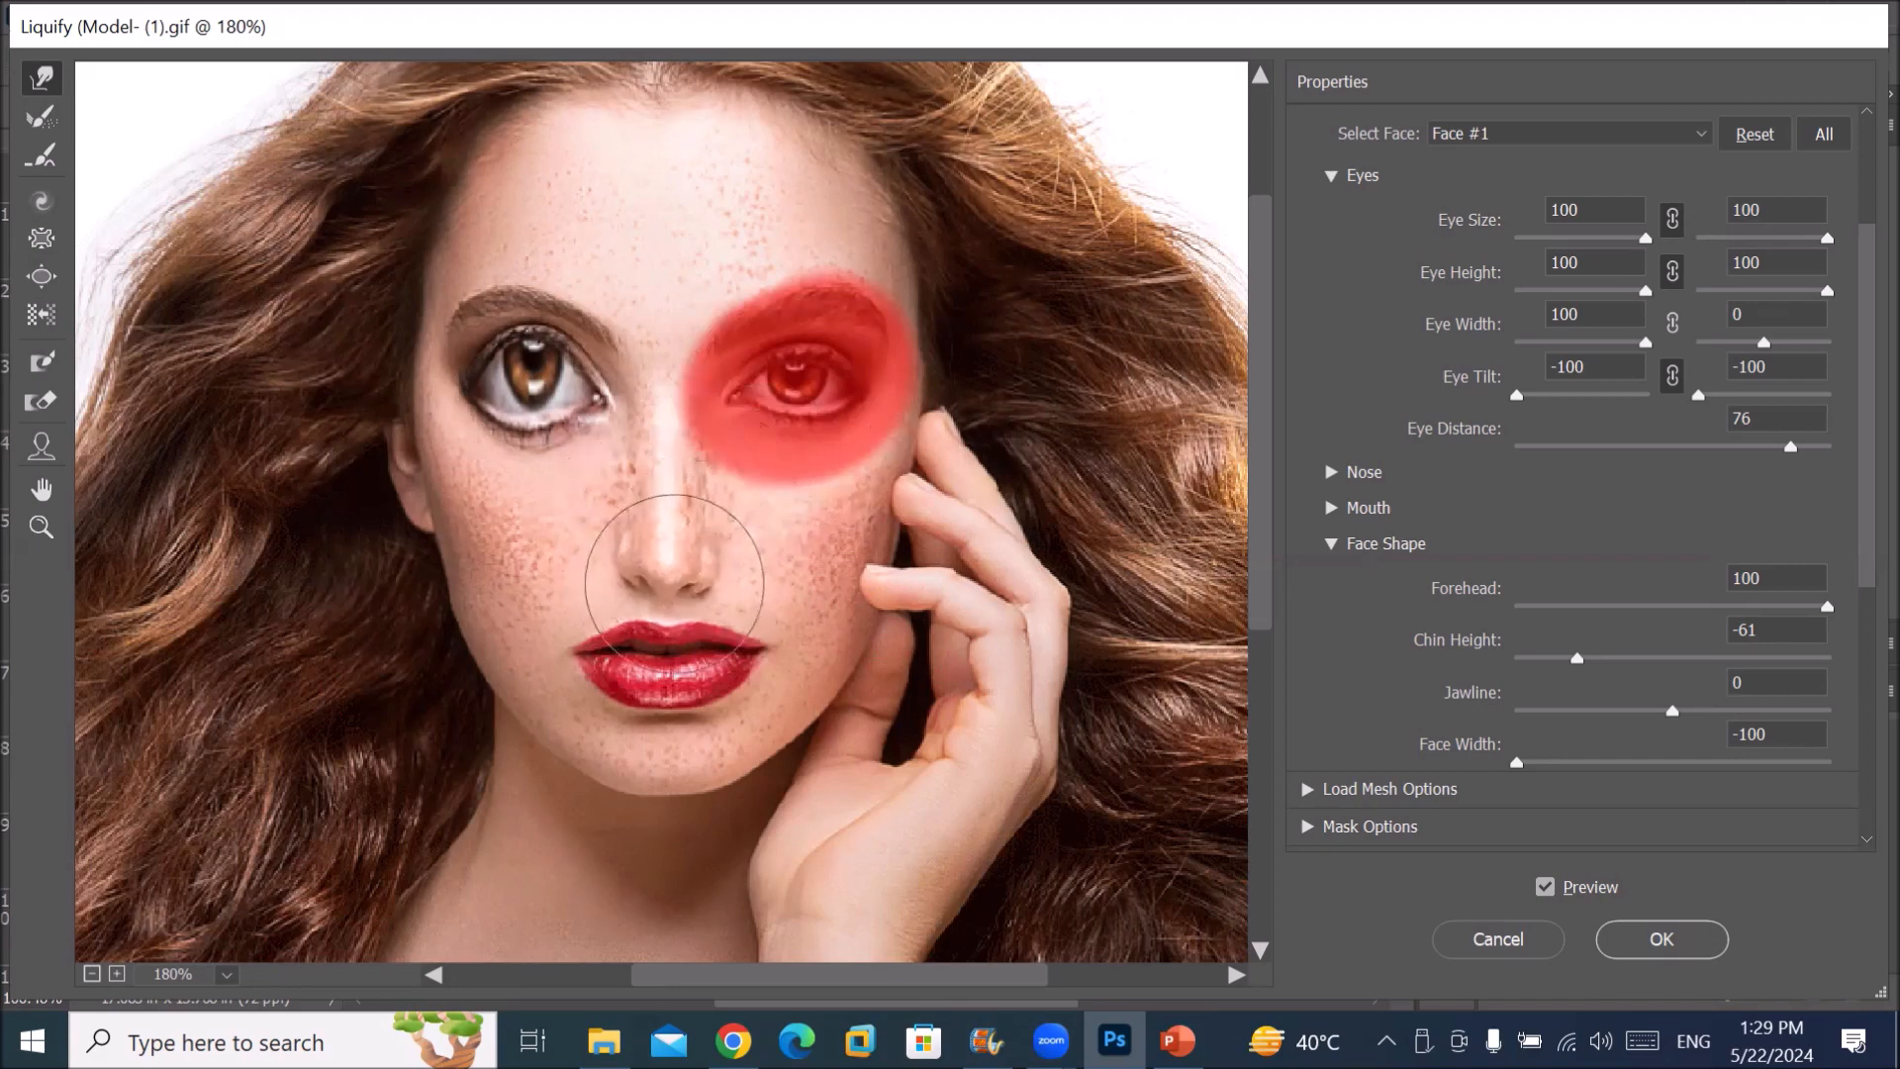
pyautogui.moveTo(684, 598)
pyautogui.mouseDown()
pyautogui.moveTo(654, 756)
pyautogui.moveTo(580, 733)
pyautogui.moveTo(581, 704)
pyautogui.moveTo(564, 735)
pyautogui.moveTo(517, 630)
pyautogui.moveTo(501, 659)
pyautogui.moveTo(742, 692)
pyautogui.moveTo(791, 673)
pyautogui.mouseUp()
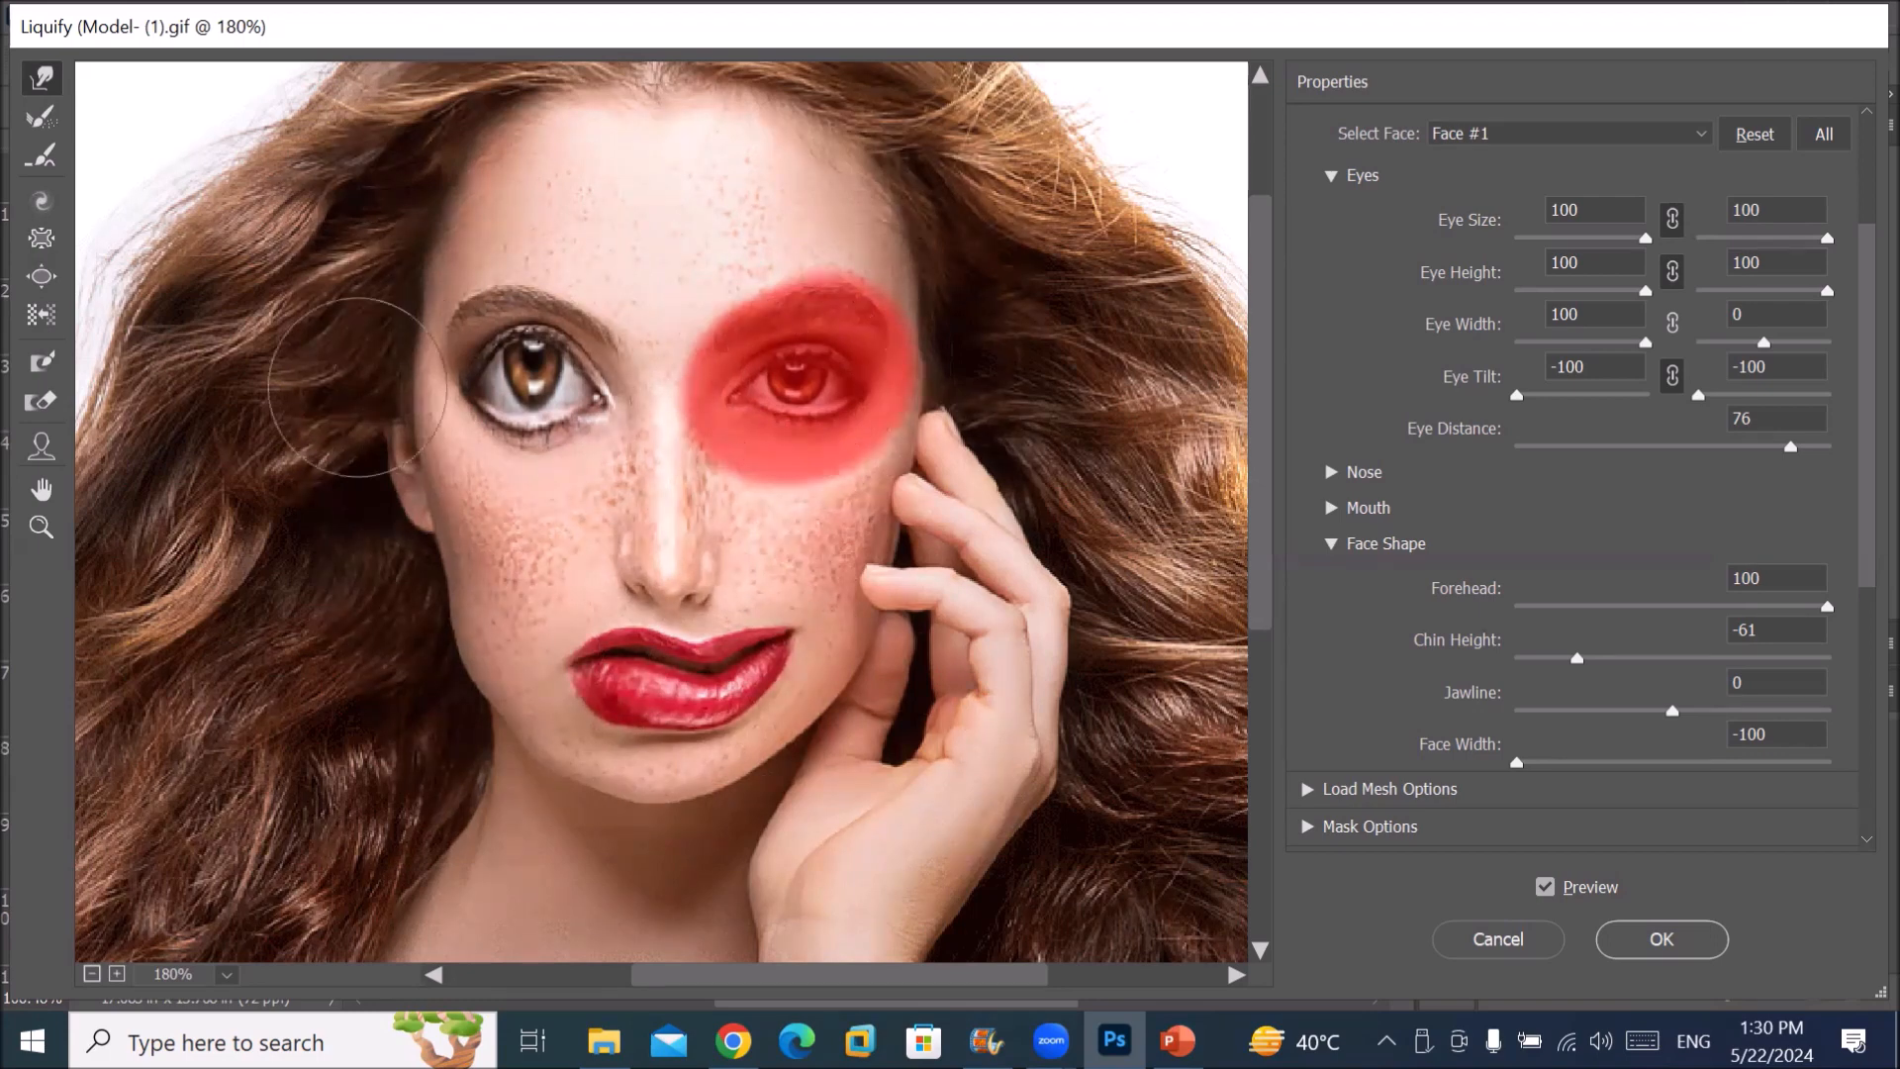
# Step: Repaint the freeze mask as a band covering both eyes and eyebrows, and clear it again
pyautogui.click(40, 363)
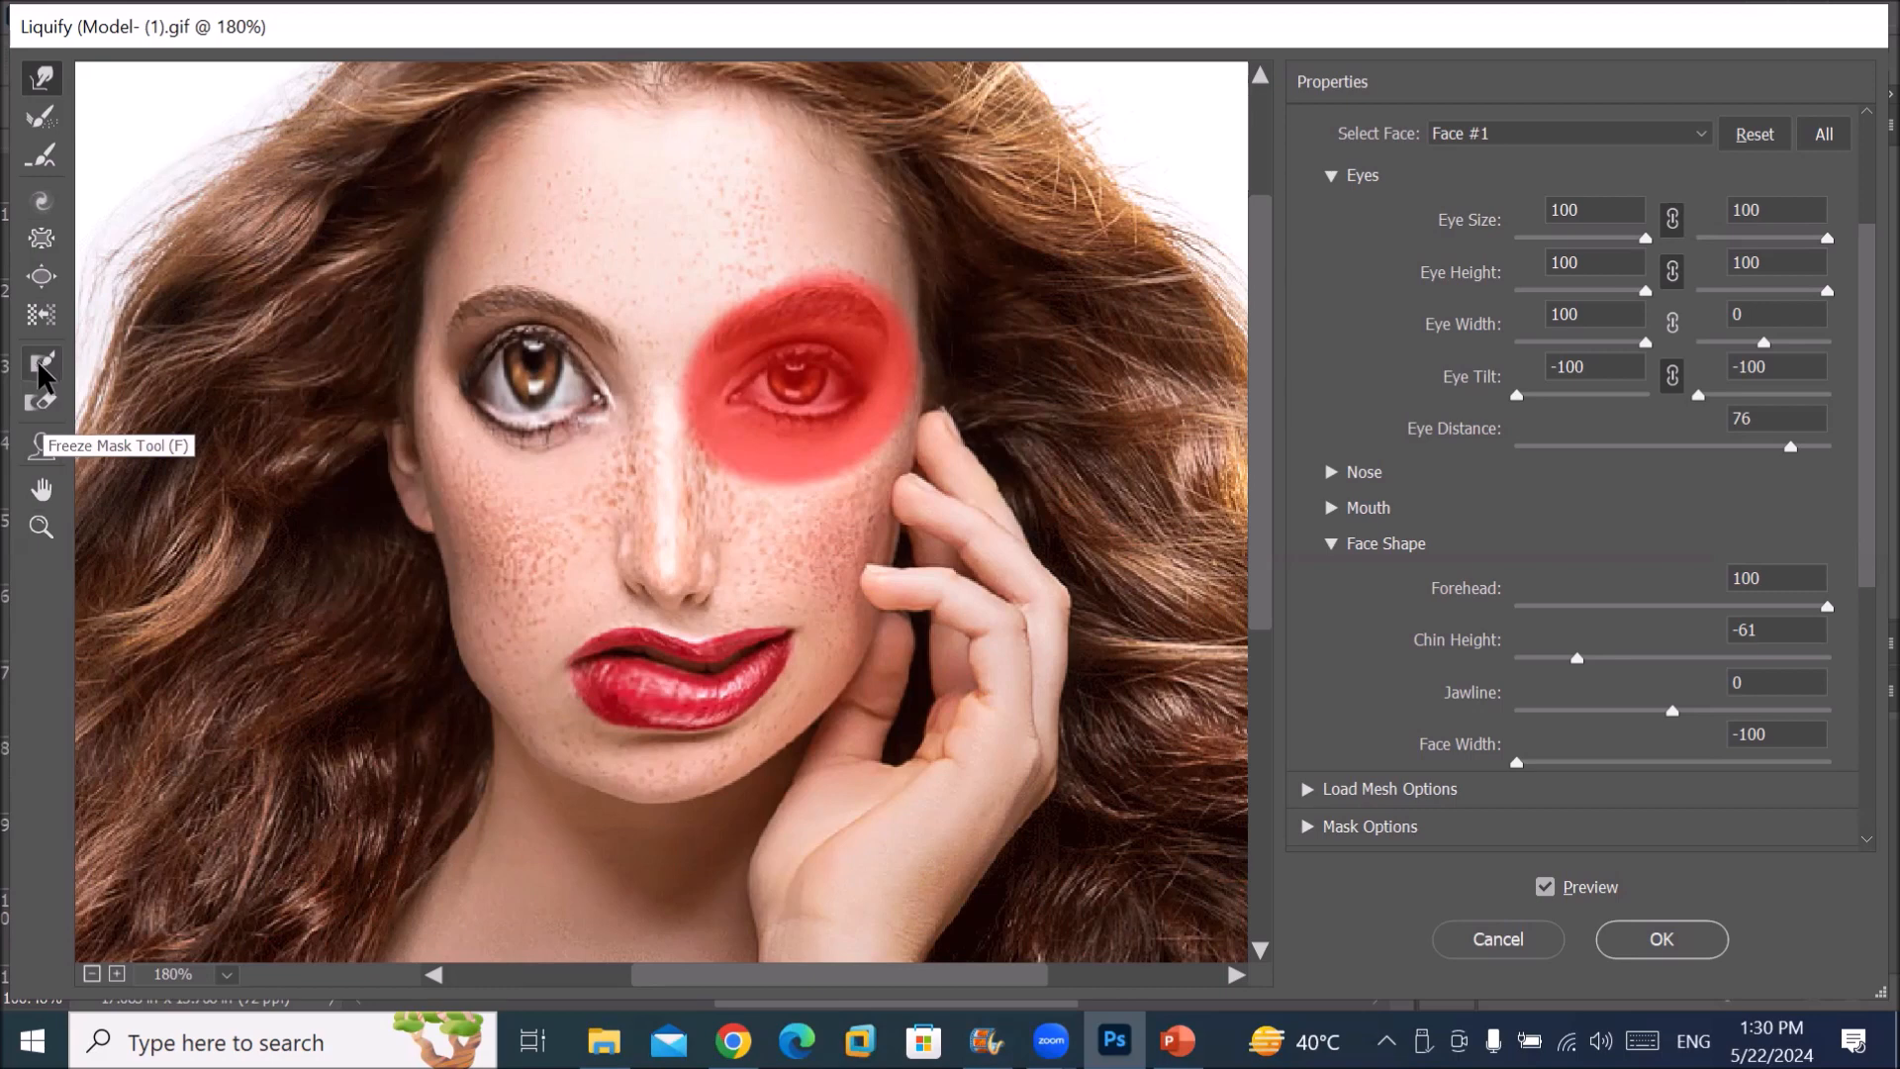
pyautogui.click(39, 368)
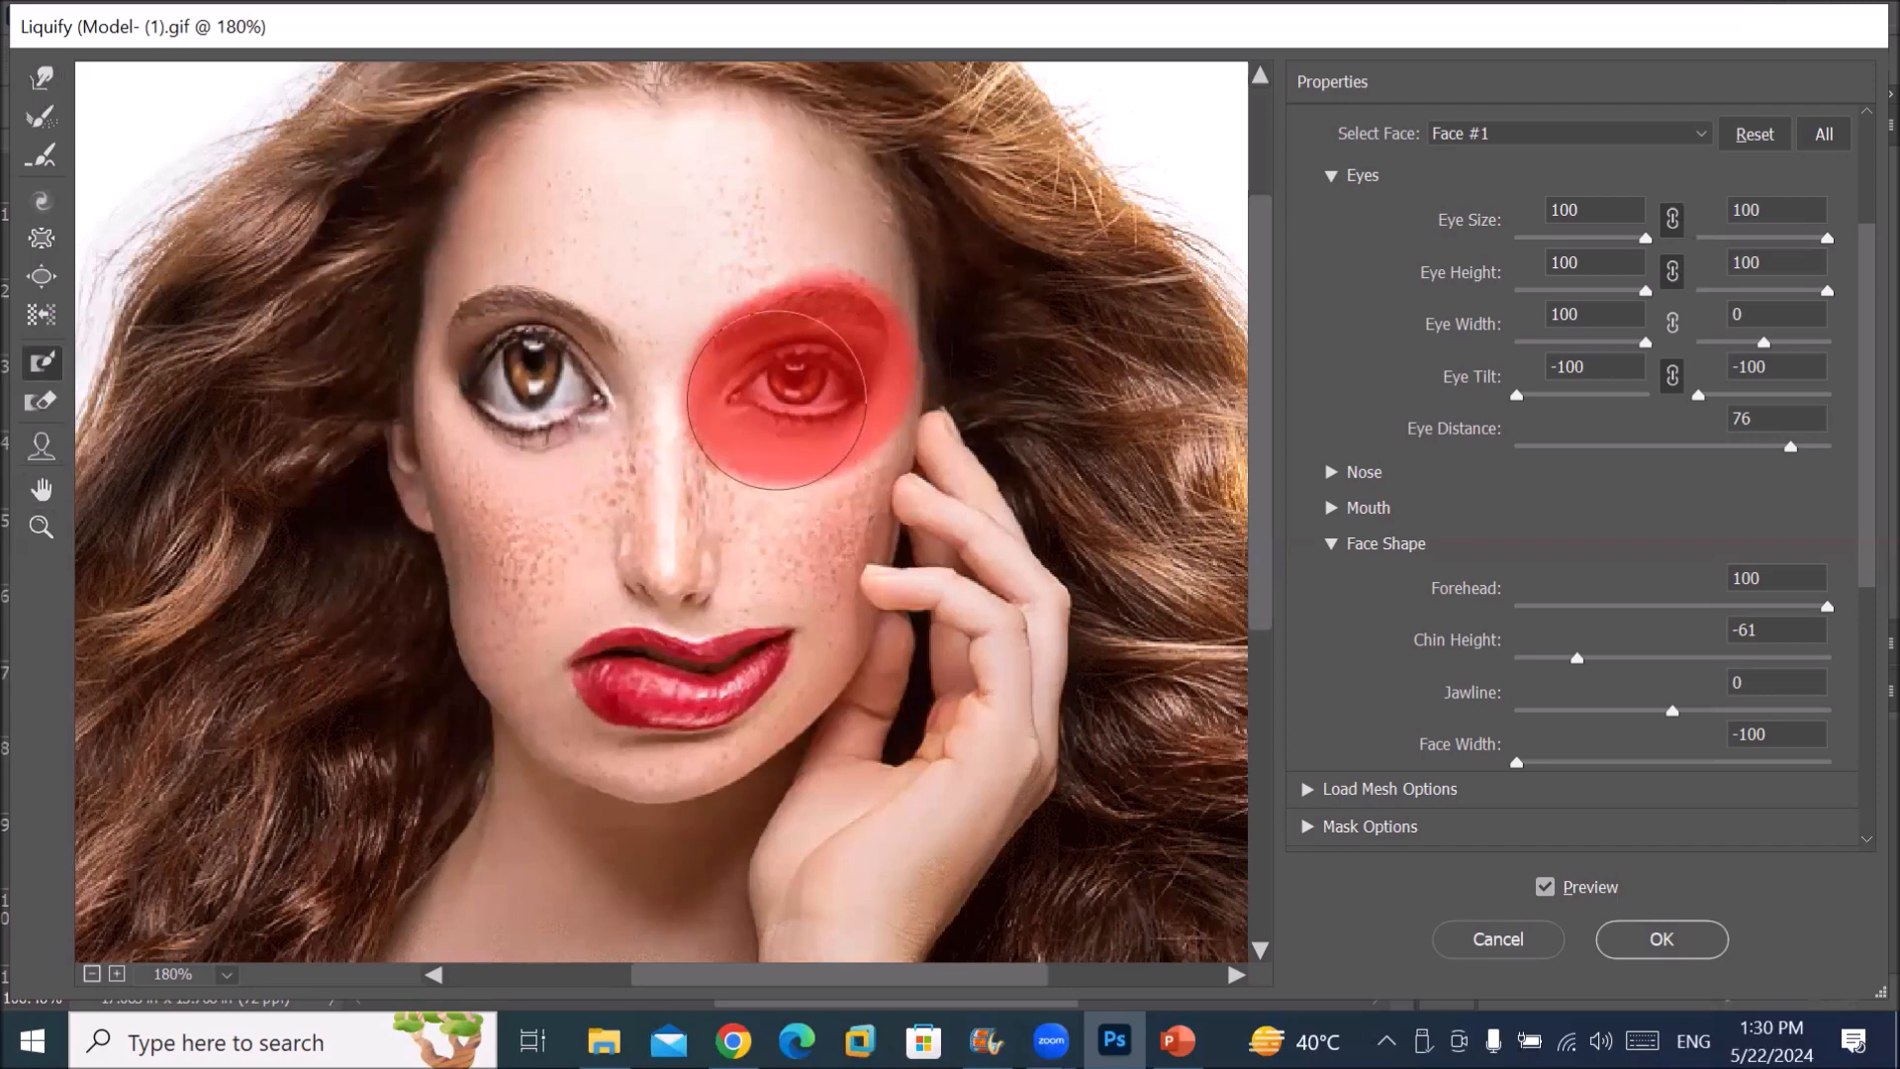
pyautogui.moveTo(777, 401)
pyautogui.mouseDown()
pyautogui.moveTo(776, 426)
pyautogui.moveTo(840, 257)
pyautogui.mouseUp()
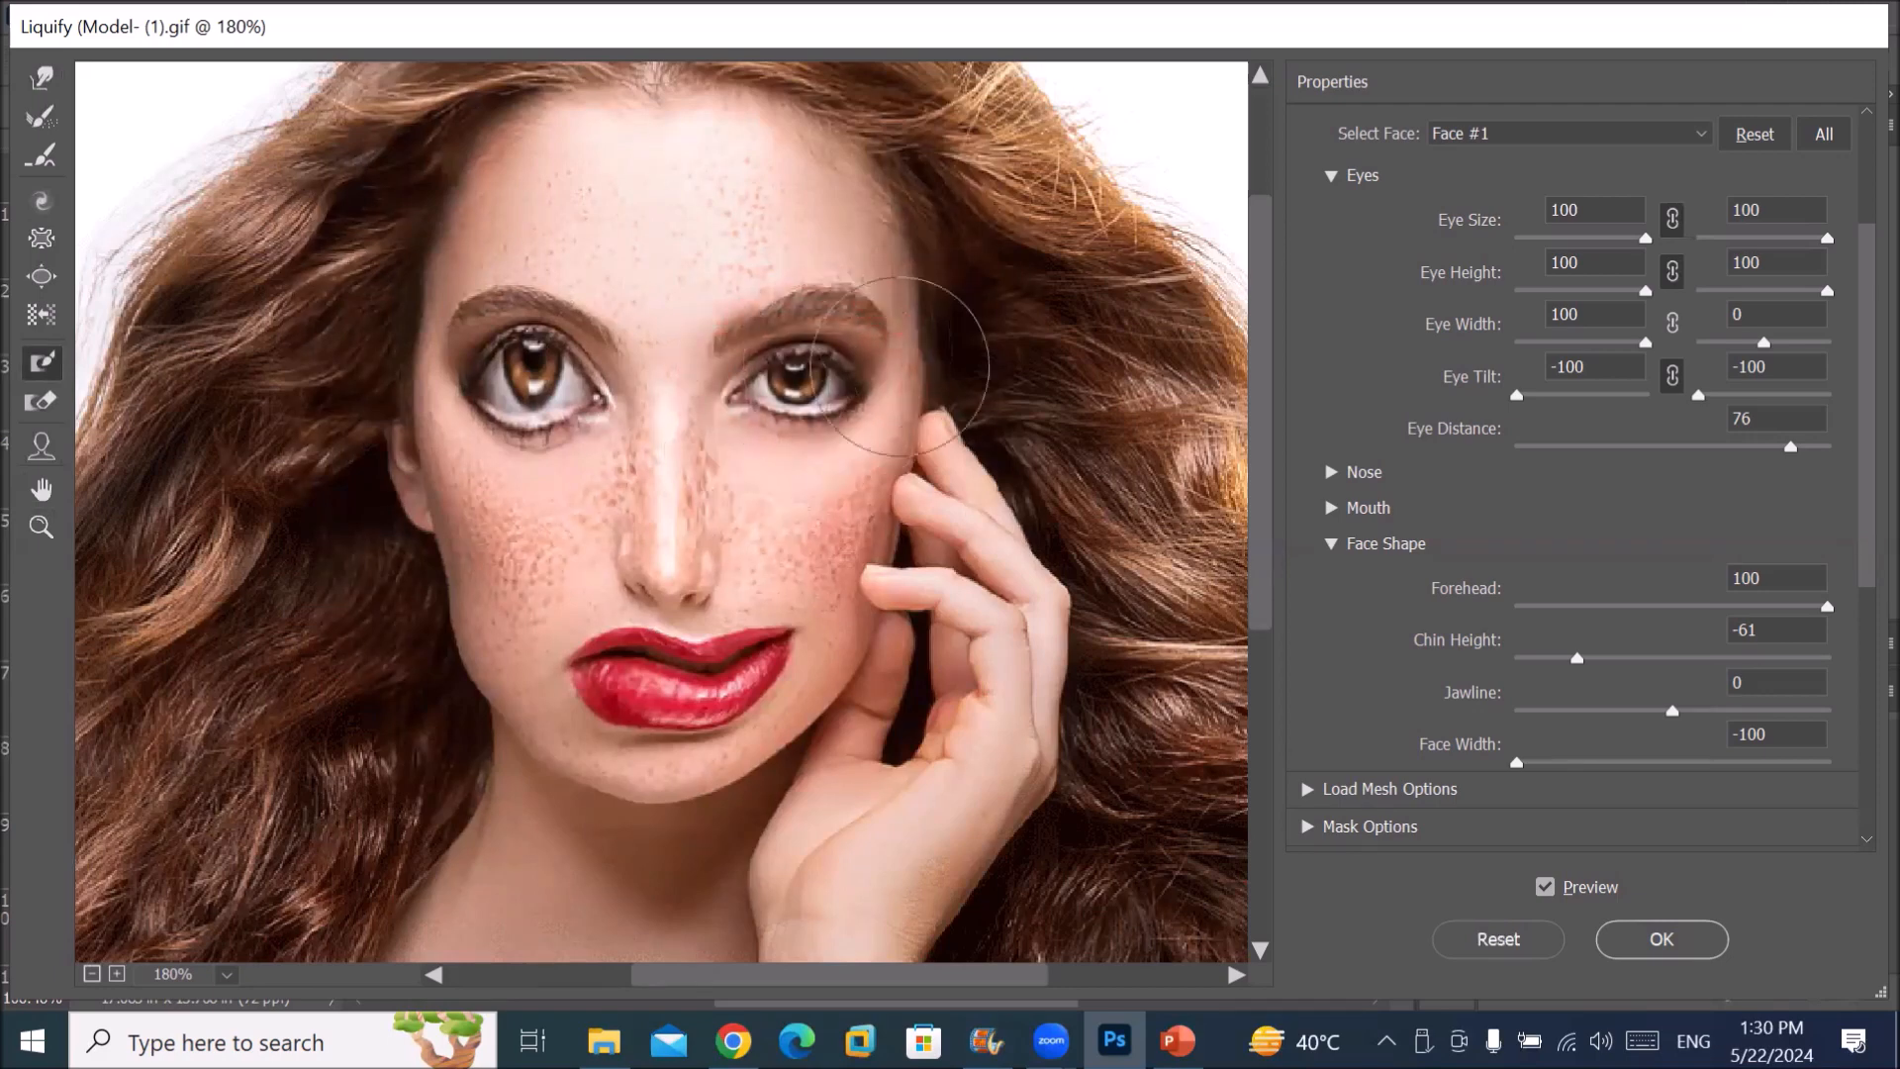
pyautogui.moveTo(791, 346)
pyautogui.mouseDown()
pyautogui.moveTo(817, 351)
pyautogui.moveTo(465, 376)
pyautogui.moveTo(838, 391)
pyautogui.mouseUp()
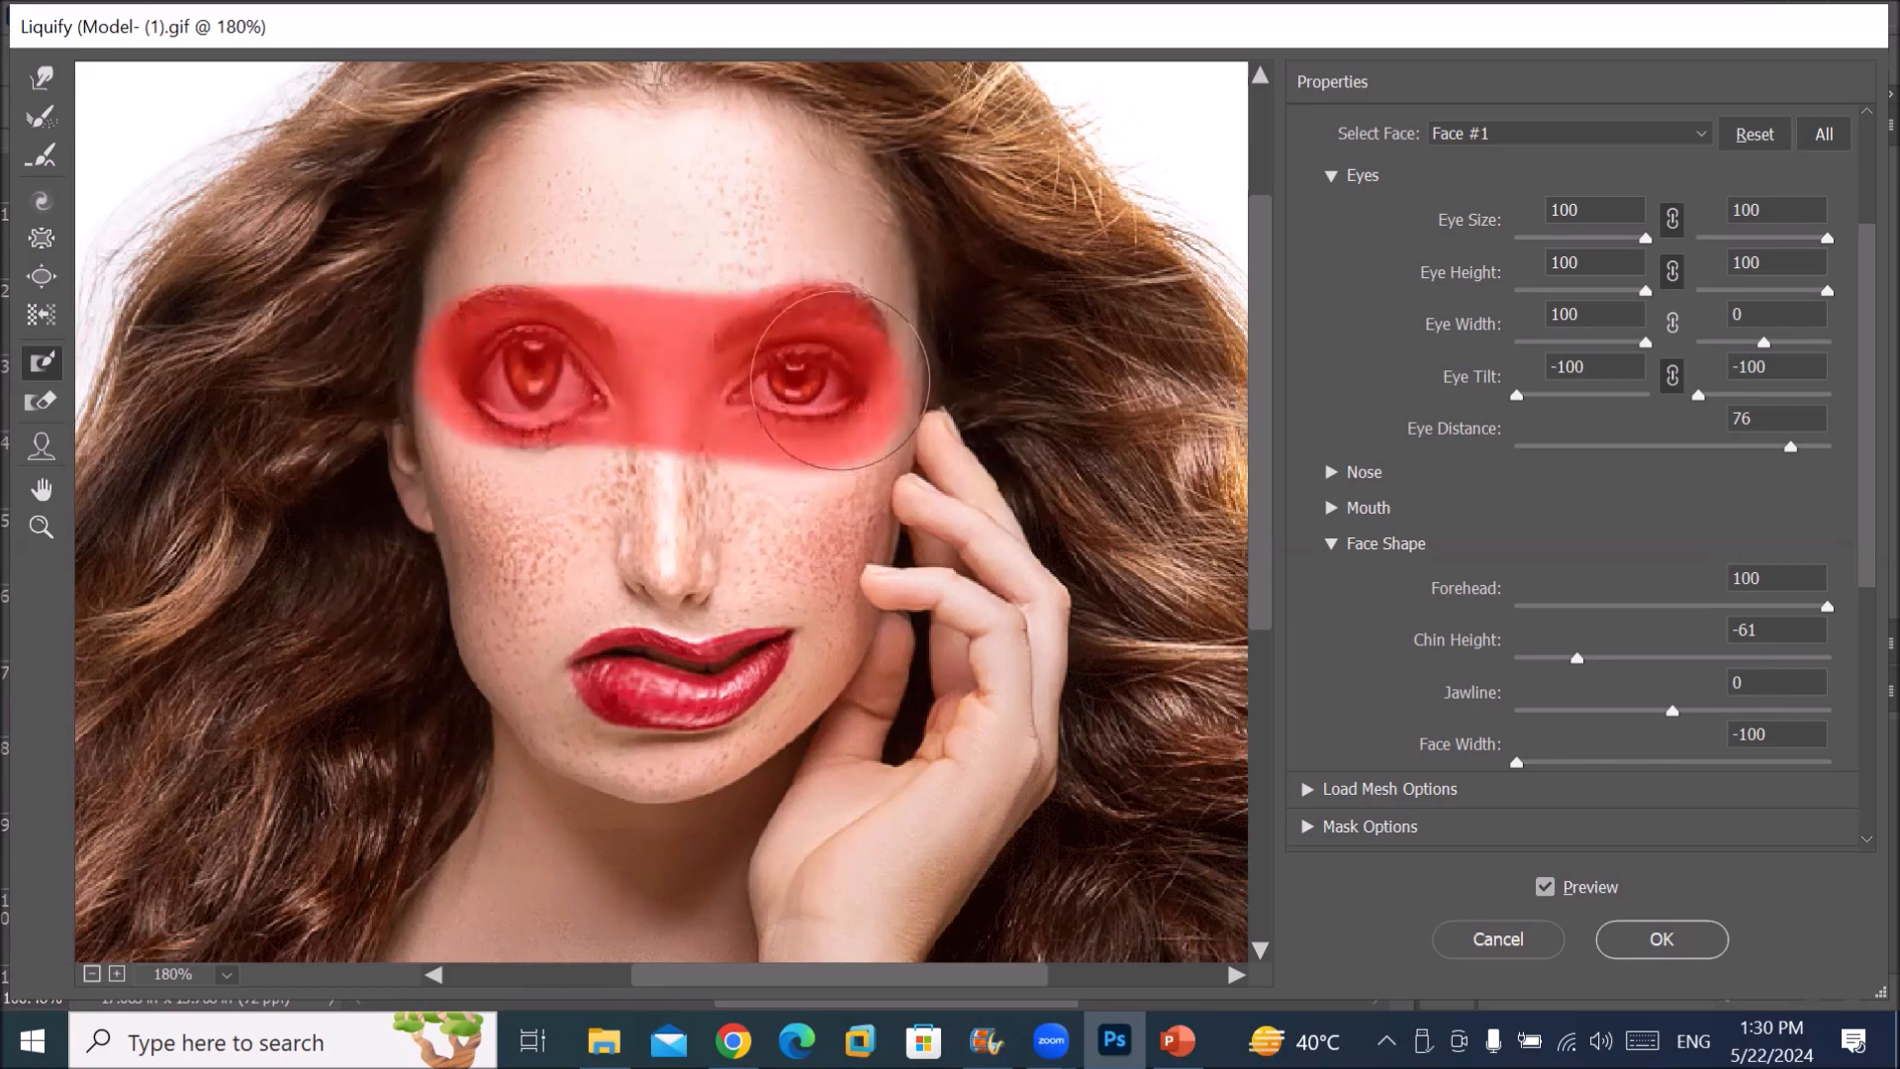
pyautogui.moveTo(853, 342)
pyautogui.mouseDown()
pyautogui.moveTo(782, 381)
pyautogui.moveTo(569, 317)
pyautogui.moveTo(822, 436)
pyautogui.moveTo(456, 327)
pyautogui.mouseUp()
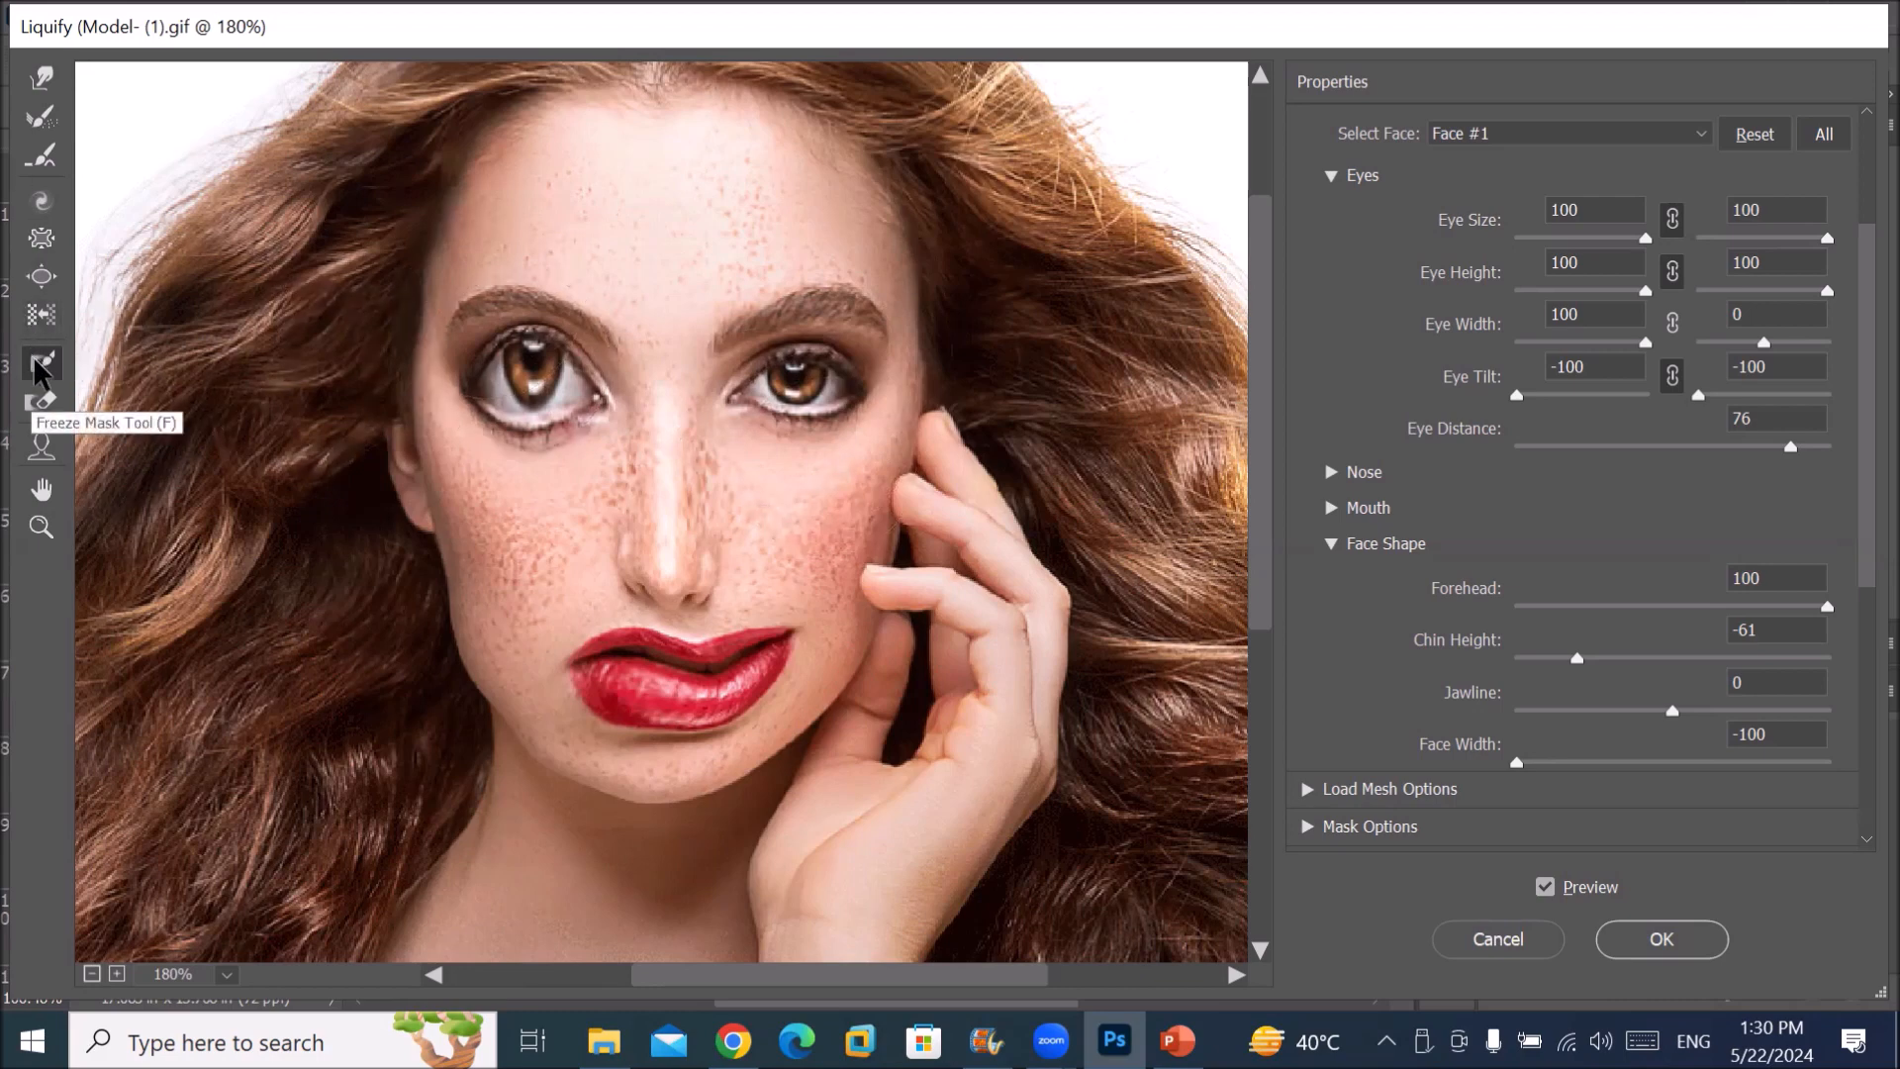
# Step: Restore the warped eye, nose and lips with the Reconstruct tool
pyautogui.click(42, 117)
pyautogui.moveTo(646, 710); pyautogui.dragTo(683, 683)
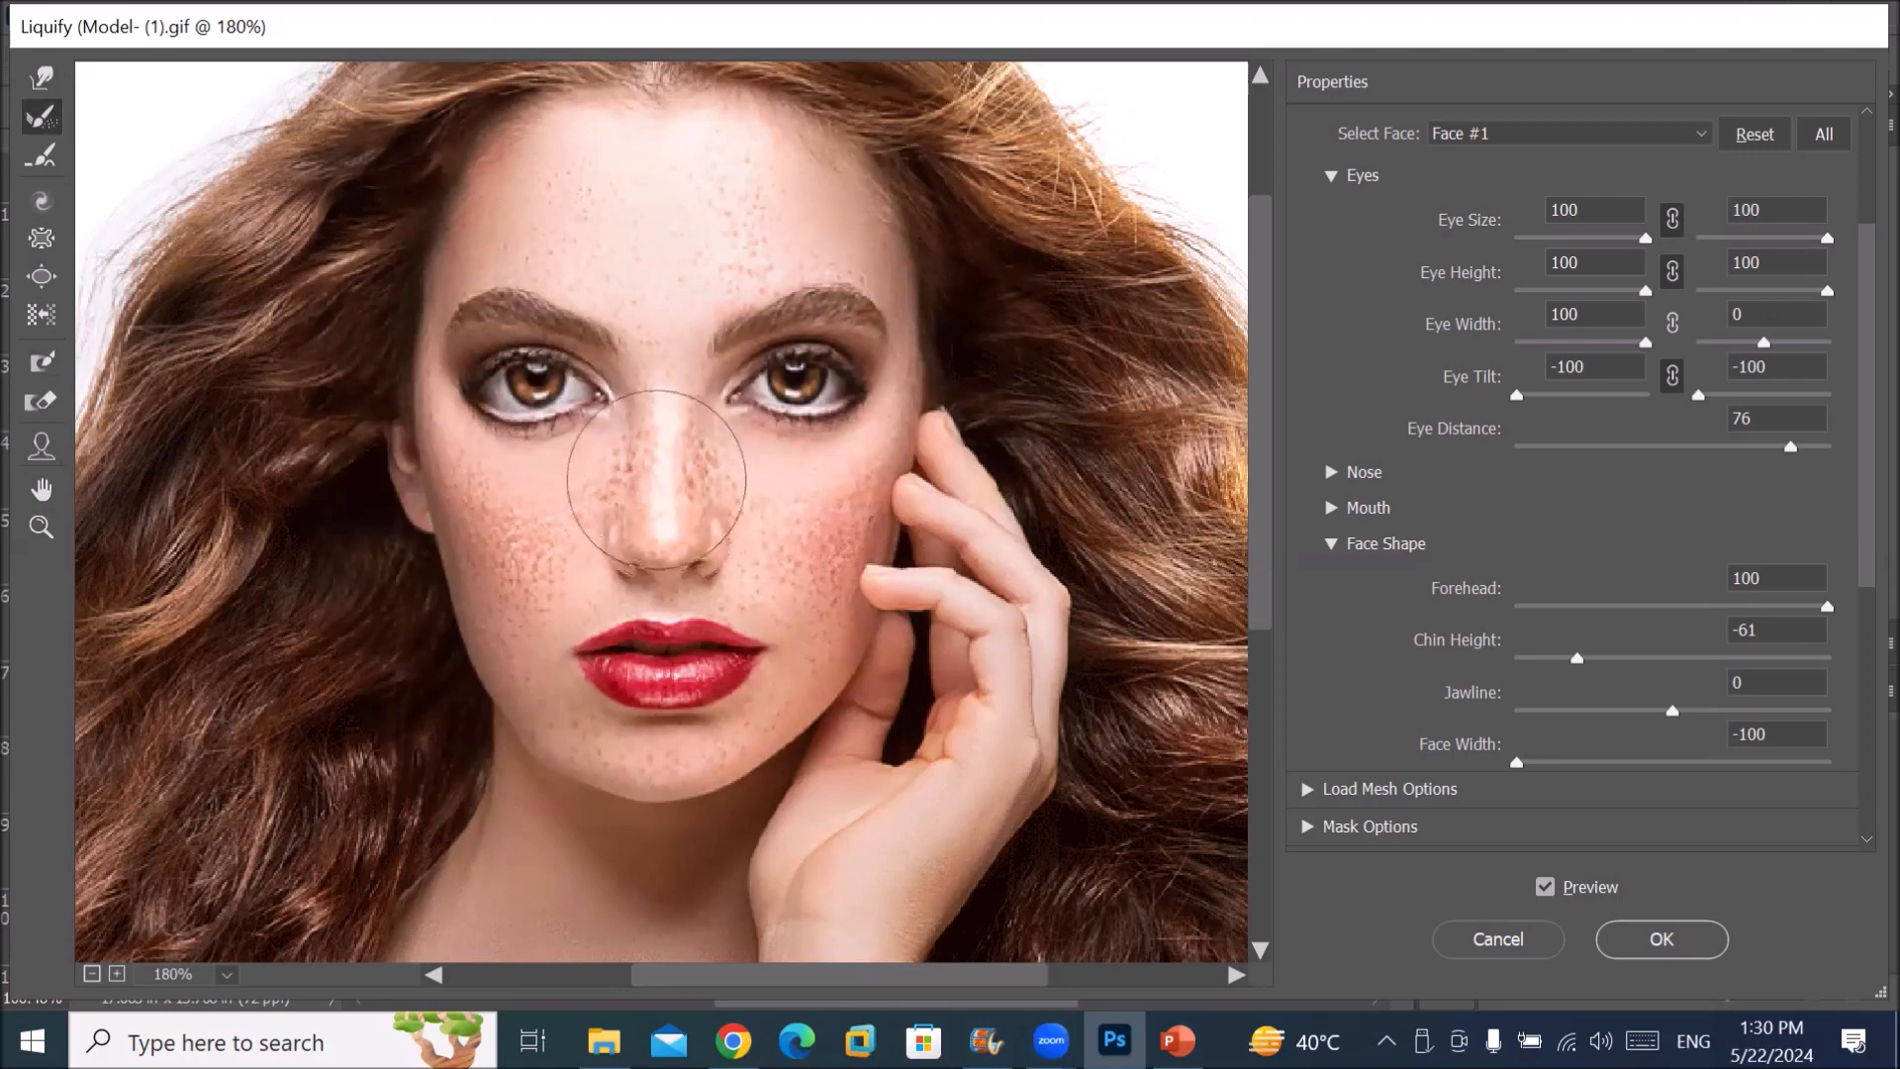
# Step: Paint a freeze mask across both eyes, and erase it with the Thaw Mask tool
pyautogui.click(46, 398)
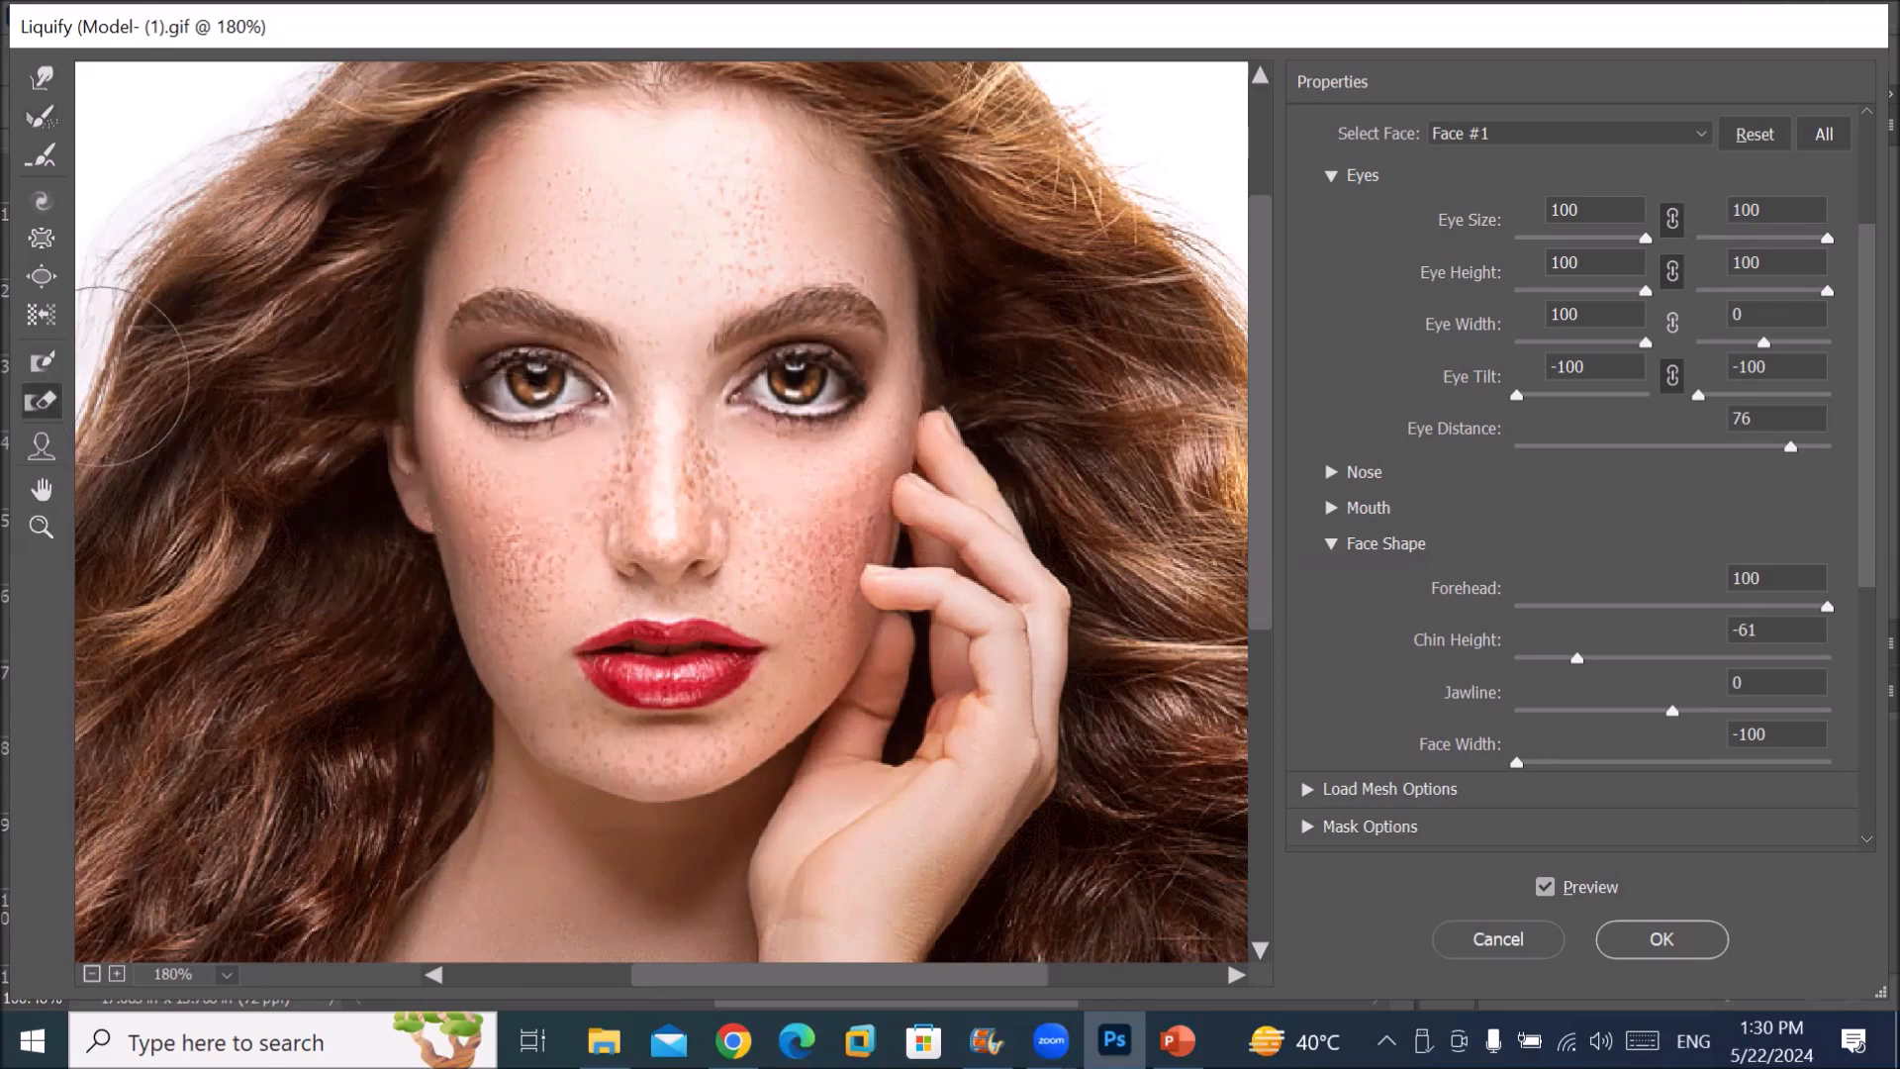
pyautogui.click(46, 363)
pyautogui.moveTo(450, 391); pyautogui.dragTo(905, 406)
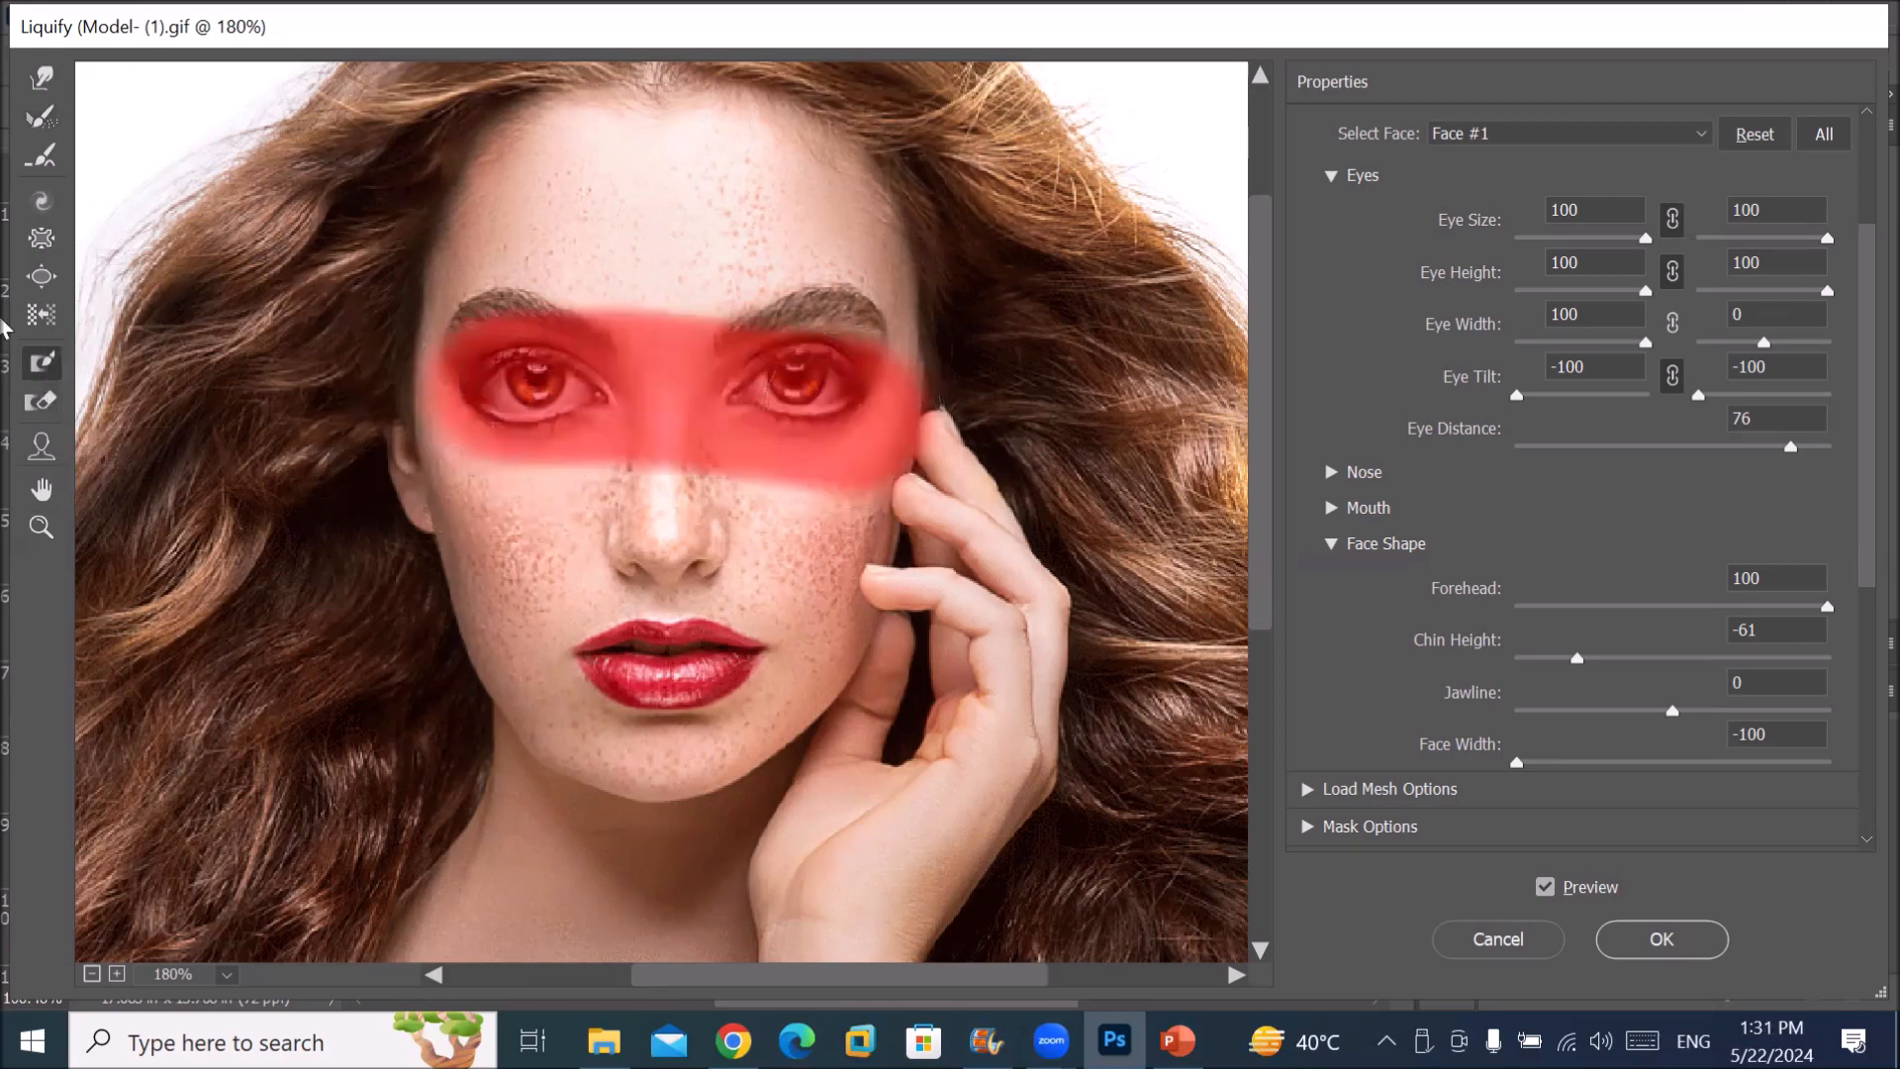
pyautogui.click(40, 401)
pyautogui.moveTo(446, 425)
pyautogui.mouseDown()
pyautogui.moveTo(785, 437)
pyautogui.moveTo(751, 267)
pyautogui.mouseUp()
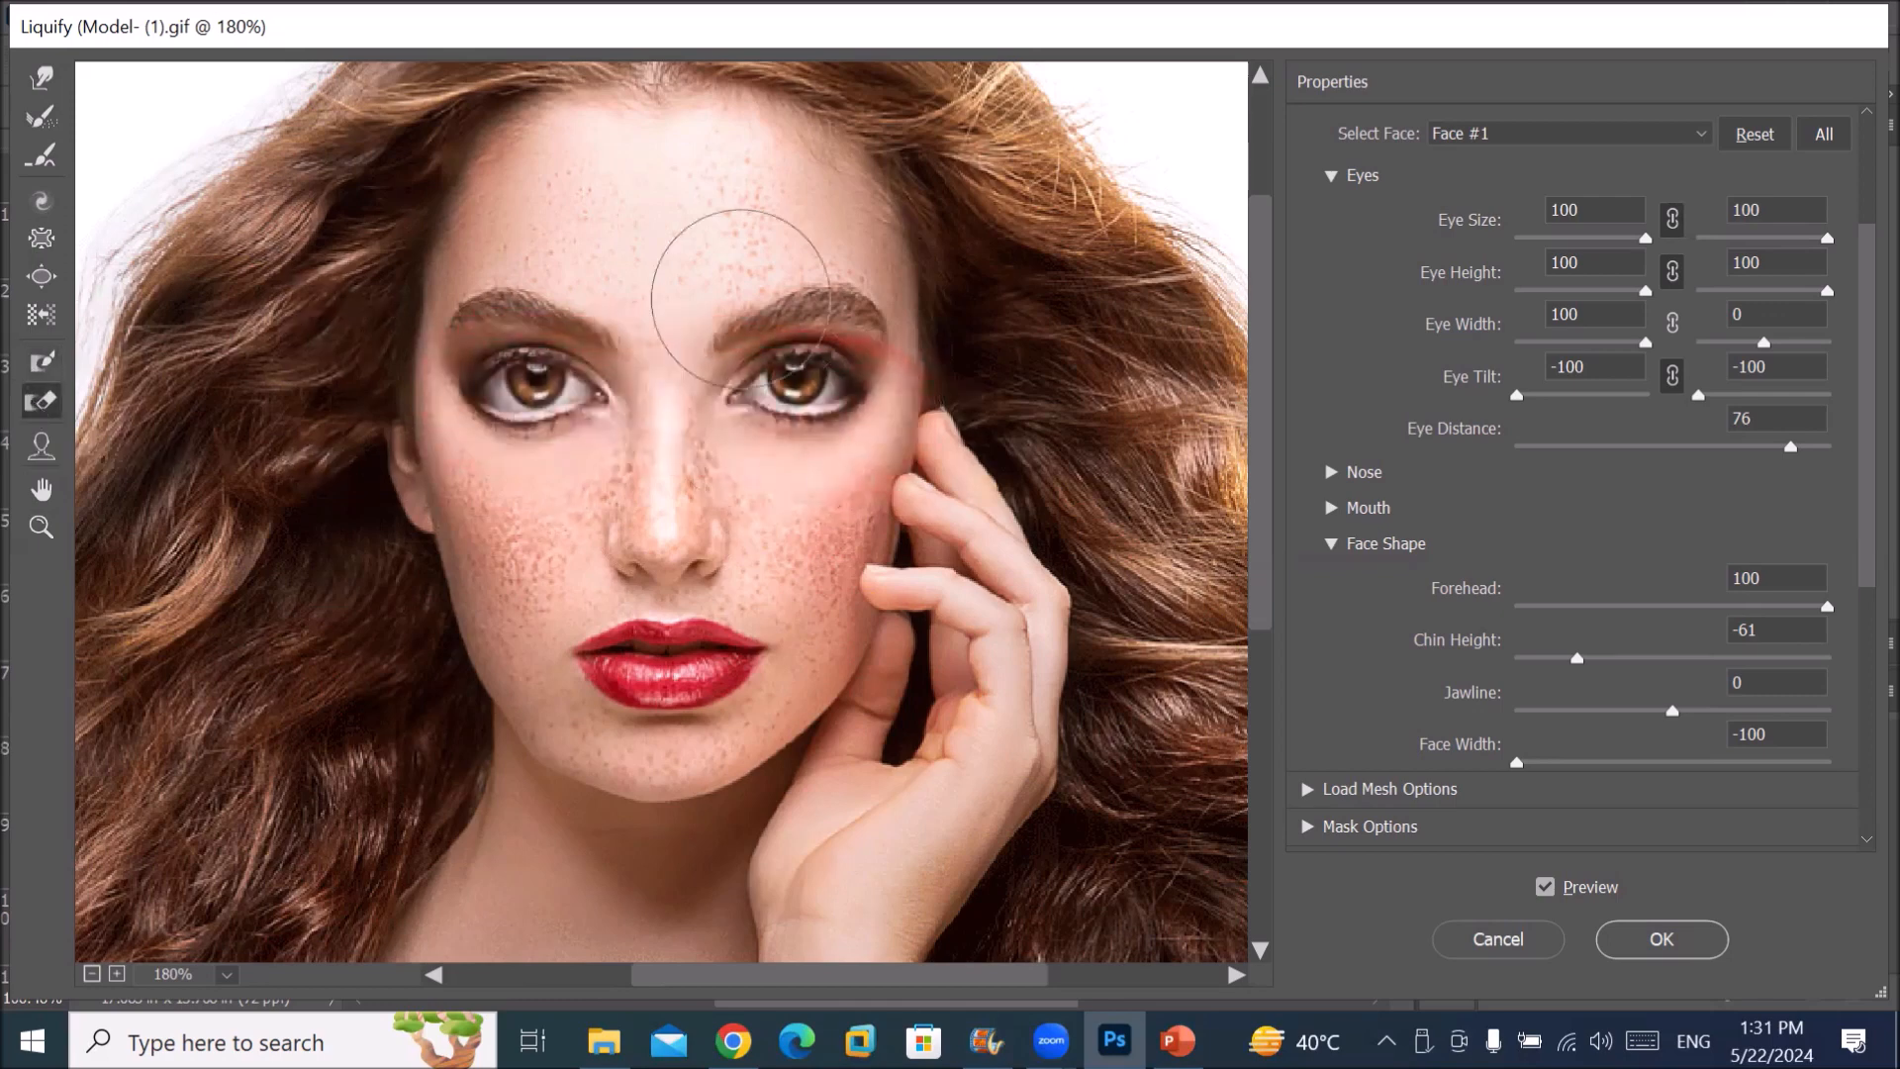
pyautogui.moveTo(719, 334)
pyautogui.mouseDown()
pyautogui.moveTo(827, 295)
pyautogui.moveTo(916, 327)
pyautogui.mouseUp()
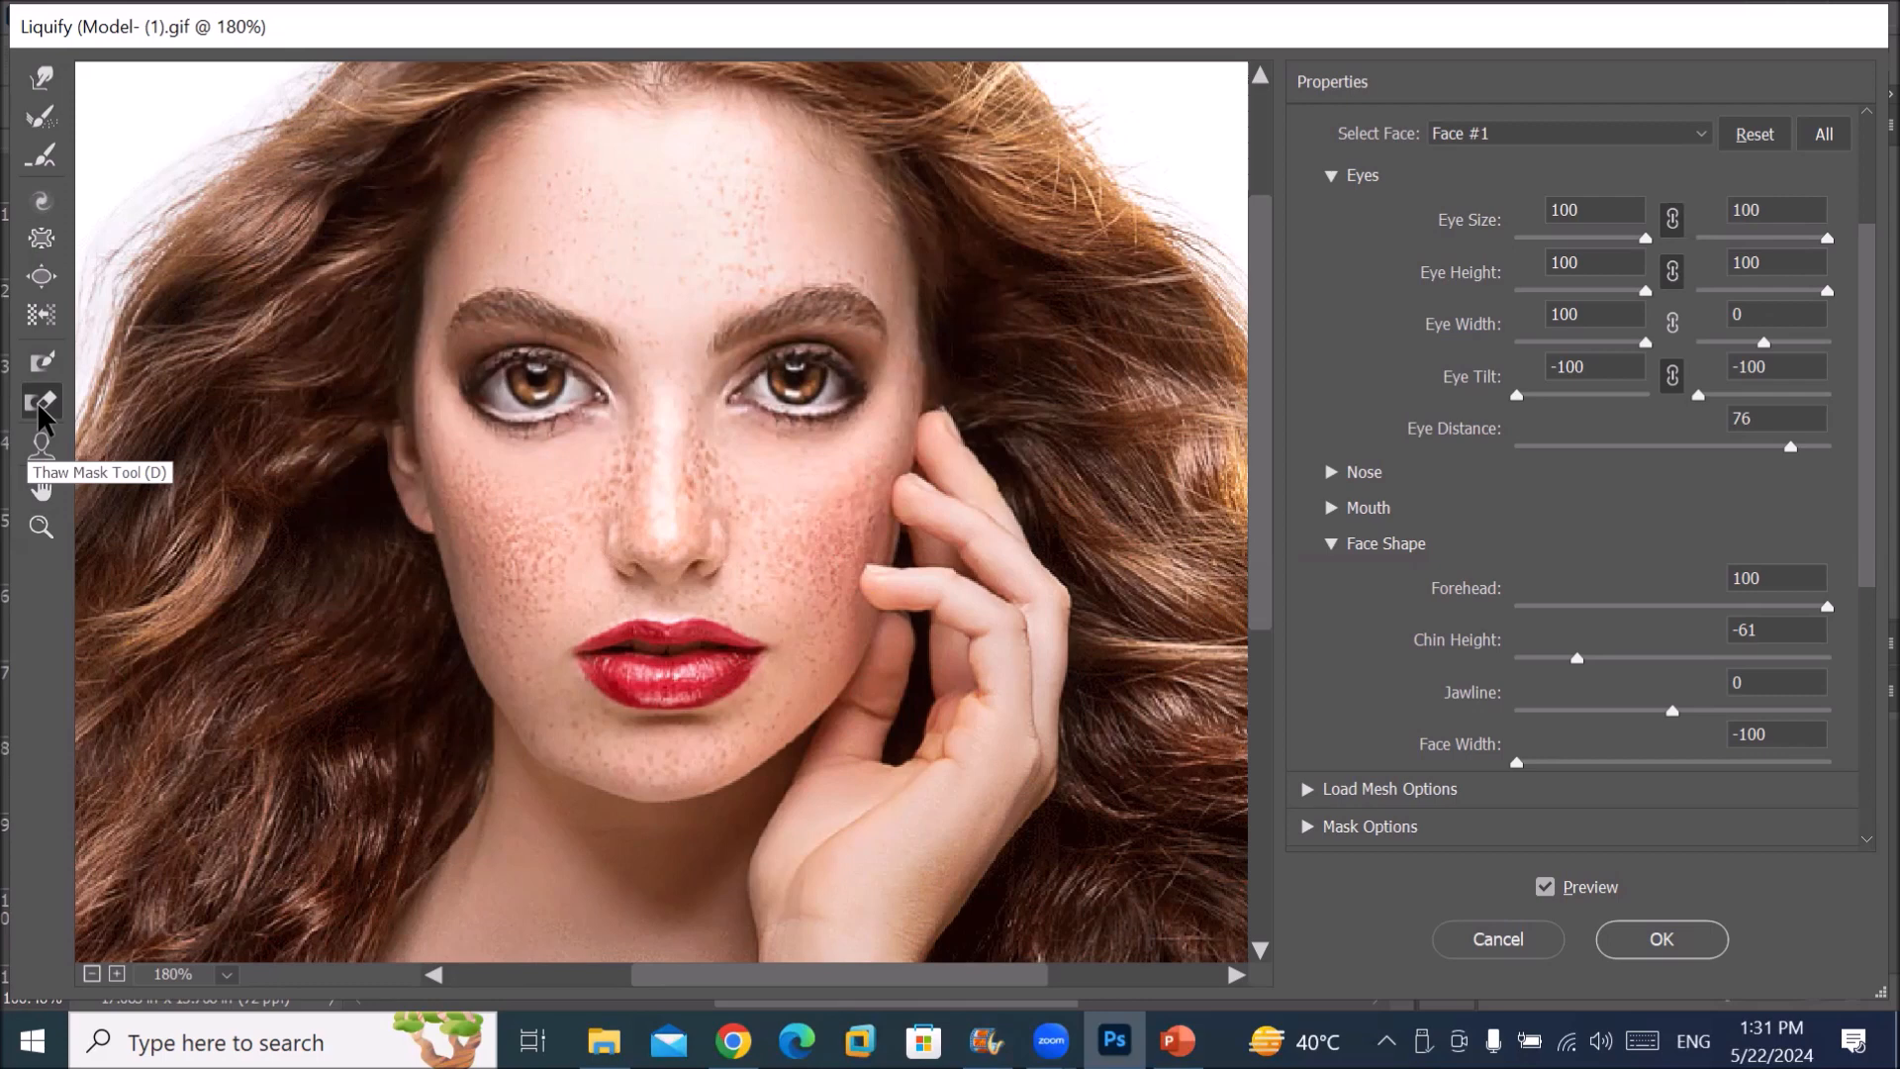
# Step: Freeze a wider band from temple to temple across the eyes, and thaw the whole band
pyautogui.click(41, 362)
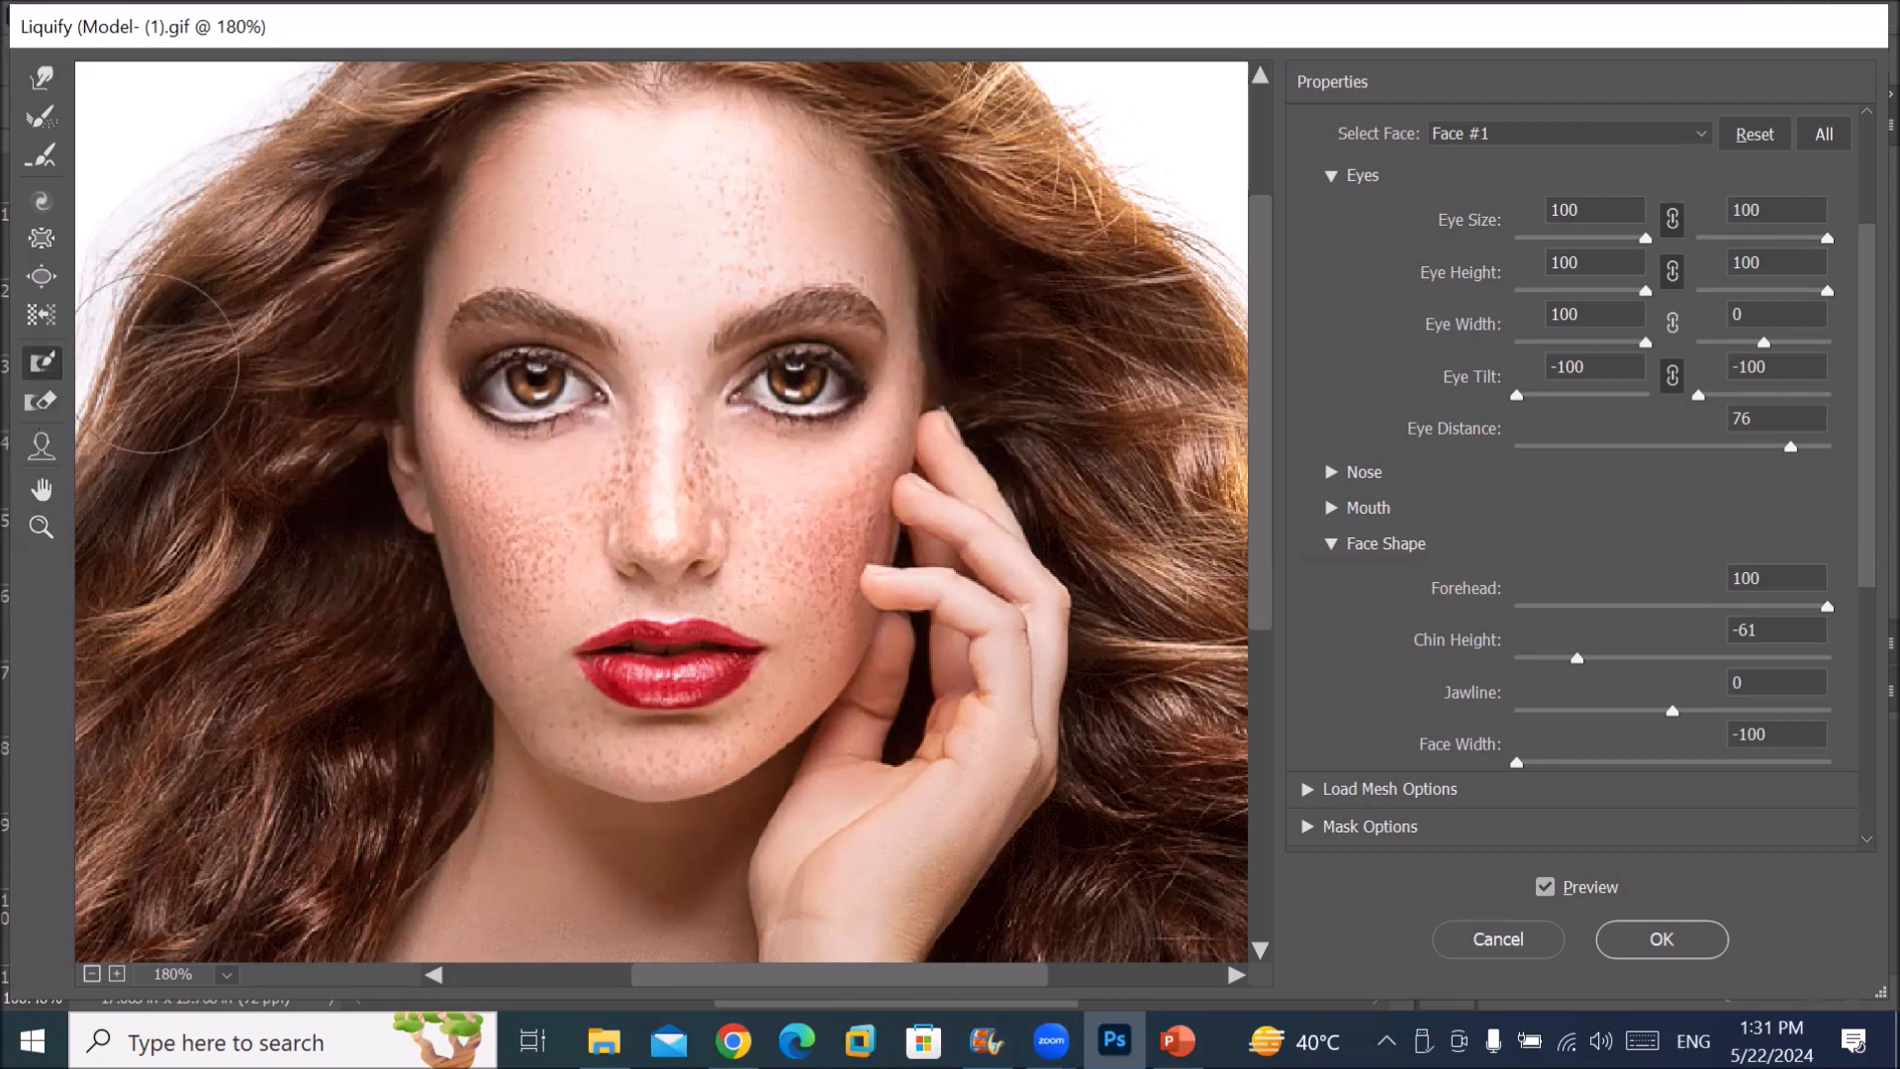
pyautogui.moveTo(473, 412); pyautogui.dragTo(896, 424)
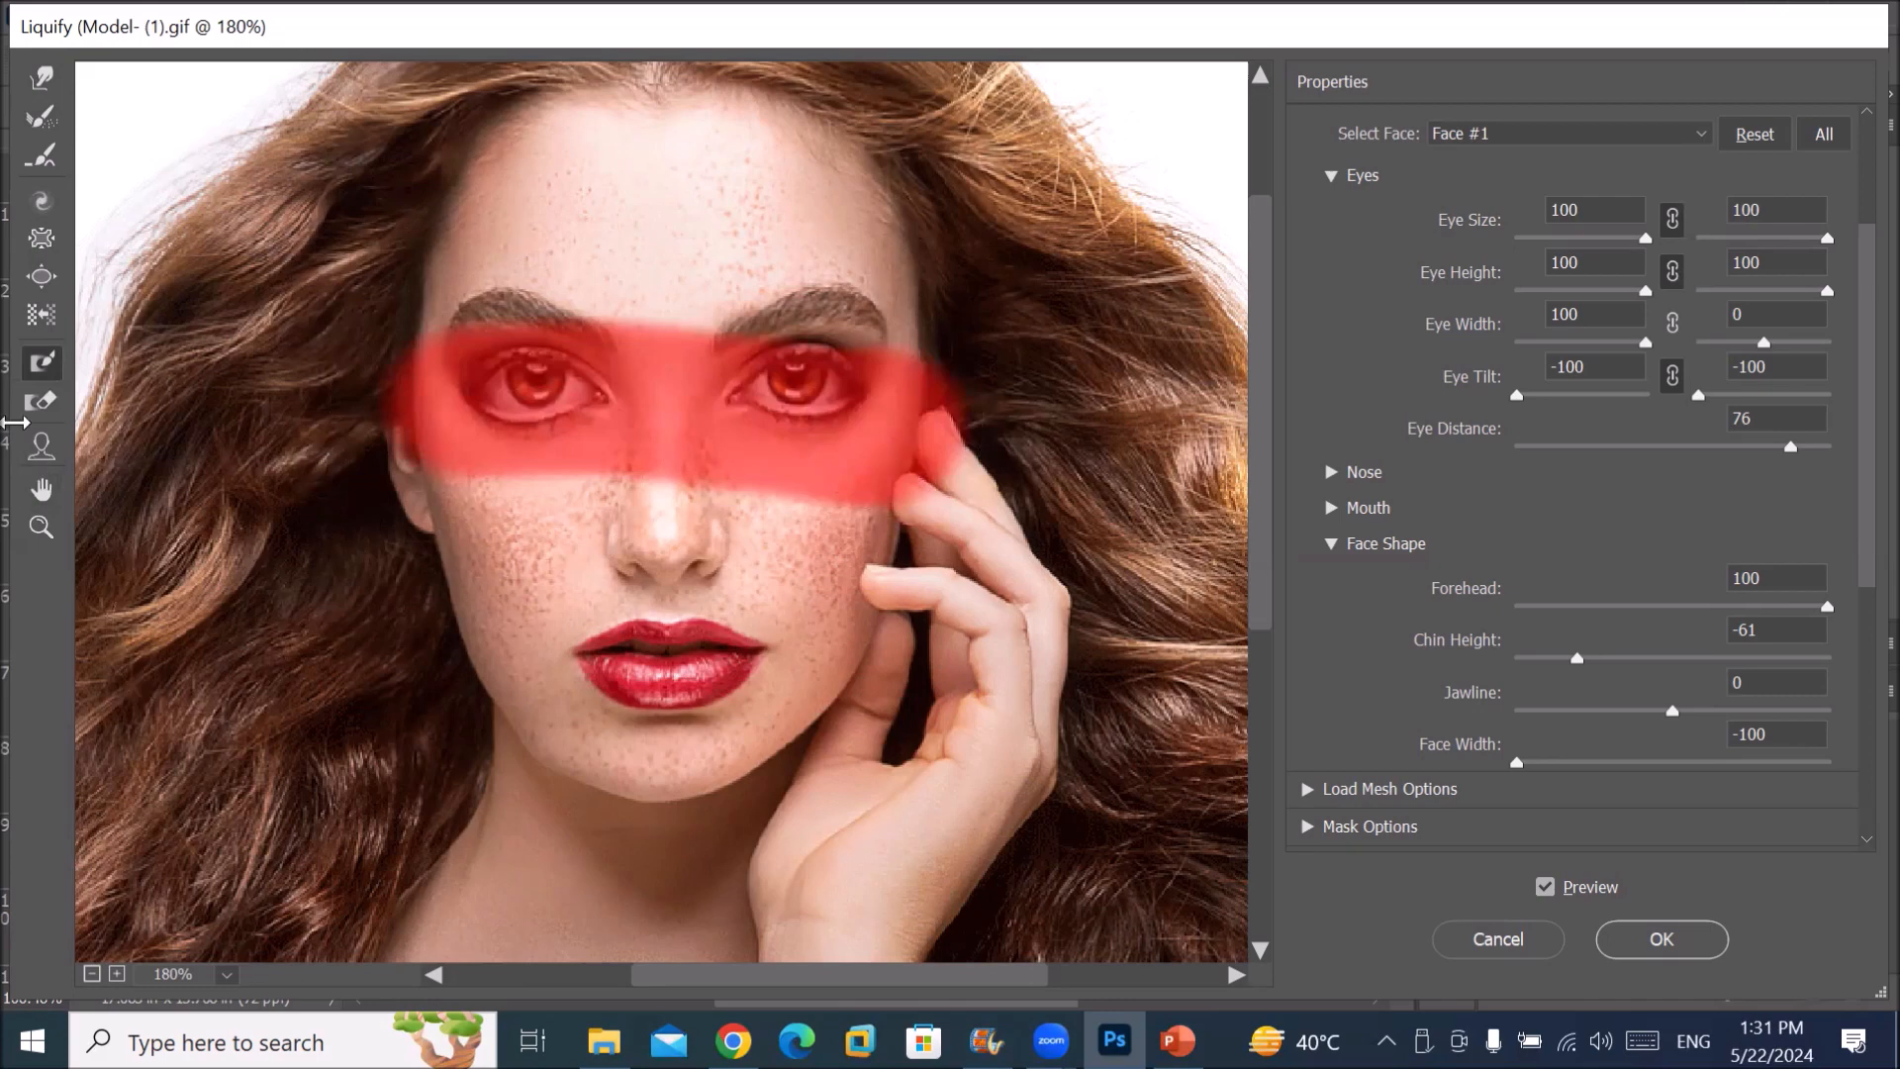
pyautogui.click(41, 402)
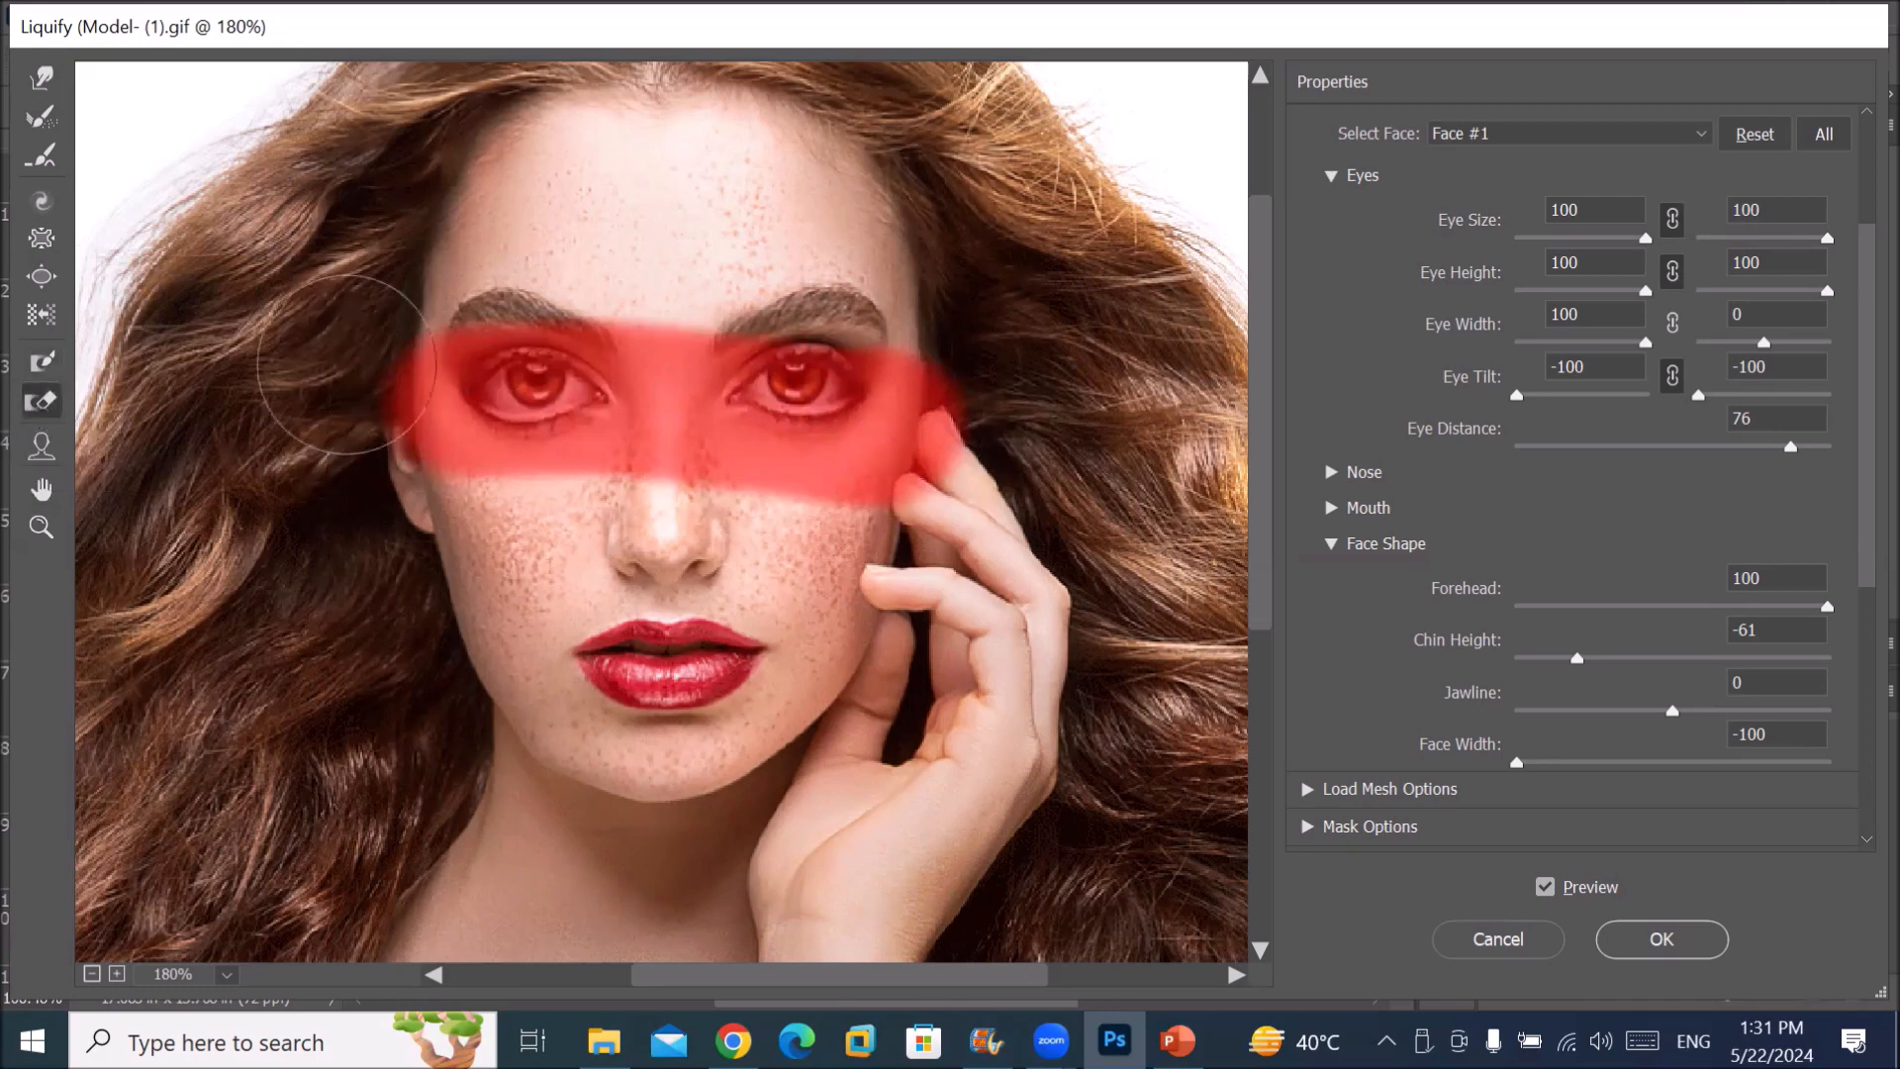
pyautogui.moveTo(346, 377); pyautogui.dragTo(926, 376)
pyautogui.moveTo(396, 436); pyautogui.dragTo(863, 465)
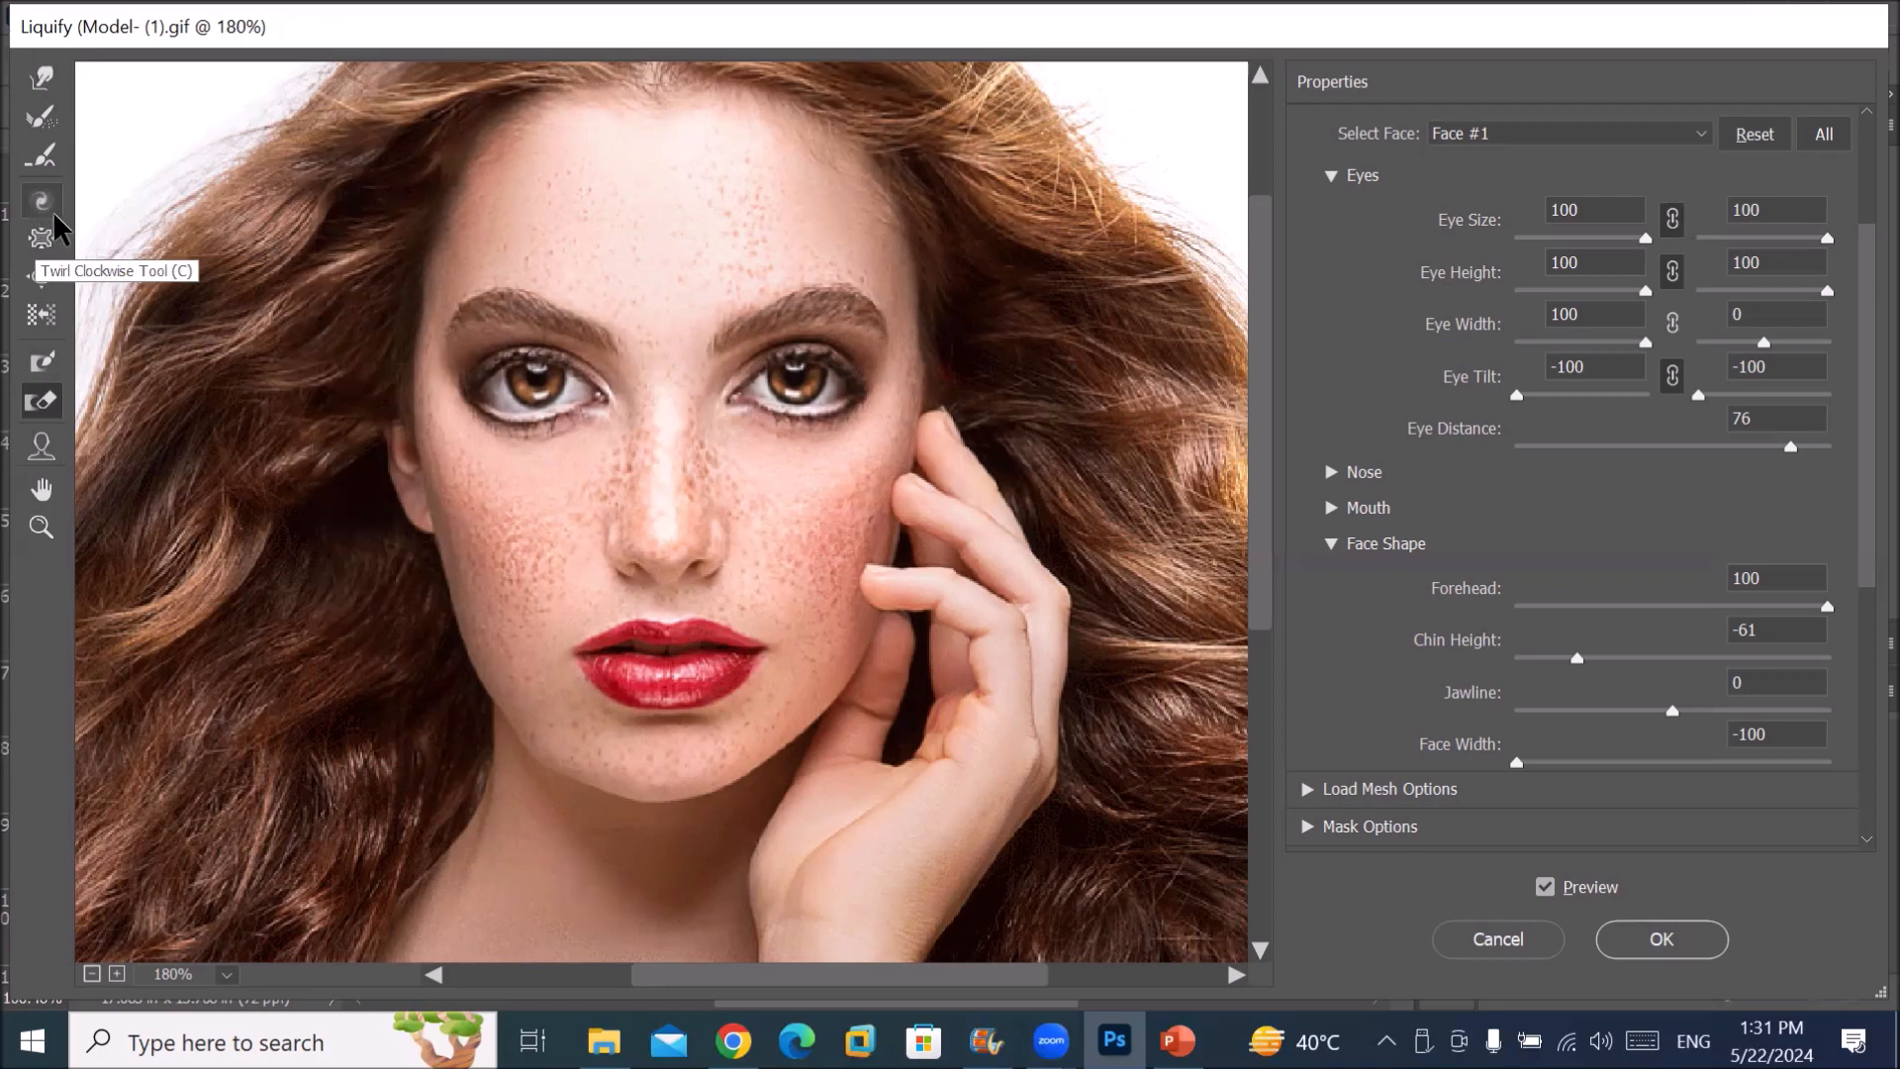
# Step: Pan across the portrait with the Hand tool, and examine it at close and full-image magnifications with the Zoom tool
pyautogui.click(41, 492)
pyautogui.moveTo(759, 475); pyautogui.dragTo(412, 535)
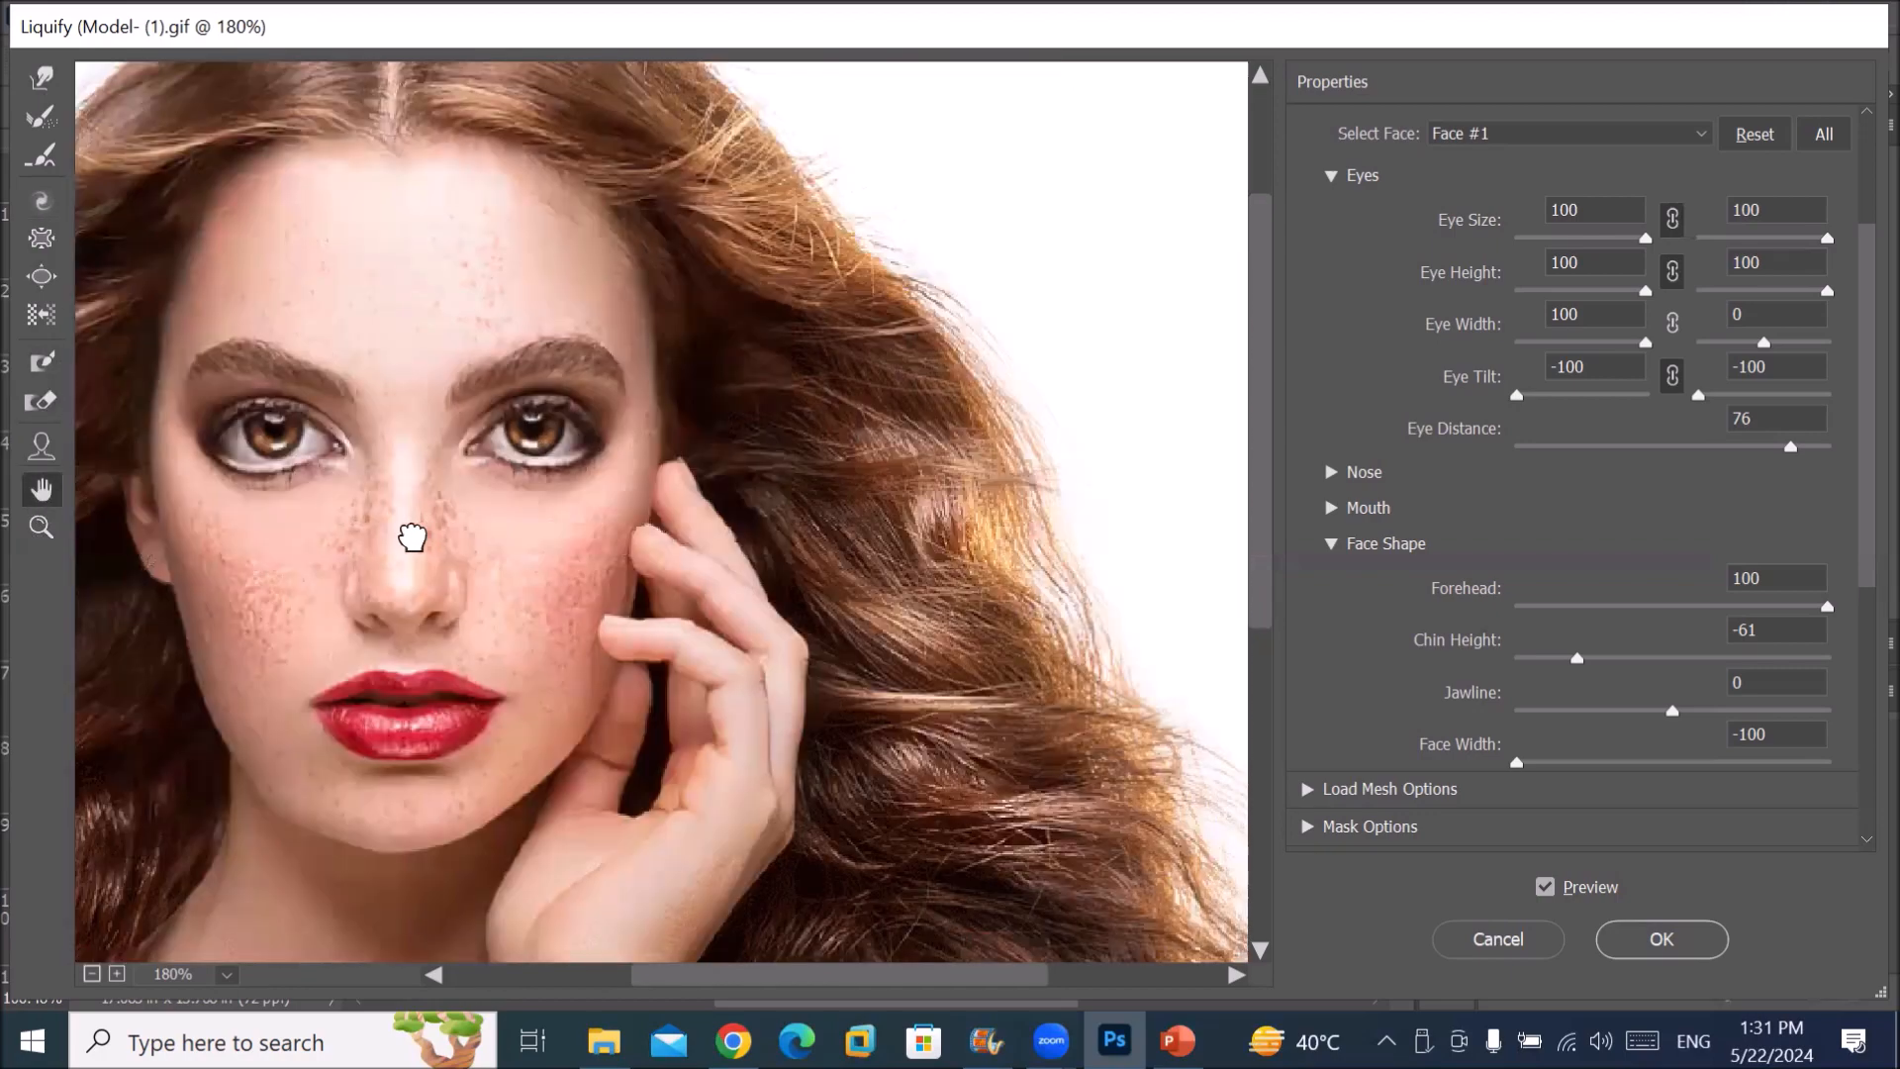
pyautogui.click(39, 527)
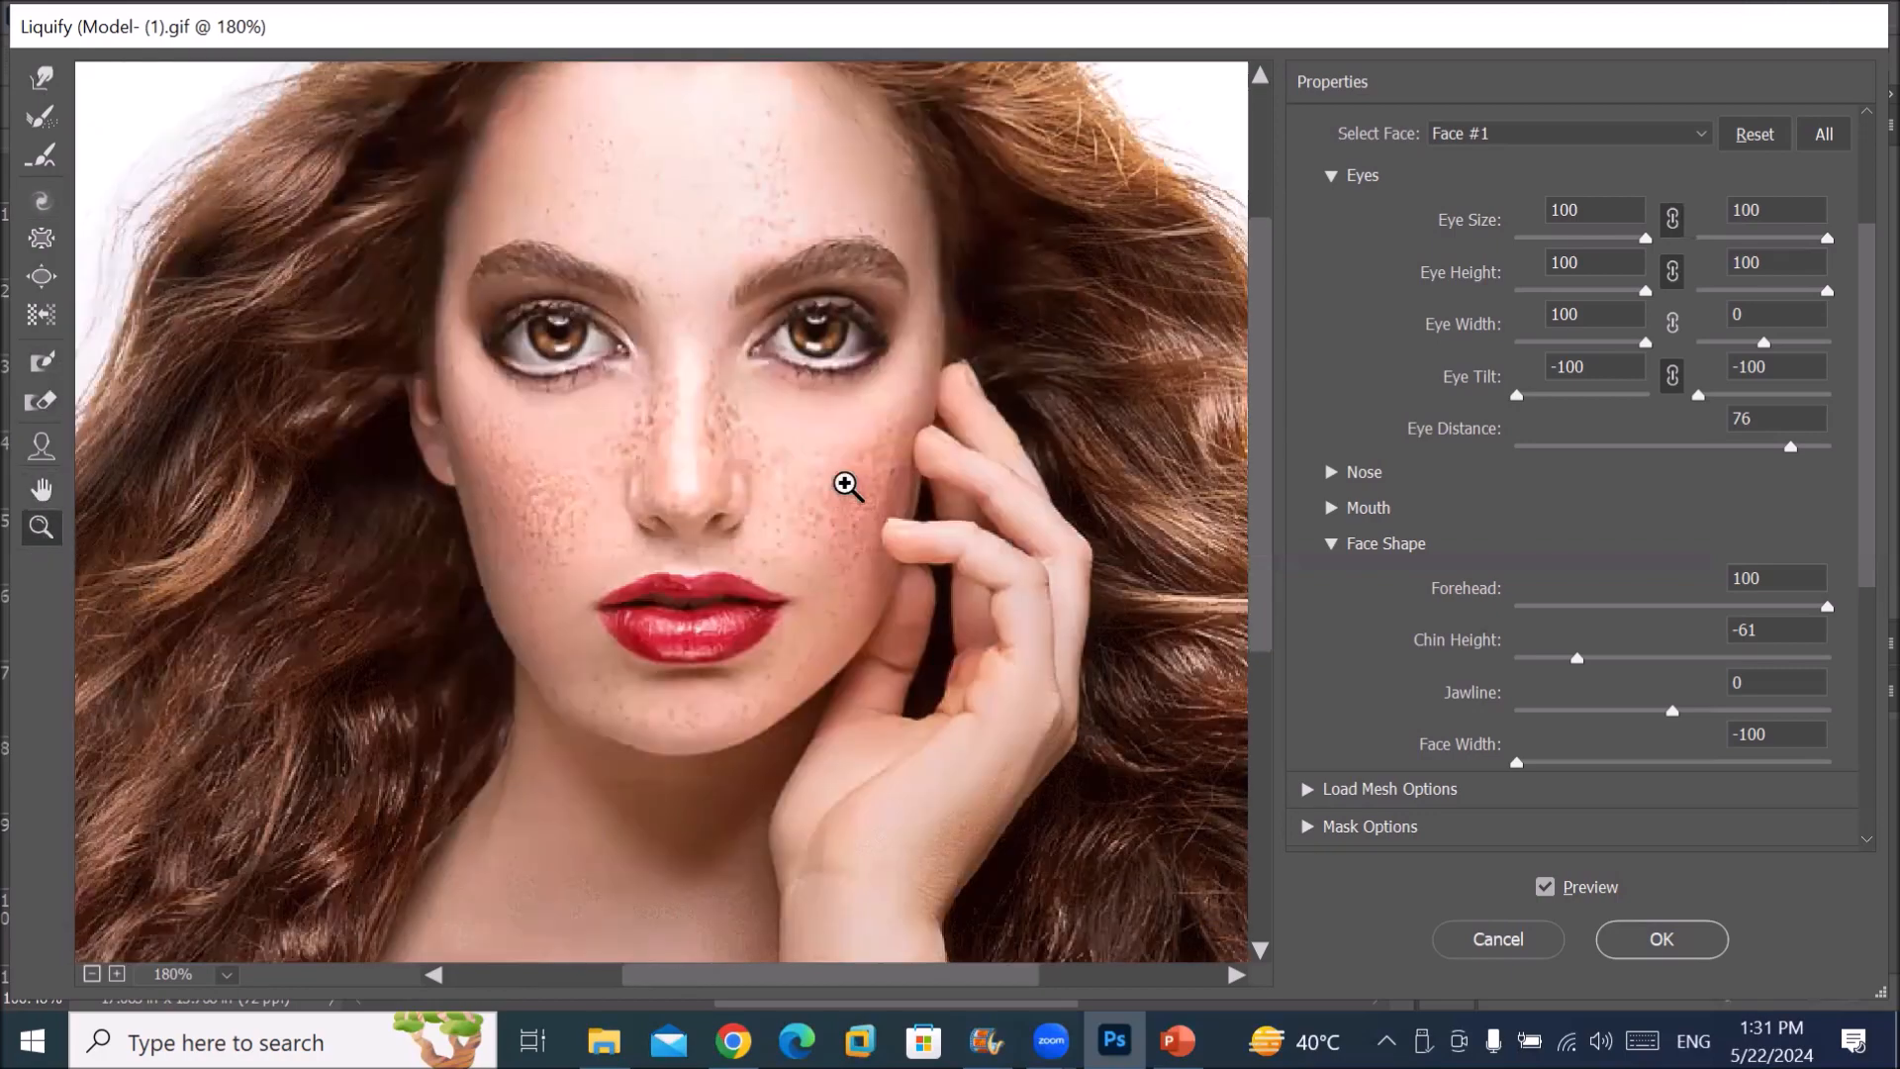
pyautogui.click(645, 416)
pyautogui.click(615, 400)
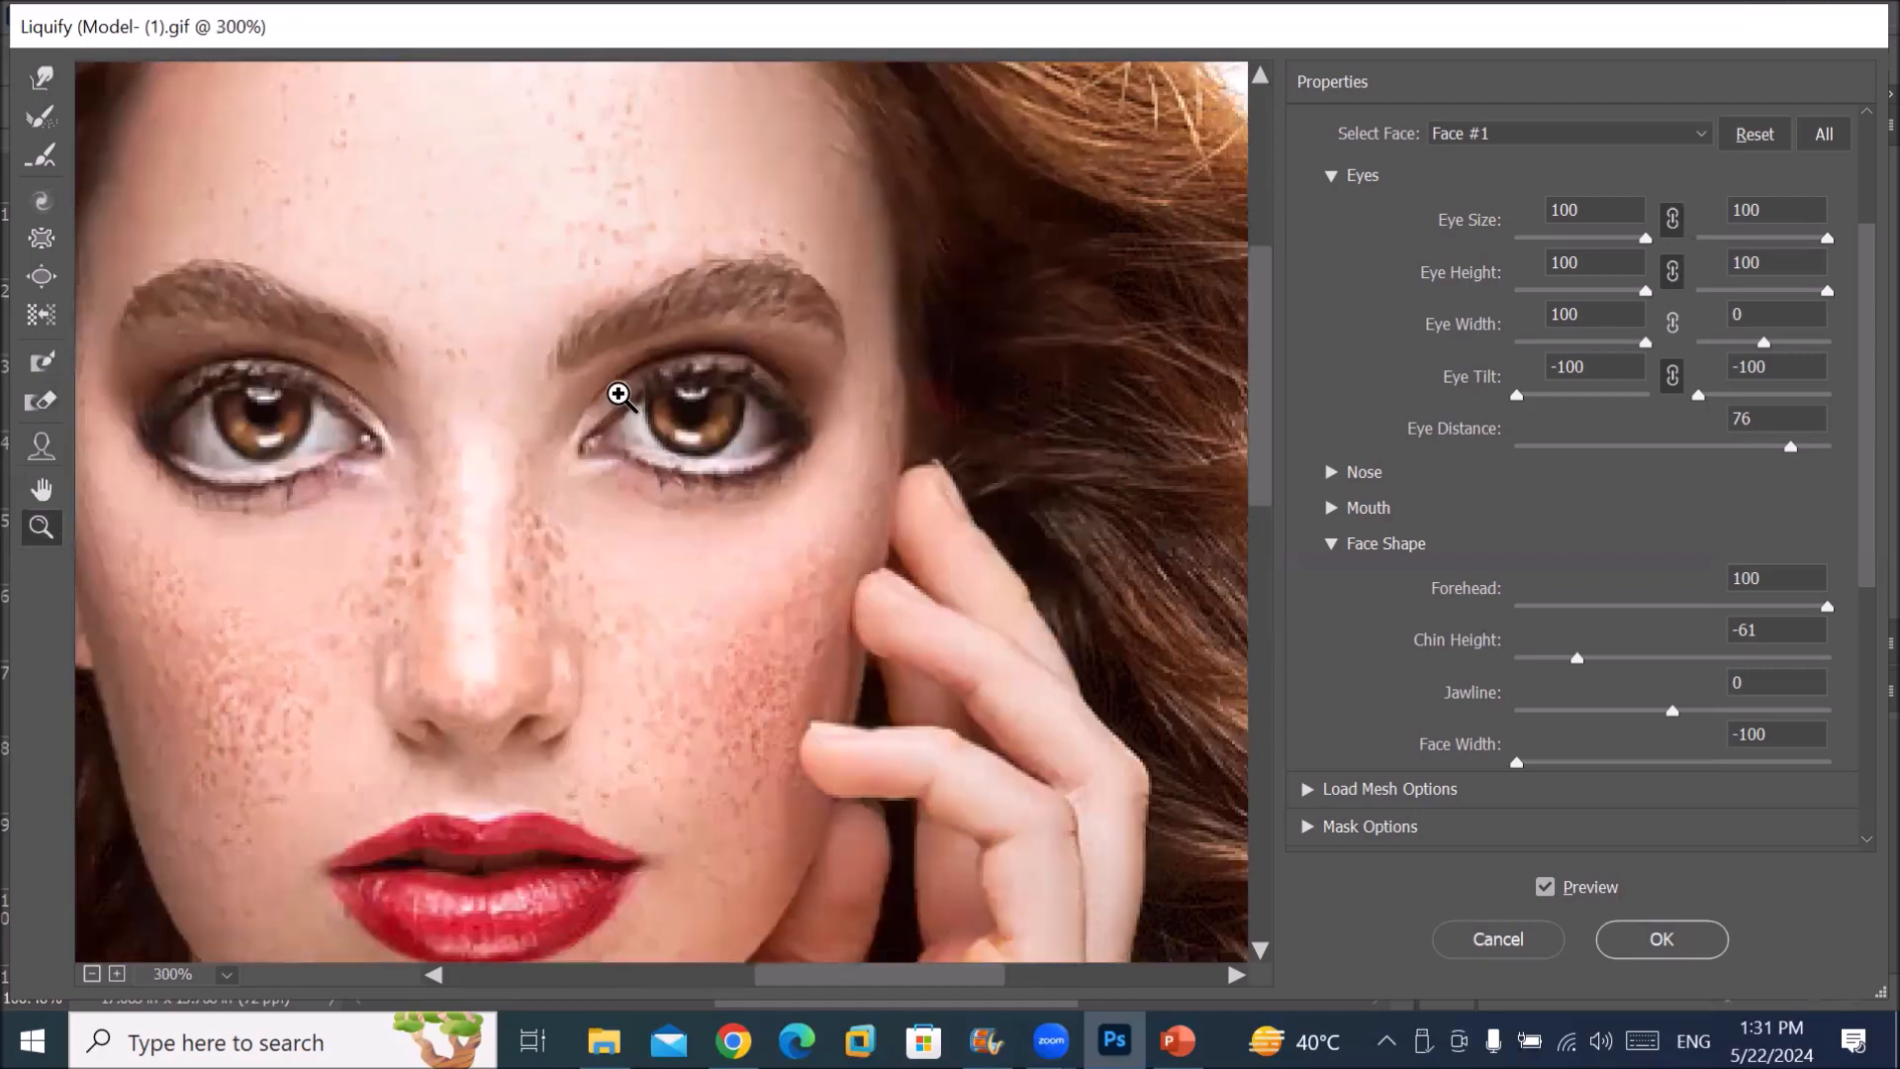
pyautogui.keyDown('alt'); pyautogui.click(598, 609); pyautogui.keyUp('alt')
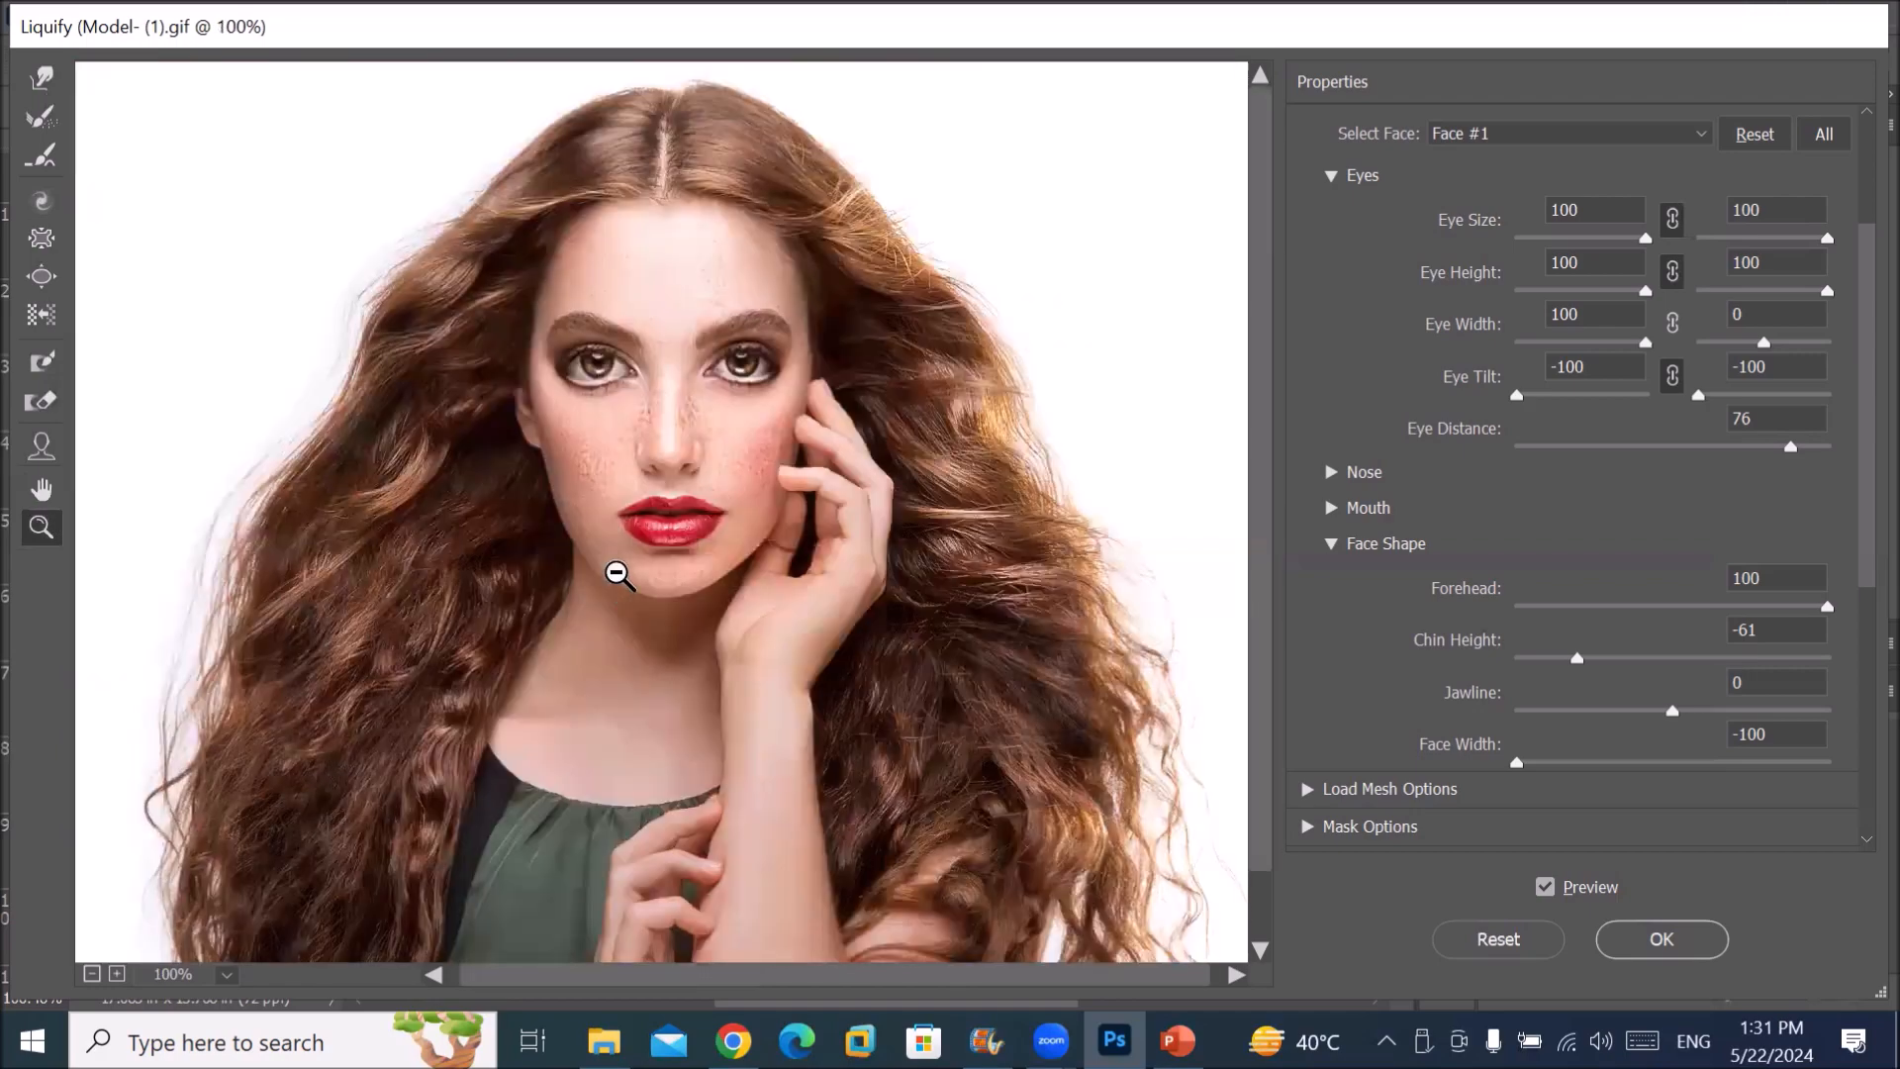
pyautogui.keyDown('alt'); pyautogui.click(619, 575); pyautogui.keyUp('alt')
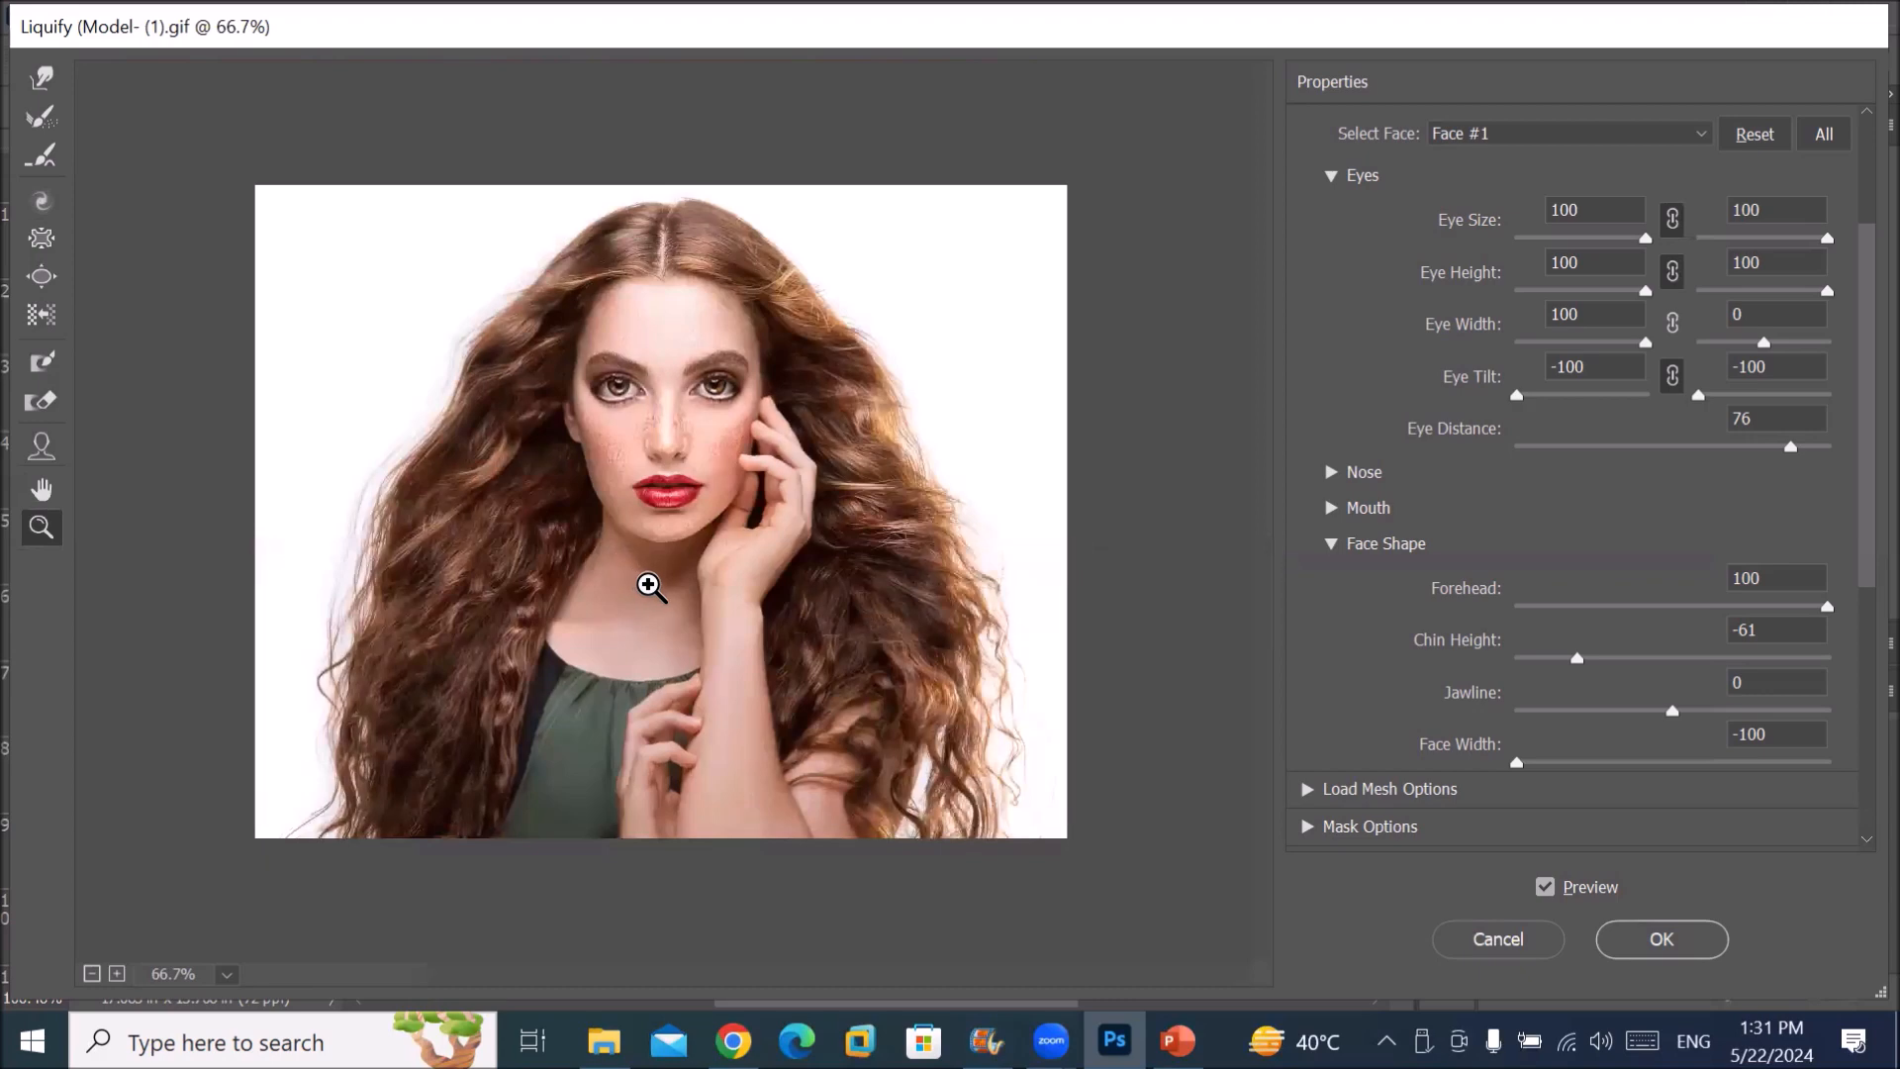
pyautogui.moveTo(696, 340); pyautogui.dragTo(805, 367)
pyautogui.moveTo(649, 284); pyautogui.dragTo(776, 241)
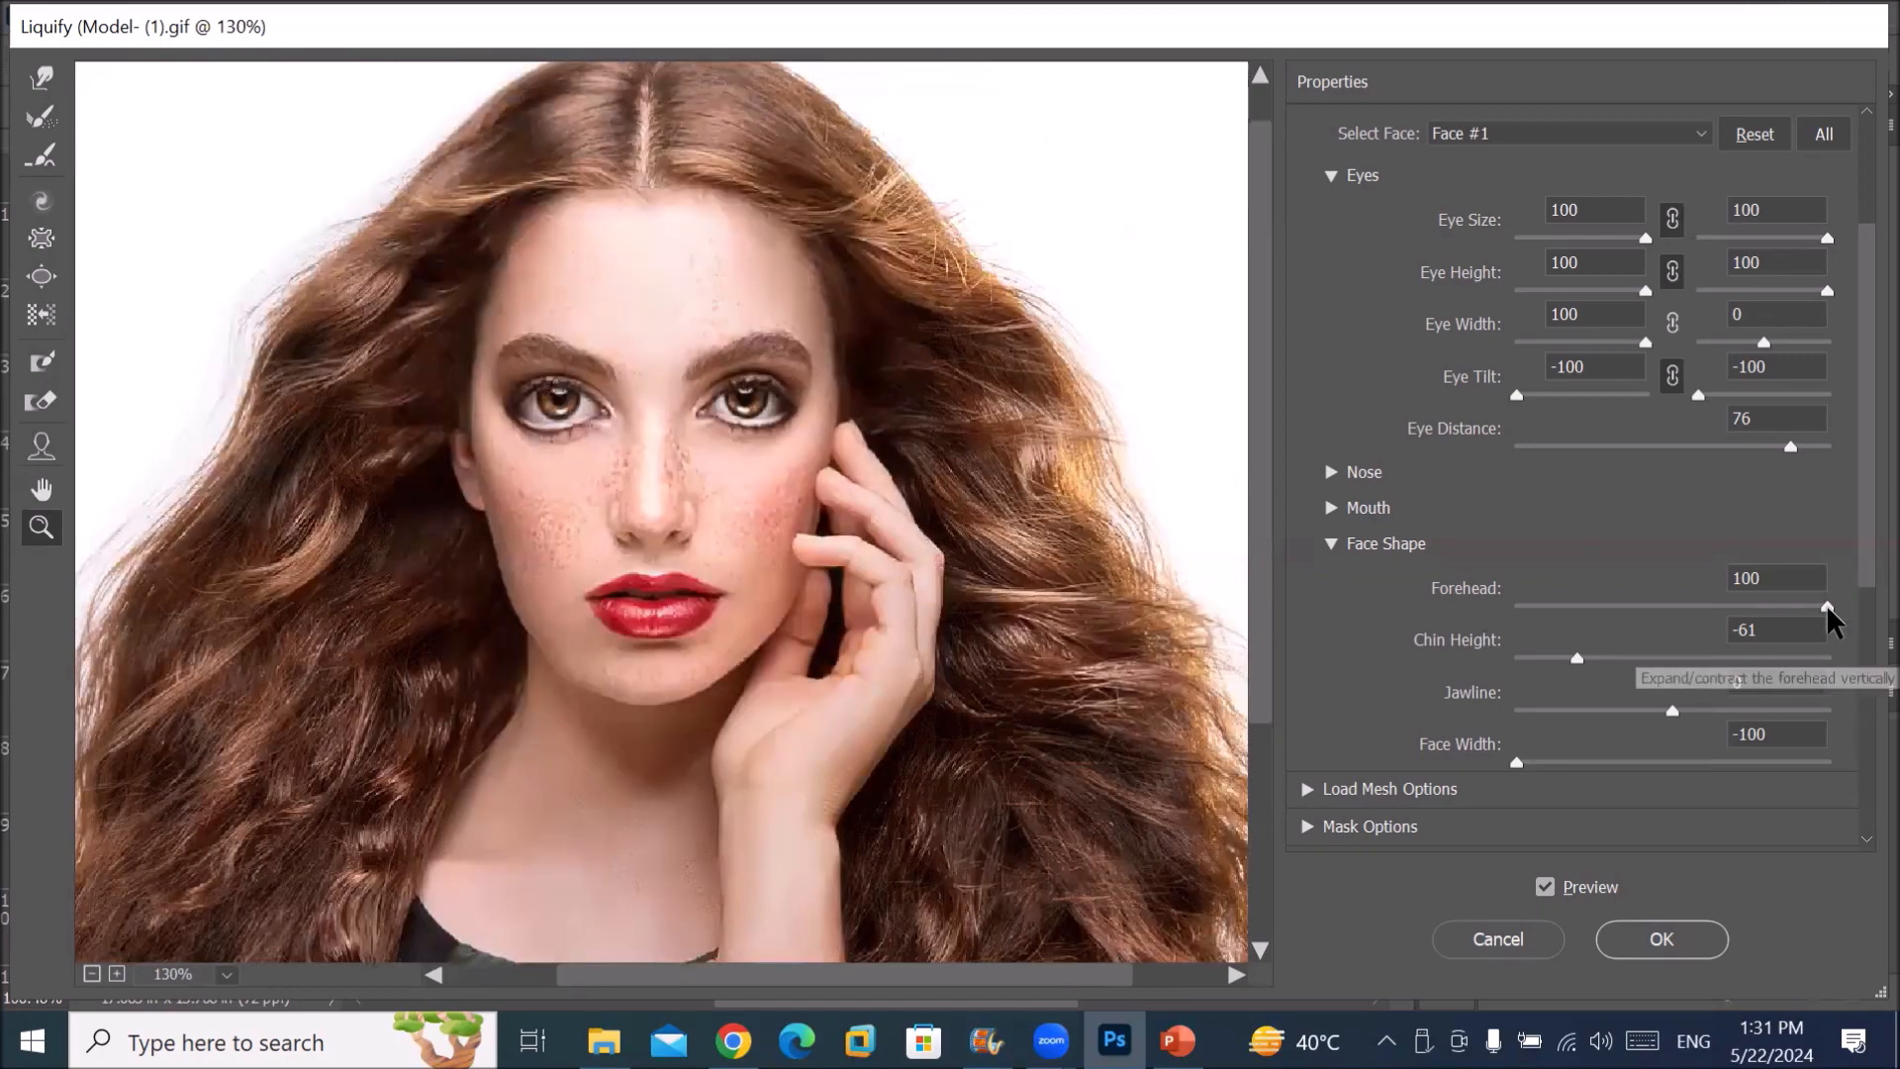
# Step: Set the face shape to forehead 100, chin height 100 and jawline 20, widen the face, and apply the Liquify filter
pyautogui.moveTo(1505, 629); pyautogui.dragTo(1841, 606)
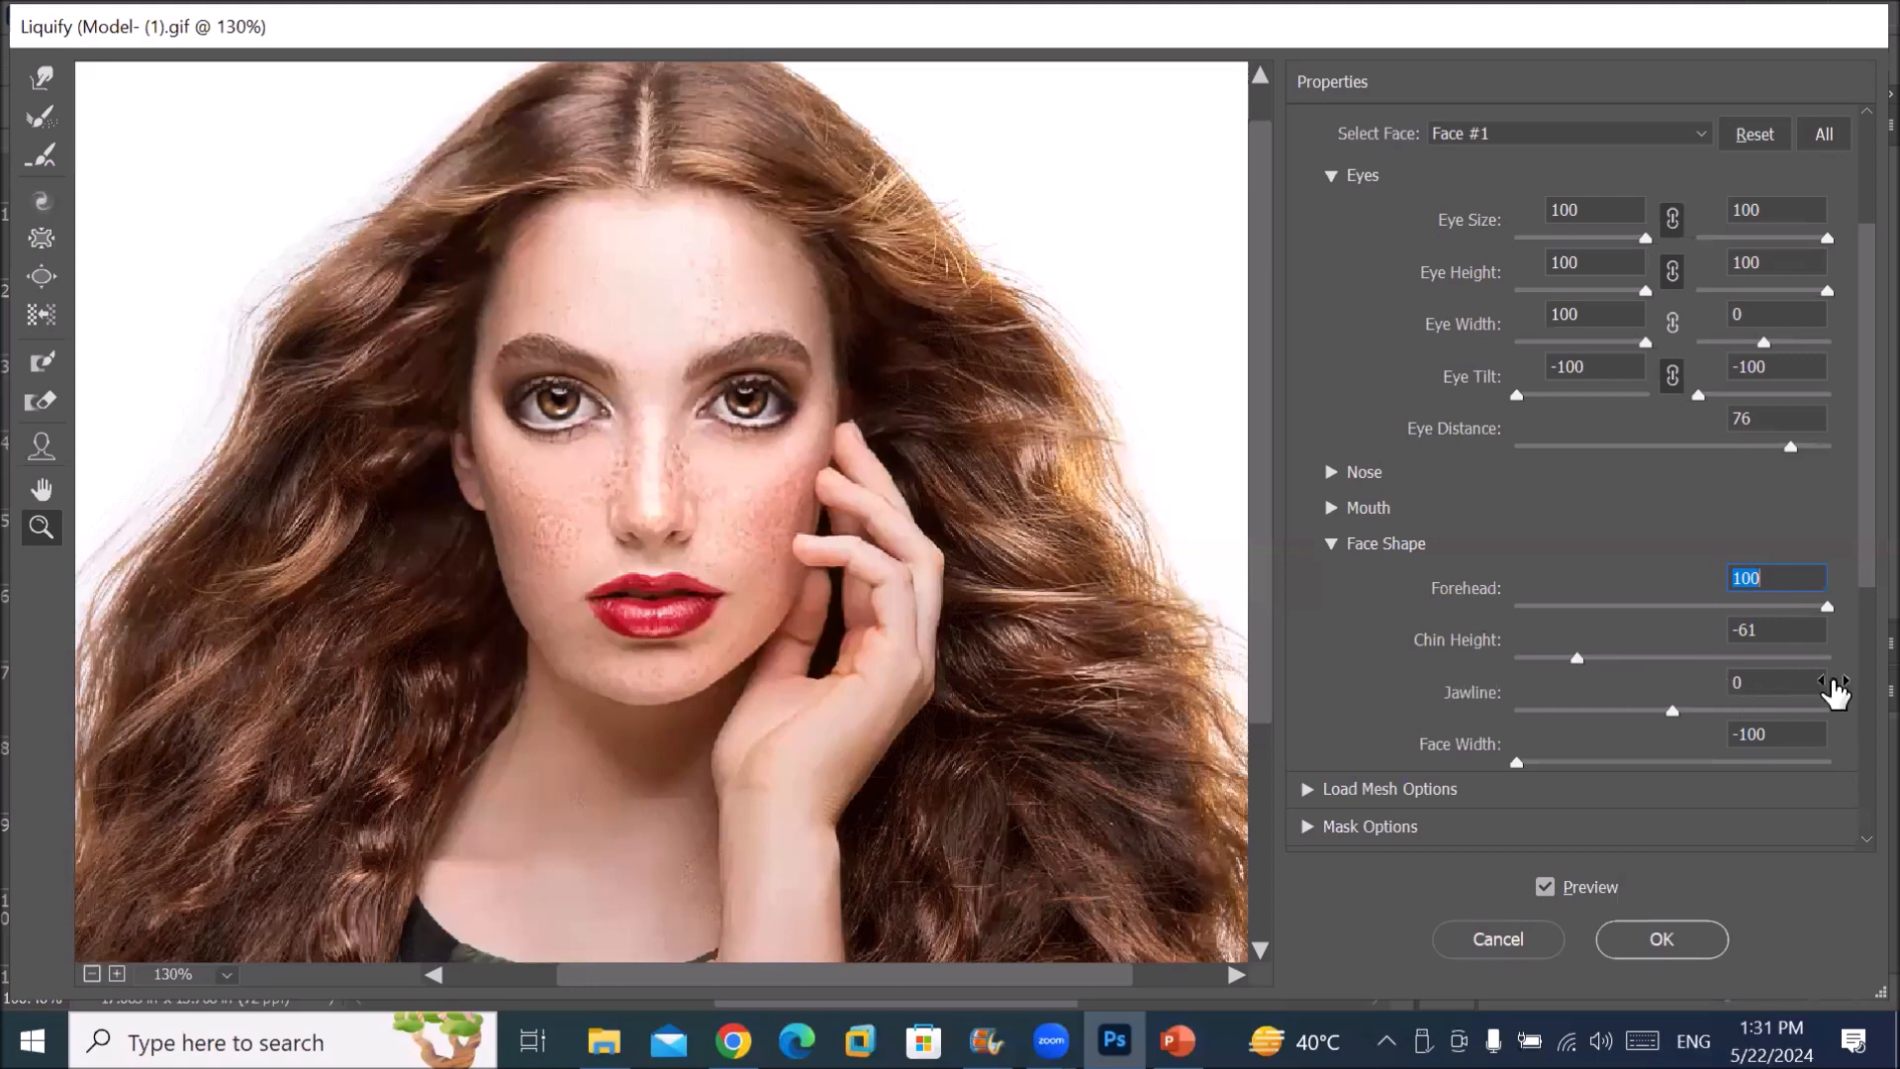
pyautogui.moveTo(1578, 657); pyautogui.dragTo(1828, 657)
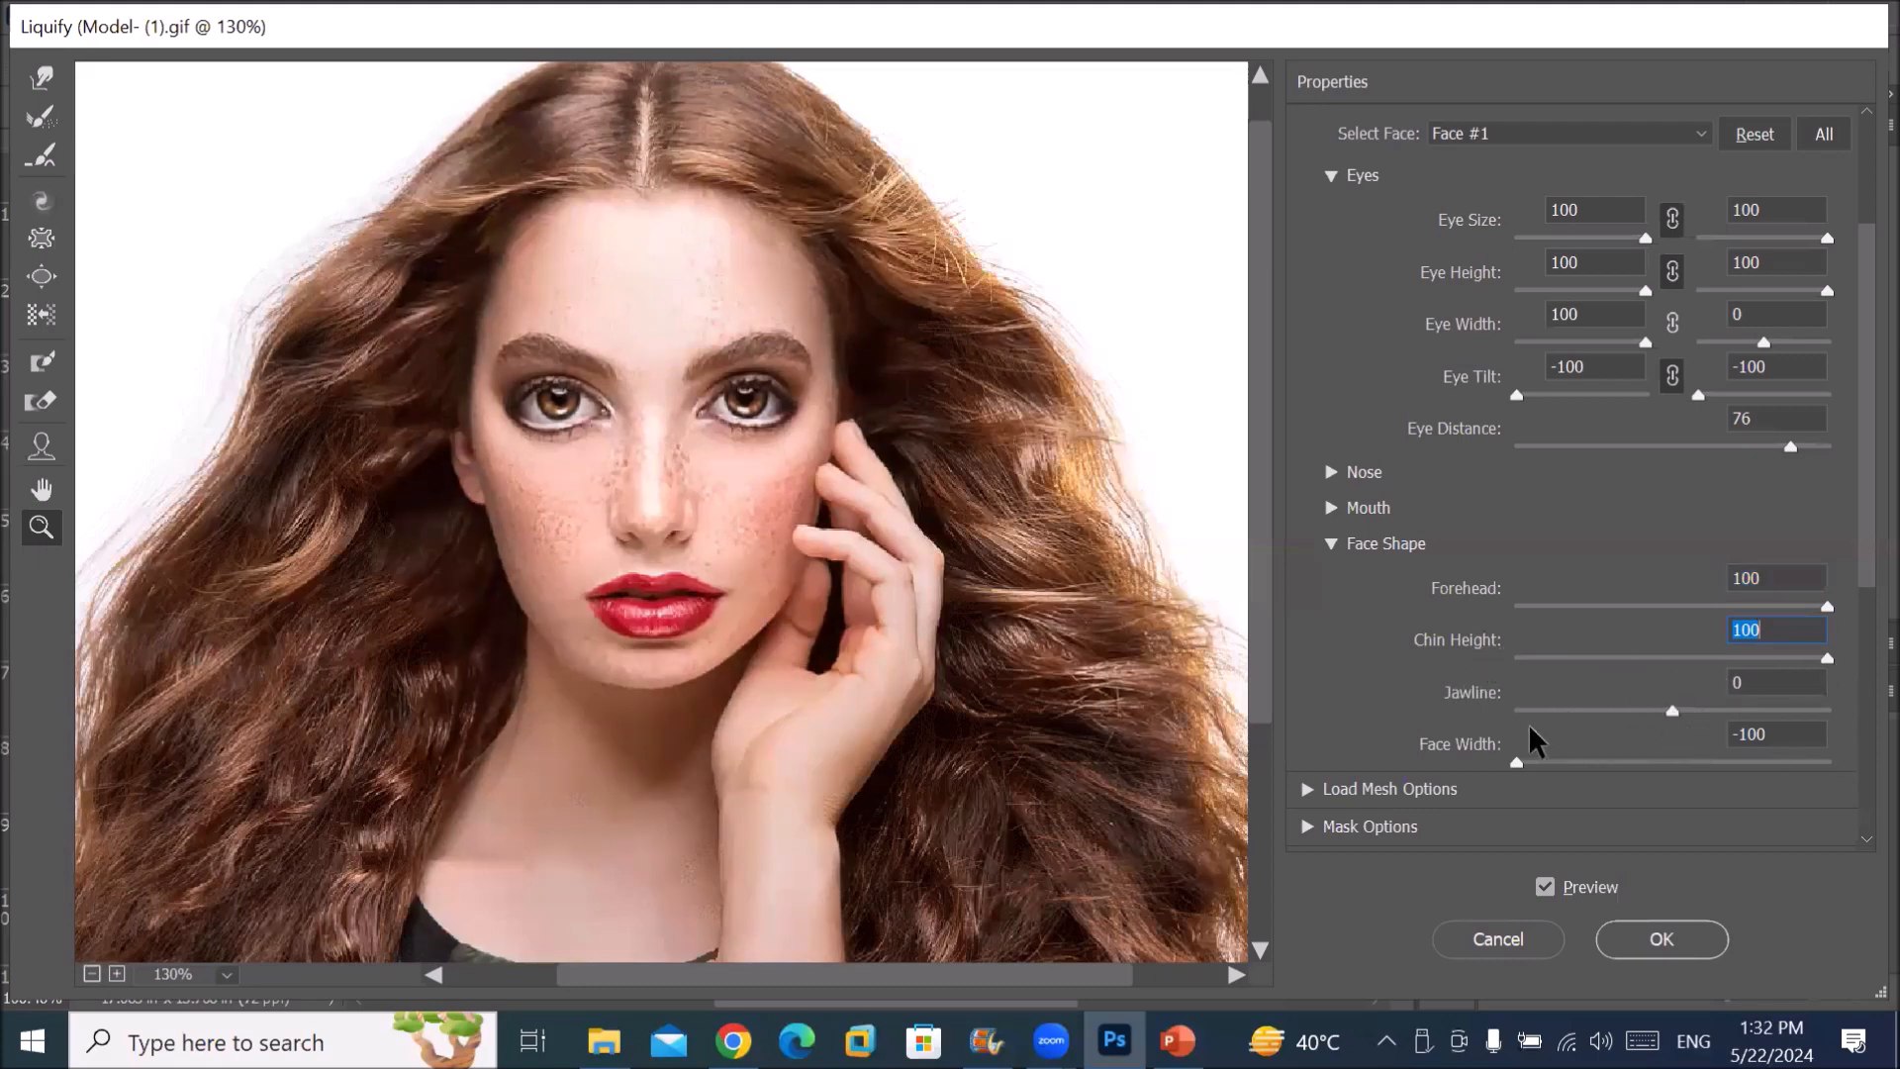
pyautogui.moveTo(1672, 711); pyautogui.dragTo(1703, 711)
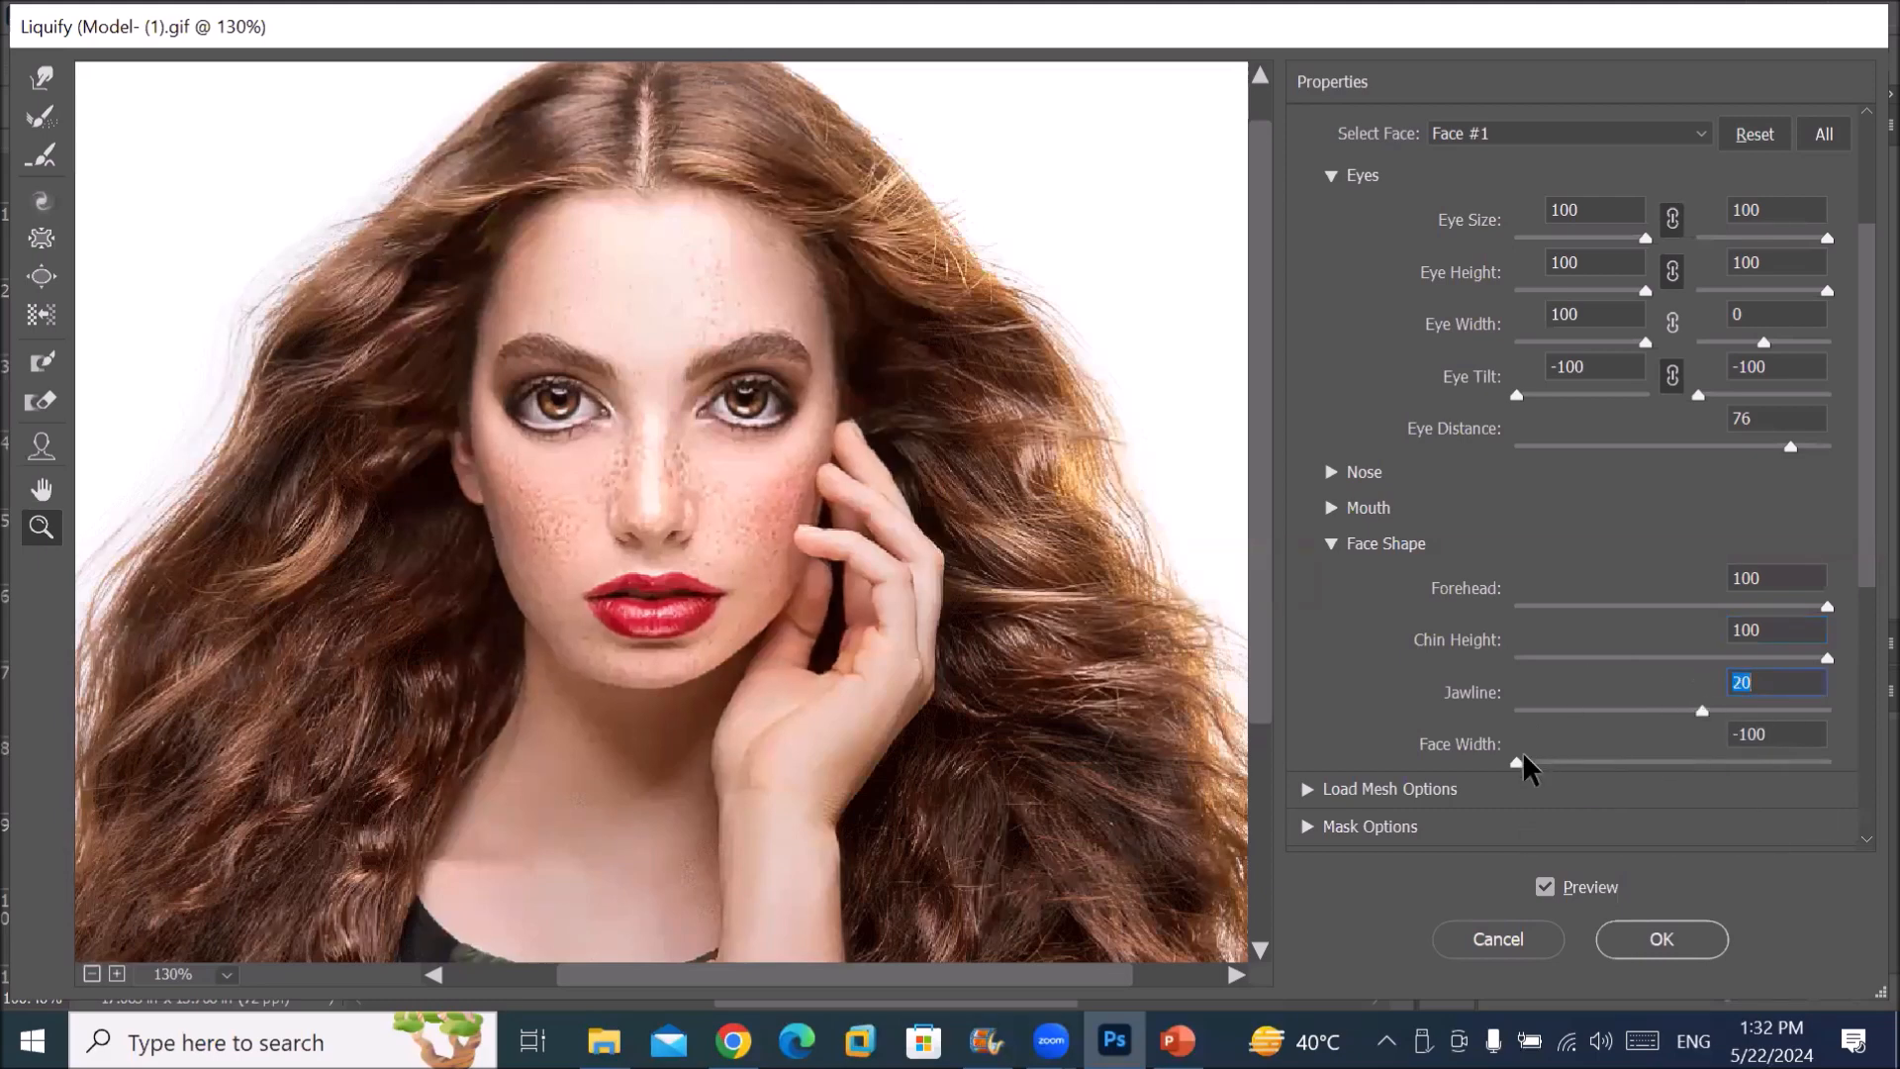
pyautogui.moveTo(1518, 762)
pyautogui.mouseDown()
pyautogui.moveTo(1549, 763)
pyautogui.moveTo(1533, 770)
pyautogui.mouseUp()
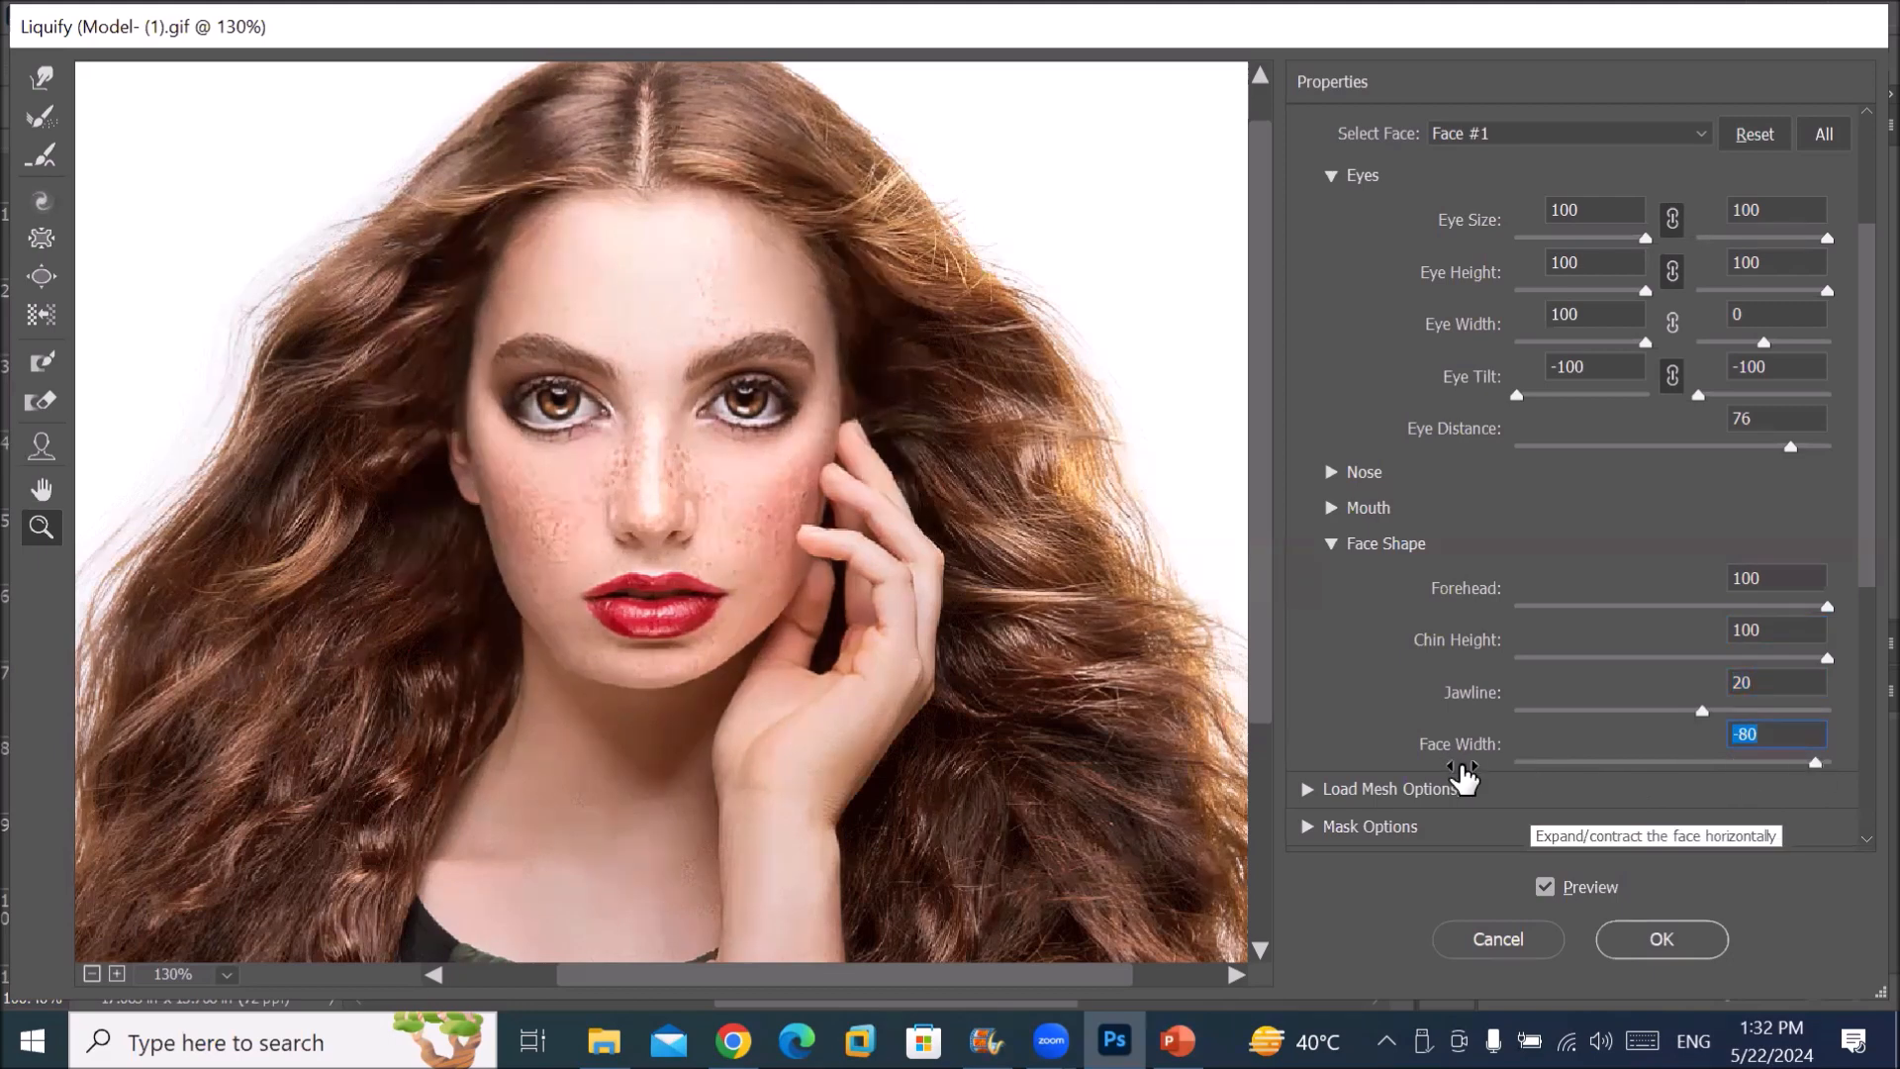
pyautogui.click(1624, 947)
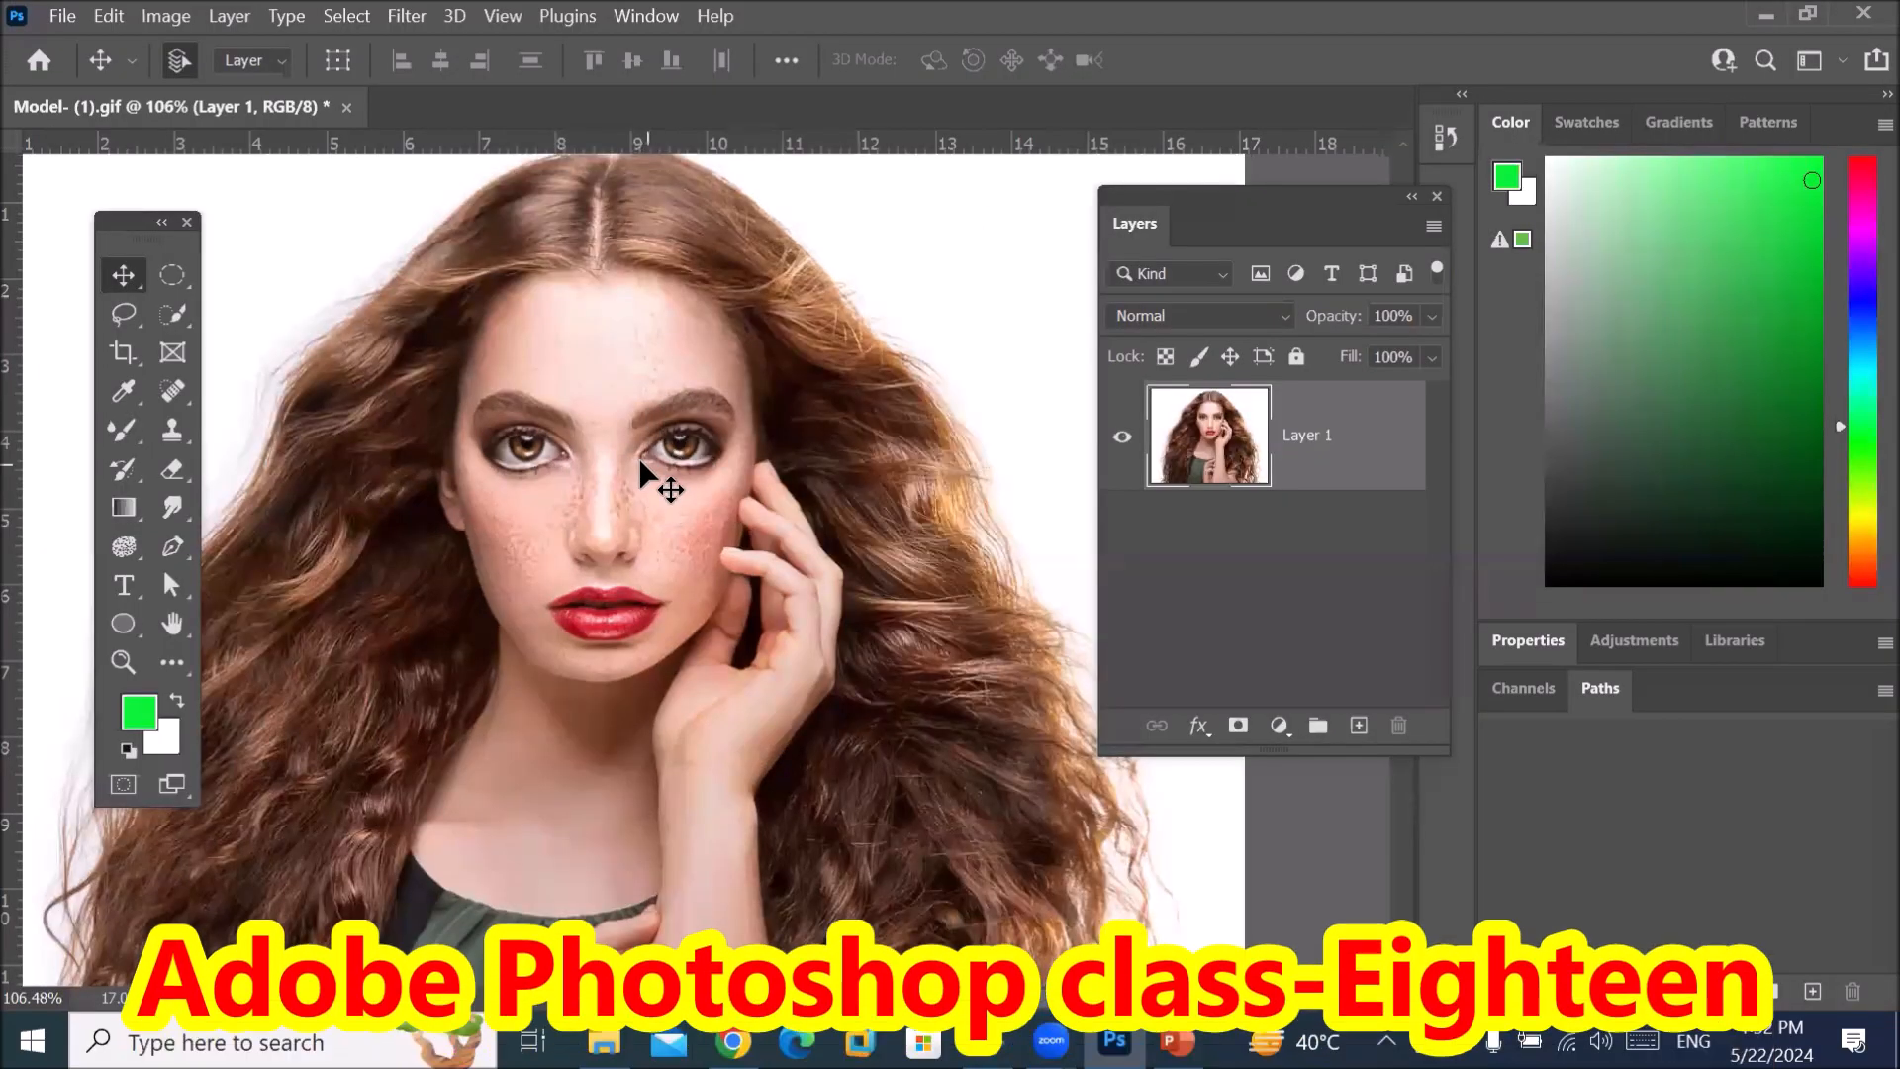
# Step: Undo the applied Liquify filter while viewing the face up close
pyautogui.scroll(3, 750, 348)
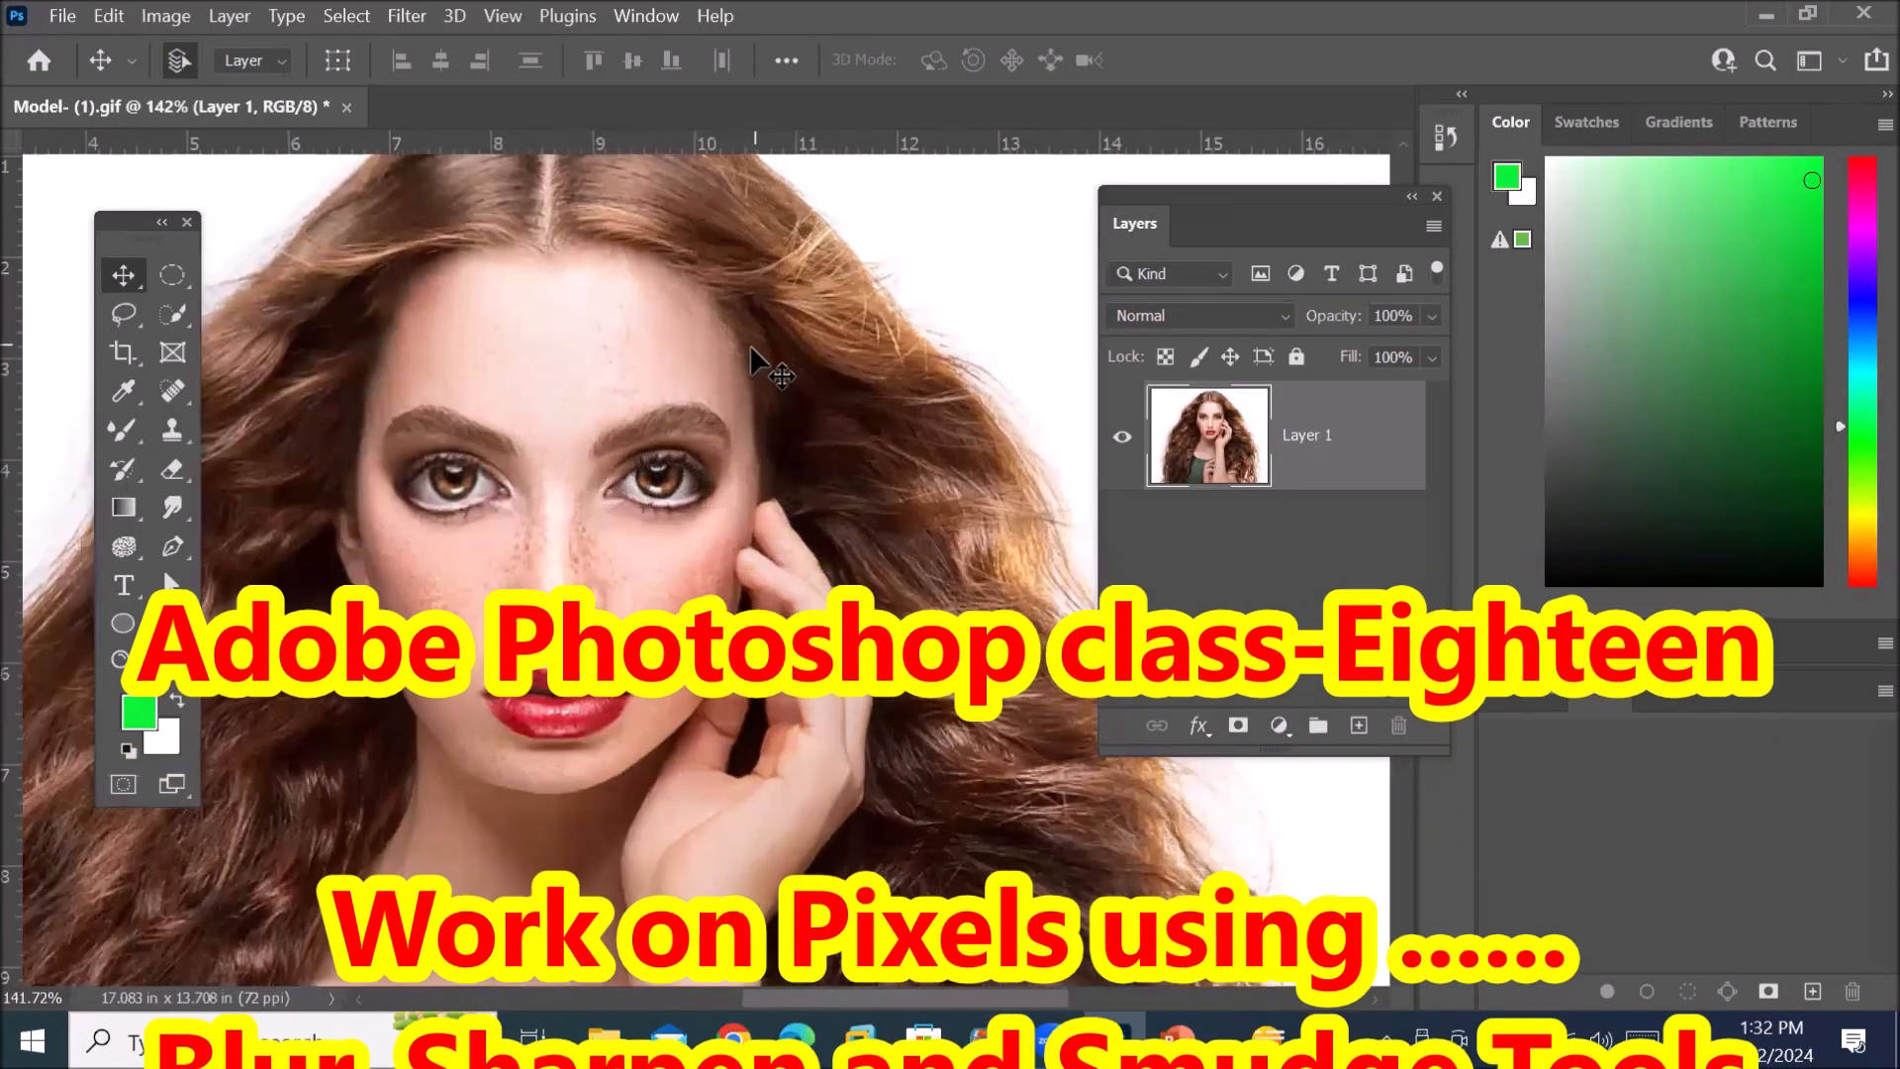
pyautogui.hotkey('ctrl', 'z')
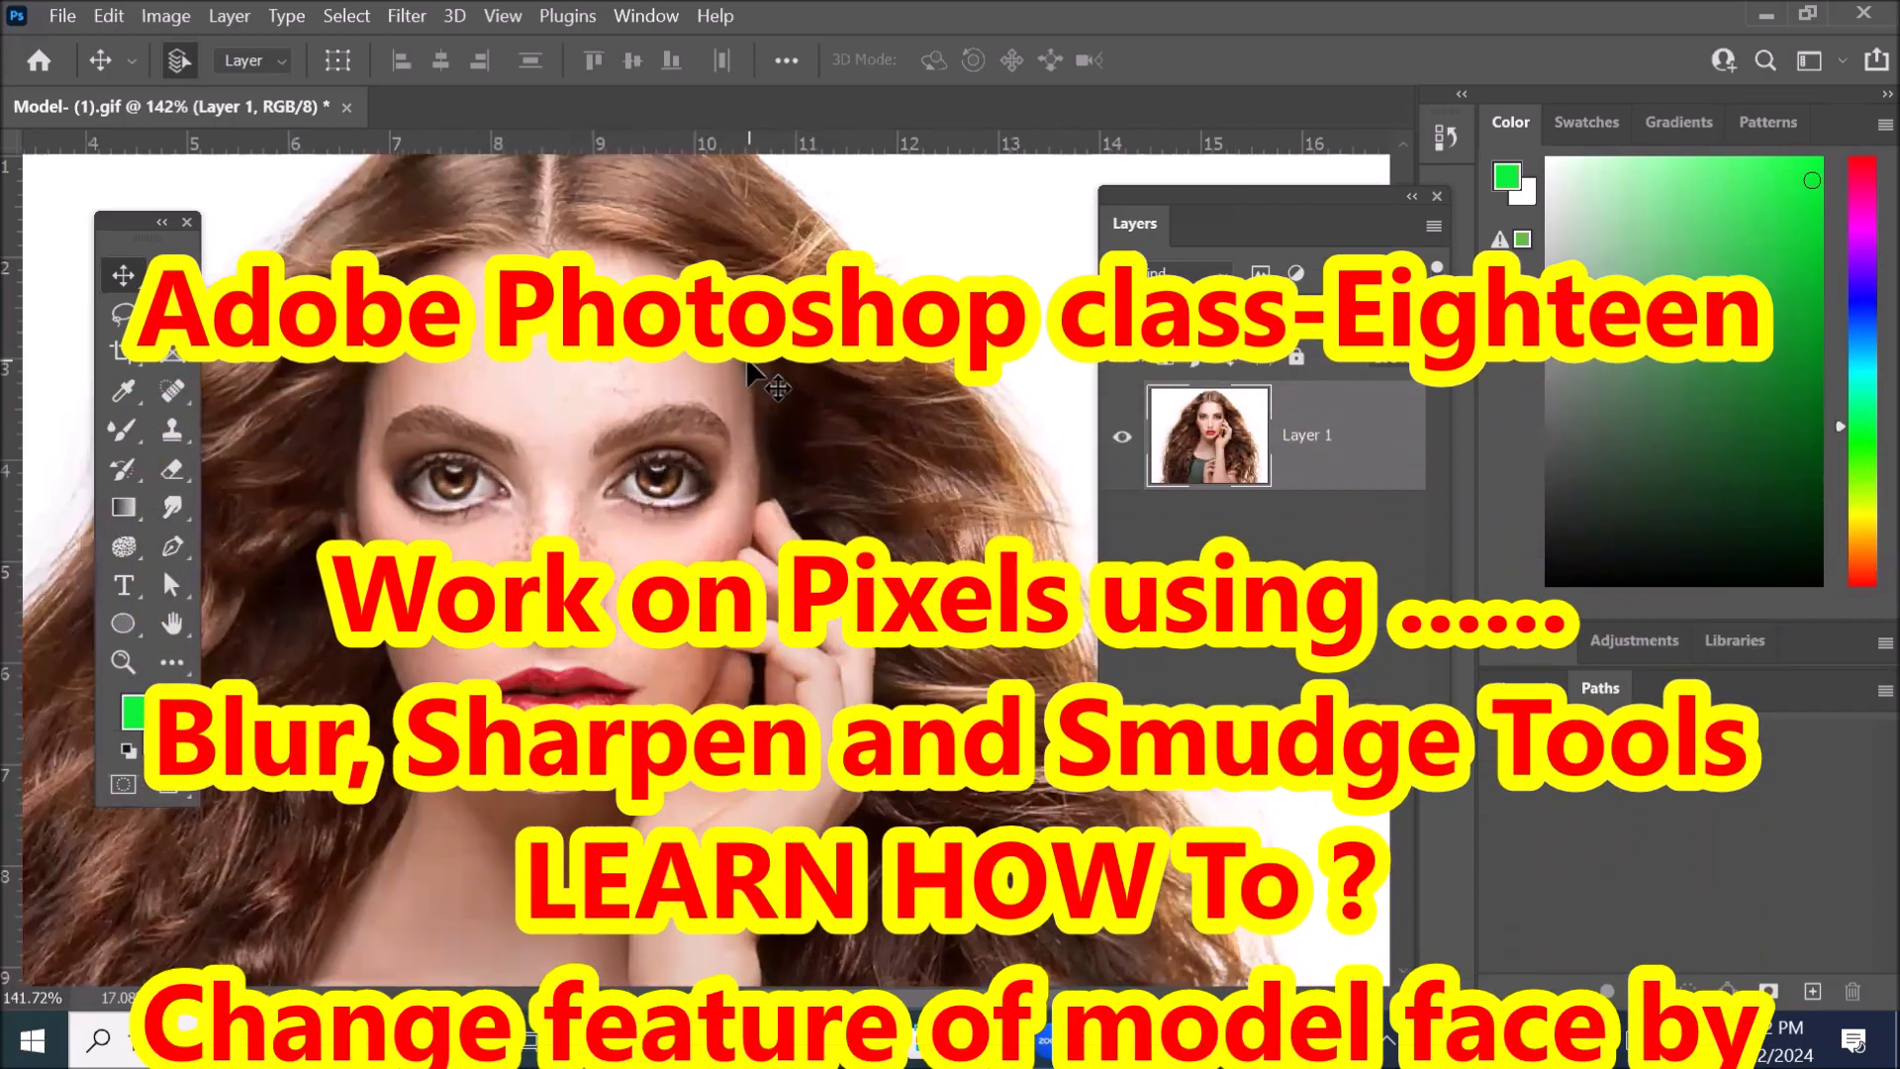